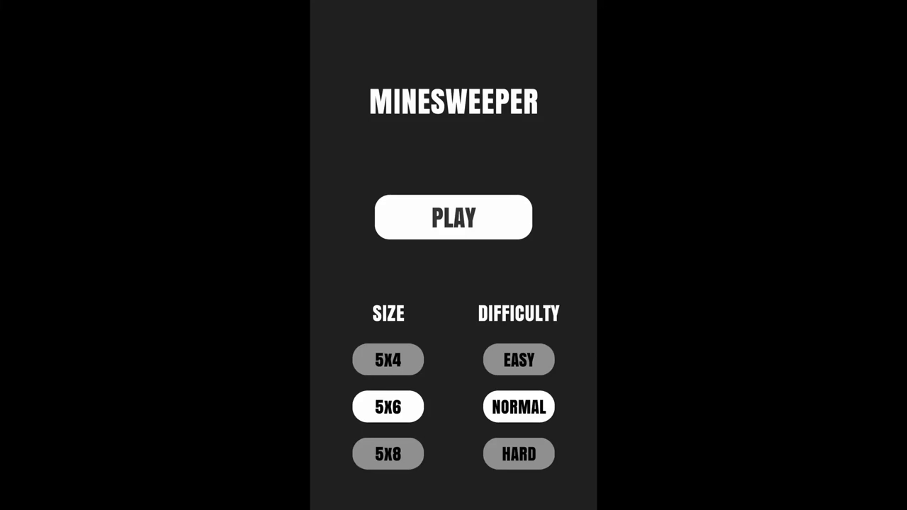
Start a Minesweeper game on the 5X4 board at EASY difficulty.
left_click(388, 360)
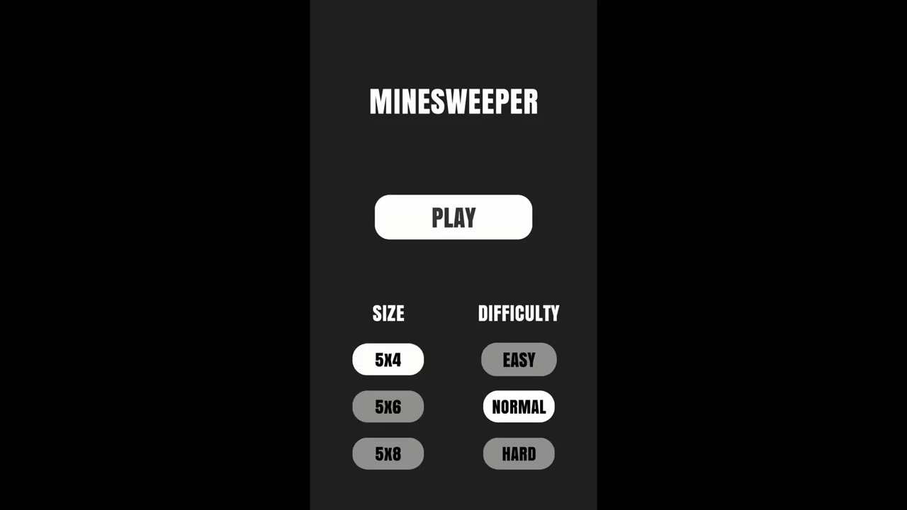
left_click(519, 359)
left_click(453, 217)
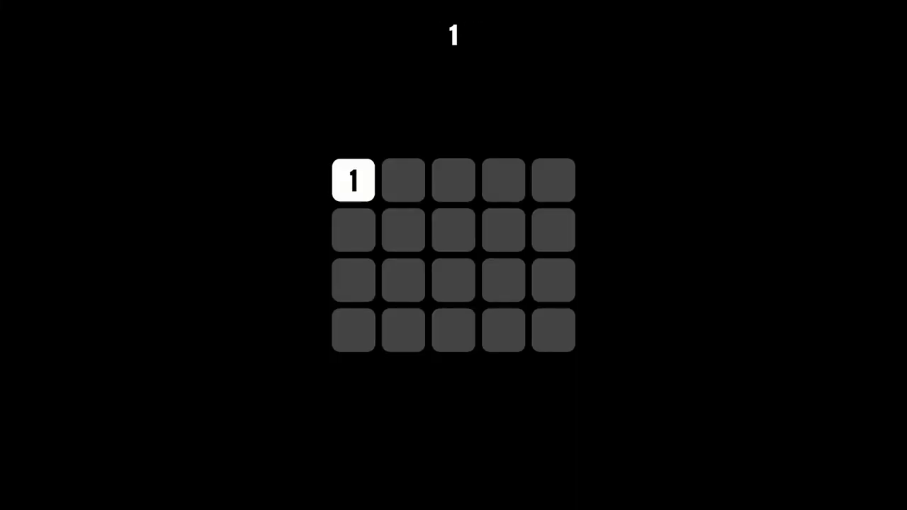
Reveal tiles until a mine explodes, then return to the start menu.
left_click(453, 280)
left_click(453, 330)
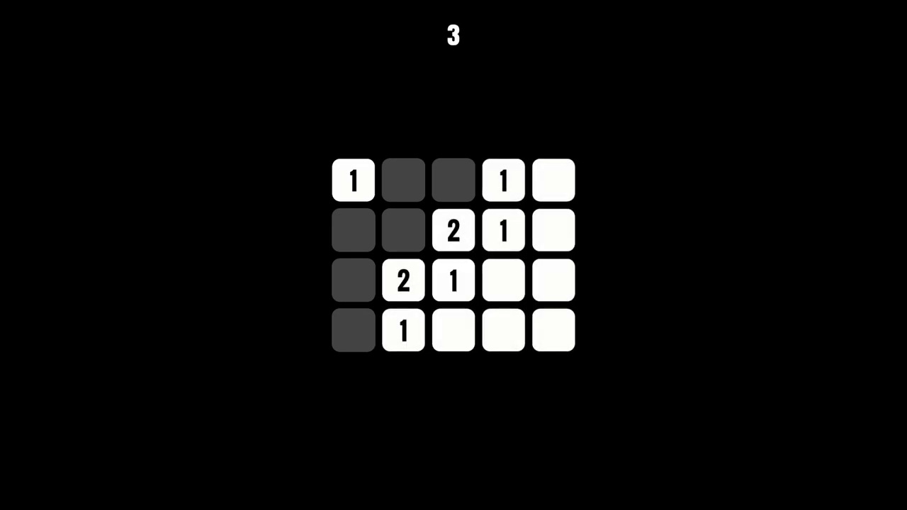
left_click(353, 280)
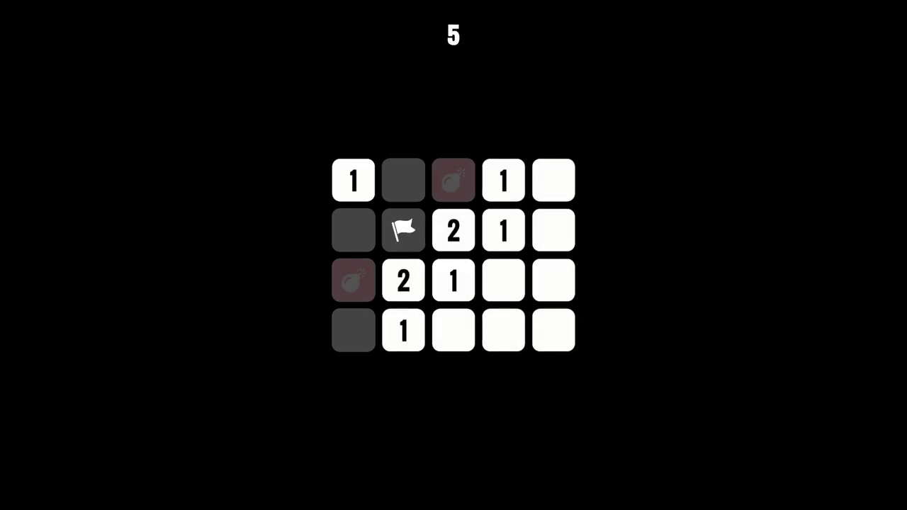
left_click(454, 410)
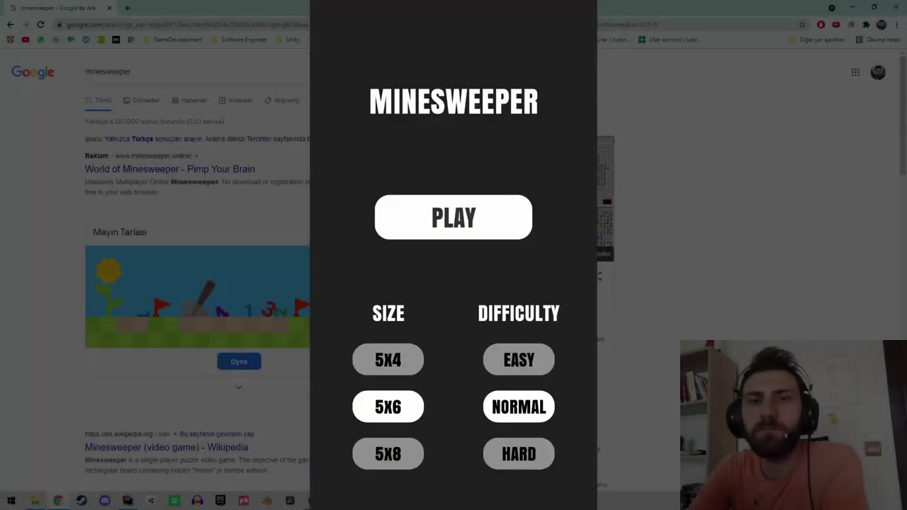
Play a 5x6 round until a mine is hit, then launch Google's Minesweeper from the results.
left_click(453, 217)
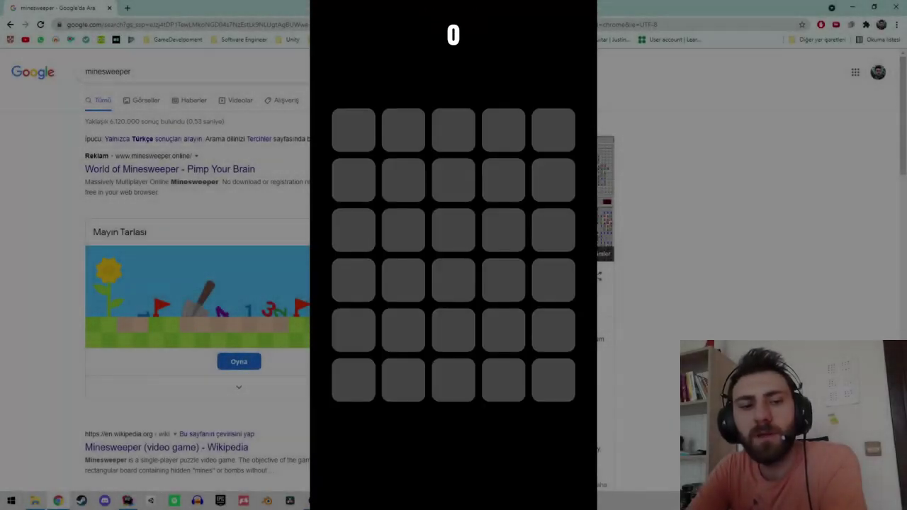
left_click(353, 130)
left_click(454, 231)
left_click(453, 280)
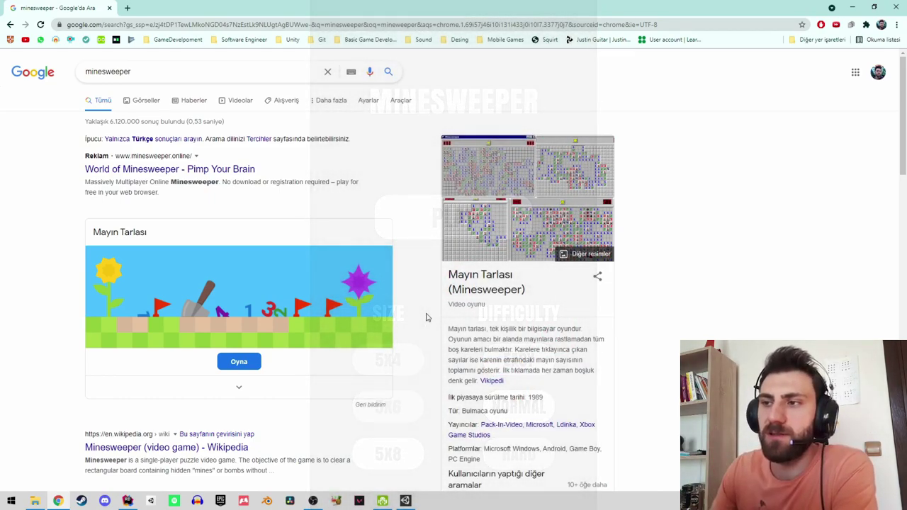
scroll(270, 358, "down", 1)
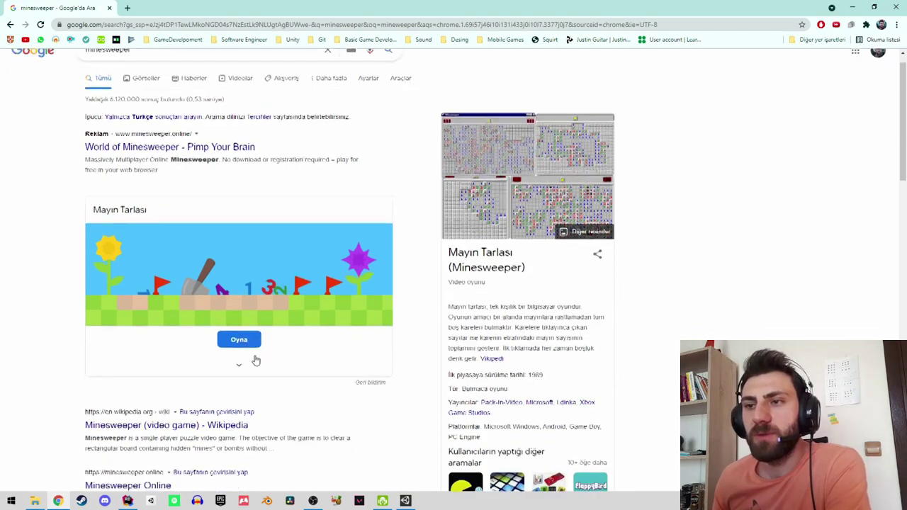
left_click(242, 318)
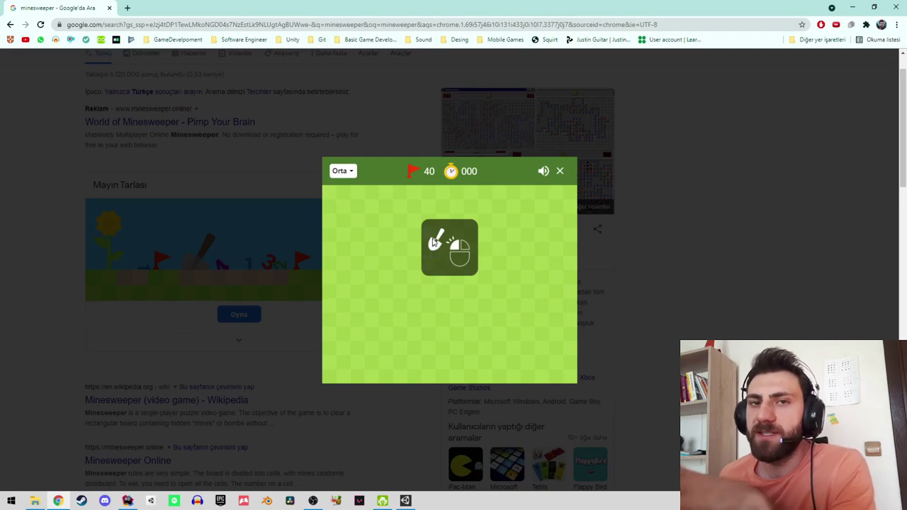
Play an Orta round with flags on suspected mines until a mine ends it, then close the tab.
left_click(399, 265)
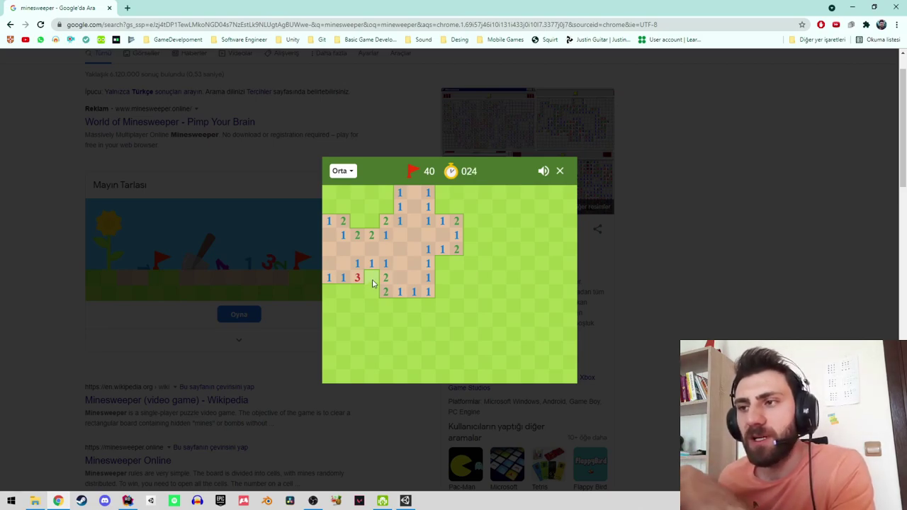
right_click(372, 283)
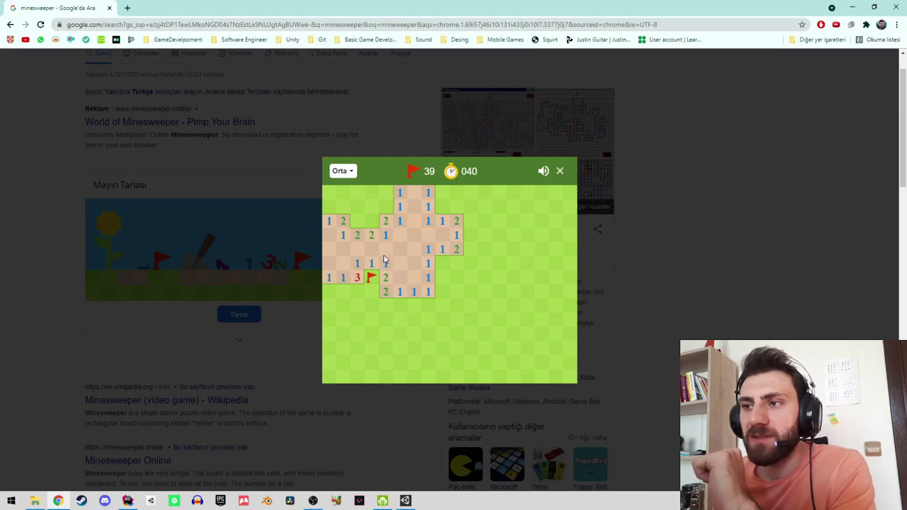
right_click(368, 294)
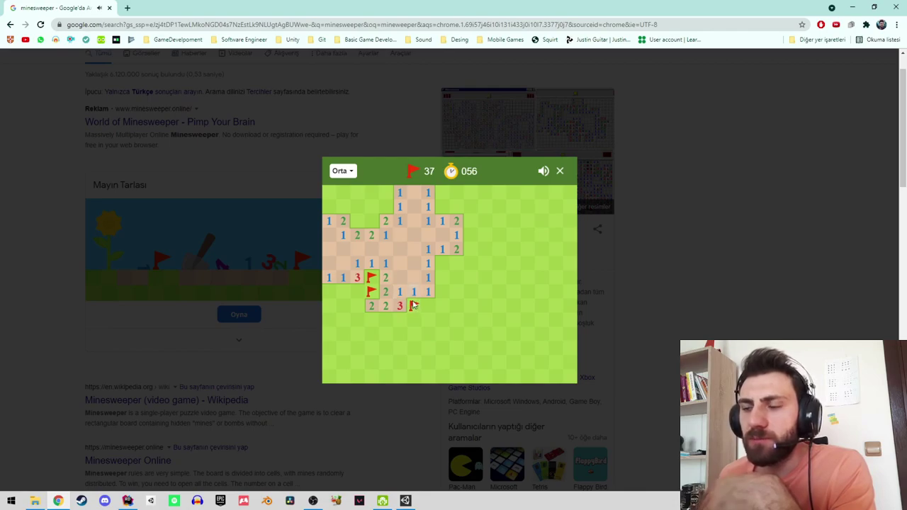
left_click(442, 320)
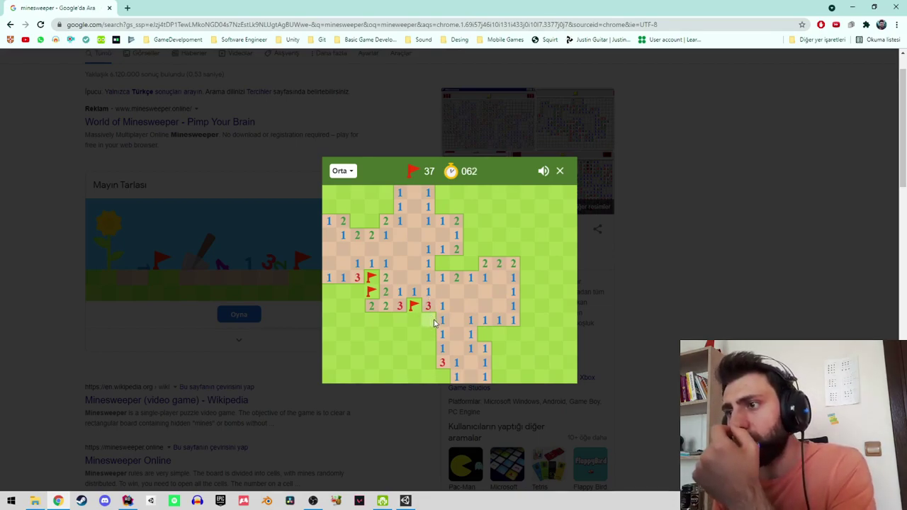
left_click(432, 321)
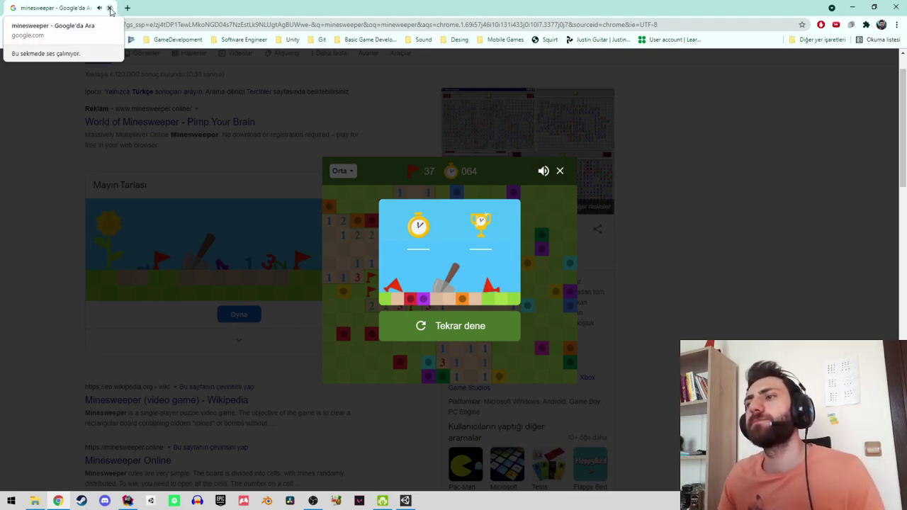
left_click(110, 8)
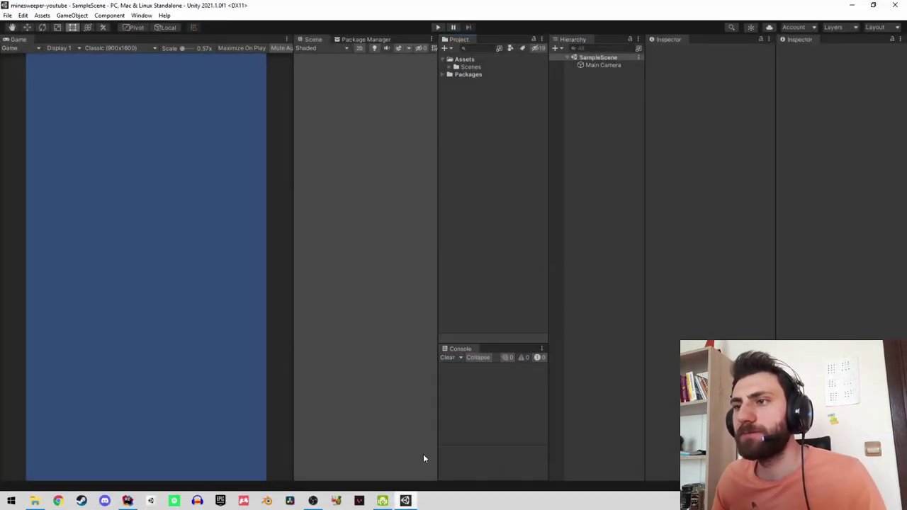
Widen the Game view, move Unity aside, and open my-unity-helpers next to it.
left_click_drag(294, 180, 300, 180)
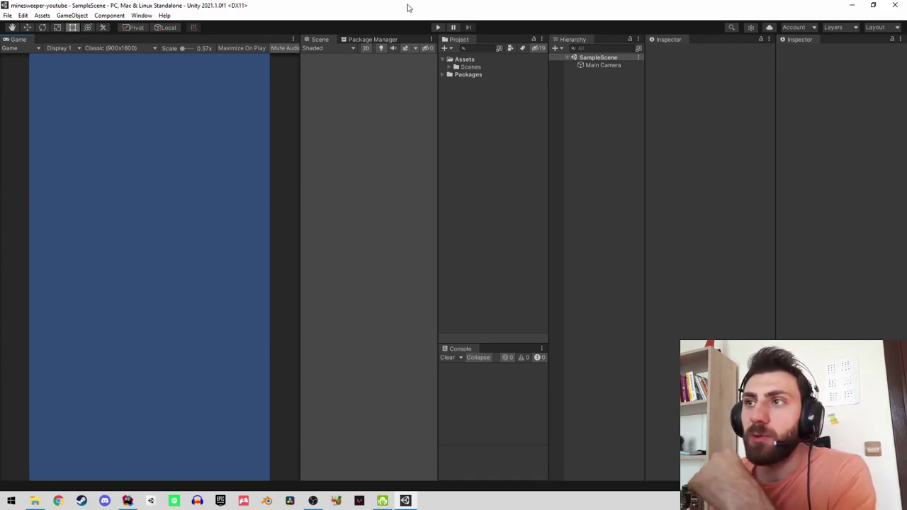
left_click_drag(407, 7, 450, 92)
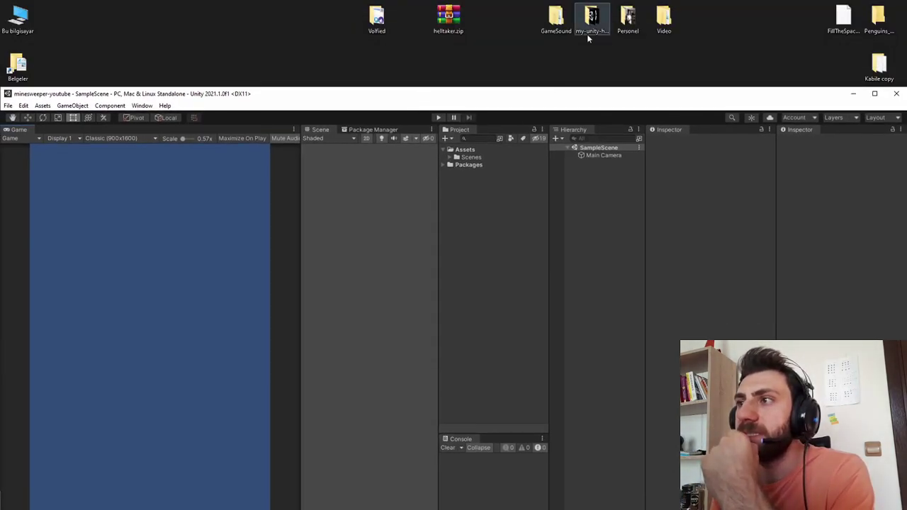
double_click(588, 32)
mouse_move(428, 63)
left_mouse_down()
mouse_move(482, 79)
mouse_move(686, 90)
left_mouse_up()
left_click_drag(461, 97, 456, 96)
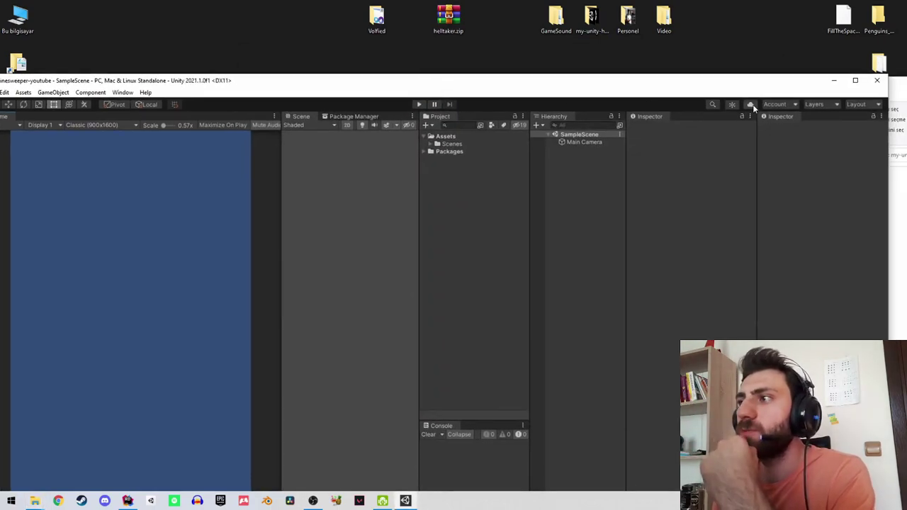
left_click(722, 97)
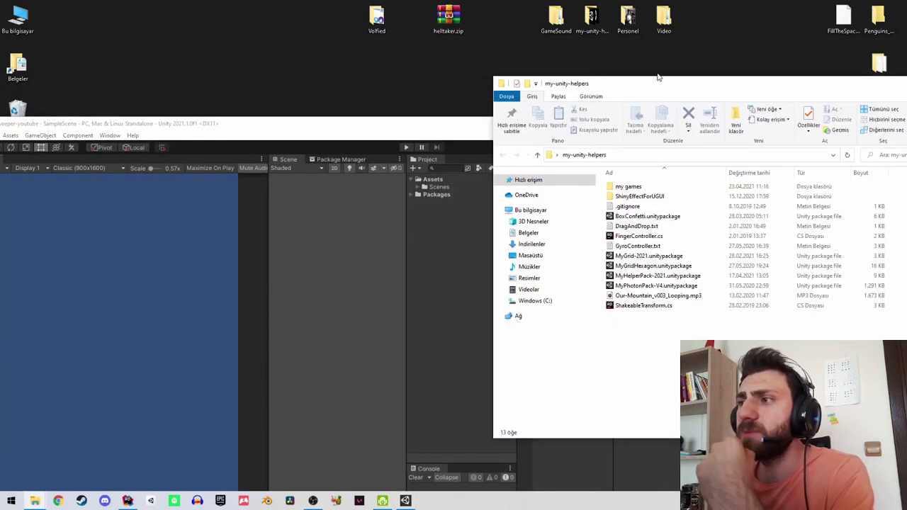
Import all of MyGrid-2021.unitypackage into the project, then maximize the Unity window.
left_click_drag(657, 76, 689, 65)
left_click(680, 245)
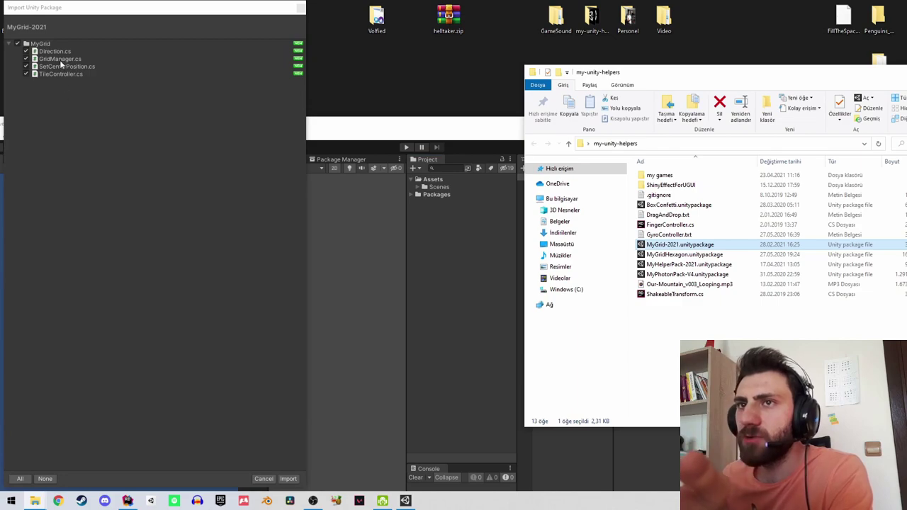
left_click(288, 479)
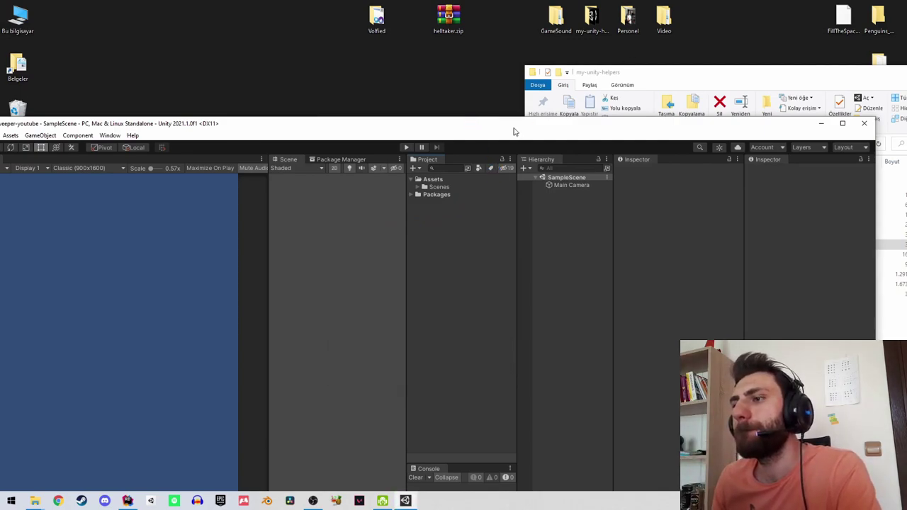
double_click(439, 124)
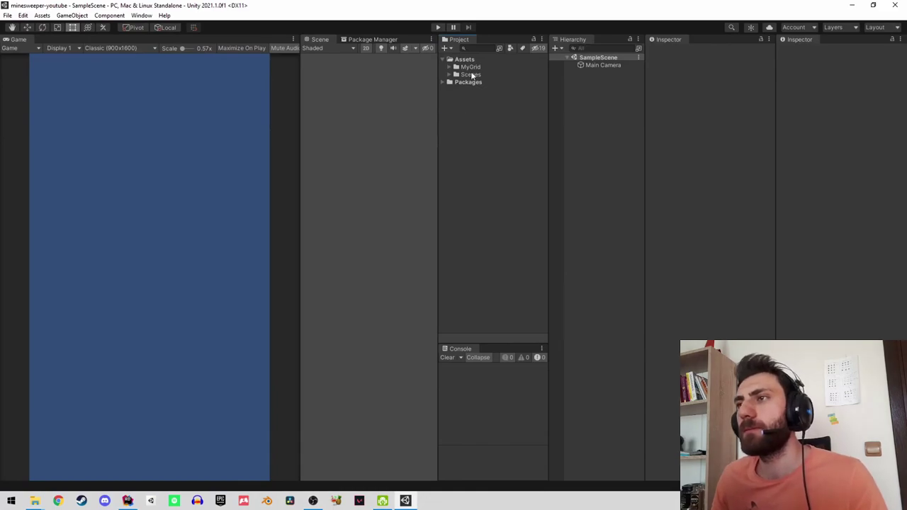
Create an empty scene object named MyGrid.
left_click(449, 66)
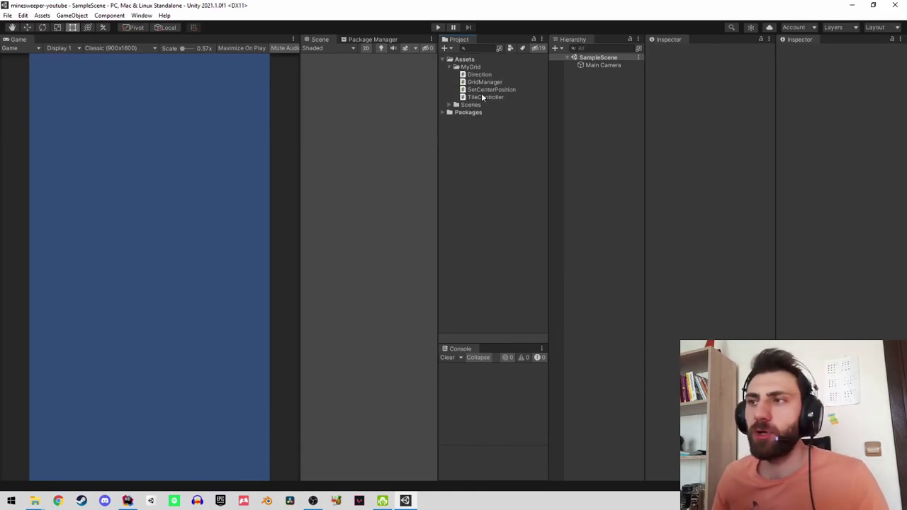
right_click(602, 102)
left_click(640, 214)
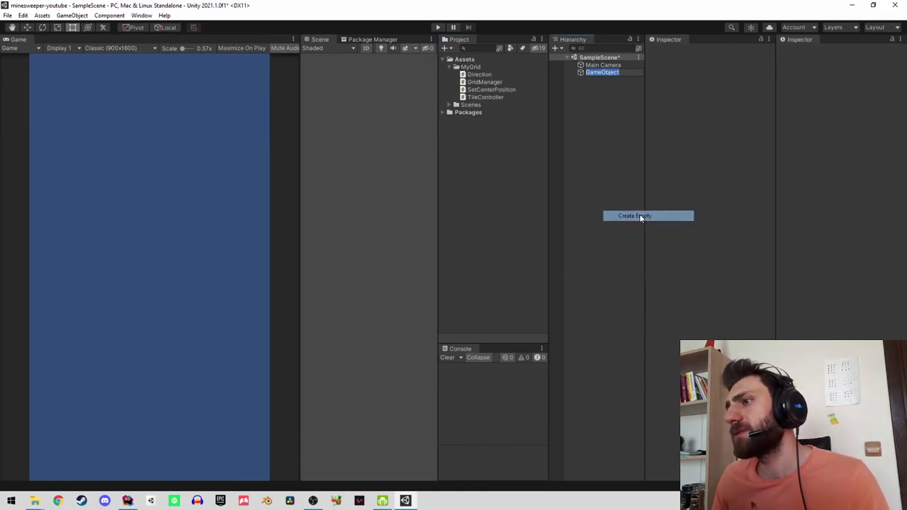
type("My")
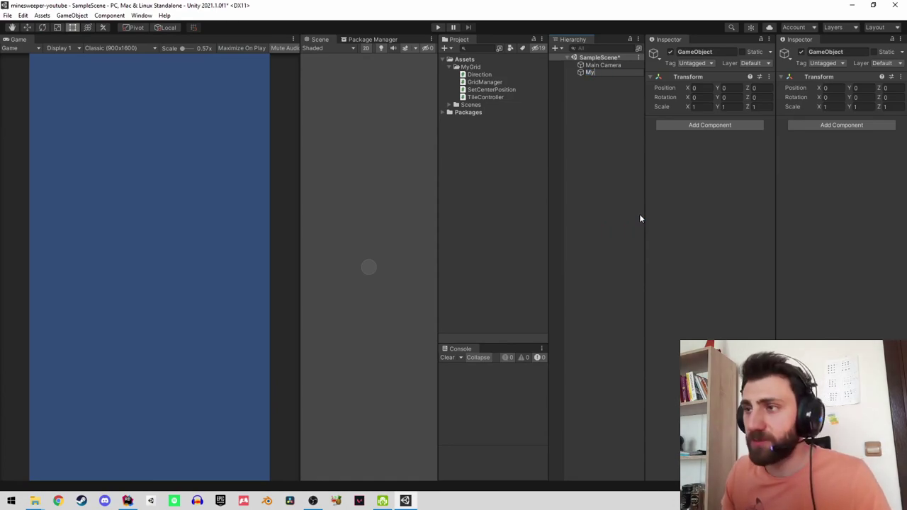
type("Grid")
key("Return")
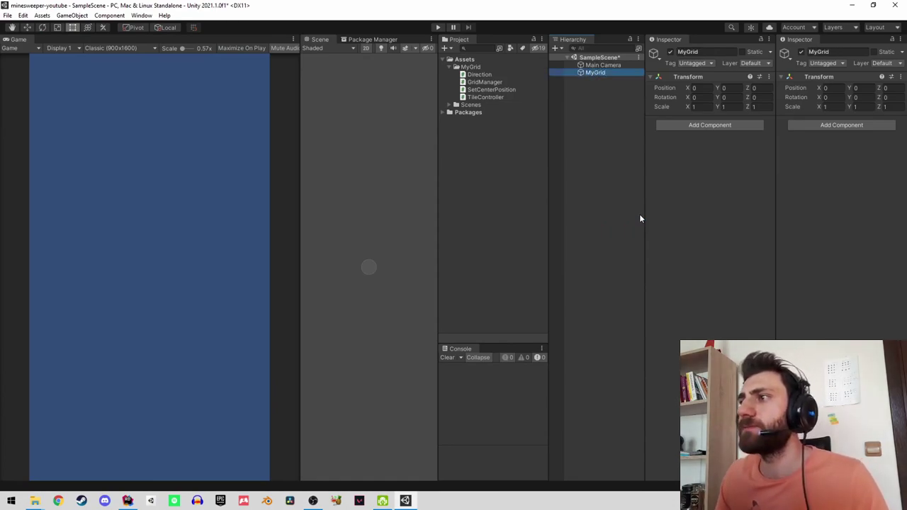
Add a Grid Manager component to MyGrid with grid size 4 by 4.
left_click(678, 129)
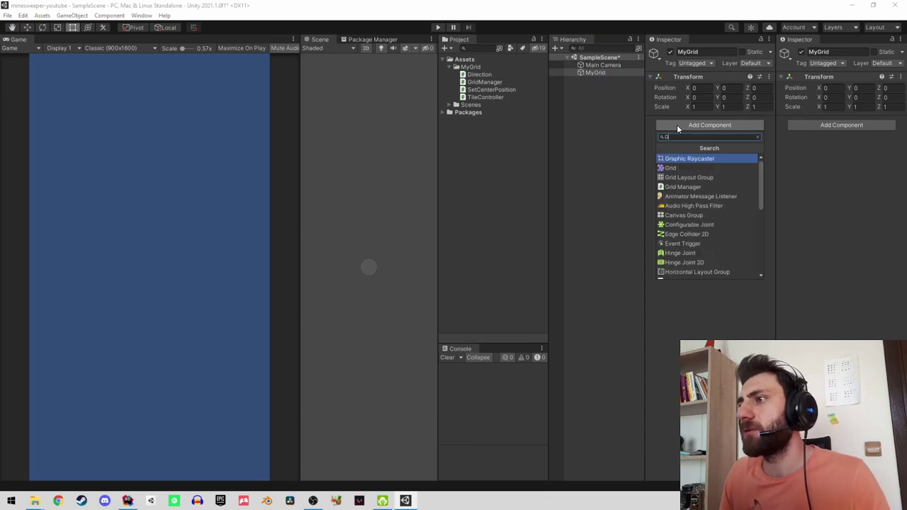
type("Gridm")
key("BackSpace")
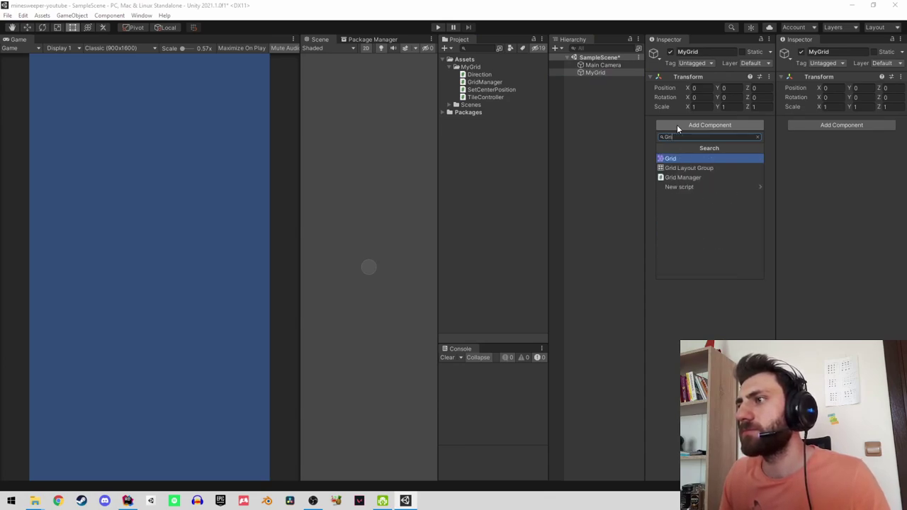
type("dm")
key("Return")
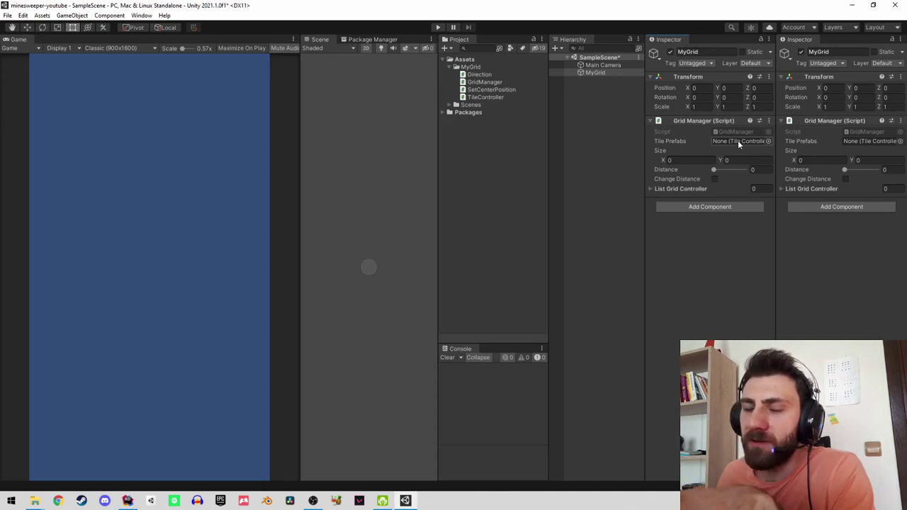
left_click(708, 161)
type("4")
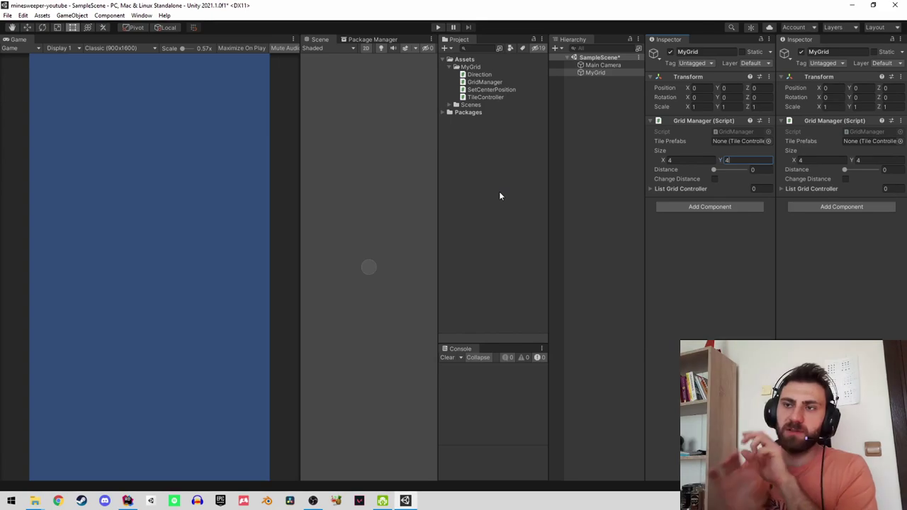
left_click(456, 67)
Create a Square sprite asset named Tile and place it up-left in the scene.
right_click(489, 127)
mouse_move(511, 131)
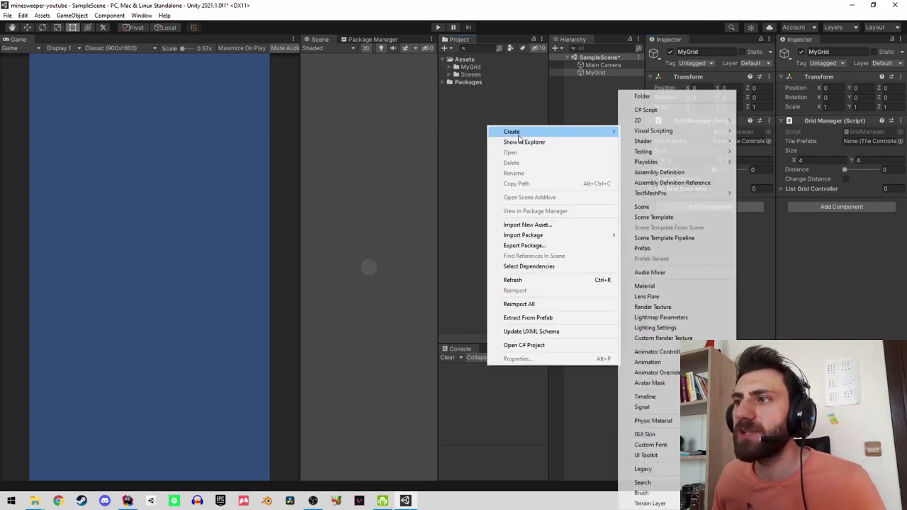
mouse_move(663, 122)
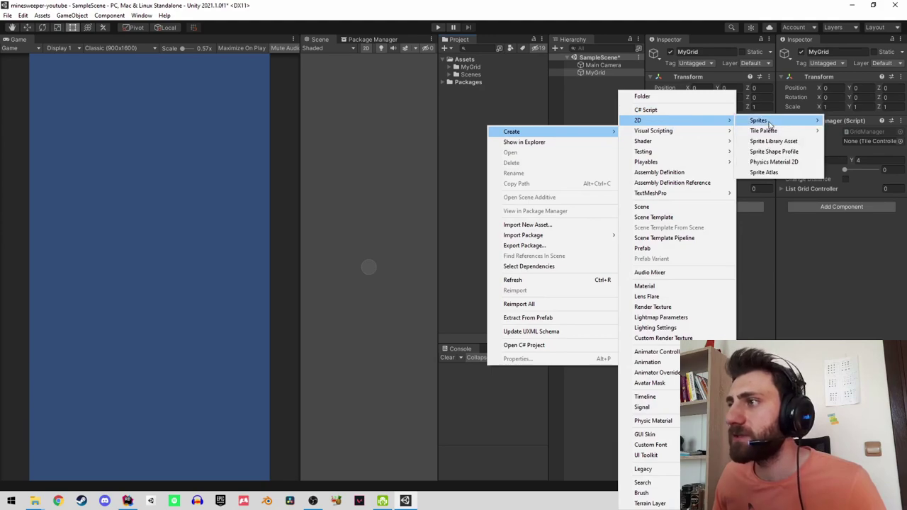
mouse_move(758, 122)
left_click(676, 125)
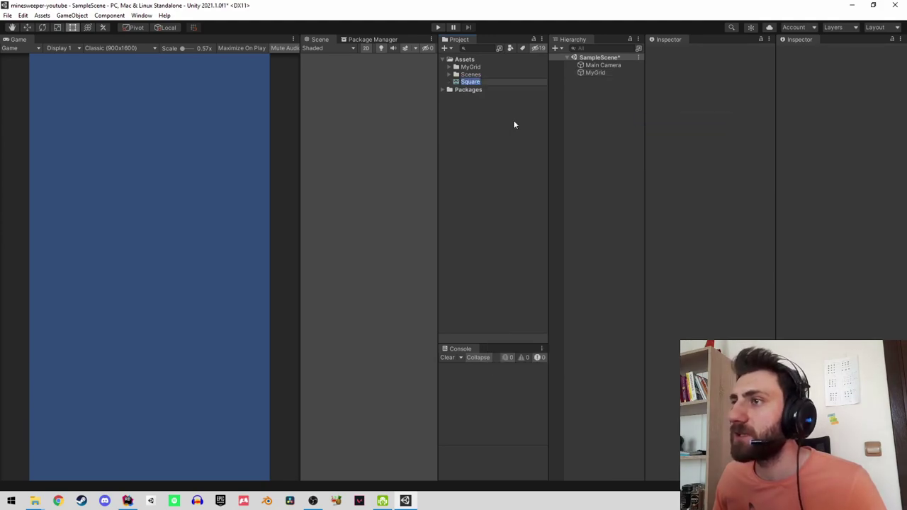
type("Tile")
left_click(513, 120)
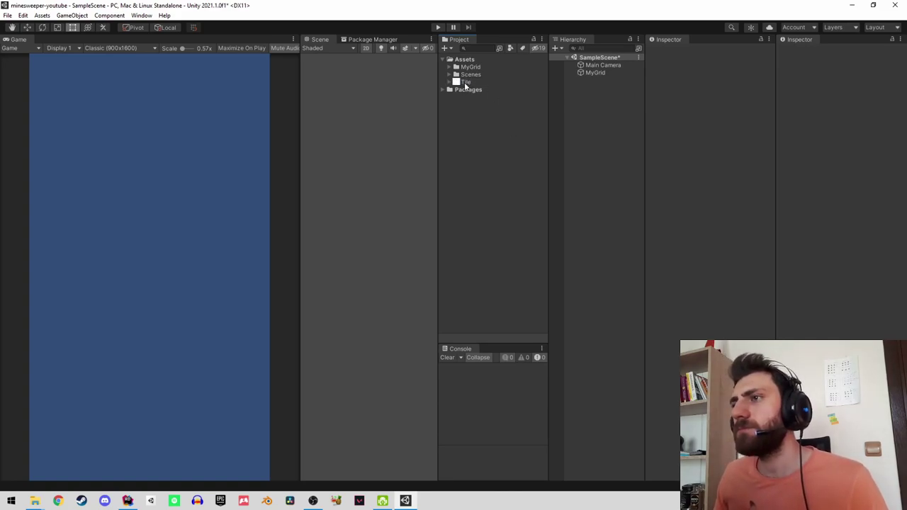
left_click_drag(465, 83, 620, 172)
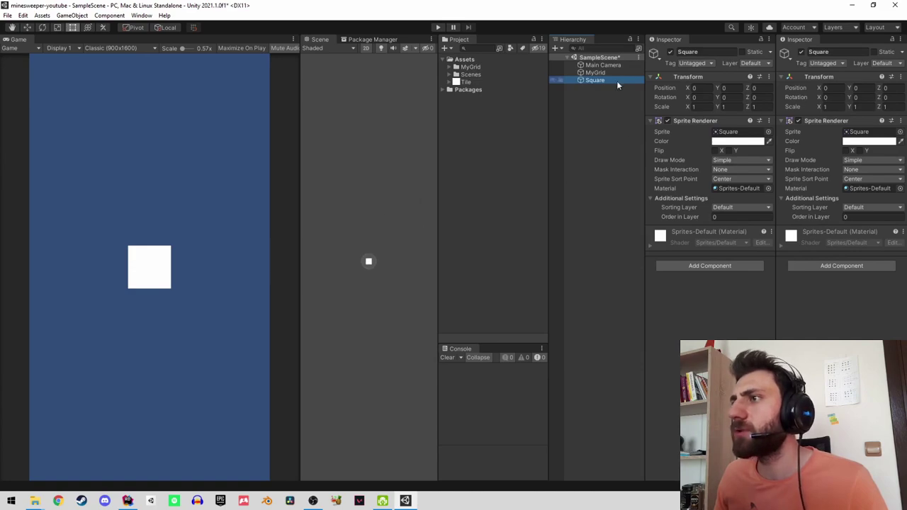
left_click_drag(373, 258, 362, 243)
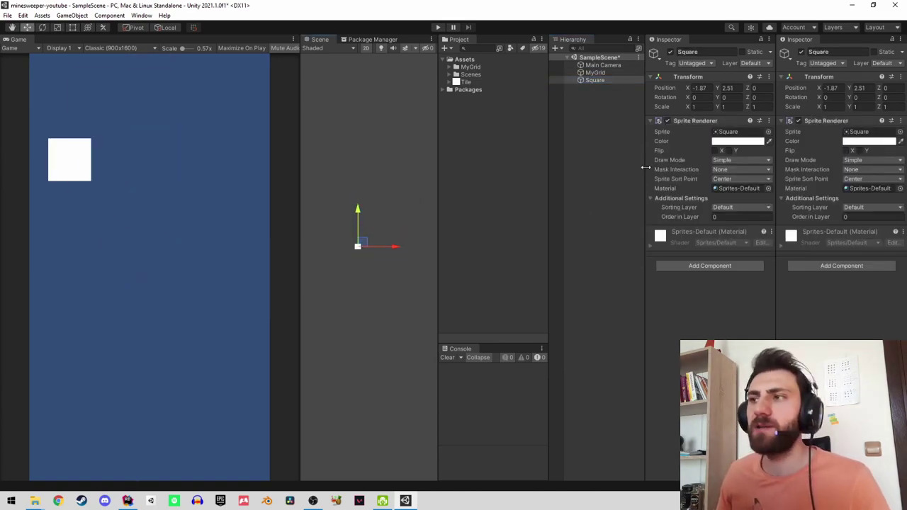
Duplicate the square into rows of copies, then delete all the copies.
left_click(610, 79)
key("ctrl+d")
left_click_drag(394, 246, 426, 248)
key("ctrl+d")
key("ctrl+d")
key("ctrl+d")
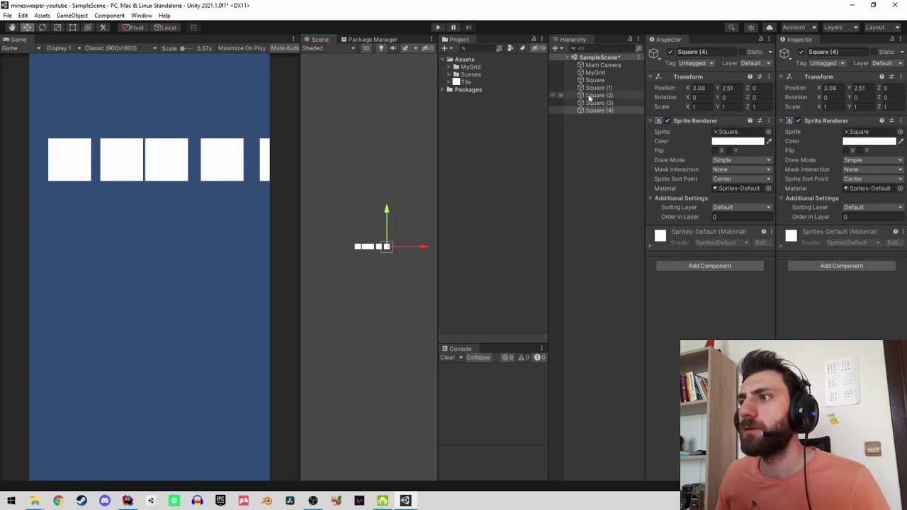
left_click(595, 88, "shift")
key("ctrl+d")
left_click_drag(368, 212, 371, 221)
left_click_drag(398, 257, 392, 257)
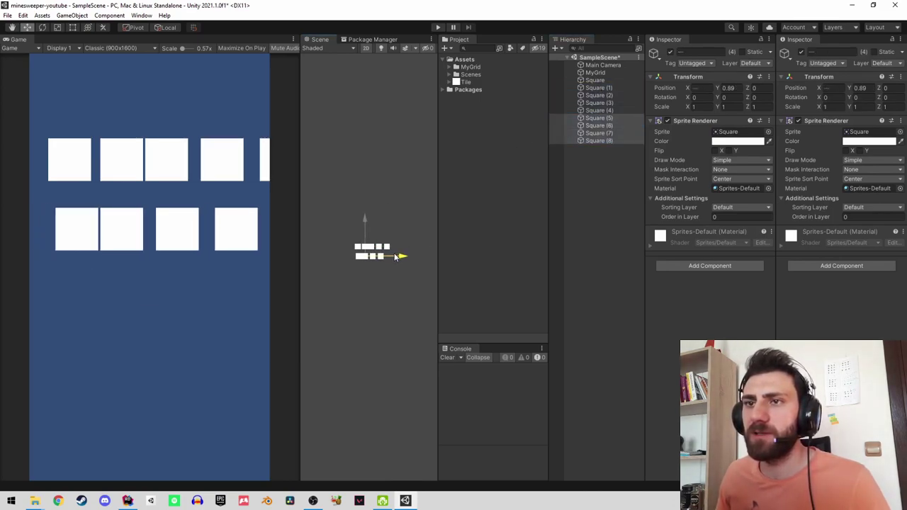
left_click_drag(365, 225, 364, 219)
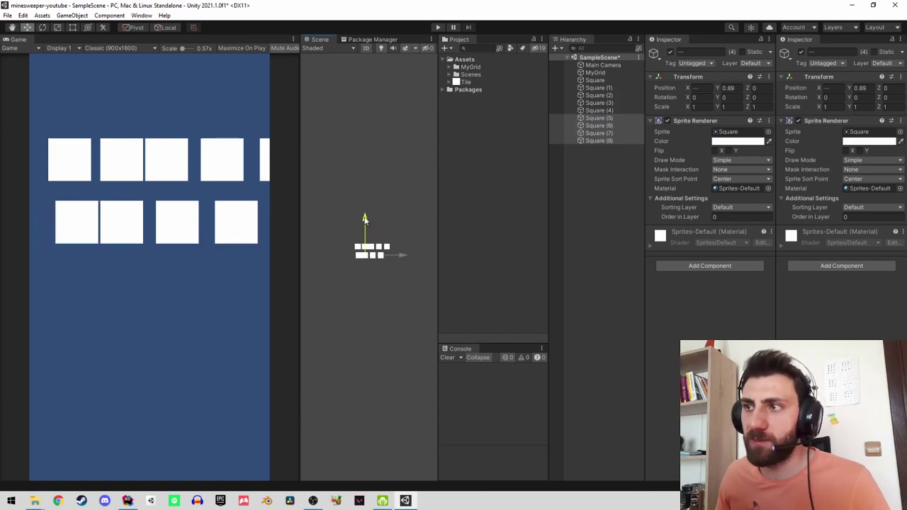
left_click(598, 88, "shift")
key("Delete")
Rename the square to Tile and give it a Tile Controller component.
left_click(592, 81)
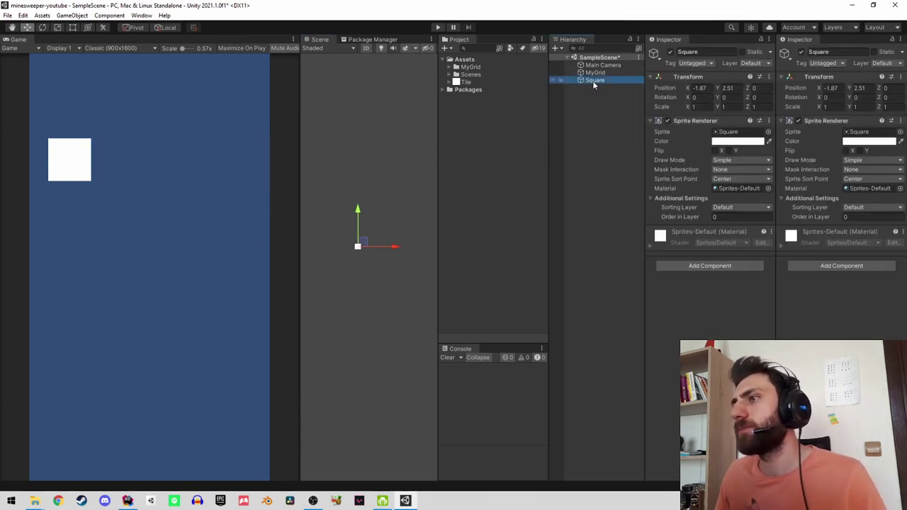
left_click(594, 81)
type("le")
key("Return")
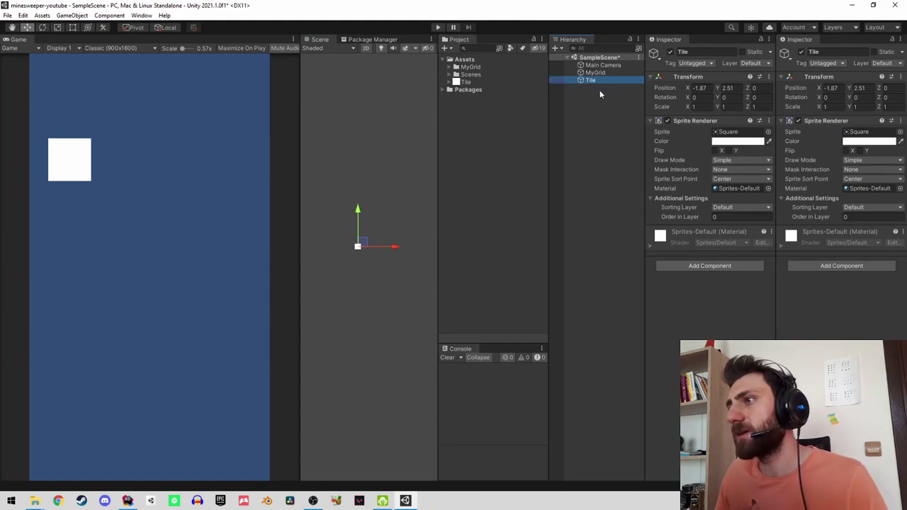
left_click(676, 266)
type("tile")
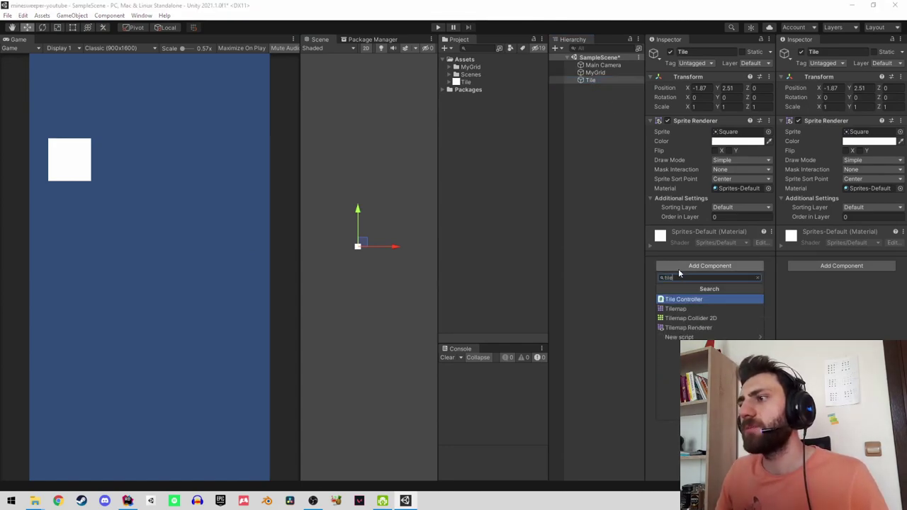
key("Return")
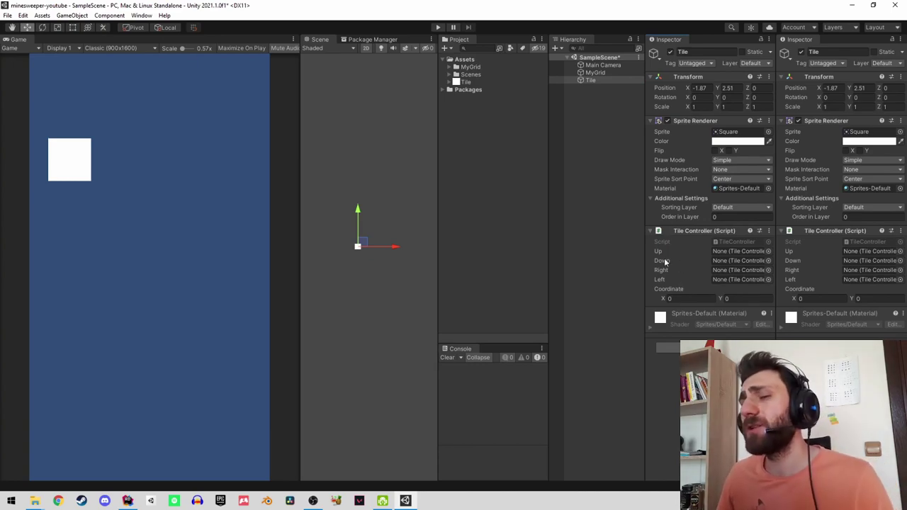
Duplicate Tile into three in a row, moving Tile (3) below the third.
left_click_drag(589, 80, 591, 75)
left_click(591, 73)
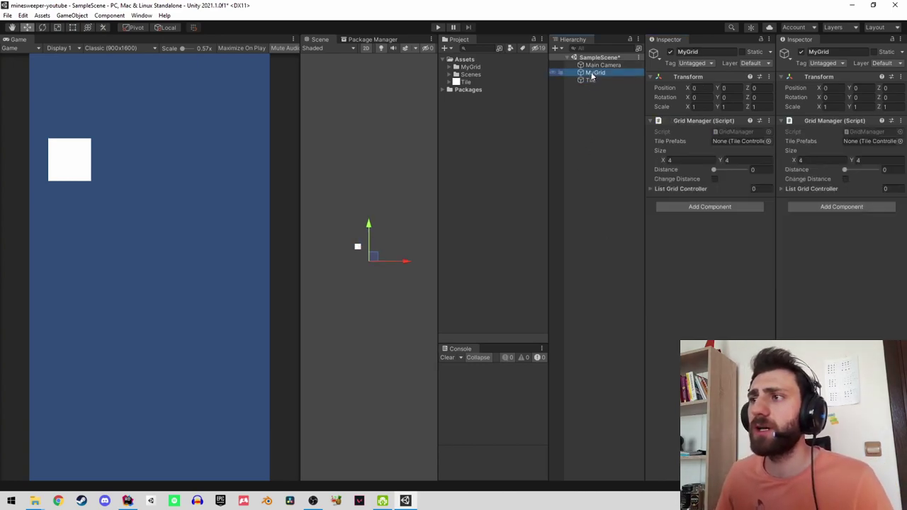
left_click(591, 80)
key("ctrl+d")
left_click_drag(391, 248, 407, 247)
key("ctrl+d")
key("ctrl+d")
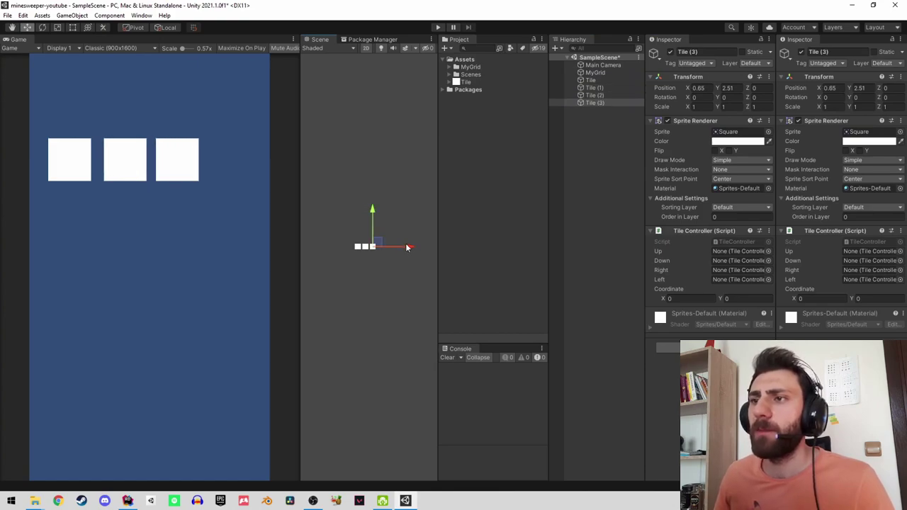
left_click(377, 221)
left_click(596, 103)
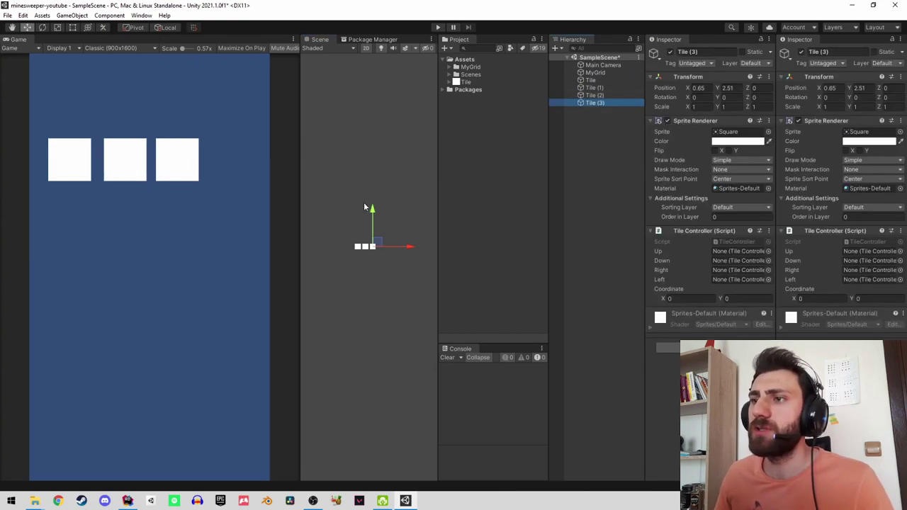
left_click_drag(374, 209, 373, 217)
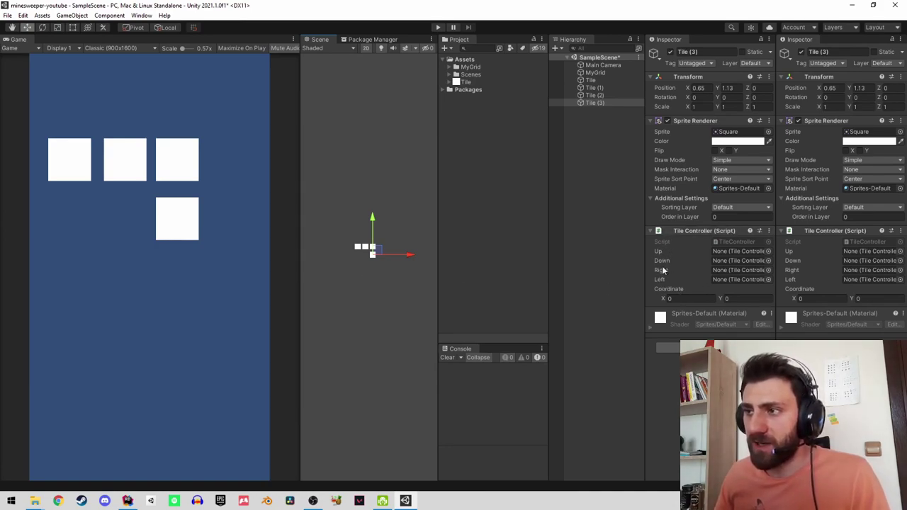
Delete Tile (1)–(3) and turn Tile into a prefab asset named Tile.
left_click(591, 86)
left_click(596, 103, "shift")
key("Delete")
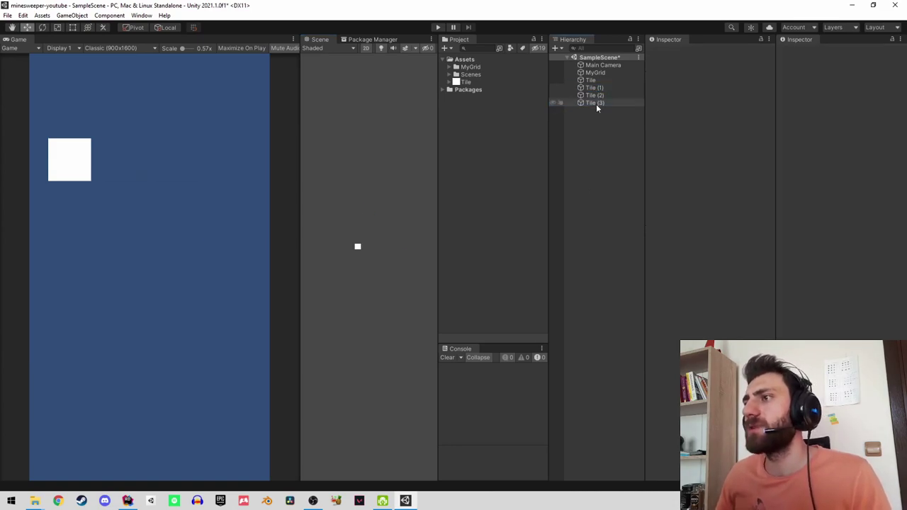
left_click(585, 80)
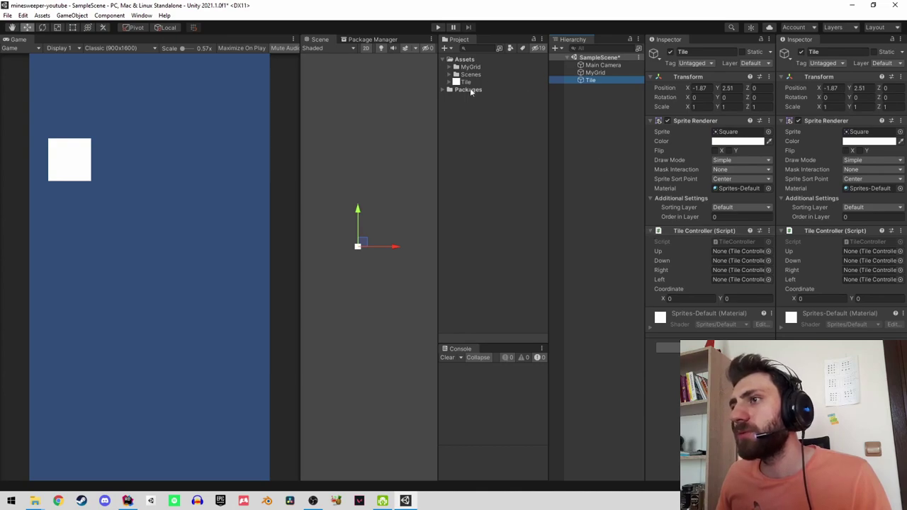
left_click_drag(593, 78, 495, 81)
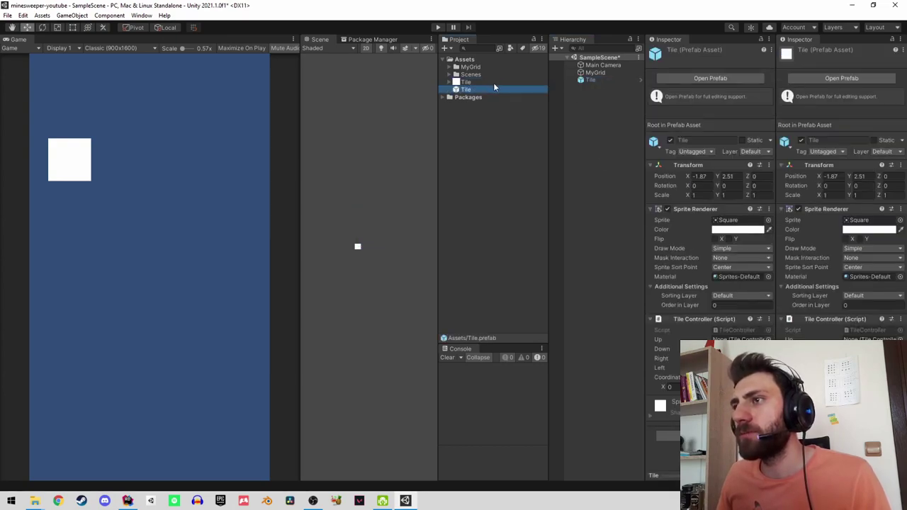
left_click(485, 89)
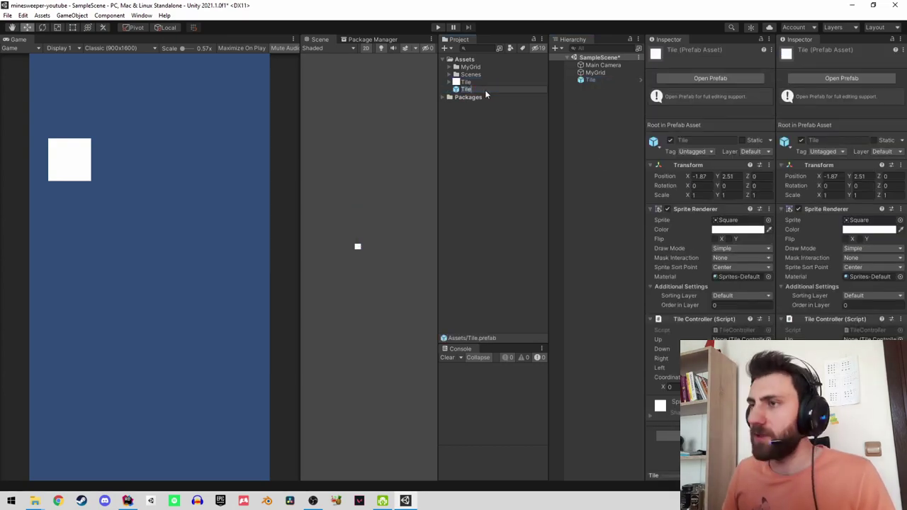
key("Return")
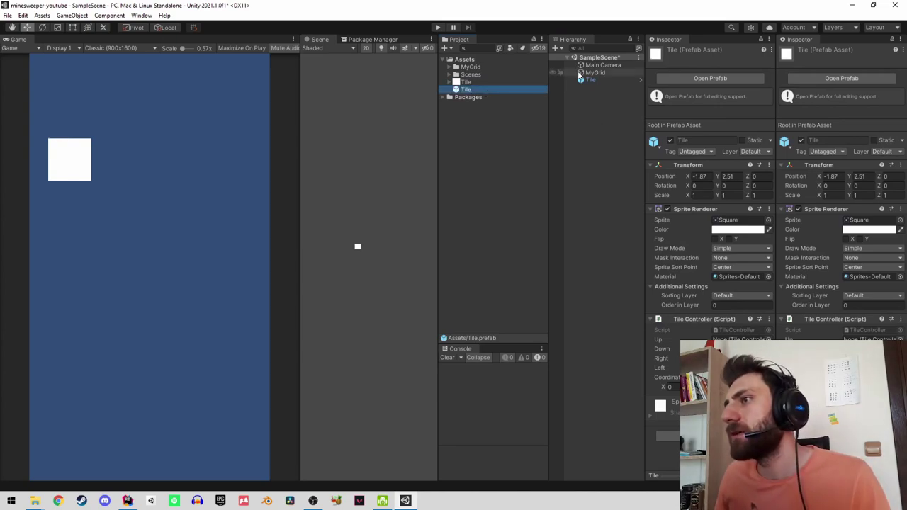
Assign the Tile prefab to MyGrid's Grid Manager and delete Tile from the scene.
left_click(594, 73)
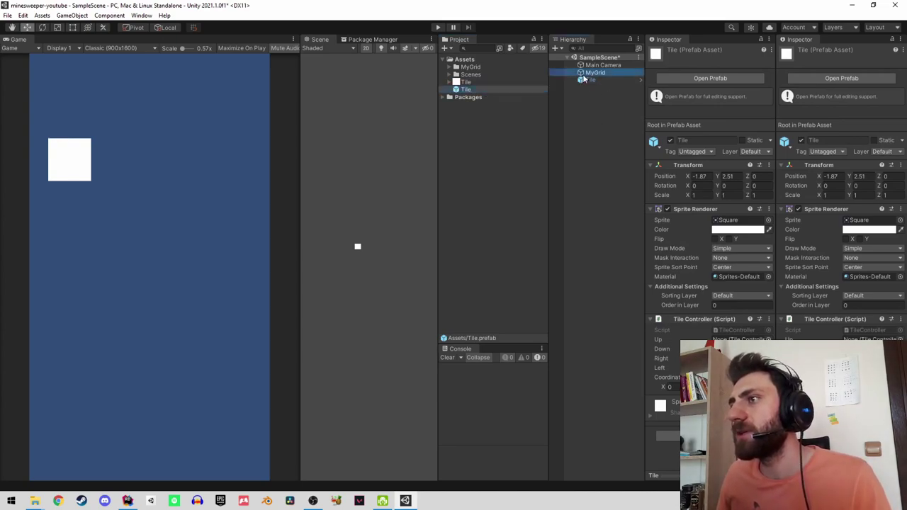
left_click(588, 79)
left_click(597, 73)
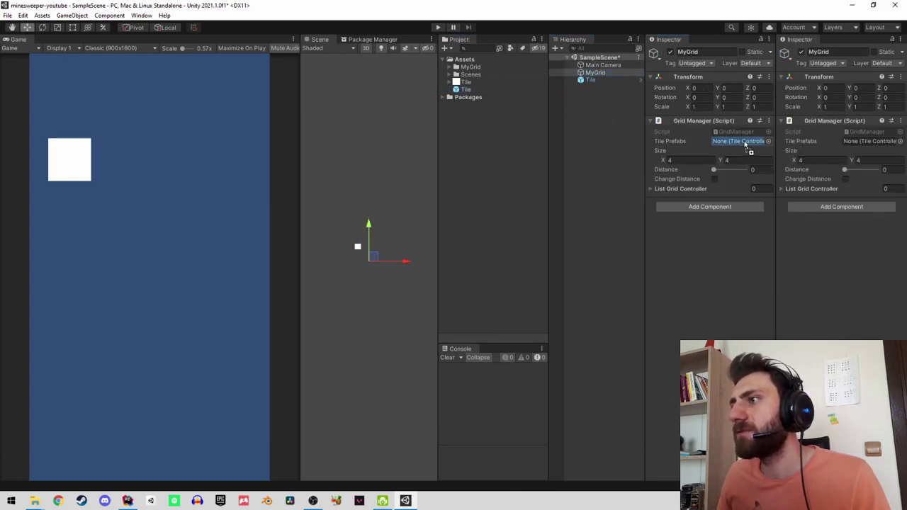
left_click_drag(466, 89, 740, 141)
left_click(605, 81)
key("Delete")
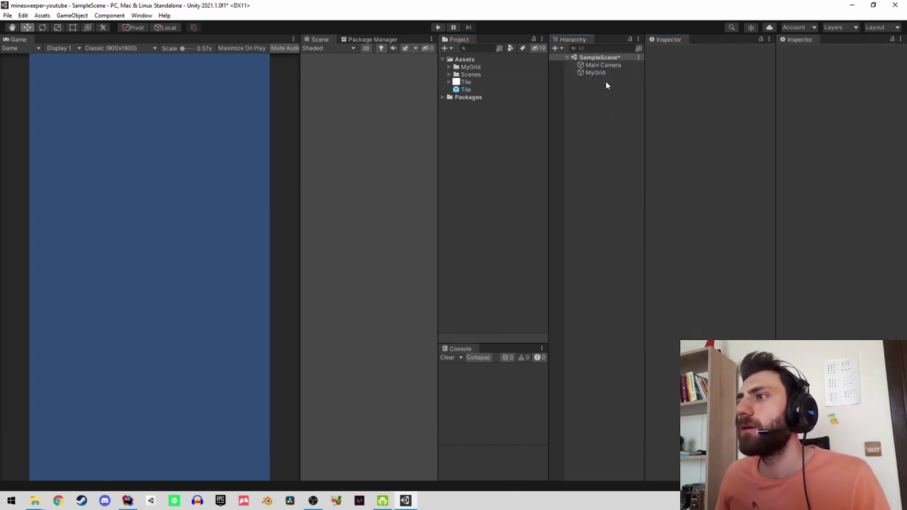
left_click(599, 74)
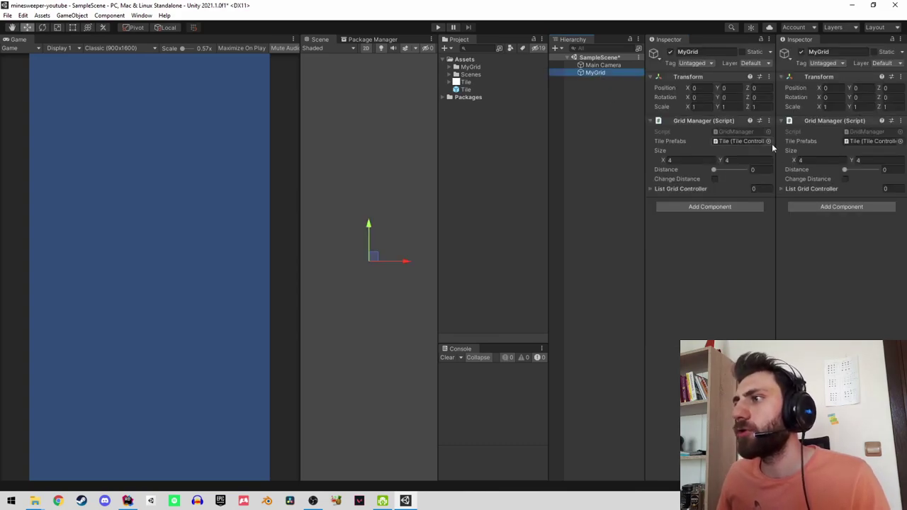
left_click(768, 120)
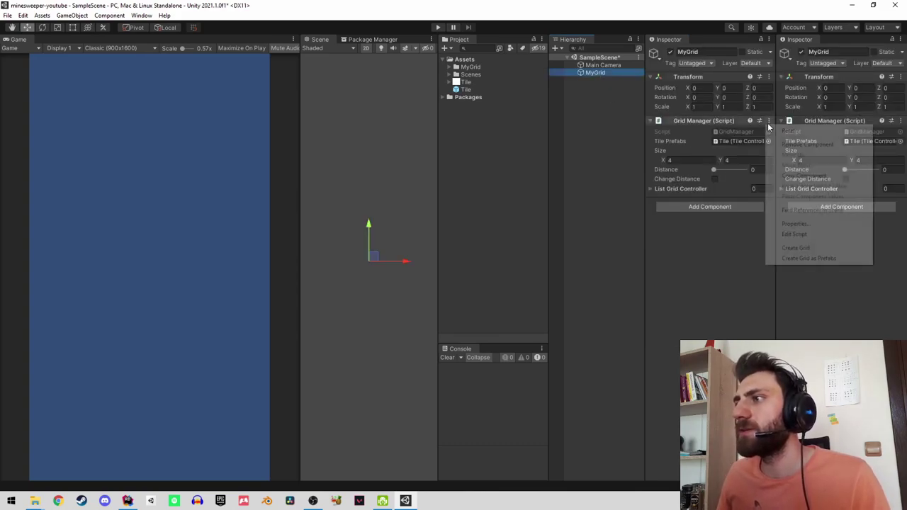
Generate the 4 by 4 tile grid, increase the tile distance, and build it again.
left_click(803, 251)
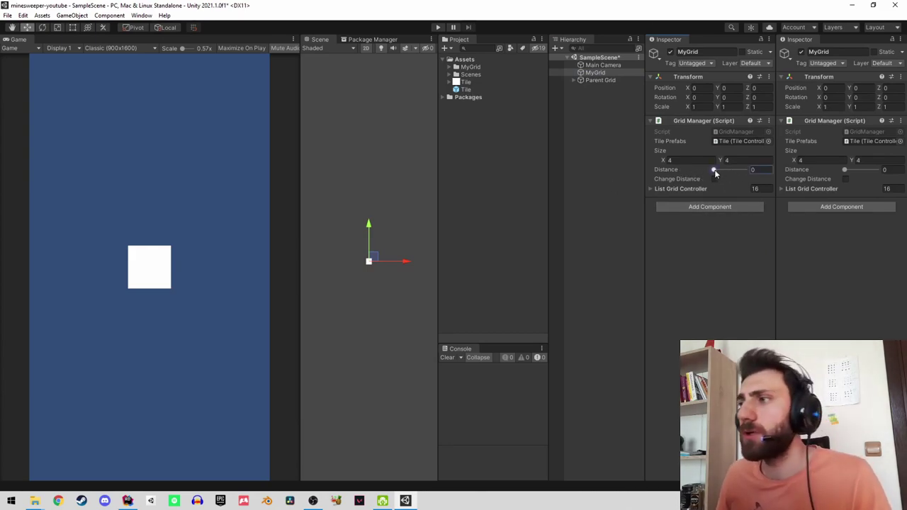
left_click_drag(714, 170, 768, 185)
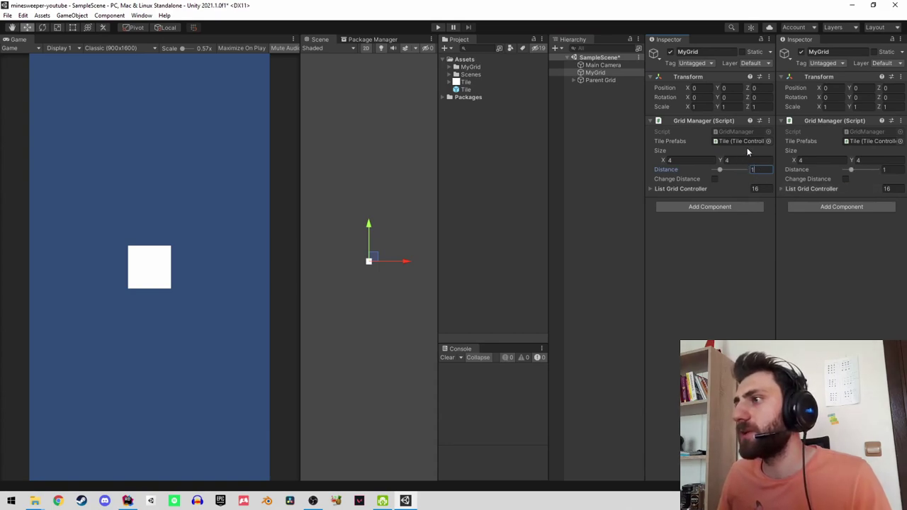
left_click(768, 121)
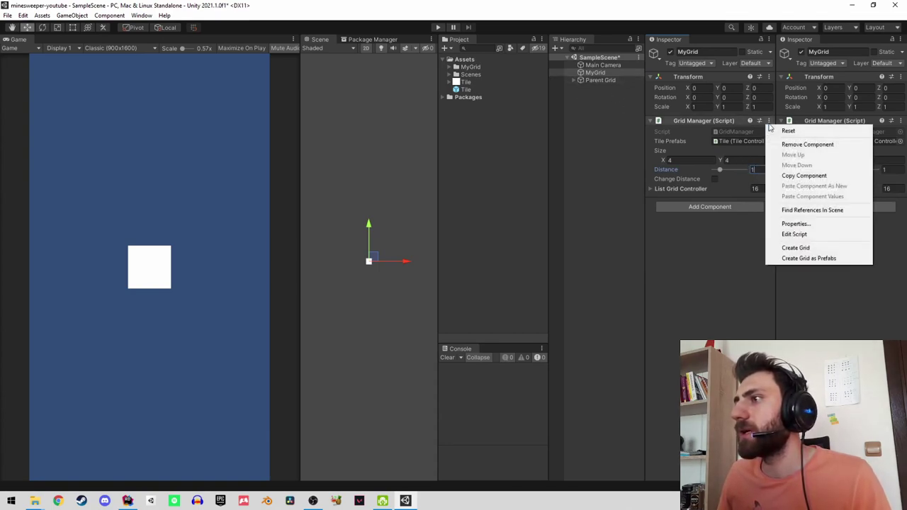
left_click(799, 247)
Delete the duplicate Parent Grid and shift the remaining one left to X -1.62.
left_click(613, 87)
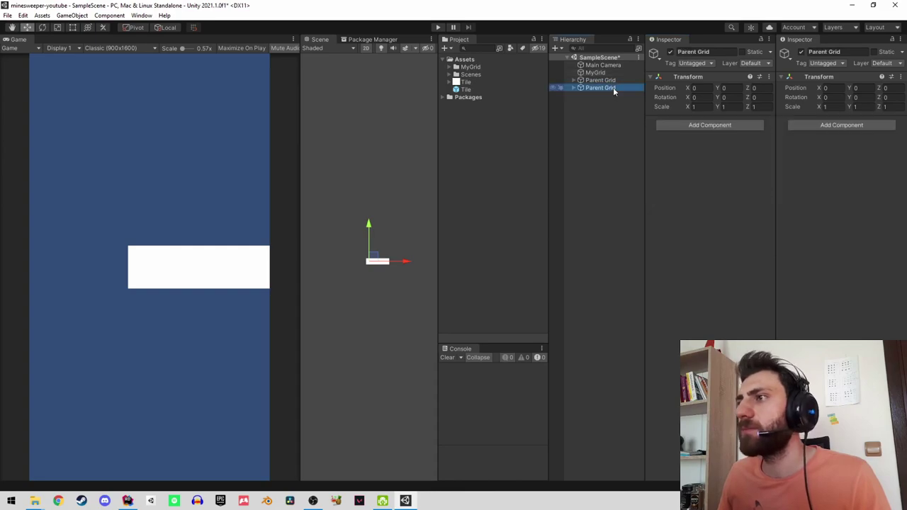
key("Delete")
left_click(614, 83)
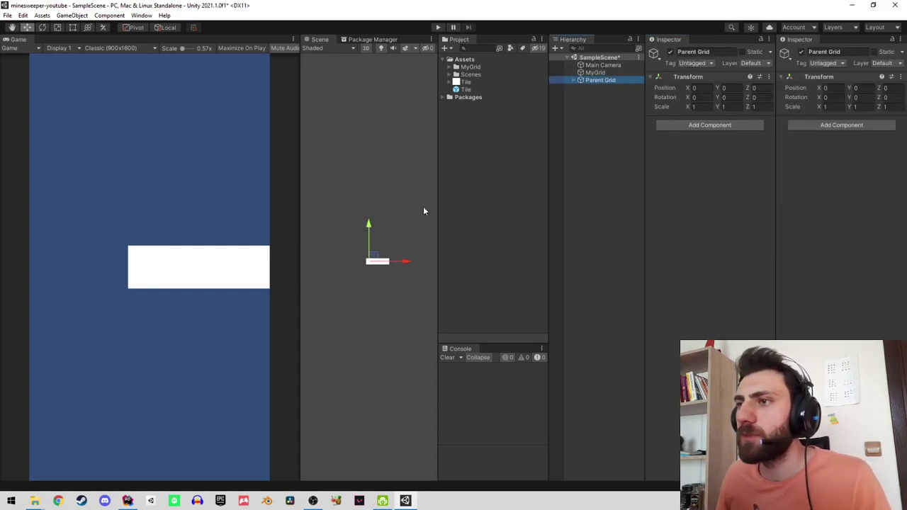
left_click_drag(403, 261, 394, 263)
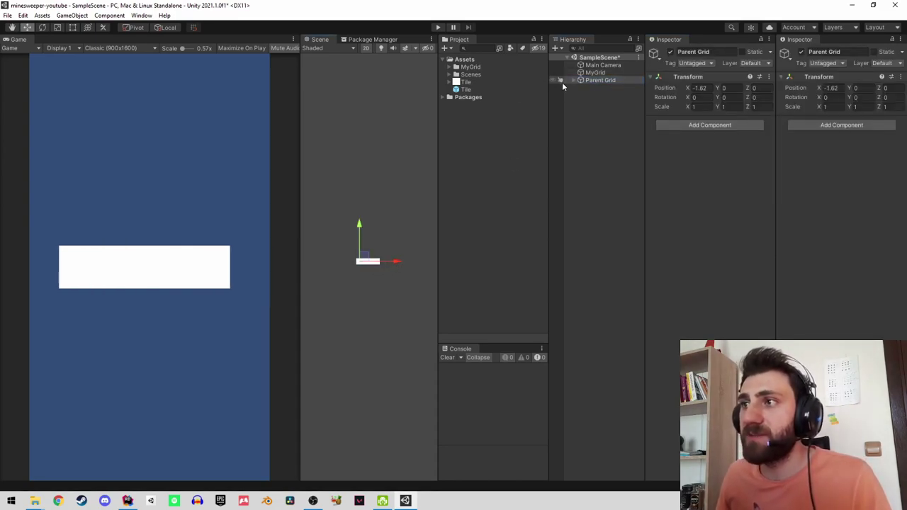
left_click(588, 73)
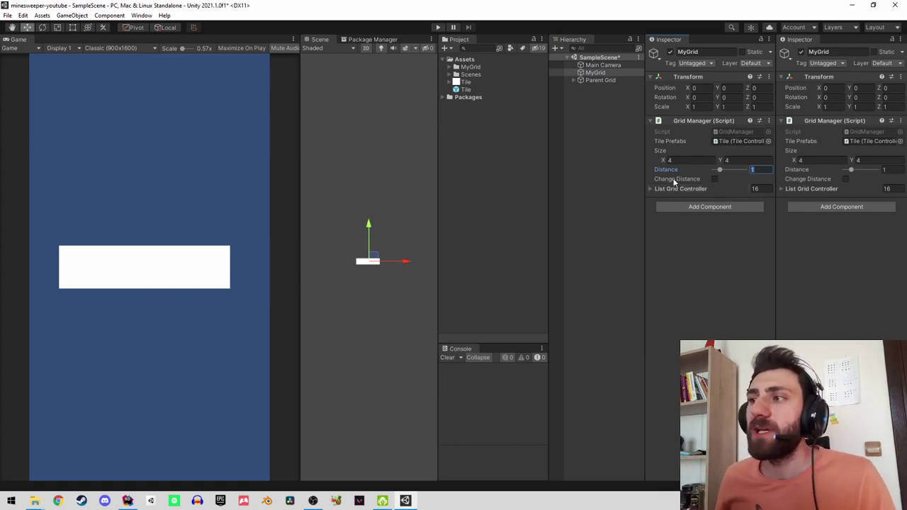
Open GridManager in Rider and change gridPosition.z to gridPosition.y on line 31.
double_click(726, 138)
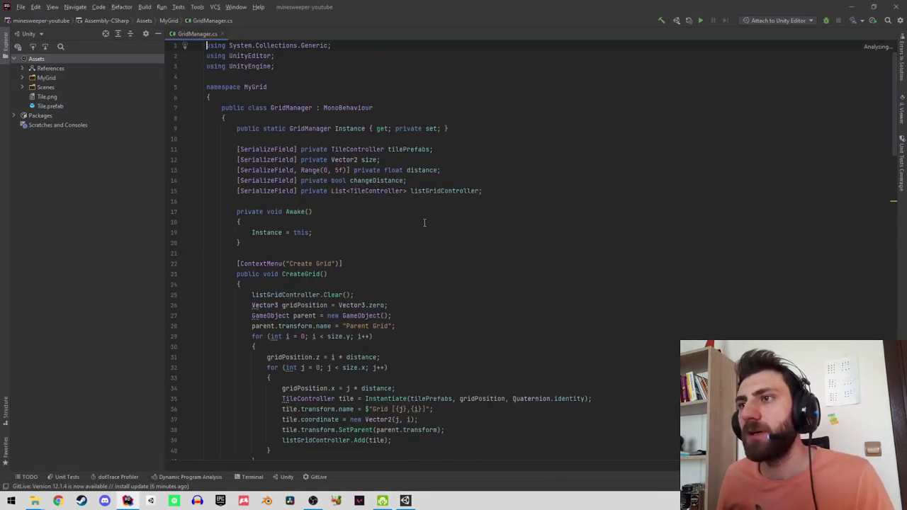
scroll(425, 223, "down", 5)
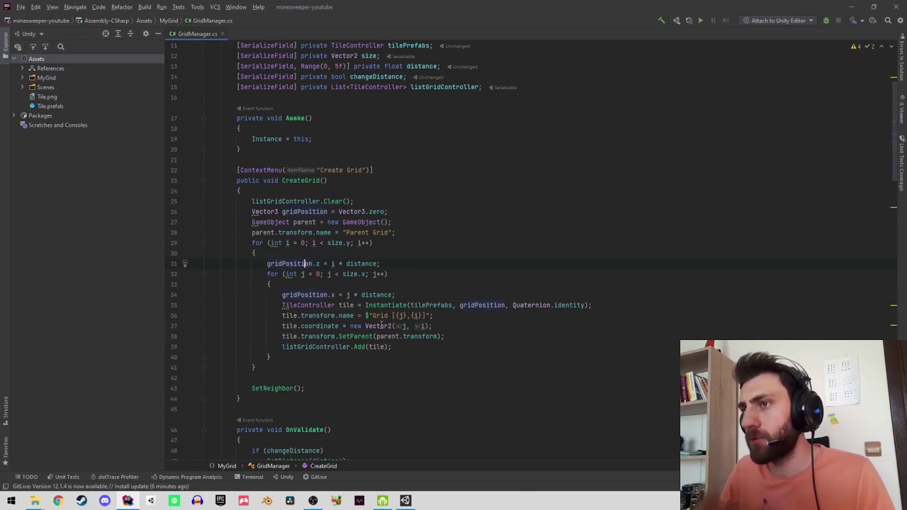
key("Right")
key("Right")
key("Right")
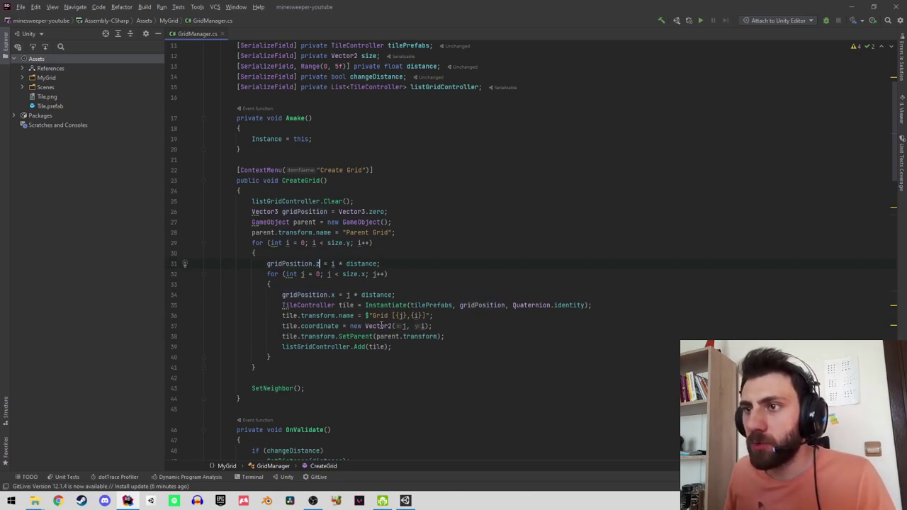
key("Delete")
type("y")
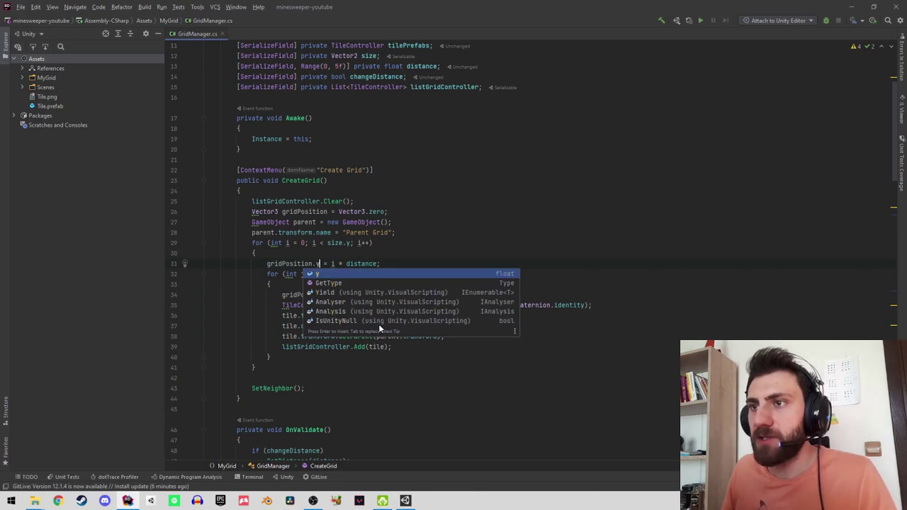
left_click(284, 264)
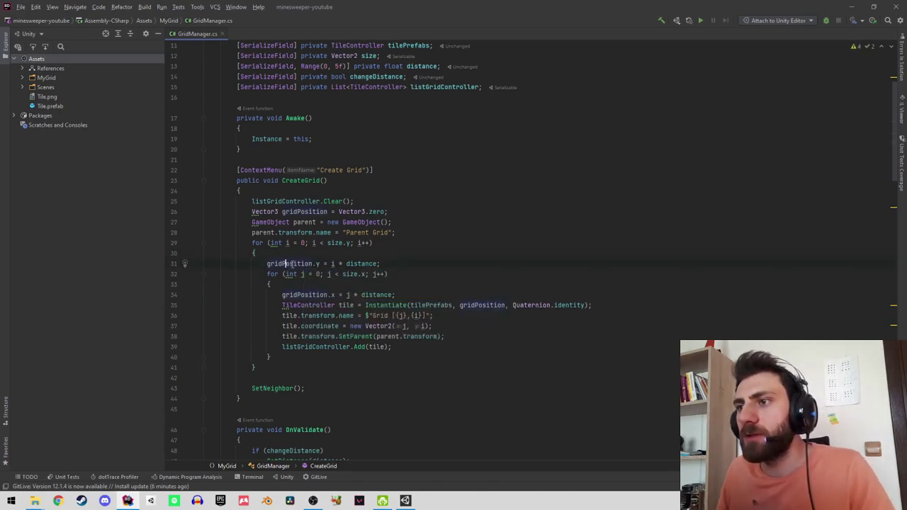
Change gridPosition.z to gridPosition.y on lines 62 and 93, then return to Unity.
scroll(321, 273, "down", 2)
scroll(321, 273, "down", 3)
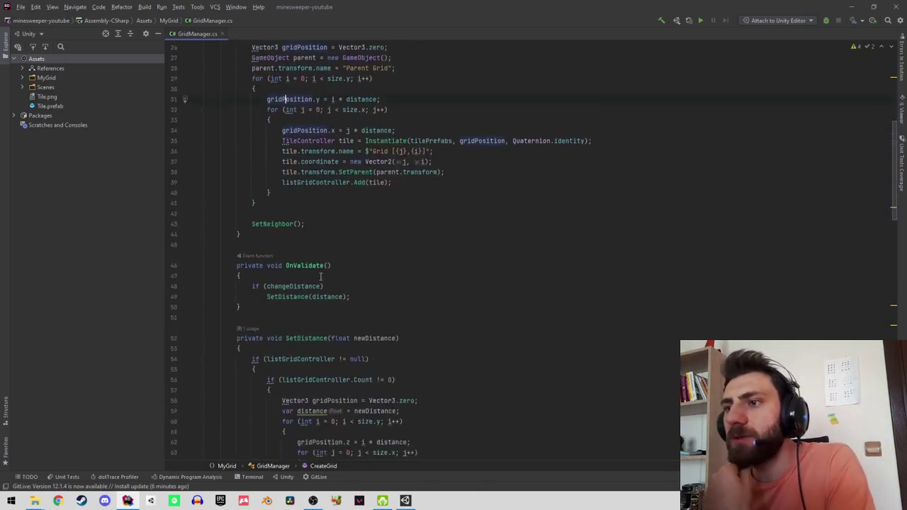
scroll(325, 279, "down", 2)
scroll(328, 287, "down", 2)
scroll(331, 294, "down", 2)
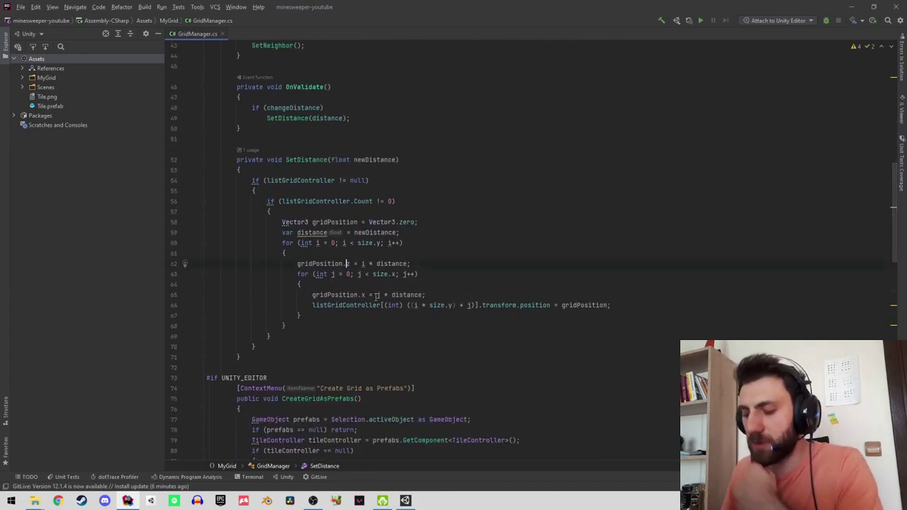
type("y")
left_click(403, 243)
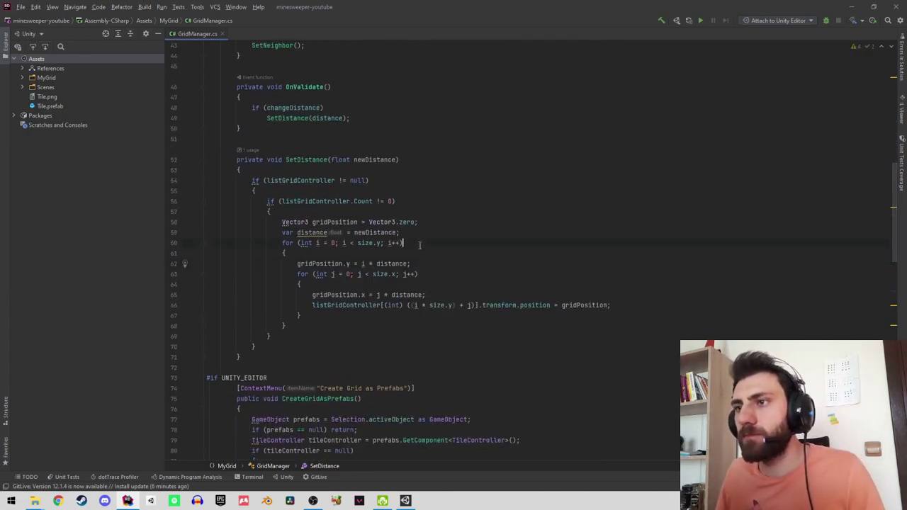
scroll(423, 339, "down", 2)
scroll(422, 339, "down", 4)
scroll(422, 339, "down", 5)
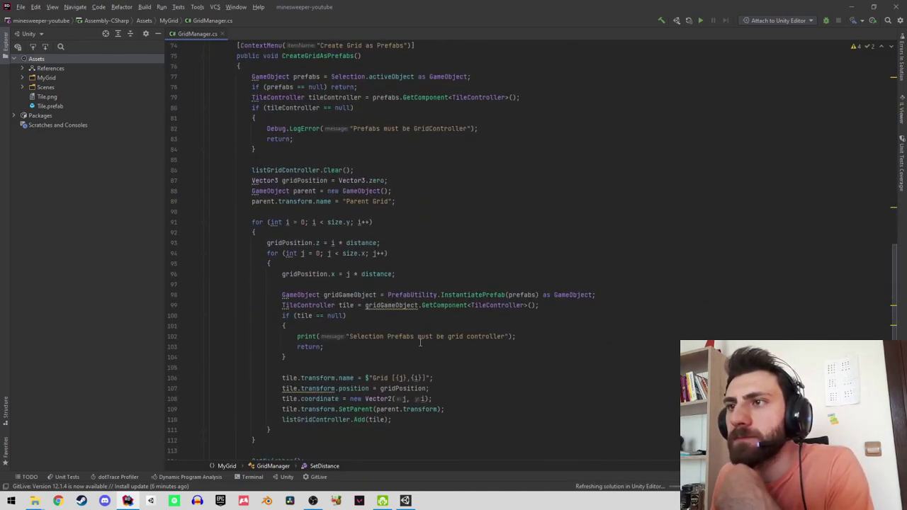
scroll(422, 340, "up", 3)
scroll(421, 341, "up", 2)
scroll(420, 343, "up", 4)
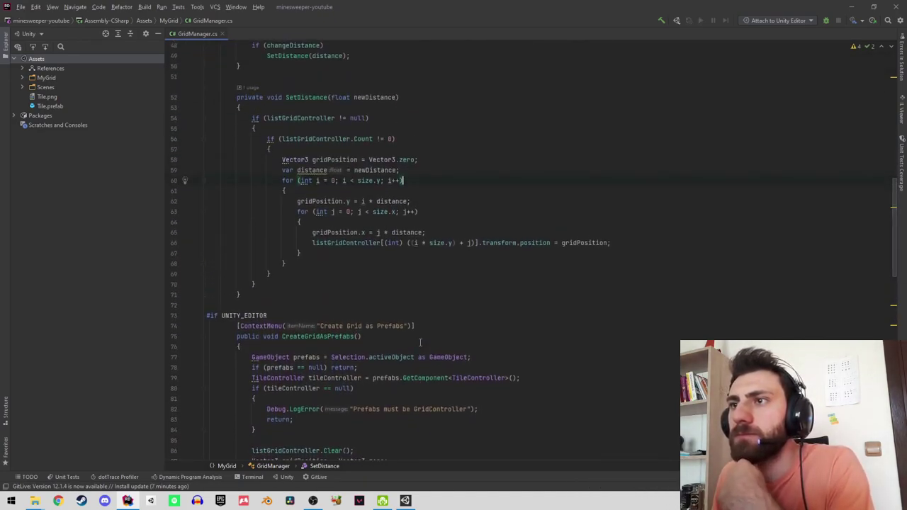
scroll(420, 342, "down", 4)
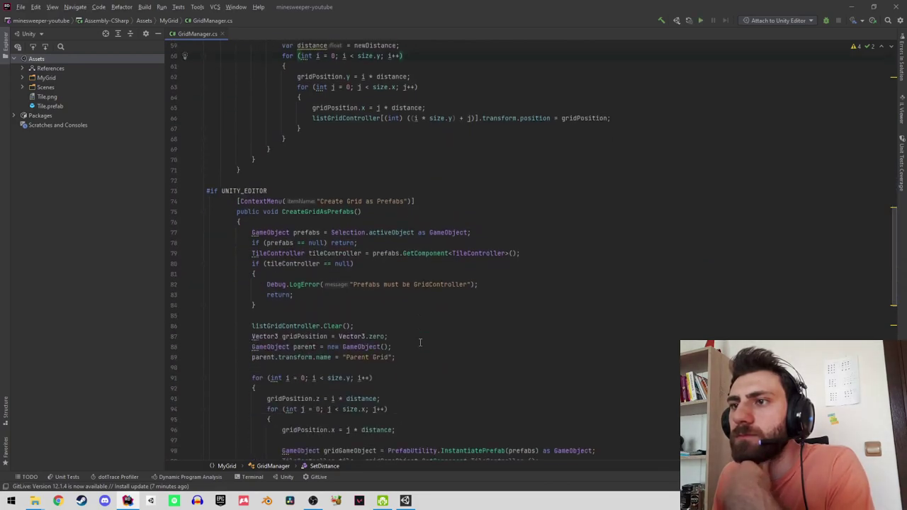
scroll(420, 342, "down", 2)
scroll(420, 343, "down", 1)
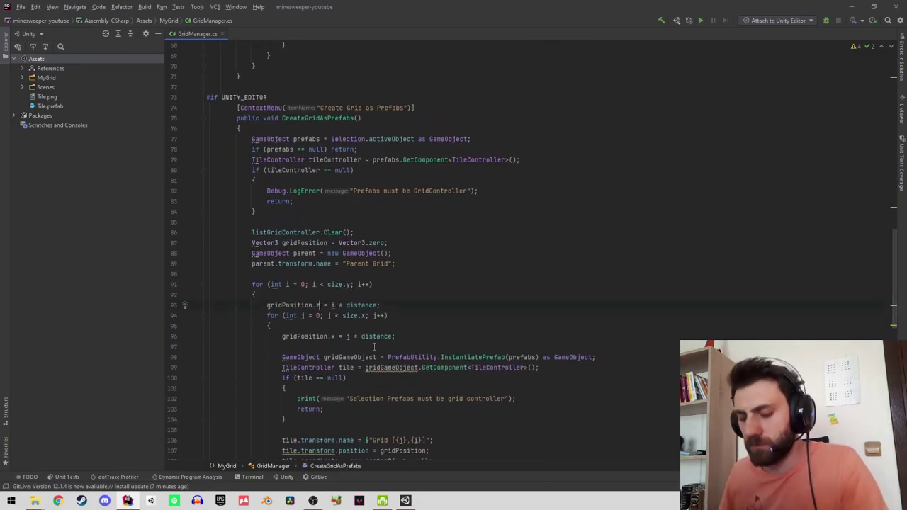
type("y")
left_click(494, 275)
scroll(488, 279, "down", 1)
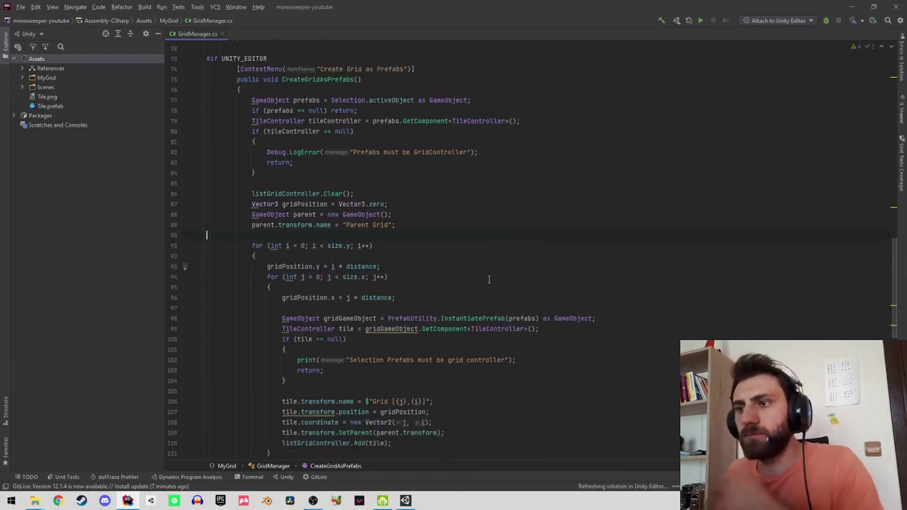
scroll(489, 279, "down", 2)
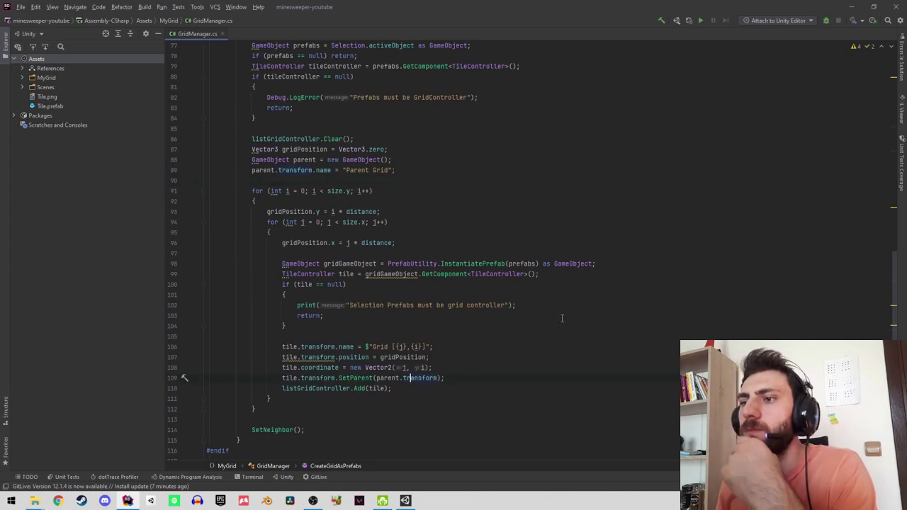
key("alt+Tab")
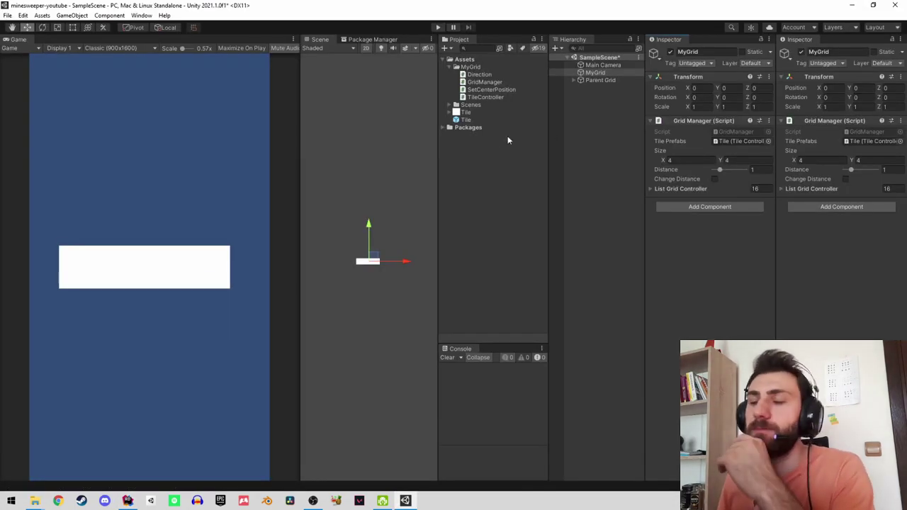
Delete the existing Parent Grid and return to the Unity editor.
left_click(601, 80)
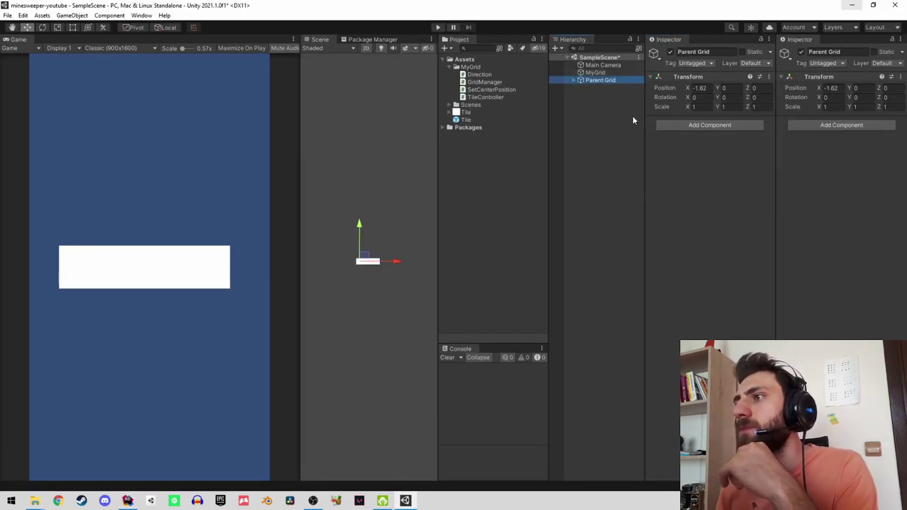
key("Delete")
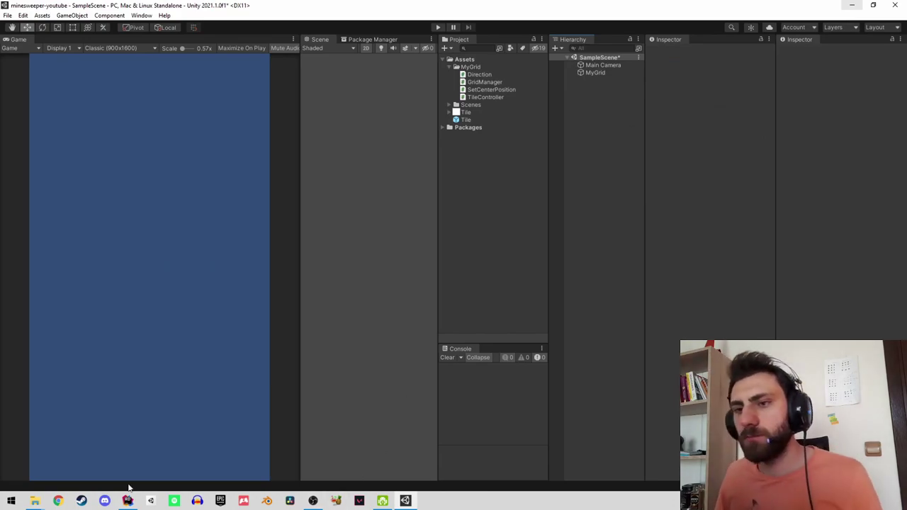
left_click(153, 501)
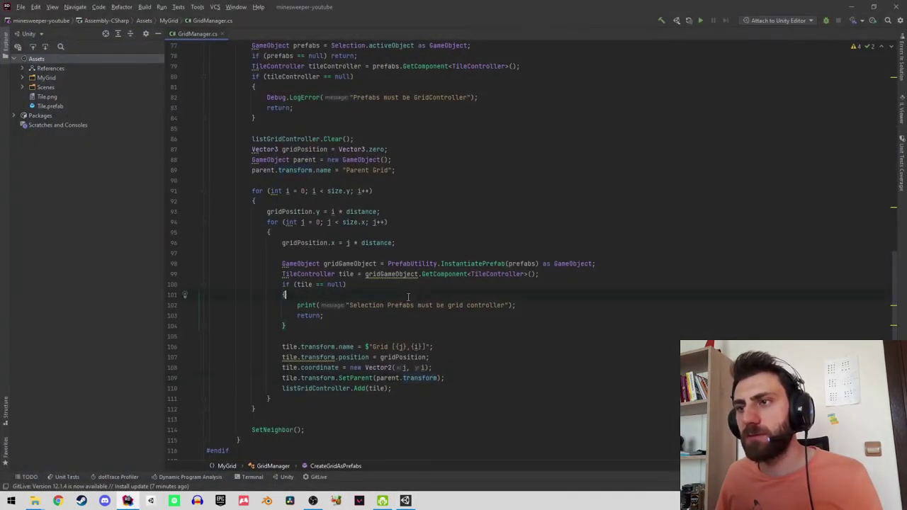
left_click(852, 7)
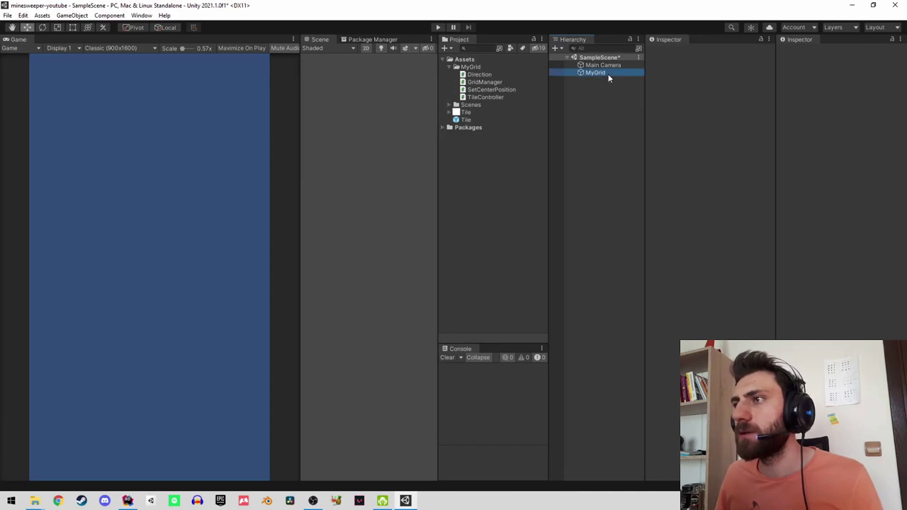
Rebuild the grid from MyGrid's Grid Manager, delete the new Parent Grid, and reopen the component menu.
left_click(769, 121)
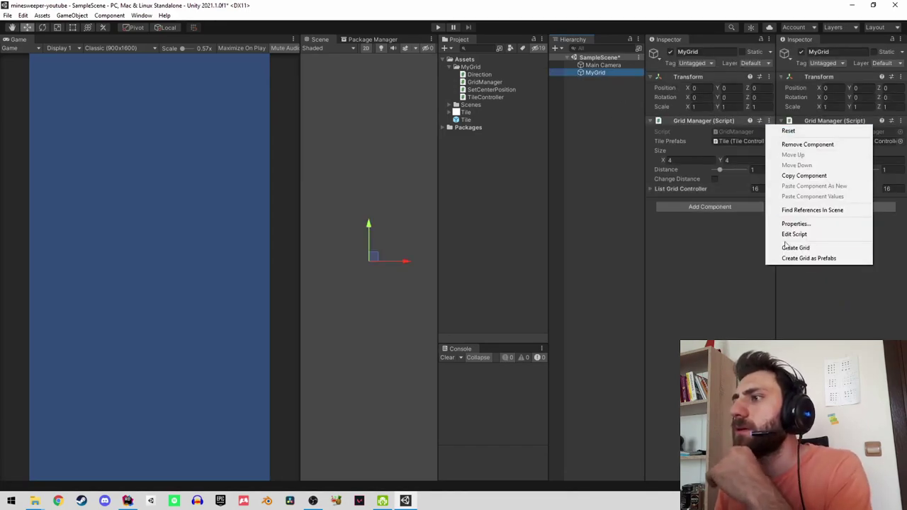
left_click(794, 247)
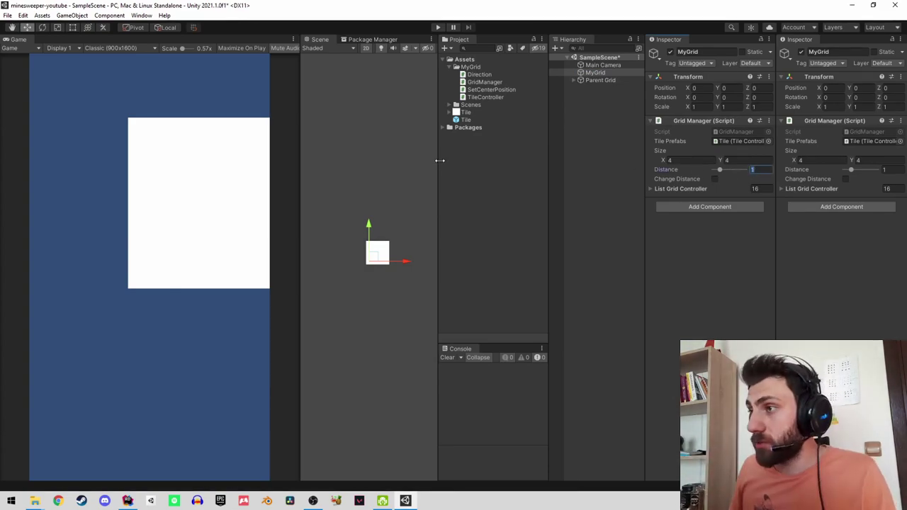
left_click(598, 80)
key("Delete")
left_click(609, 72)
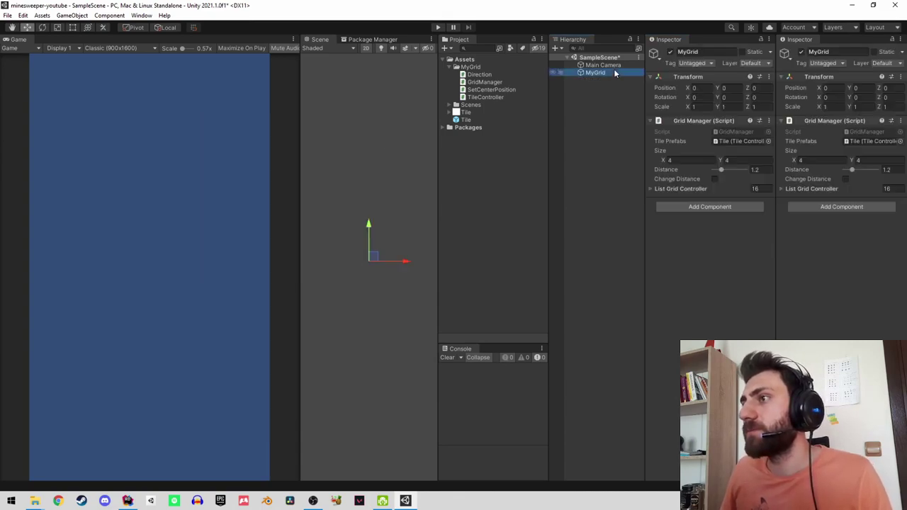
left_click(768, 121)
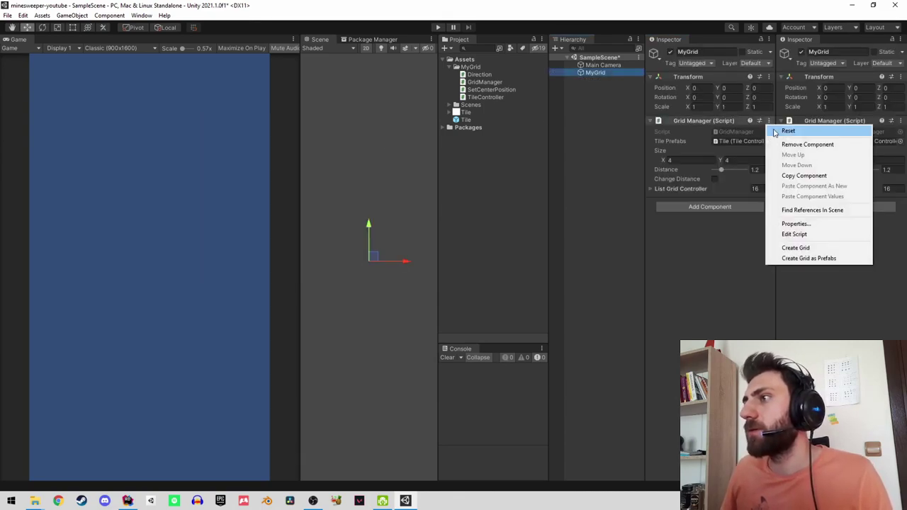
left_click(796, 248)
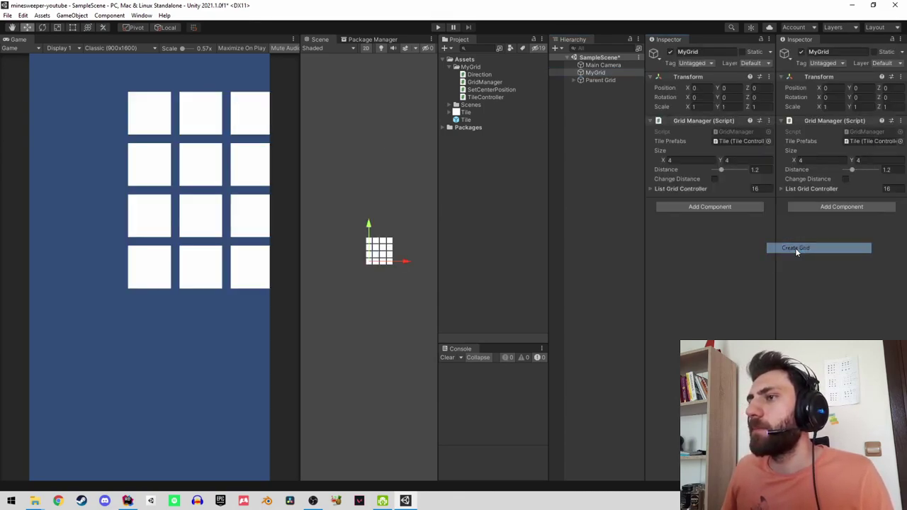
left_click(604, 80)
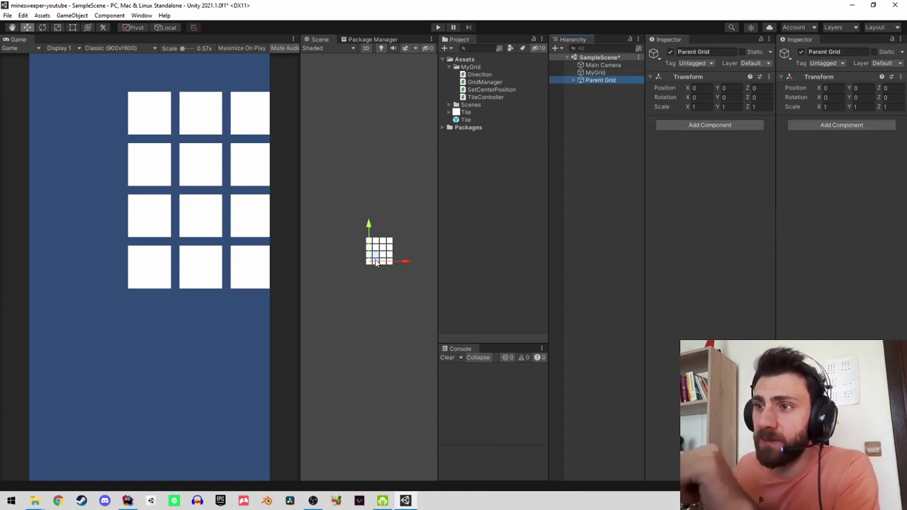
left_click_drag(377, 262, 363, 272)
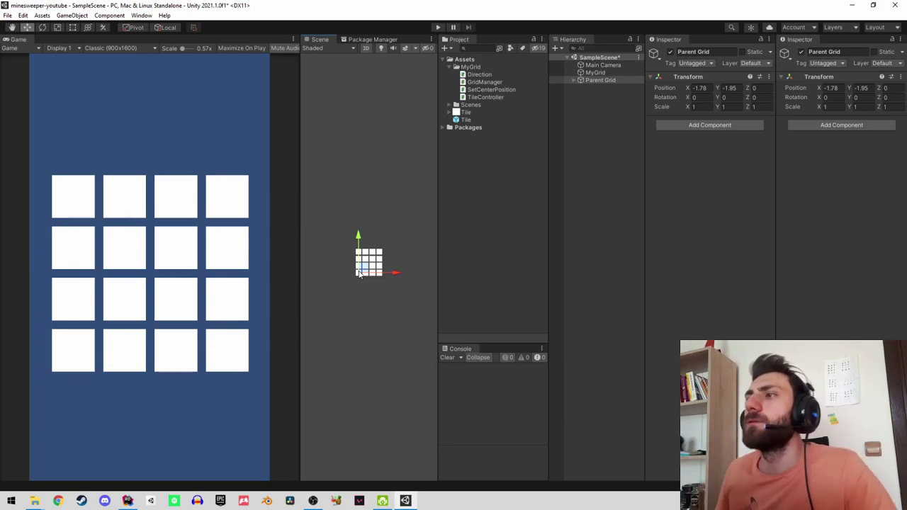
left_click(595, 73)
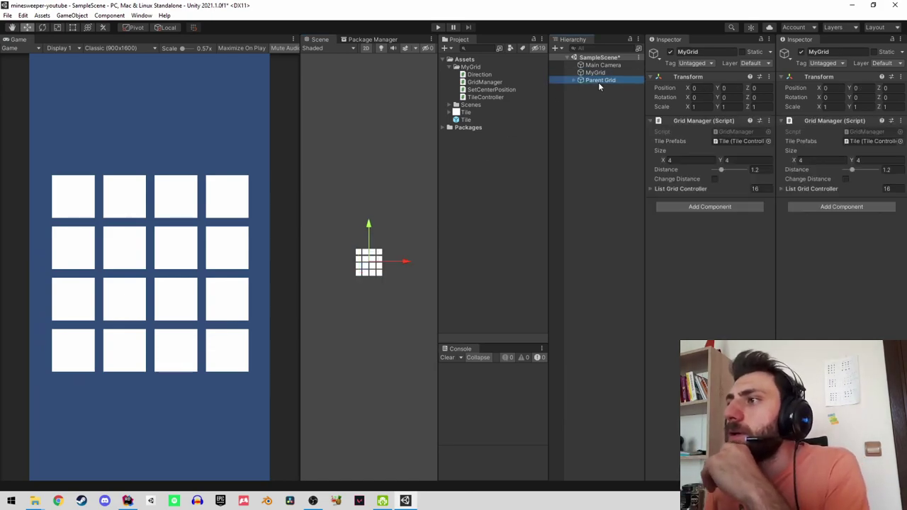
left_click(599, 80)
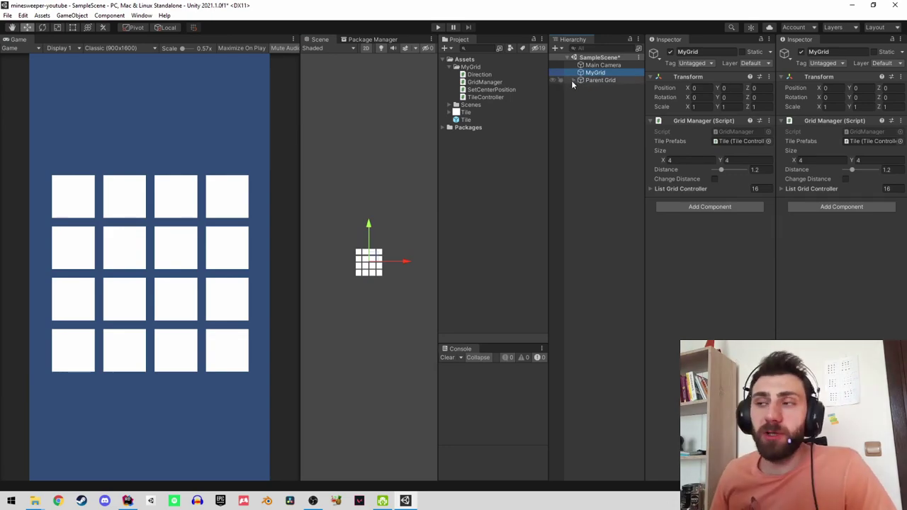
left_click(575, 81)
left_click(599, 88)
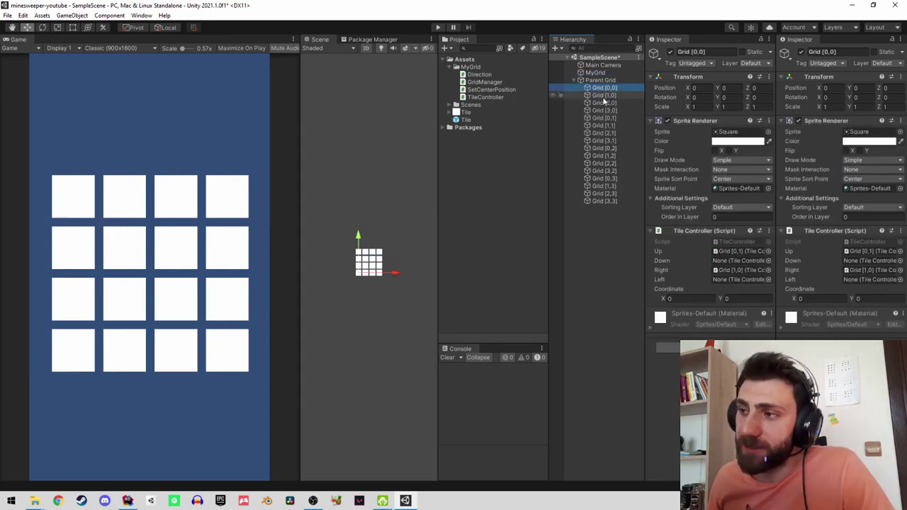
key("Down")
key("Down")
key("Down")
key("Down")
key("Down")
key("Down")
key("Down")
key("Down")
key("Down")
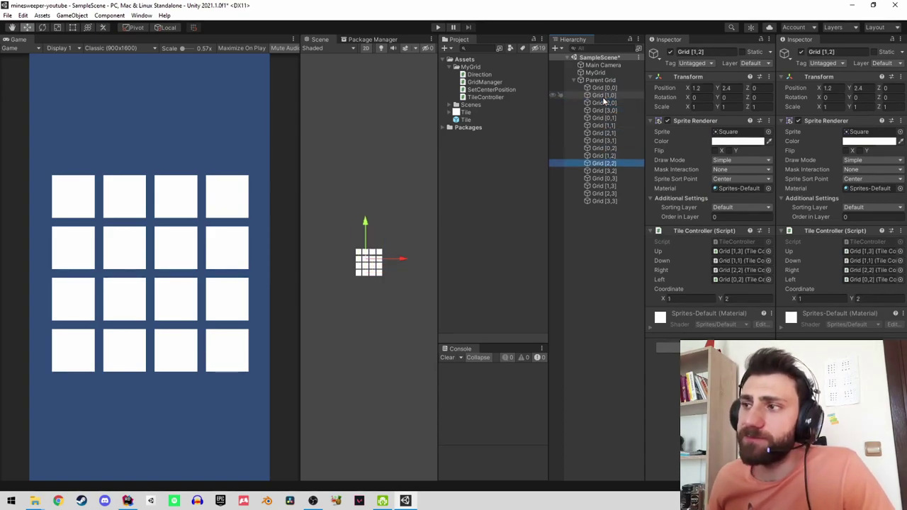
key("Down")
key("Down")
key("Down")
key("Up")
key("Up")
key("Up")
key("Up")
key("Up")
key("Up")
key("Up")
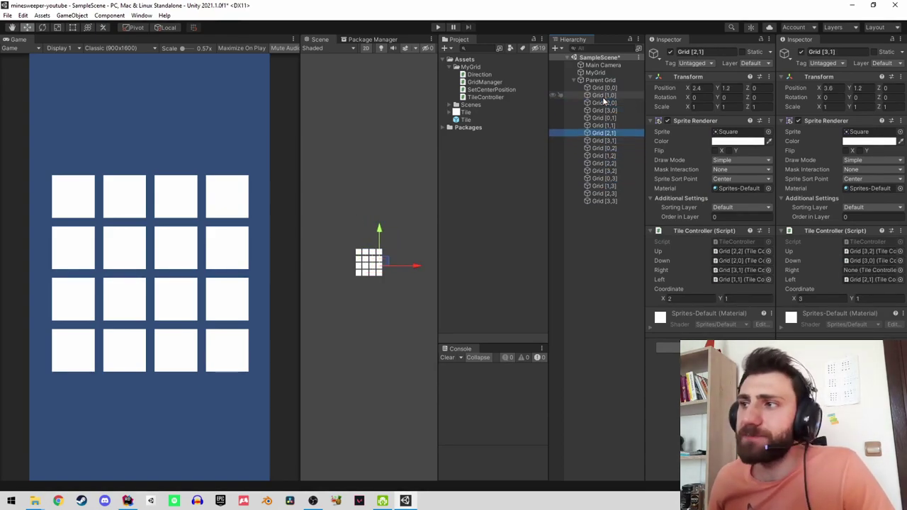
key("Up")
key("Up")
key("Up")
key("Up")
key("Up")
key("Up")
key("Up")
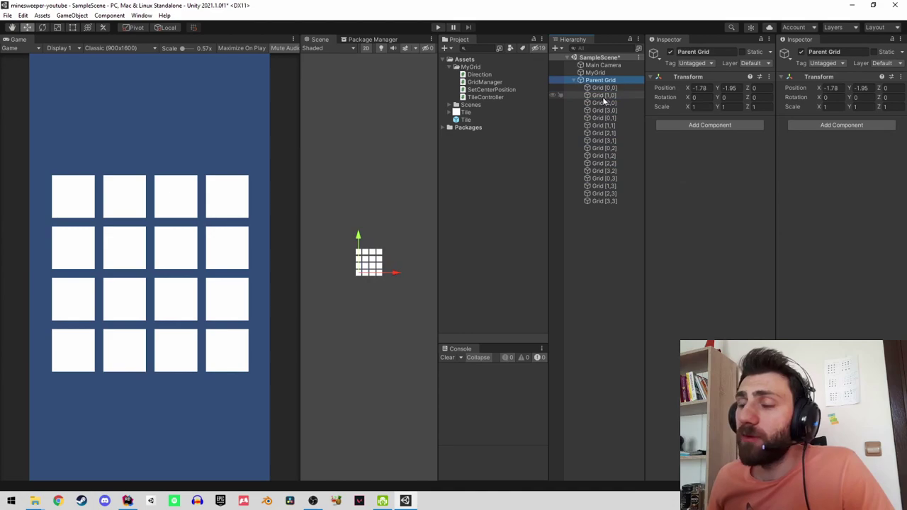
key("Left")
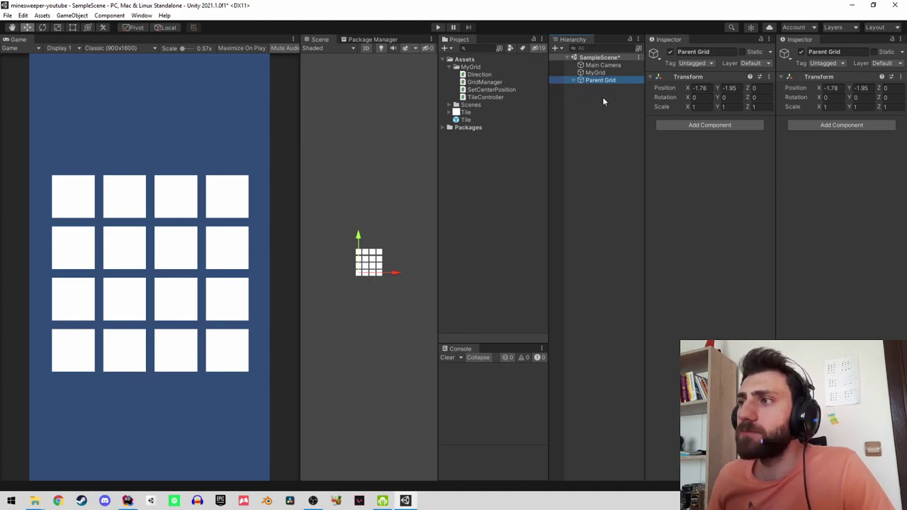
Delete the old Parent Grid and generate a new grid from the Tile prefab with Create Grid as Prefabs.
key("Delete")
left_click(590, 74)
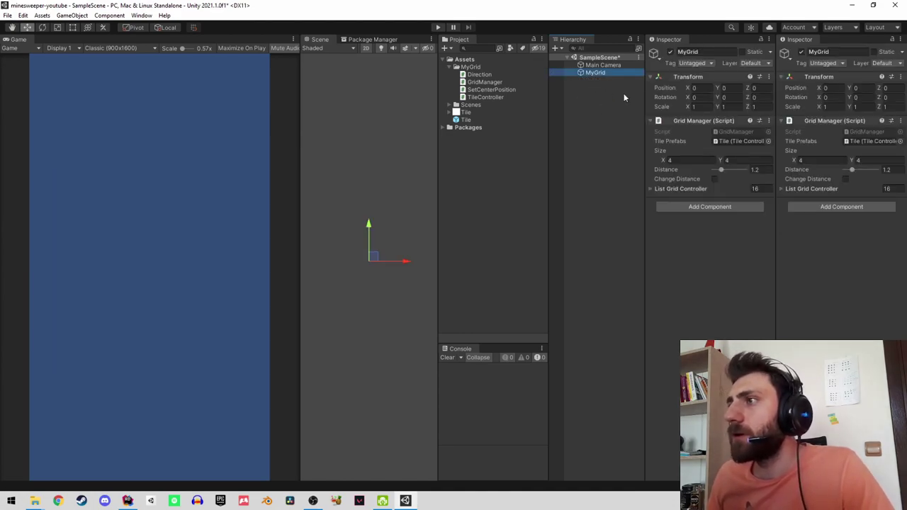
left_click(893, 41)
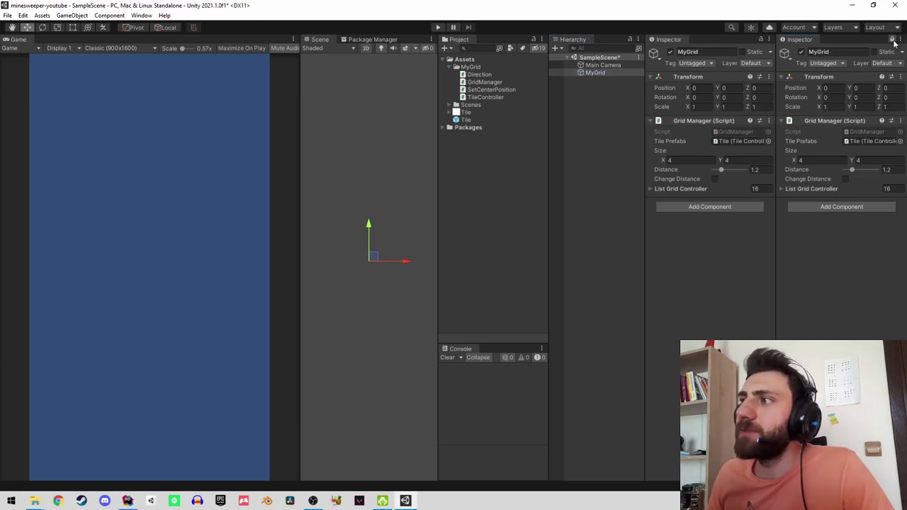
left_click(464, 119)
left_click(901, 122)
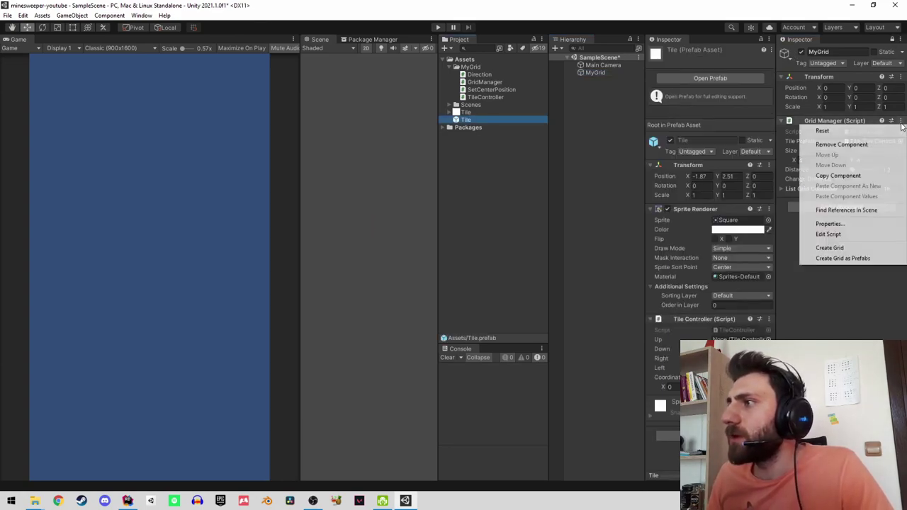
left_click(837, 260)
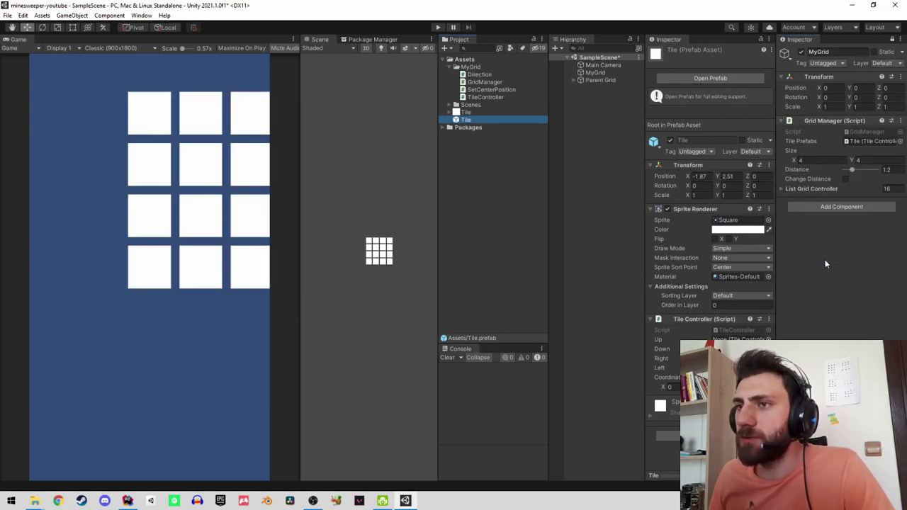
Inspect tiles Grid [0,0] and Grid [1,0] and their neighbours inside the new Parent Grid.
left_click(575, 80)
left_click(604, 87)
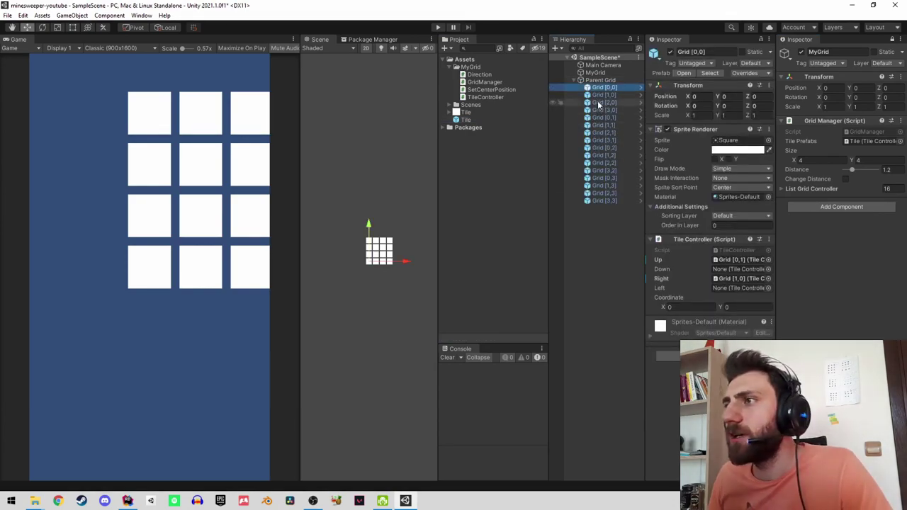
left_click(600, 96)
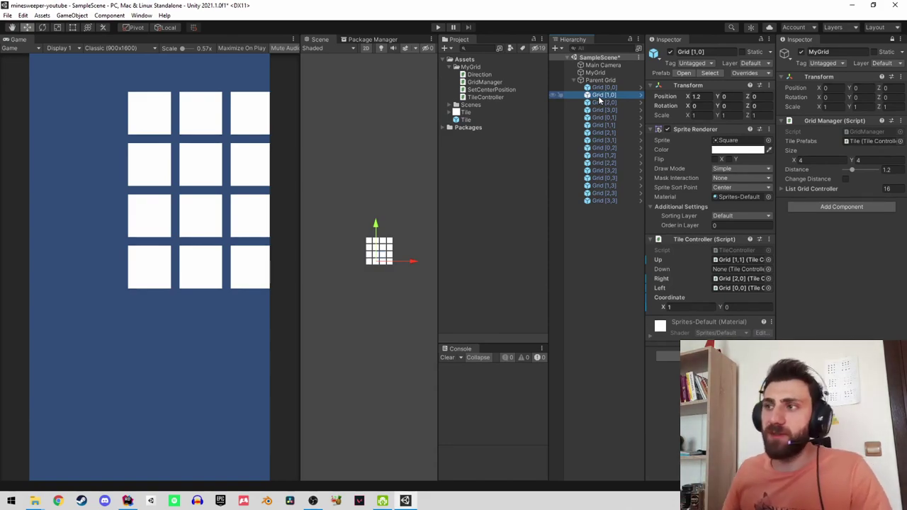
left_click(597, 80)
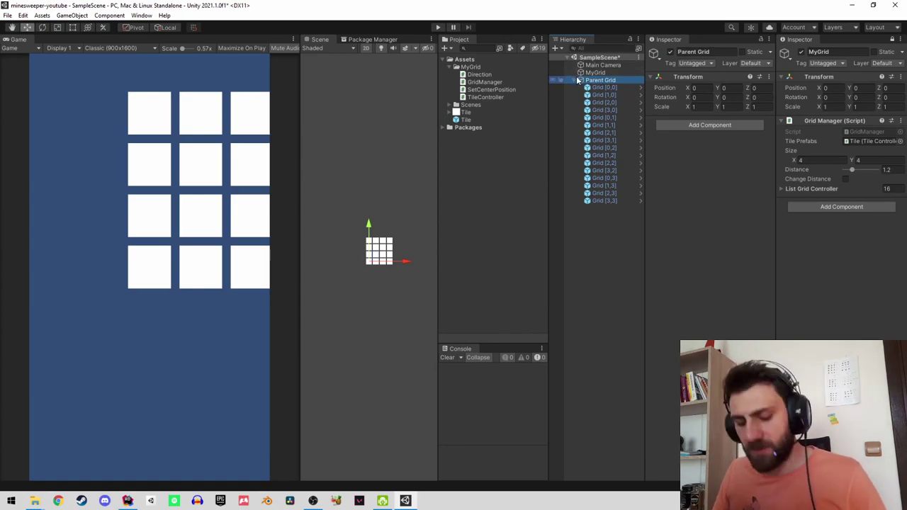
Add the Set Center Position script to Parent Grid and run SetCenter.
left_click(833, 207)
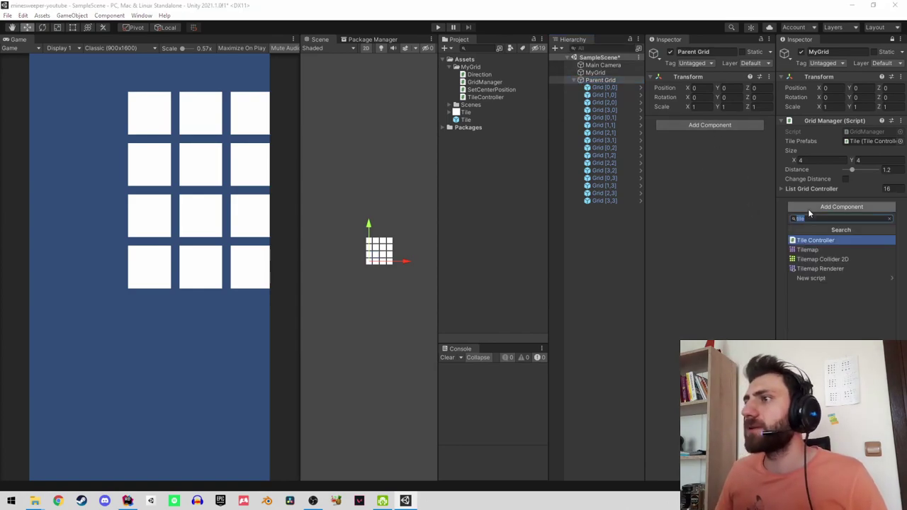
left_click(730, 125)
type("set")
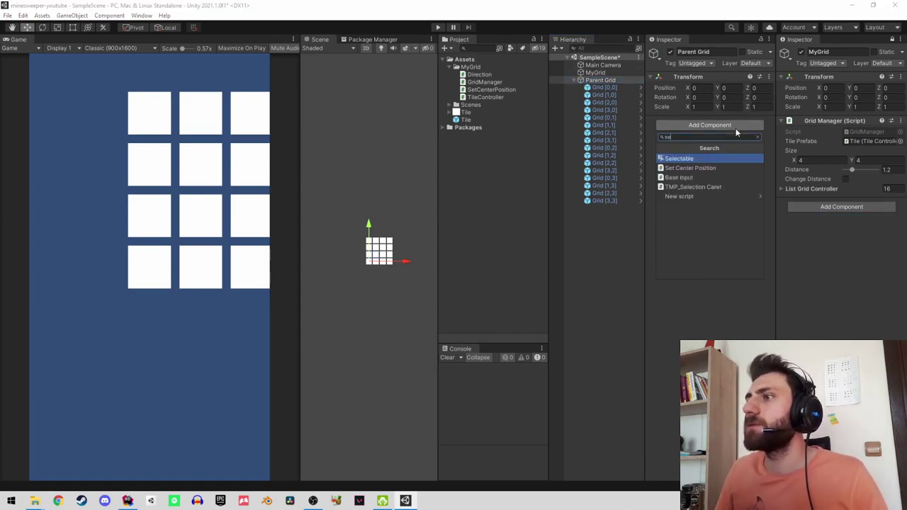
key("Return")
left_click(768, 121)
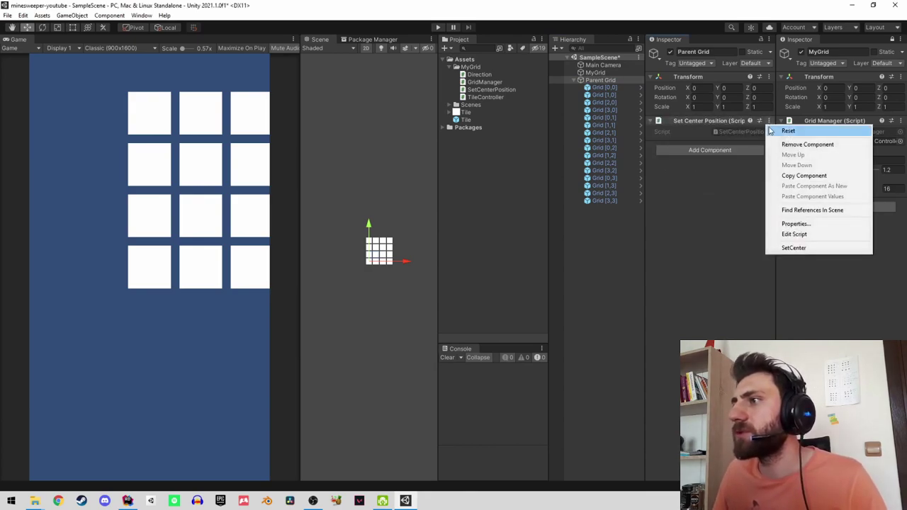
left_click(800, 248)
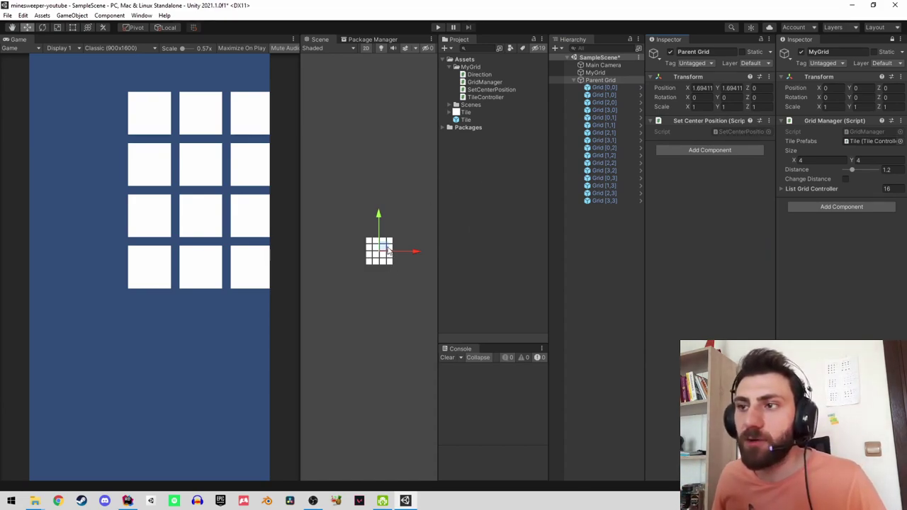
Set Parent Grid's position X and Y to 0 and collapse the Assets and Hierarchy lists.
left_click_drag(398, 248, 380, 262)
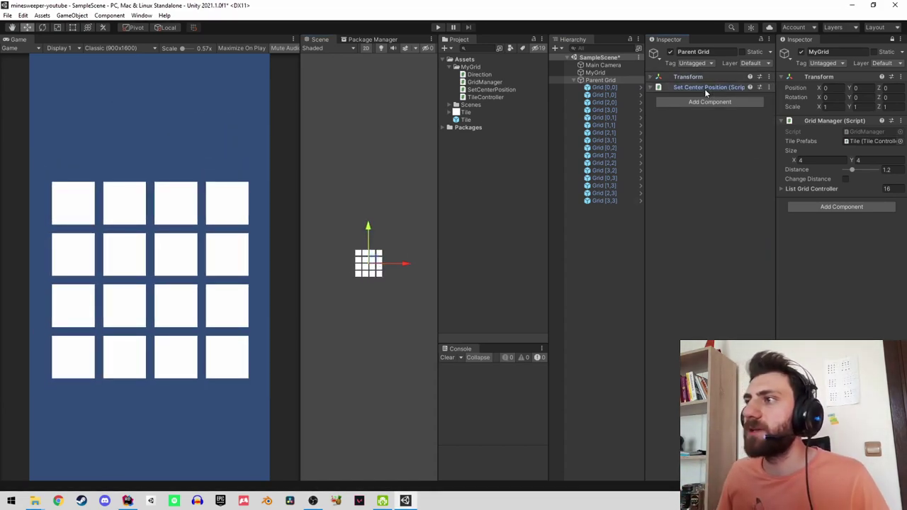
left_click(656, 77)
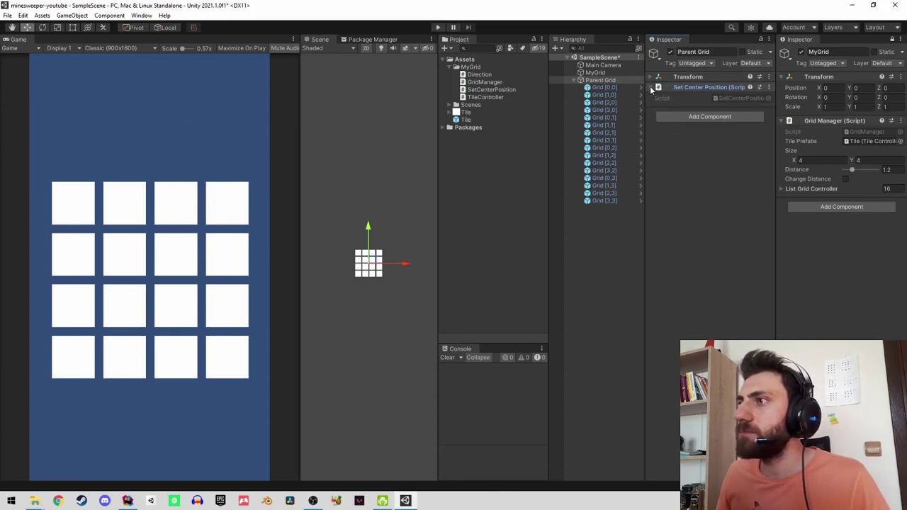
left_click(658, 77)
left_click(697, 87)
type("0")
key("Tab")
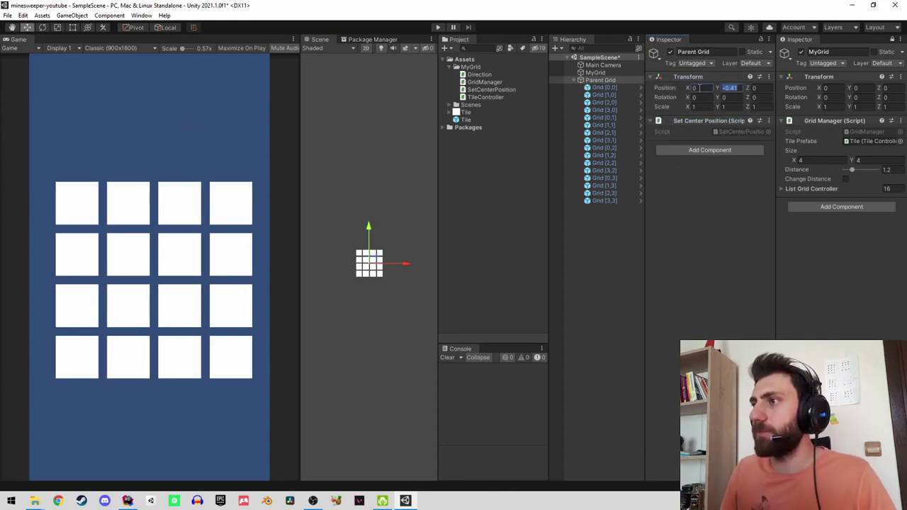
type("0")
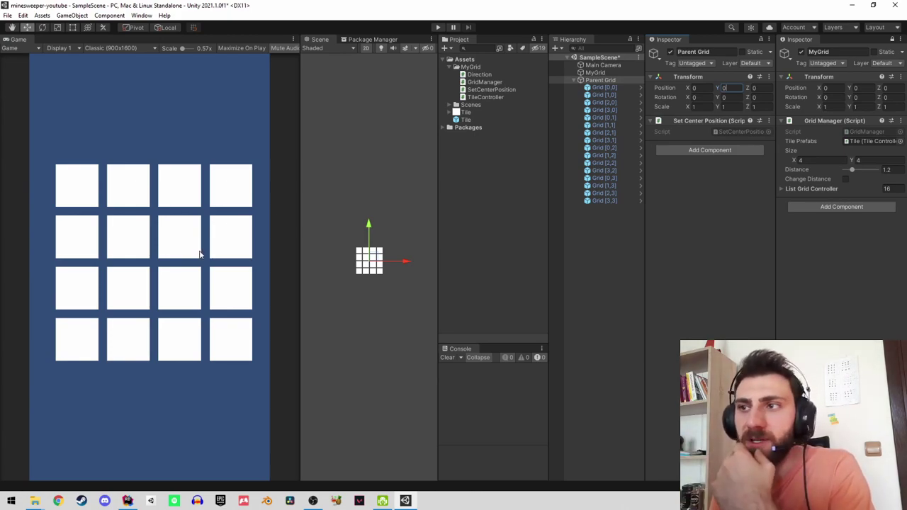
left_click(456, 67)
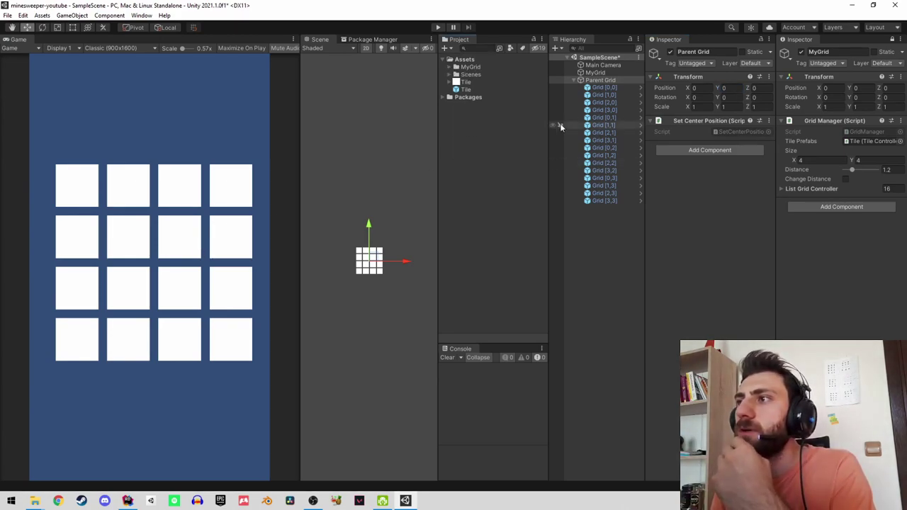
left_click(581, 80)
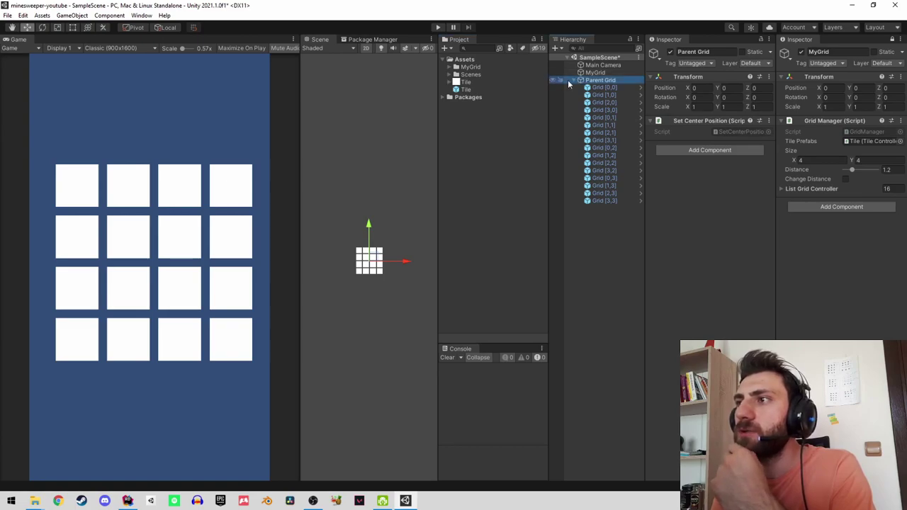
left_click(574, 80)
Add a C# script named TouchController to the Assets folder.
left_click(128, 500)
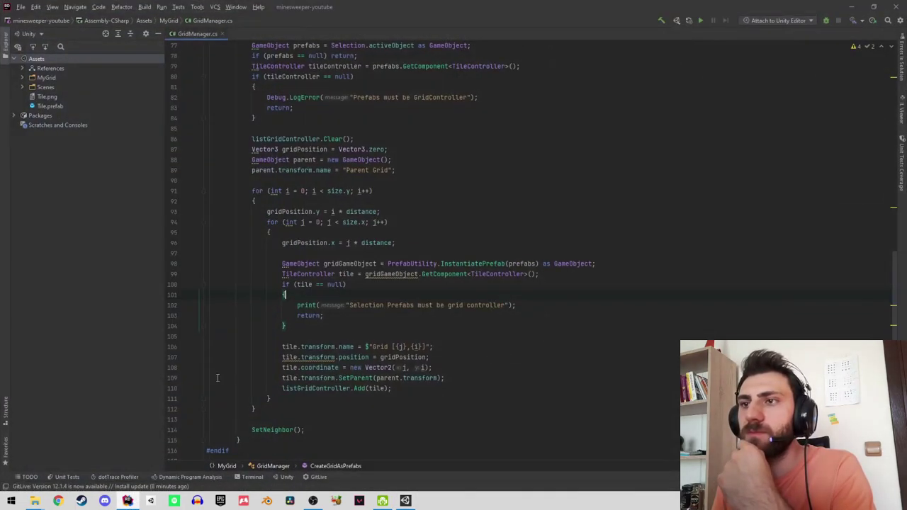
left_click(851, 7)
right_click(465, 62)
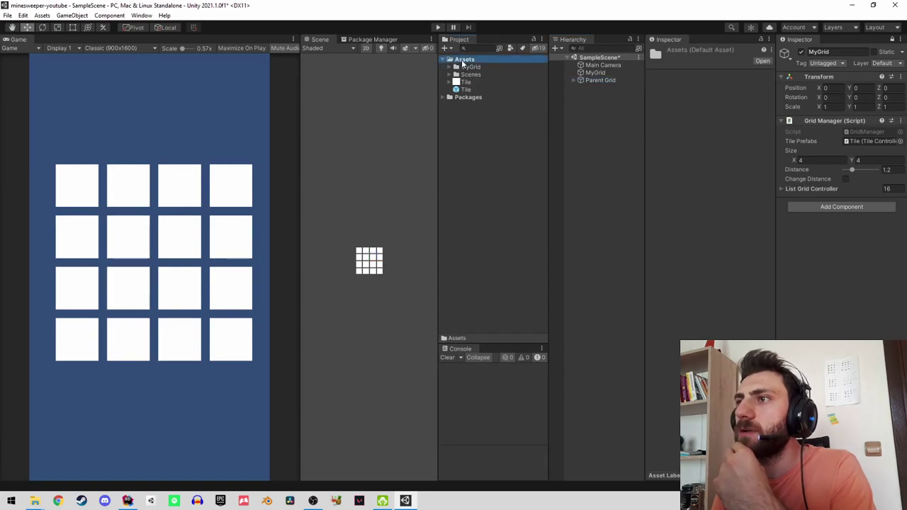
mouse_move(486, 67)
left_click(627, 81)
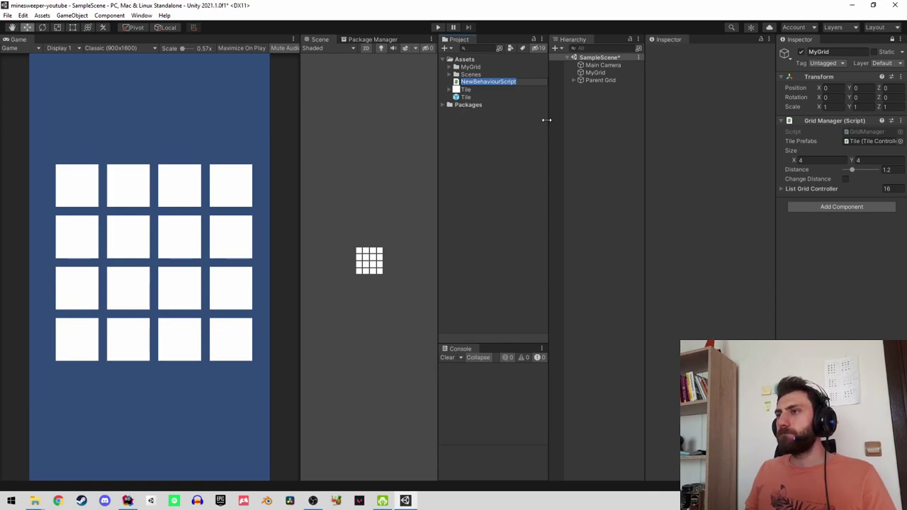
type("Touc")
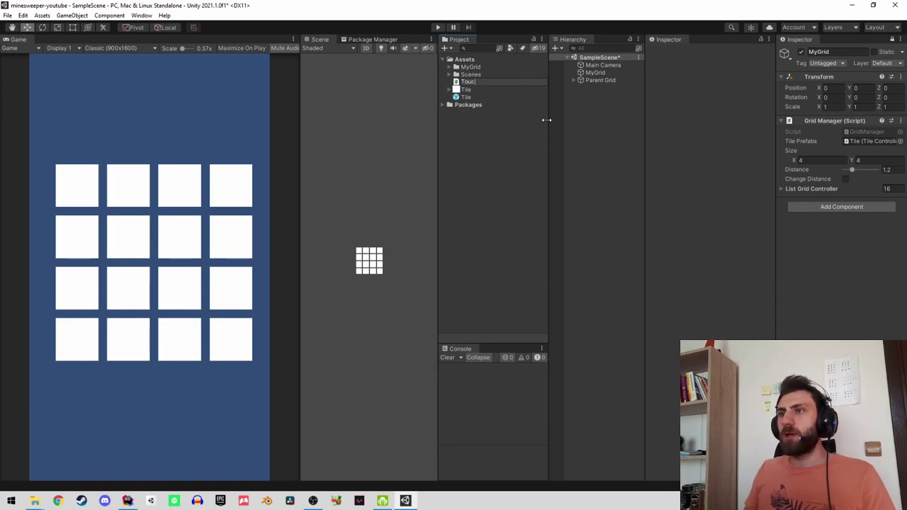
type("hController")
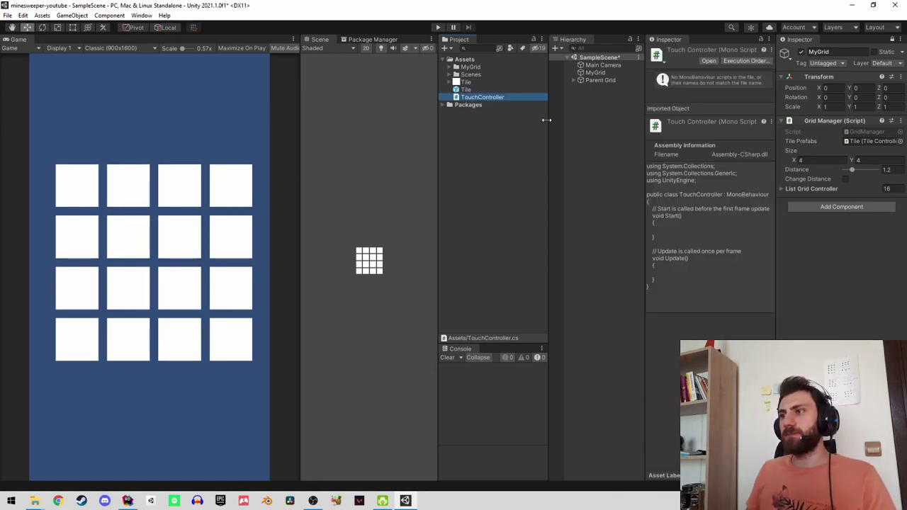
key("Return")
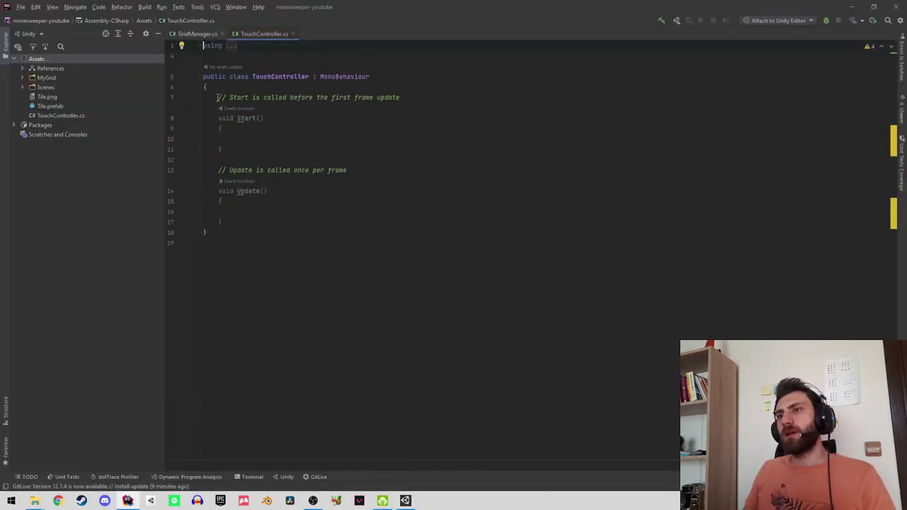
Delete the Start and Update methods from TouchController.
left_click_drag(216, 97, 299, 229)
key("Up")
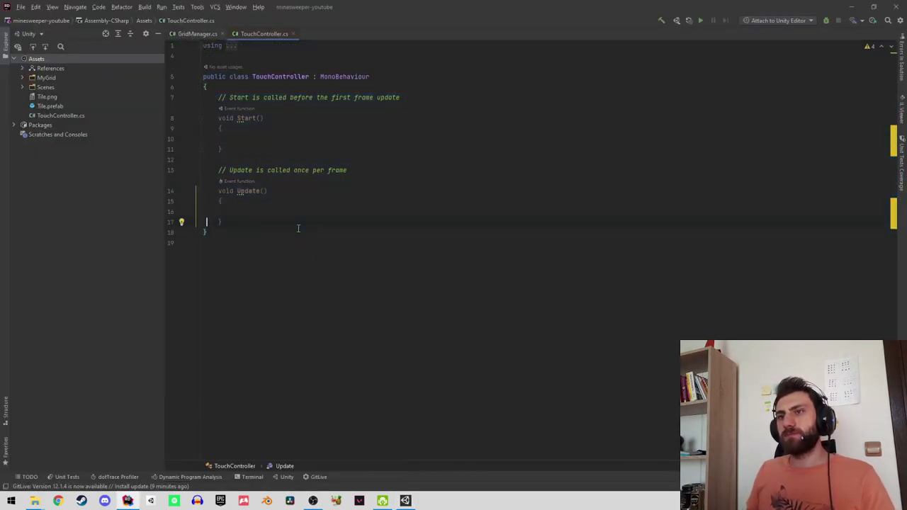
key("shift+Up")
key("shift+Up")
key("shift+Up")
key("shift+Up")
key("shift+Up")
key("shift+Up")
key("shift+Up")
key("shift+Up")
key("shift+Up")
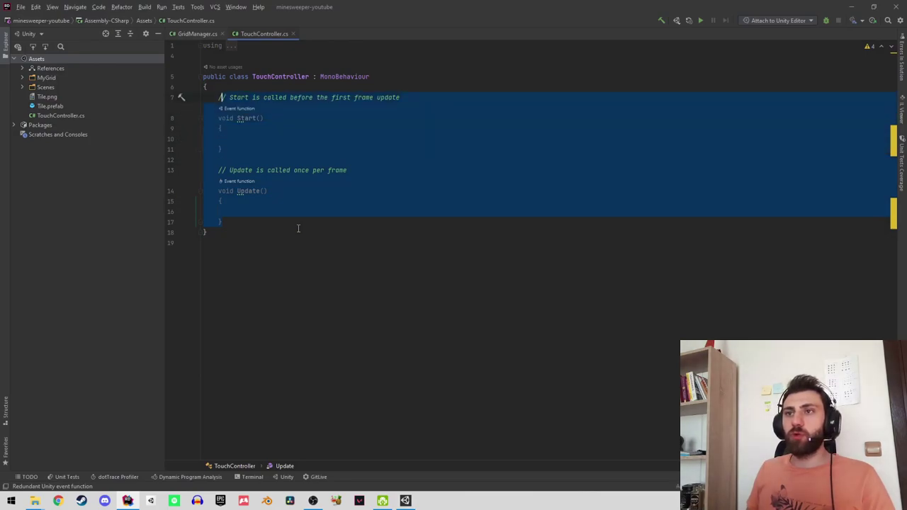
key("Delete")
key("Up")
key("Up")
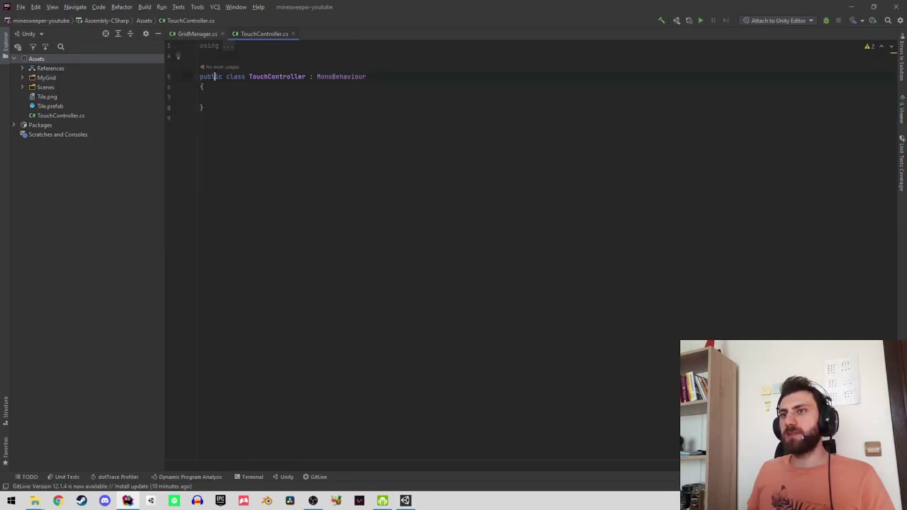
Try adding a pointer interface, remove the wrongly inserted IPointerEvent, and check the using directives.
key("End")
type("I")
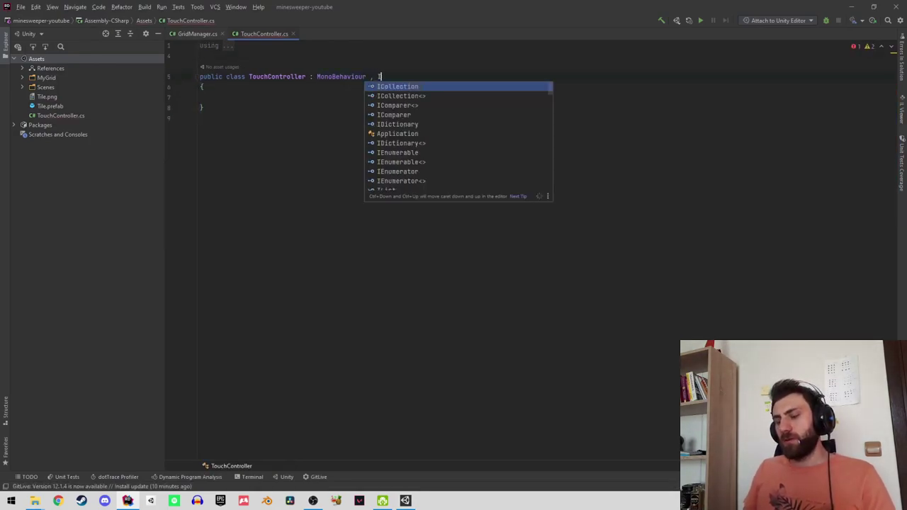
type("poin")
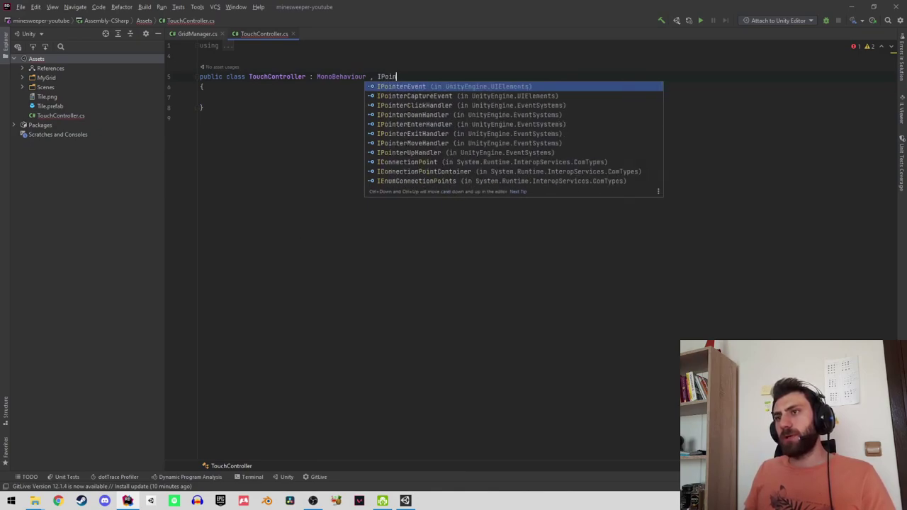
key("Return")
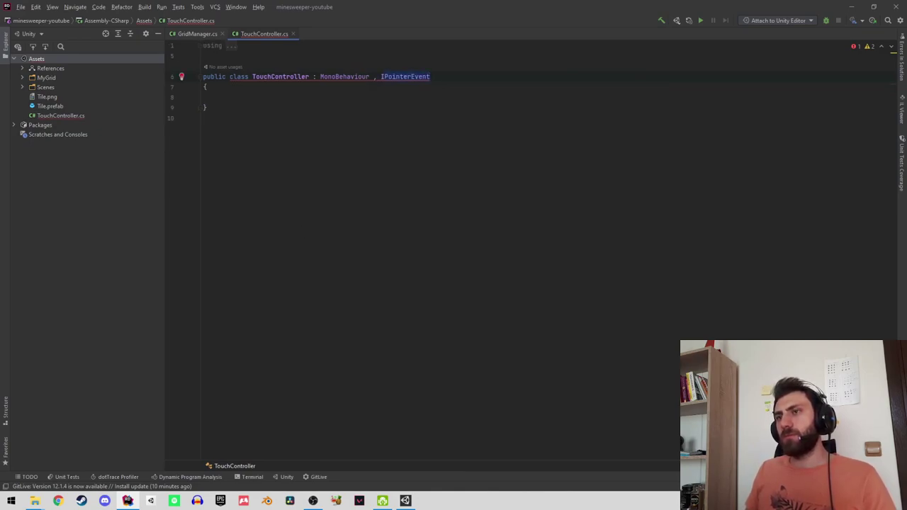
key("ctrl+BackSpace")
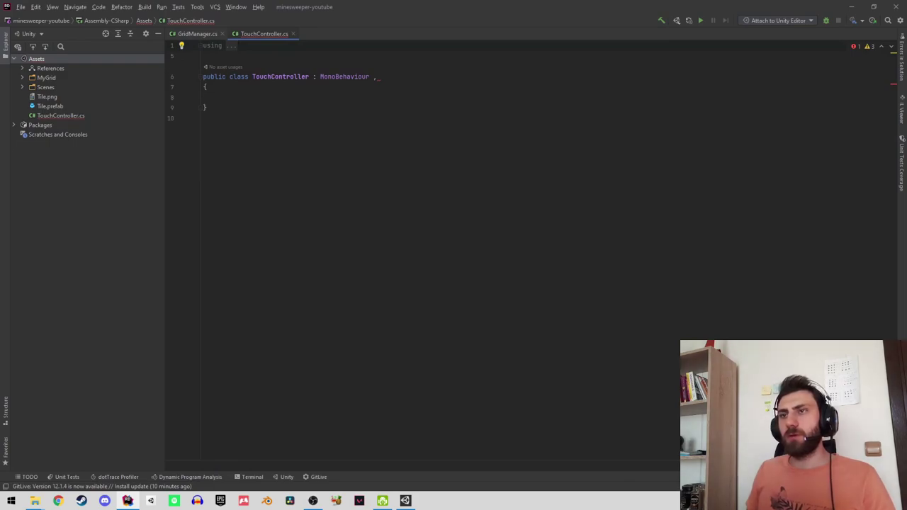
left_click(313, 77)
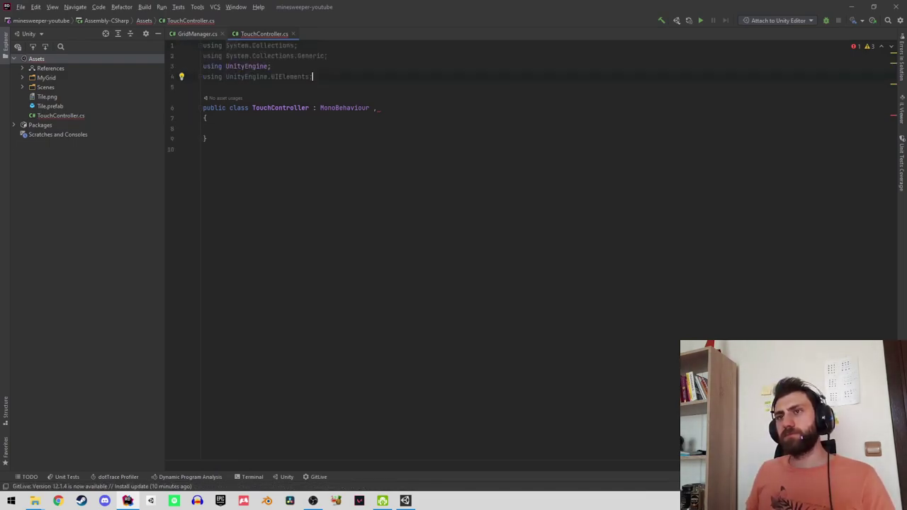
key("Up")
key("ctrl+d")
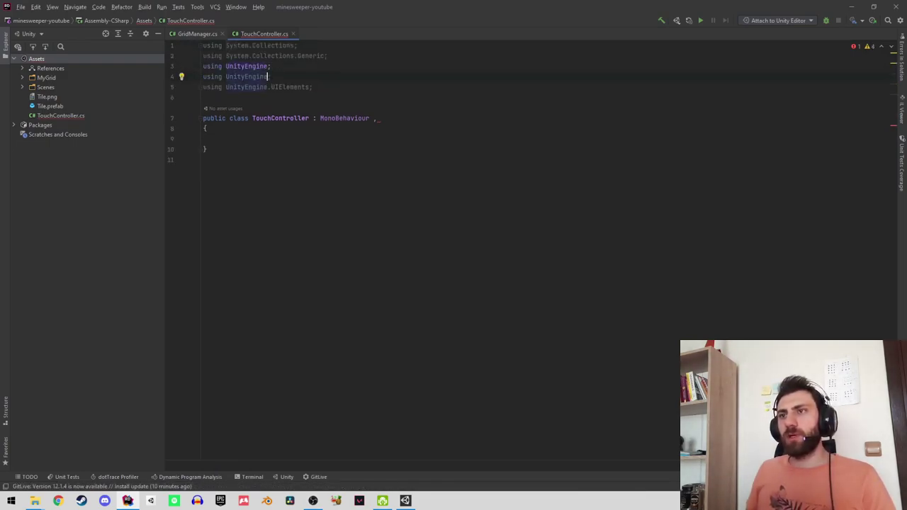
key("ctrl+z")
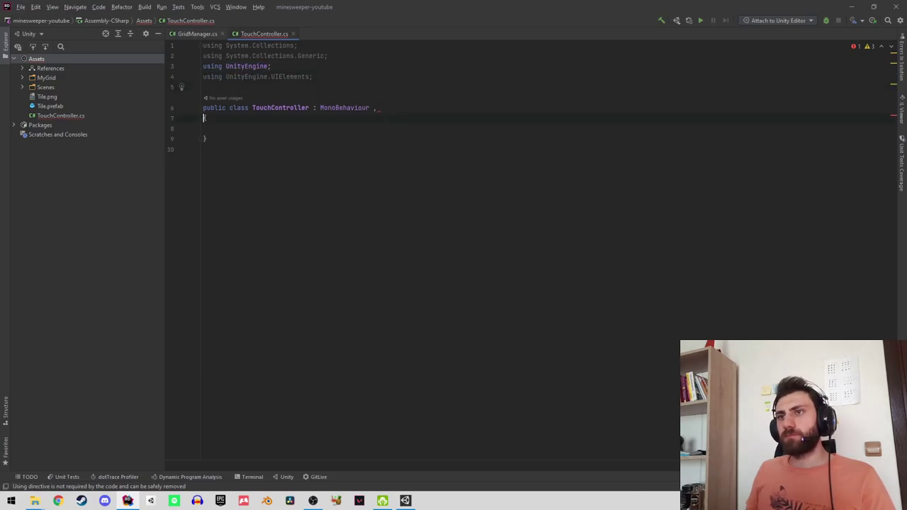
left_click(203, 108)
Add IPointerDownHandler and IPointerUpHandler after MonoBehaviour and bring up fixes for the unimplemented interfaces.
type(",")
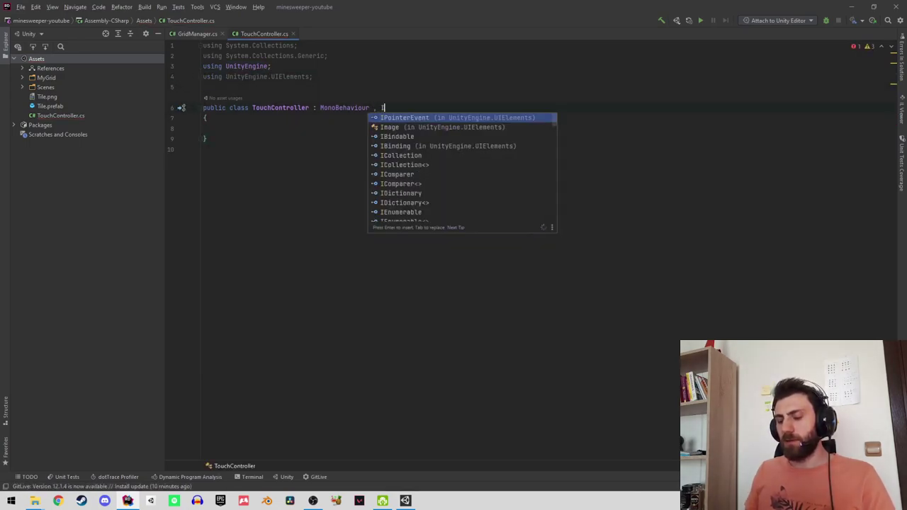
type(" IPointd")
key("Return")
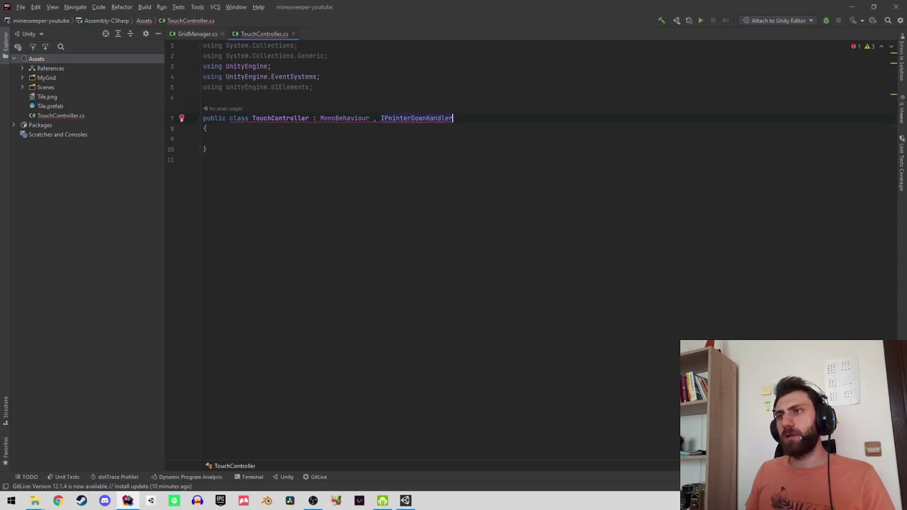
type(", Ip")
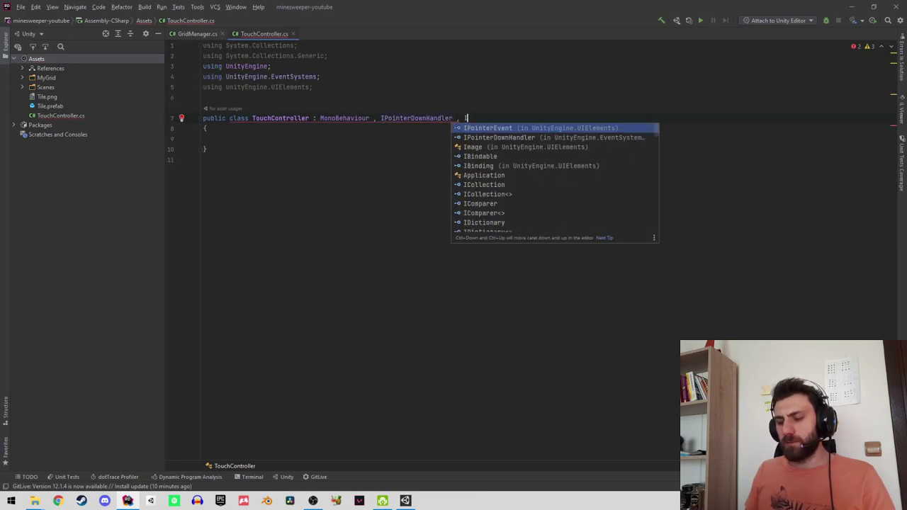
type("ower")
key("BackSpace")
key("BackSpace")
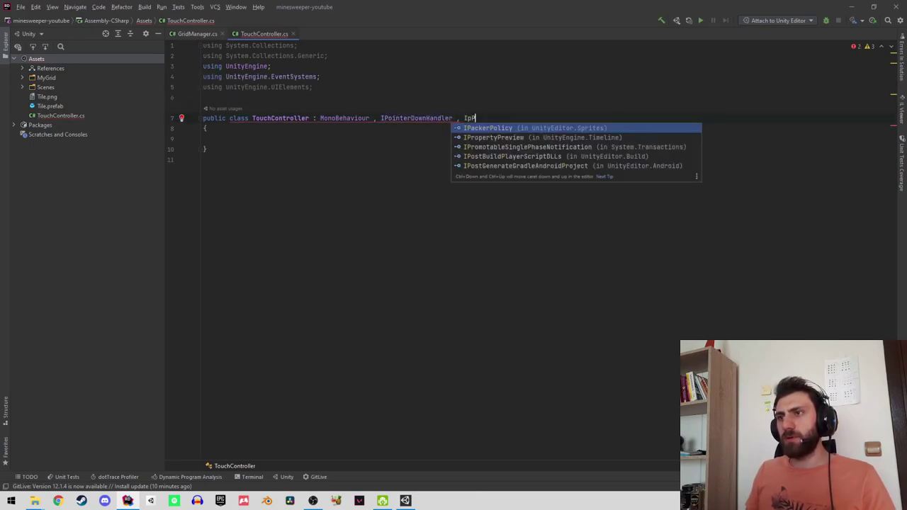
type("Poinu")
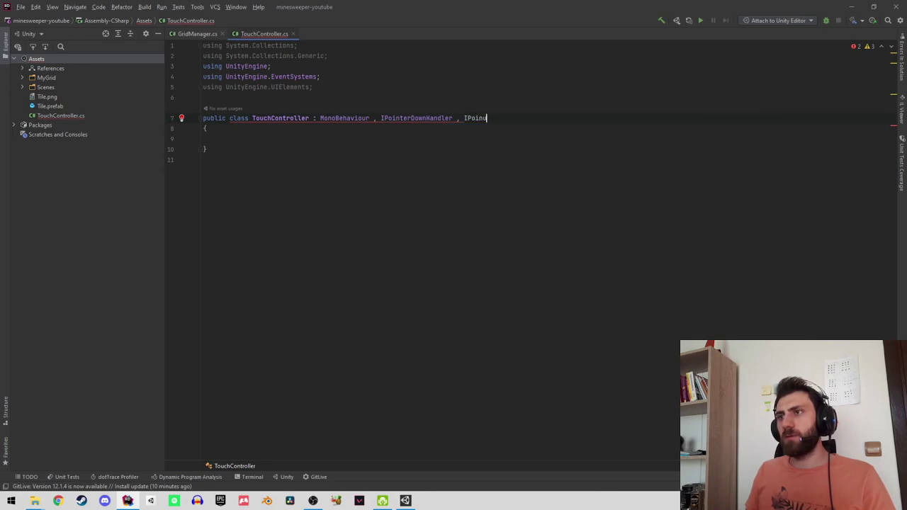
key("BackSpace")
type("ter")
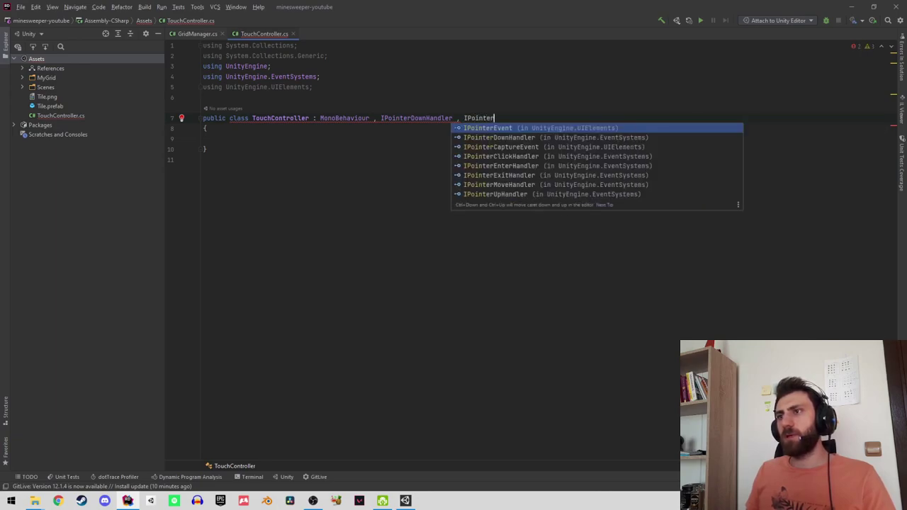
key("Down")
key("Down")
key("Down")
key("Down")
key("Down")
key("Down")
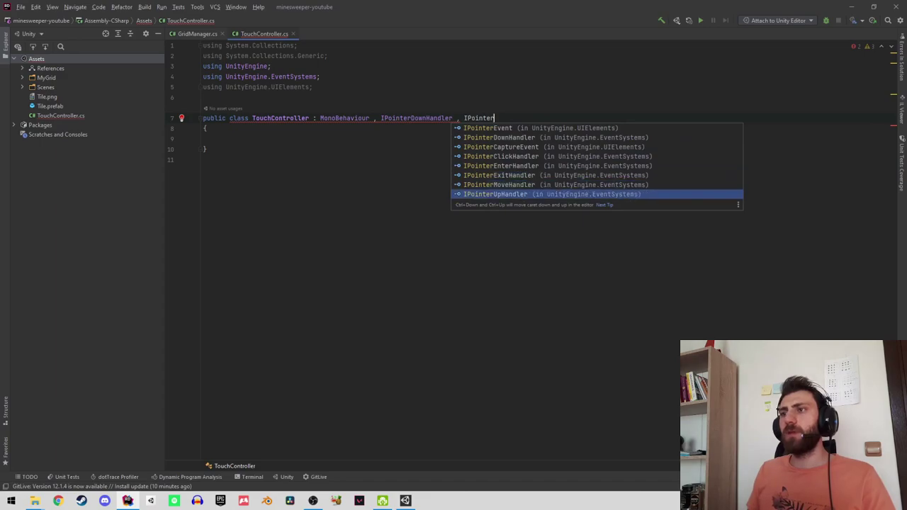
key("Return")
left_click(455, 118)
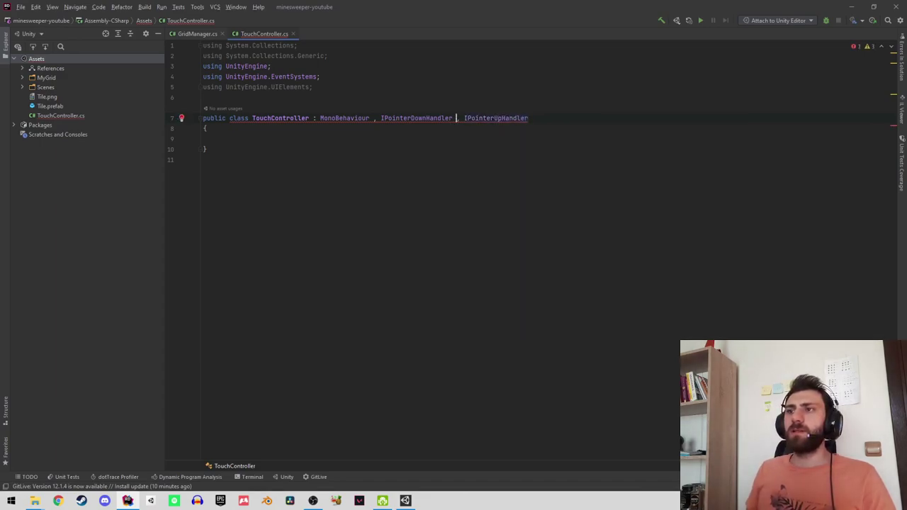
left_click(380, 117)
left_click(453, 118)
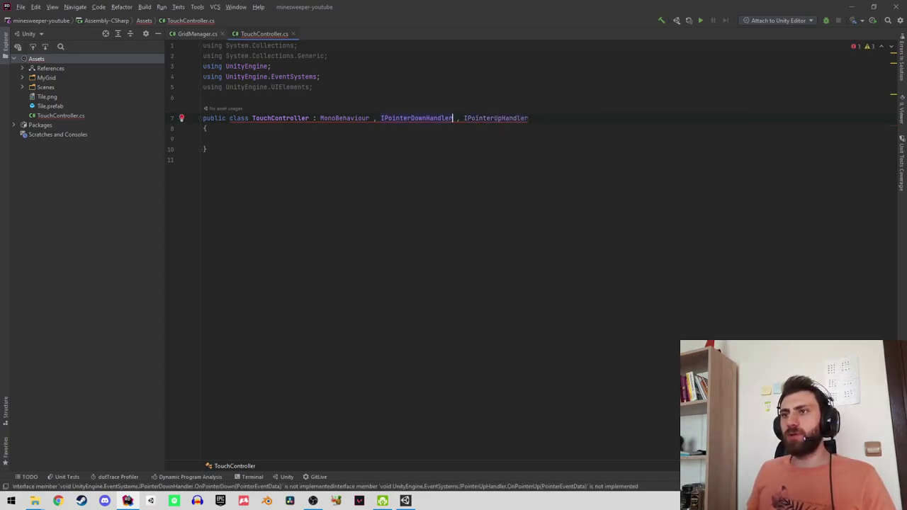
left_click(381, 118)
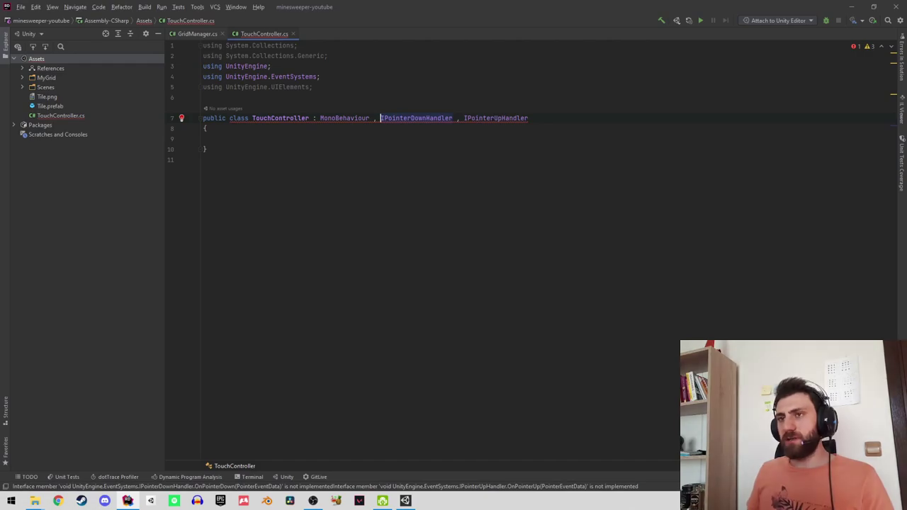
key("alt+Return")
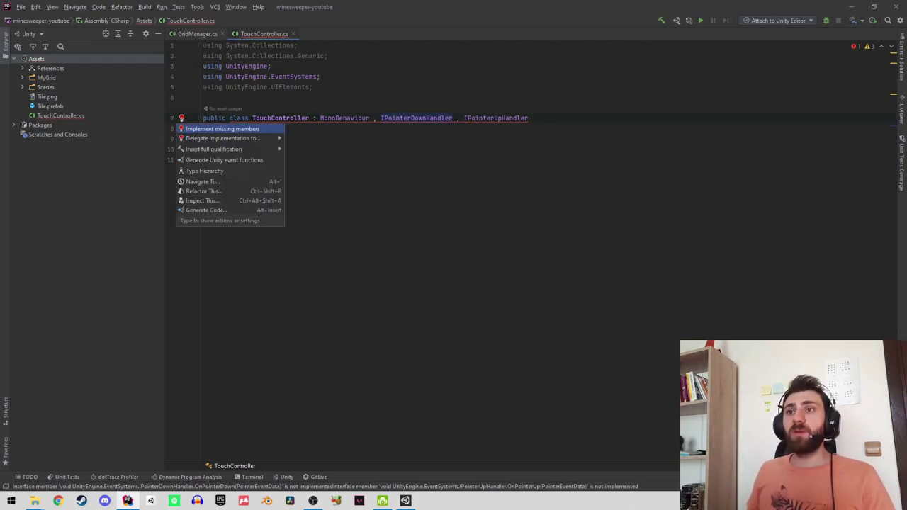
Generate OnPointerDown and OnPointerUp stubs and remove the unused using directives.
key("Return")
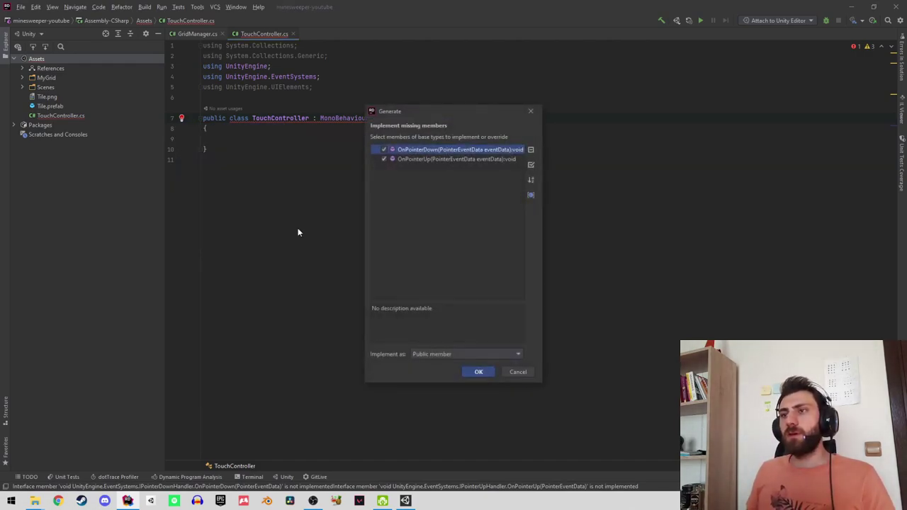
key("Return")
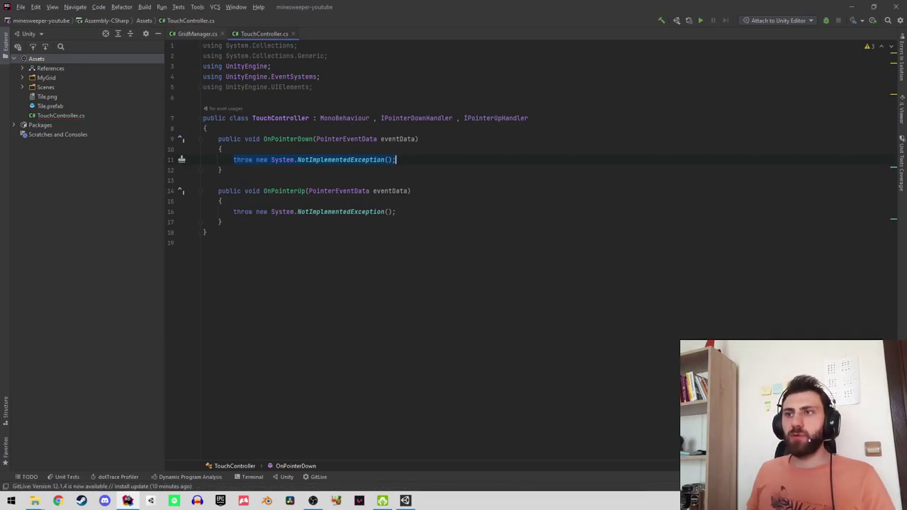
key("Escape")
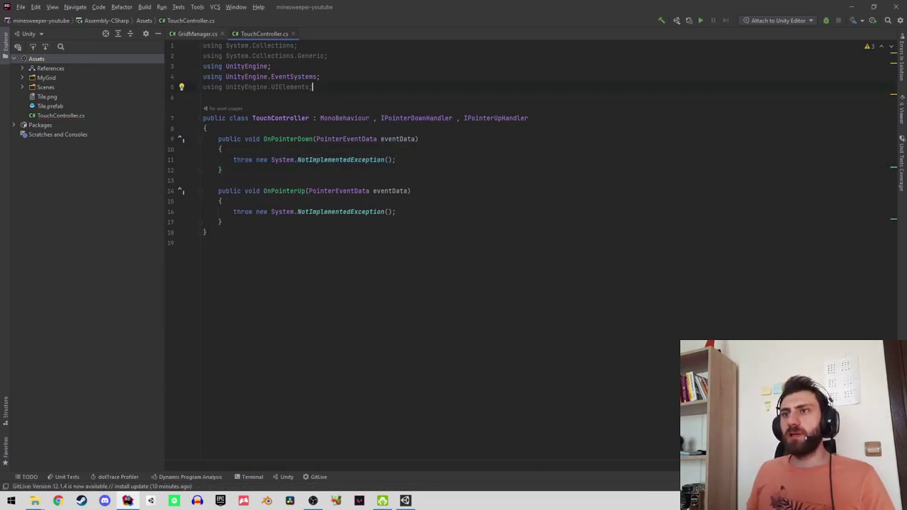
key("alt+Return")
key("Return")
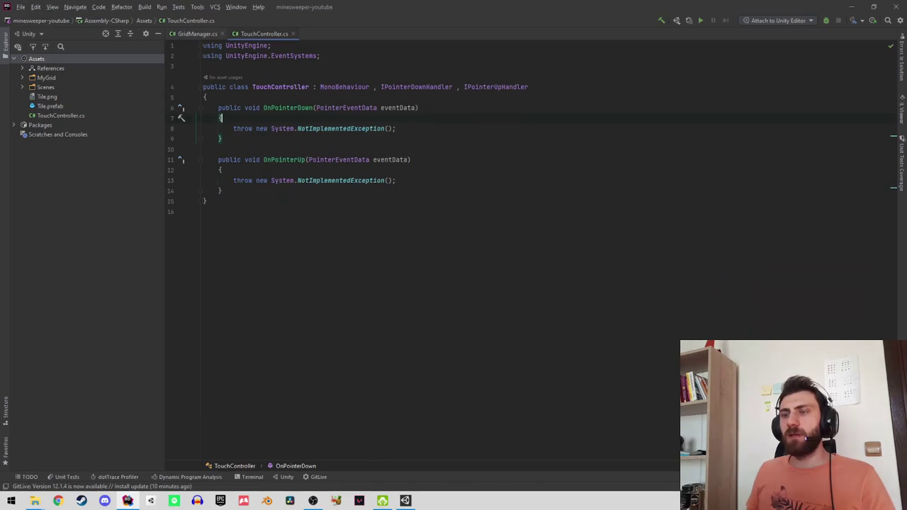
Replace the throws with Debug.Log("OnClick") in OnPointerDown and Debug.Log("OnClick Up") in OnPointerUp.
left_click(318, 107)
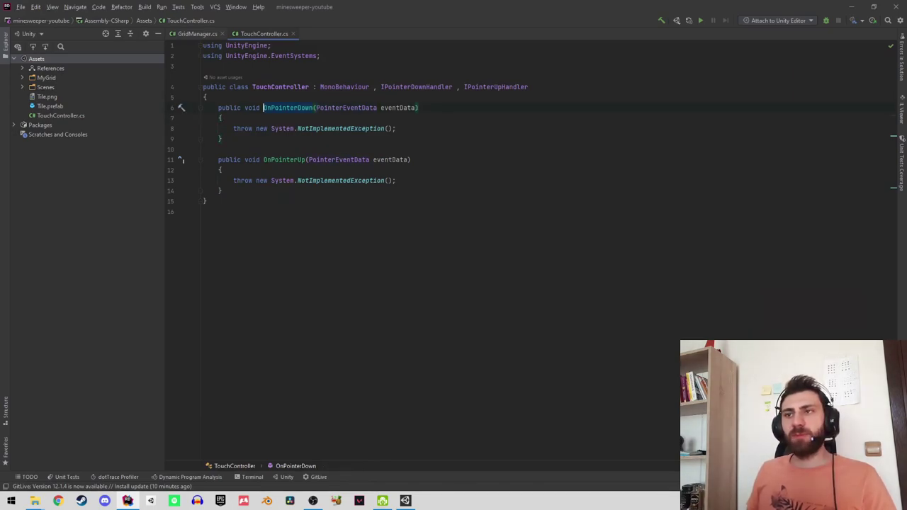
left_click(222, 170)
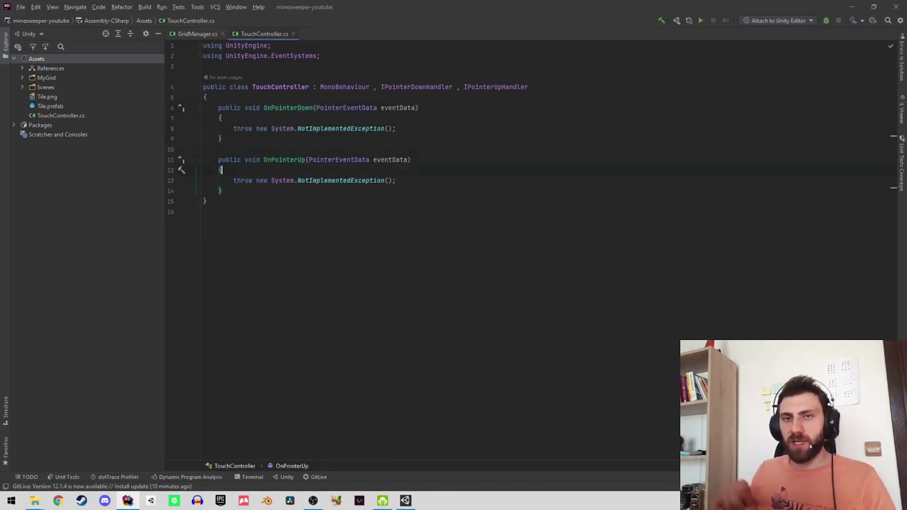
left_click(221, 139)
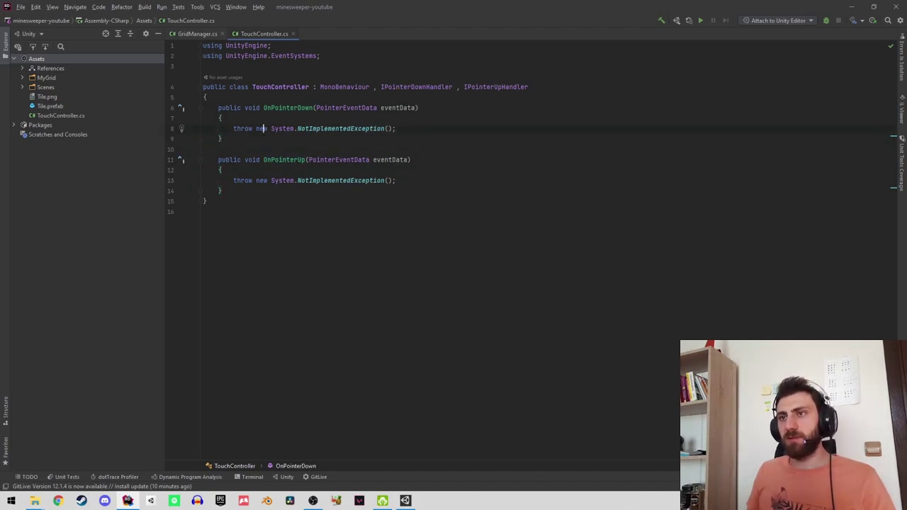
key("shift+End")
key("BackSpace")
type("Debug")
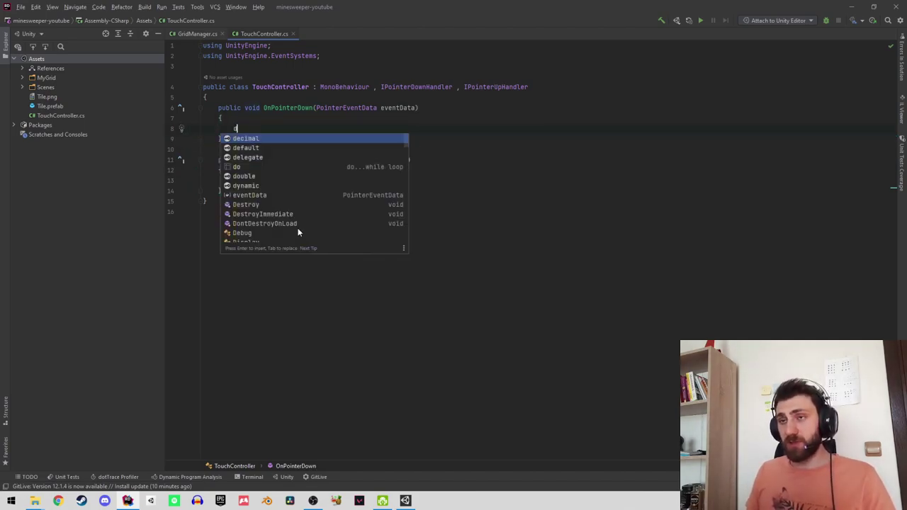
key("Escape")
type(".Log")
key("Escape")
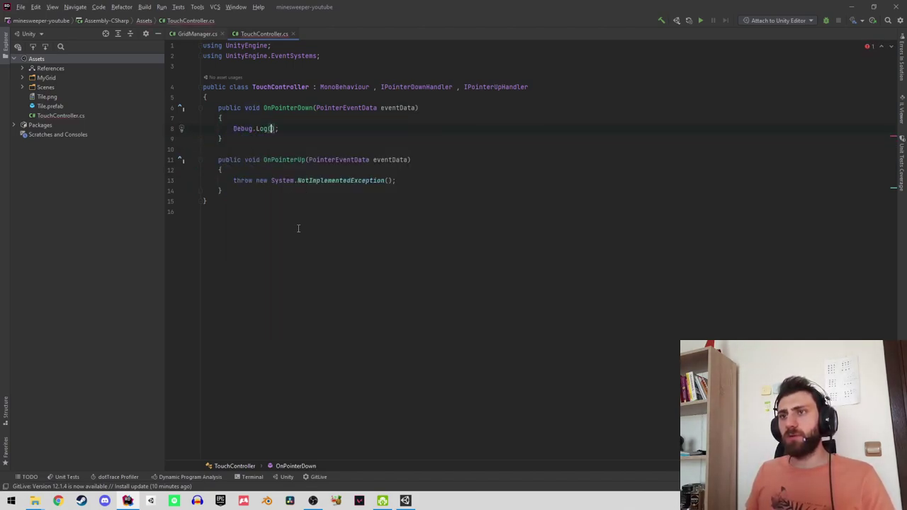
type("\")")
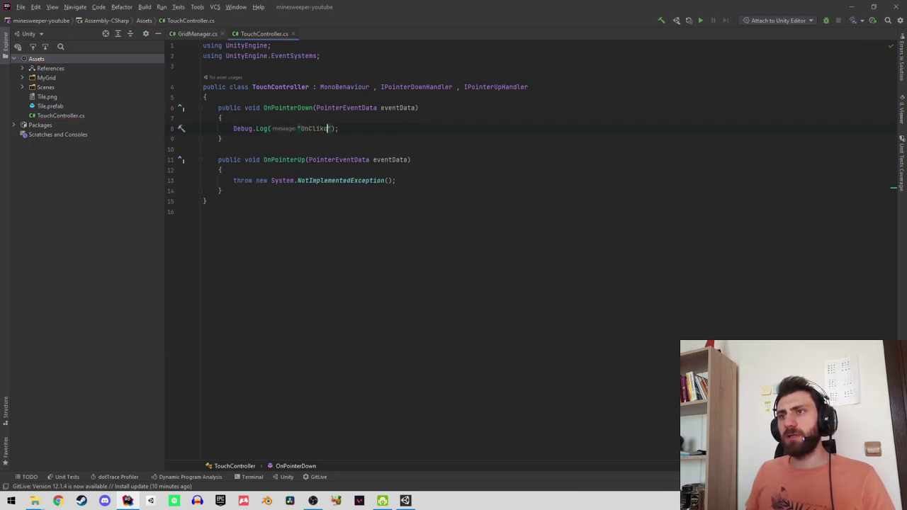
type(";")
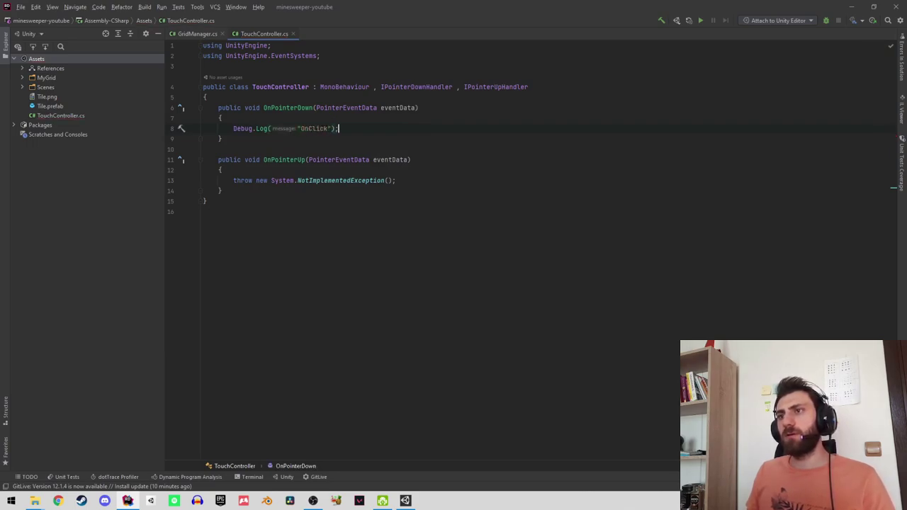
key("shift+End")
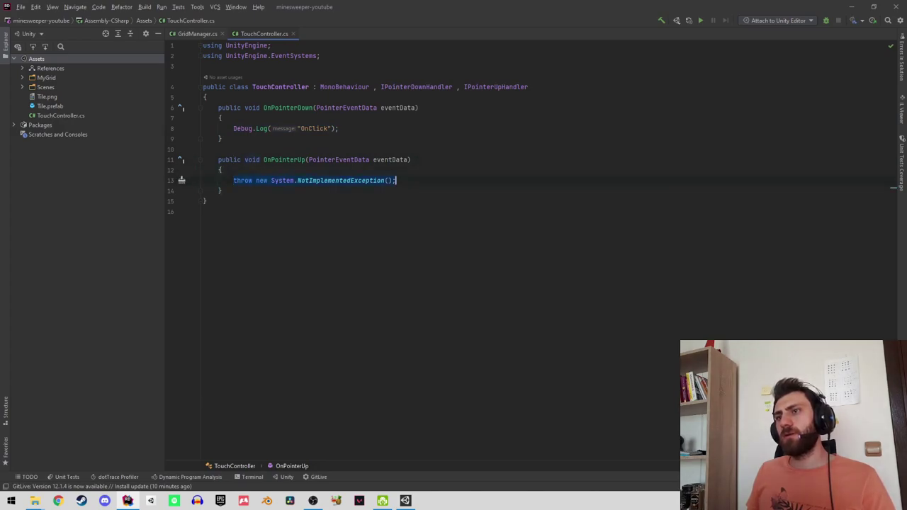
type("Debug.Log(\"OnClick\");")
type("Up")
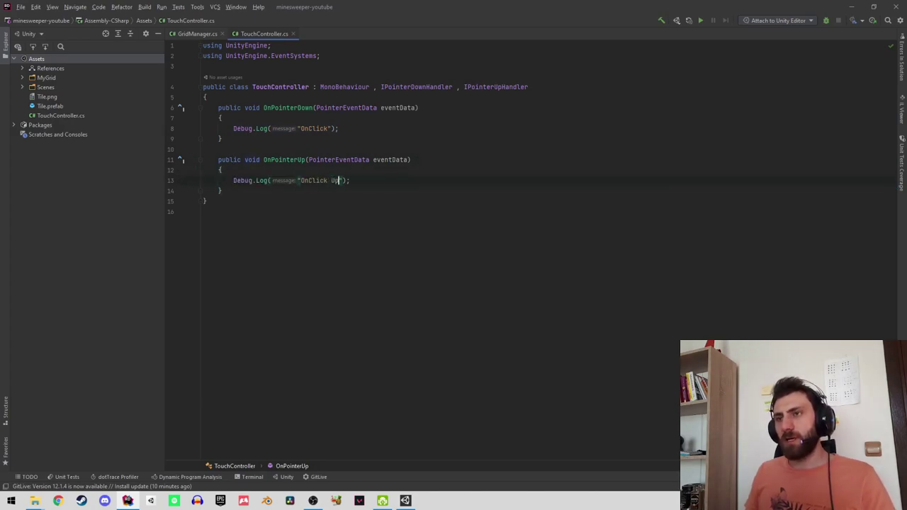
key("alt+Tab")
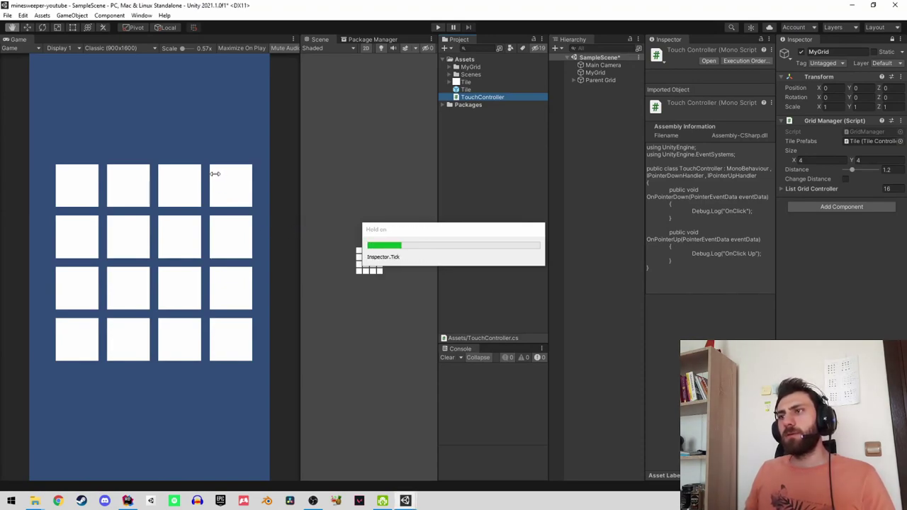
Select the Tile prefab and add a Box Collider 2D component.
left_click(466, 89)
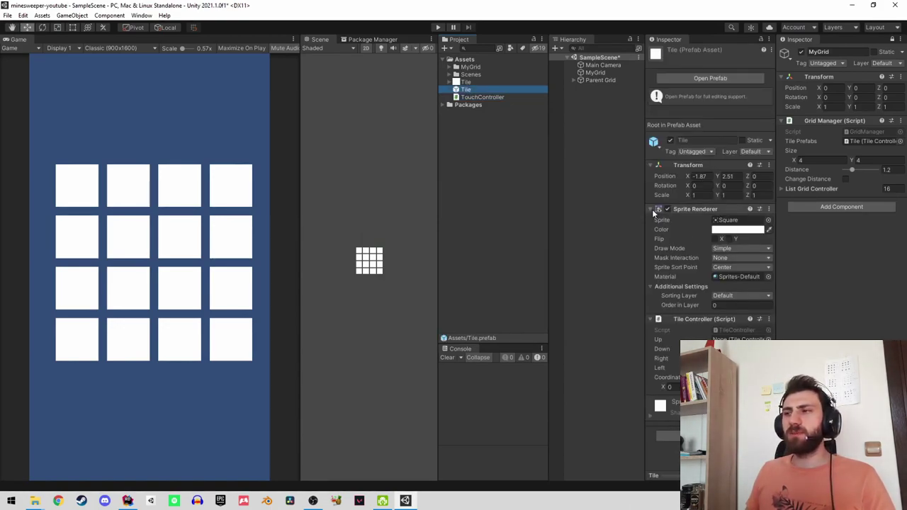
left_click(652, 209)
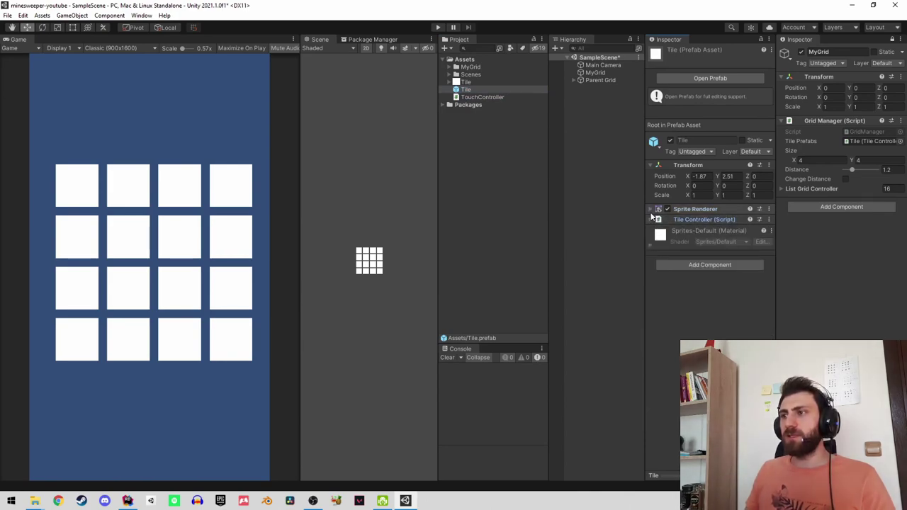
left_click(650, 209)
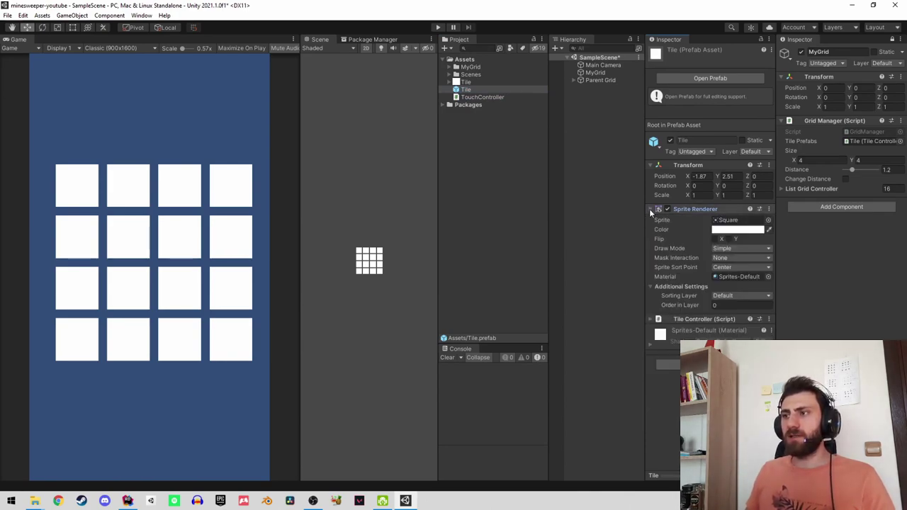
left_click(650, 209)
left_click(471, 90)
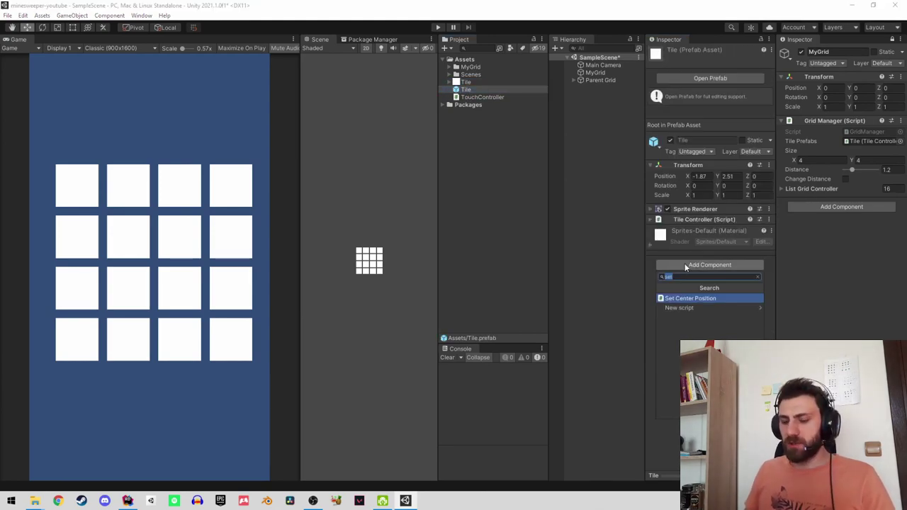
type("box")
key("Down")
key("Return")
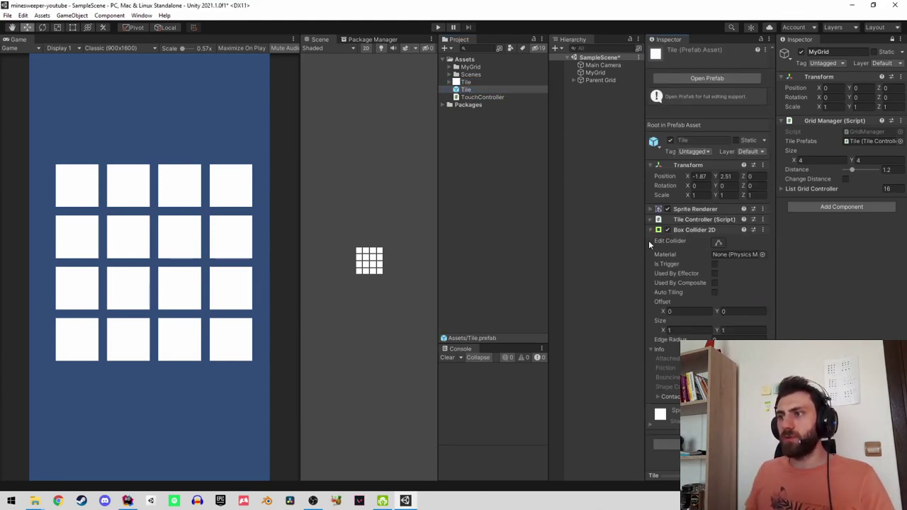
Add the Touch Controller script to the Tile prefab.
left_click(649, 230)
left_click(691, 276)
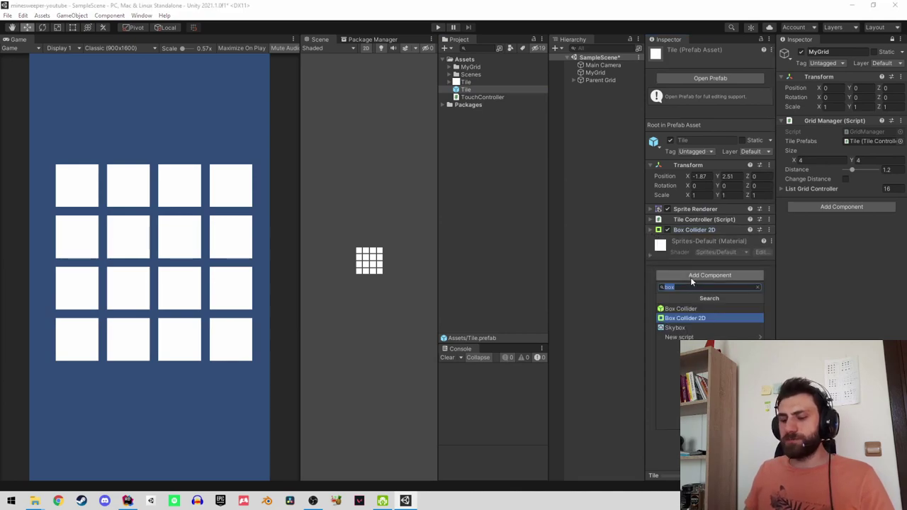
type("touch")
key("Return")
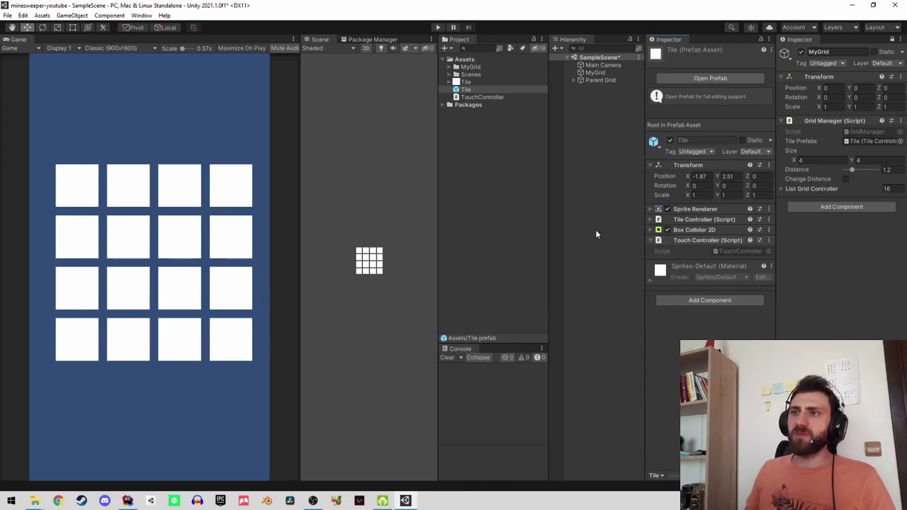
Create a UI Image in the Hierarchy, which also adds a Canvas and an EventSystem.
left_click(588, 124)
right_click(588, 125)
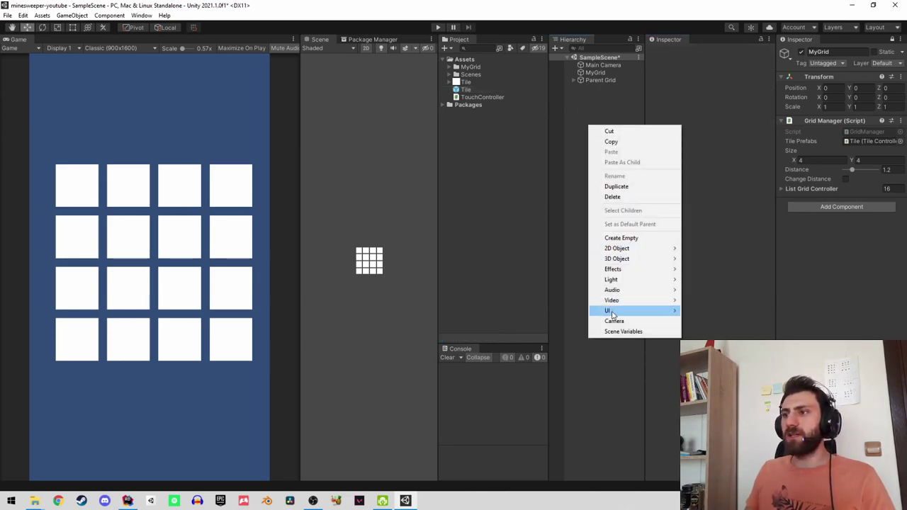
mouse_move(613, 314)
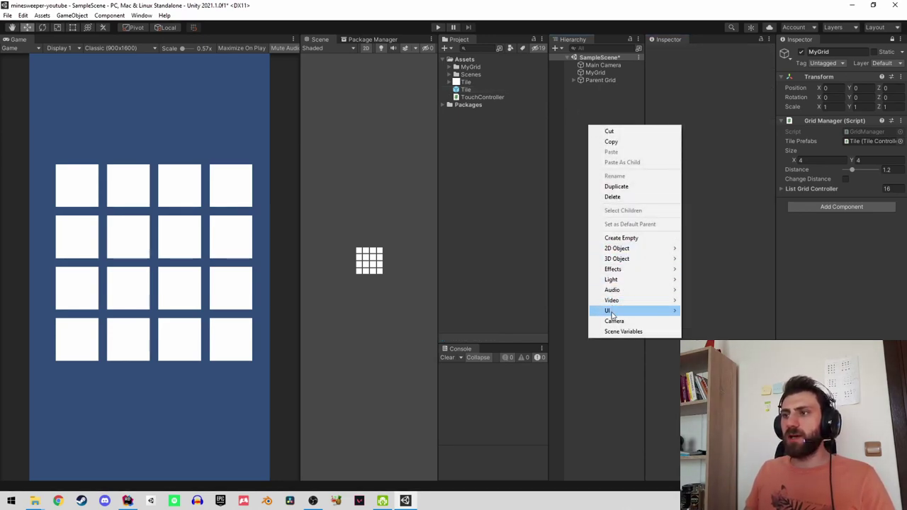
left_click(702, 331)
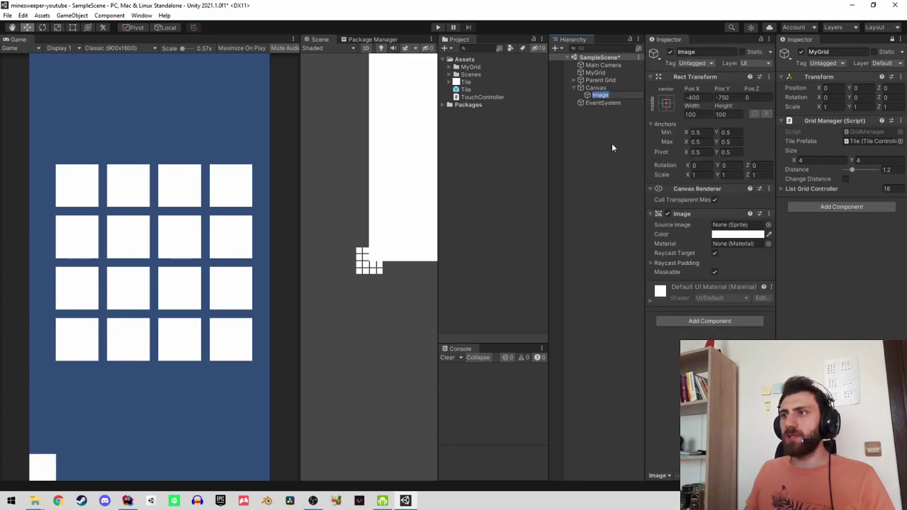
left_click(603, 103)
Cut and delete the Canvas with its Image, keeping the EventSystem, then select Main Camera.
left_click(596, 88)
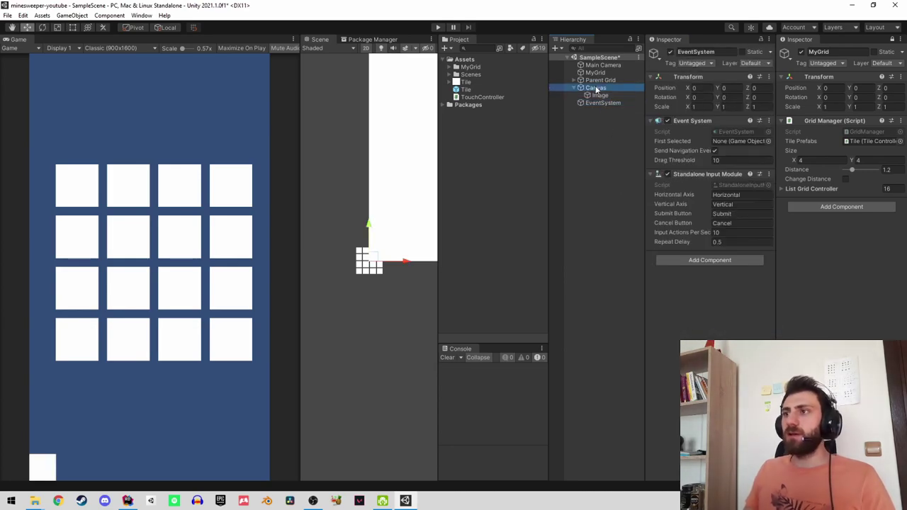
right_click(580, 131)
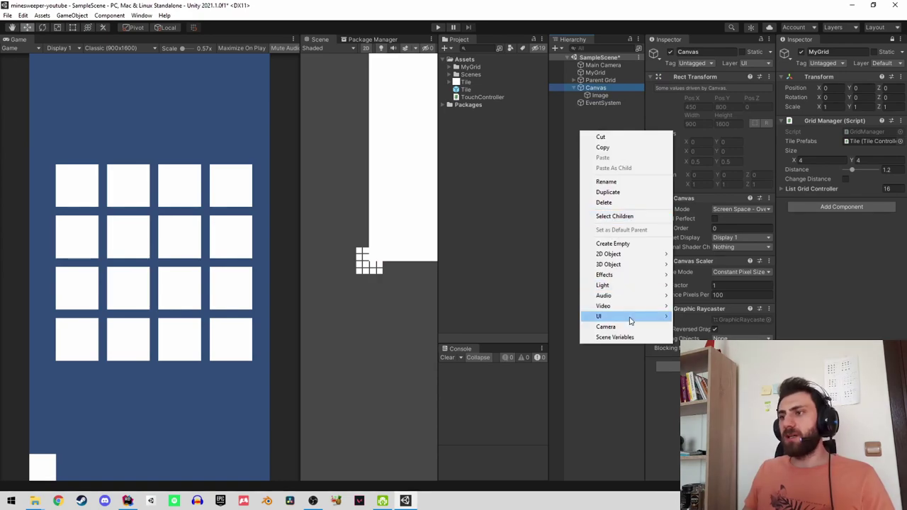
mouse_move(648, 316)
left_click(608, 137)
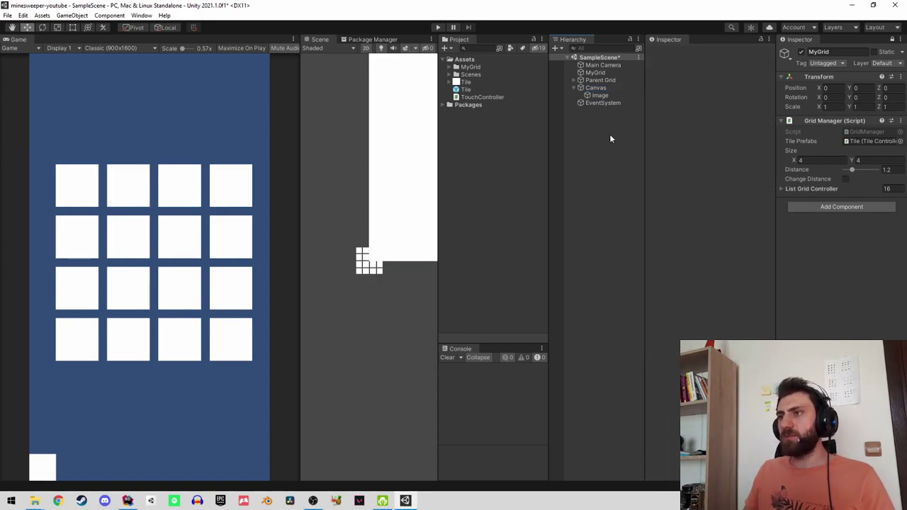
key("Delete")
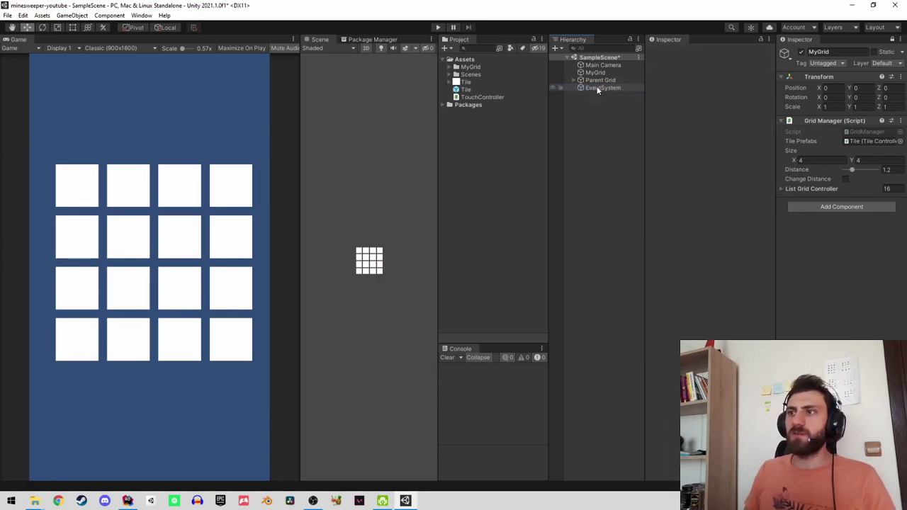
left_click(596, 87)
left_click(596, 104)
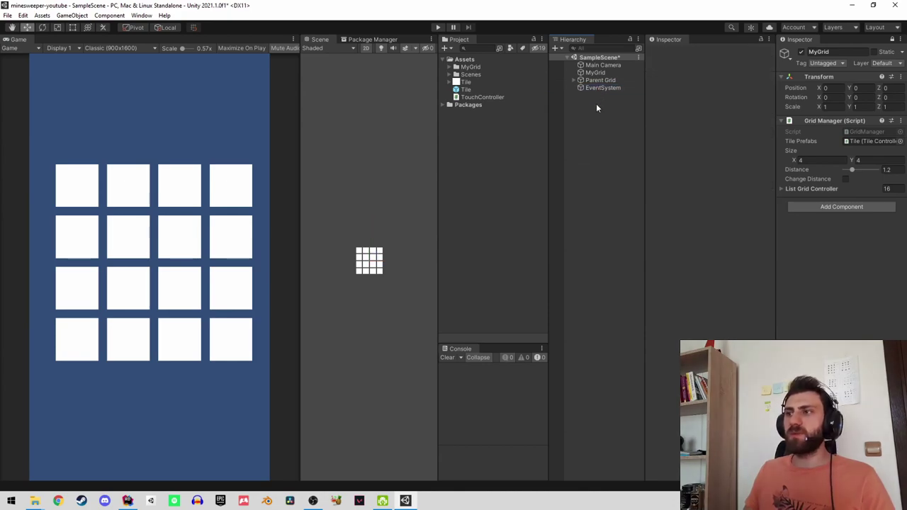
left_click(598, 65)
Add a Physics 2D Raycaster component to the Main Camera.
left_click(708, 343)
type("touc")
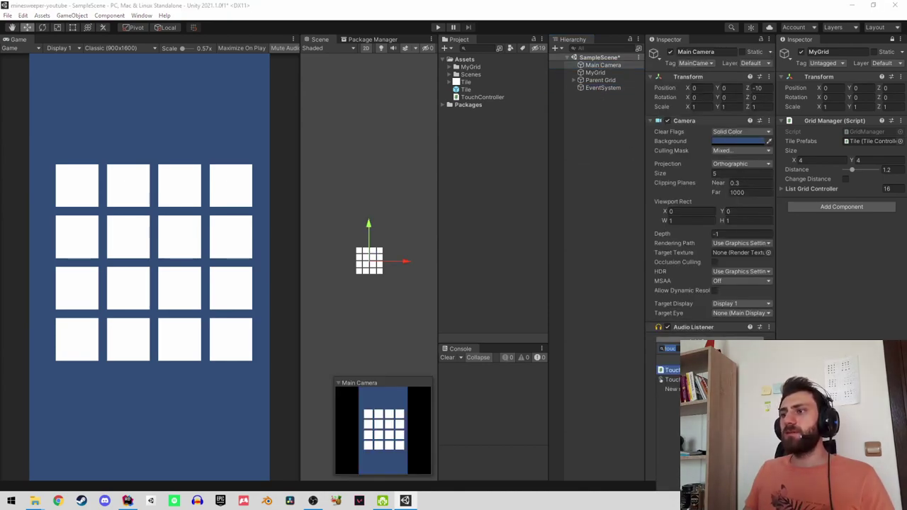
type("ph")
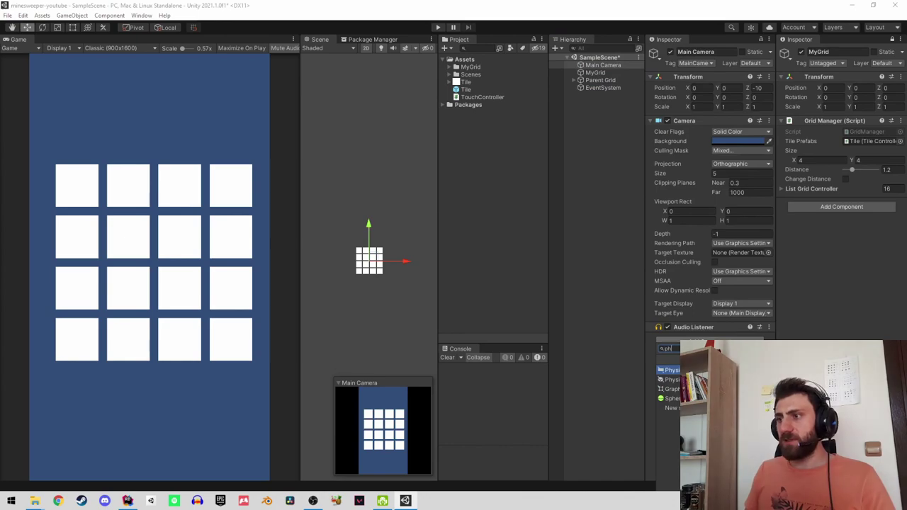
key("Return")
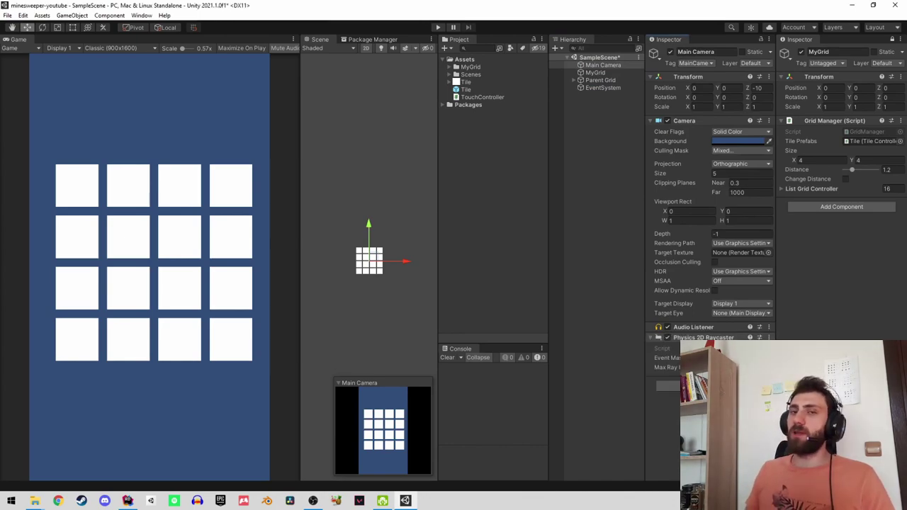
Change the Main Camera's background colour from blue to dark grey.
left_click(650, 121)
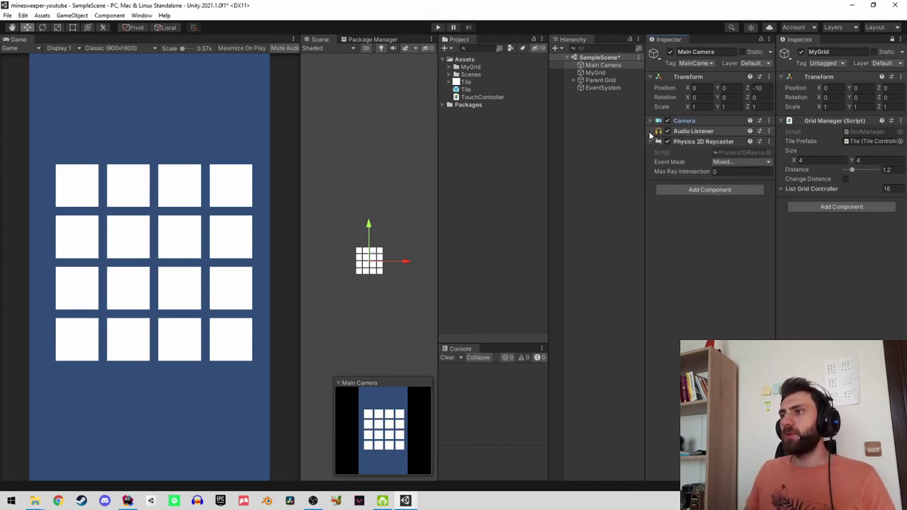
left_click(650, 121)
left_click(720, 142)
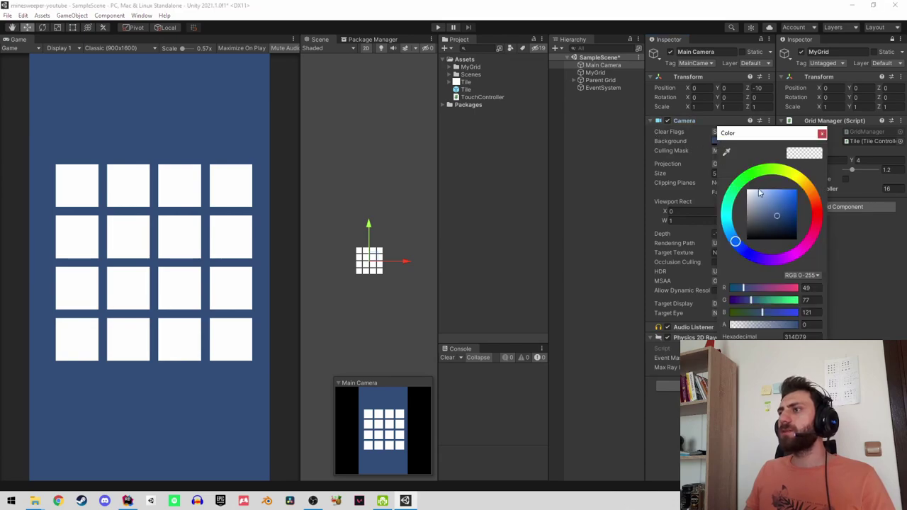
left_click(762, 224)
mouse_move(763, 228)
left_mouse_down()
mouse_move(753, 252)
mouse_move(747, 224)
left_mouse_up()
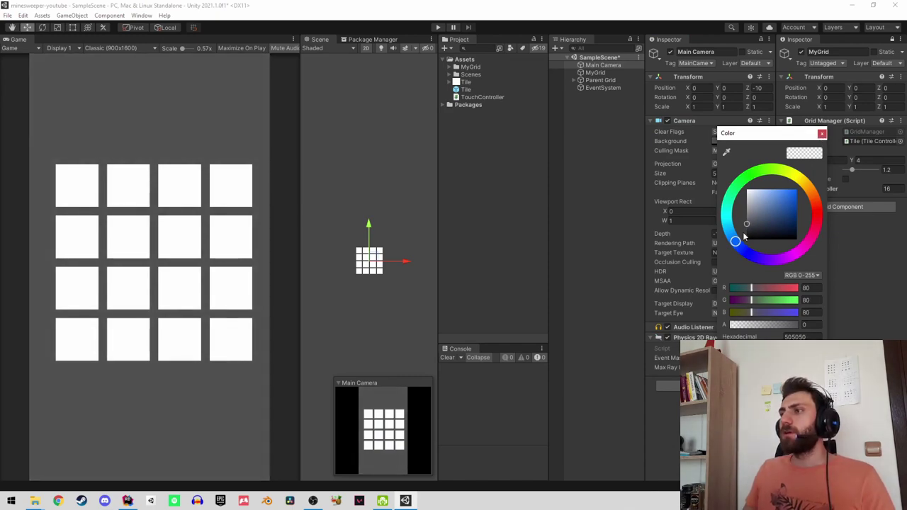
left_click(746, 231)
left_click(822, 134)
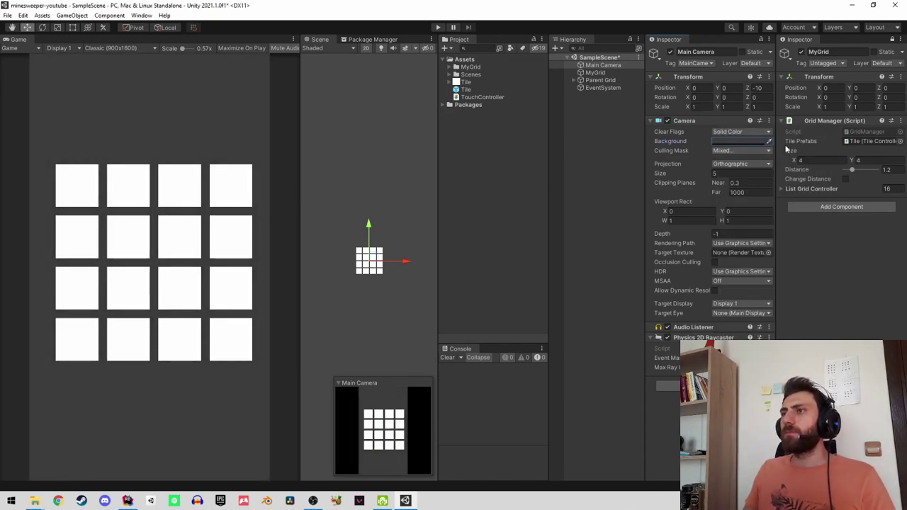
left_click(573, 140)
Enter Play mode and make the Console area taller.
left_click(573, 80)
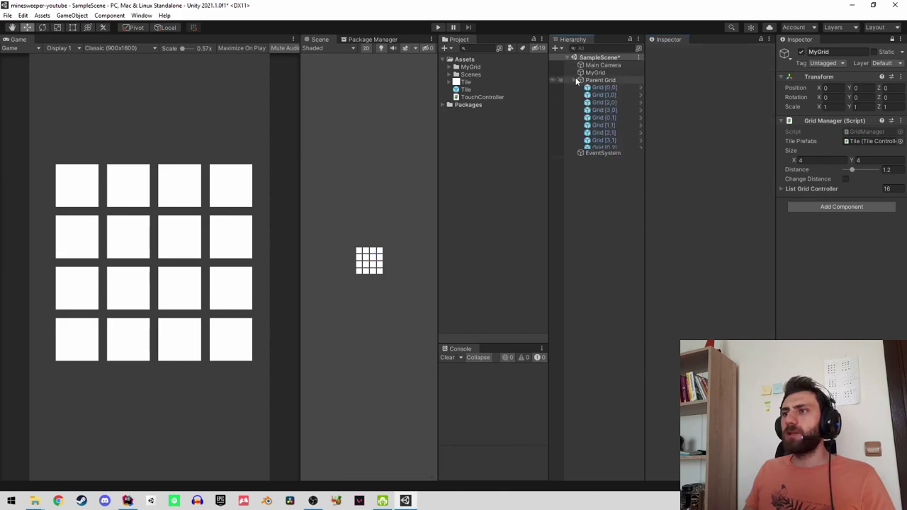
left_click(573, 79)
left_click(438, 27)
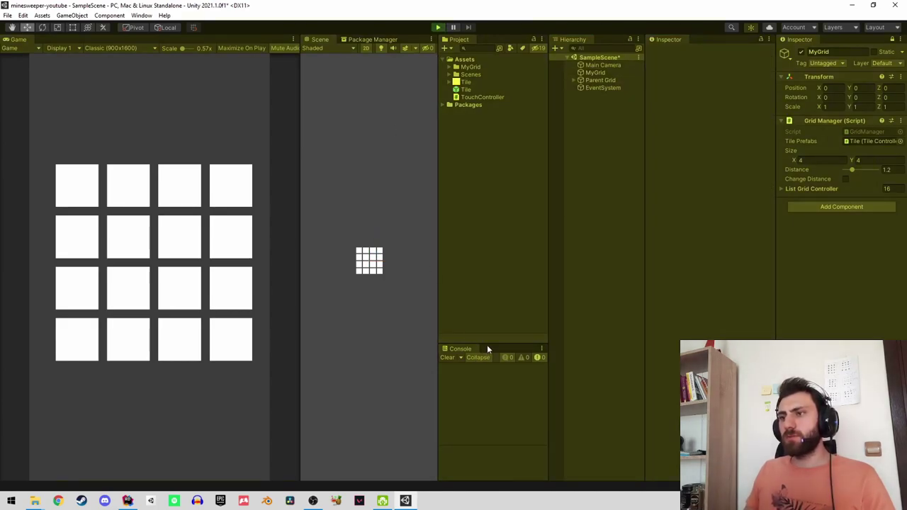
left_click_drag(487, 343, 483, 309)
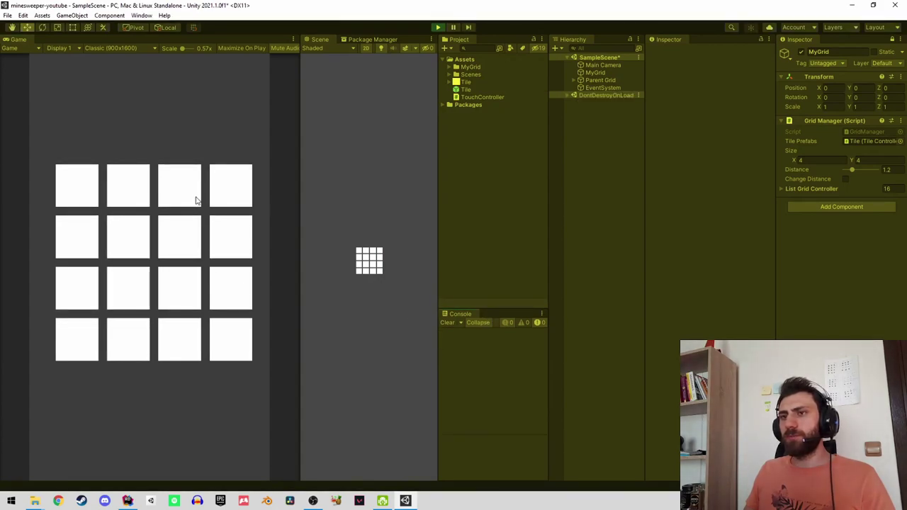
Click tiles in the Game view to check OnClick and OnClick Up logging, clearing the Console between tests.
left_click(221, 189)
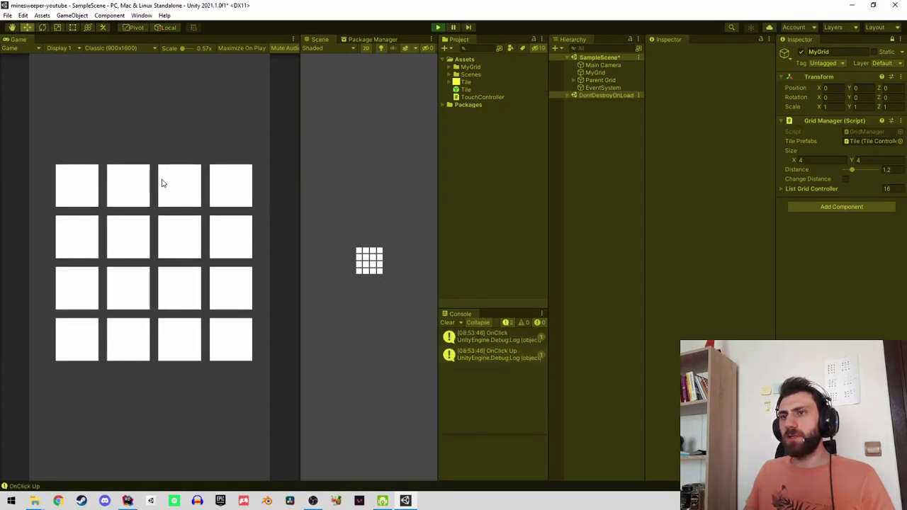
left_click(460, 323)
left_click(447, 323)
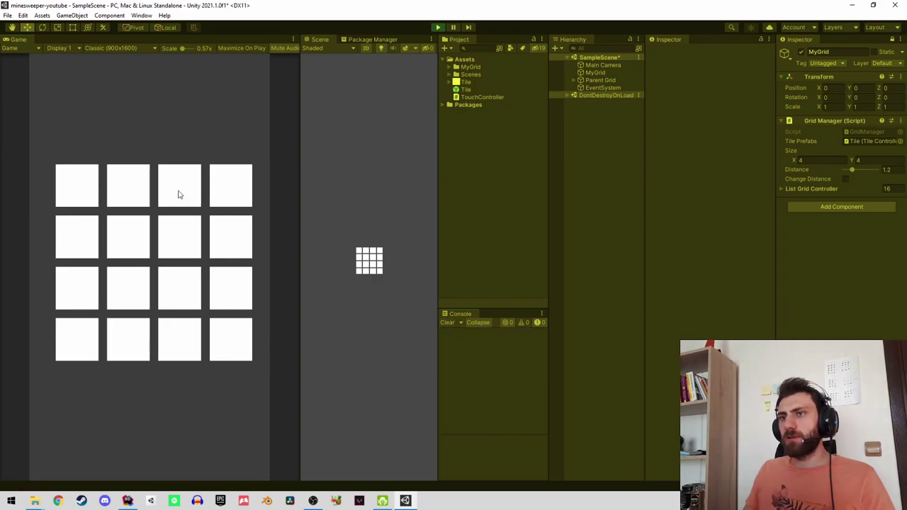
left_click(176, 189)
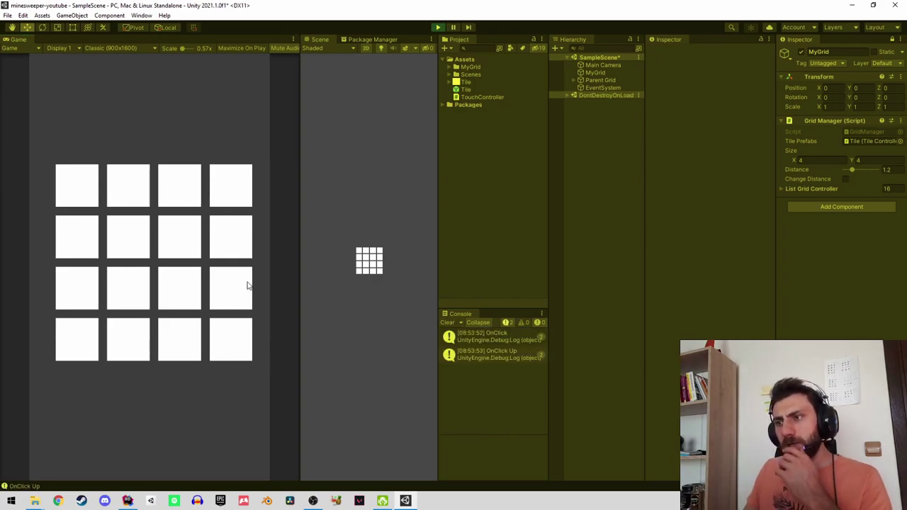
left_click(447, 322)
left_click(229, 193)
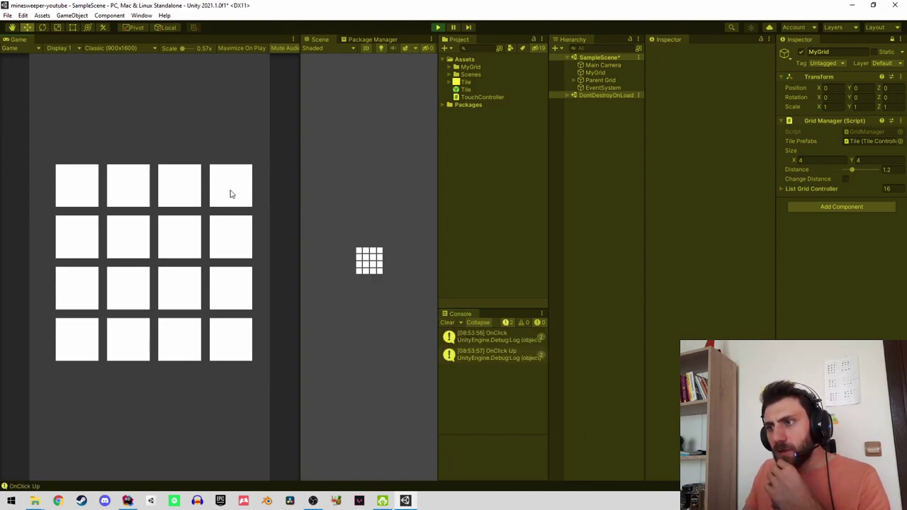
left_click(447, 322)
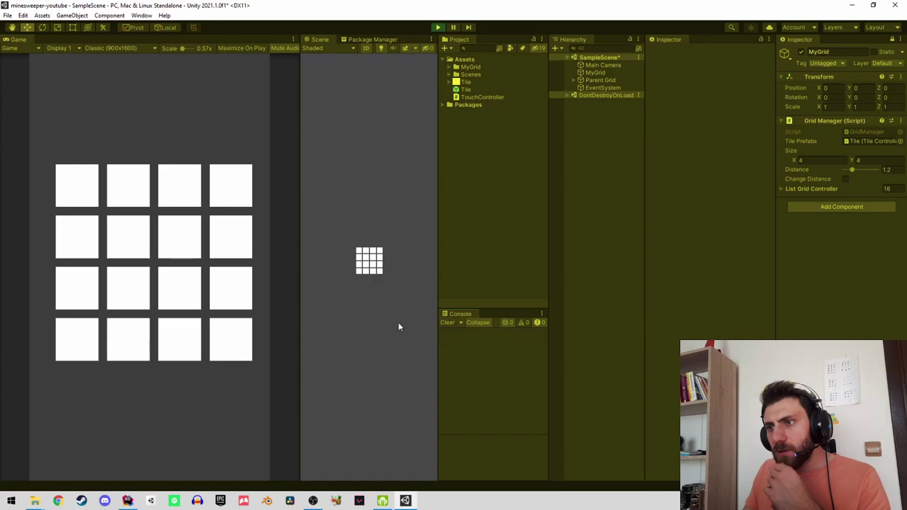
left_click(240, 287)
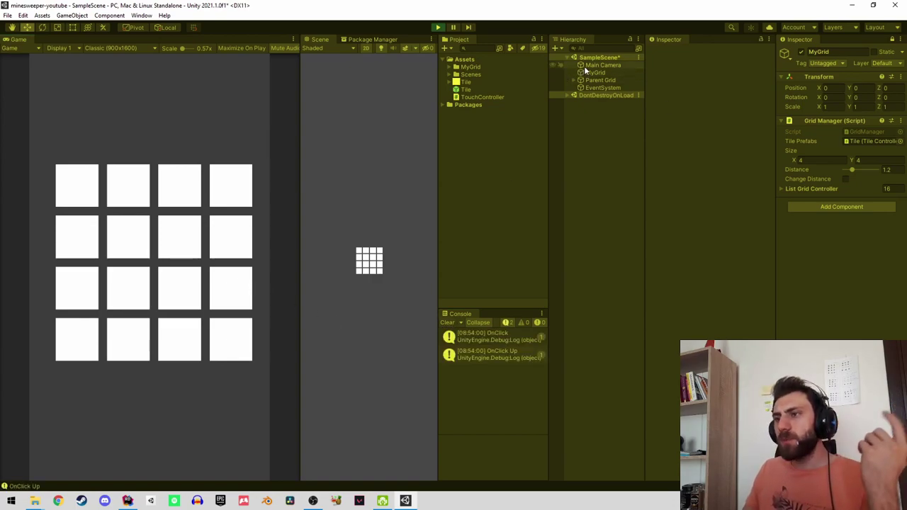
Glance at Rider, come back to Unity and clear the Console.
left_click(128, 501)
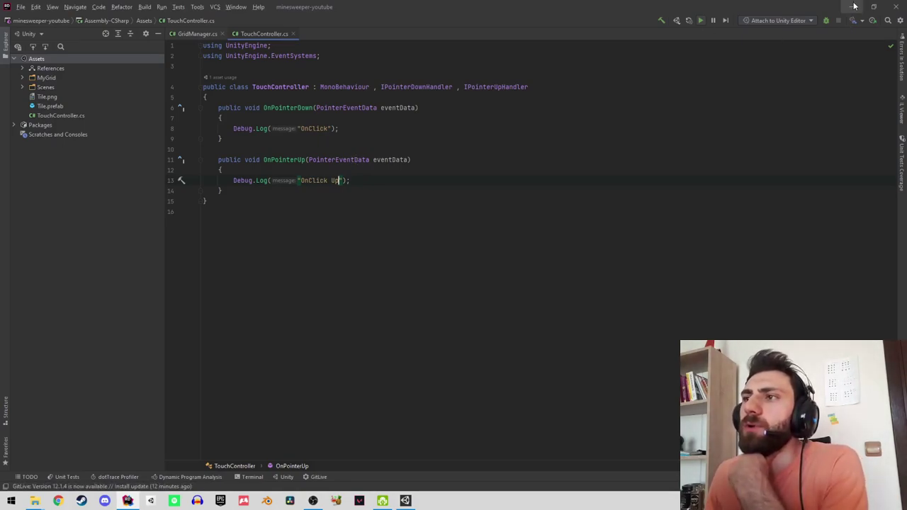
left_click(856, 7)
left_click(447, 322)
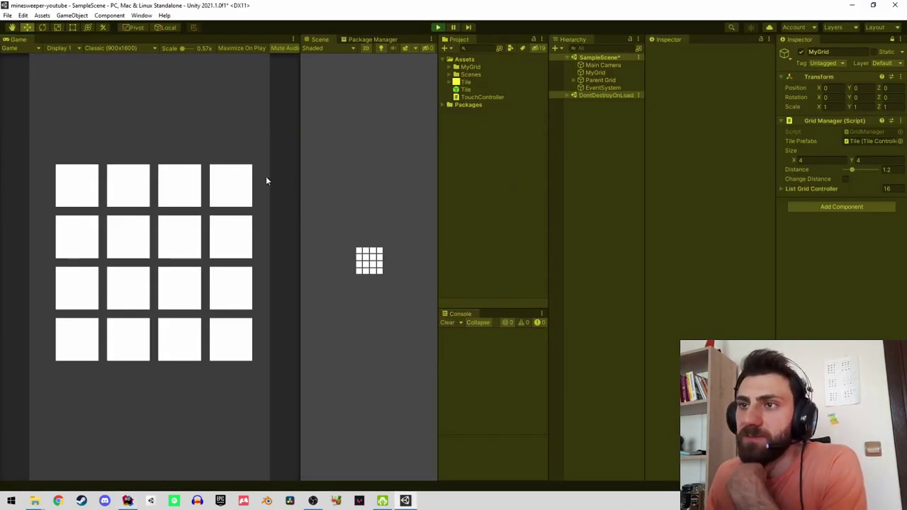
Press and release tiles, including dragging off one, to confirm OnClick and OnClick Up still log.
left_click(76, 189)
left_click_drag(78, 189, 124, 197)
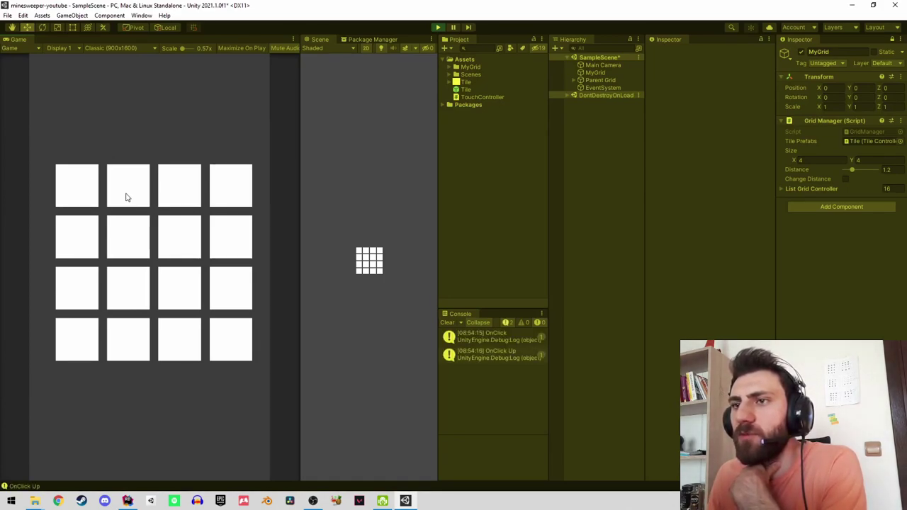
left_click(171, 203)
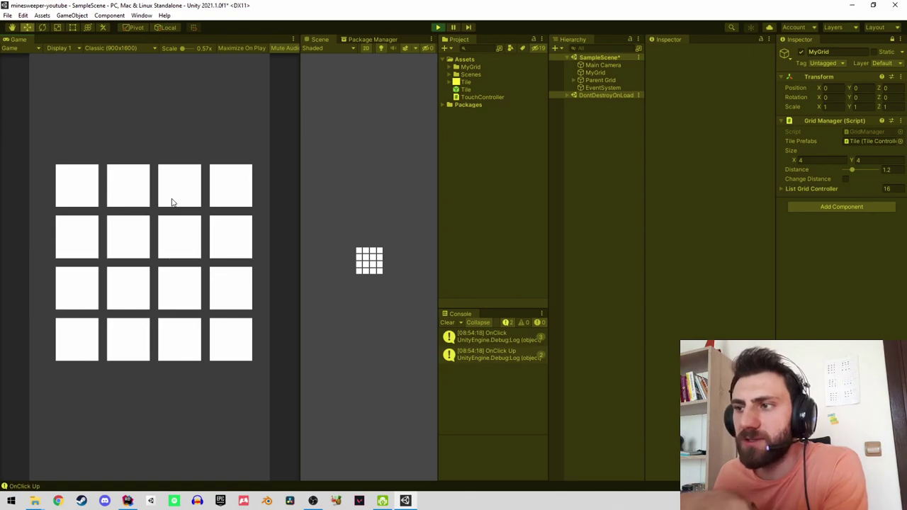
left_click(447, 322)
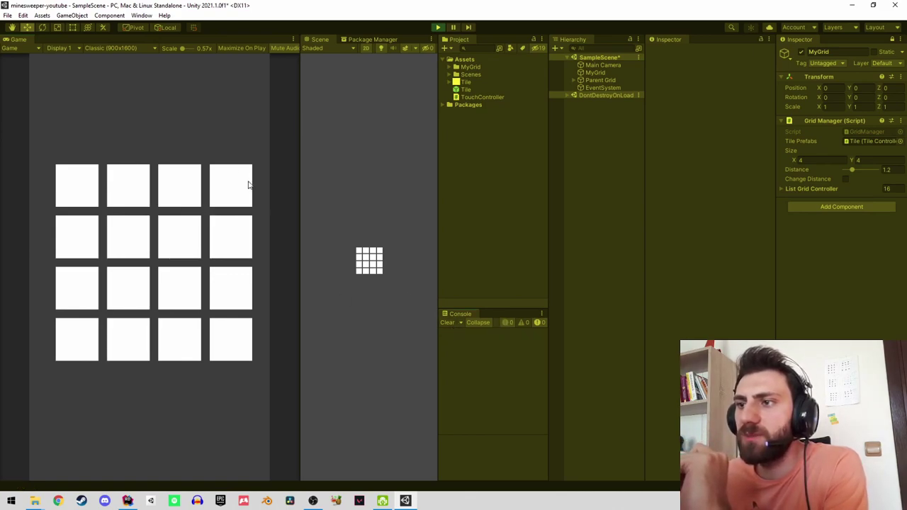
left_click(81, 186)
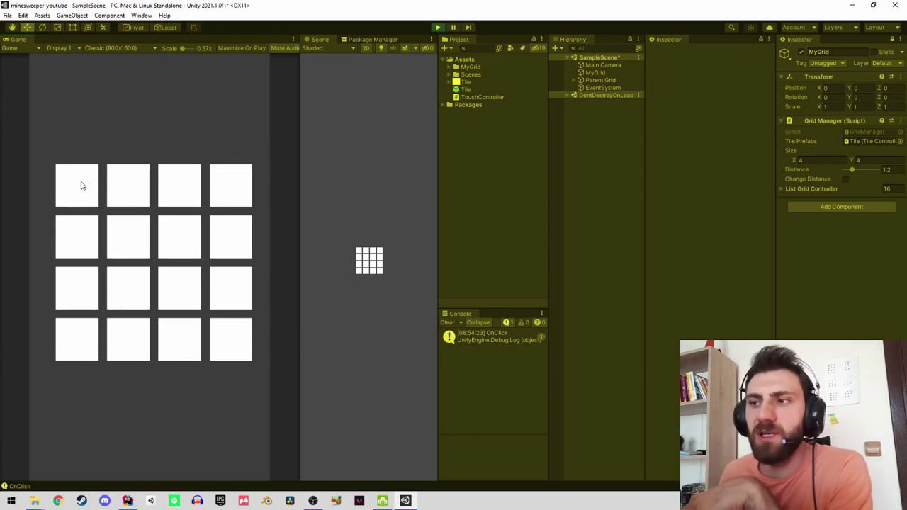
Stop Play mode, clear the Console and minimise Unity.
left_click(438, 27)
left_click(447, 323)
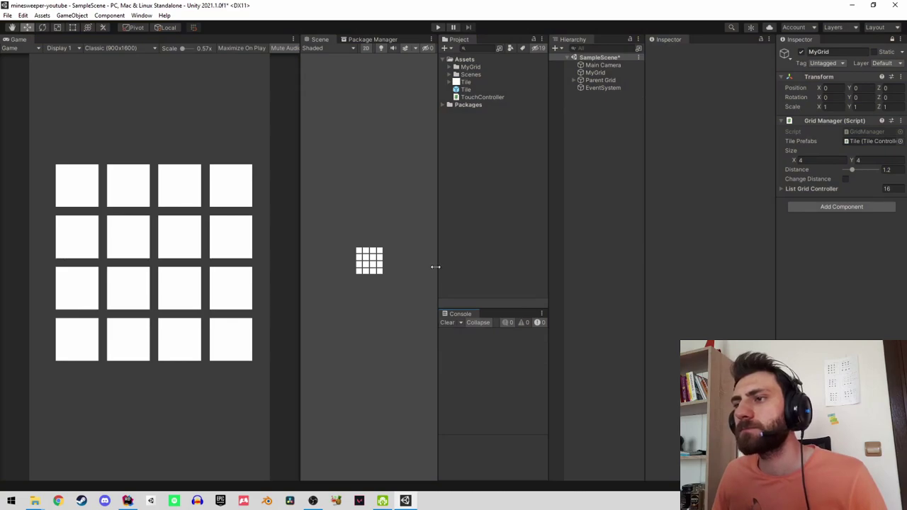
left_click(406, 501)
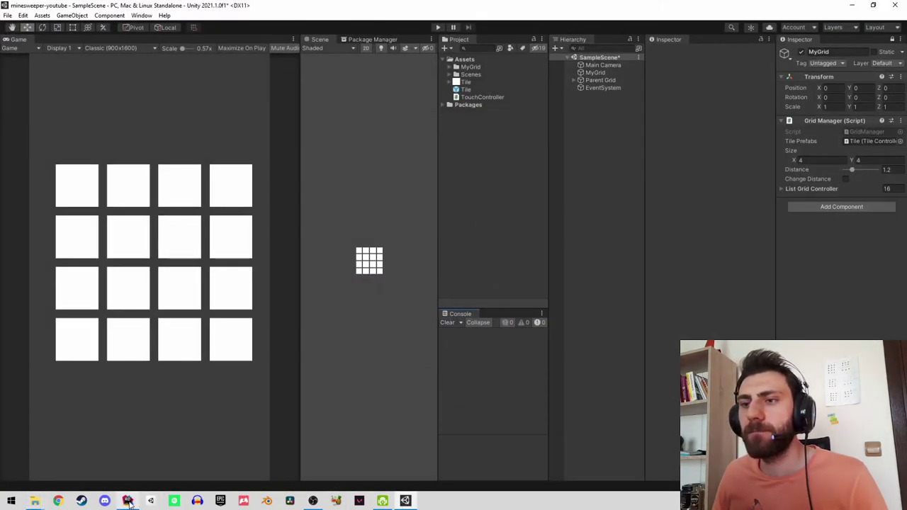
In Rider, search for 'TileCon' and open TileController.cs.
left_click(128, 501)
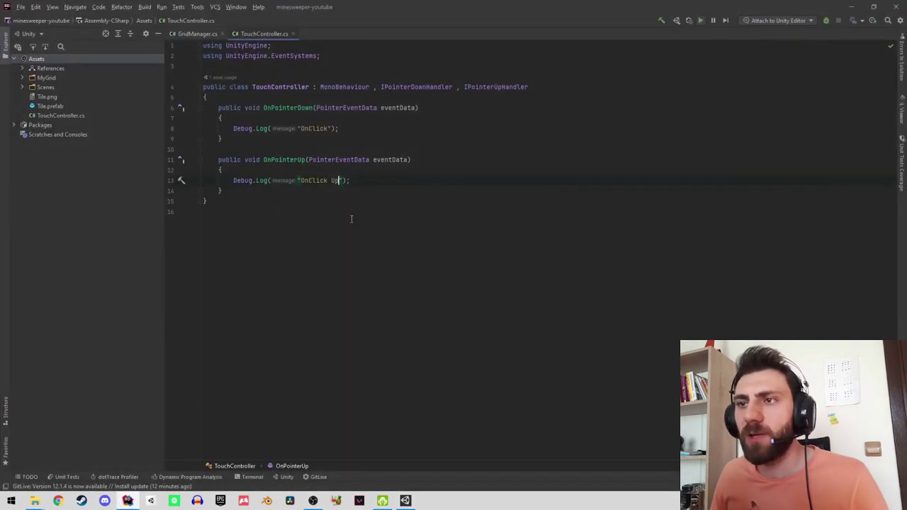
left_click(291, 198)
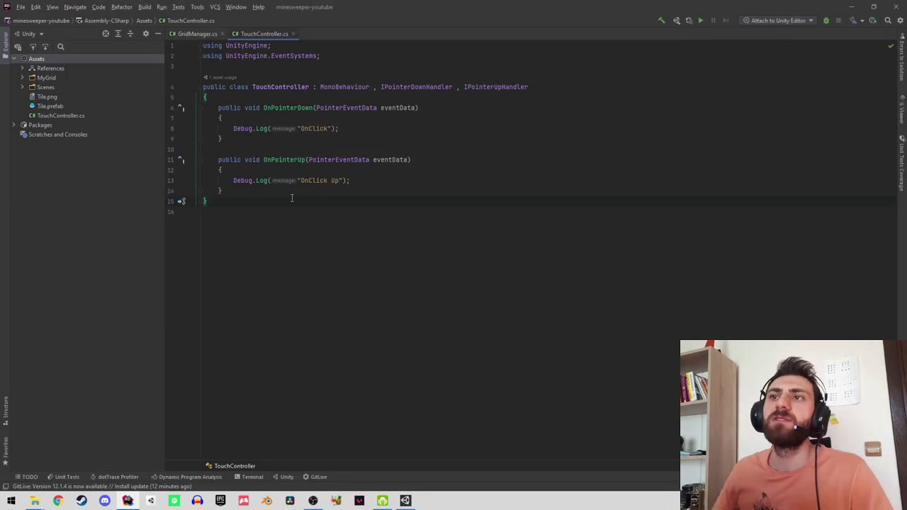
key("ctrl+t")
type("tile")
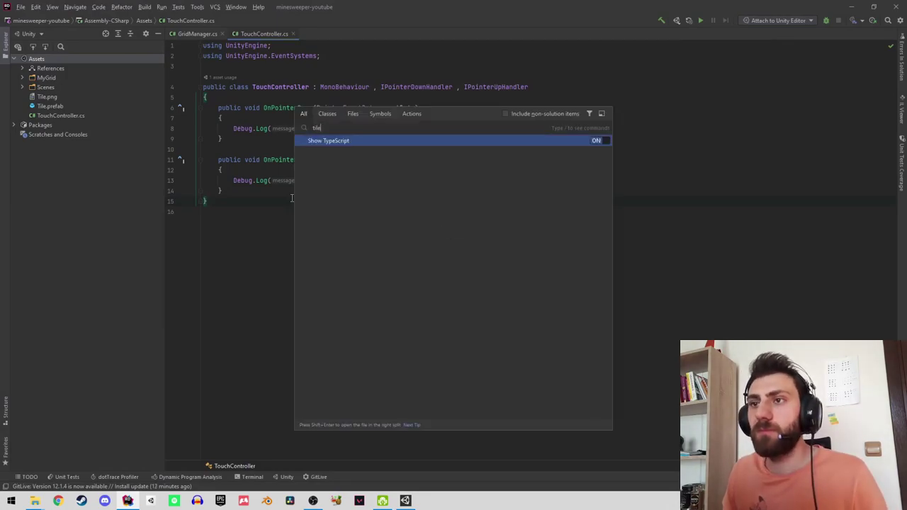
type("TileCon")
key("Return")
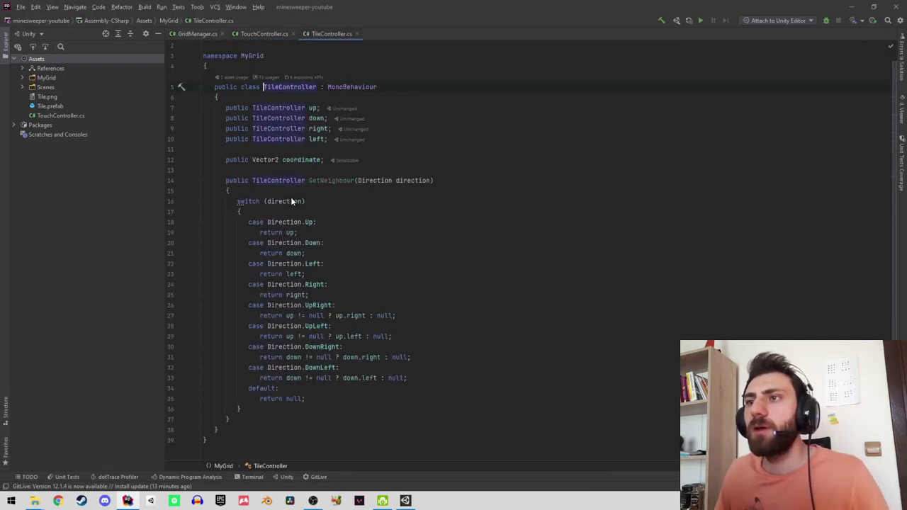
Fold the GetNeighbour method, then return to TouchController.cs.
left_click(436, 310)
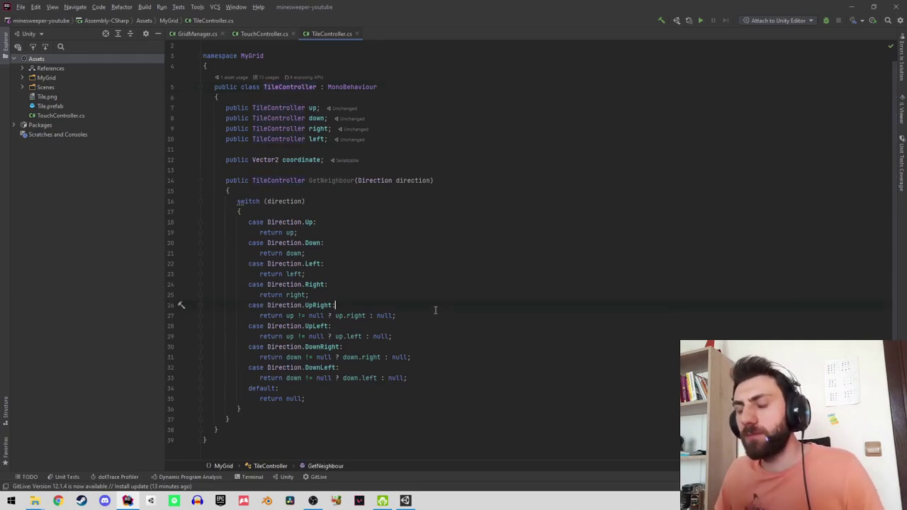
key("ctrl+minus")
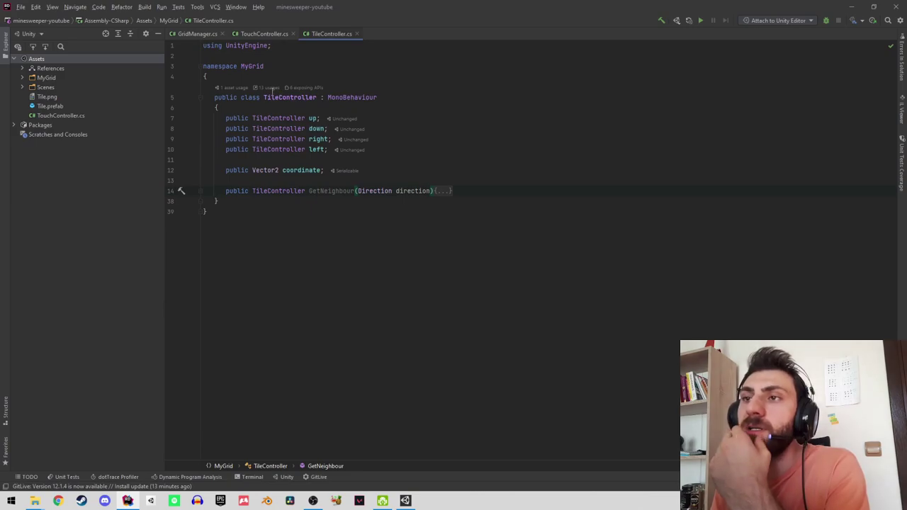
left_click(298, 97)
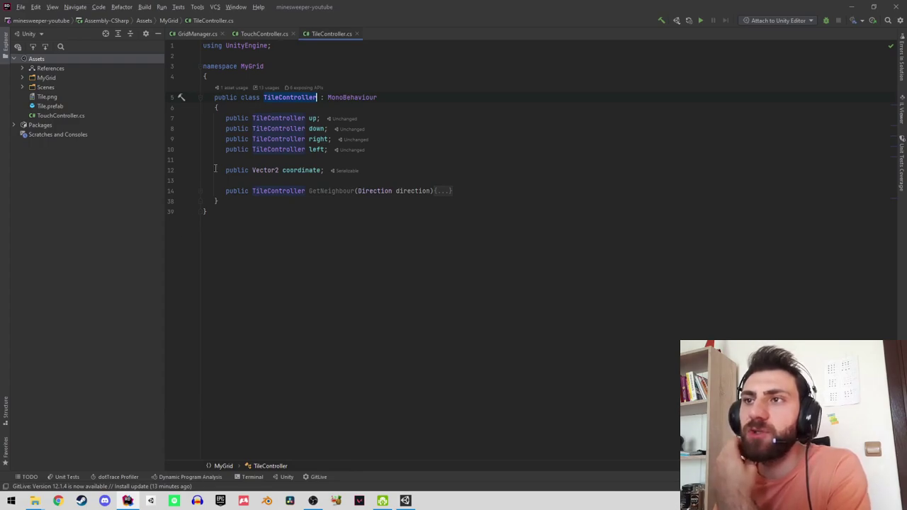
left_click(265, 33)
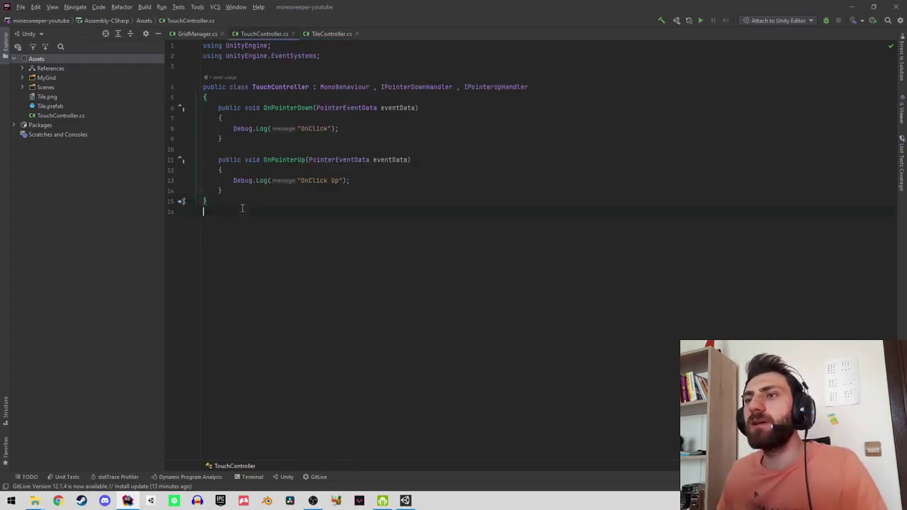
Below TouchController, write 'public class Unit : MonoBehaviour' with an empty body.
key("Return")
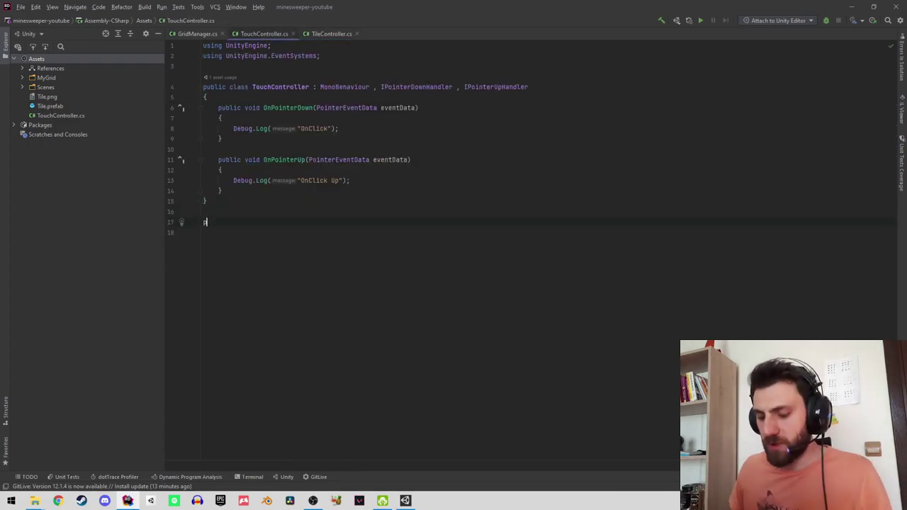
type("public c")
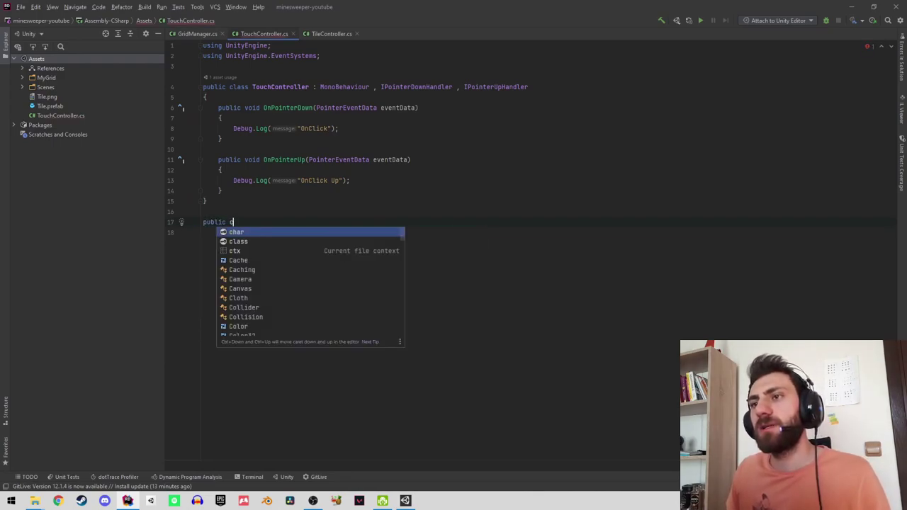
type("lass Unit :")
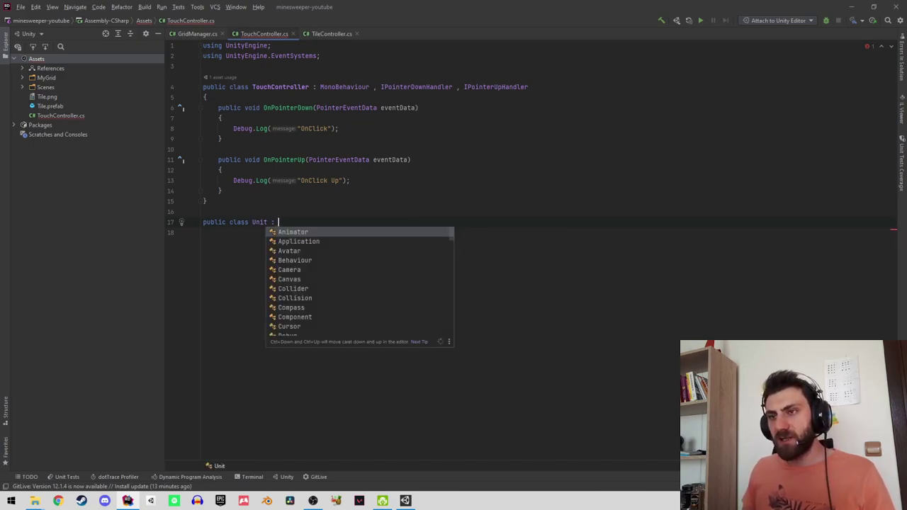
type("Mono")
key("Escape")
key("ctrl+space")
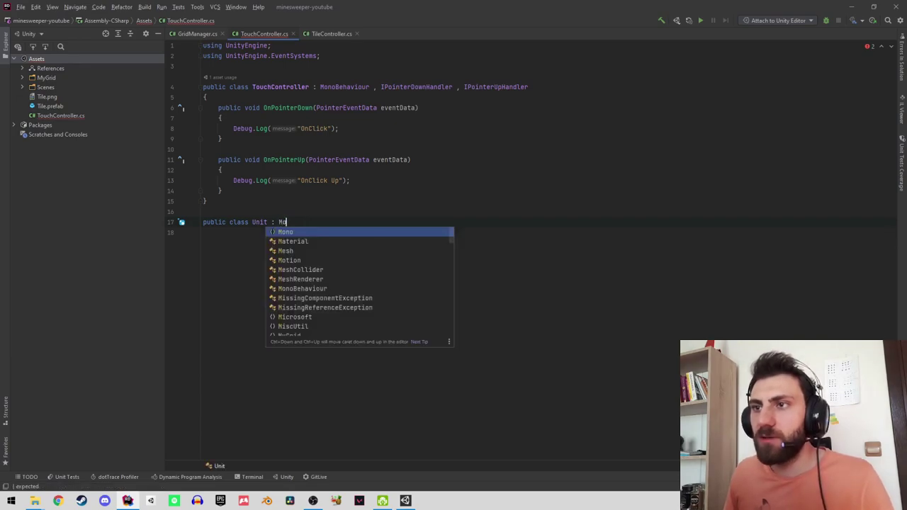
key("Down")
key("Return")
type("{")
key("Return")
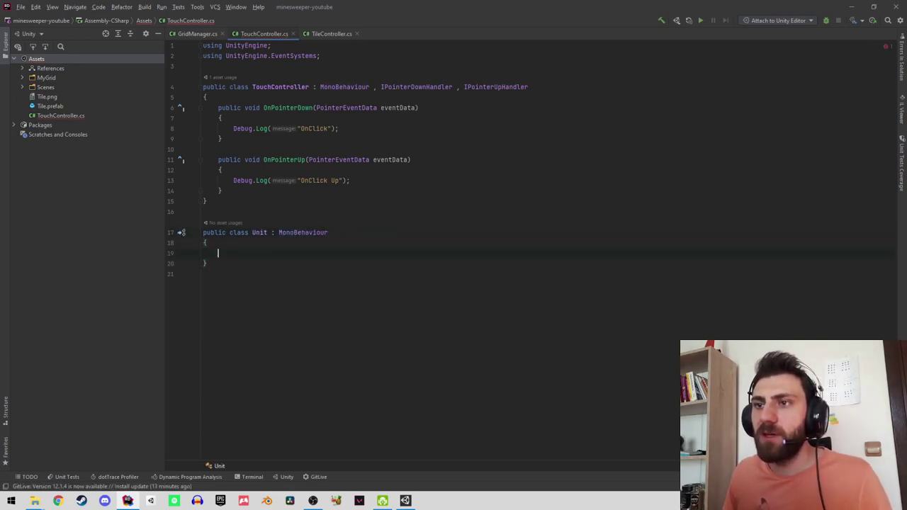
key("Down")
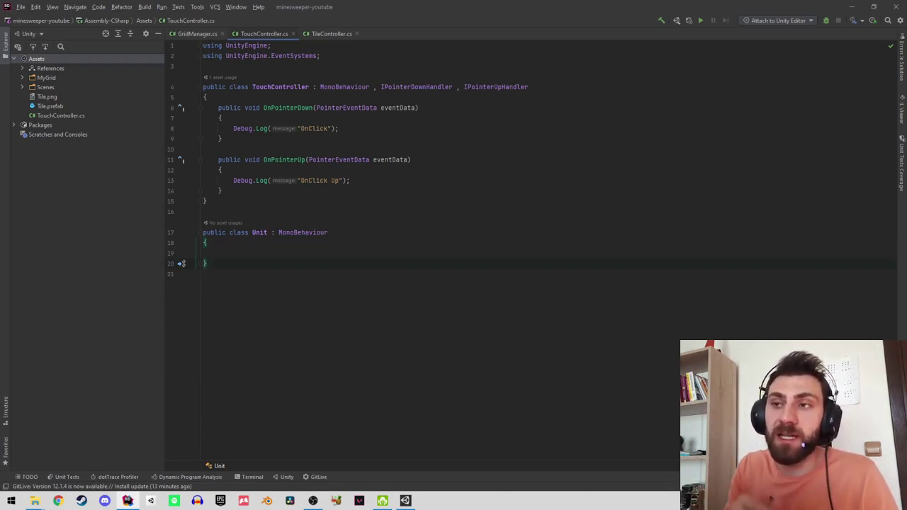
Start a 'public enum UnitState' block below the Unit class.
key("Return")
key("Return")
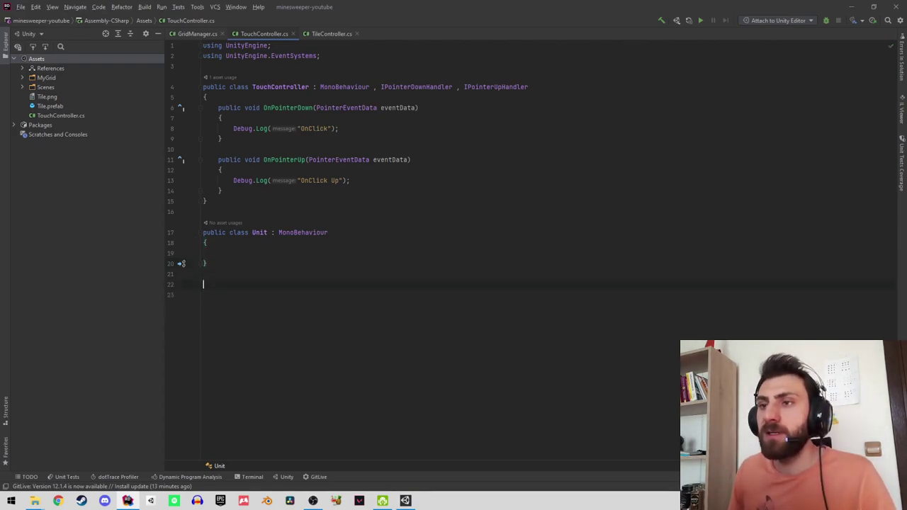
type("public")
key("ctrl+space")
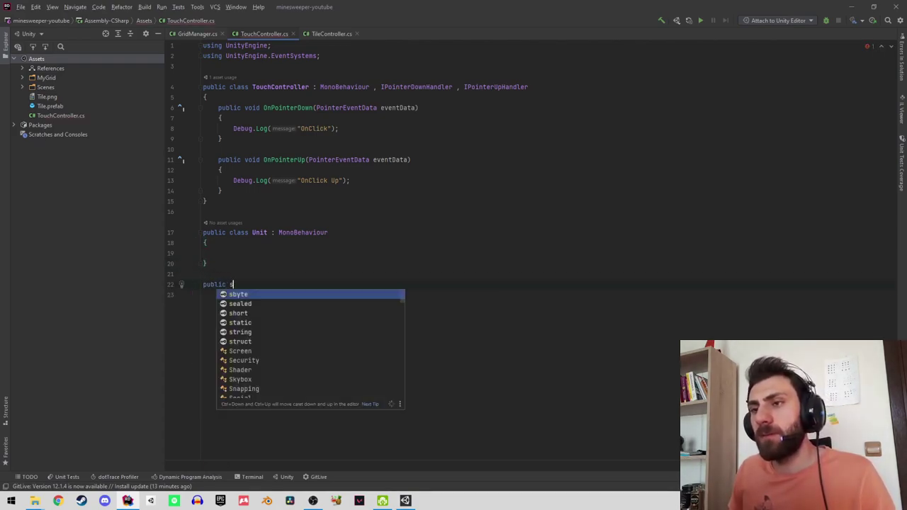
key("Escape")
key("ctrl+space")
key("Escape")
type("enu")
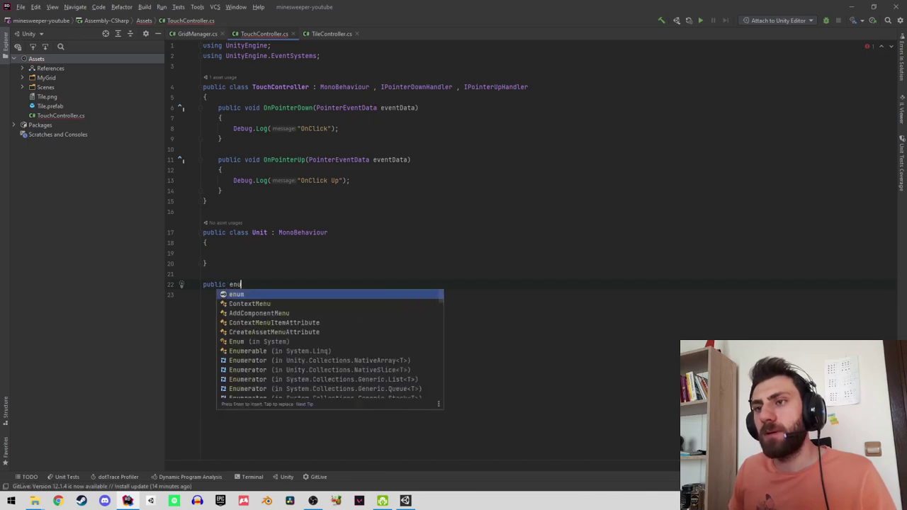
type("m UnitState")
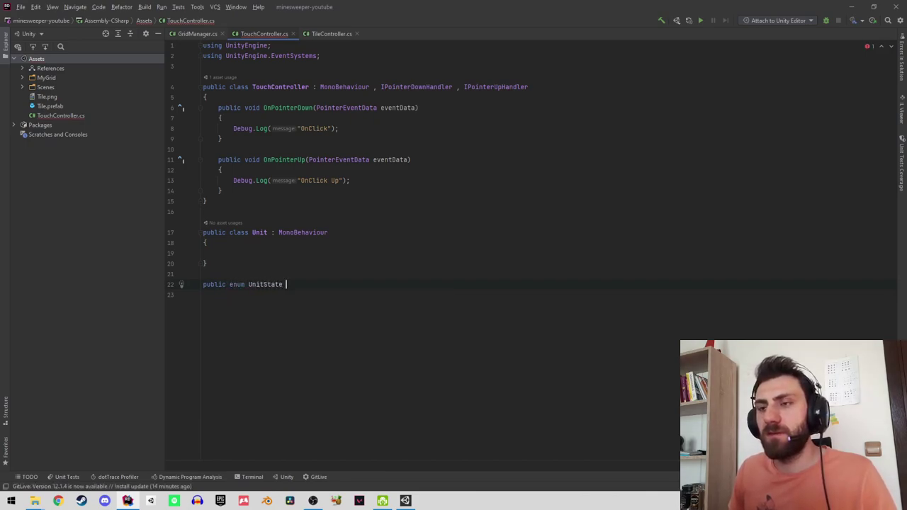
type("{")
key("Return")
type("Emt")
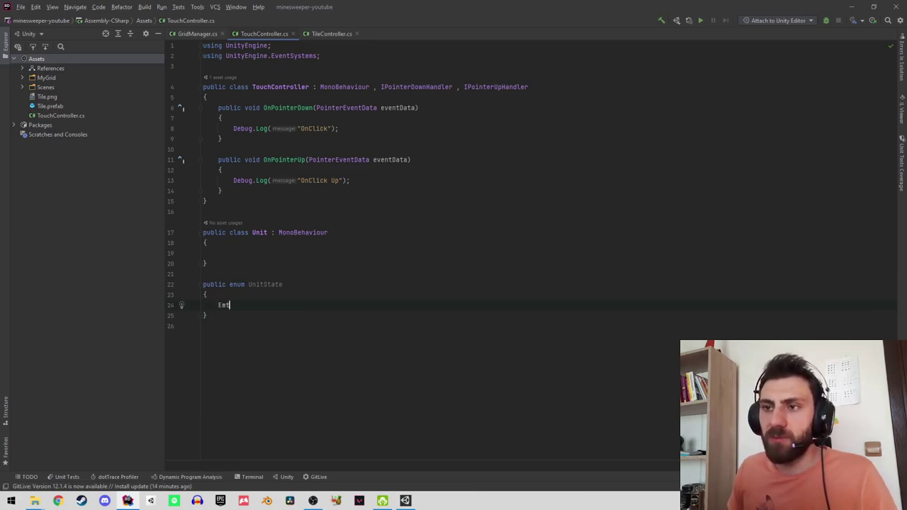
Fill the enum with the values Empty and Weeper, then switch to Chrome.
key("BackSpace")
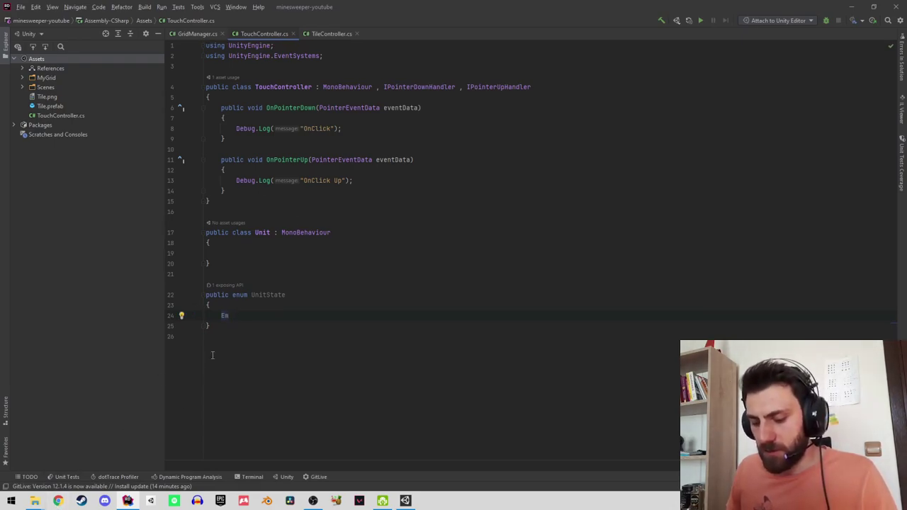
type("pty")
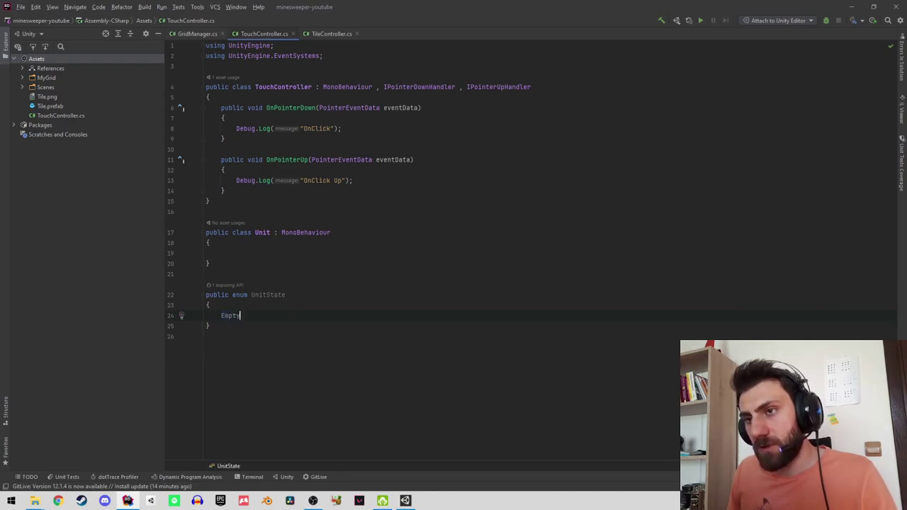
type(",")
key("Return")
type("We")
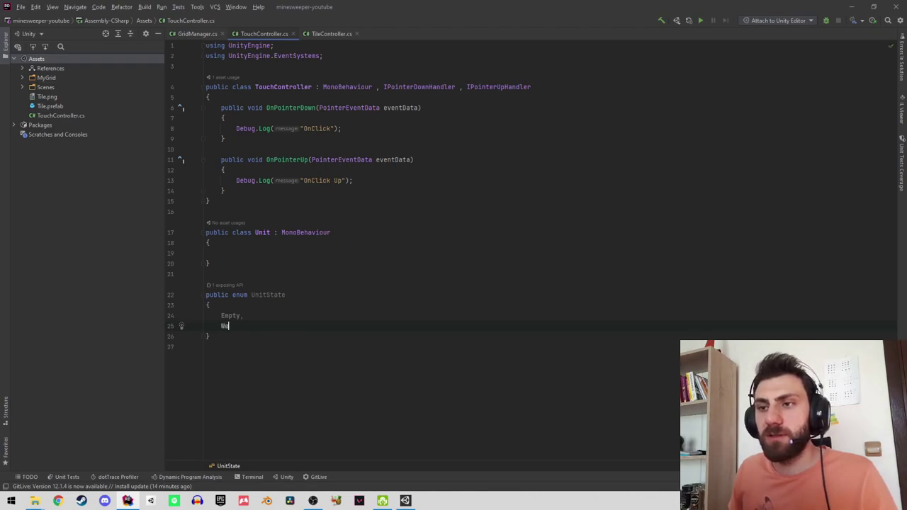
type("n")
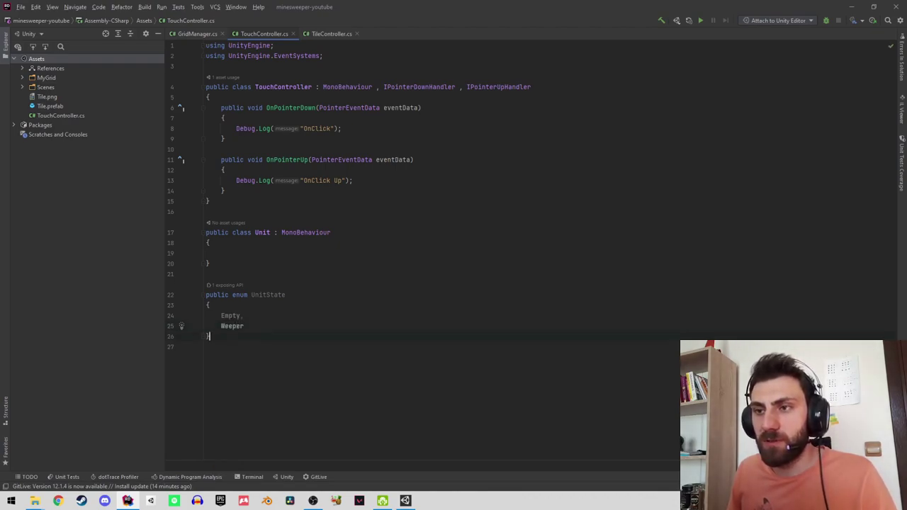
left_click(244, 326)
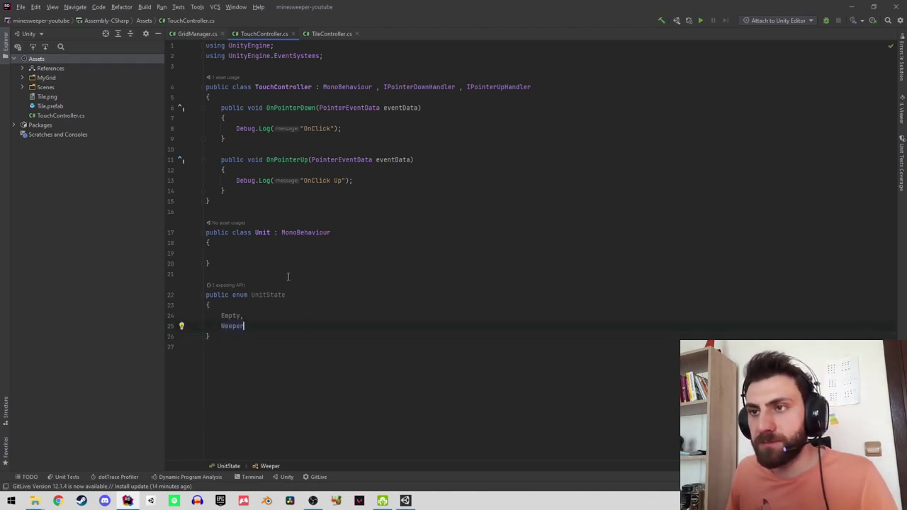
left_click(58, 501)
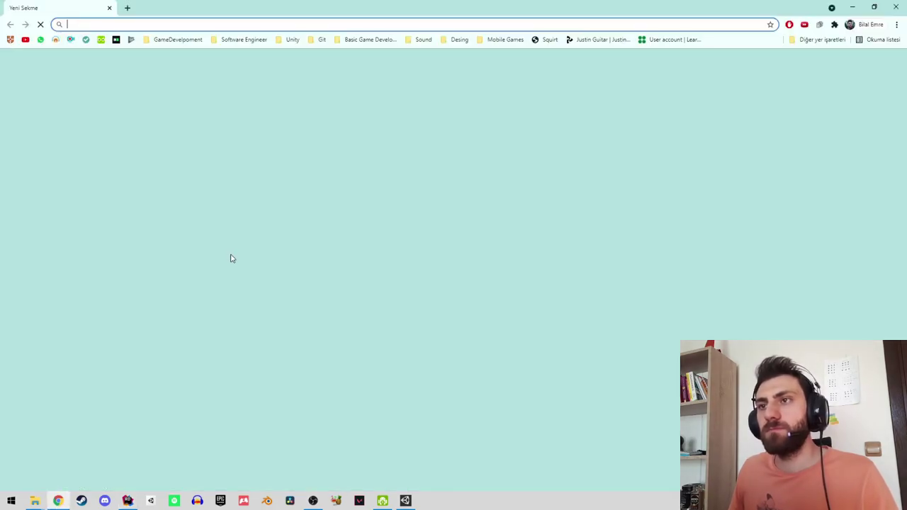
Translate 'weeper' and 'minesweeper' in Google Translate, then return to Rider.
type("t")
key("Return")
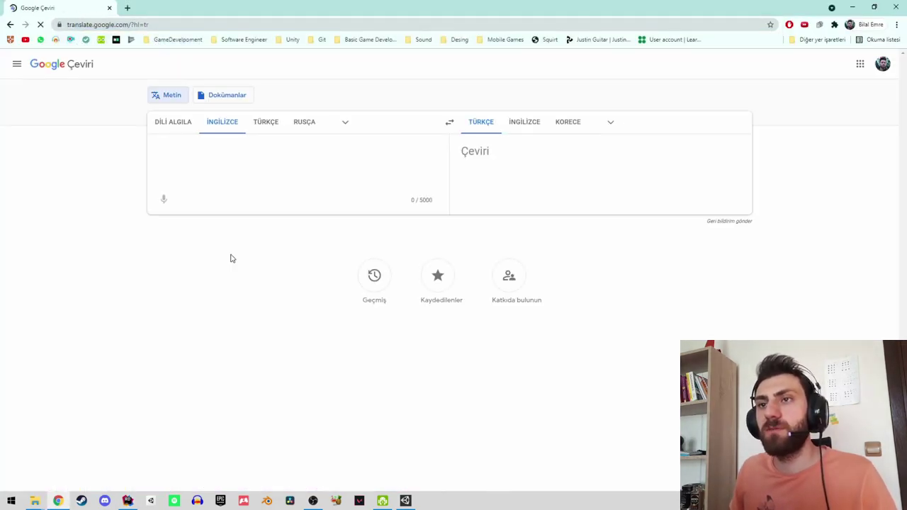
type("wee")
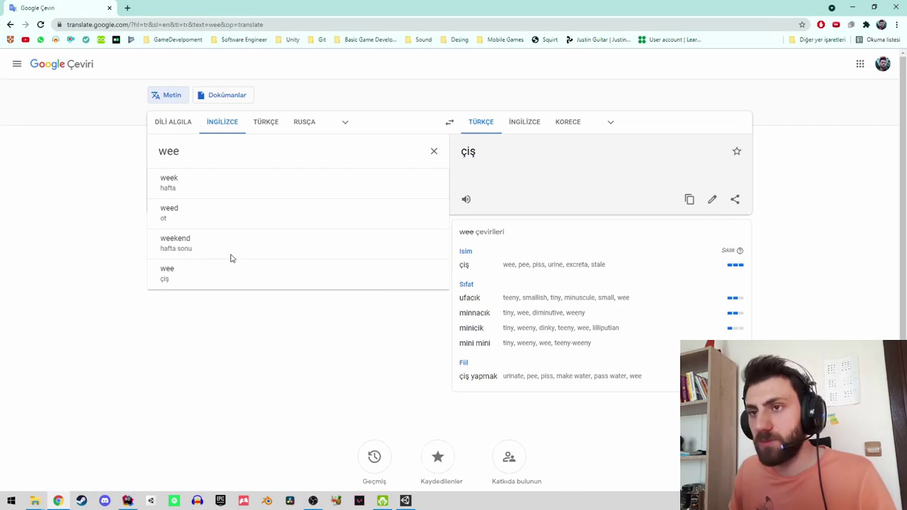
type("per")
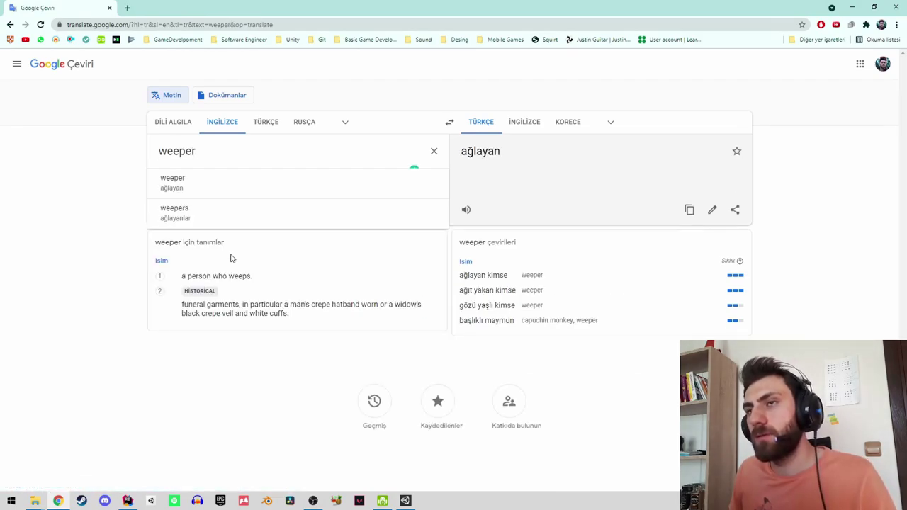
type("mine")
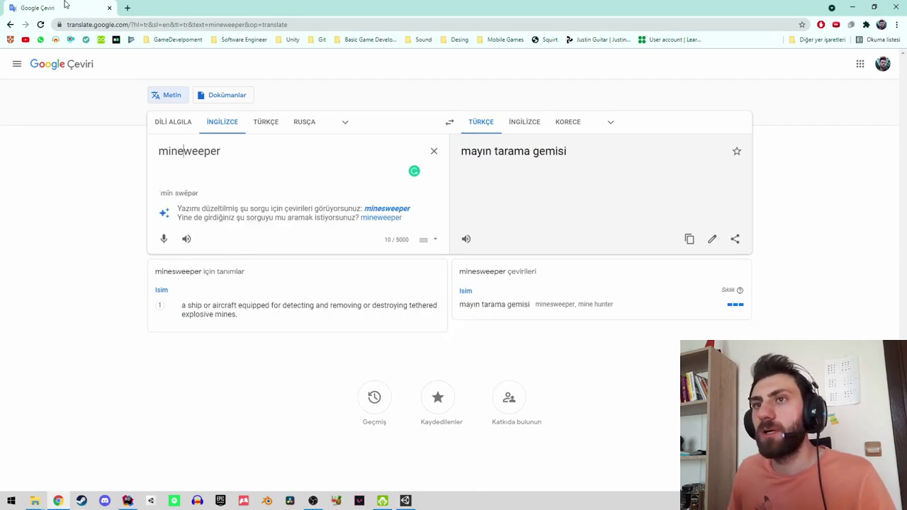
key("alt+Tab")
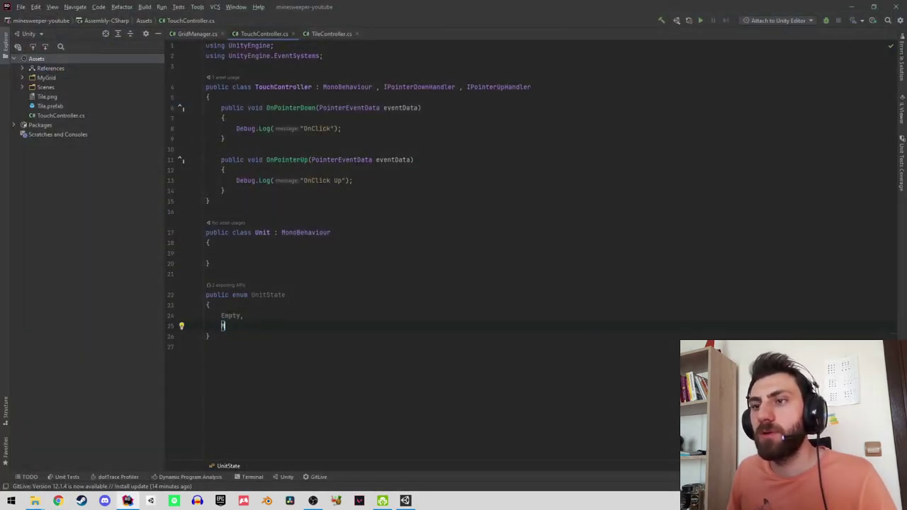
type("Mine")
Make the enum values Empty and Mine, and add 'public UnitState UnitState;' inside Unit.
left_click(208, 336)
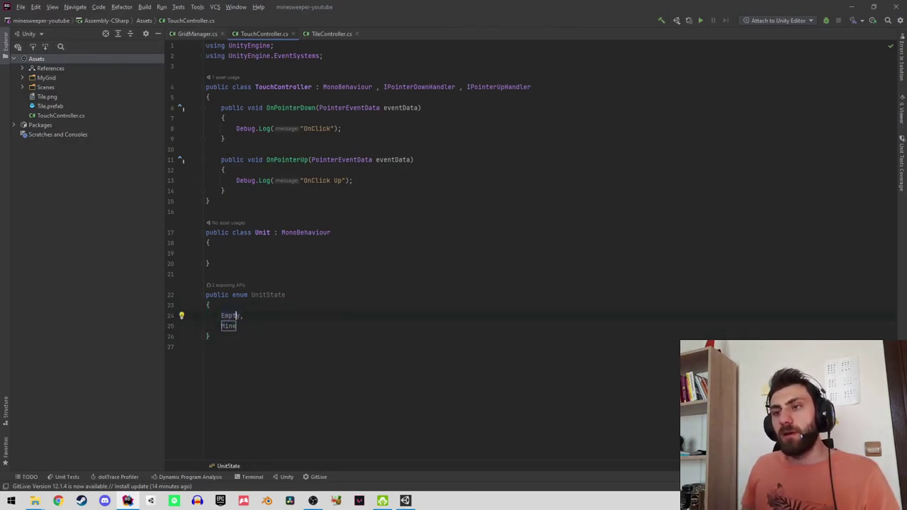
left_click(236, 326)
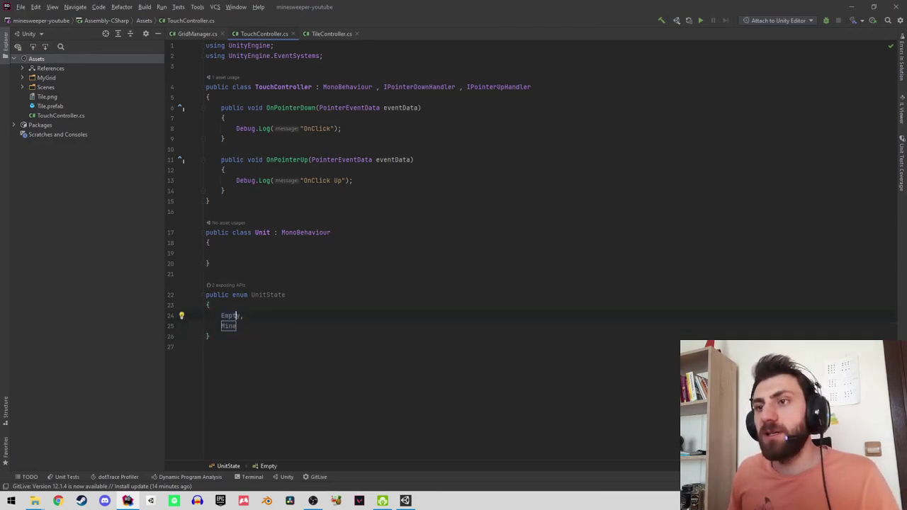
left_click(209, 263)
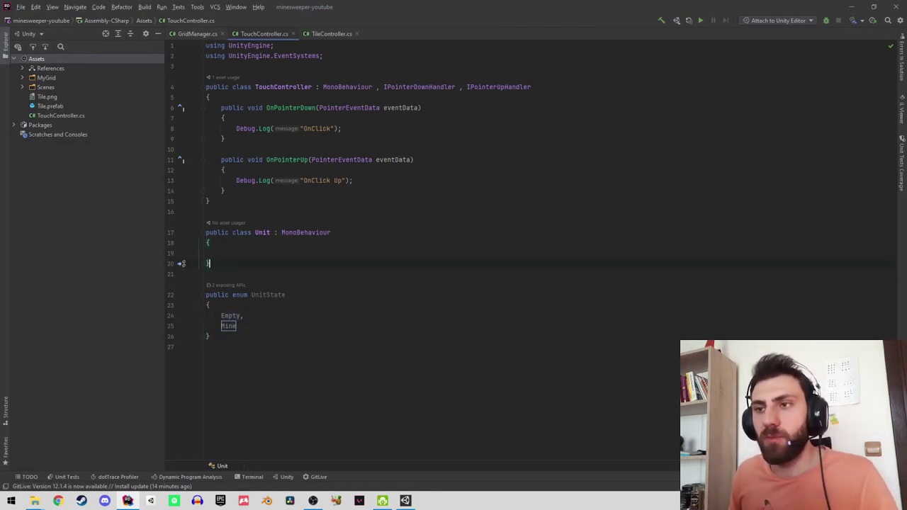
left_click(221, 253)
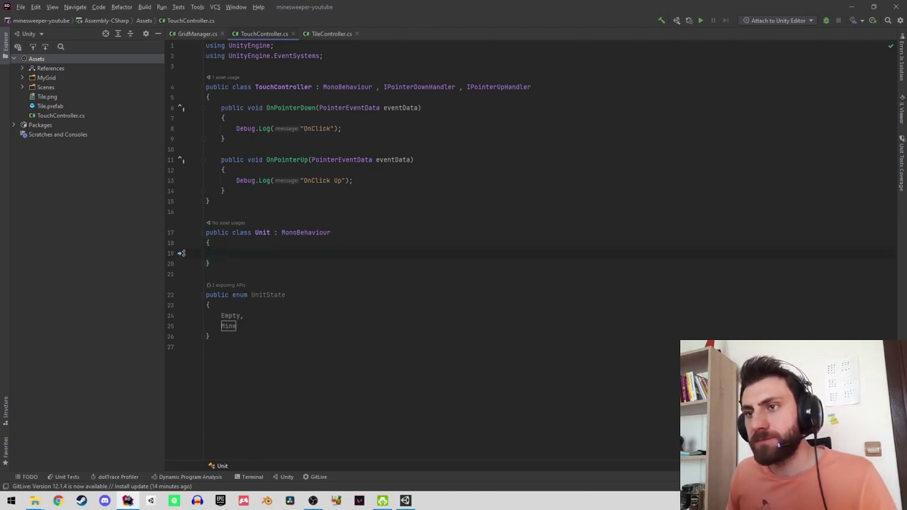
type("public ")
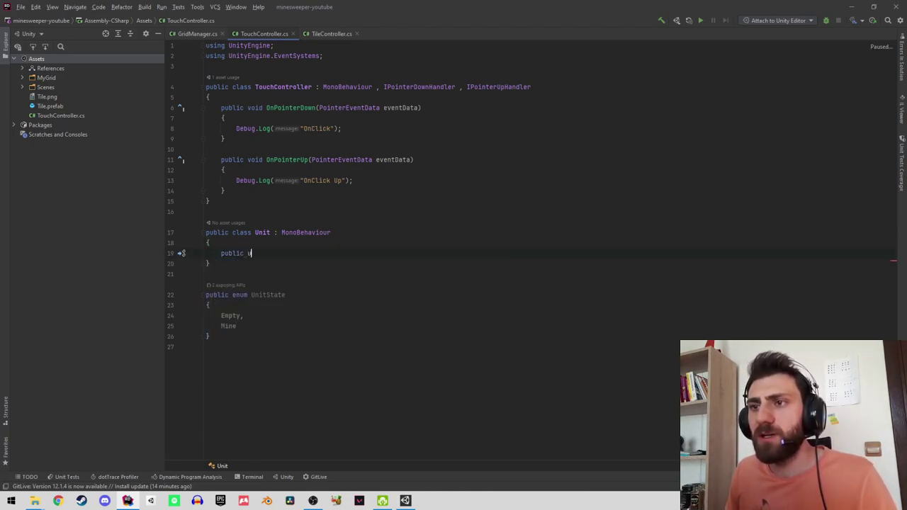
type("units")
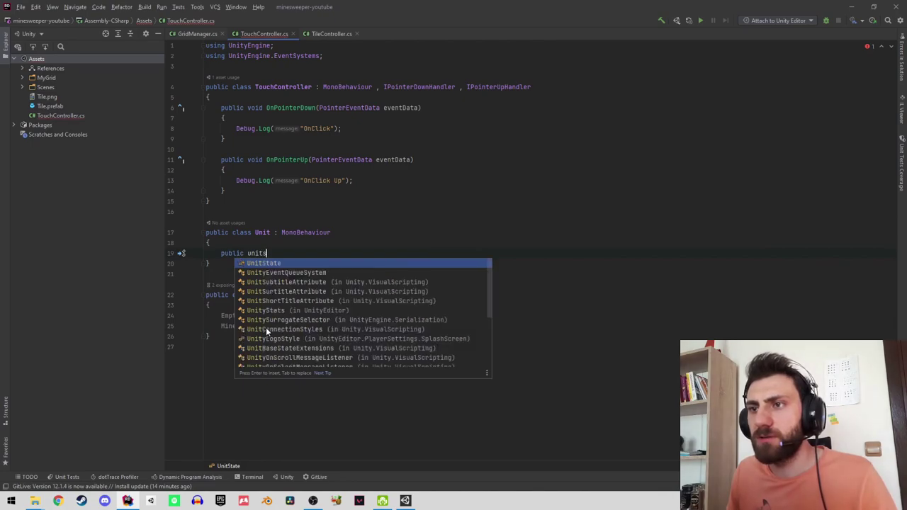
key("Return")
type("stat")
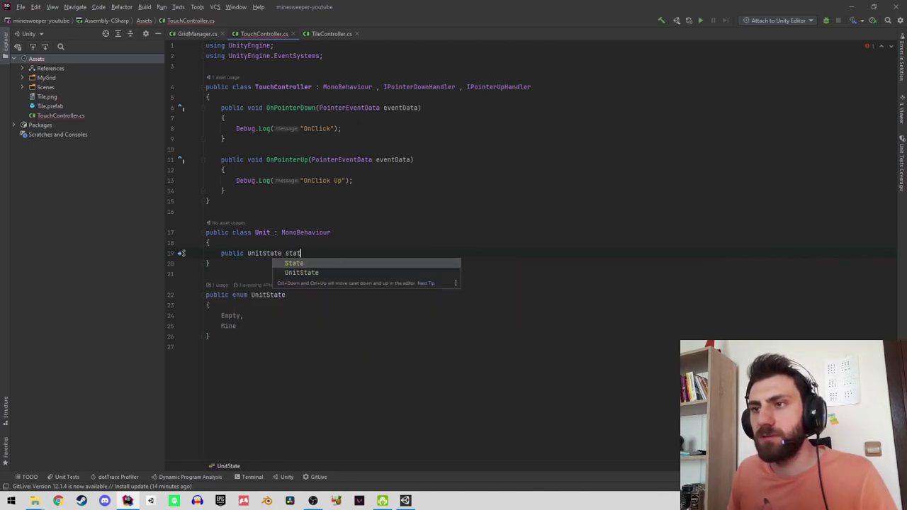
key("Down")
key("Return")
type(";")
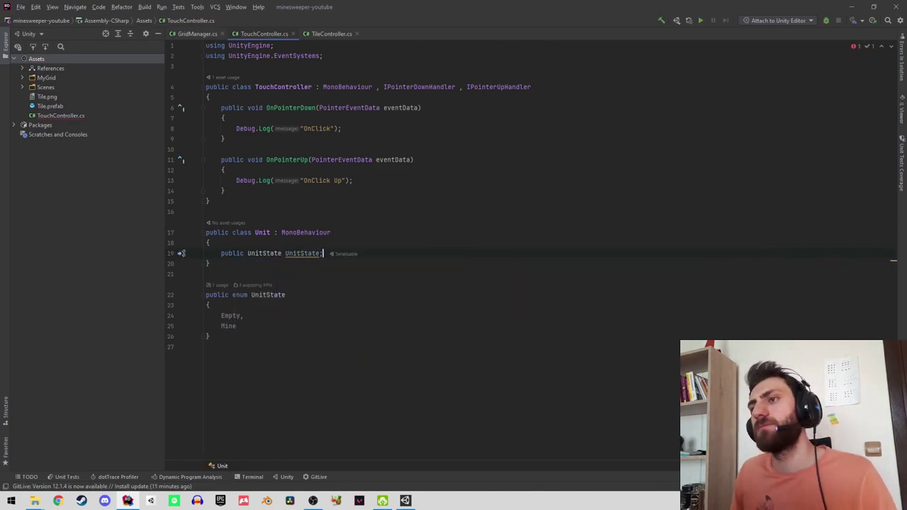
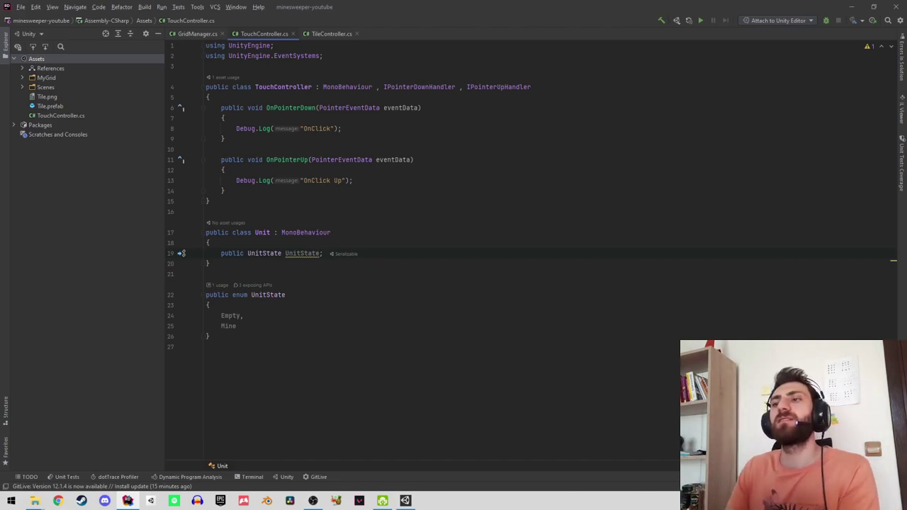
Add a 'public SpriteRenderer SpriteRenderer;' field below the UnitState field.
key("Return")
type("sp")
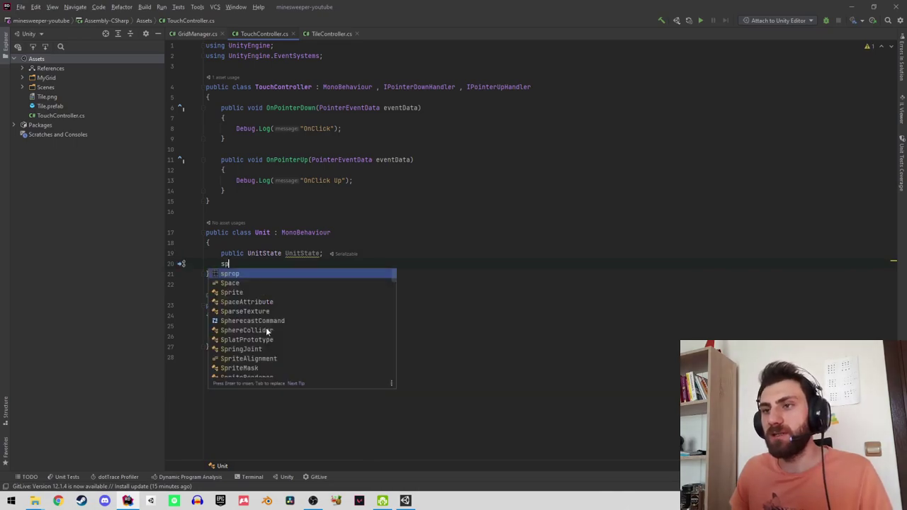
type("ri")
key("BackSpace")
key("BackSpace")
key("BackSpace")
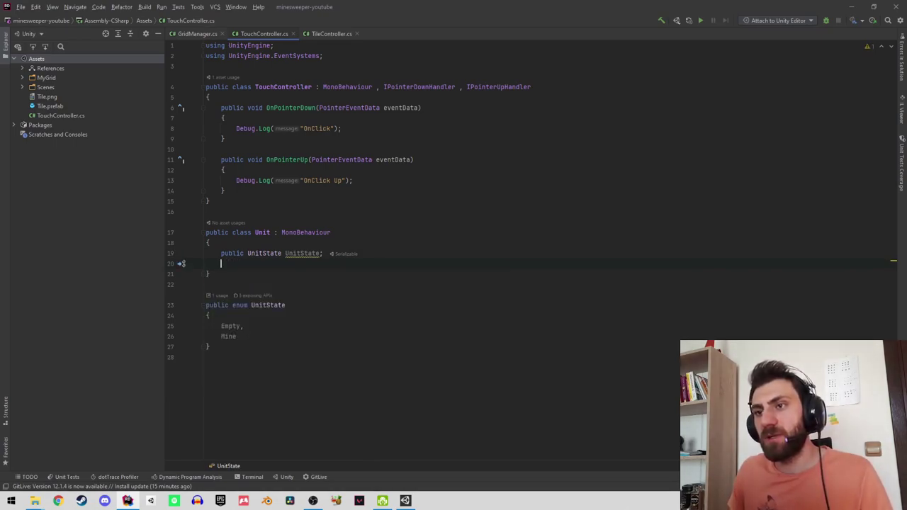
type("public sp")
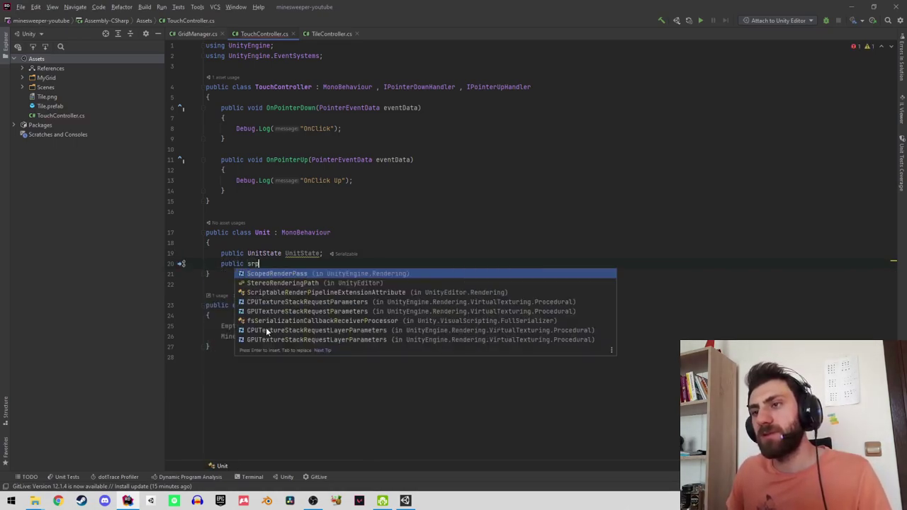
type("rite")
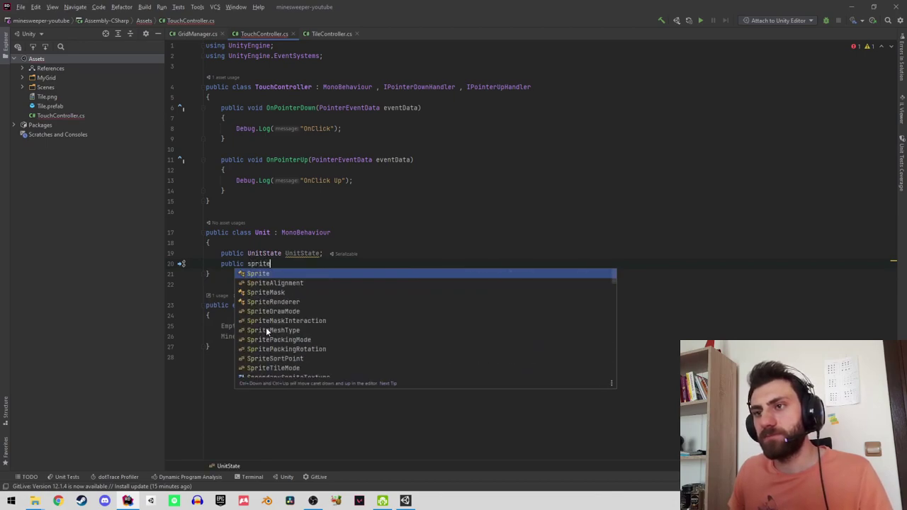
type("re")
key("Return")
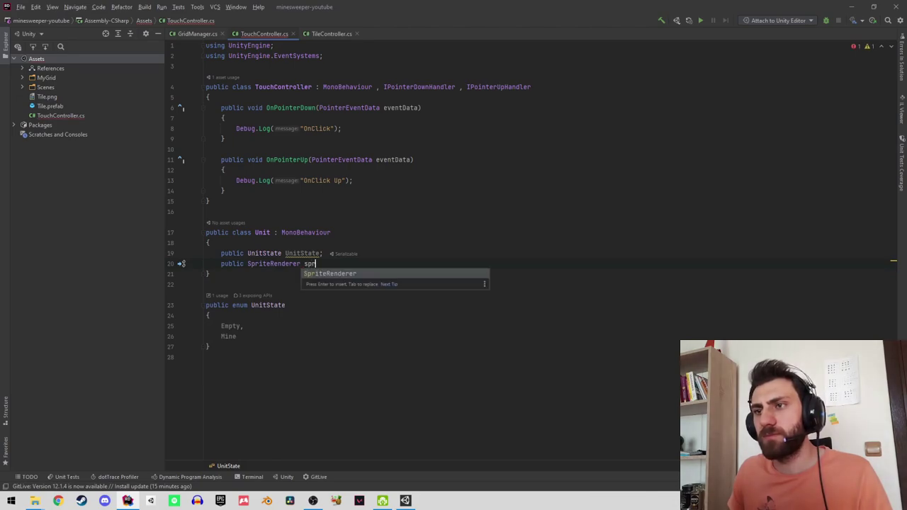
key("Return")
type(";")
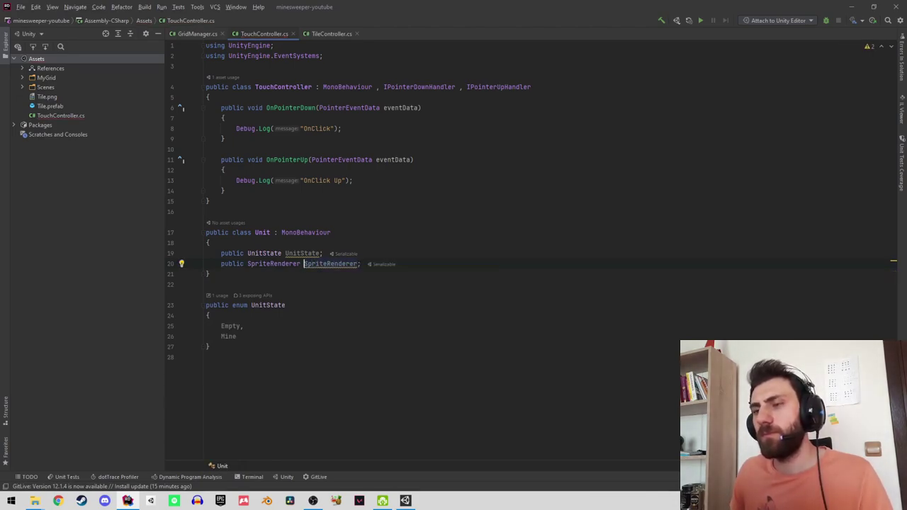
key("Return")
key("Return")
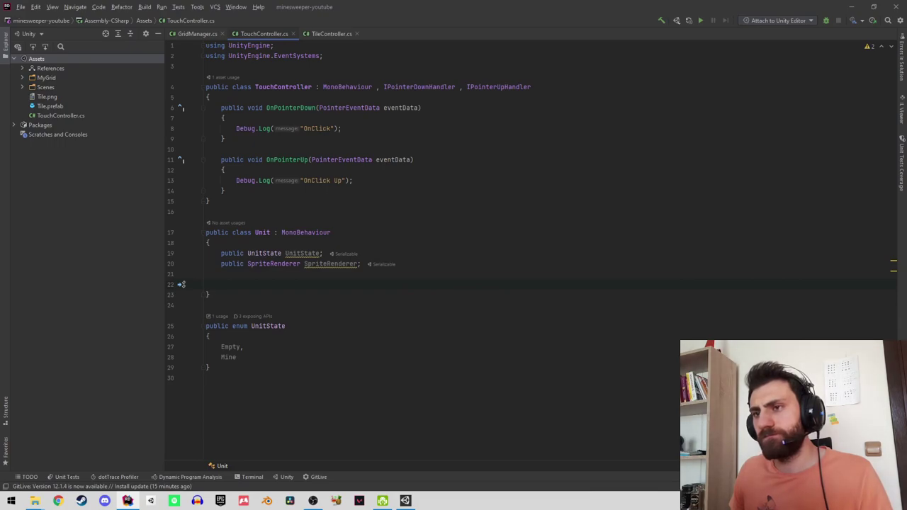
Add an empty public void Prepare() method below the new field.
type("public void ")
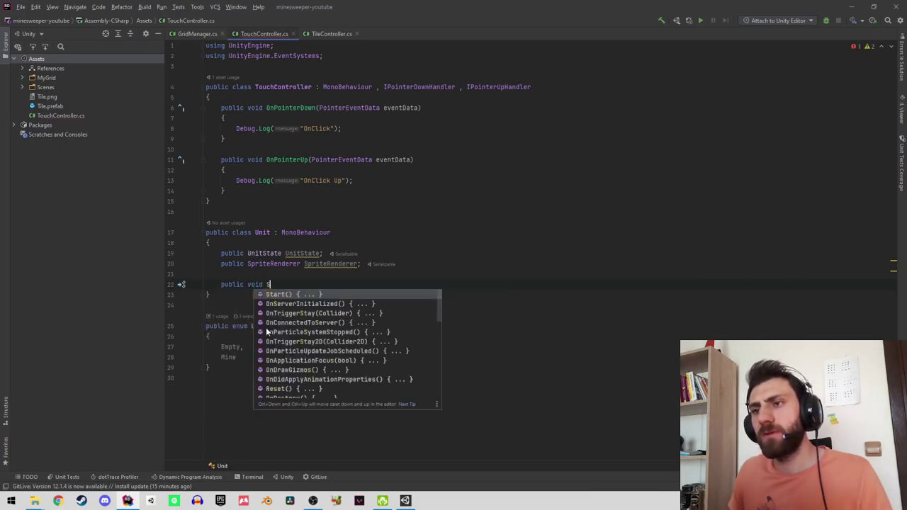
type("Set")
key("BackSpace")
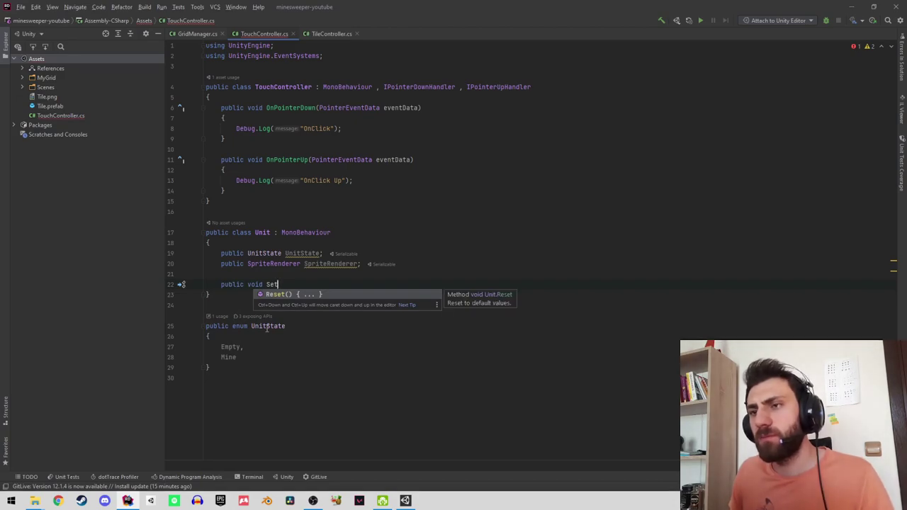
key("BackSpace")
key("BackSpace")
type("Prepare")
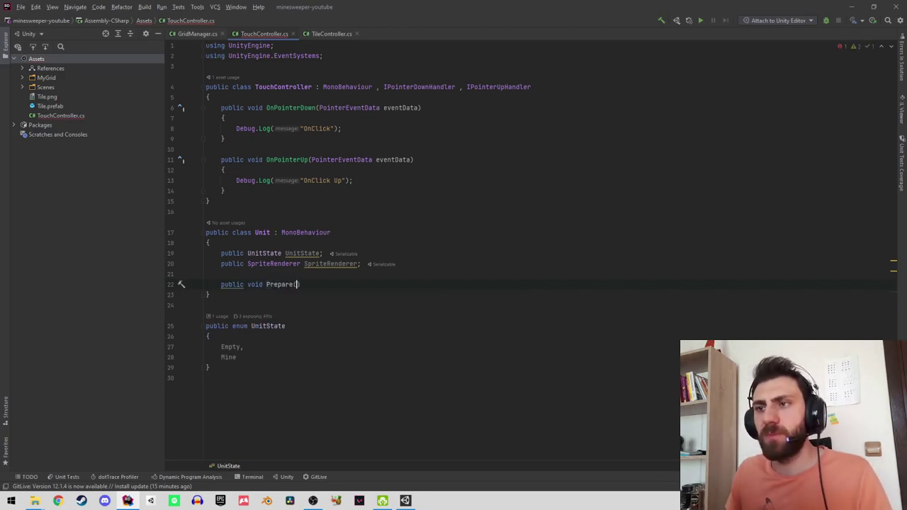
type("()")
key("Return")
type("{")
key("Return")
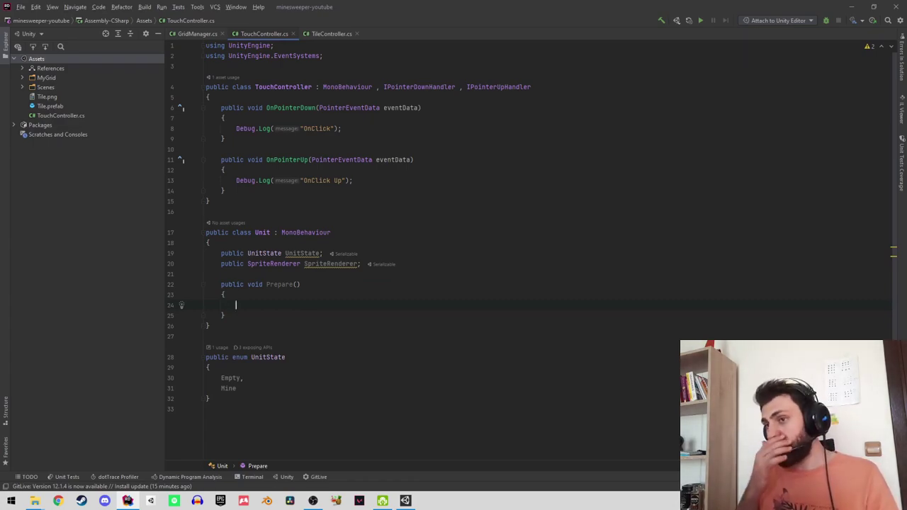
Give Prepare a UnitState state parameter, keeping its body empty.
left_click(224, 294)
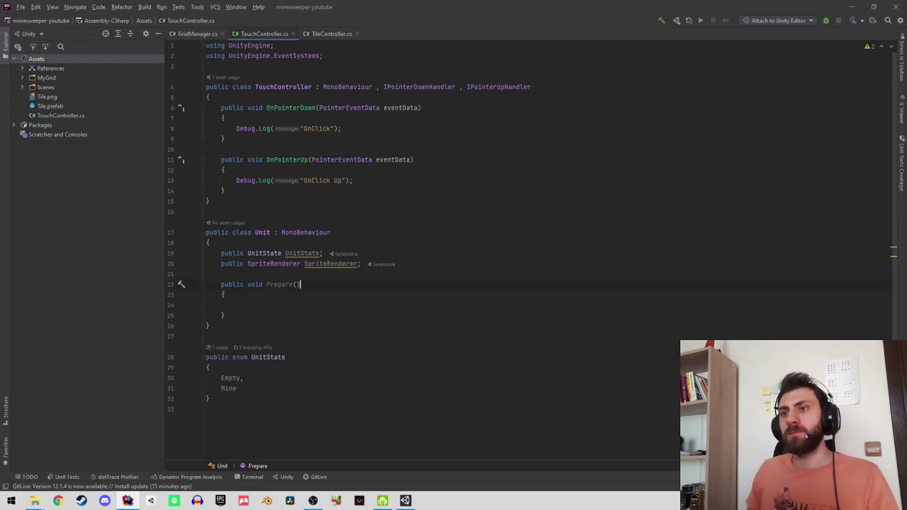
left_click(296, 284)
type("Unit")
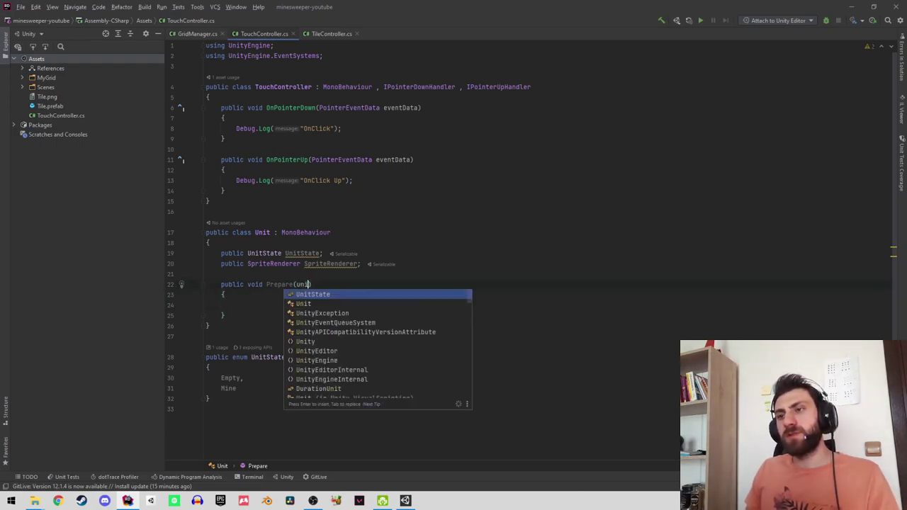
key("Return")
type("state")
key("Escape")
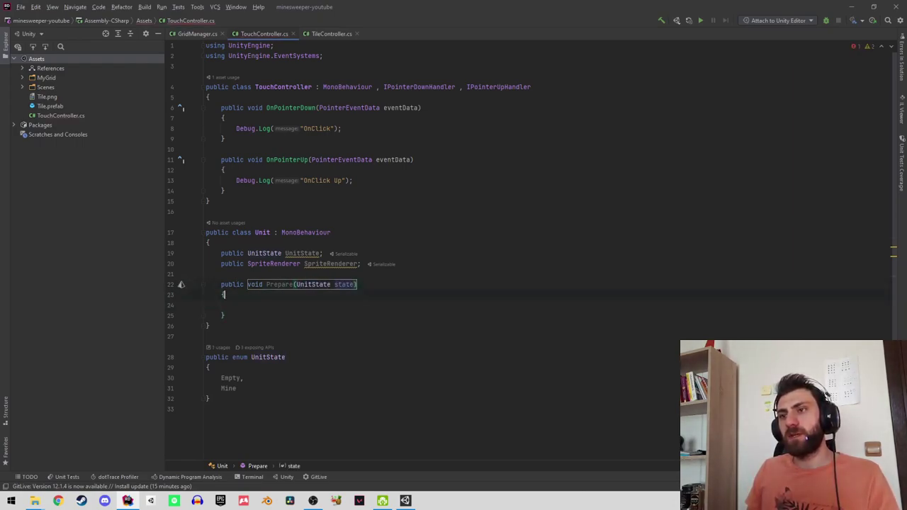
key("Down")
key("Down")
type("uni")
key("Return")
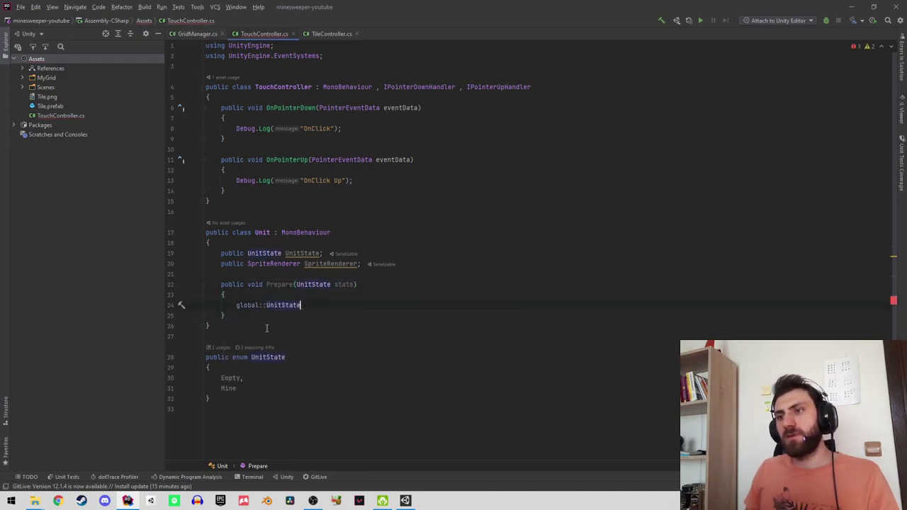
key("ctrl+z")
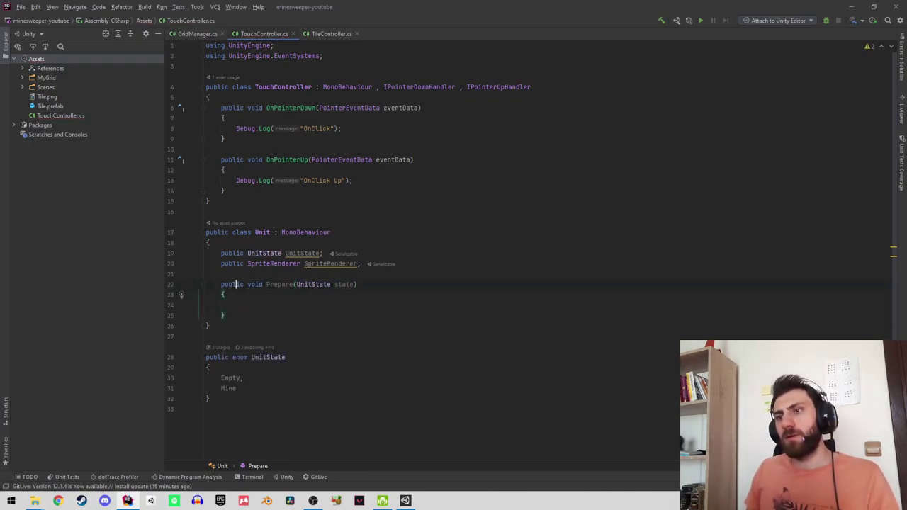
Add a private _unitState field and make the UnitState property return it with '=> _unitState'.
left_click(234, 264)
key("ctrl+d")
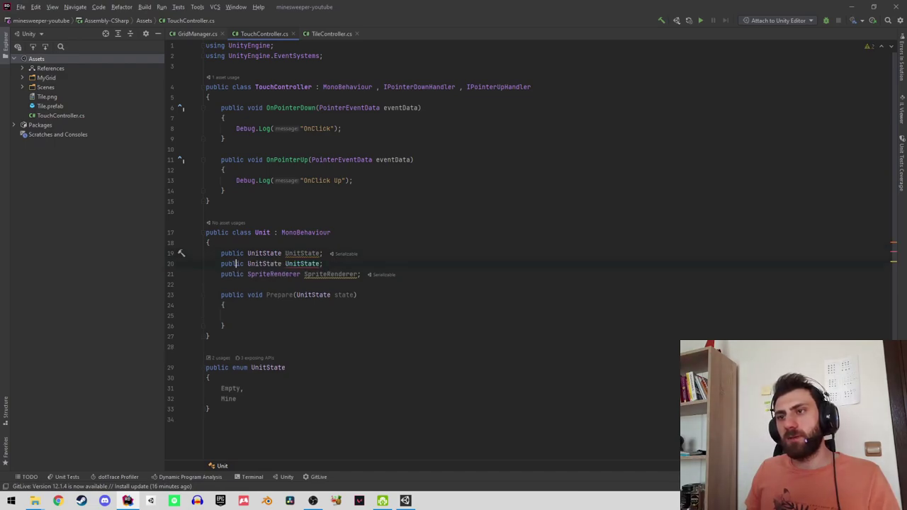
key("ctrl+w")
type("private")
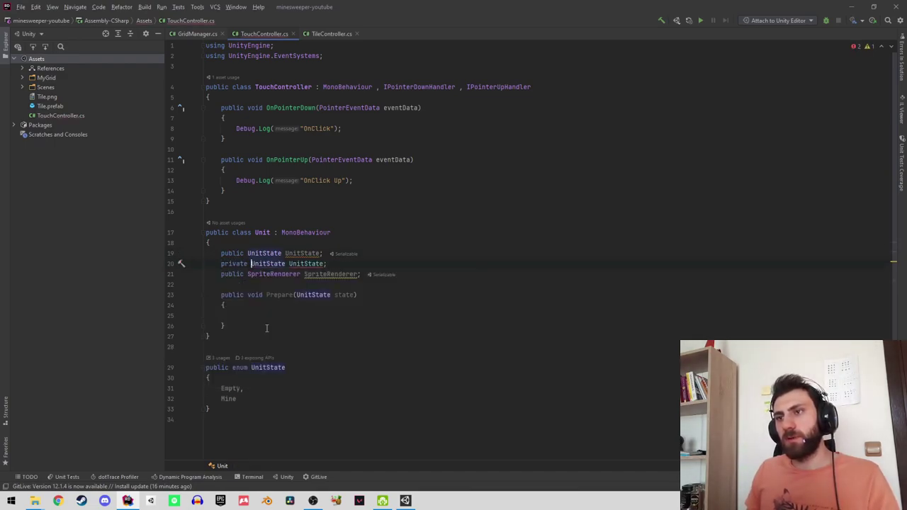
key("Delete")
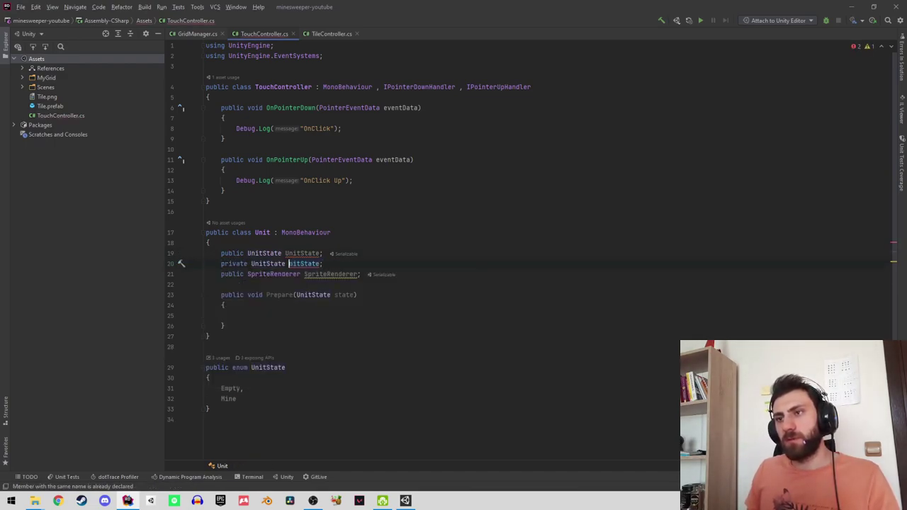
key("alt+Return")
key("Return")
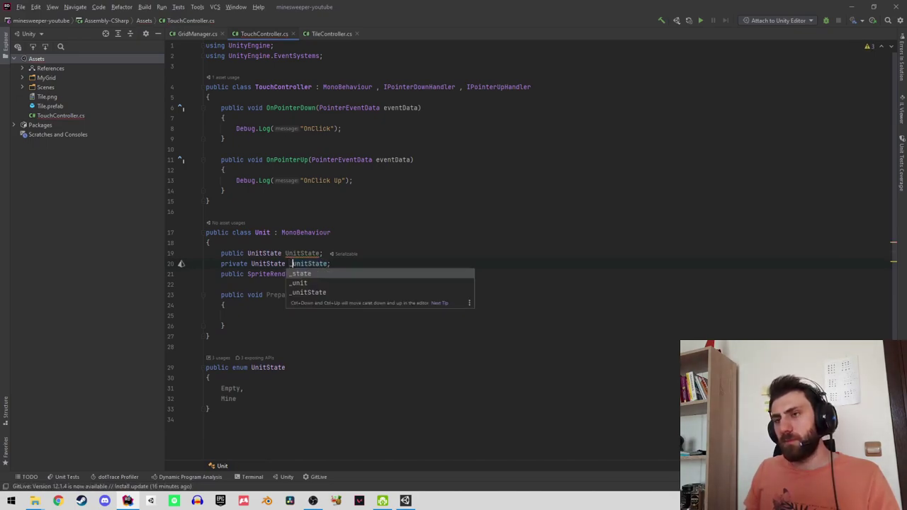
key("Return")
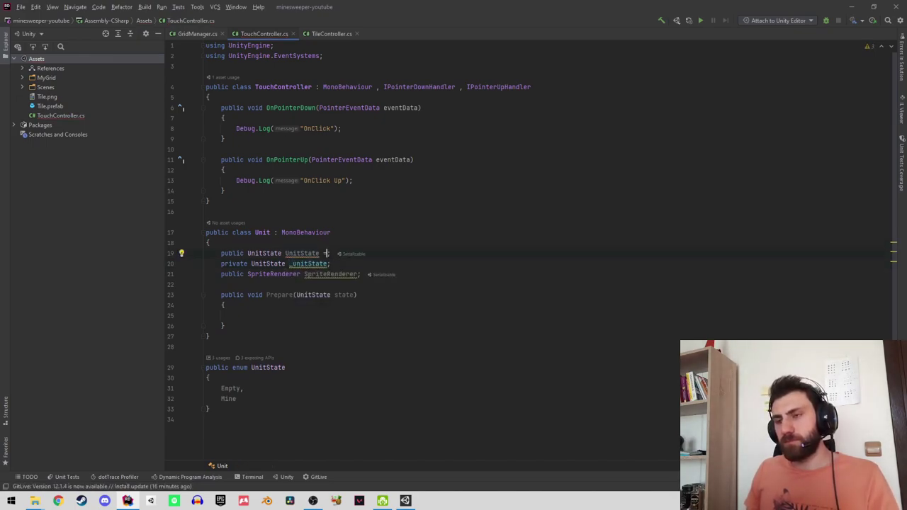
type("=> uni")
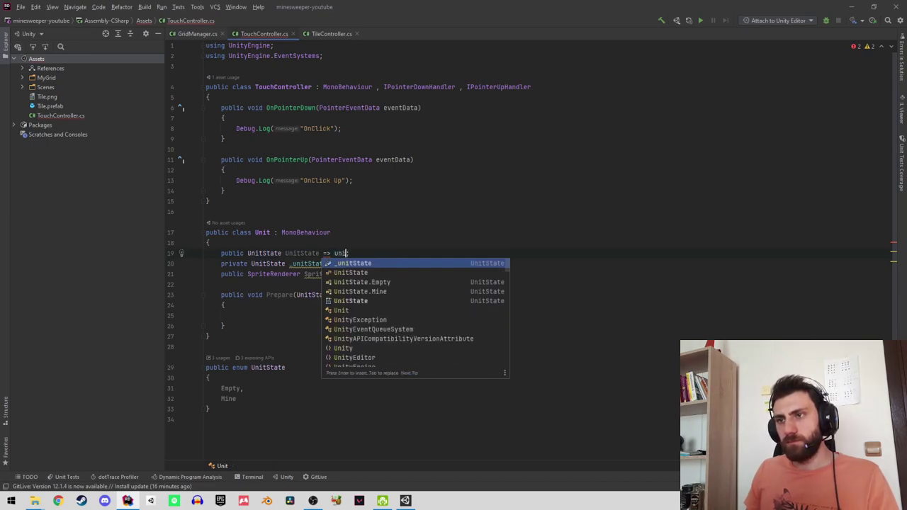
key("Return")
type(";")
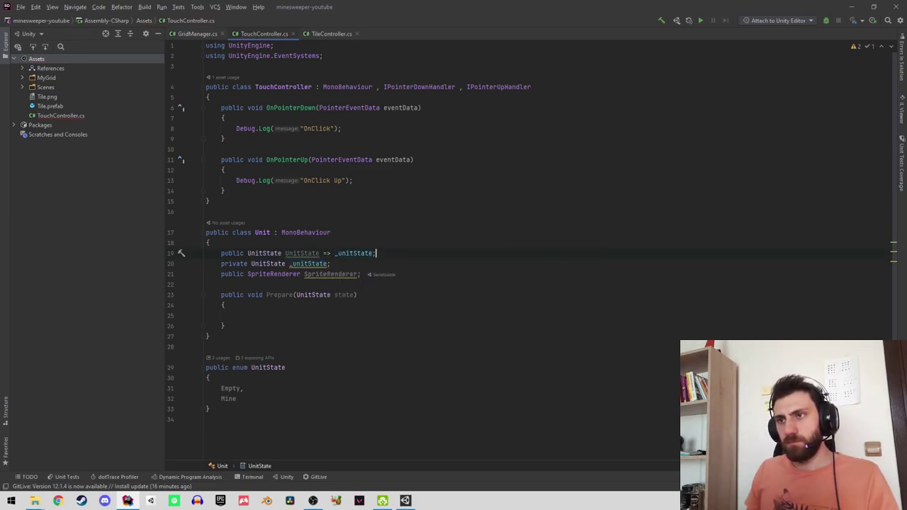
In Prepare's body, assign the parameter with '_unitState = state;'.
left_click(361, 274)
key("Return")
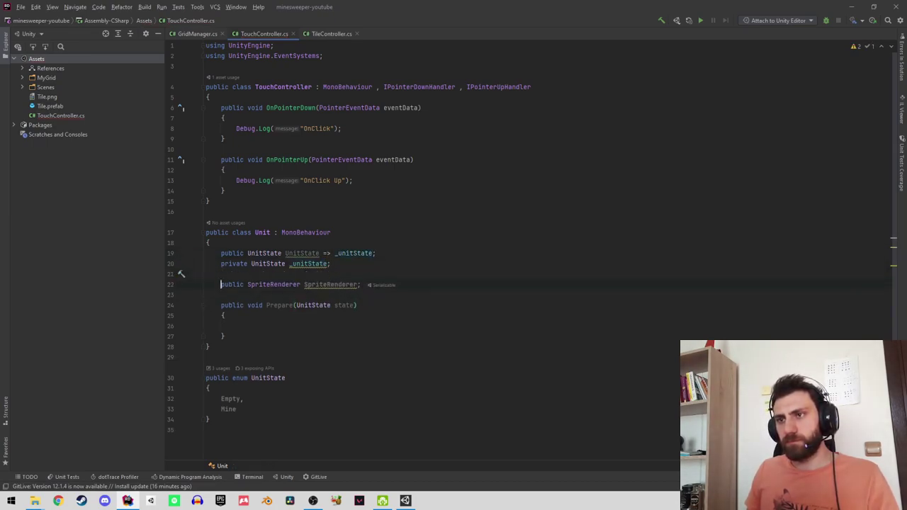
key("Up")
key("Up")
key("Up")
key("Up")
key("Up")
key("Up")
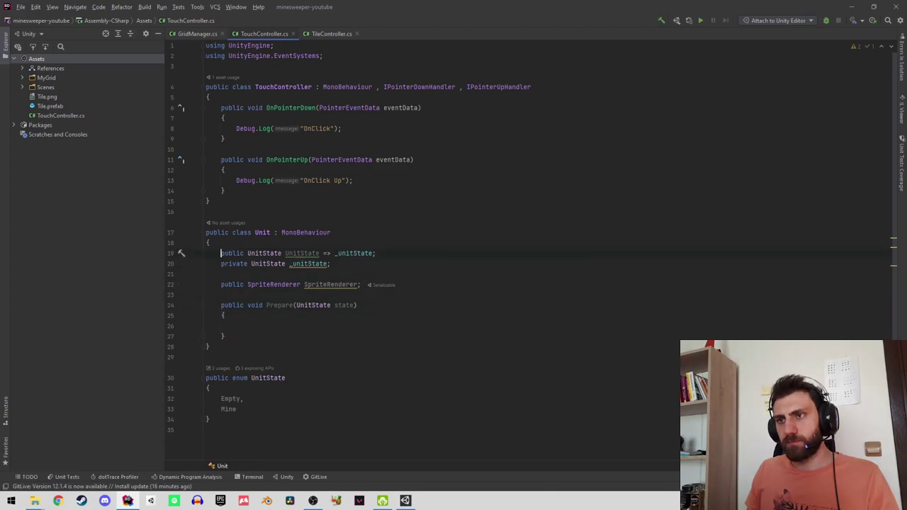
key("Down")
key("Down")
key("Down")
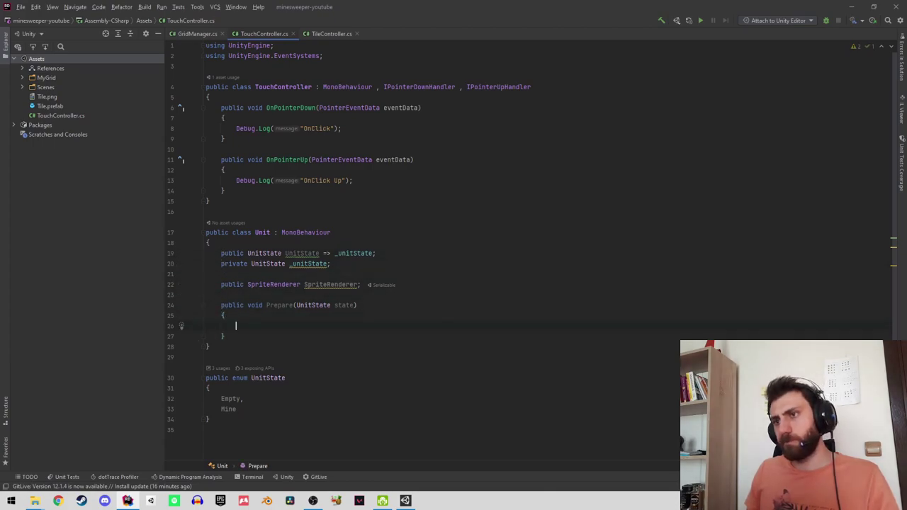
type("_uni")
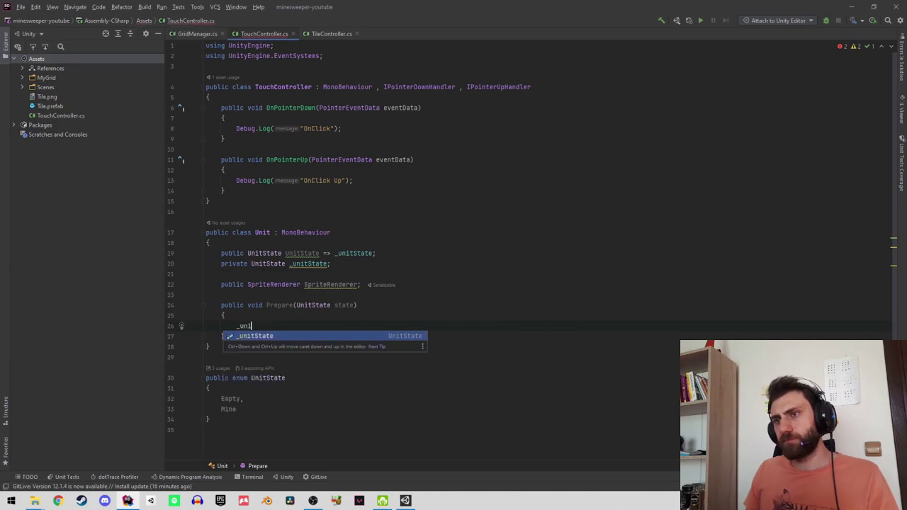
key("Return")
type("= st")
key("Return")
type(";")
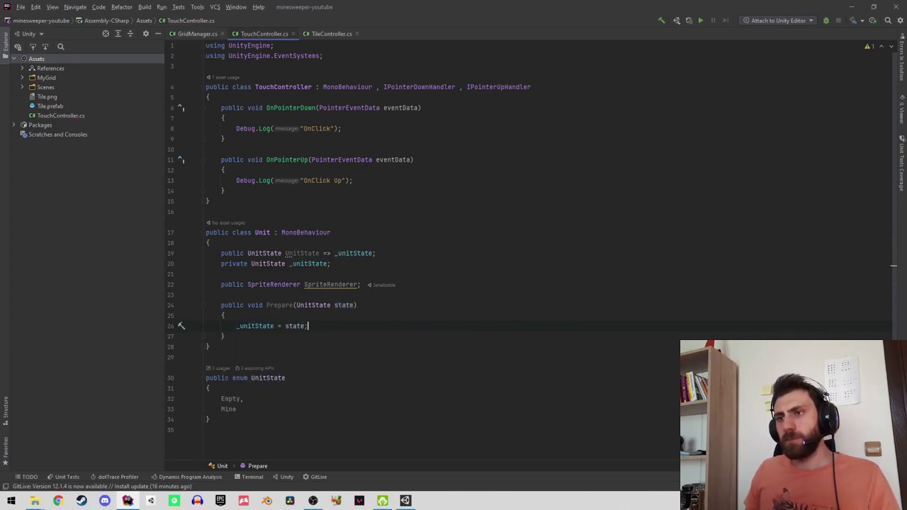
Rename the SpriteRenderer field to mySpriteRenderer.
key("Return")
key("Return")
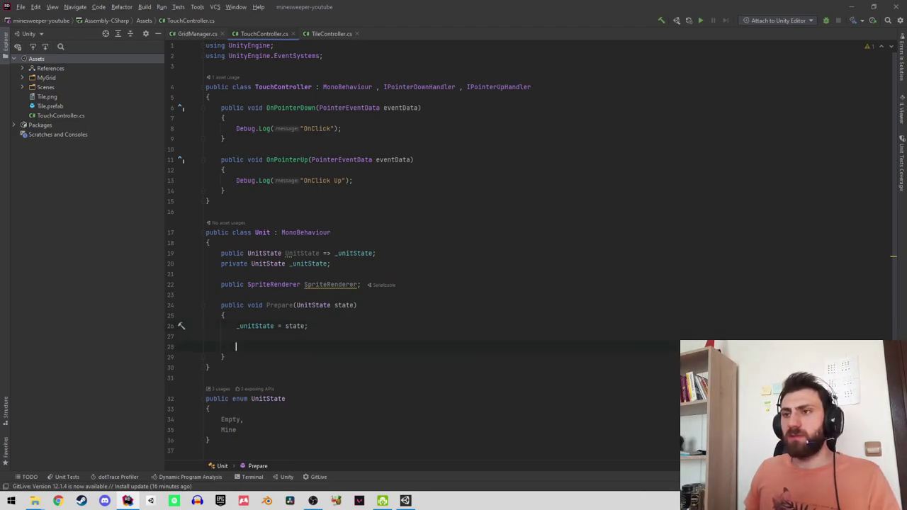
type("sp")
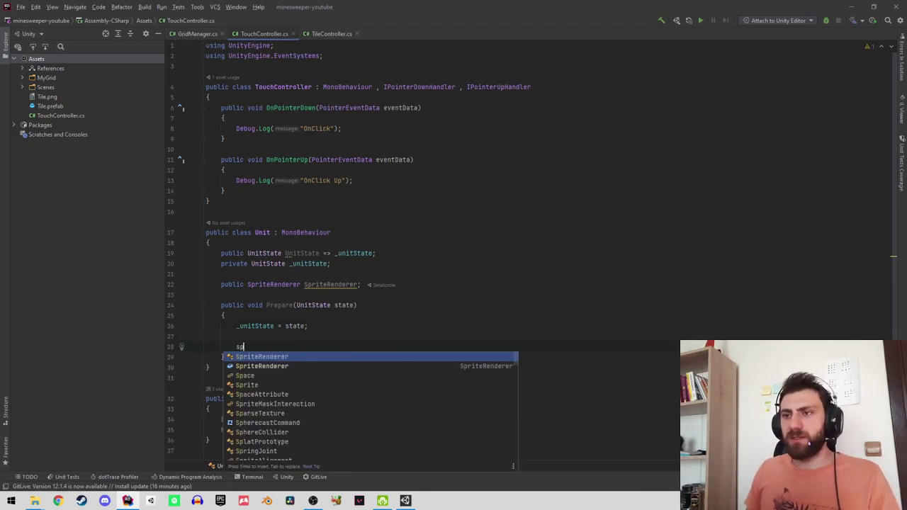
key("Return")
type(".")
key("Escape")
key("ctrl+z")
key("Up")
key("Up")
key("Up")
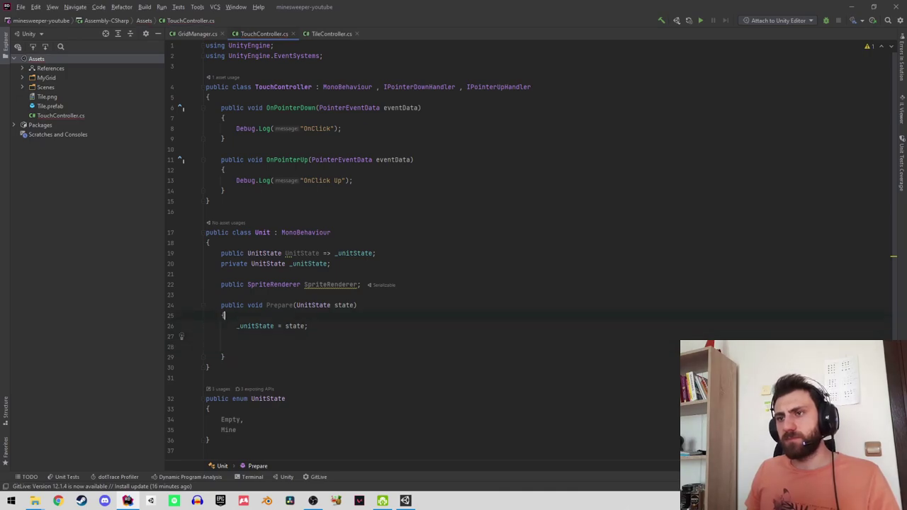
left_click(304, 284)
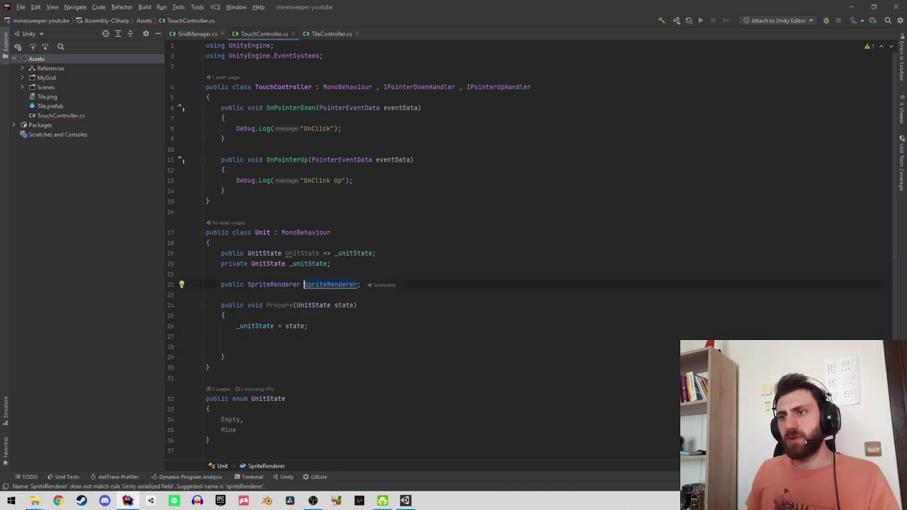
type("my")
left_click(236, 347)
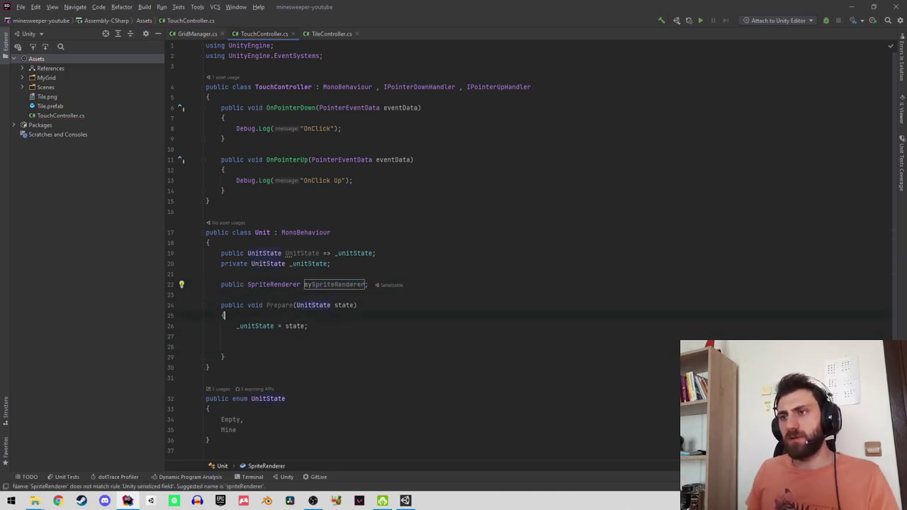
Write 'mySpriteRenderer.color = _unitState == UnitState.Mine ? Color.red : Color.white;' in Prepare.
type("my")
key("Return")
type(".co")
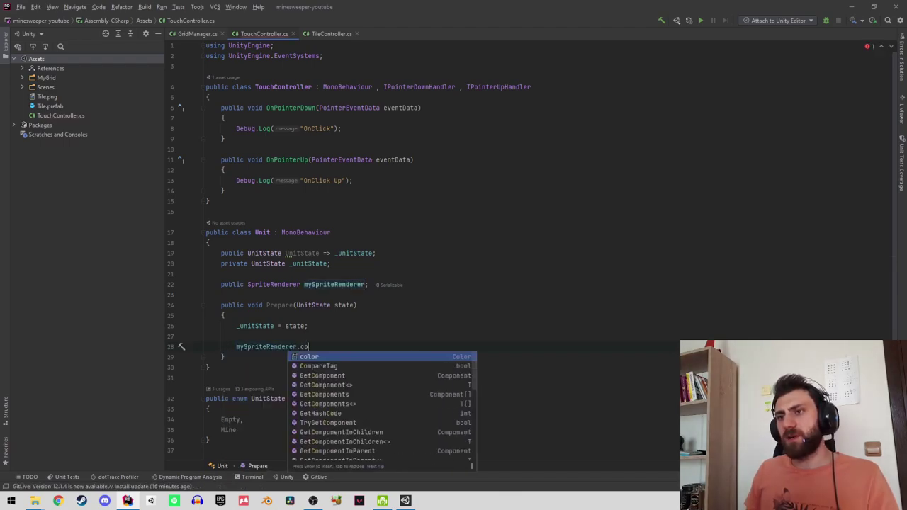
type("lor = ")
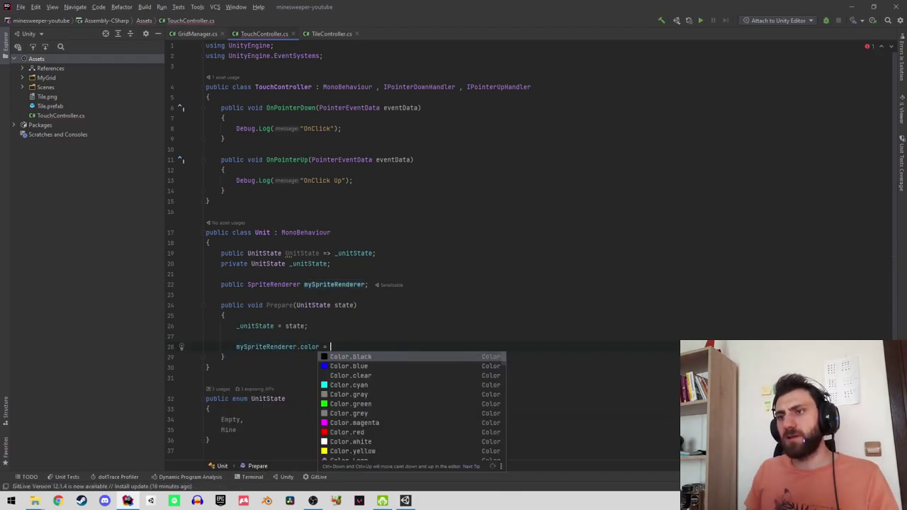
type("_u")
key("Return")
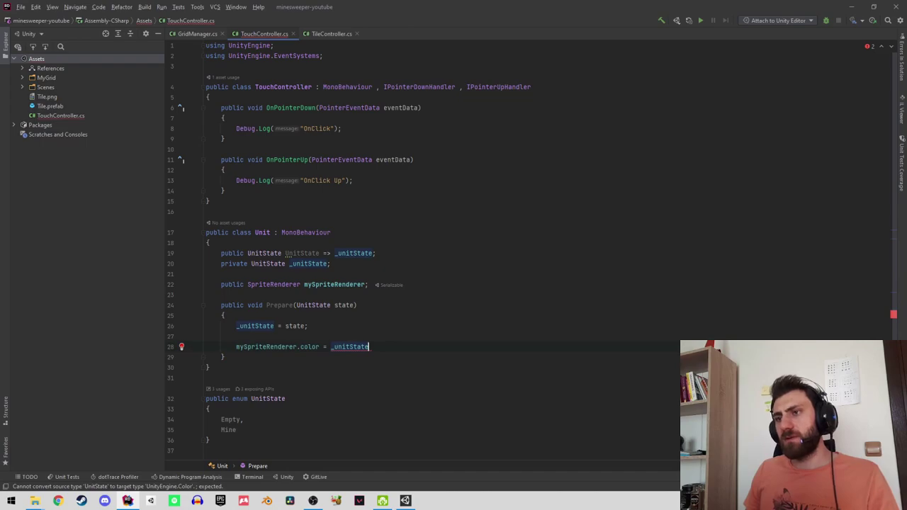
type(" ==")
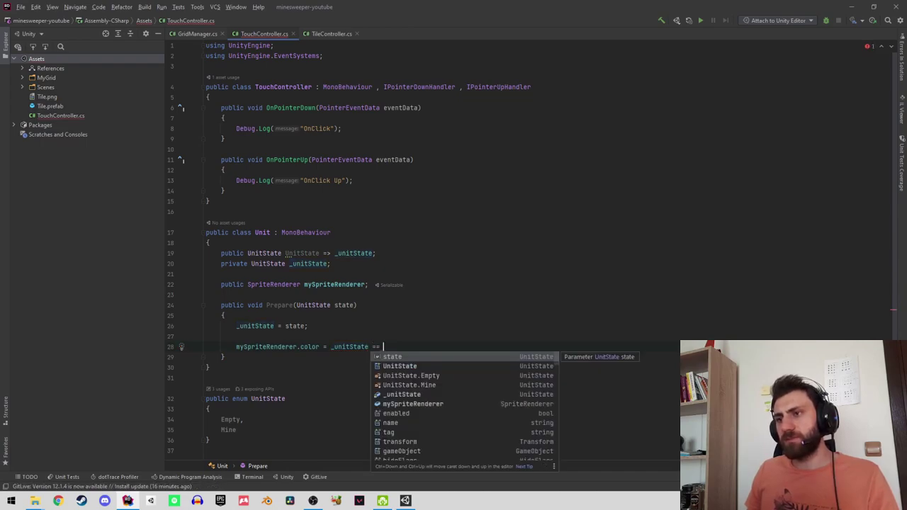
key("Down")
key("Down")
key("Down")
key("Return")
type("?")
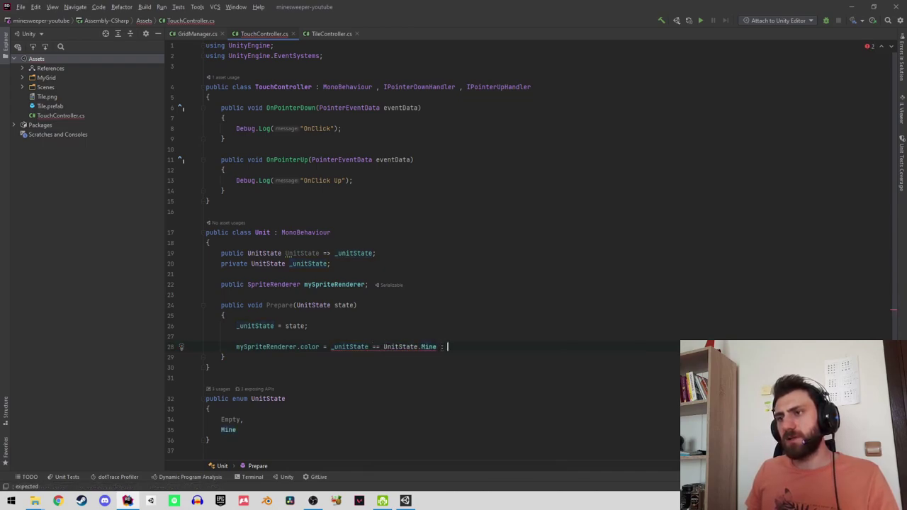
key("Escape")
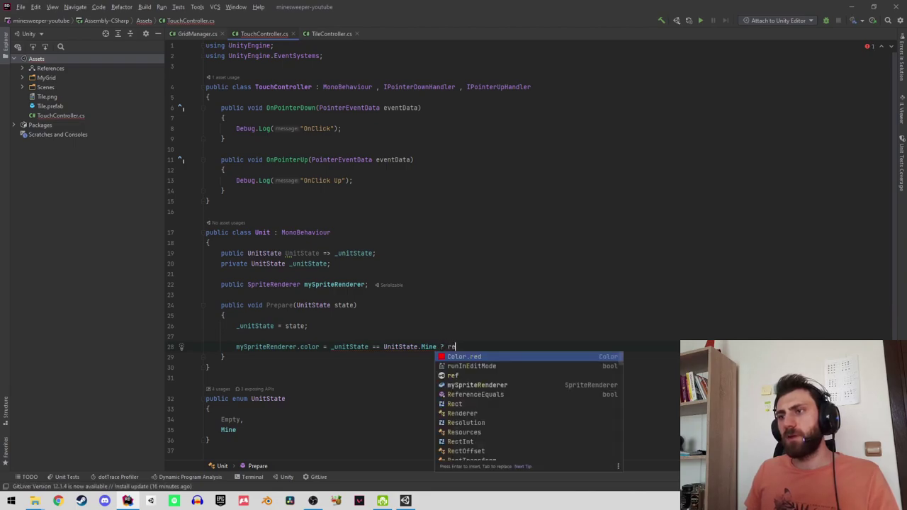
type("Color.red : w")
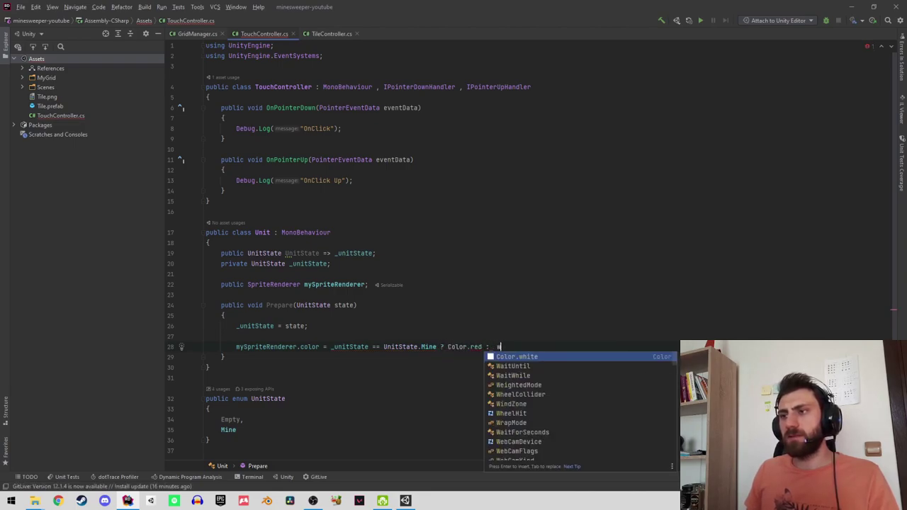
key("Return")
type(";")
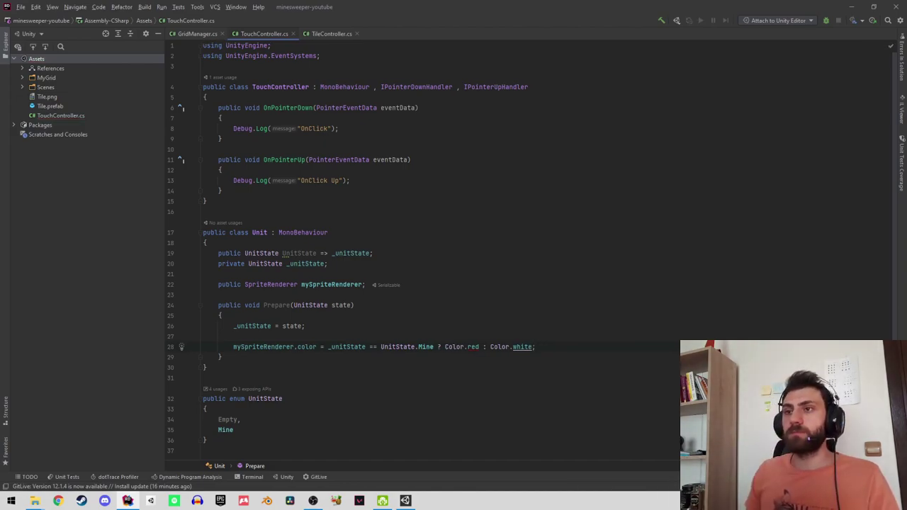
Move the Unit class from TouchController.cs into its own Unit.cs file.
key("Up")
key("Up")
key("Up")
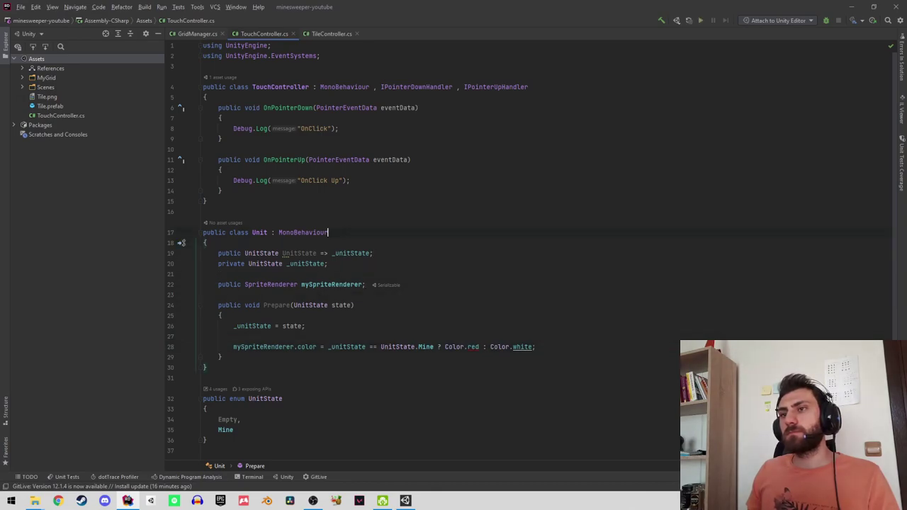
key("Up")
key("Up")
key("Down")
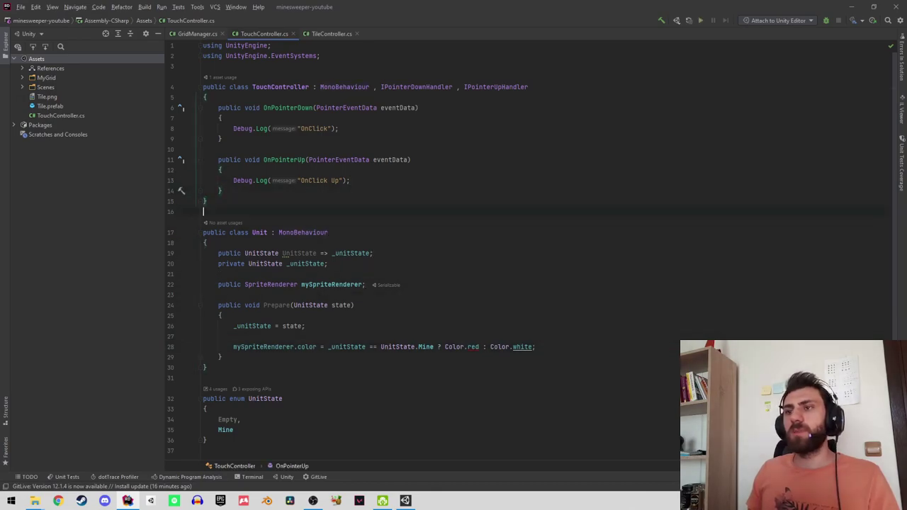
key("Down")
key("ctrl+Right")
key("ctrl+Right")
key("ctrl+Right")
key("alt+Return")
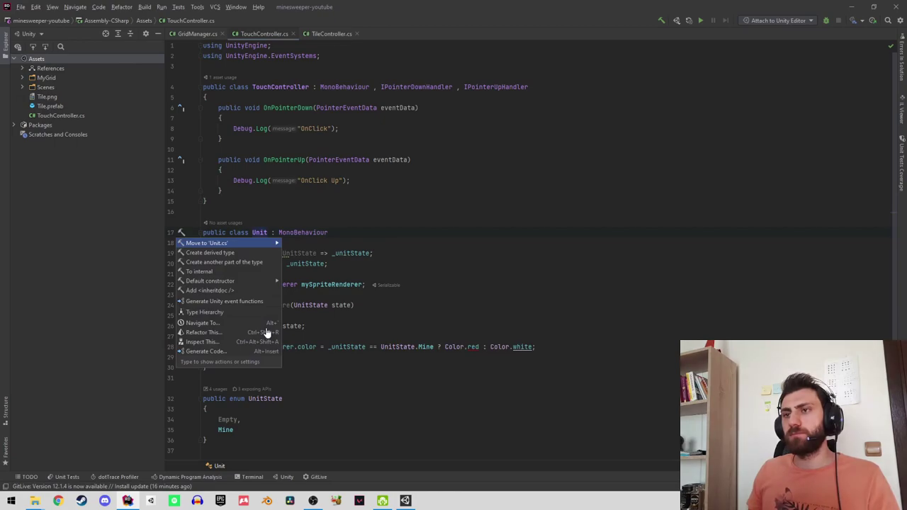
key("Return")
Move the UnitState enum into UnitState.cs, then switch to Unity to reload scripts.
key("ctrl+Tab")
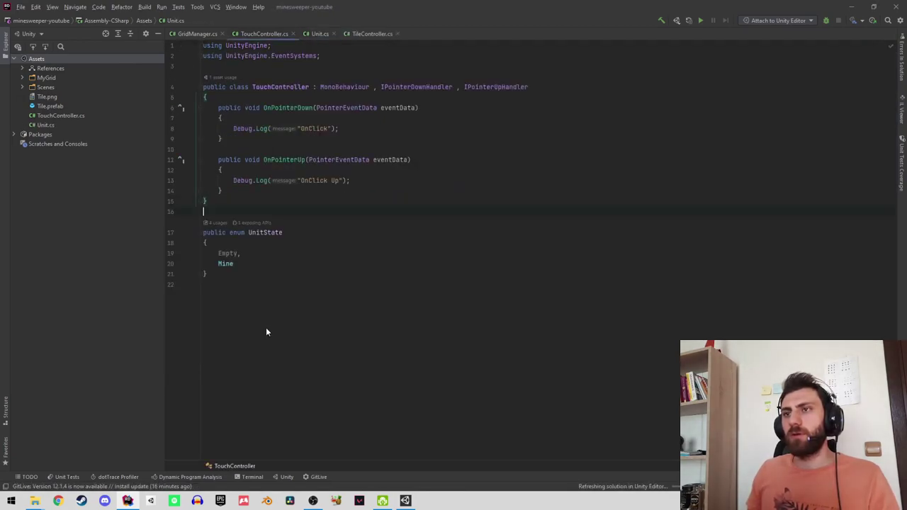
key("Down")
key("Down")
key("ctrl+Right")
key("ctrl+Right")
key("alt+Return")
key("Return")
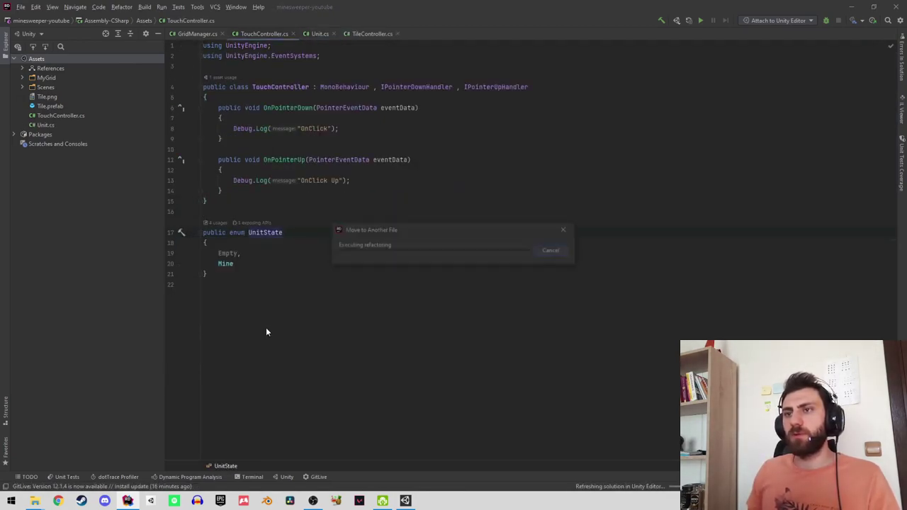
key("alt+Tab")
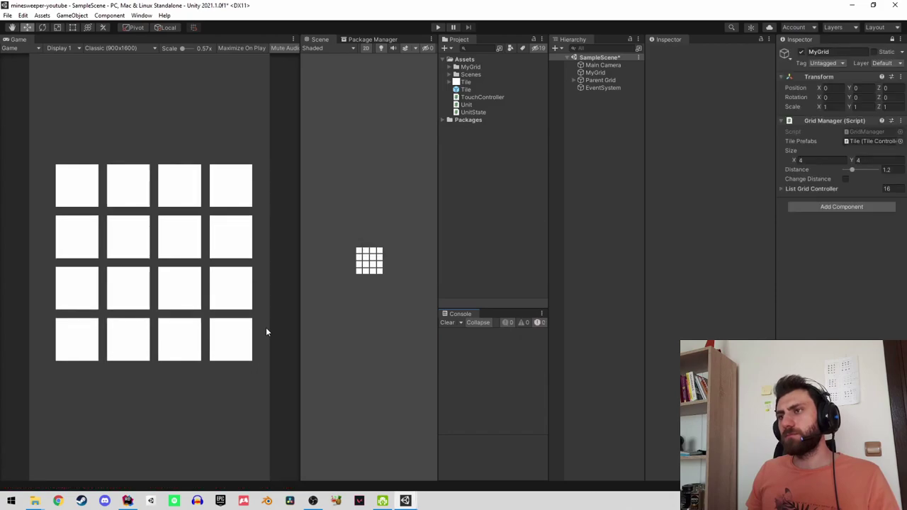
Add the Unit script to the Tile prefab and assign its own Sprite Renderer to My Sprite Renderer.
left_click(466, 90)
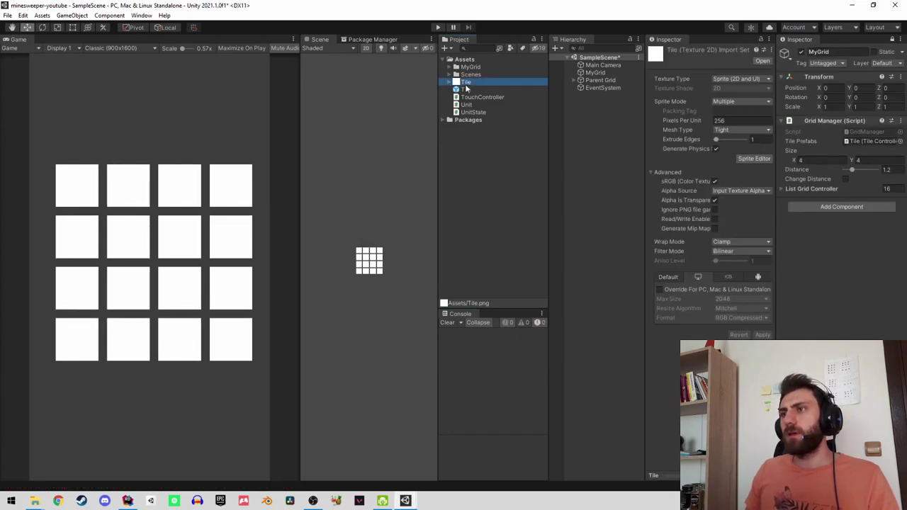
left_click(676, 303)
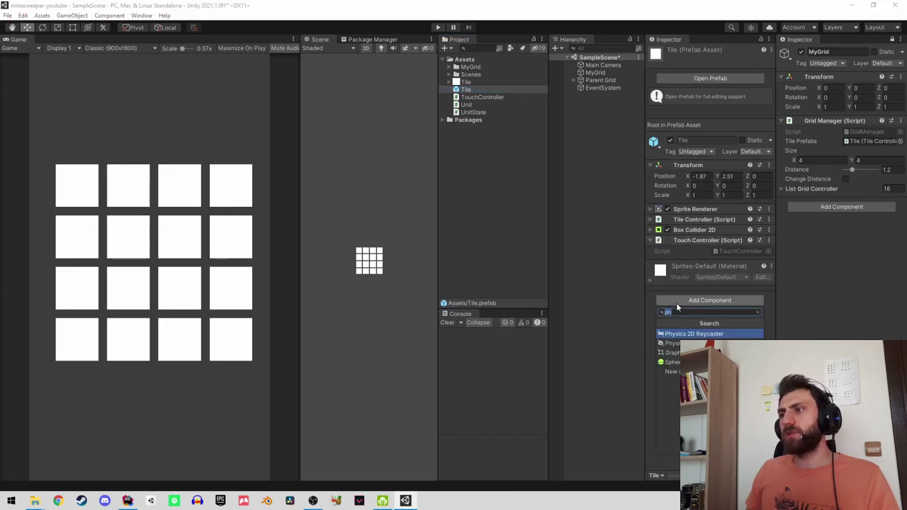
type("unit")
key("Return")
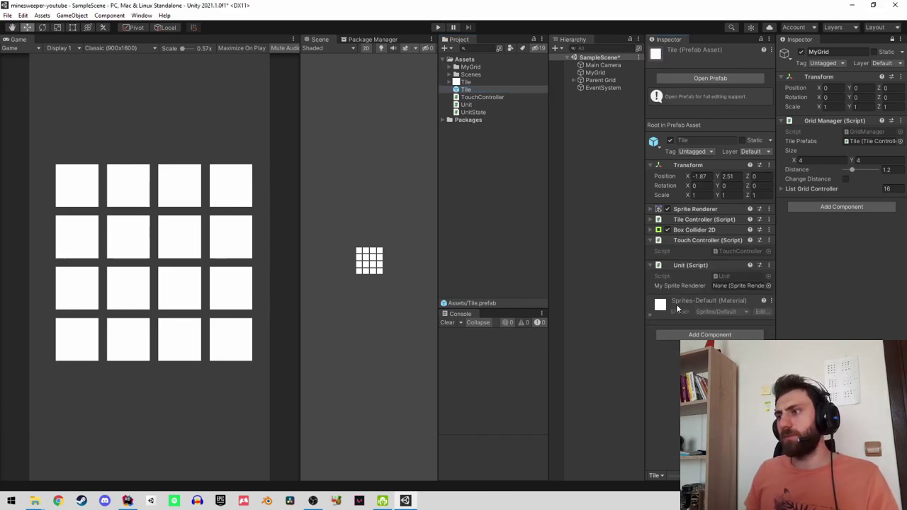
left_click_drag(695, 209, 727, 291)
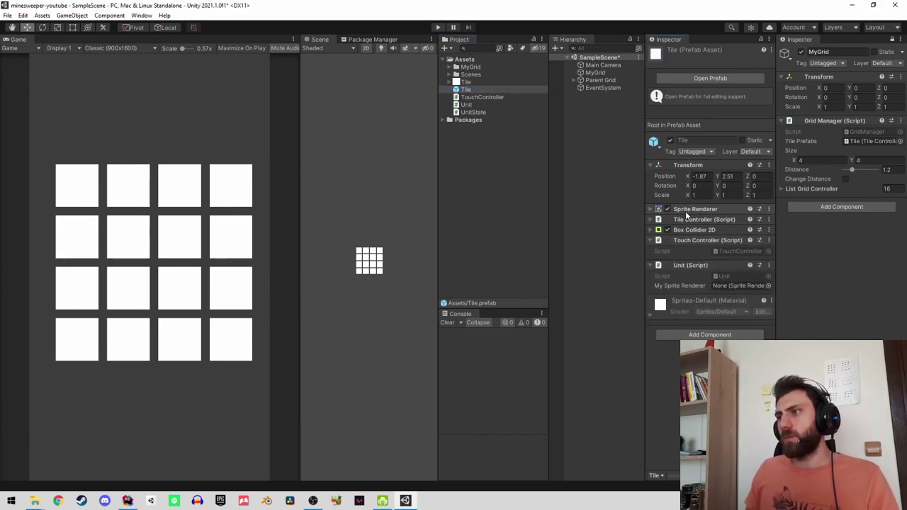
left_click(714, 334)
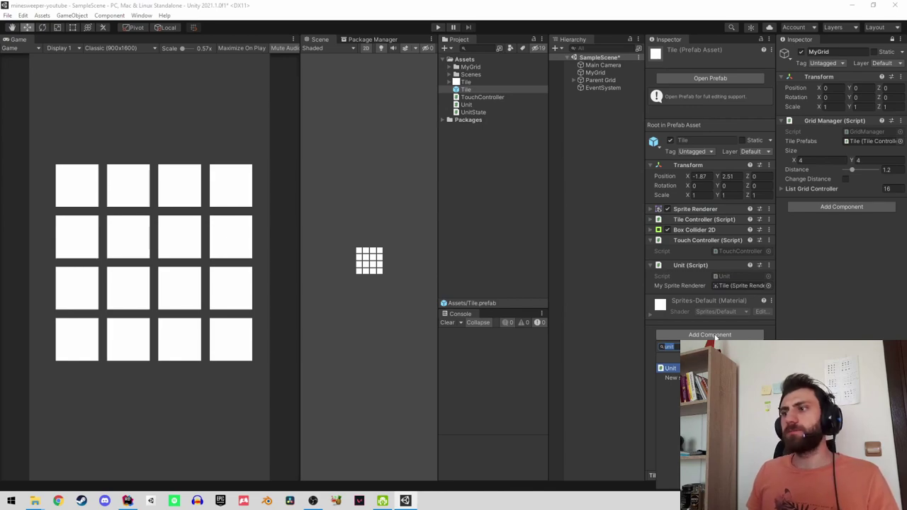
left_click(637, 368)
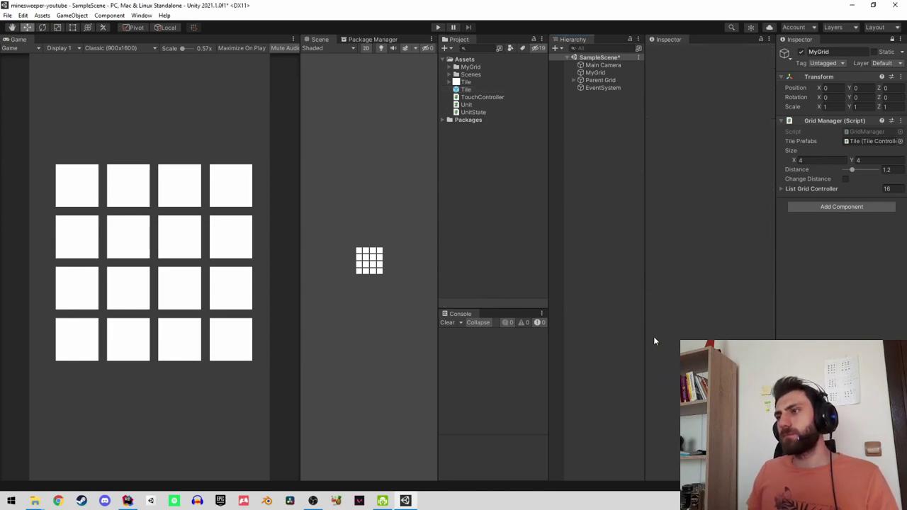
left_click(585, 81)
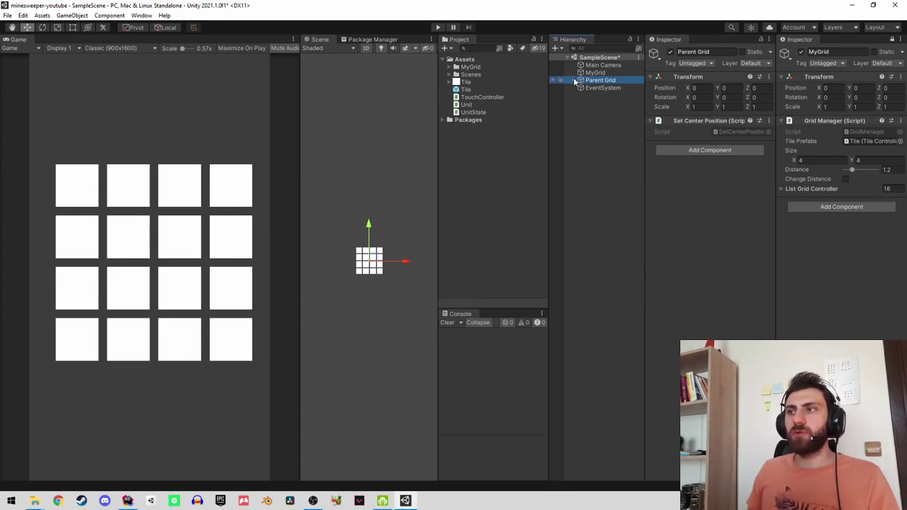
Declare a GameManager : MonoBehaviour class with 'public static GameManager Instance { get; private set; }' on one line.
left_click(128, 500)
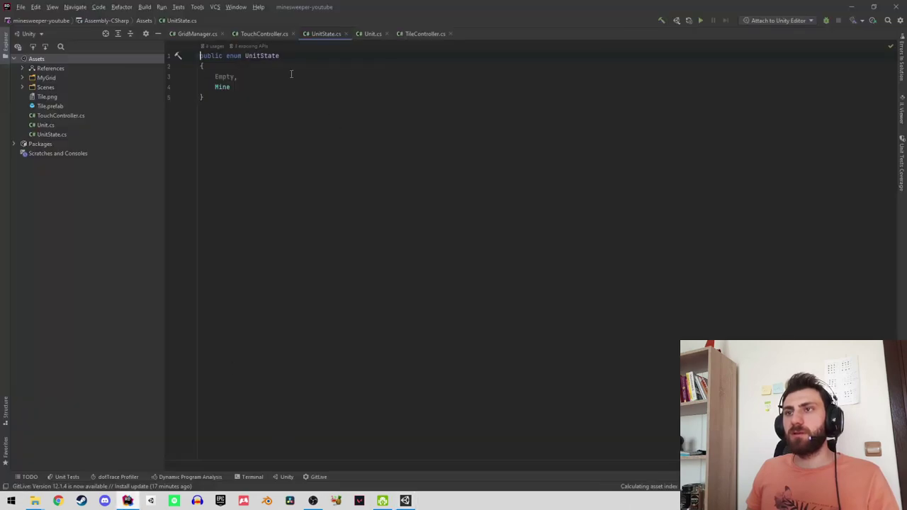
type("public")
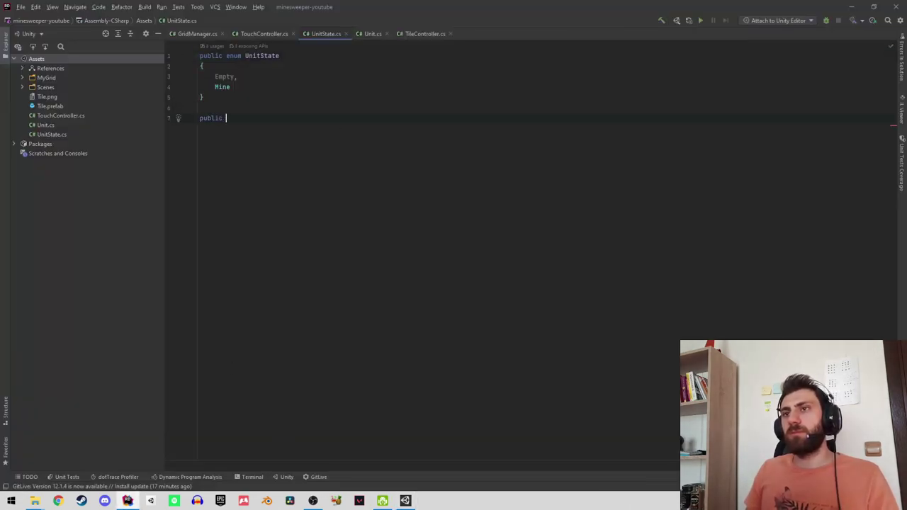
type(" class GameM")
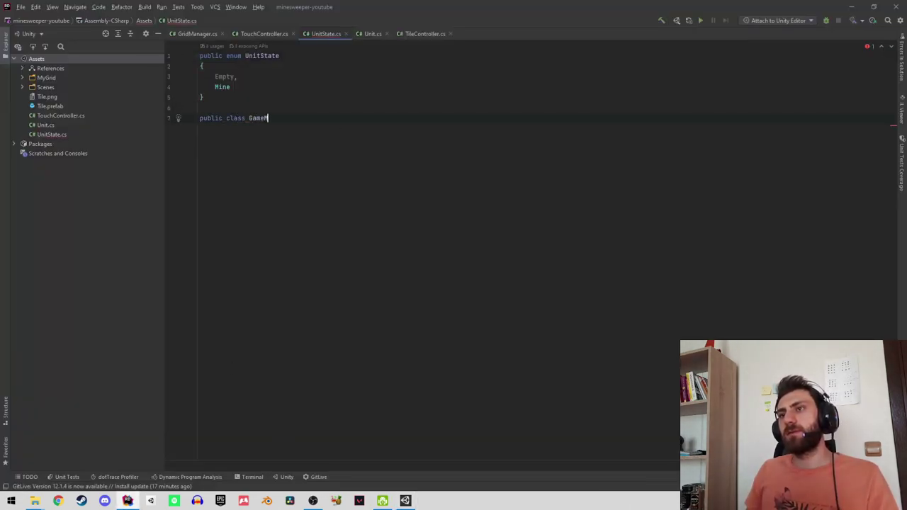
type("anager : Mo")
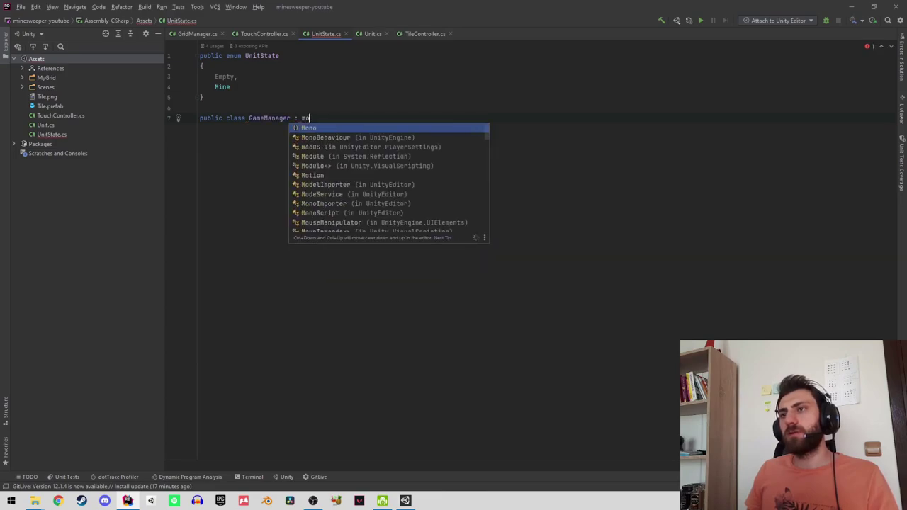
type("noB")
key("Return")
key("Return")
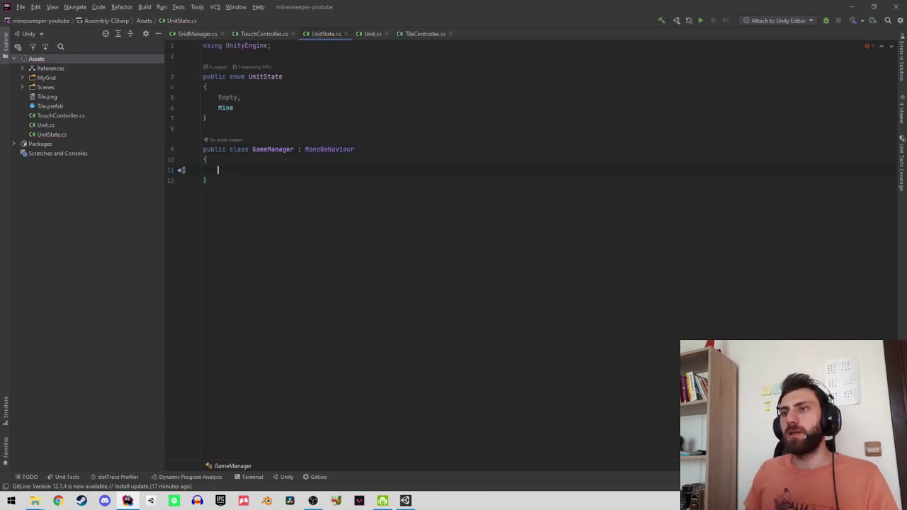
type("public ")
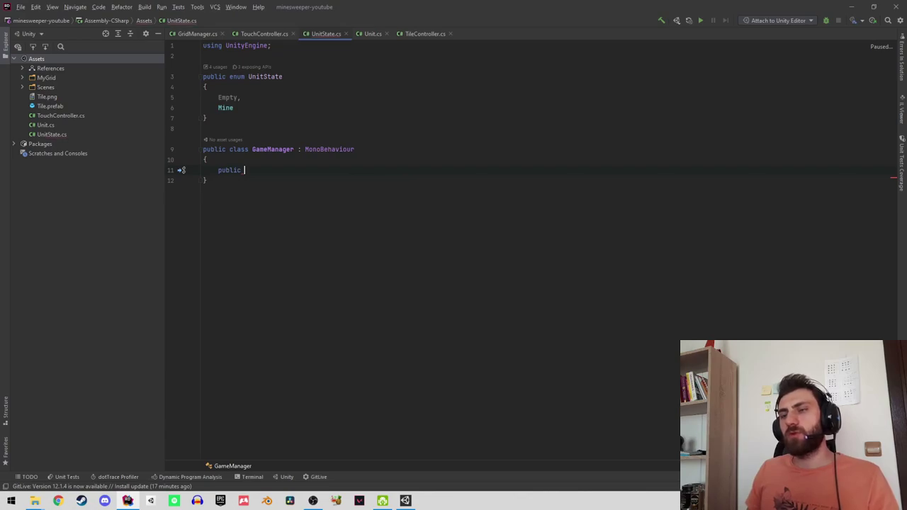
type("static ")
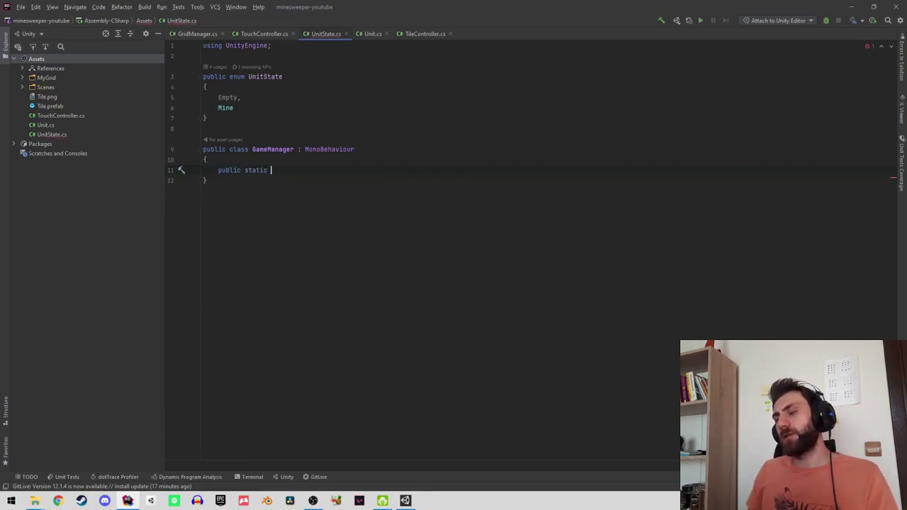
type("Game")
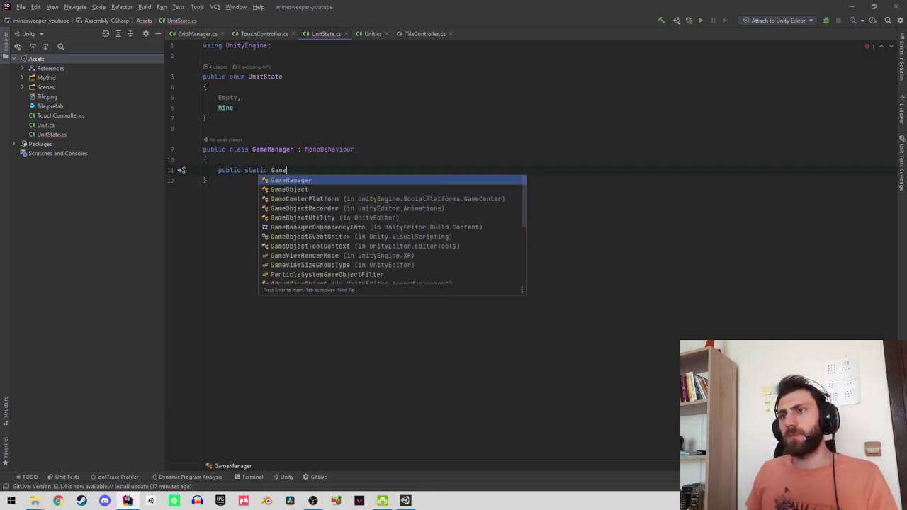
key("Return")
type("Inst")
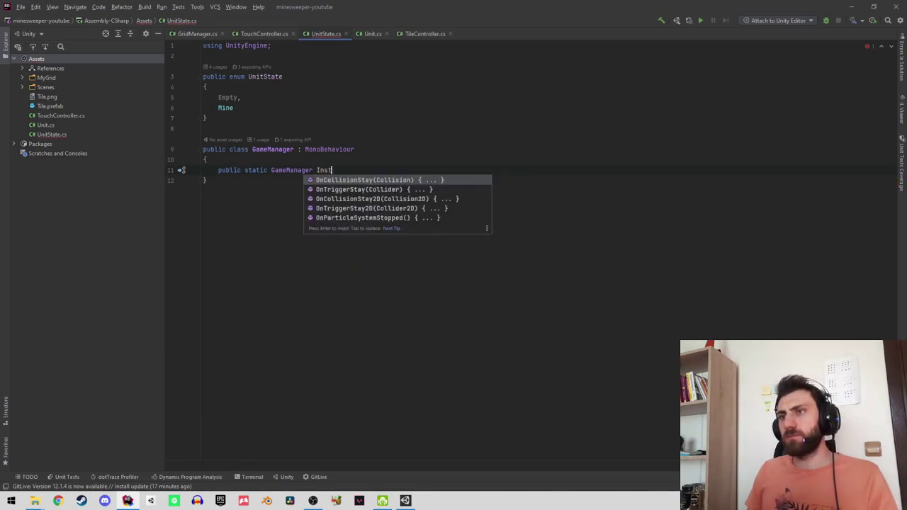
type("ance { g")
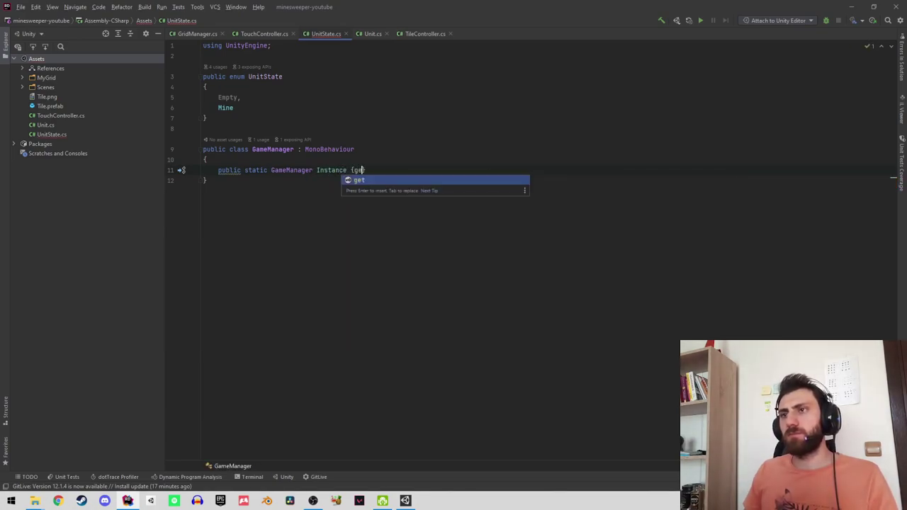
type("et;pri")
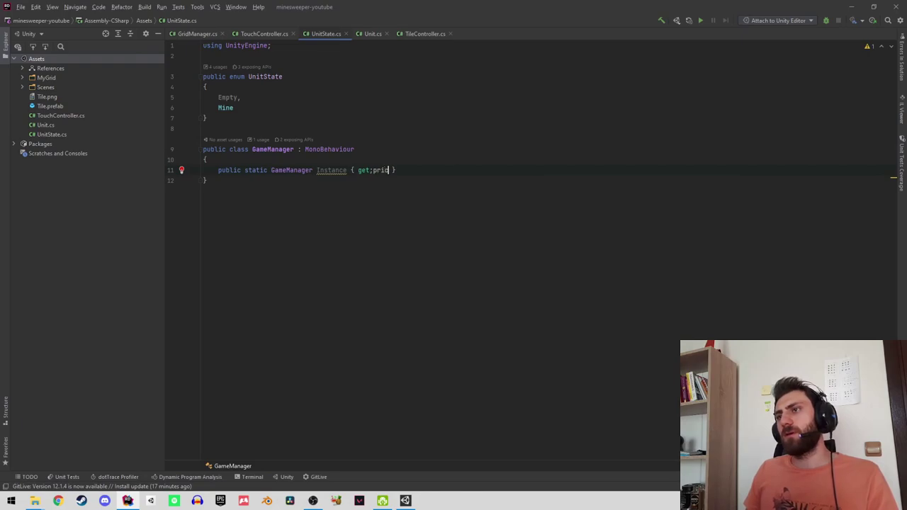
type(";")
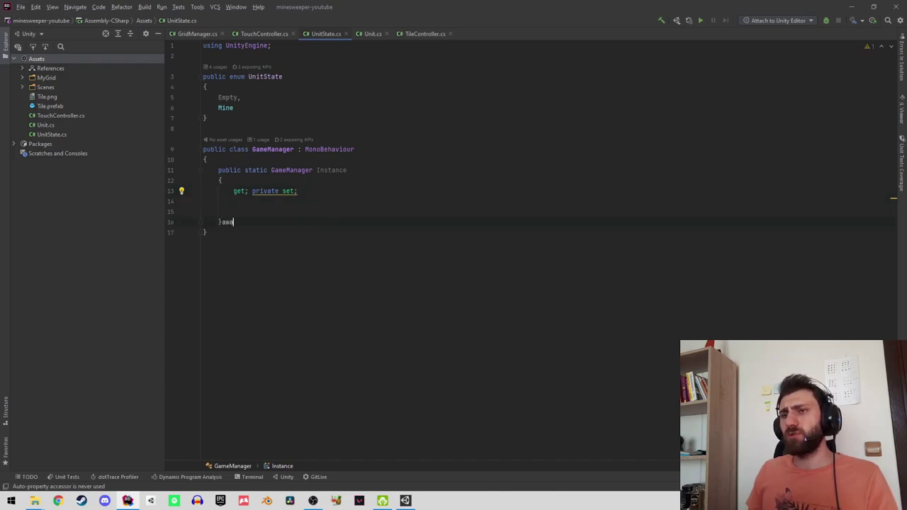
key("Return")
key("Return")
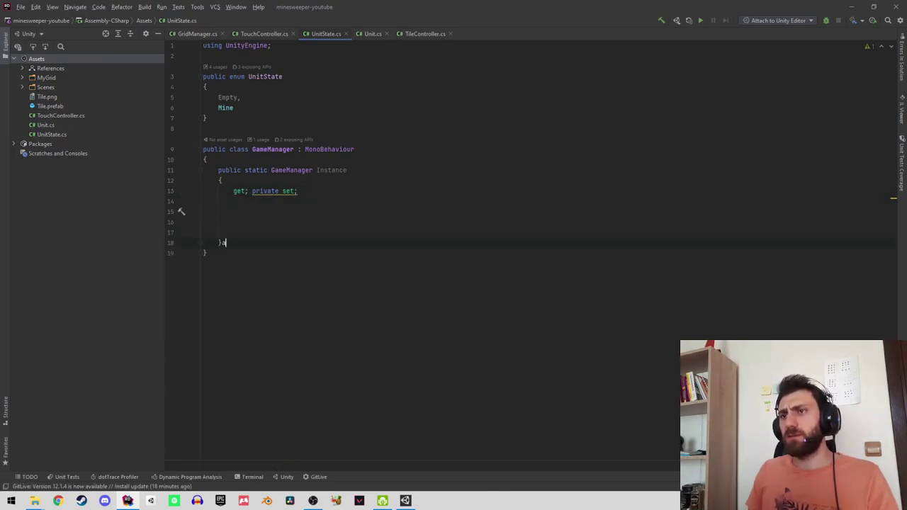
key("BackSpace")
key("BackSpace")
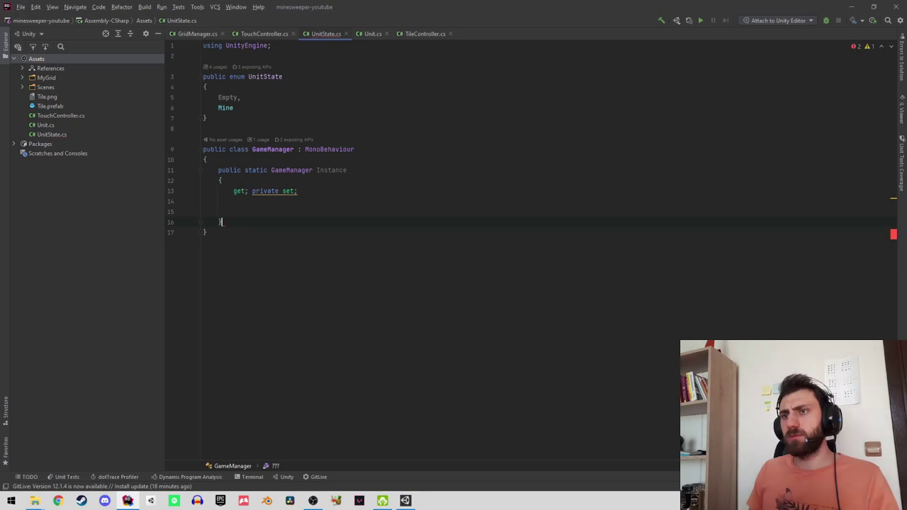
key("BackSpace")
key("BackSpace")
key("ctrl+alt+l")
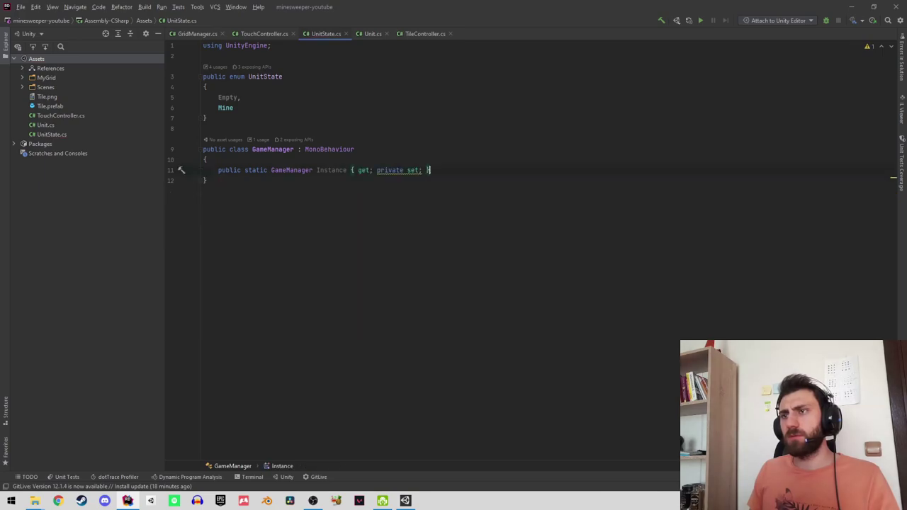
Add an Awake method that sets 'Instance = this;'.
type("awa")
key("Return")
key("BackSpace")
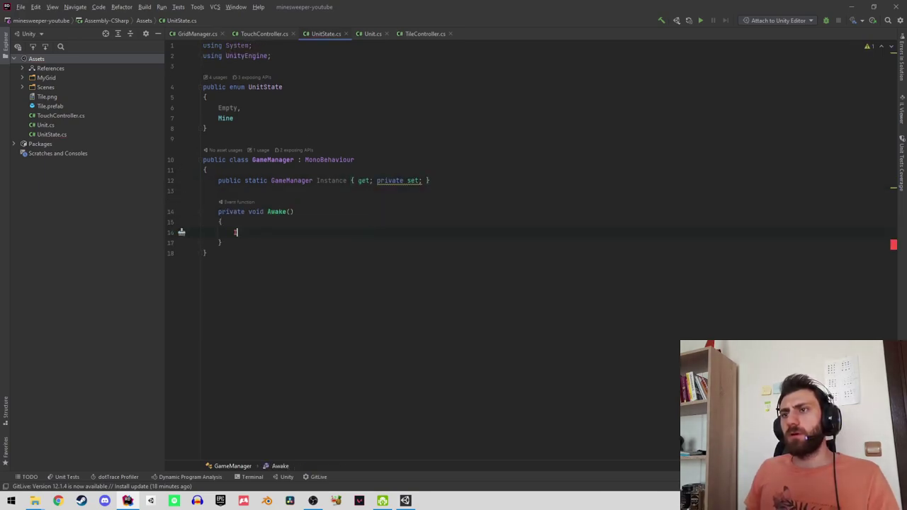
type("Instance = this;")
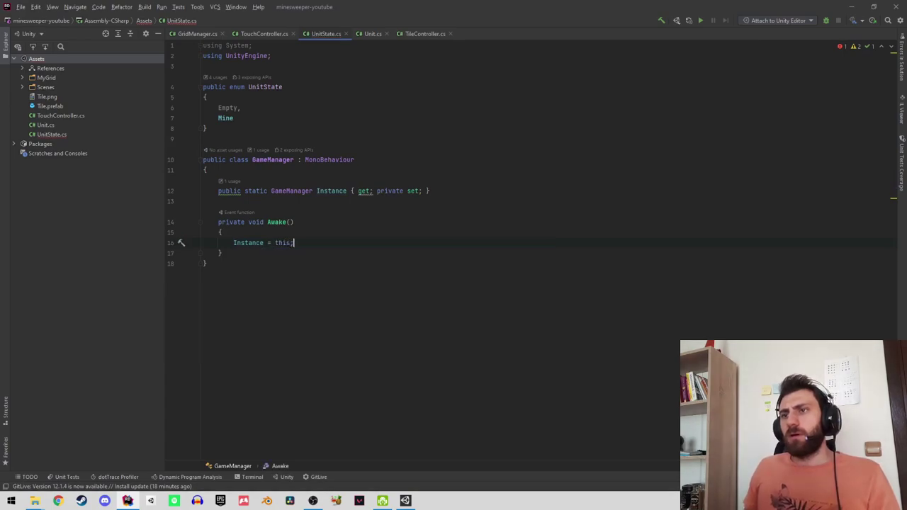
key("Down")
key("End")
key("Return")
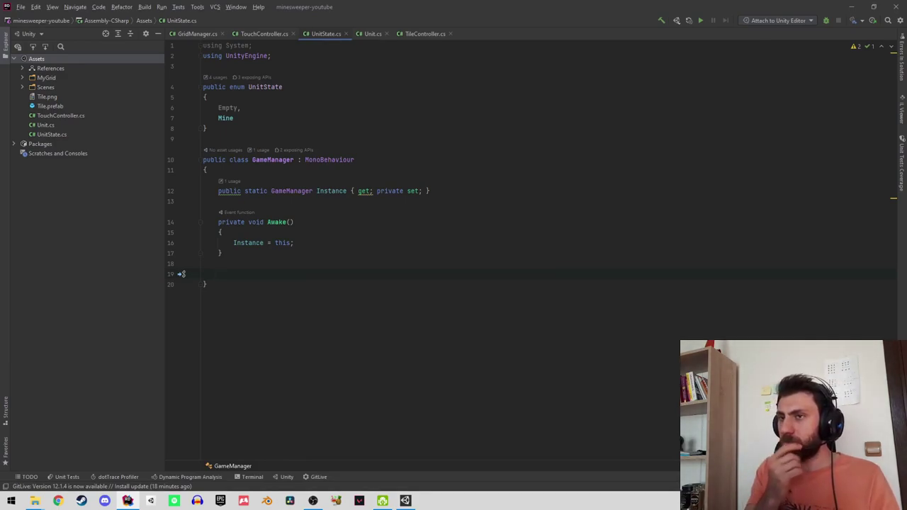
Add a Start method and a private 'List<Unit> _listUnit = new List<Unit>();' field.
type("s")
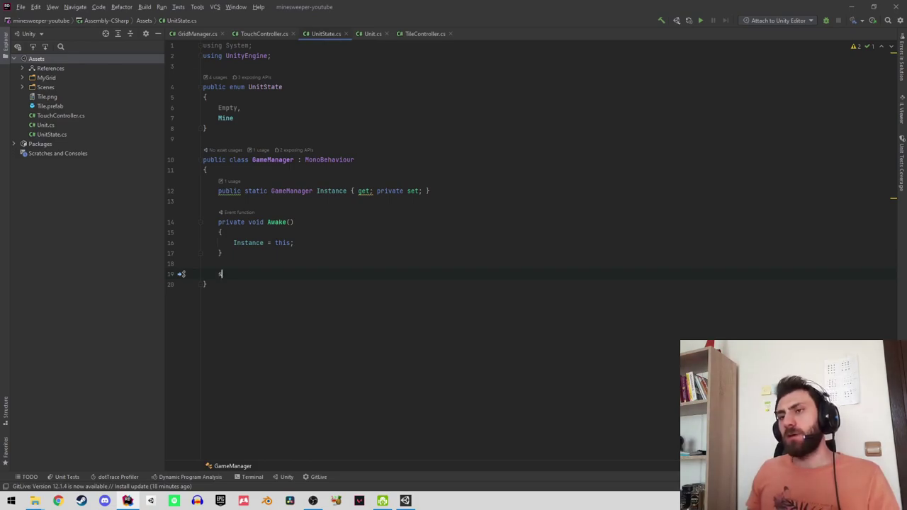
type("tar")
key("Return")
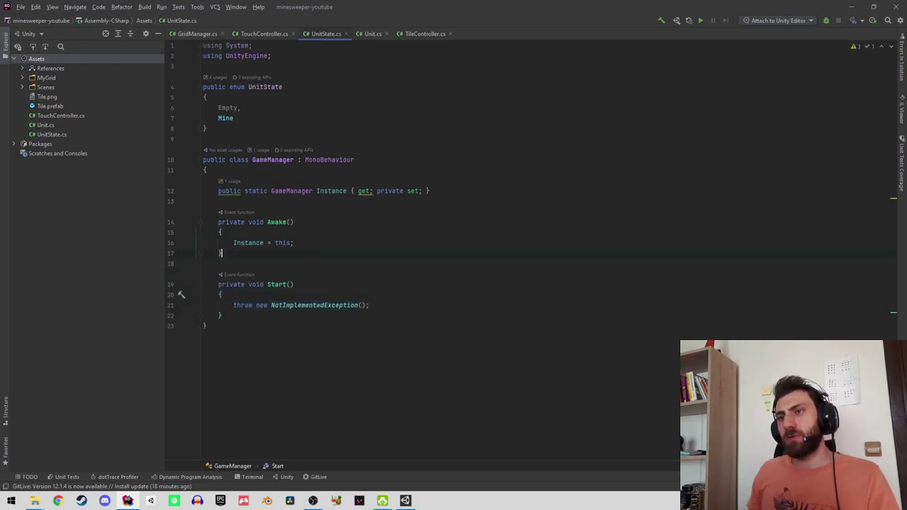
key("Return")
key("Return")
key("Up")
type("List")
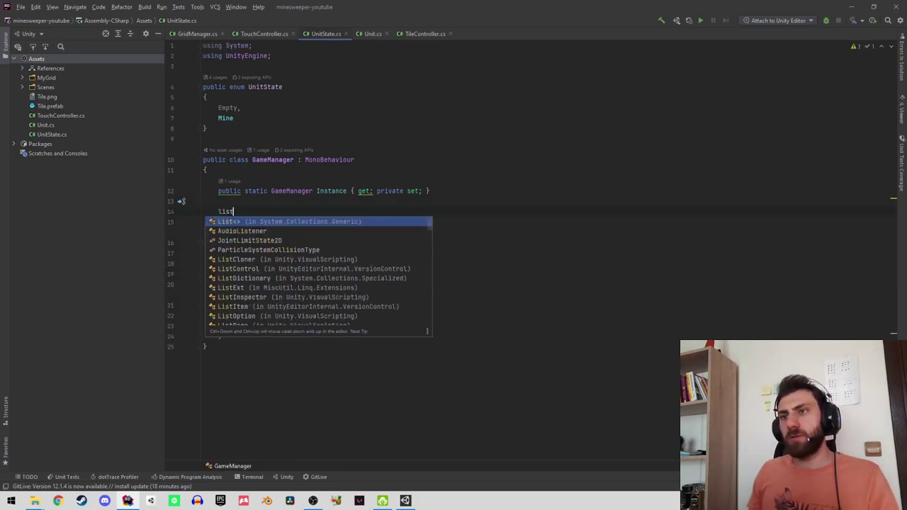
key("Return")
type("Uni")
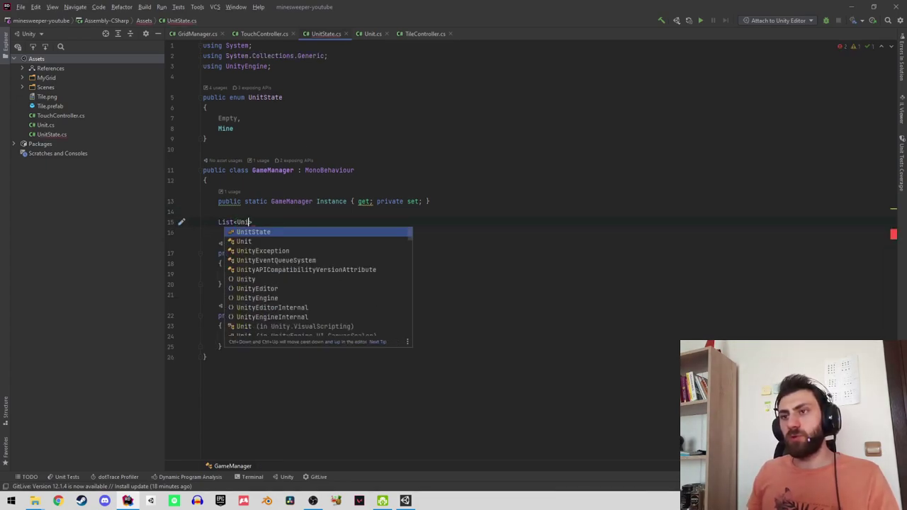
type("t")
key("Return")
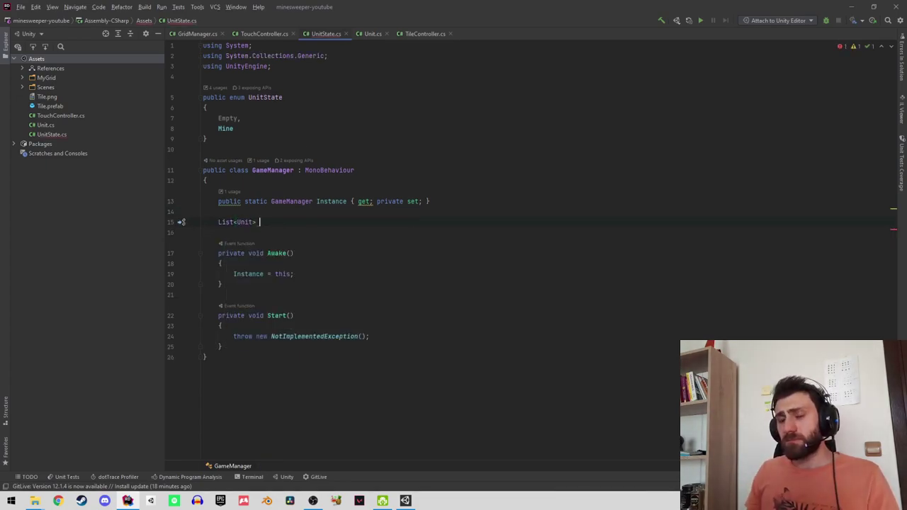
key("Escape")
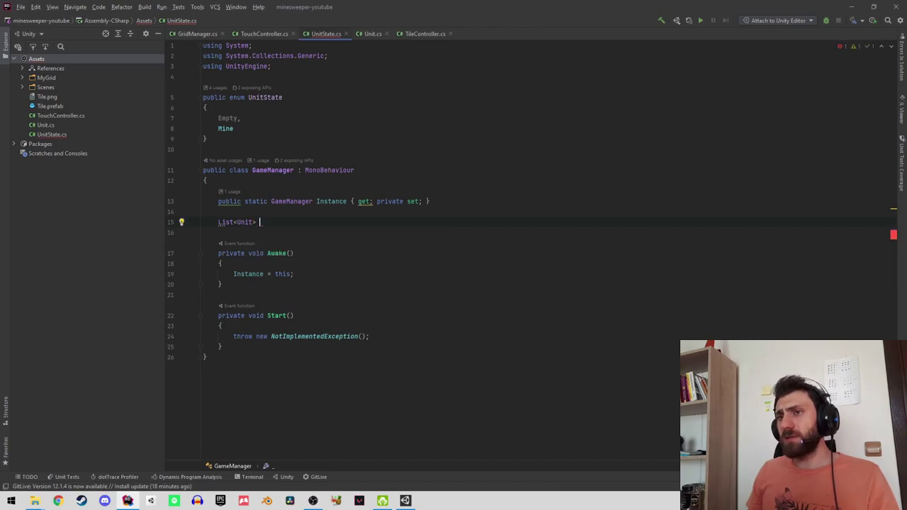
type("_list")
key("Escape")
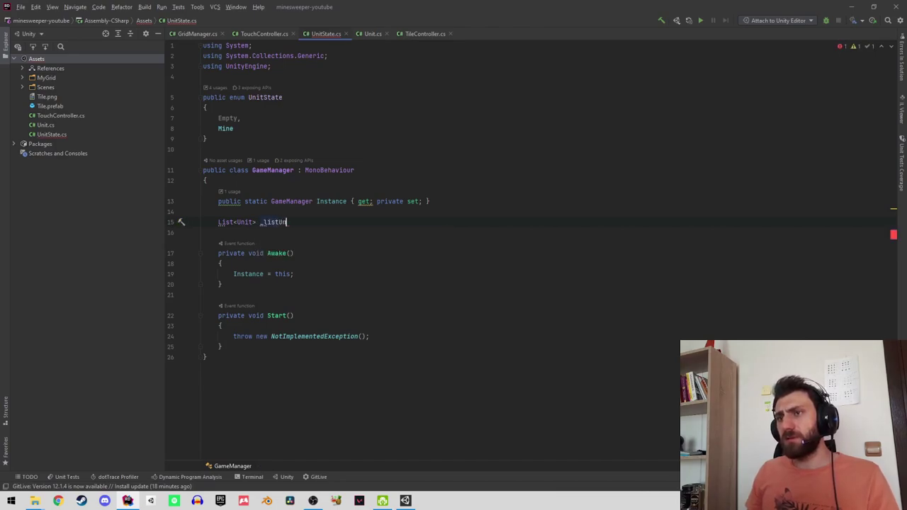
type("it = new")
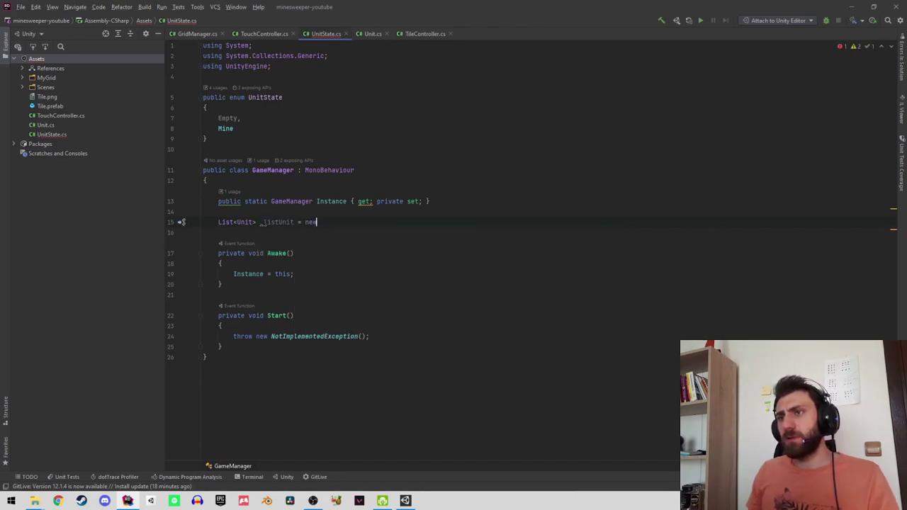
key("Return")
type(";")
key("ctrl+alt+l")
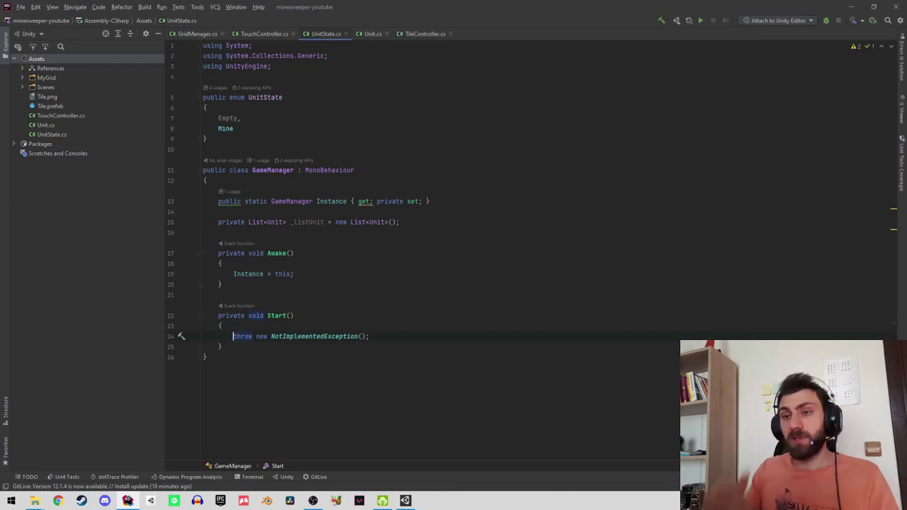
Replace Start's placeholder with GridManager.Instance and go to GridManager's Instance declaration.
key("shift+Home")
key("BackSpace")
type("g")
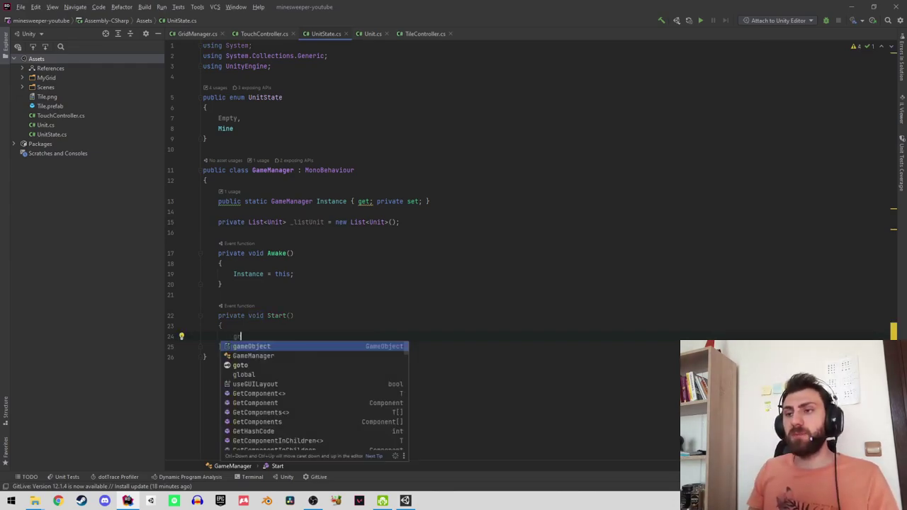
type("ridm")
key("Return")
type(".")
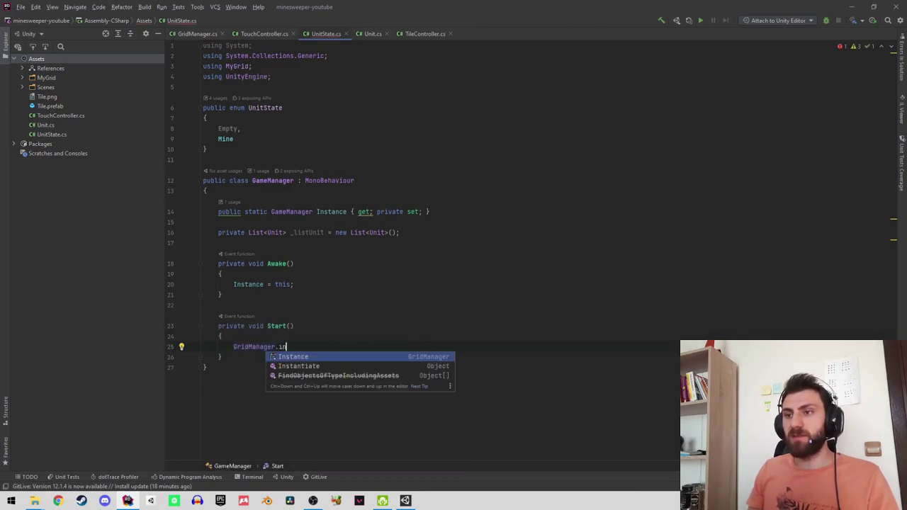
type("Instance.li")
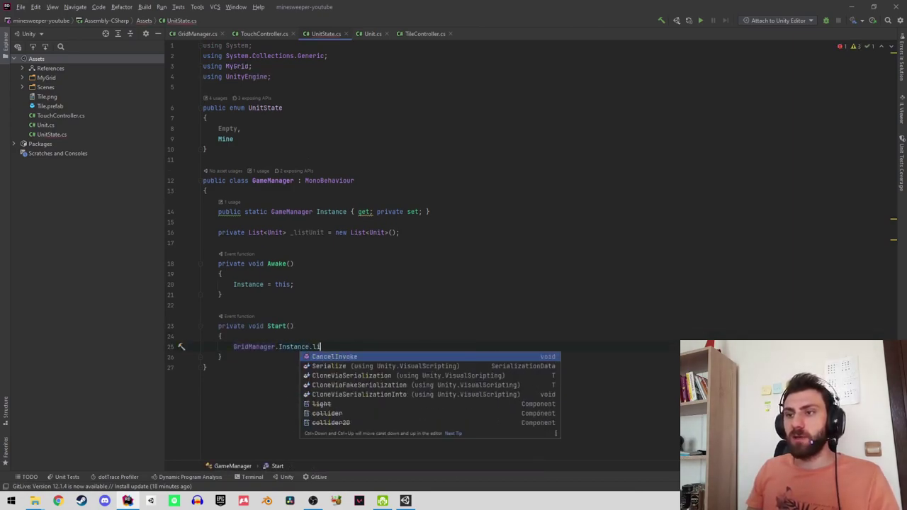
key("BackSpace")
key("BackSpace")
key("BackSpace")
type(".")
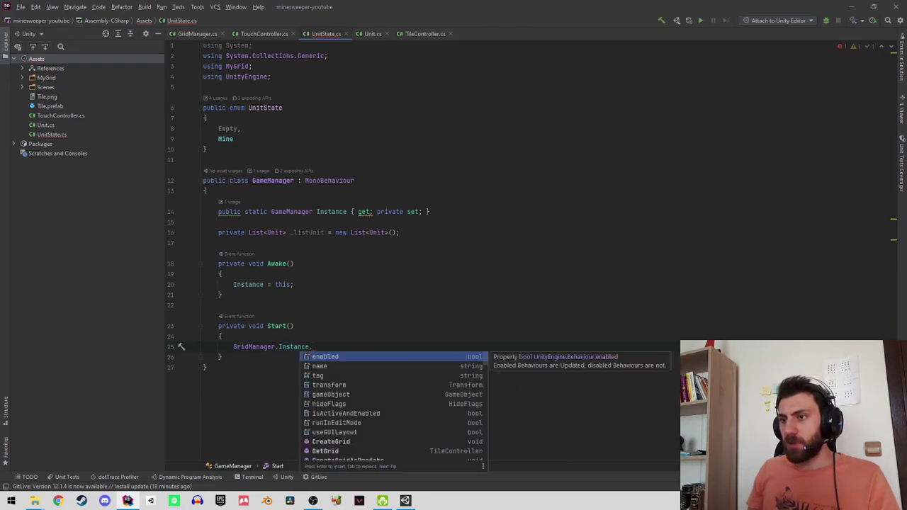
type("li")
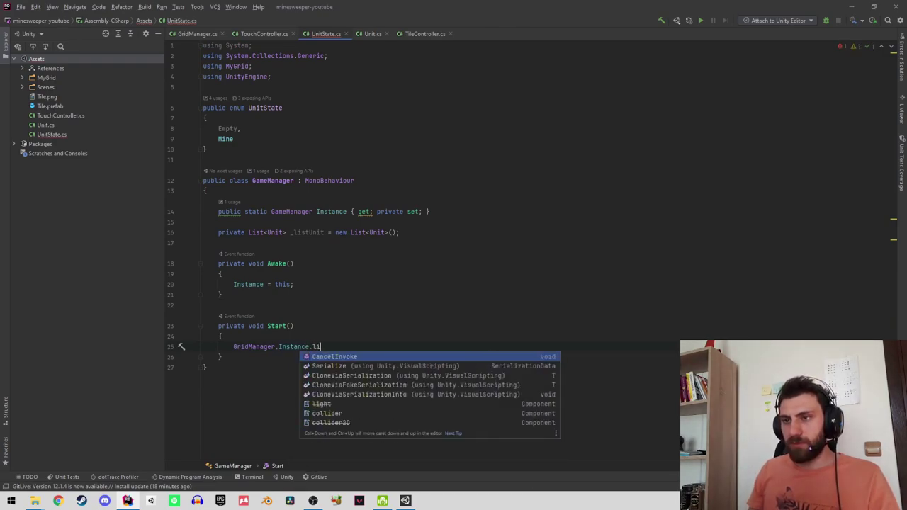
key("Escape")
key("BackSpace")
key("BackSpace")
key("BackSpace")
key("ctrl+b")
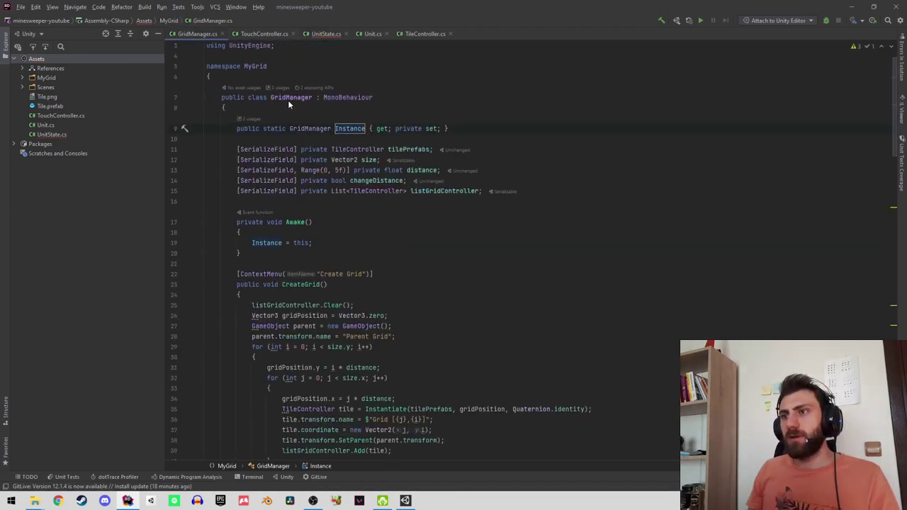
Duplicate the listGridController field line as a public ListGridController declaration.
key("Down")
key("Down")
key("Down")
key("Down")
key("Down")
key("Down")
key("Home")
key("Return")
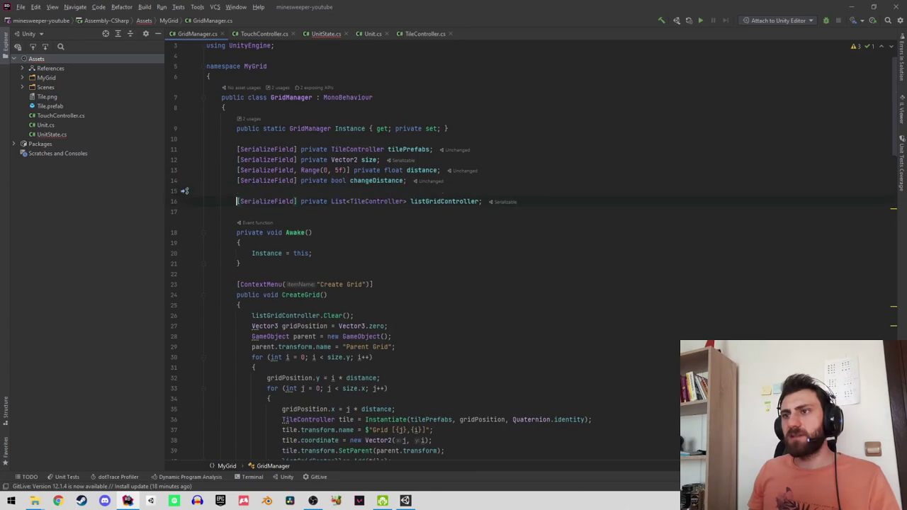
key("ctrl+d")
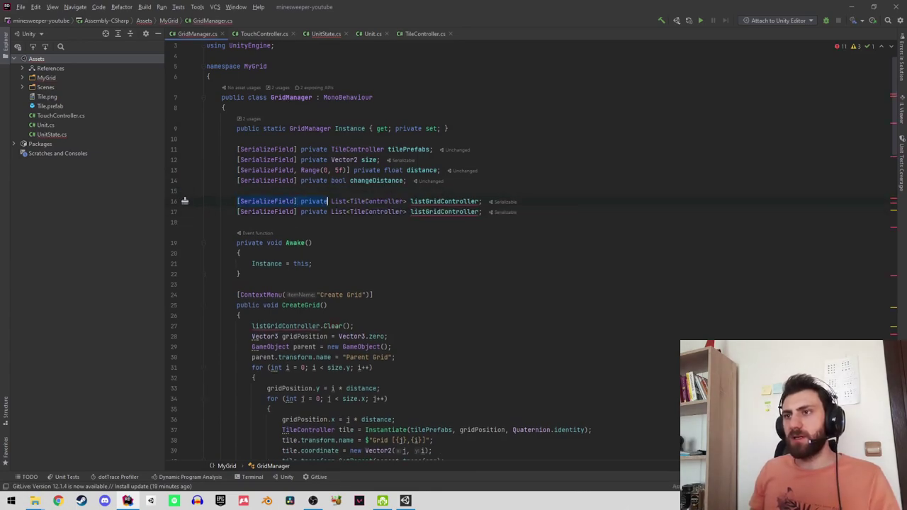
key("BackSpace")
type("public")
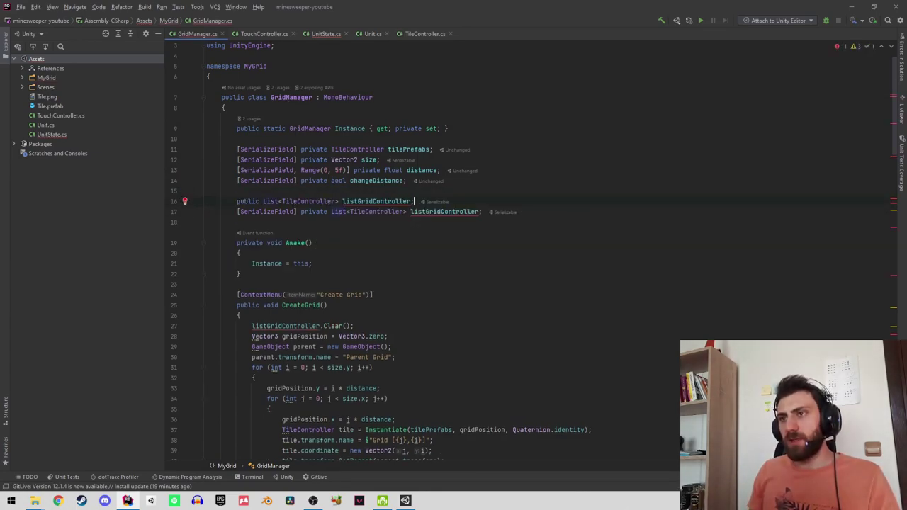
key("ctrl+Left")
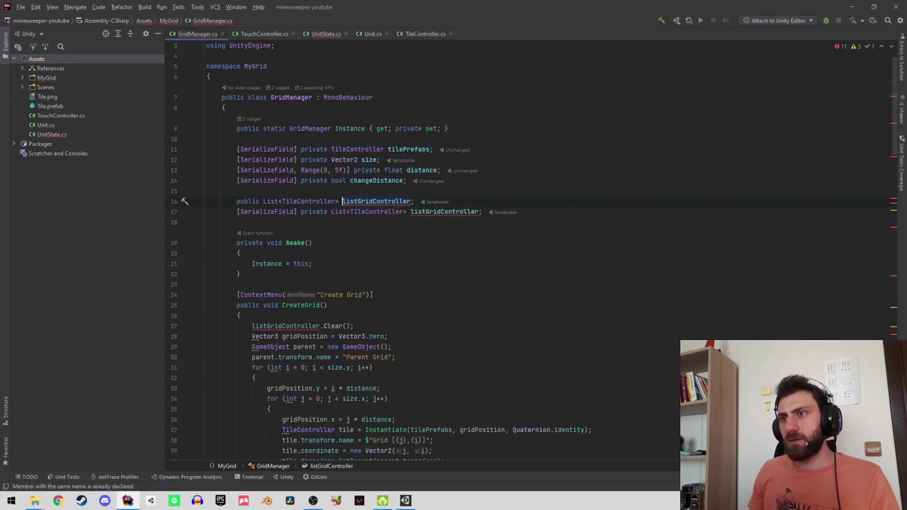
key("Delete")
type("L")
Make ListGridController an expression-bodied property returning the private listGridController list.
key("End")
key("Left")
type("=>")
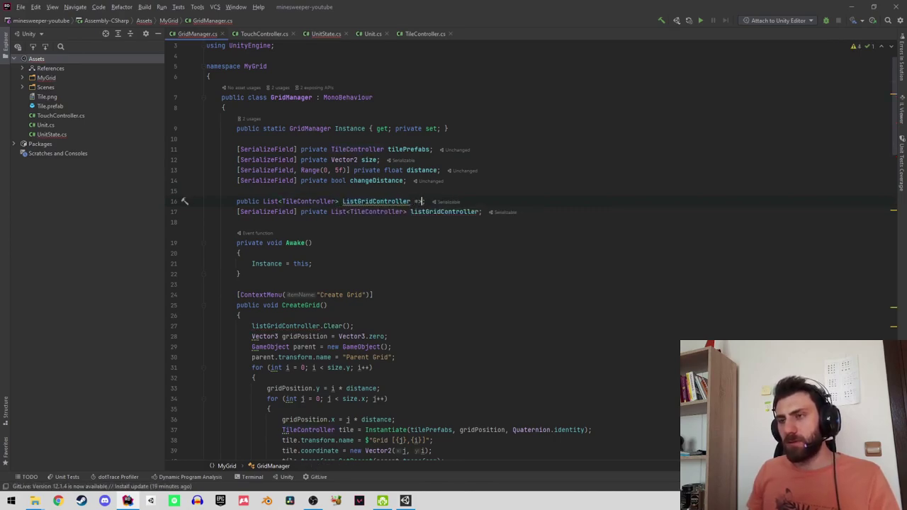
key("Escape")
double_click(425, 211)
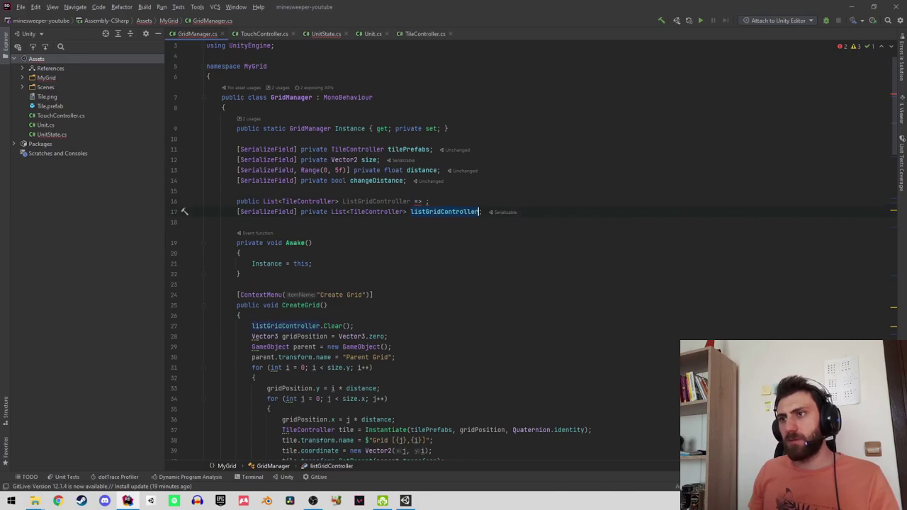
type("listGridController")
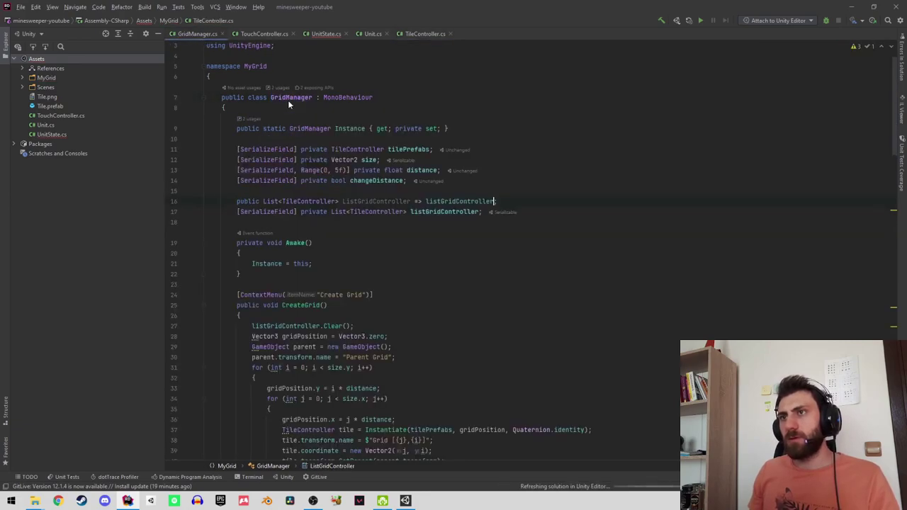
In GameManager's Start(), write a foreach loop over GridManager.Instance.ListGridController.
key("ctrl+Tab")
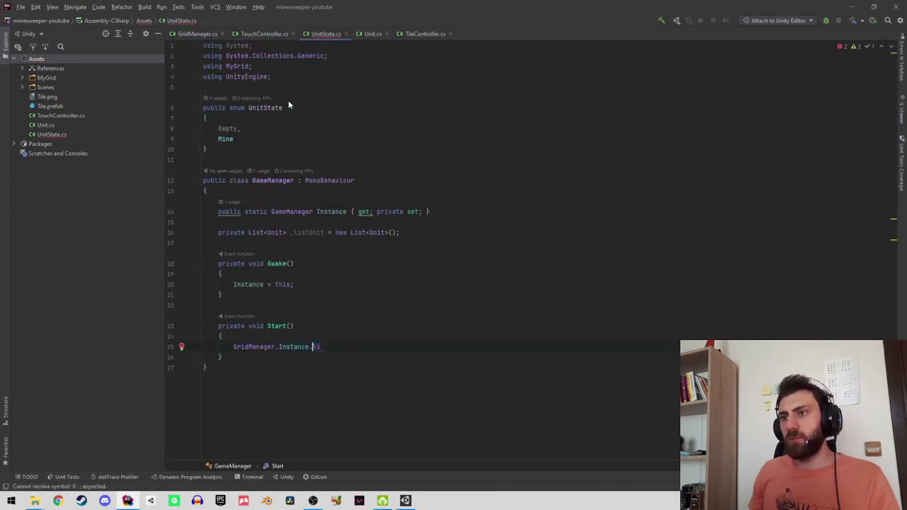
key("BackSpace")
key("BackSpace")
key("ctrl+space")
key("Return")
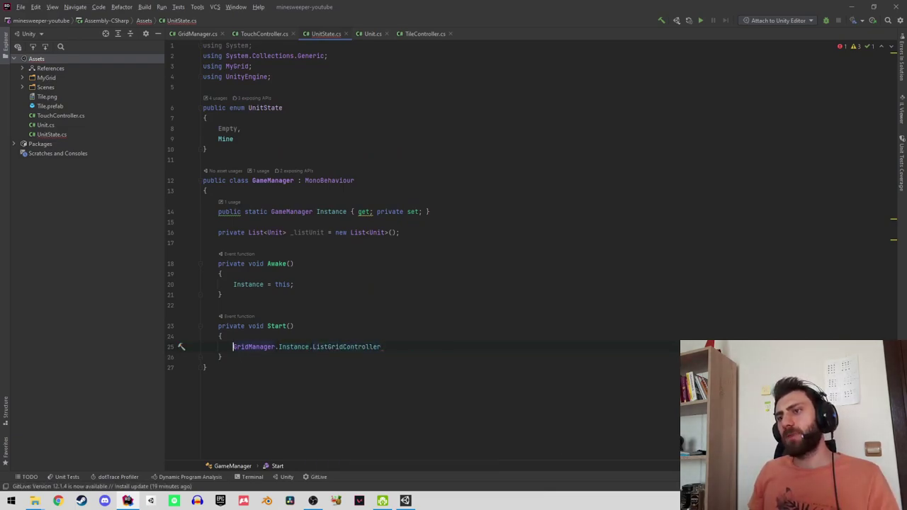
type("f")
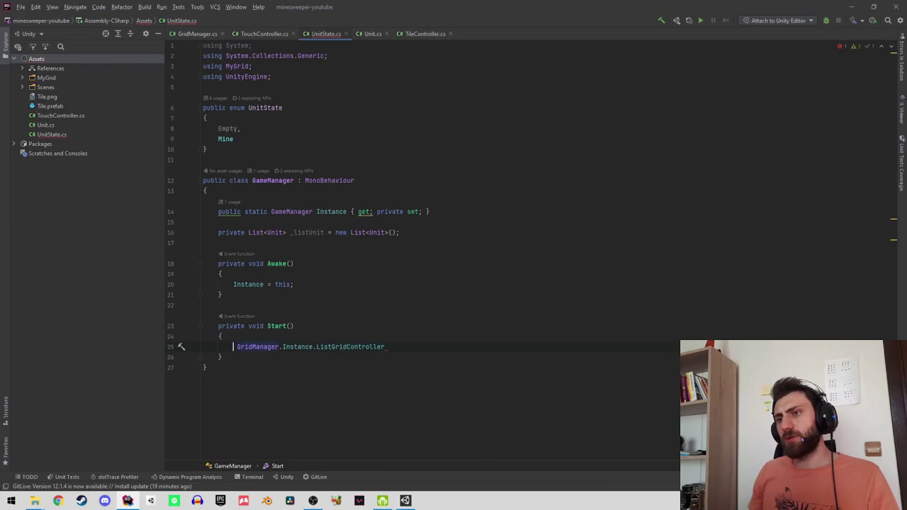
type("or")
key("Escape")
type("each")
key("Tab")
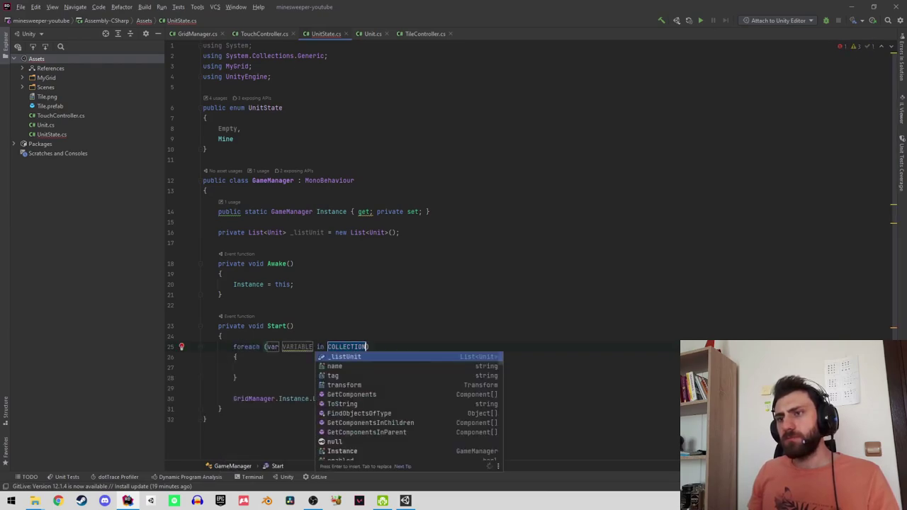
key("Escape")
key("Return")
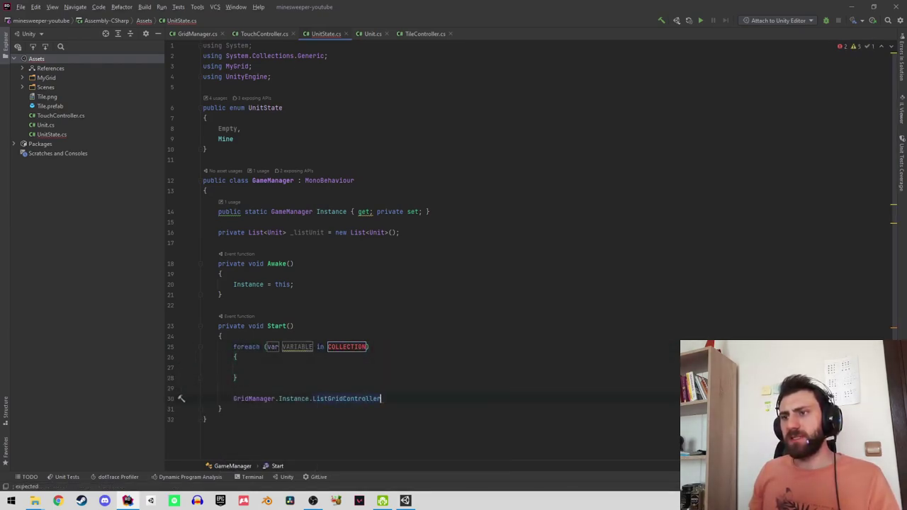
key("Home")
key("shift+End")
key("ctrl+x")
key("Left")
key("ctrl+shift+Left")
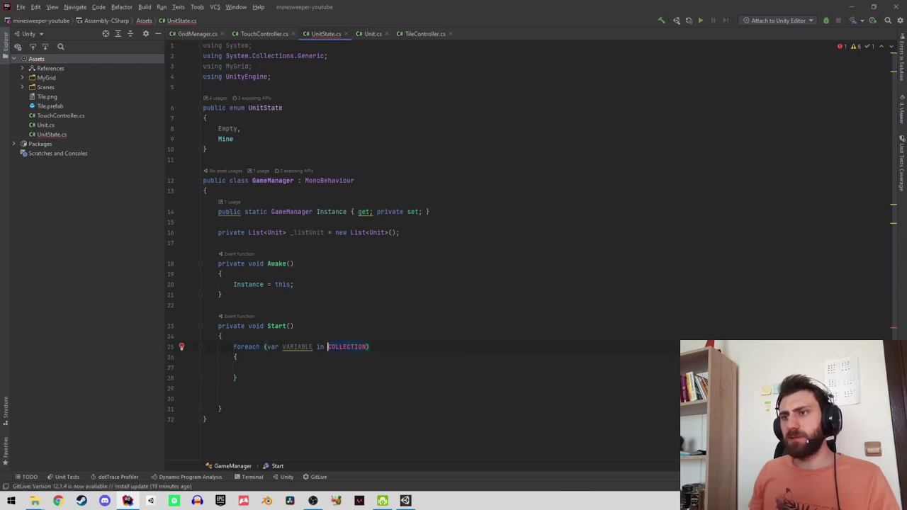
key("ctrl+v")
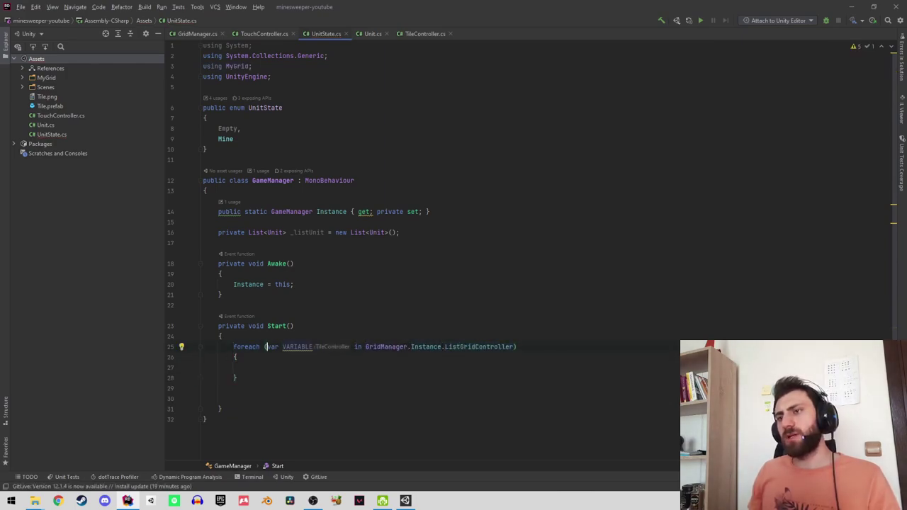
Name the loop variable item and store item.GetComponent<Unit>() in a unit variable.
type("item")
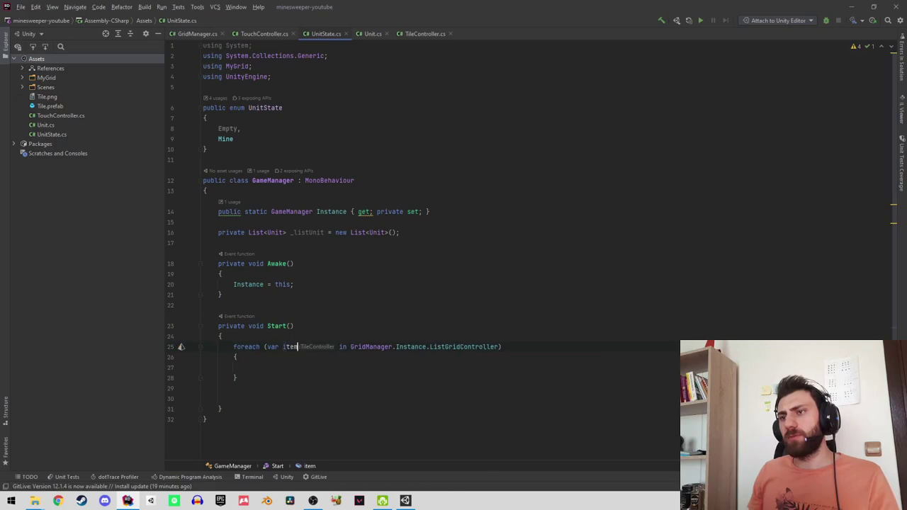
key("Tab")
type("item")
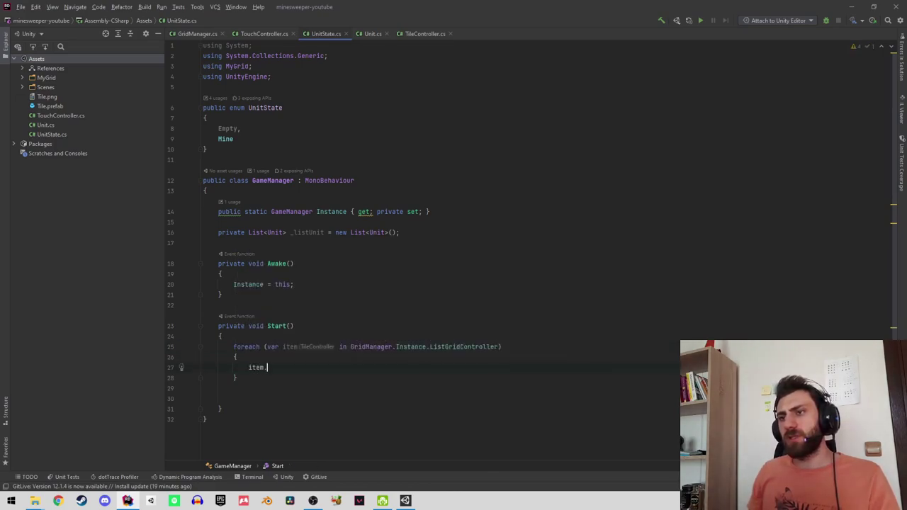
type(".ge")
key("Down")
key("Down")
key("Return")
type("U")
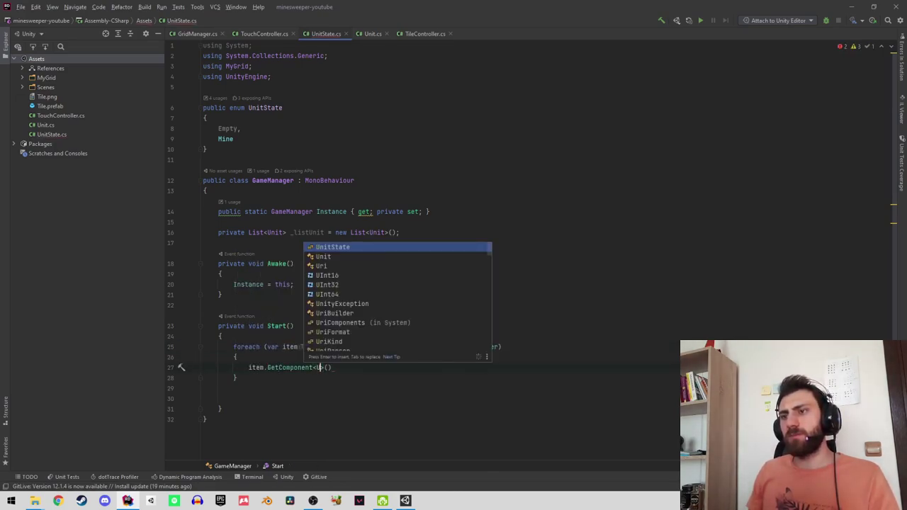
type("nit")
key("Return")
key("End")
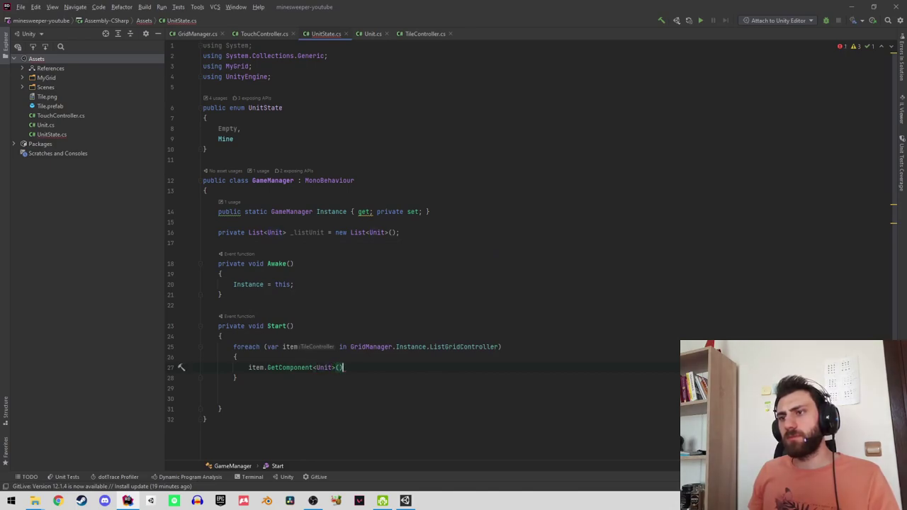
key("ctrl+alt+v")
key("Return")
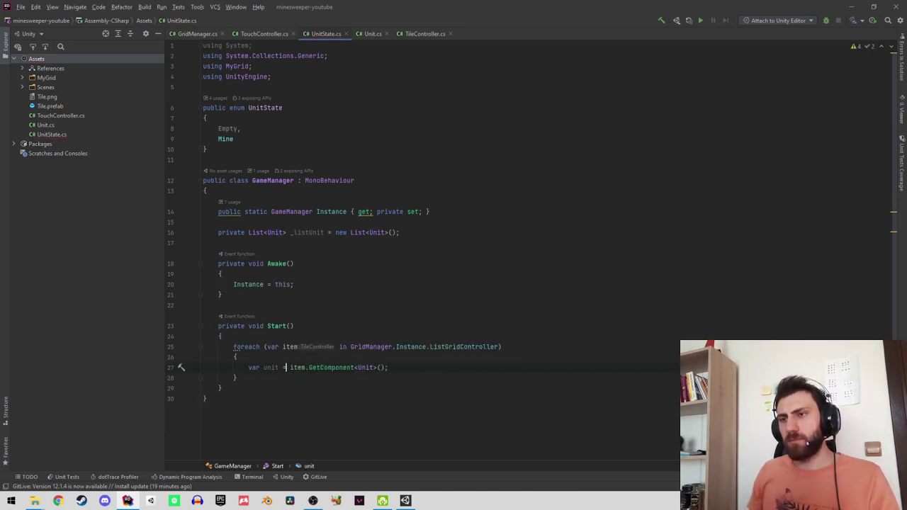
key("Return")
key("Return")
Add _listUnit.Add(unit); inside the foreach loop.
type("_li")
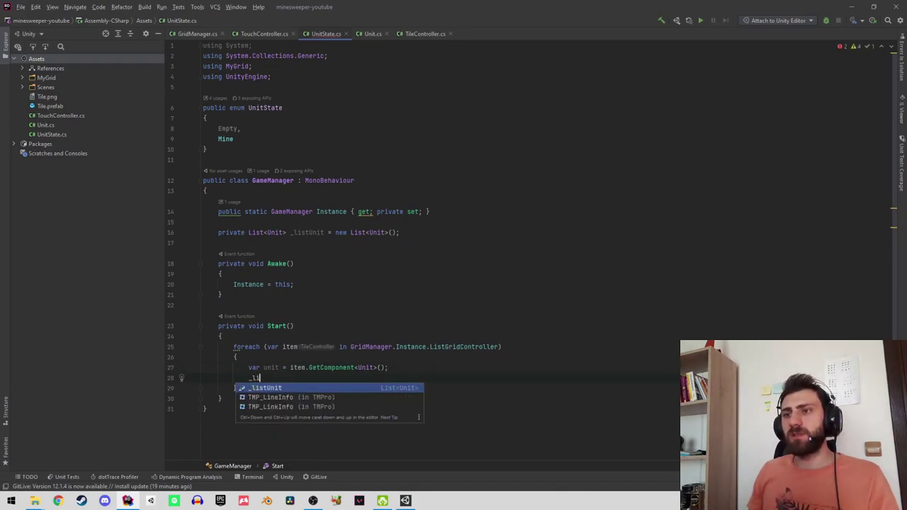
key("Return")
type(".Add(Uni);")
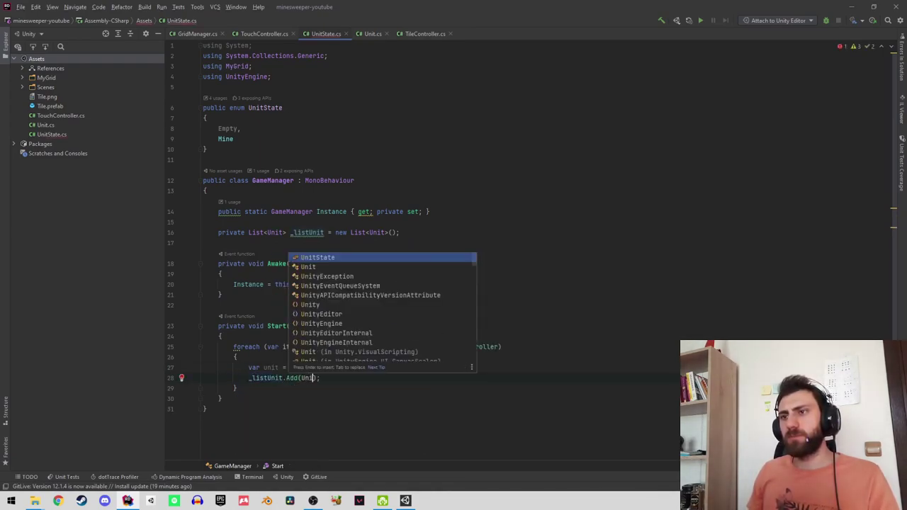
key("BackSpace")
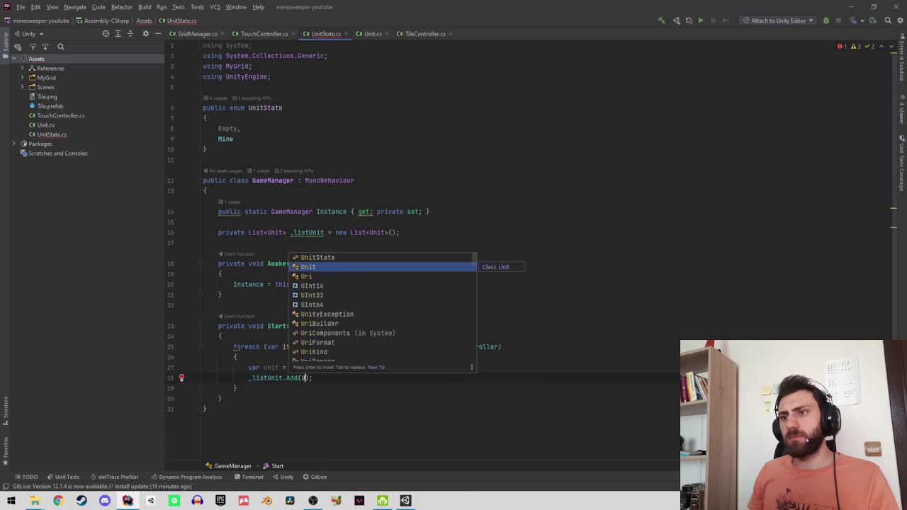
key("BackSpace")
key("BackSpace")
type("u")
key("Return")
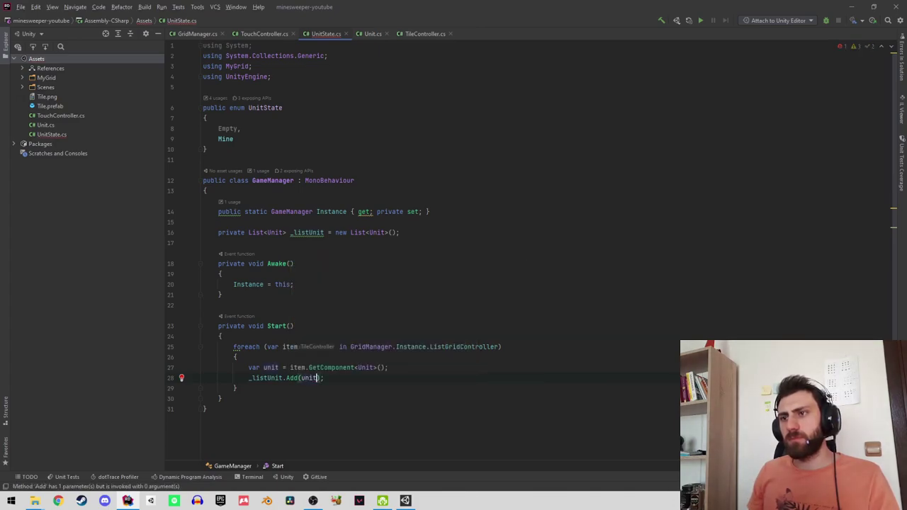
key("ctrl+k")
Insert an empty line below the _listUnit field declaration.
key("Up")
key("Up")
key("Up")
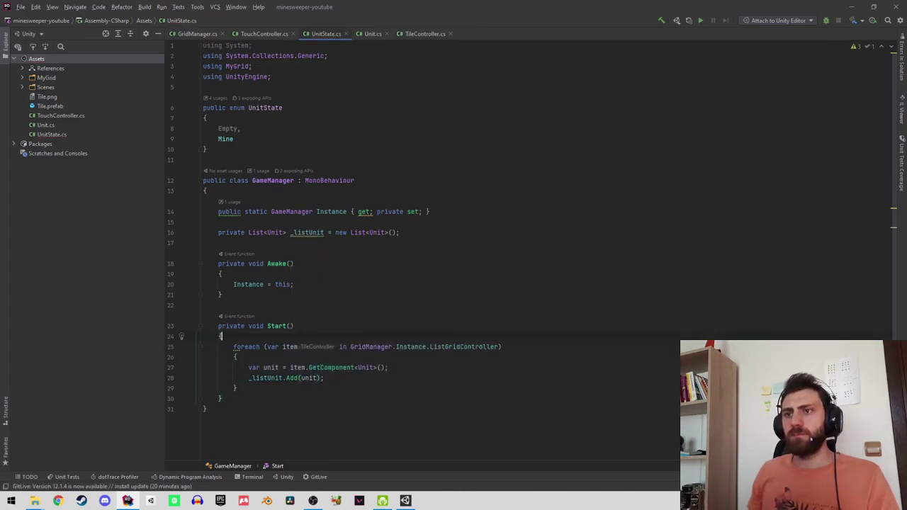
key("Up")
key("Up")
key("Up")
key("Up")
key("Up")
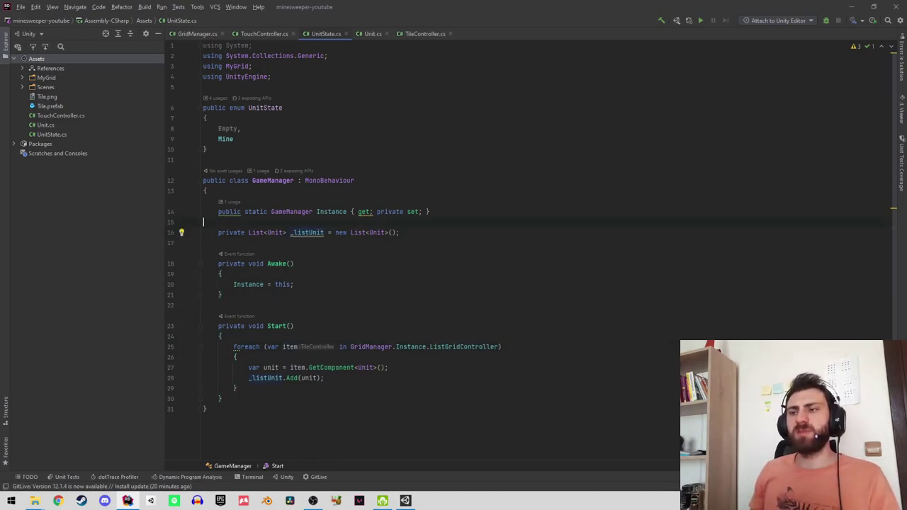
key("Up")
key("Up")
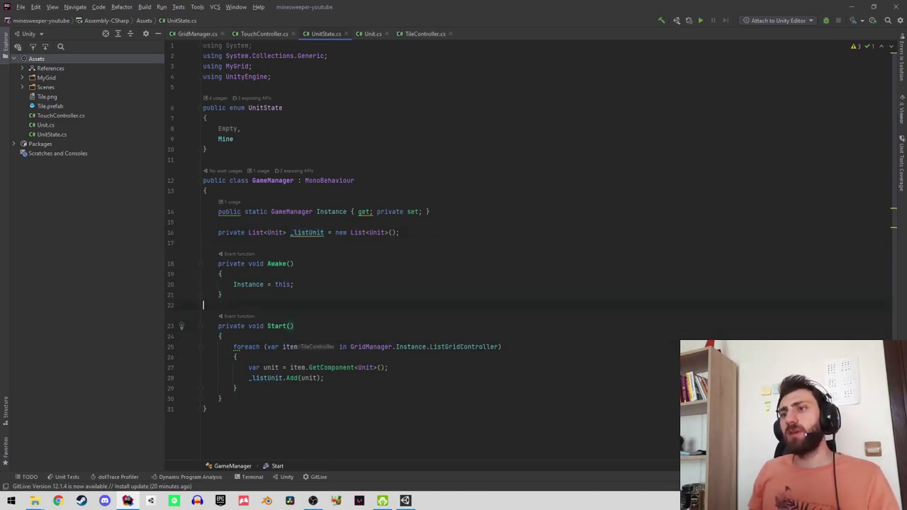
key("Up")
key("Up")
key("Up")
key("Up")
key("Up")
key("Up")
key("End")
key("Return")
Declare a [SerializeField] int mineAmount field below _listUnit.
key("Return")
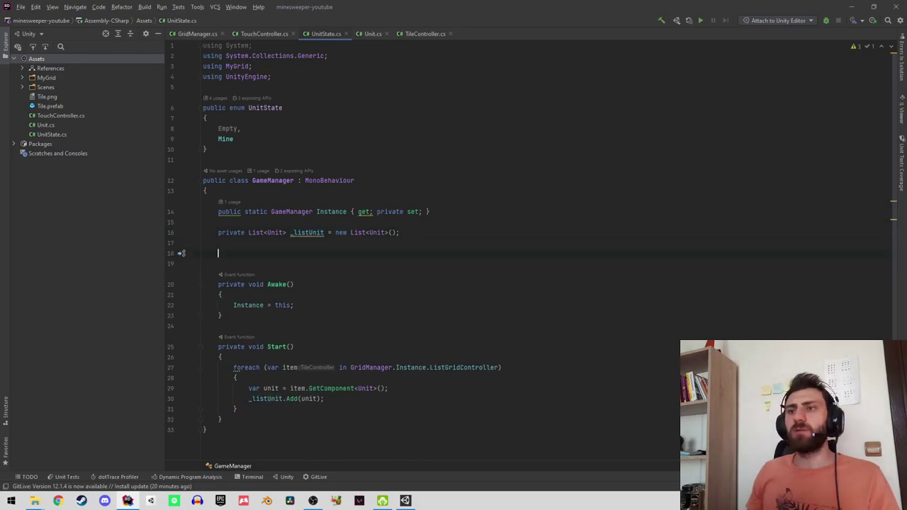
type("[ser")
key("Return")
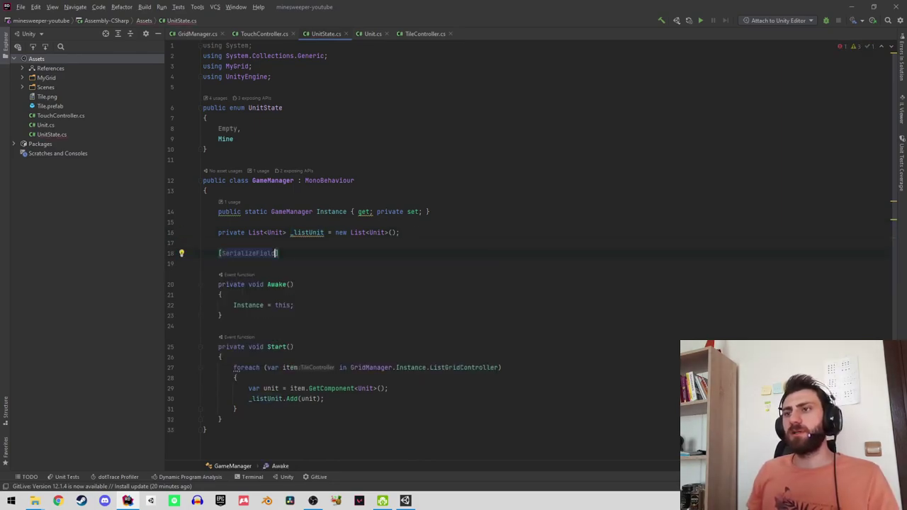
key("End")
type("int ")
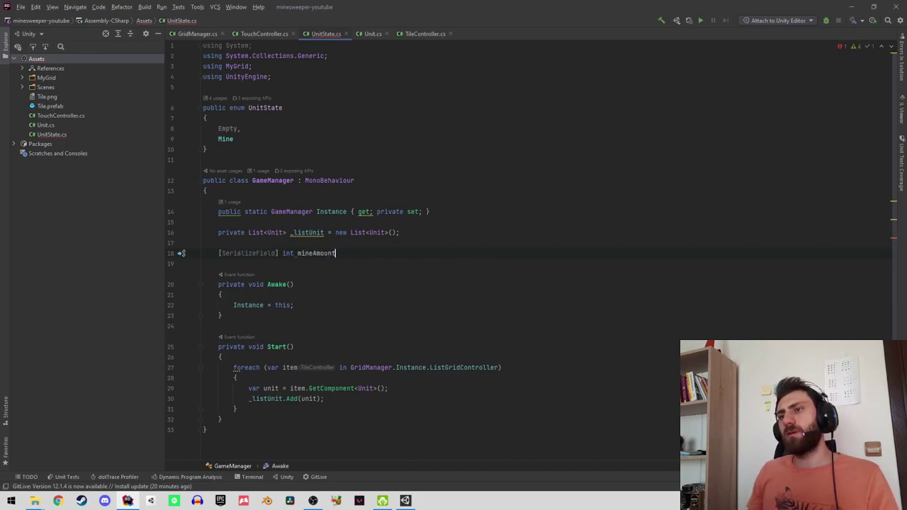
type(";")
key("Return")
key("Return")
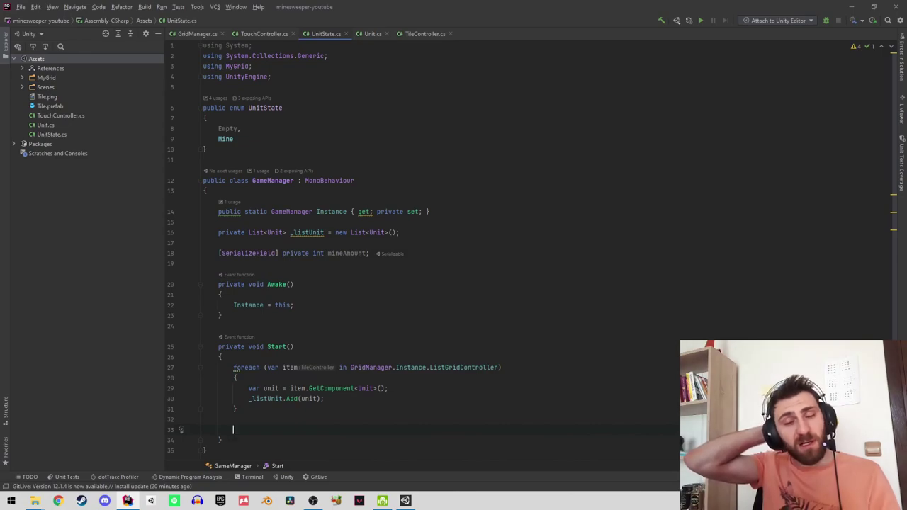
scroll(399, 263, "down", 1)
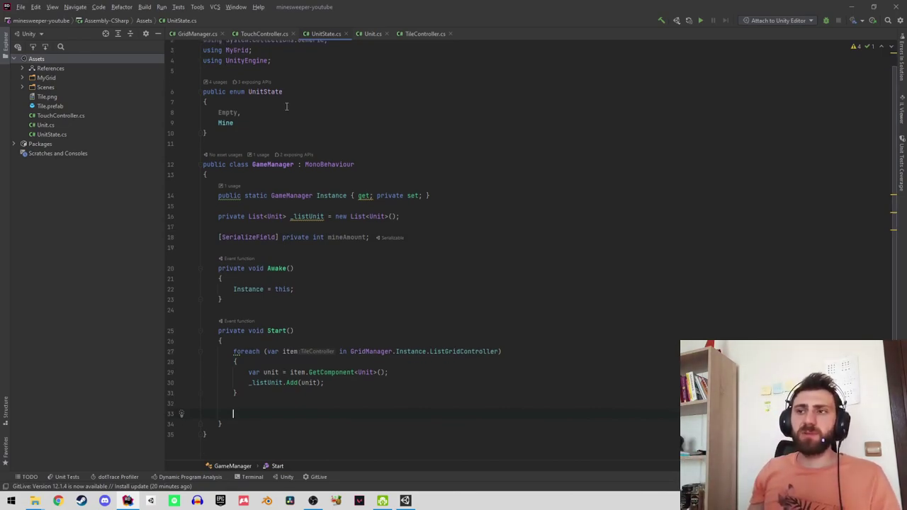
left_click(358, 222)
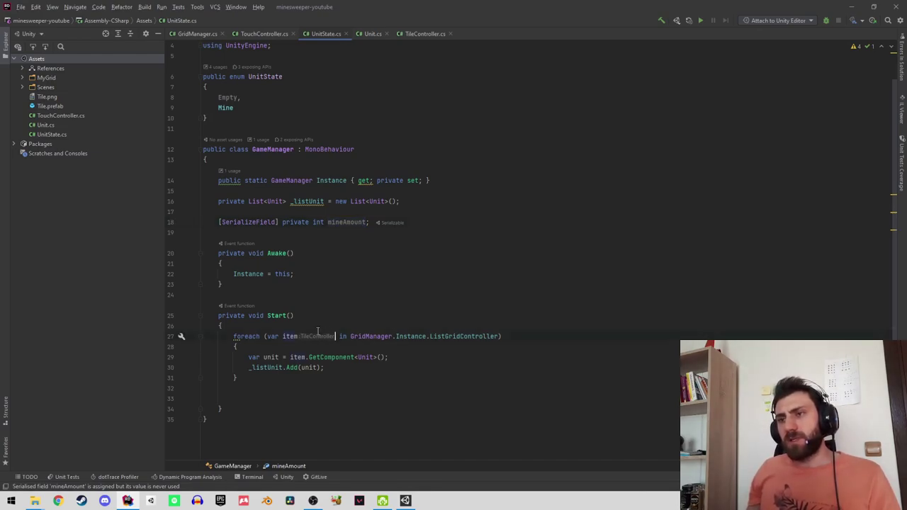
Write //Fill List above the foreach and start a Set Mine comment below the loop.
left_click(223, 326)
key("Return")
type("//Fill")
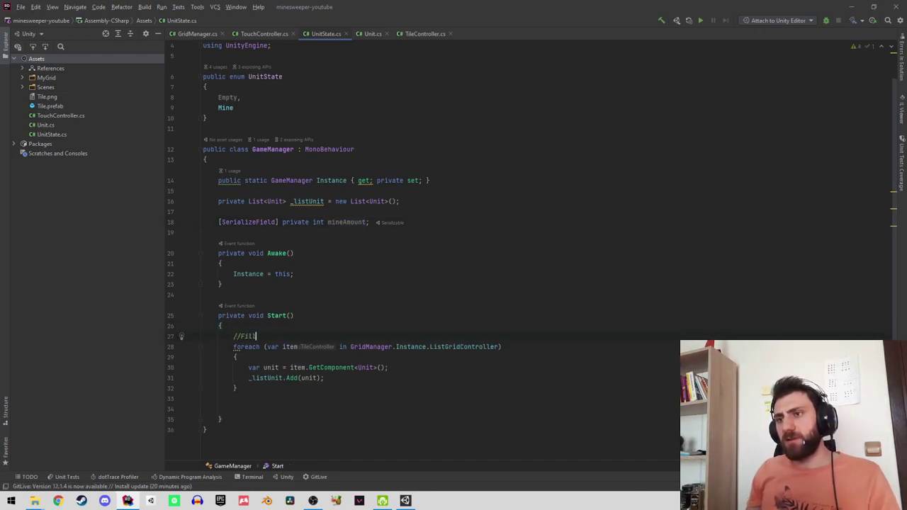
type(" List")
left_click(234, 398)
key("Return")
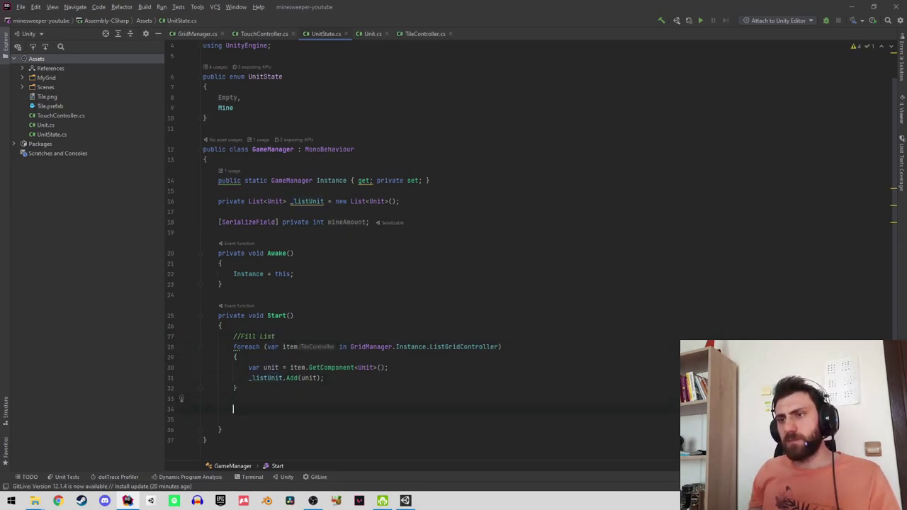
type("//Set Mine")
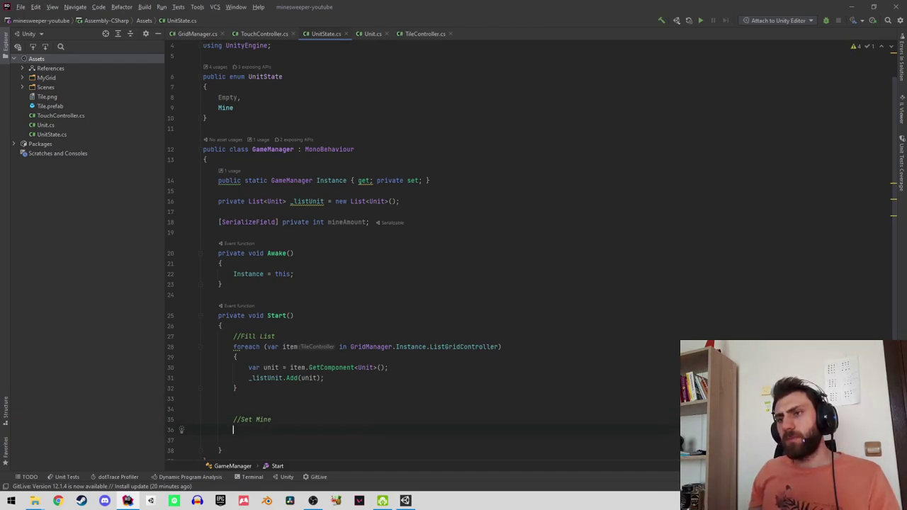
key("ctrl+space")
key("Escape")
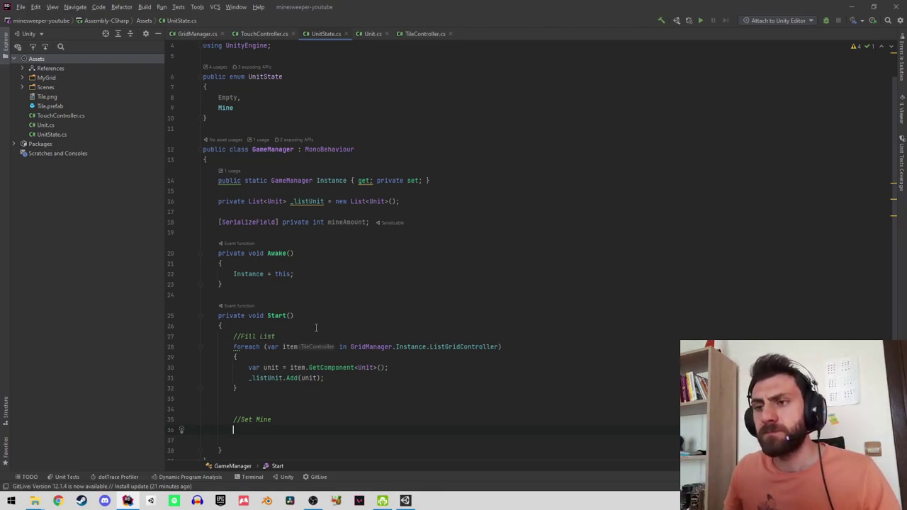
scroll(318, 326, "down", 2)
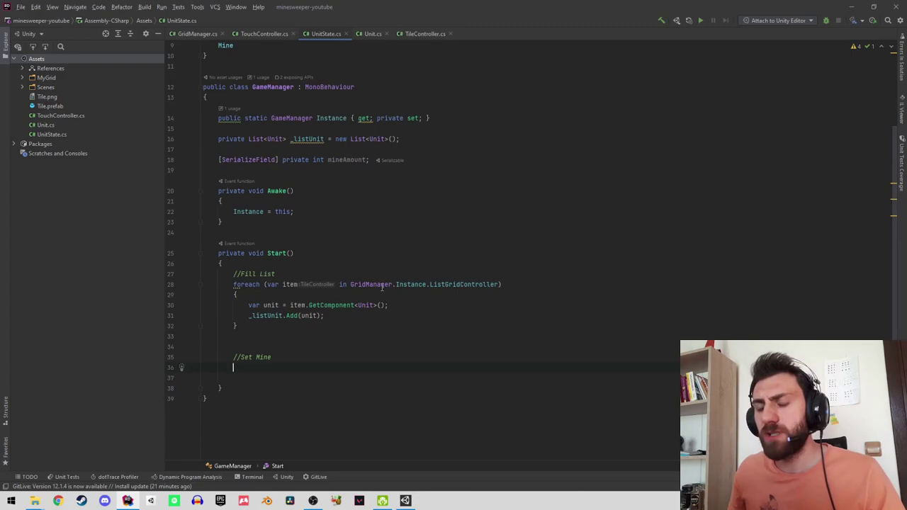
Under //Set Mine, add a for loop with counter i running up to mineAmount.
type("for")
key("Tab")
key("Escape")
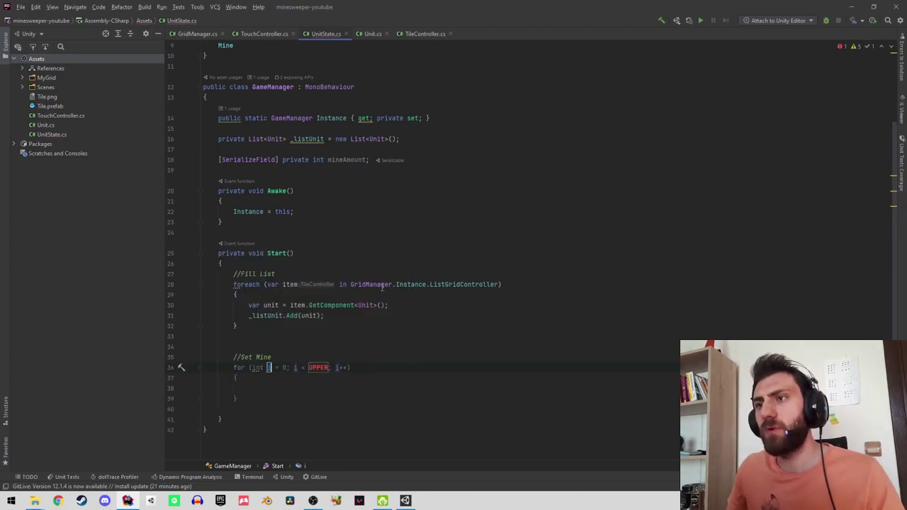
type("mineAmount")
key("Return")
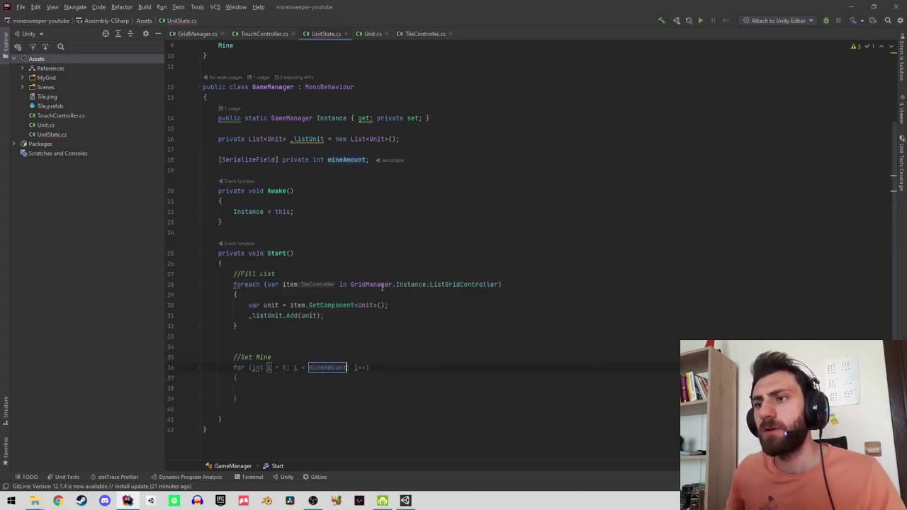
key("Return")
key("Return")
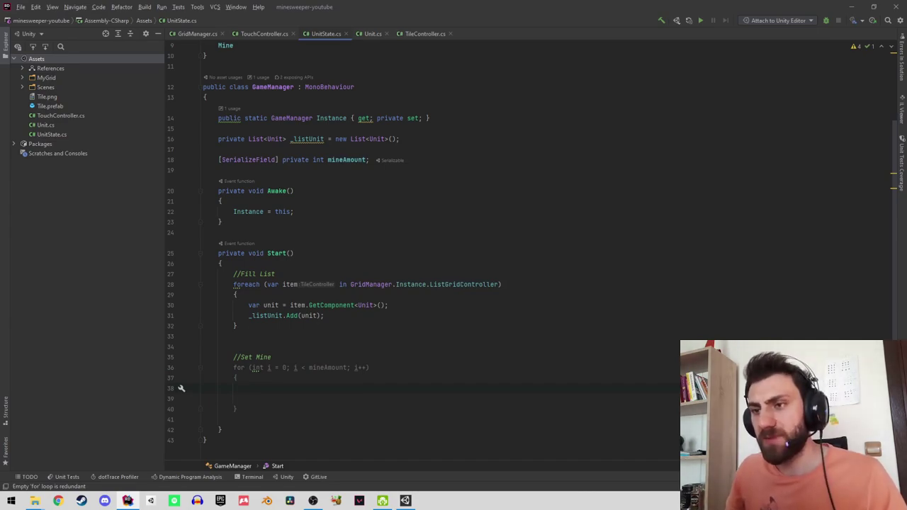
Inside the loop, pick a random index with Random.Range(0, _listUnit.Count).
type("var index =")
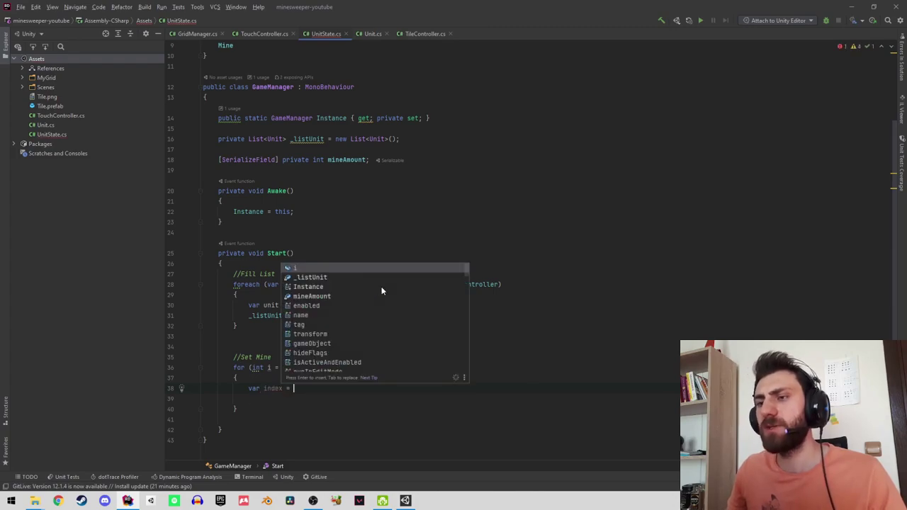
key("Escape")
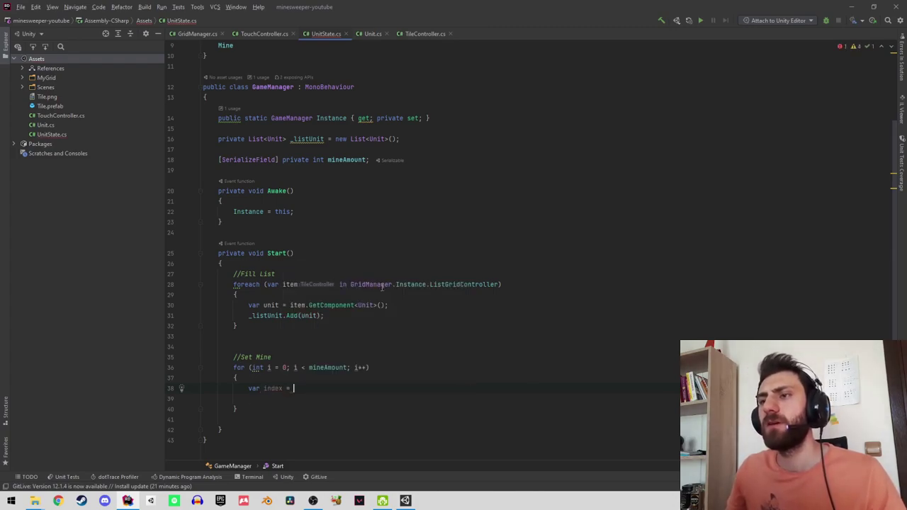
type("Random.ran")
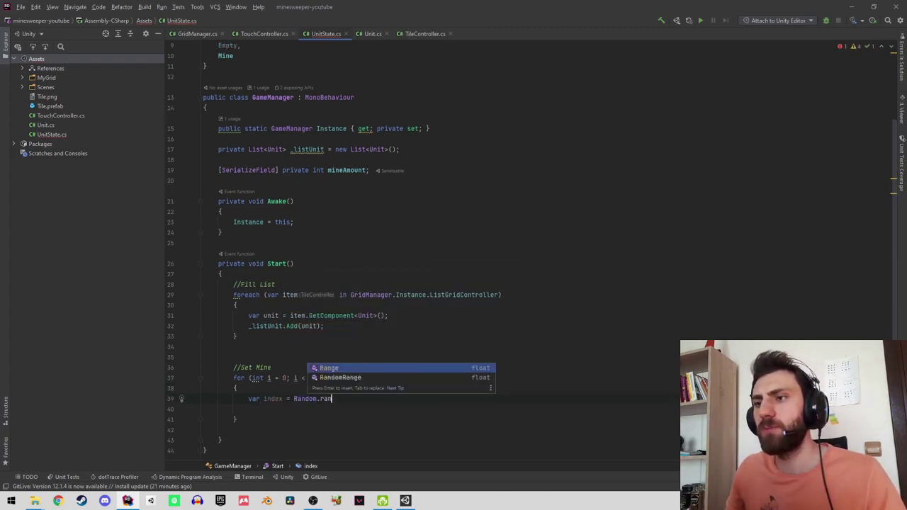
key("Return")
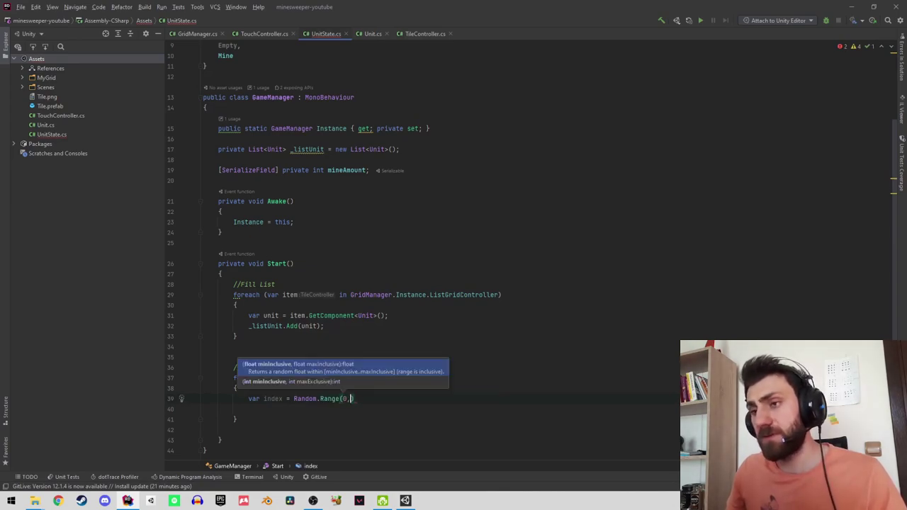
type("0,lis")
key("Return")
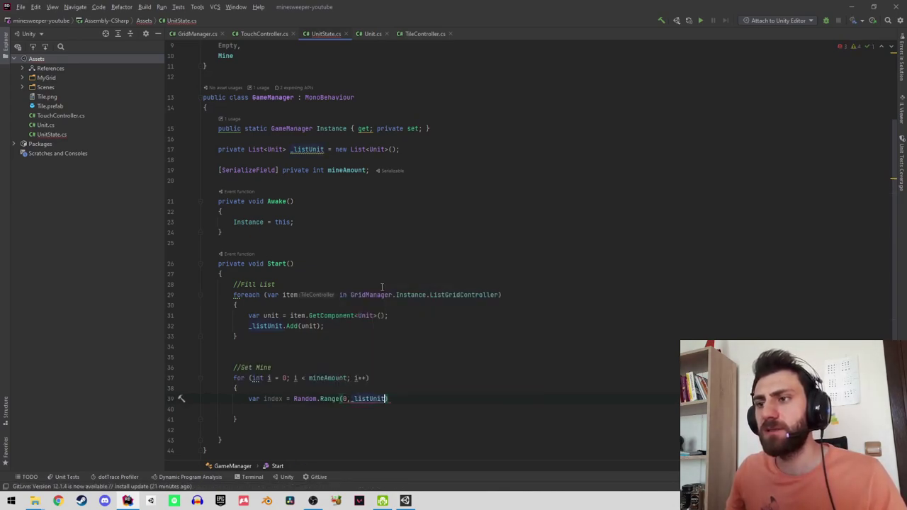
type(".")
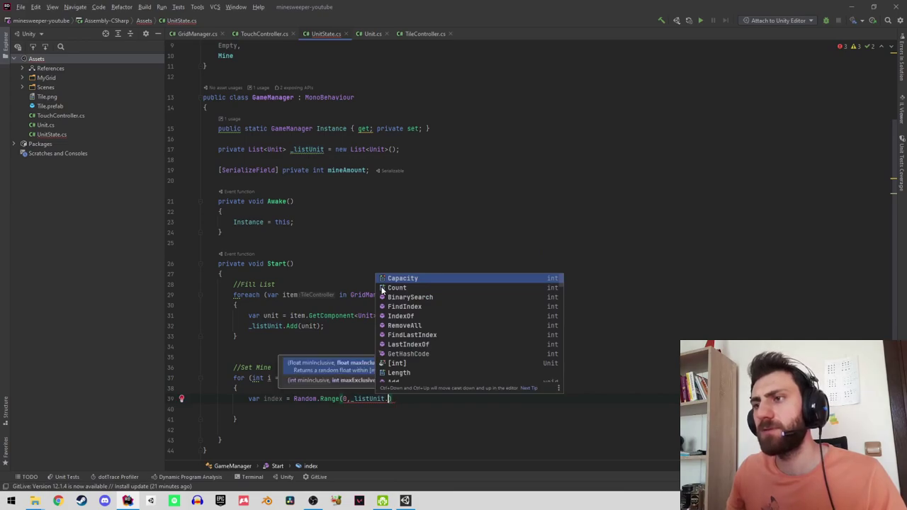
key("Down")
key("Return")
type(";")
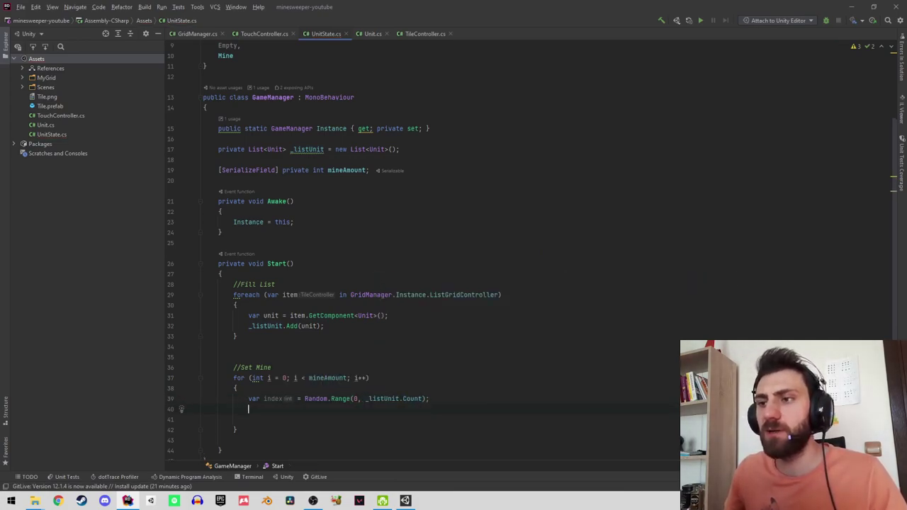
Fetch the unit at that random index with var unit = _listUnit[index];.
type("var")
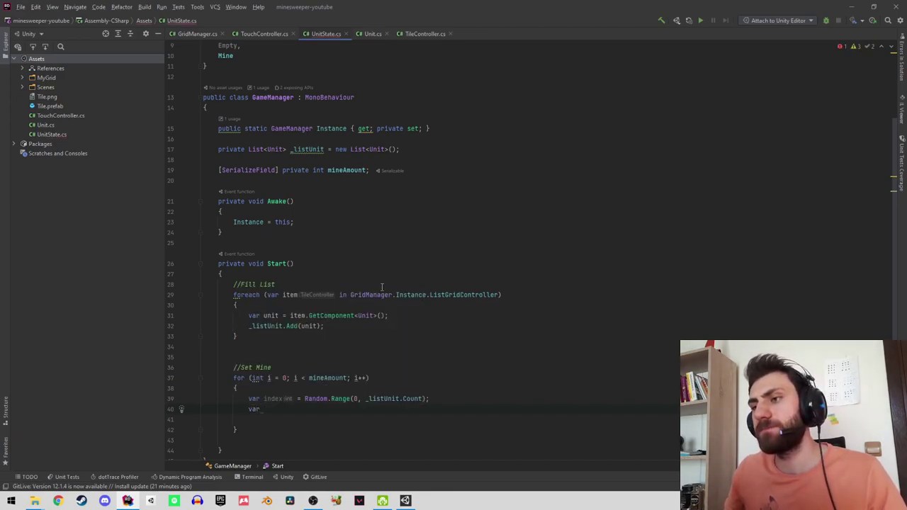
type(" unit ")
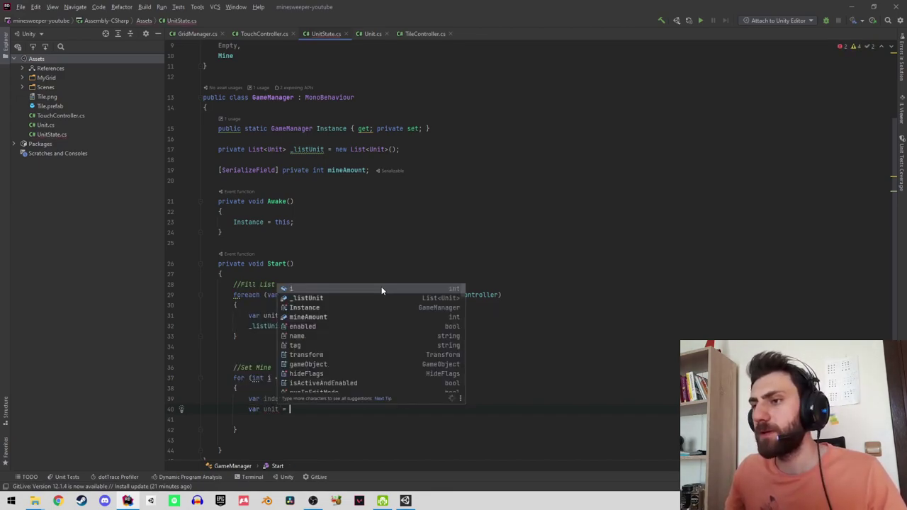
type("= ")
type("_l")
key("Return")
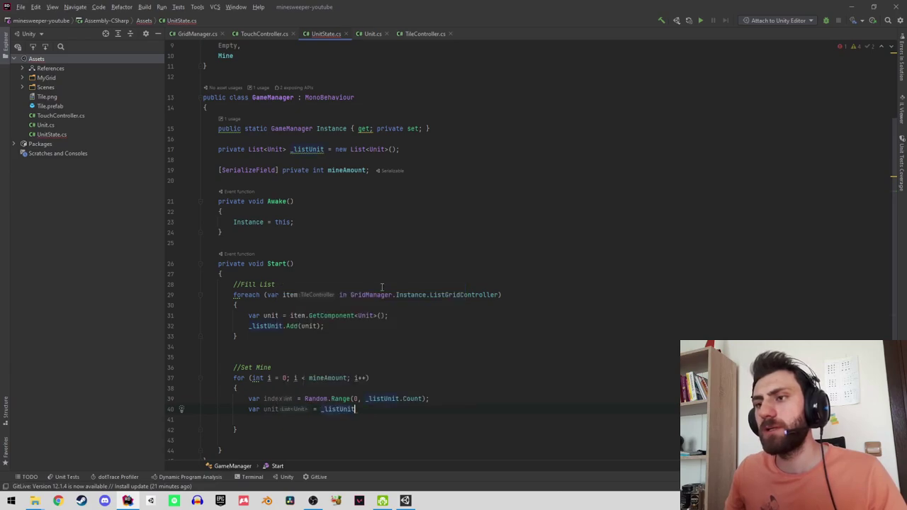
type("[ind")
key("Return")
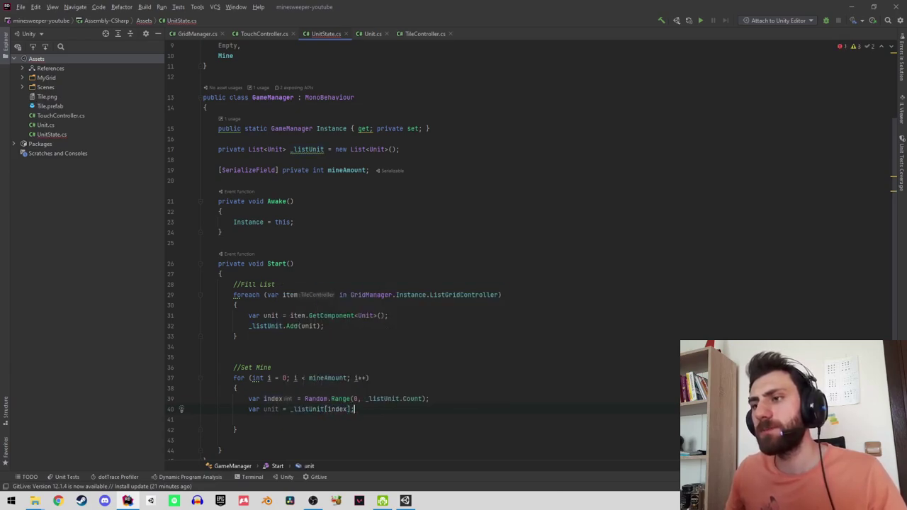
key("Return")
Call unit.Prepare(UnitState.Mine) on the chosen unit.
type("uni")
key("Return")
type("unit.")
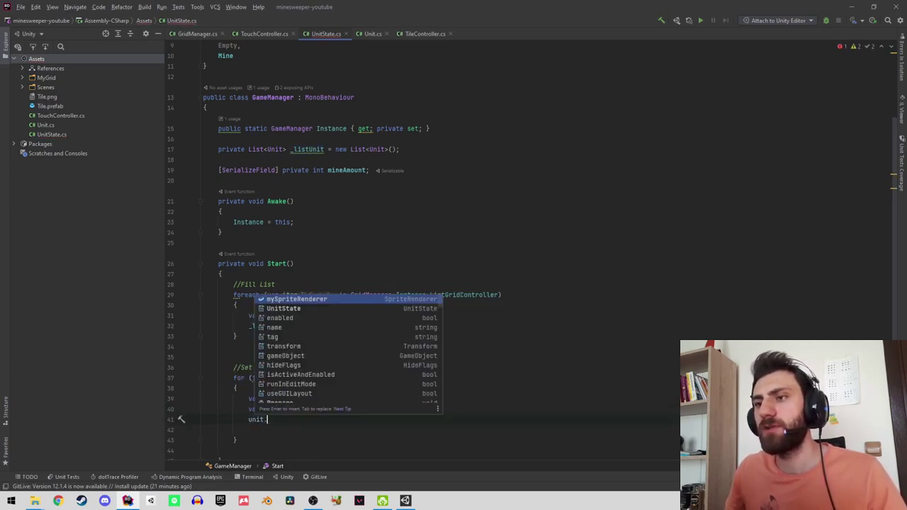
key("Down")
key("Return")
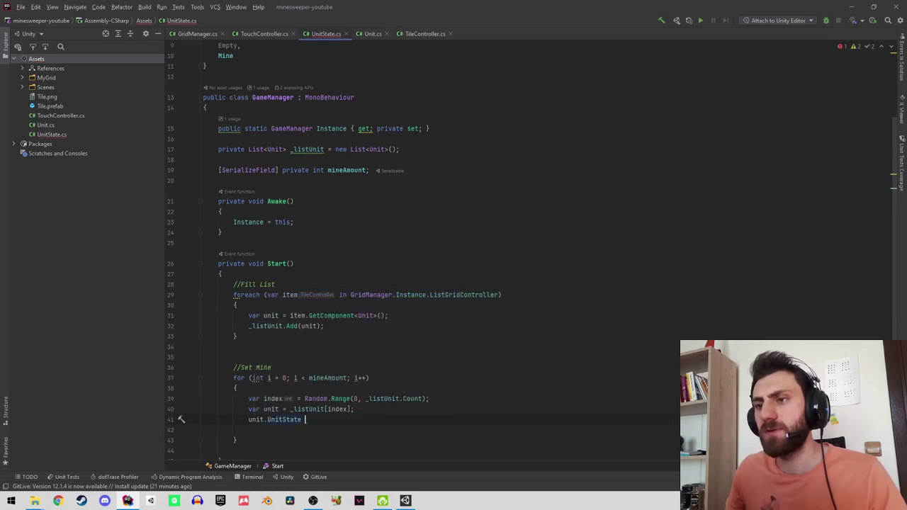
type("=")
key("BackSpace")
key("BackSpace")
key("BackSpace")
key("BackSpace")
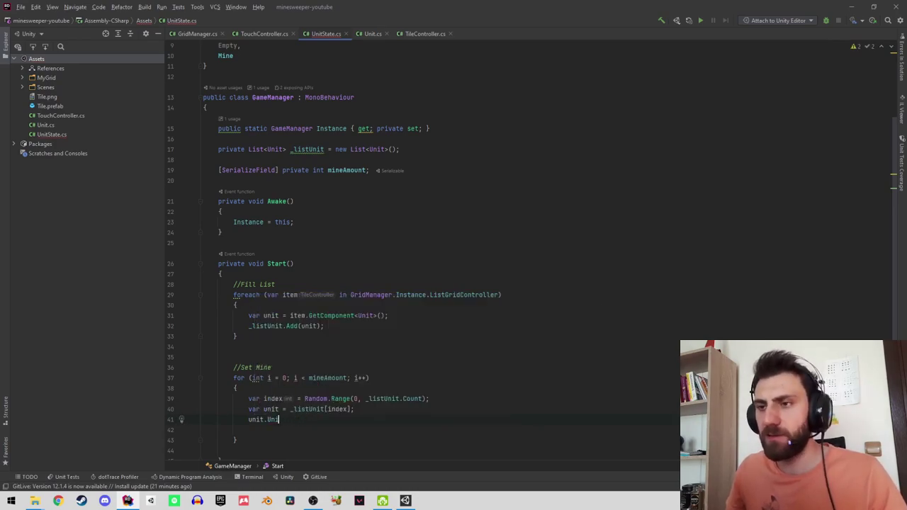
key("BackSpace")
key("BackSpace")
type("P")
key("Return")
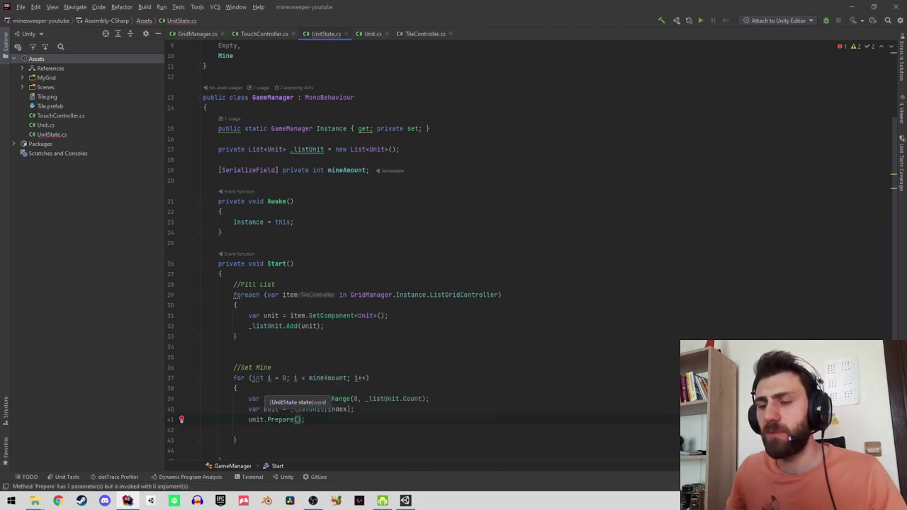
type("min")
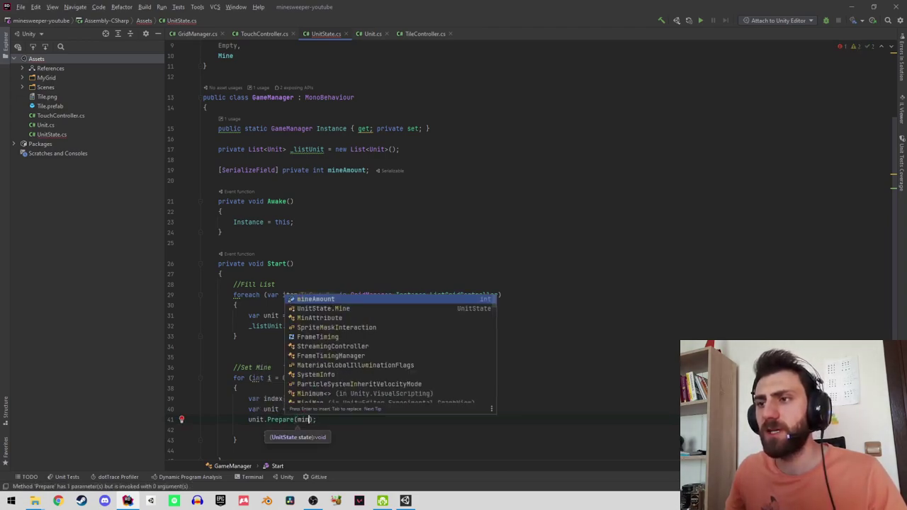
key("Down")
key("Return")
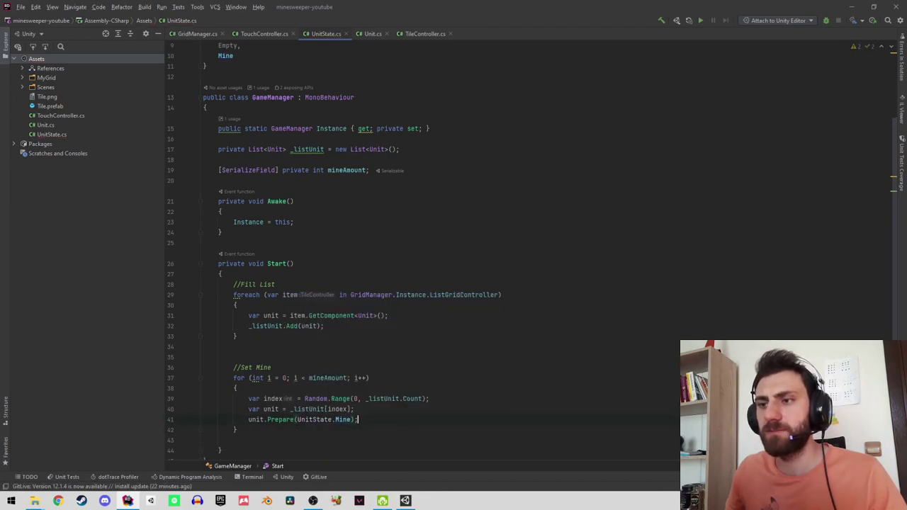
key("Down")
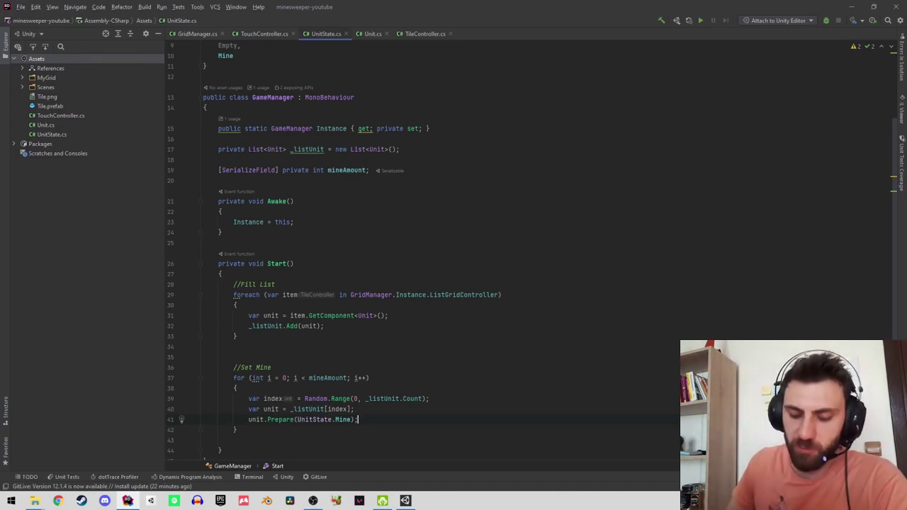
In Unity, select MyGrid and search Add Component for 'gamemanager'.
scroll(405, 155, "up", 3)
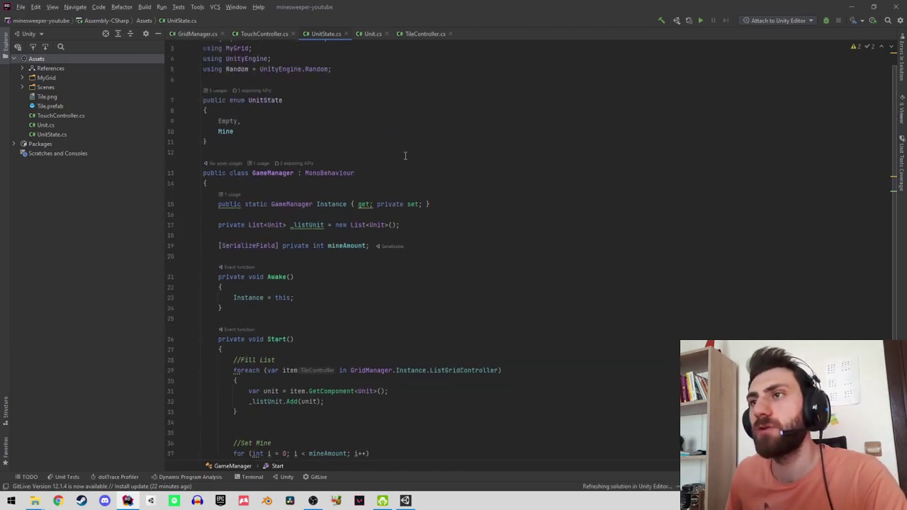
left_click(854, 5)
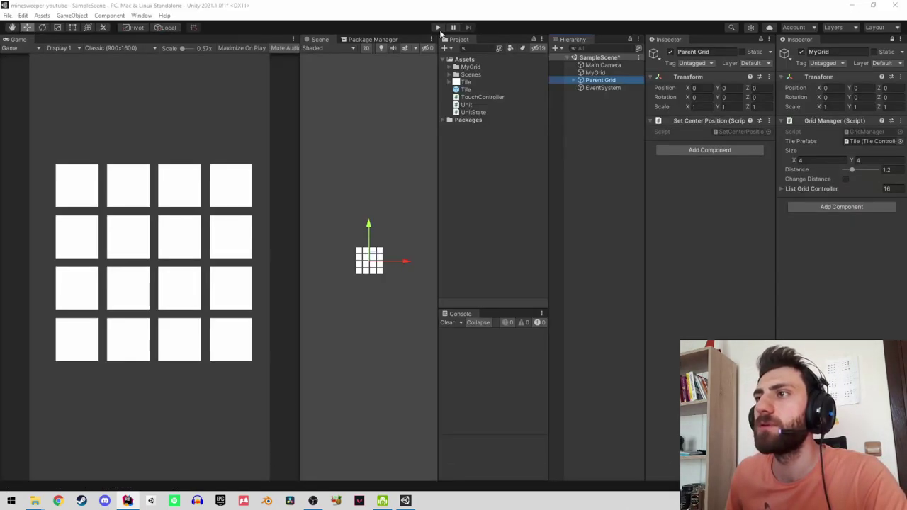
left_click(600, 73)
left_click(604, 81)
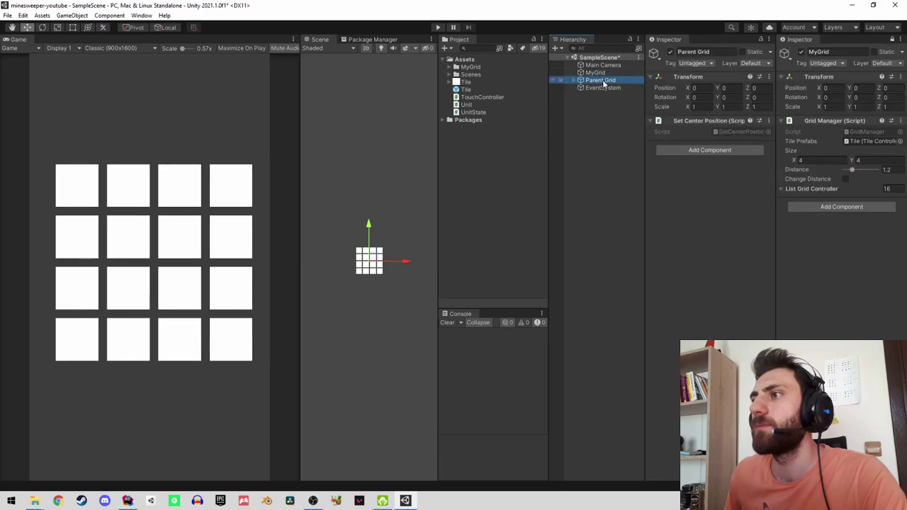
left_click(598, 73)
left_click(704, 205)
type("gamemanager")
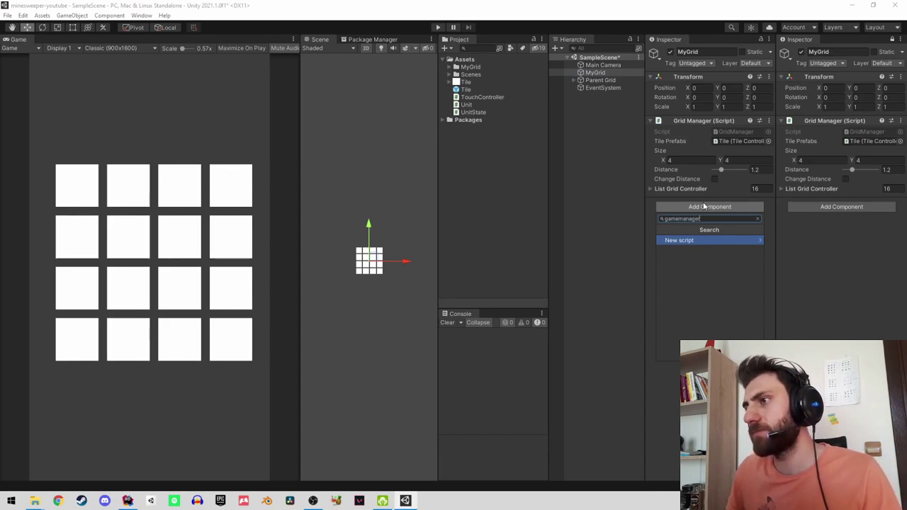
key("alt+Tab")
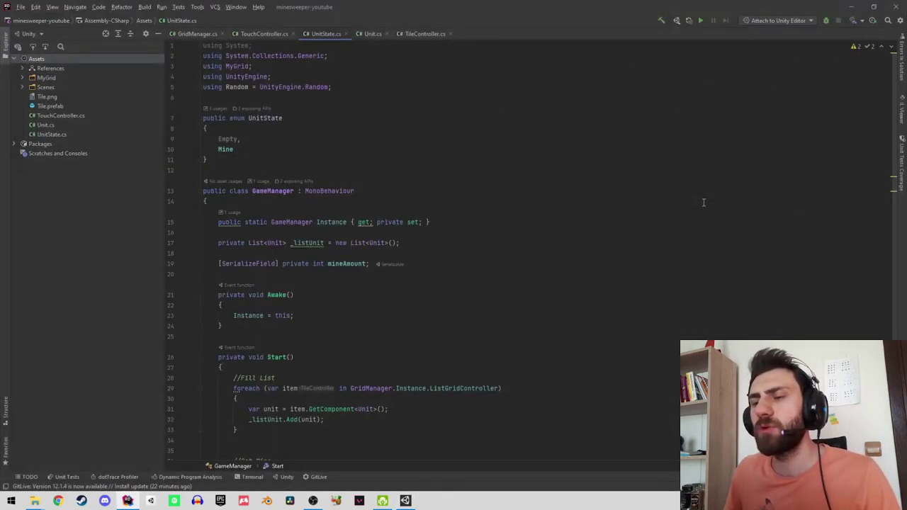
Move the GameManager class from UnitState.cs into its own GameManager.cs file.
left_click(254, 191)
key("alt+Return")
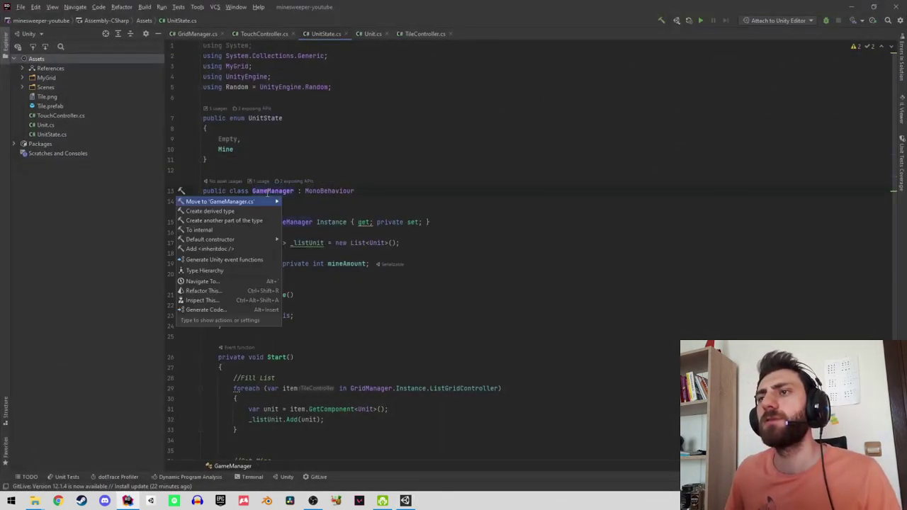
key("Return")
key("Return")
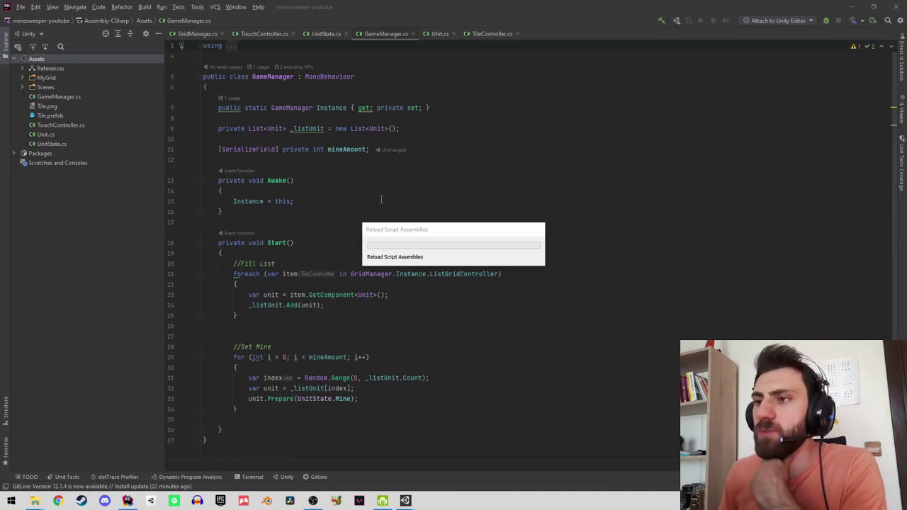
key("alt+Tab")
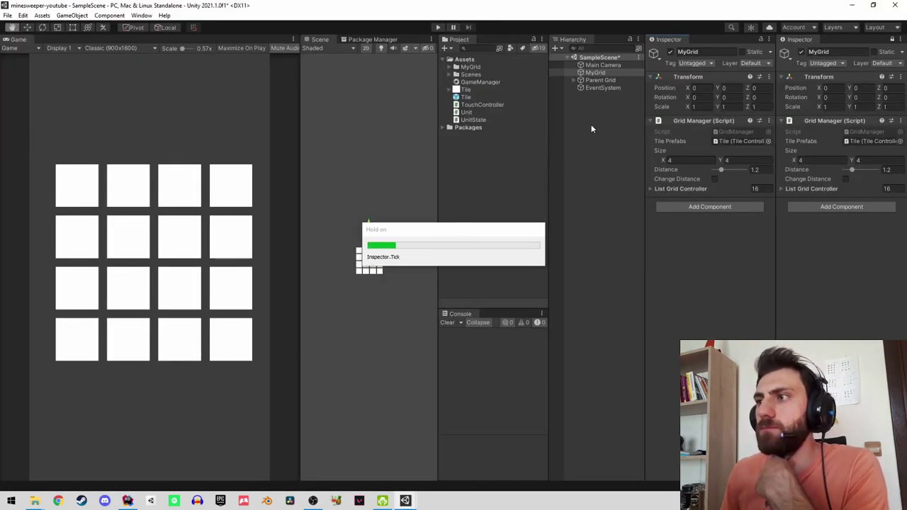
Attach the Game Manager script to MyGrid, set Mine Amount to 5, and play the scene.
left_click(678, 206)
key("Return")
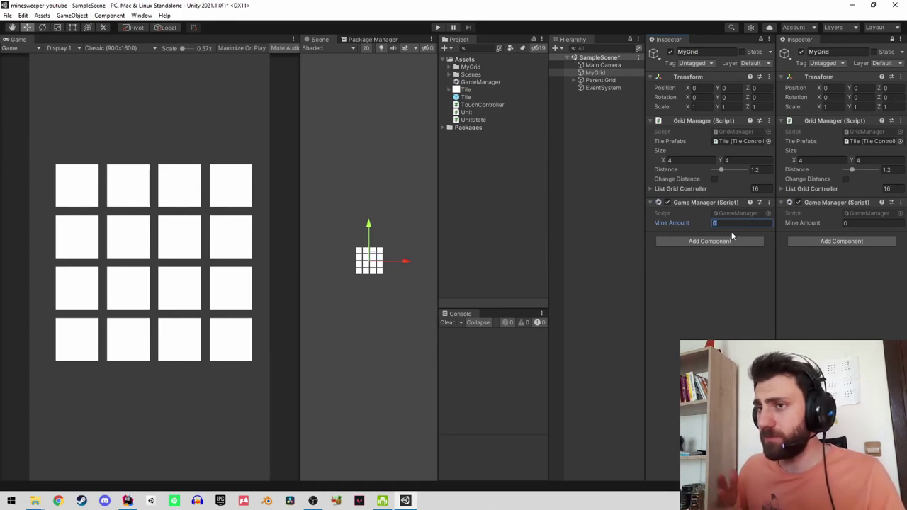
type("3")
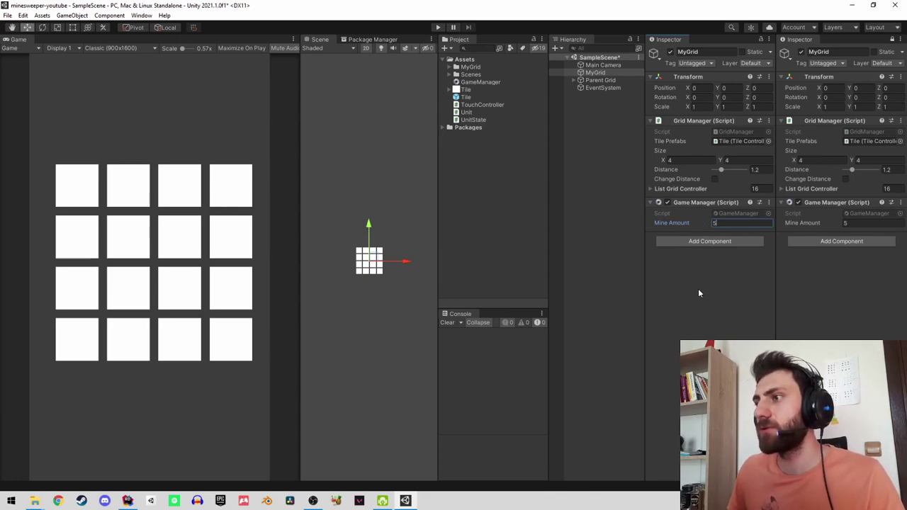
key("Return")
left_click(437, 28)
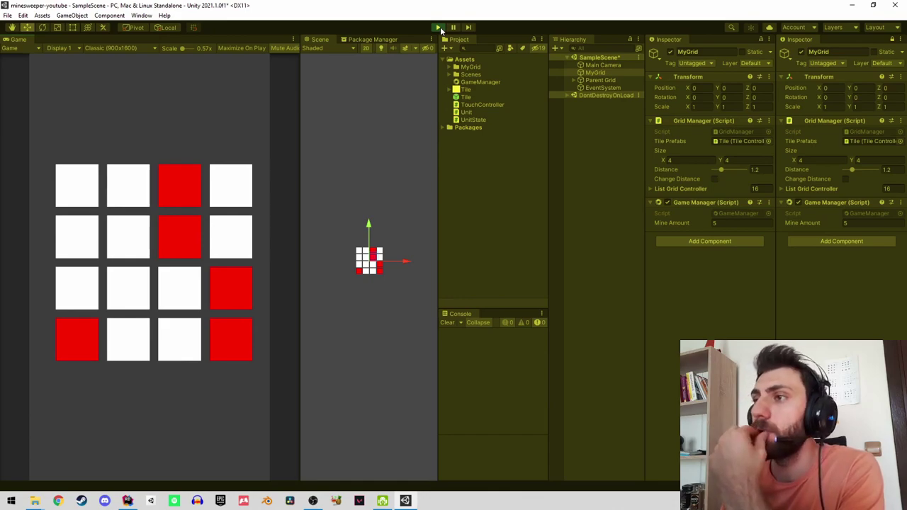
Raise Mine Amount to 10, replay and stop the scene, then return to GameManager.cs in Rider.
left_click(439, 27)
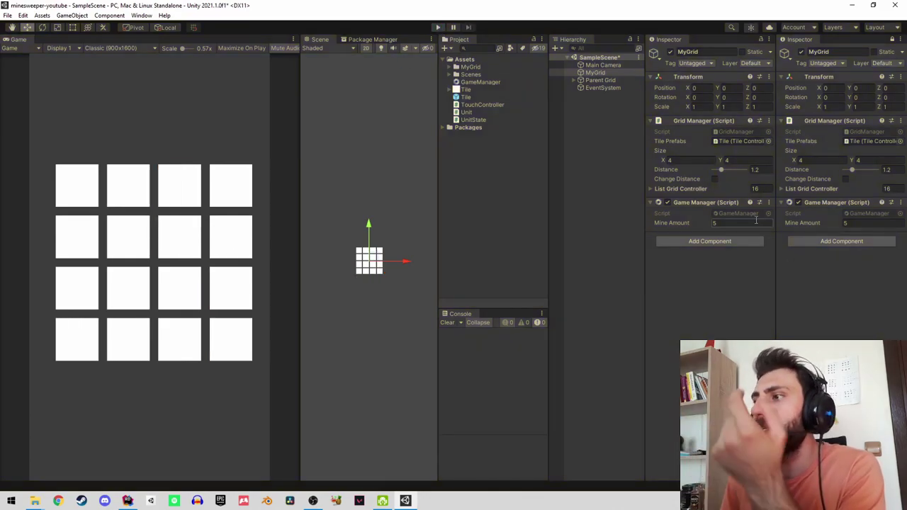
left_click(753, 224)
type("10")
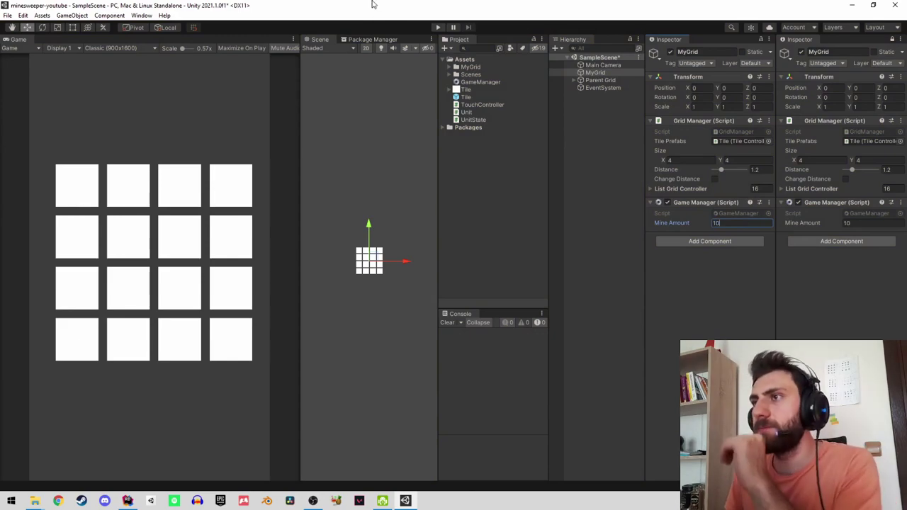
key("Return")
left_click(438, 28)
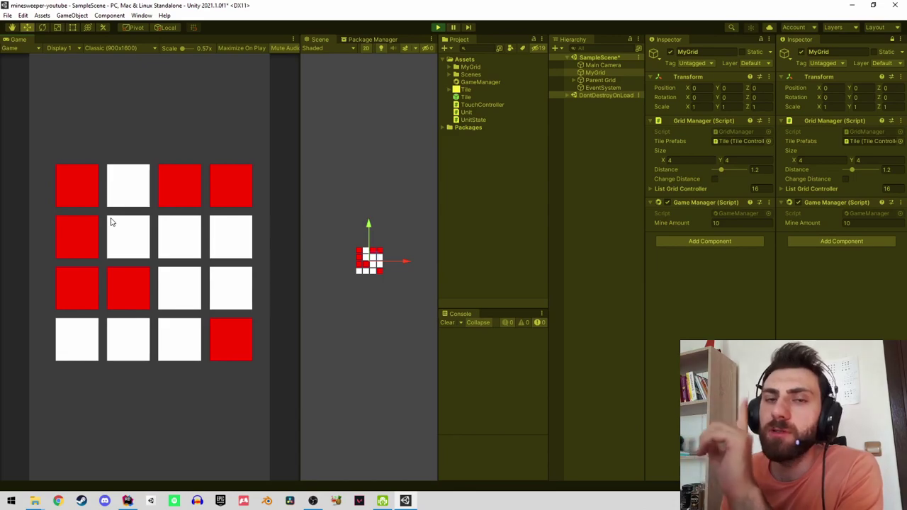
left_click(436, 27)
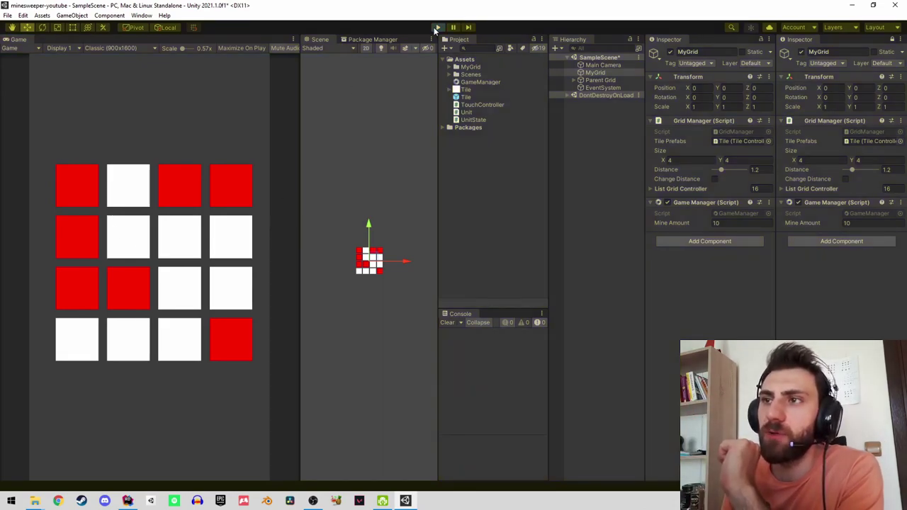
left_click(128, 500)
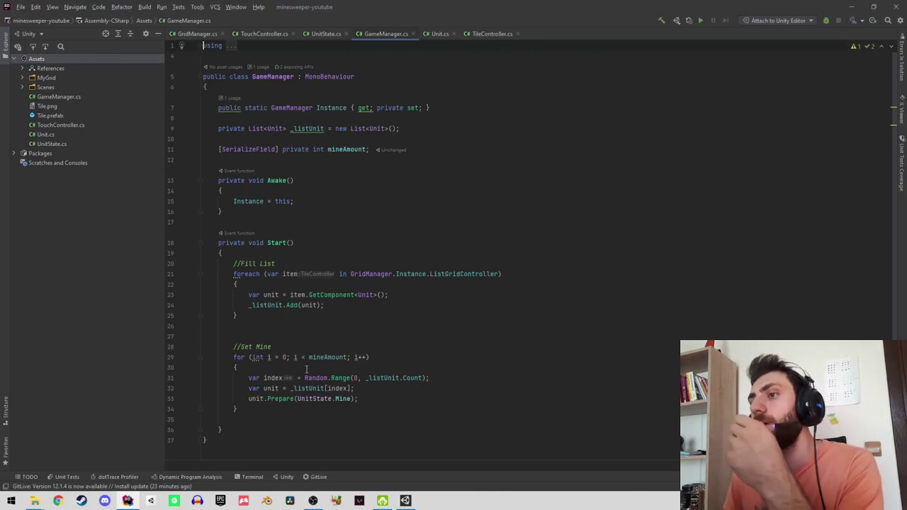
Below the //Set Mine comment, declare a local list as a new List copied from _listUnit.
left_click(327, 345)
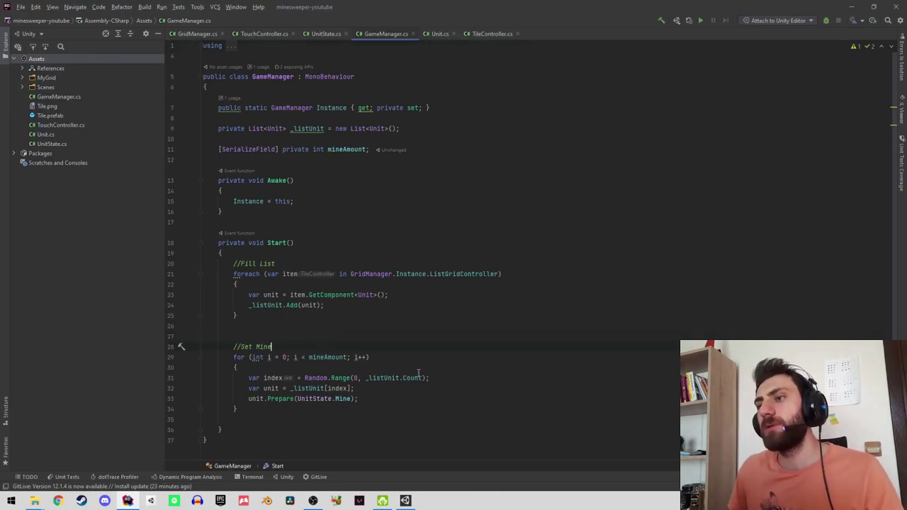
key("Return")
type("var list =")
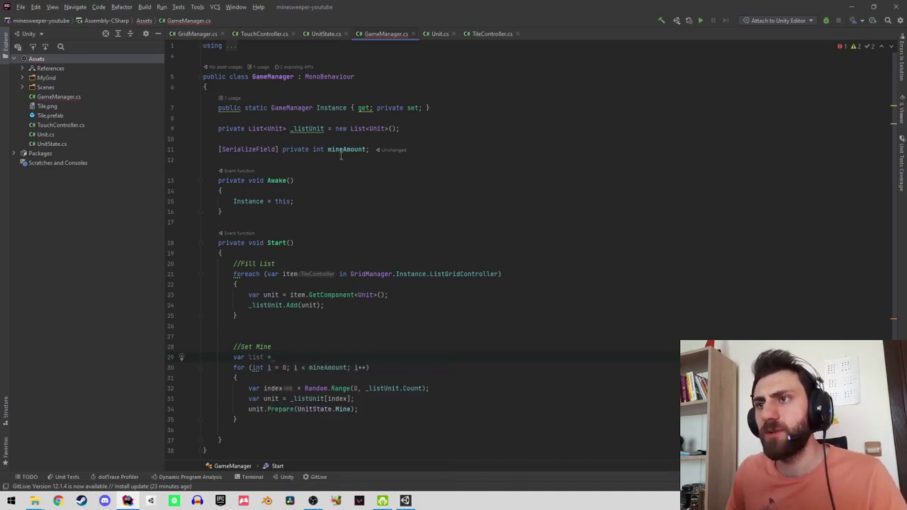
type("new")
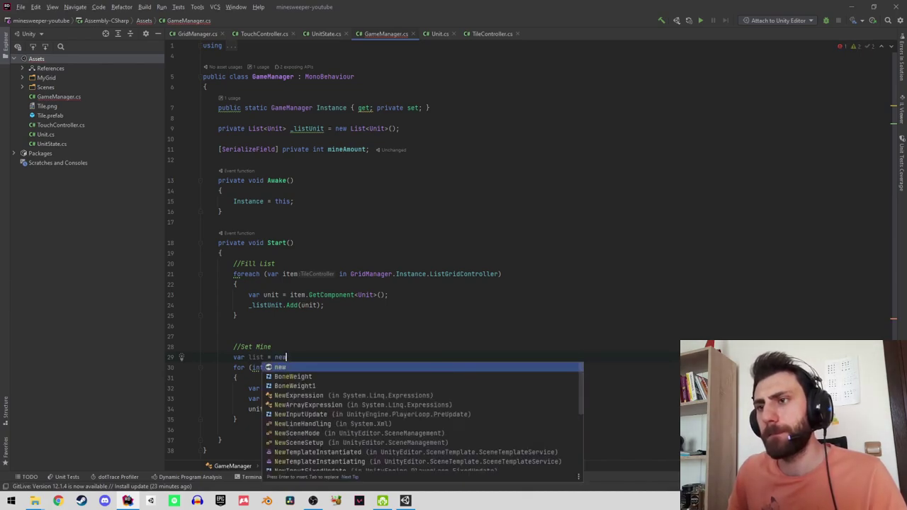
key("BackSpace")
key("BackSpace")
key("ctrl+space")
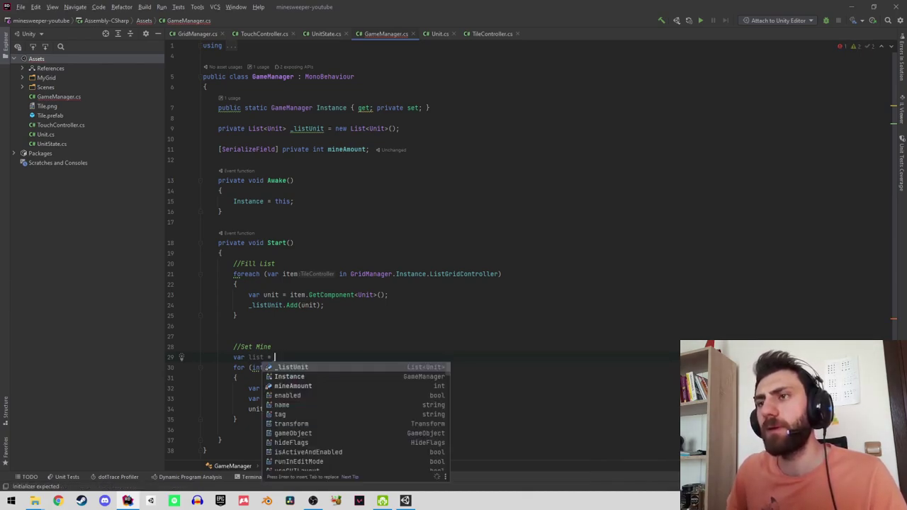
left_click(324, 128)
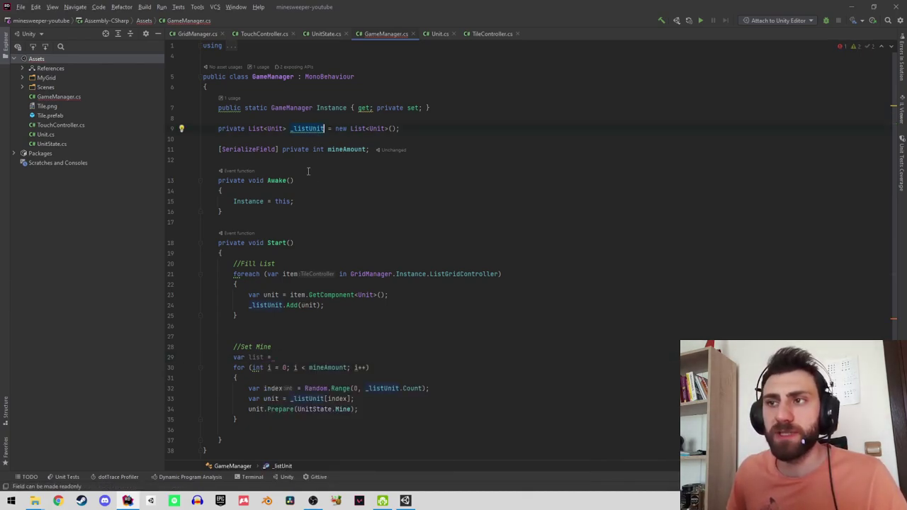
left_click(297, 357)
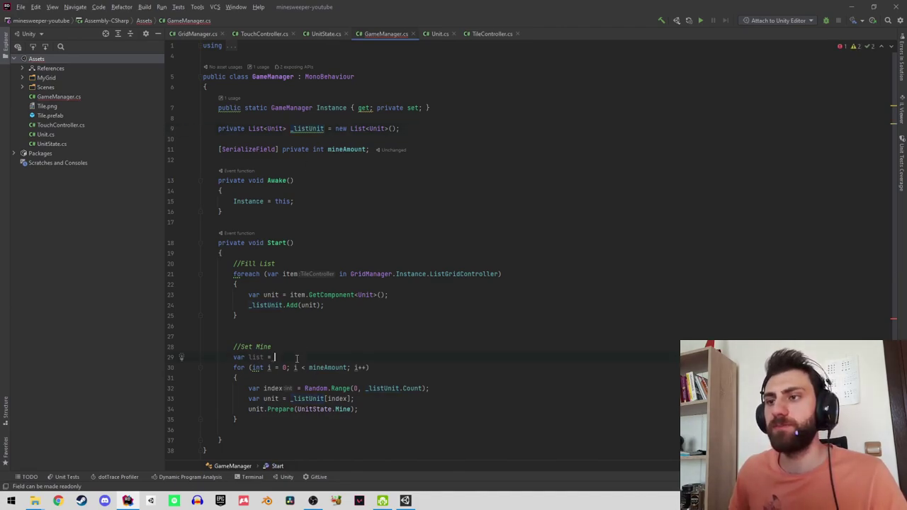
type("new list")
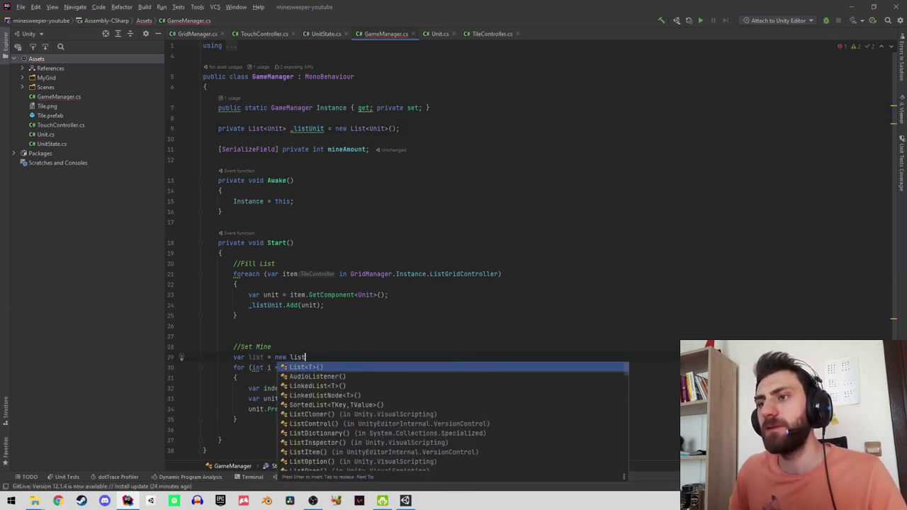
key("BackSpace")
key("BackSpace")
key("BackSpace")
type("Li")
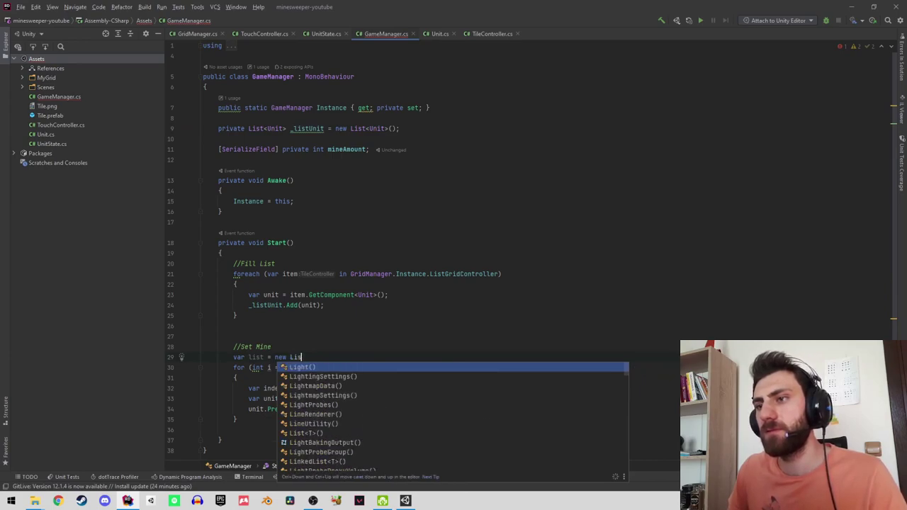
type("st<")
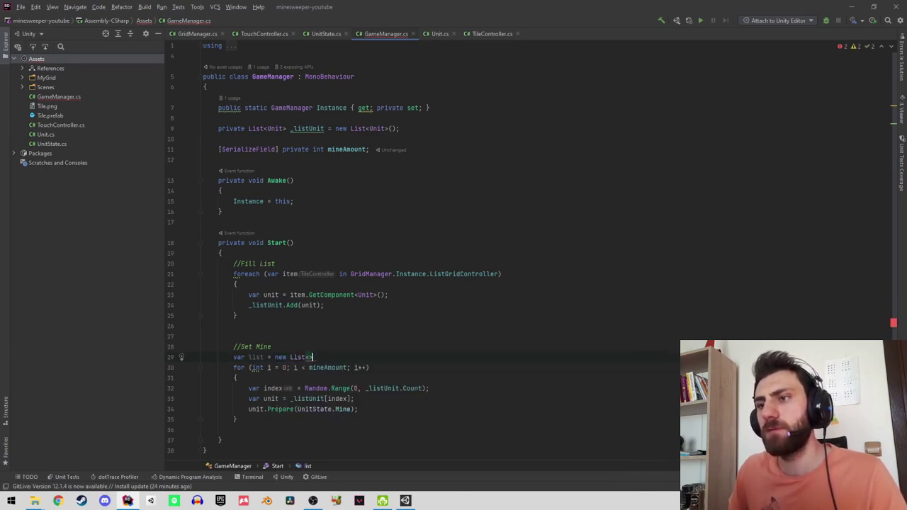
type("U")
key("Return")
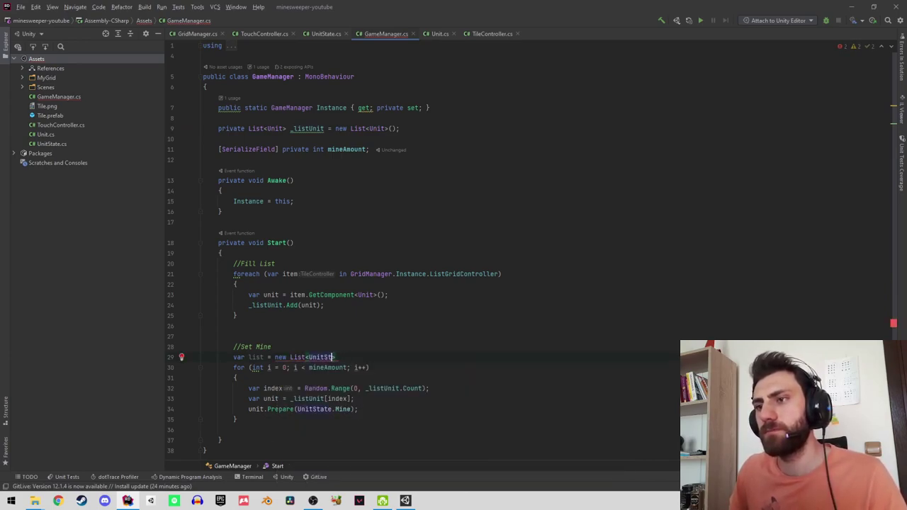
type("(_l")
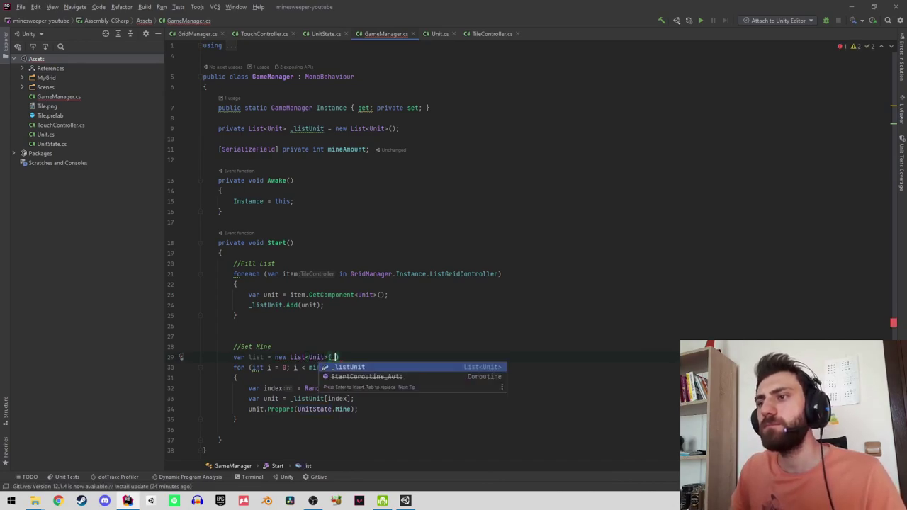
key("Return")
type(";")
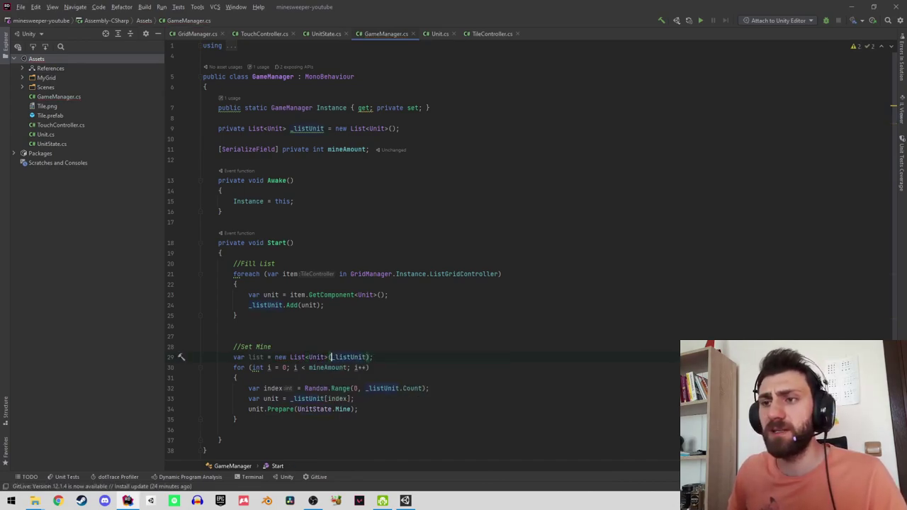
Make the random index range and the unit lookup read from list instead of _listUnit.
key("ctrl+Left")
key("ctrl+Left")
key("ctrl+Left")
key("ctrl+Left")
key("ctrl+Left")
key("Down")
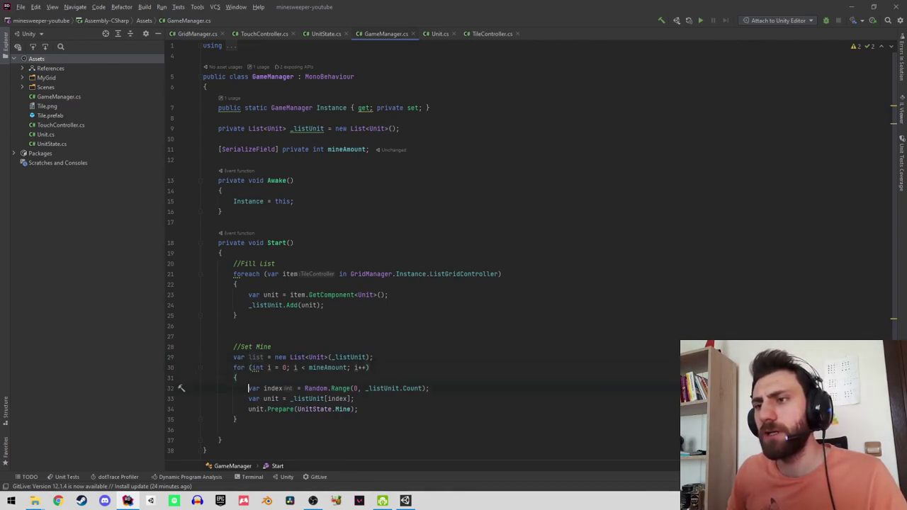
left_click(299, 389)
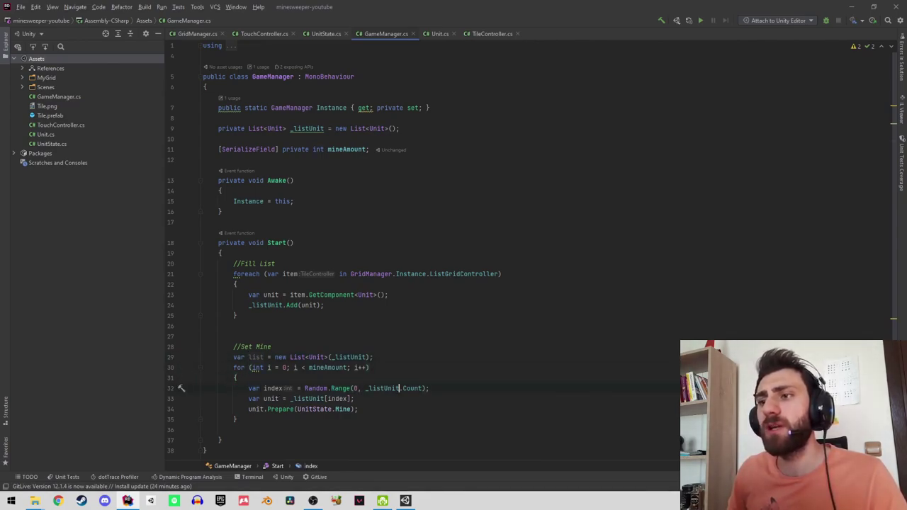
type("list")
key("Tab")
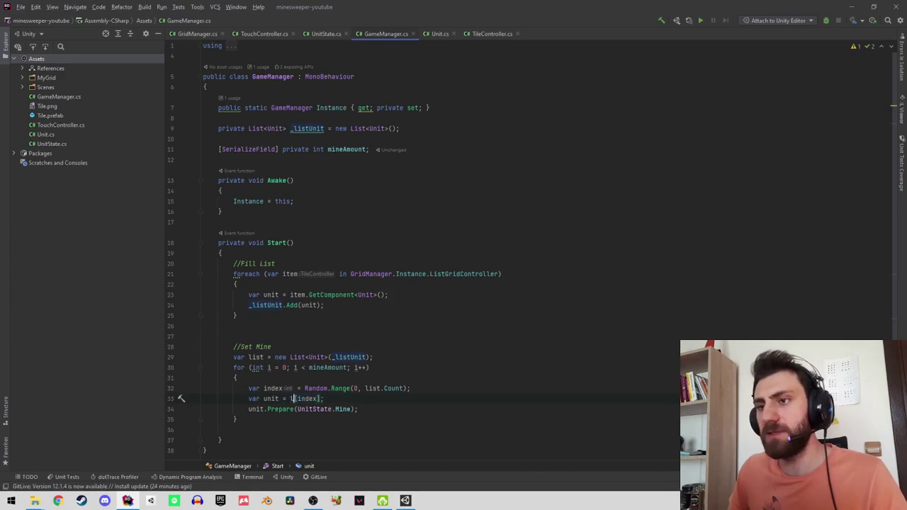
type("list")
key("Tab")
key("Down")
key("Home")
Add list.RemoveAt(index) in the loop so each chosen mine unit is removed.
key("Return")
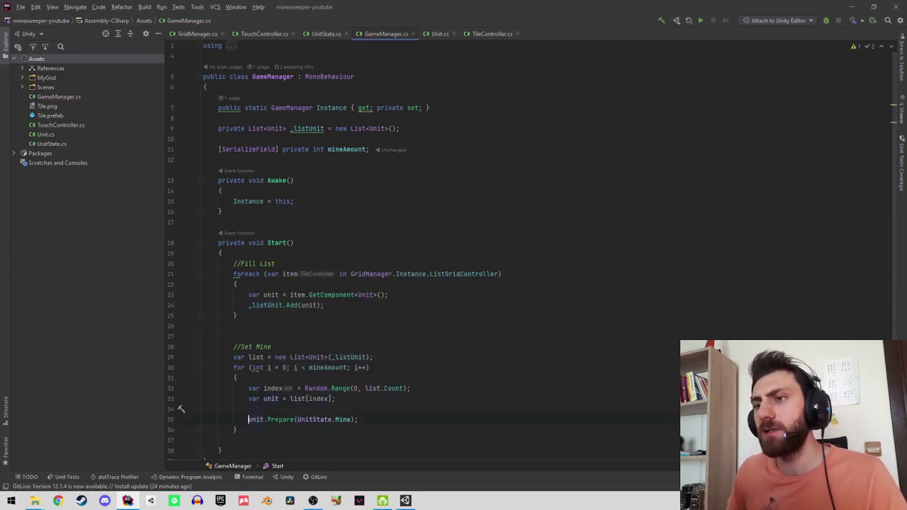
key("Return")
key("Up")
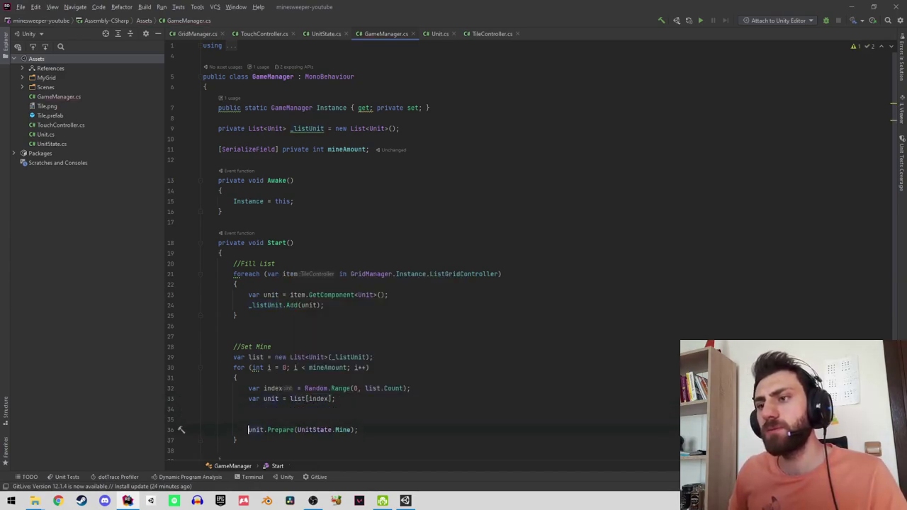
key("BackSpace")
key("BackSpace")
key("End")
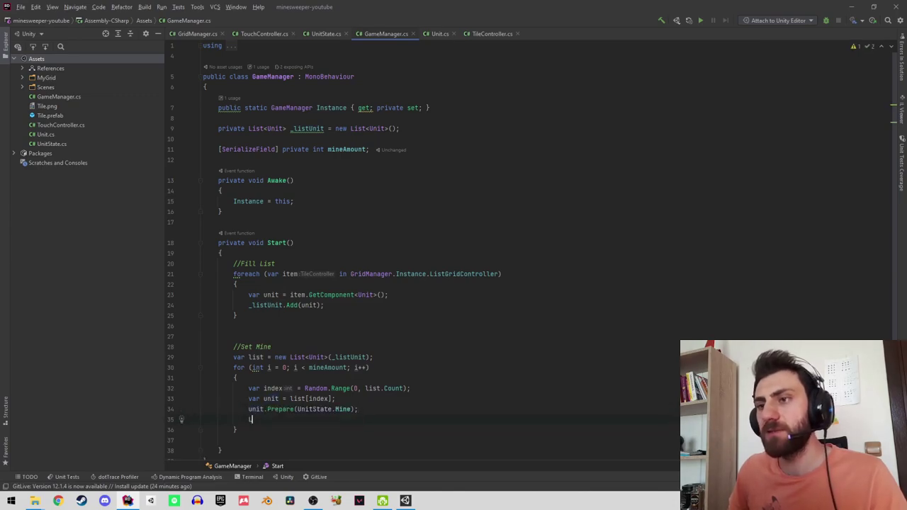
type("ist.re")
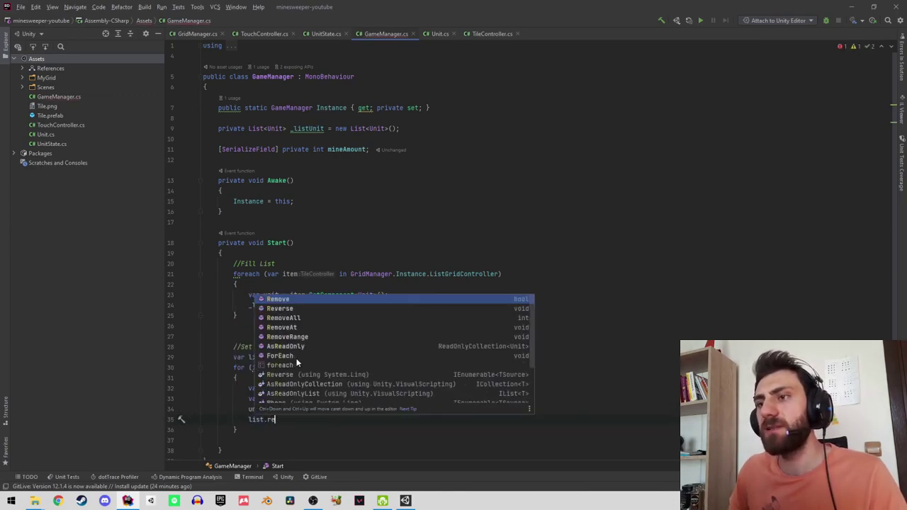
key("Down")
key("Down")
key("Down")
key("Return")
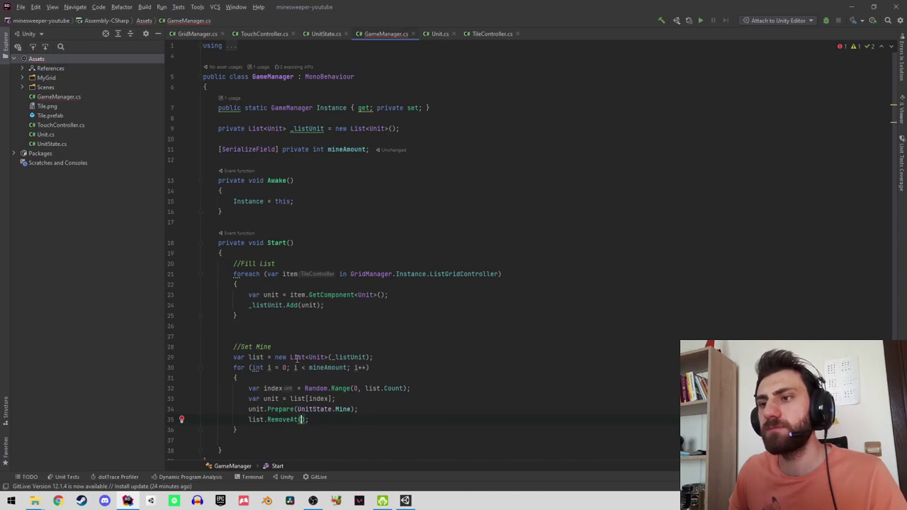
type("in")
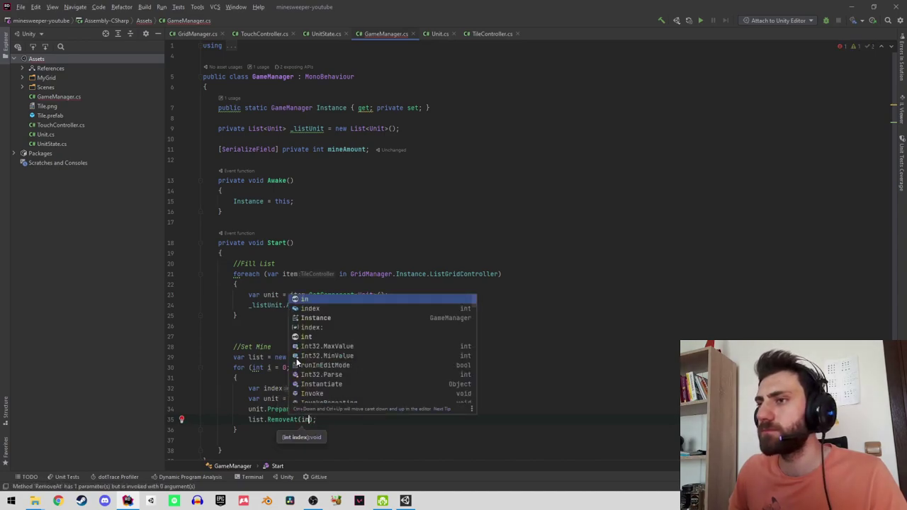
key("Down")
key("Return")
key("Up")
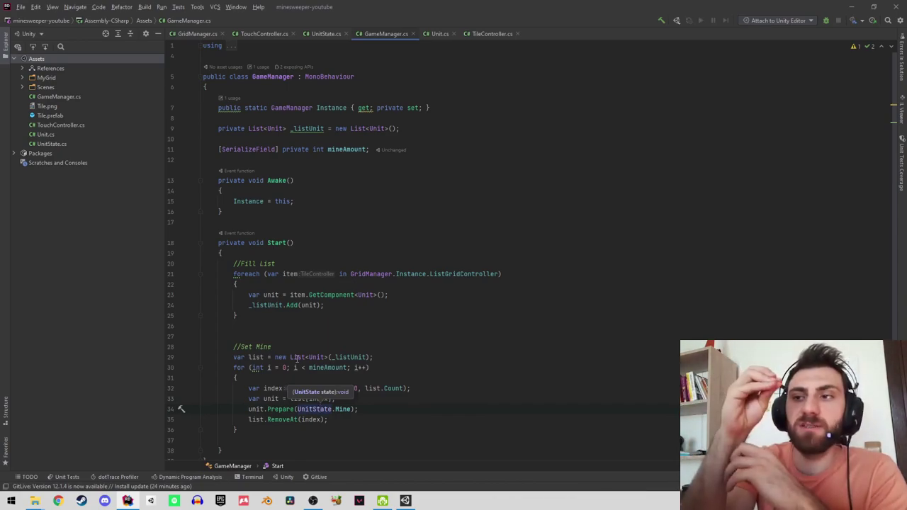
Check where list is used around the Random.Range line, then switch back to Unity.
left_click(256, 357)
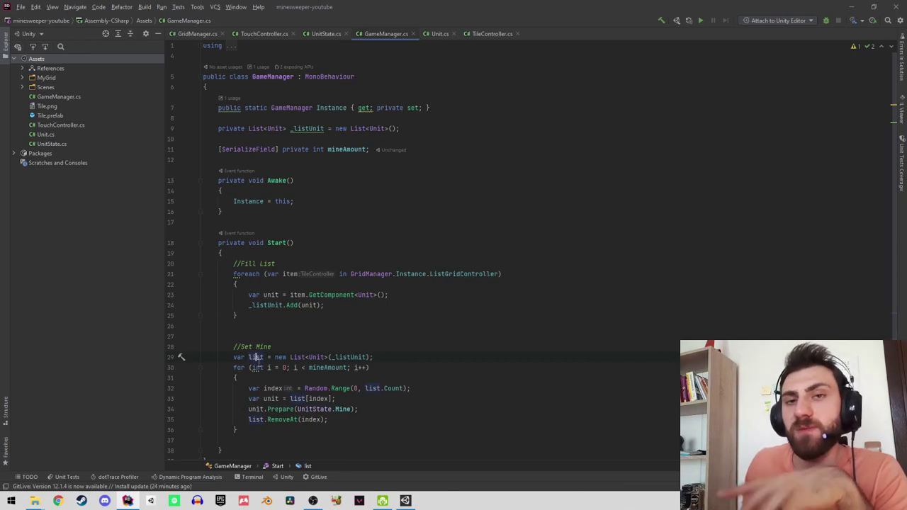
mouse_move(257, 360)
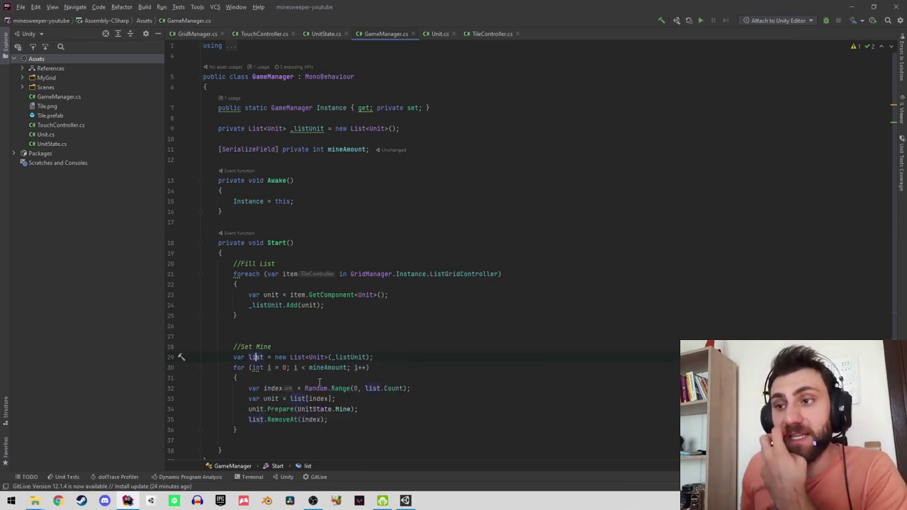
left_click(333, 388)
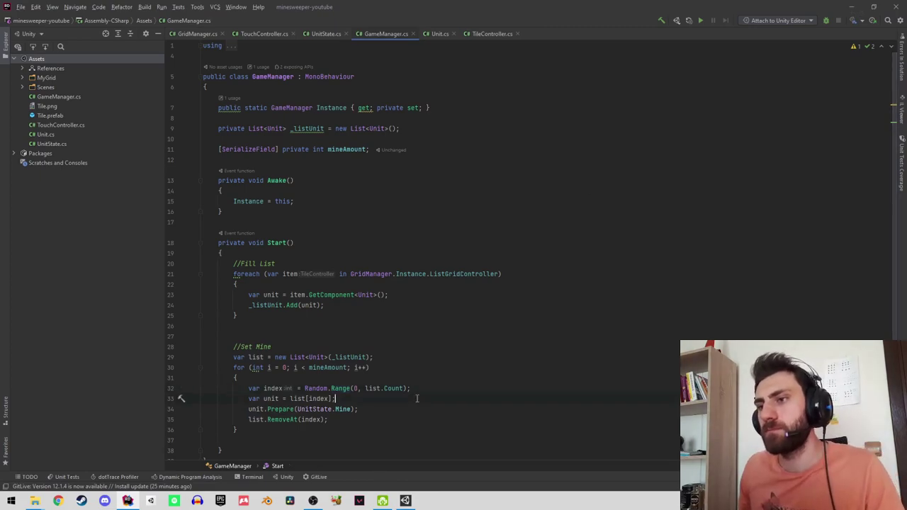
left_click(851, 6)
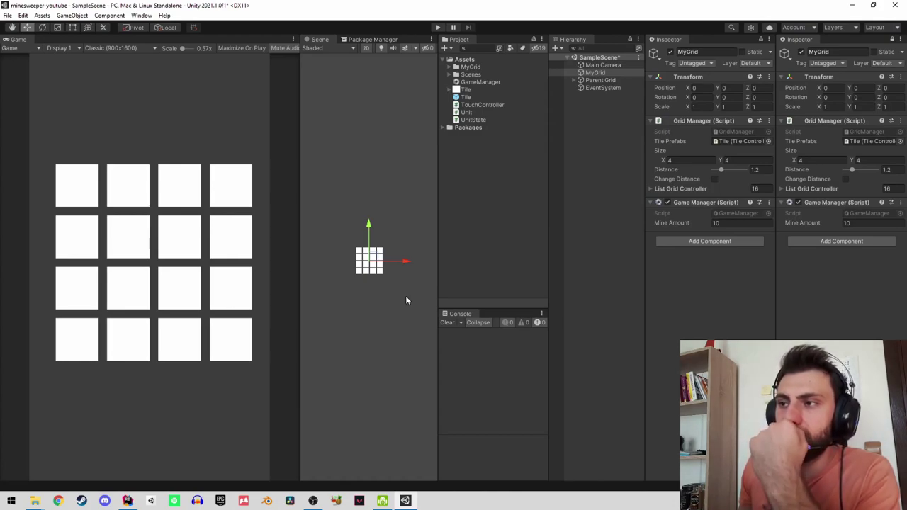
Play the game, confirm exactly ten tiles turn red as mines, then stop it.
left_click(439, 27)
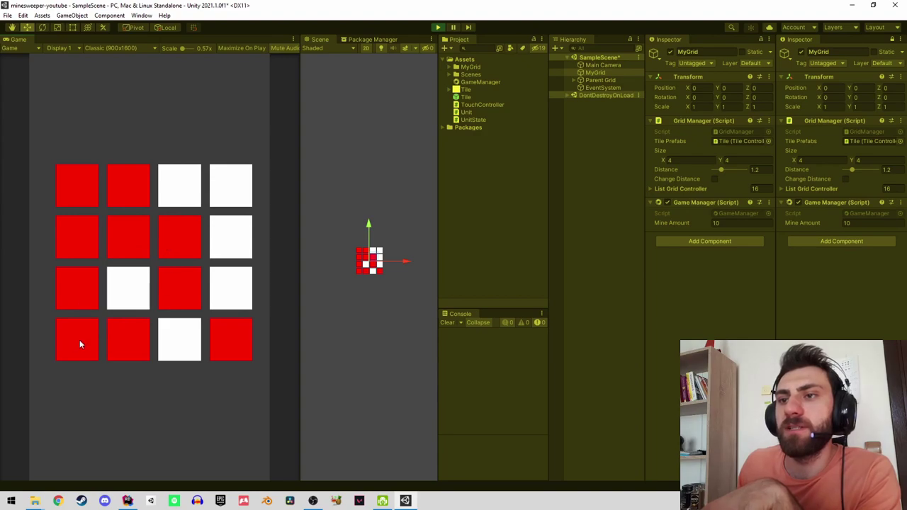
left_click(437, 27)
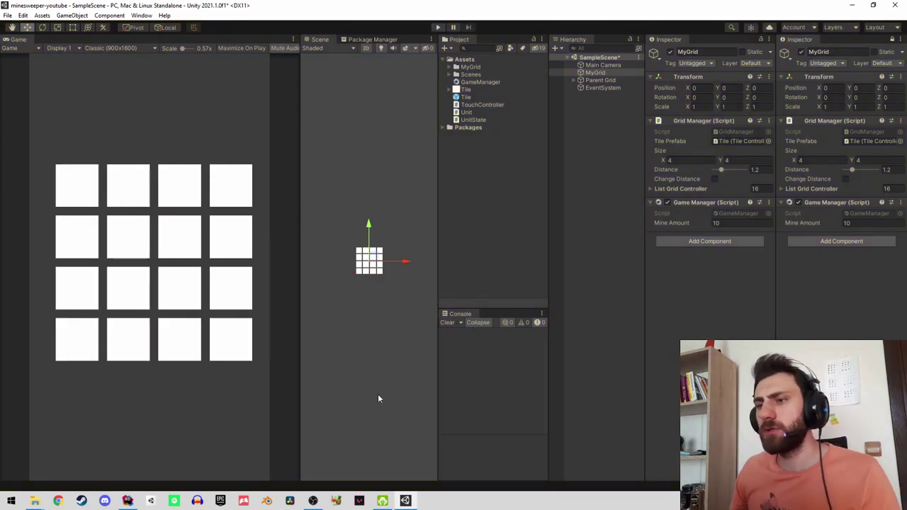
Extract the Fill List and Set Mine code in GameManager into a PrepareGame() method, then minimize Rider.
left_click(127, 501)
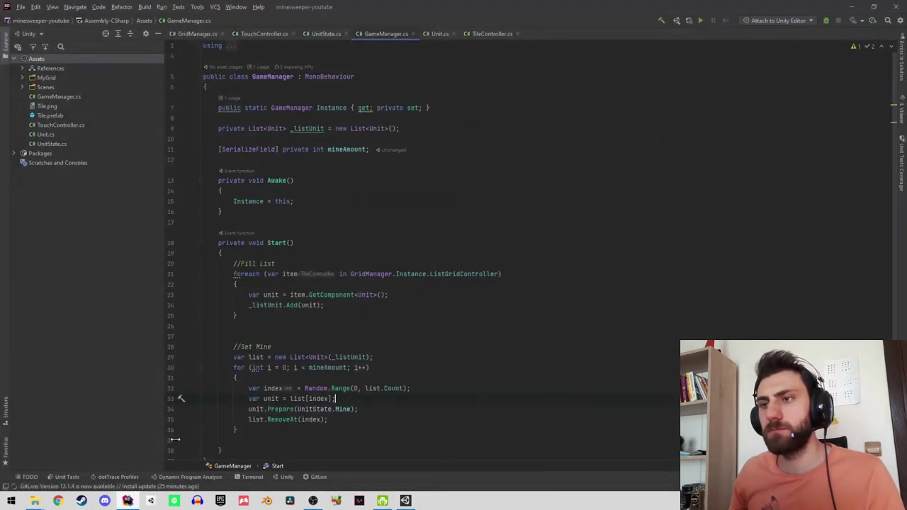
scroll(175, 439, "down", 1)
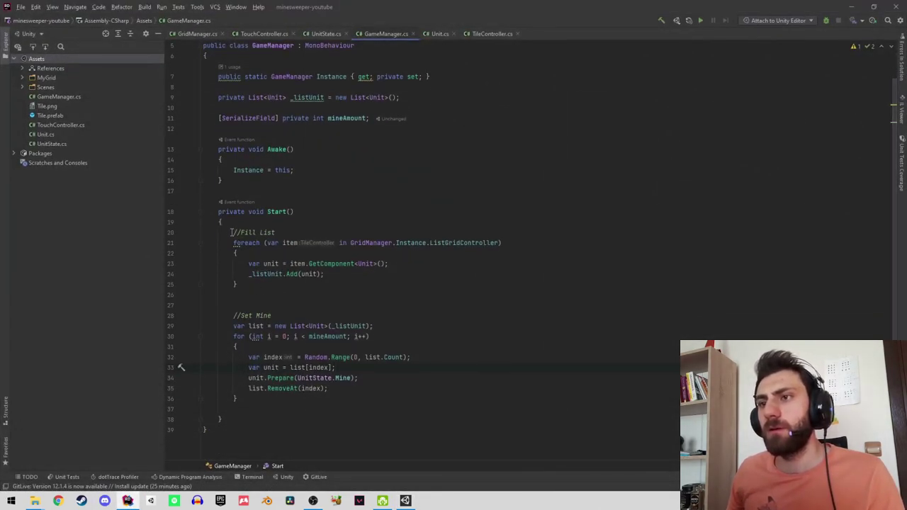
left_click_drag(246, 275, 309, 404)
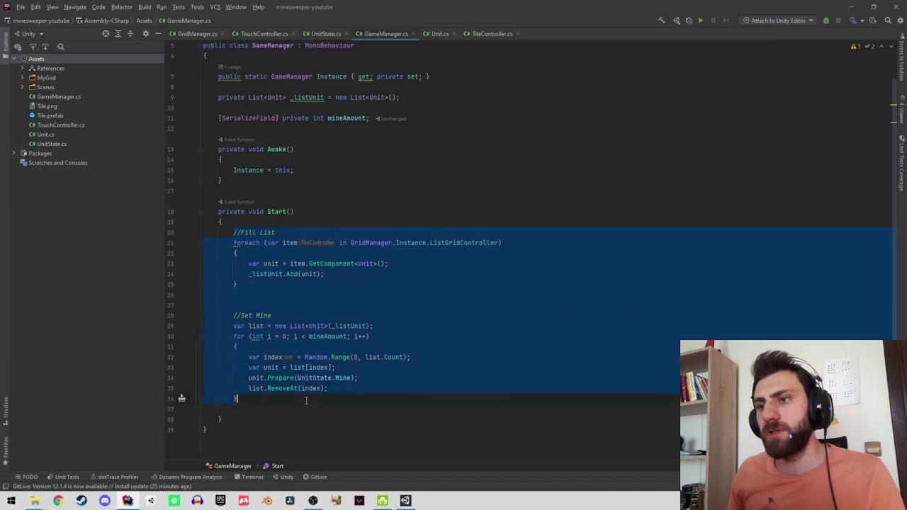
key("ctrl+alt+m")
type("PrepareGame")
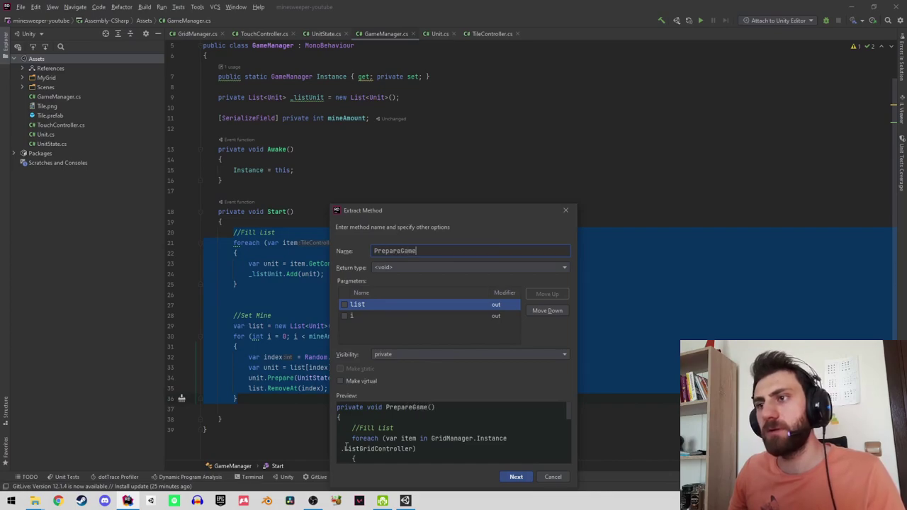
key("Return")
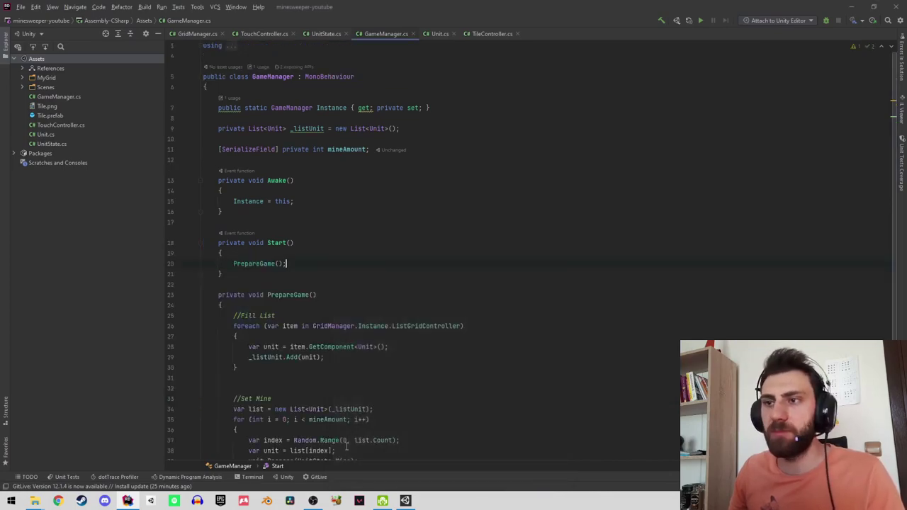
scroll(323, 275, "down", 2)
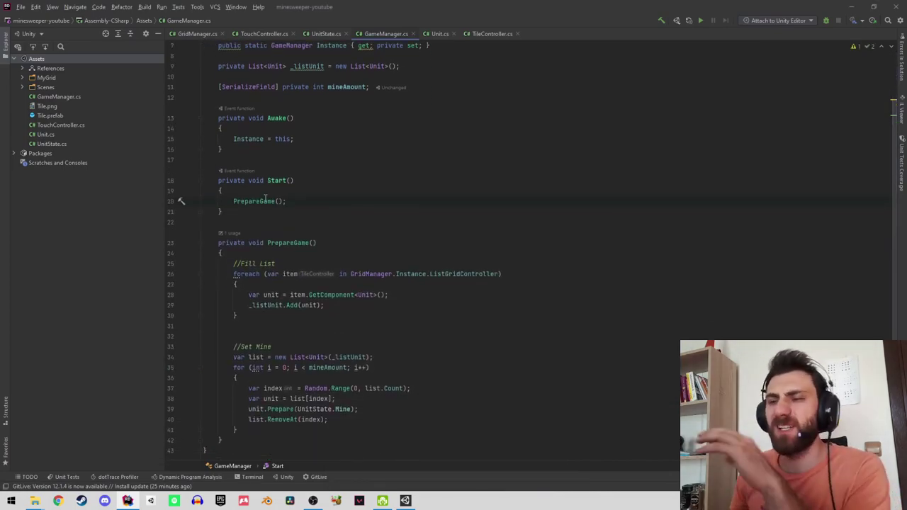
scroll(296, 167, "up", 2)
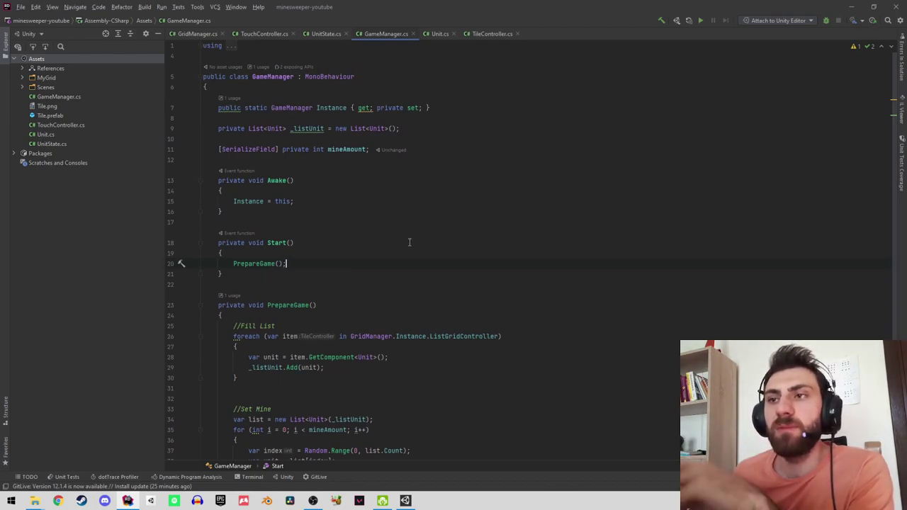
scroll(770, 99, "down", 2)
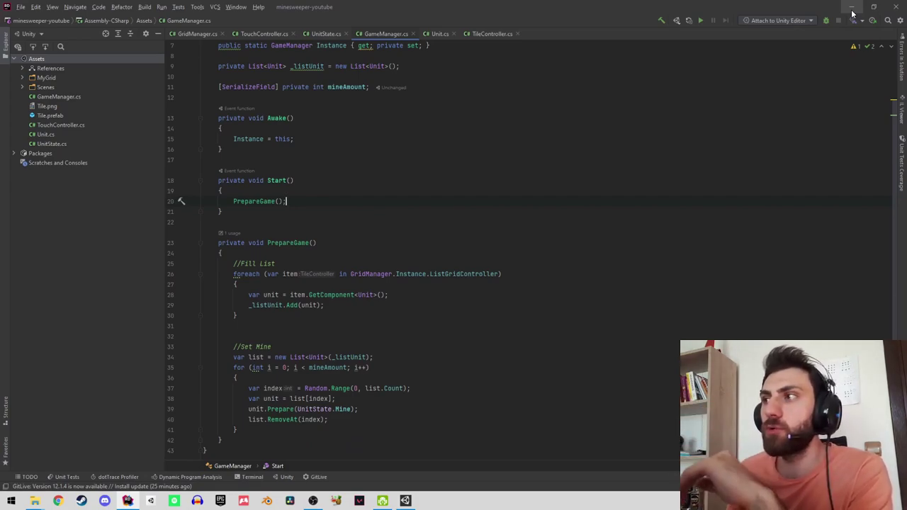
left_click(852, 12)
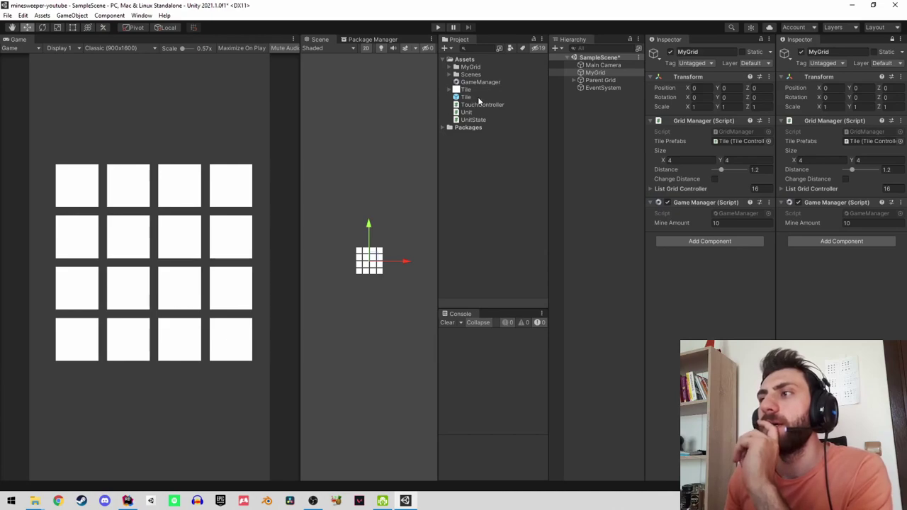
Open the Tile prefab for editing and add a Text - TextMeshPro child under Tile.
left_click(575, 81)
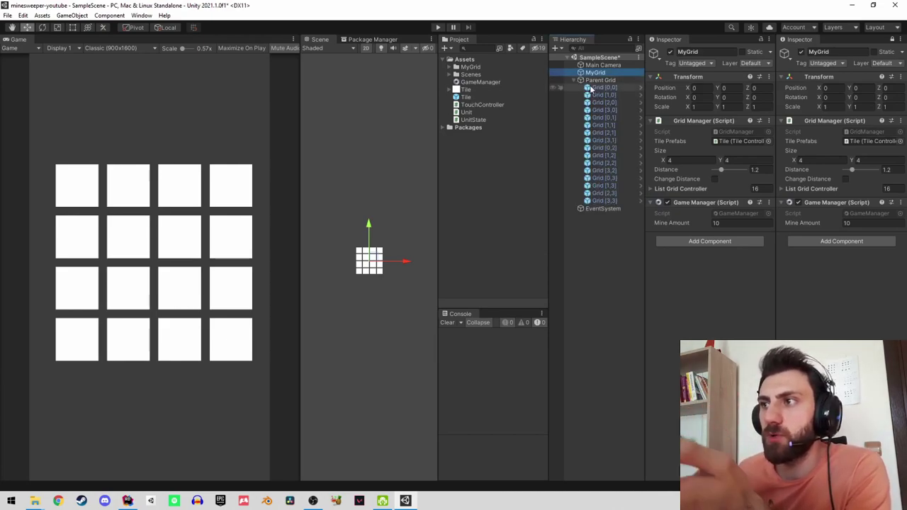
left_click(465, 97)
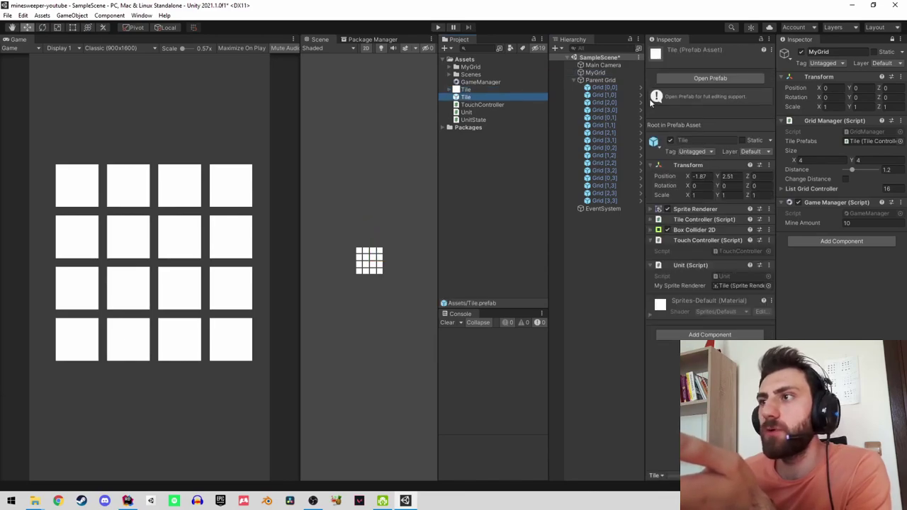
left_click(689, 78)
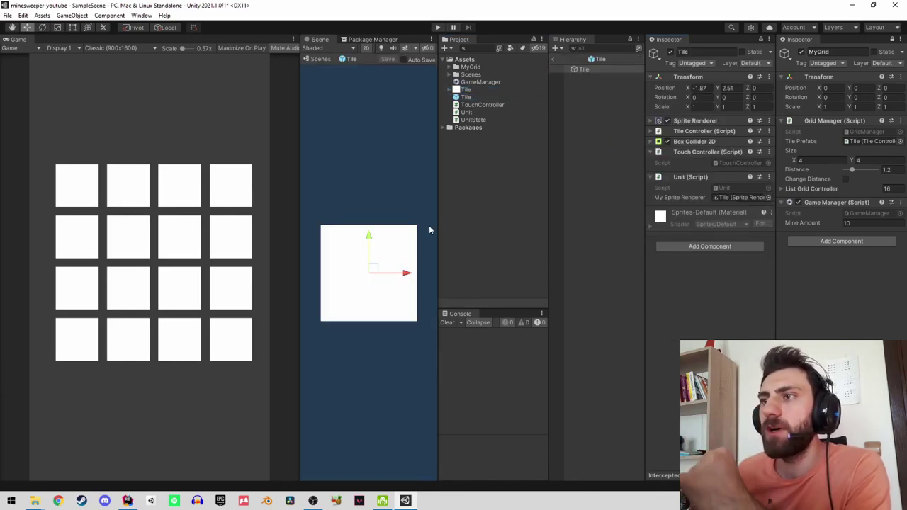
right_click(601, 101)
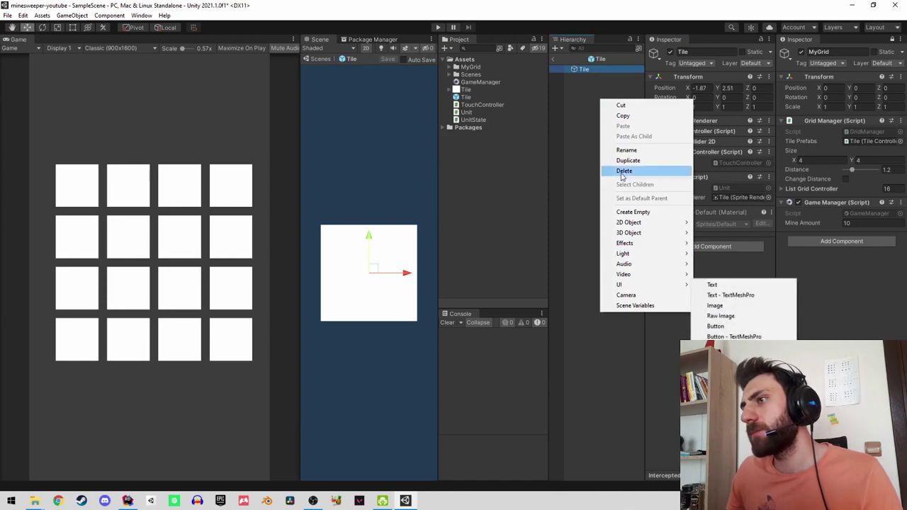
right_click(580, 68)
mouse_move(610, 203)
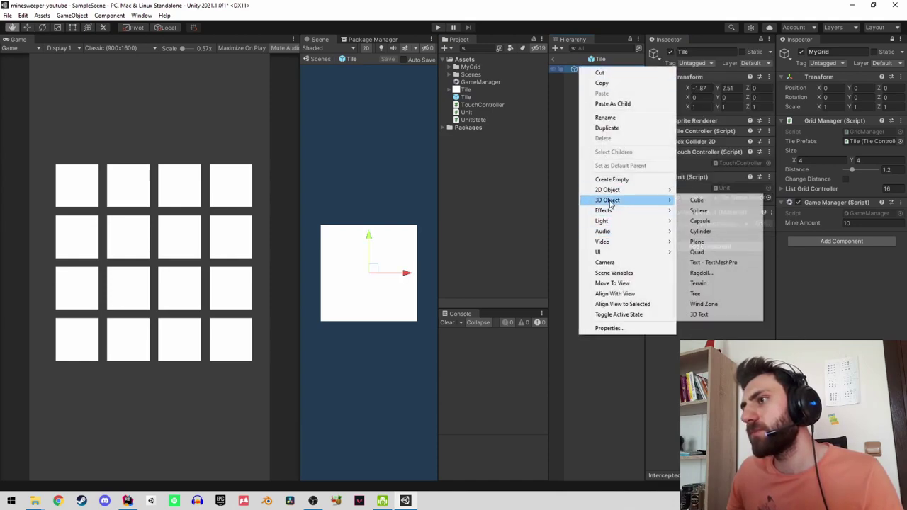
left_click(722, 262)
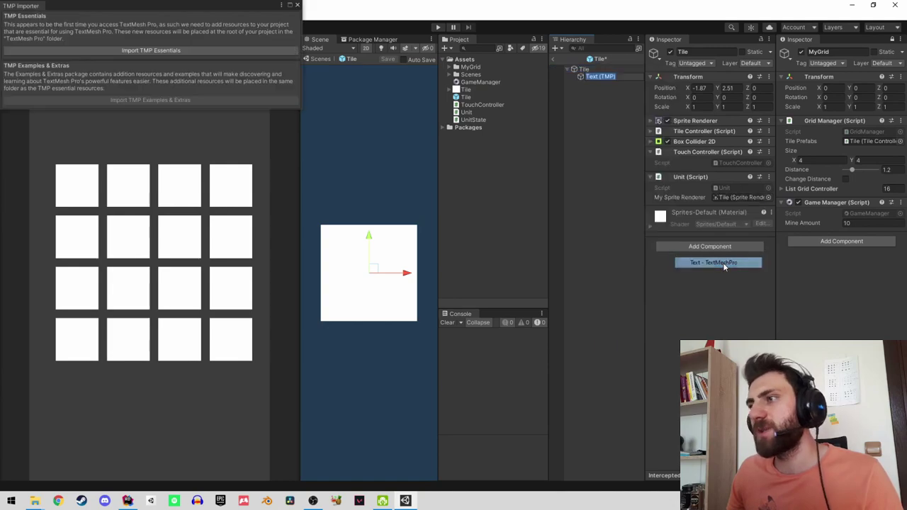
Import TMP Essentials and TMP Examples & Extras, then close the TMP Importer.
left_click(133, 51)
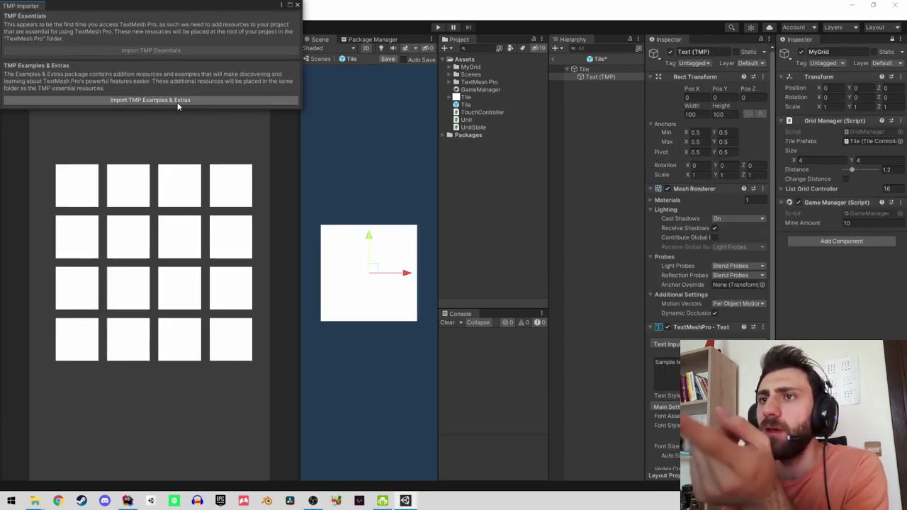
left_click(180, 100)
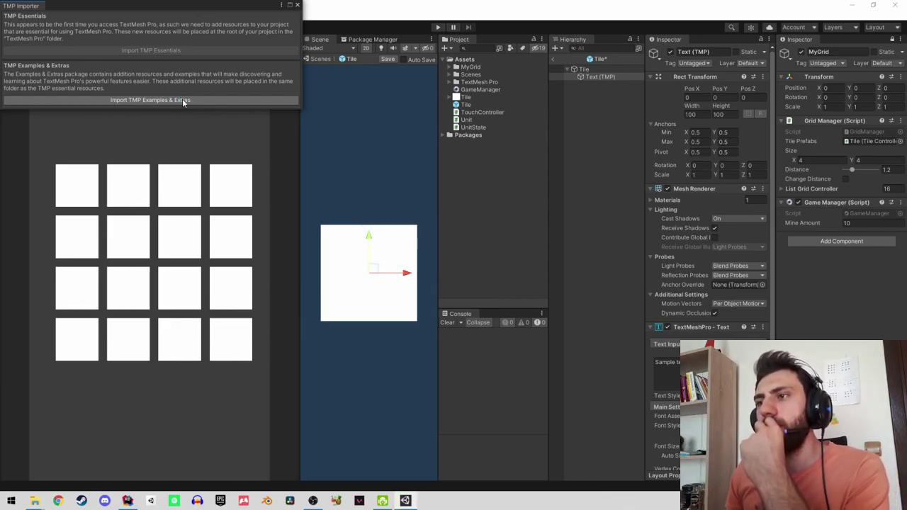
left_click(181, 100)
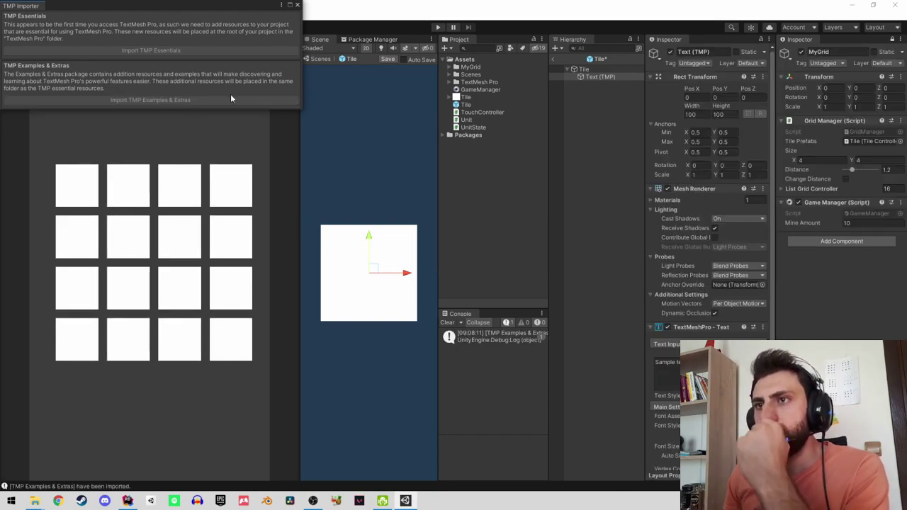
left_click(298, 6)
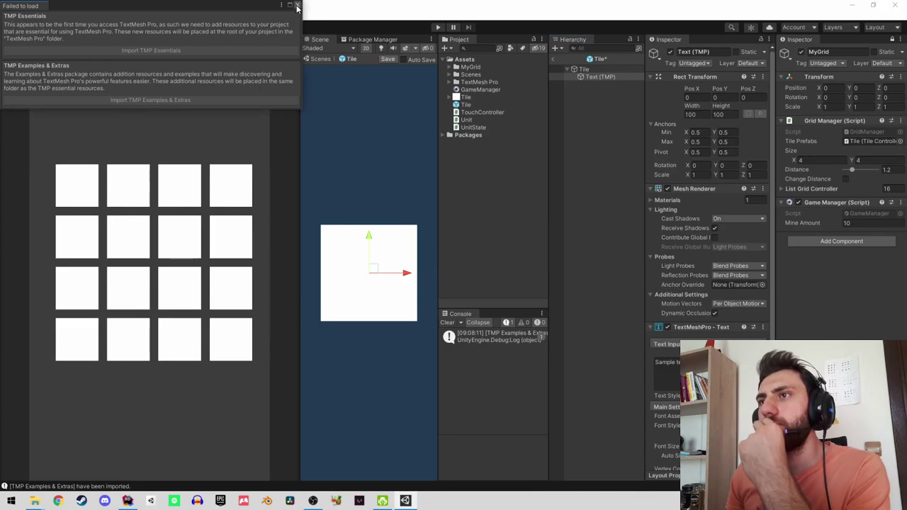
left_click(297, 6)
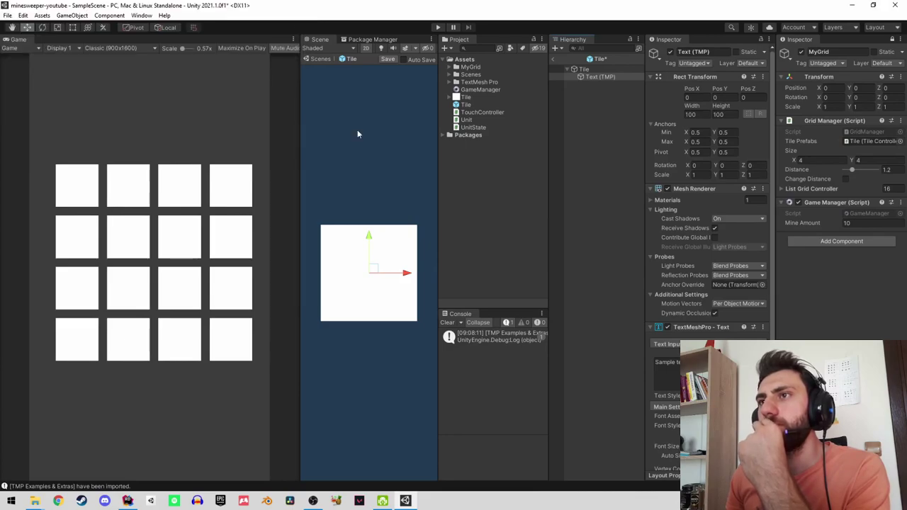
Delete the broken Text (TMP) object and create a fresh Text - TextMeshPro child under Tile.
left_click(602, 78)
scroll(693, 199, "down", 5)
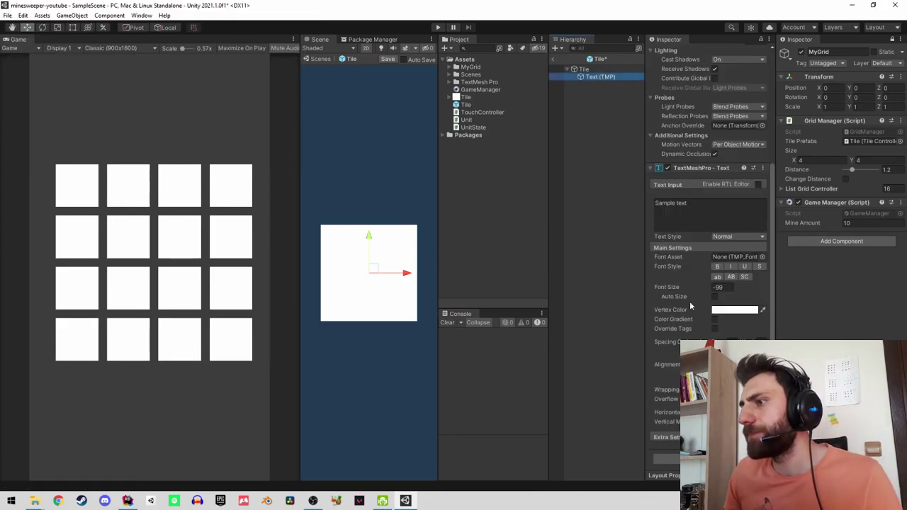
left_click(706, 219)
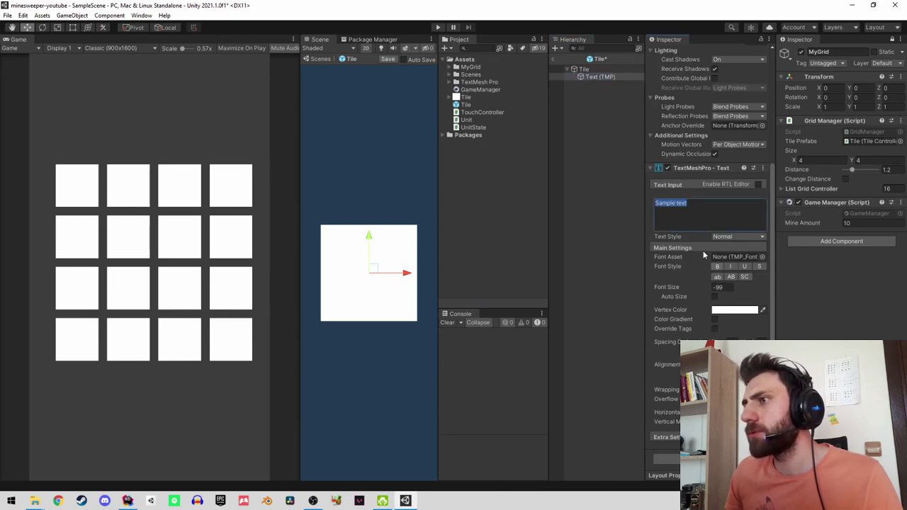
left_click(589, 78)
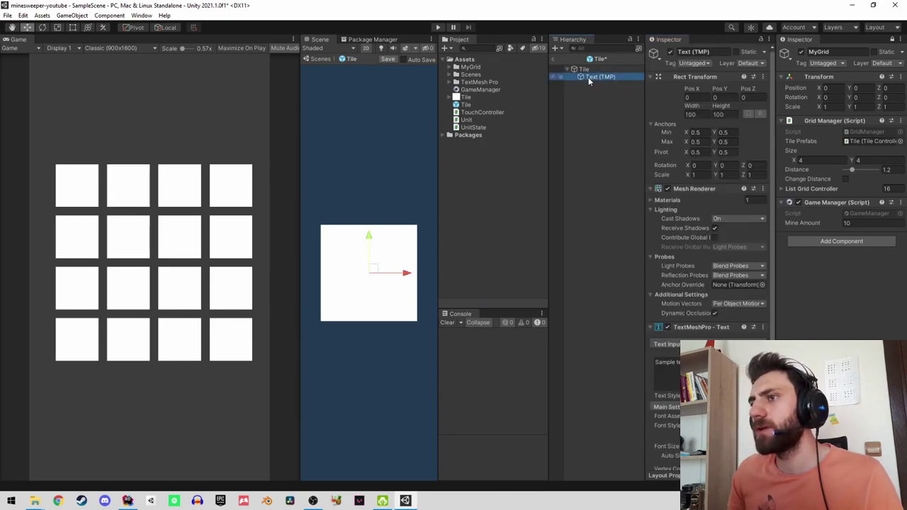
key("Delete")
left_click(582, 68)
right_click(583, 68)
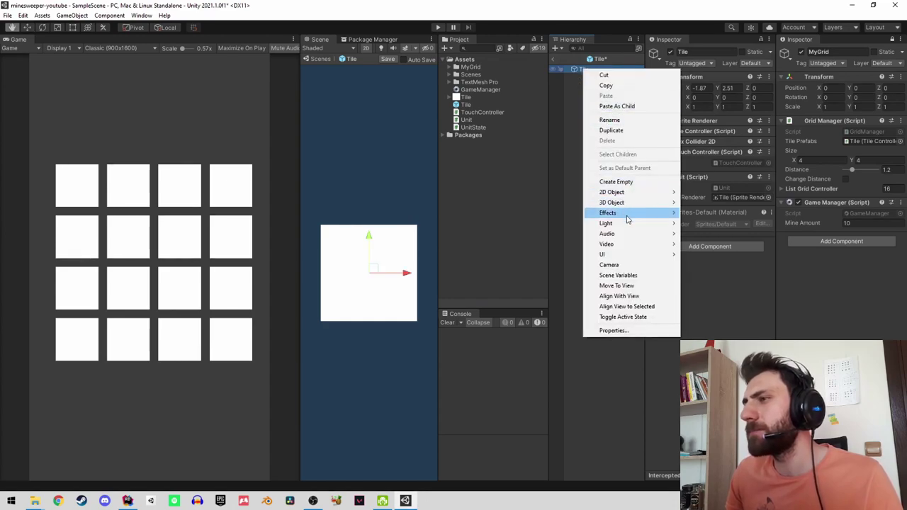
mouse_move(621, 204)
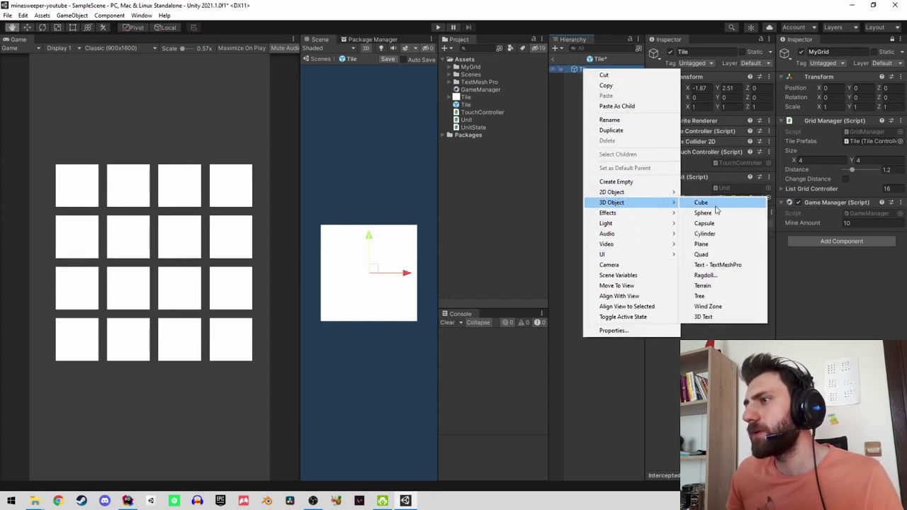
left_click(718, 264)
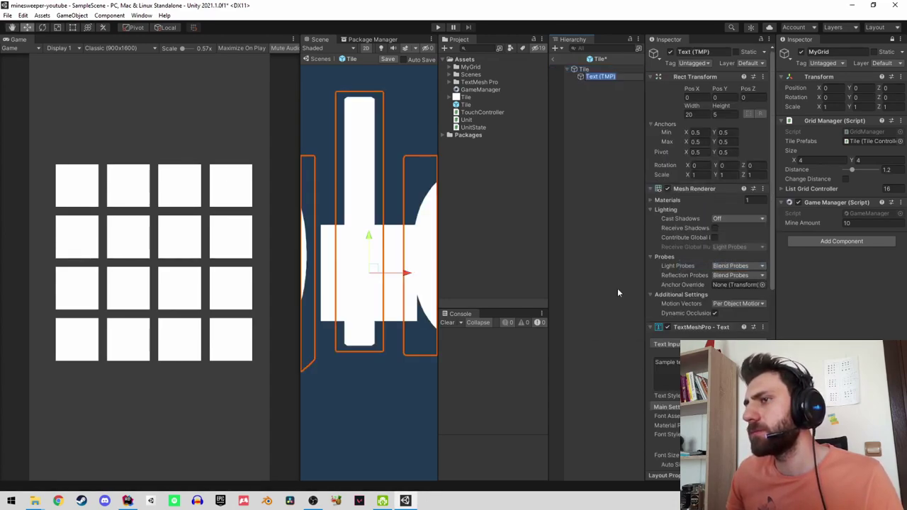
Set the text's vertex colour to black and its font asset to Oswald Bold SDF.
scroll(708, 248, "down", 5)
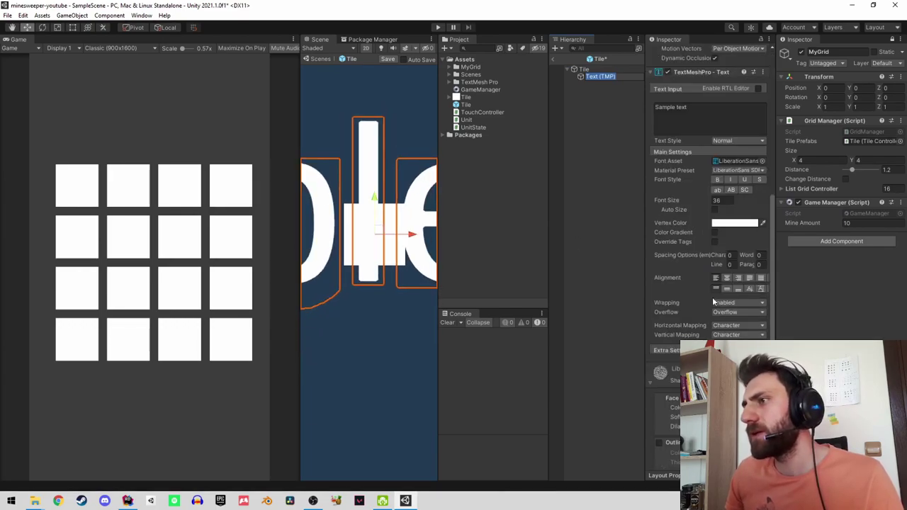
scroll(714, 302, "up", 2)
scroll(687, 173, "up", 2)
left_click(740, 392)
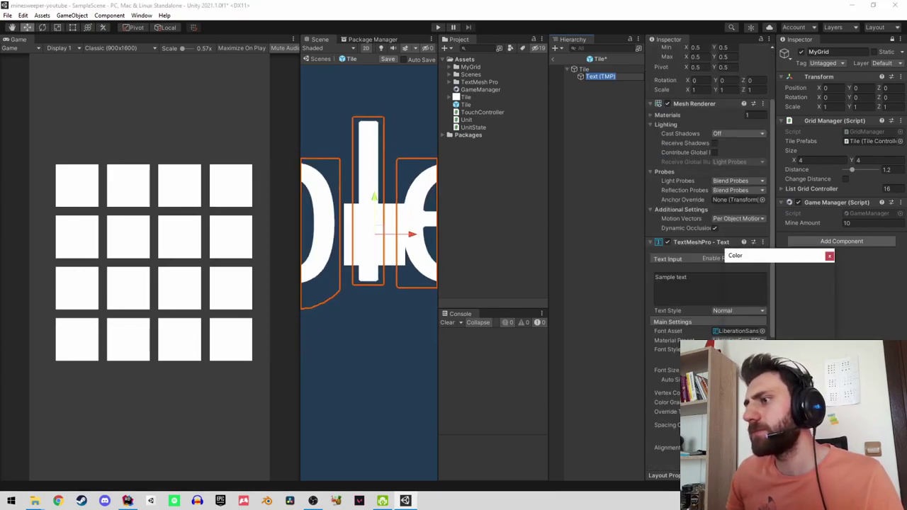
left_click(779, 361)
left_click(830, 256)
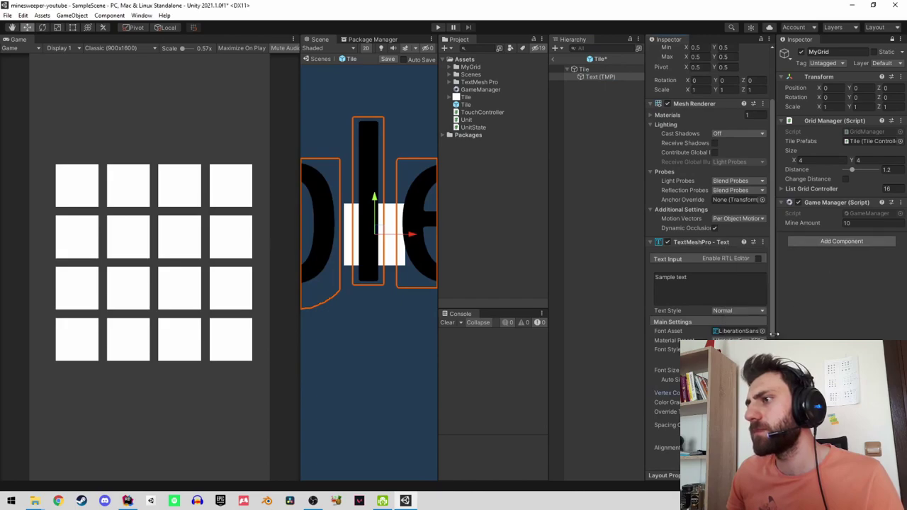
left_click(762, 332)
left_click(677, 253)
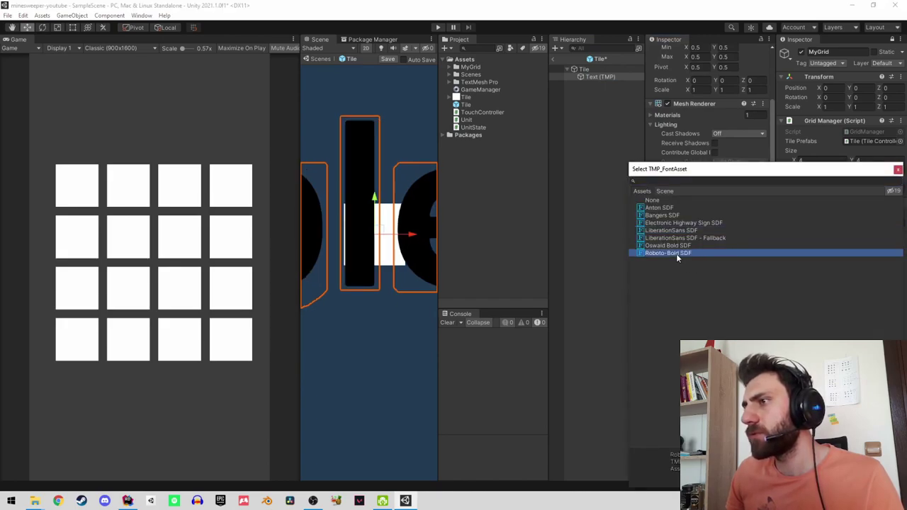
left_click(676, 246)
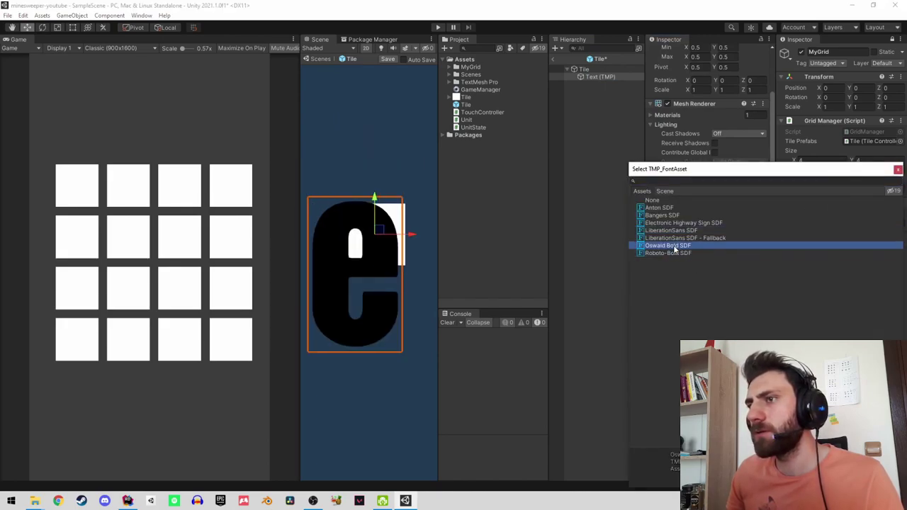
left_click(898, 170)
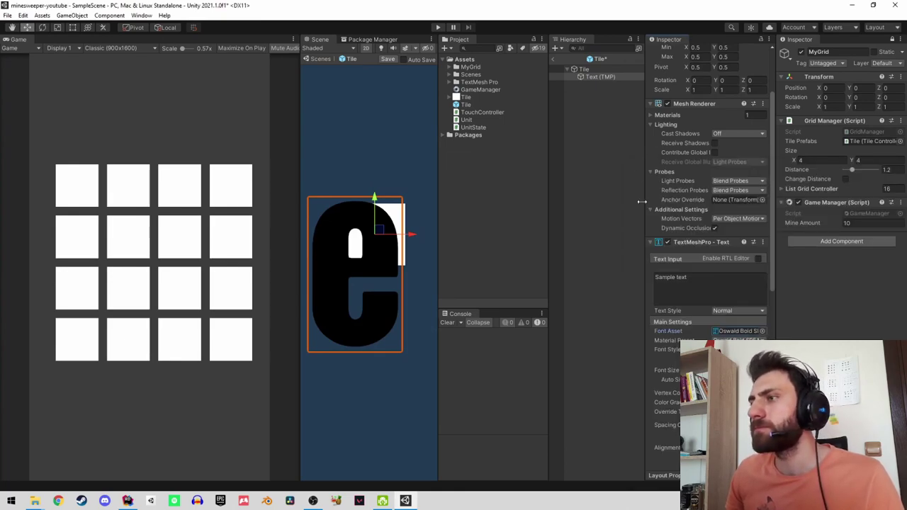
Set the text's Rect Transform width and height to 1.
double_click(595, 76)
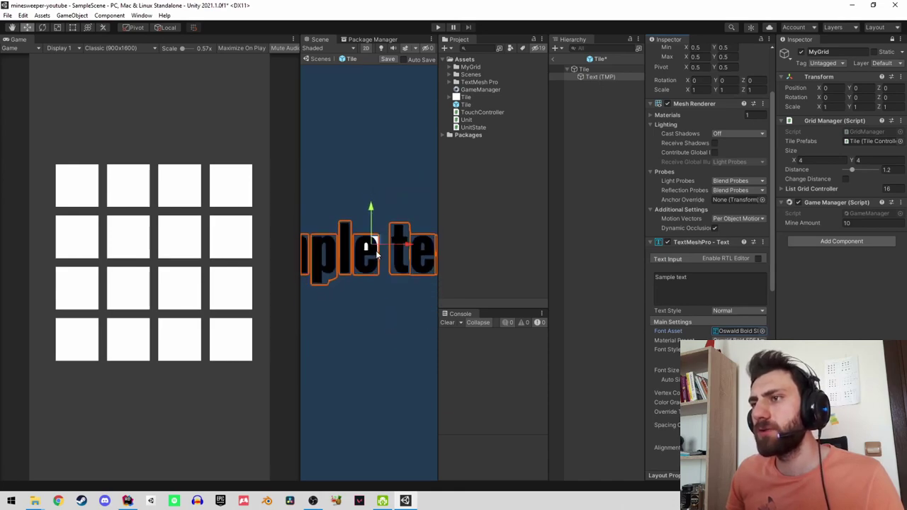
key("t")
scroll(369, 248, "down", 3)
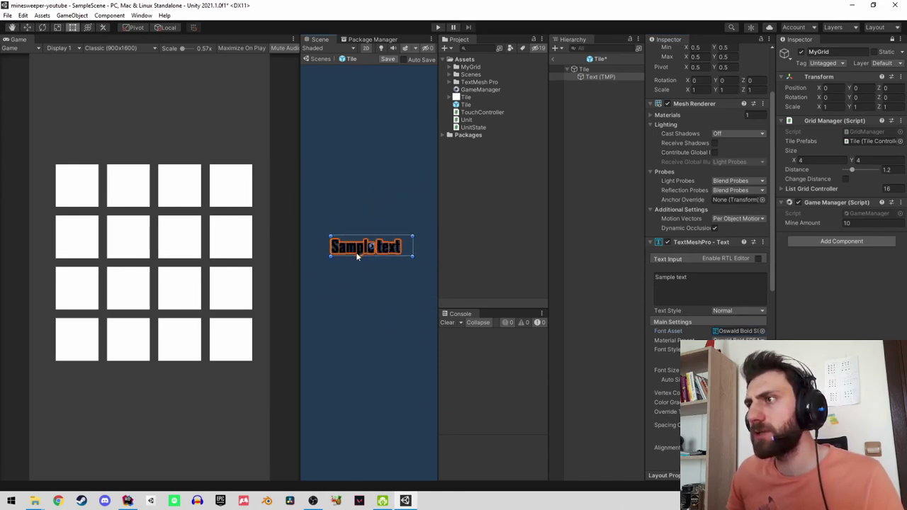
scroll(676, 166, "up", 3)
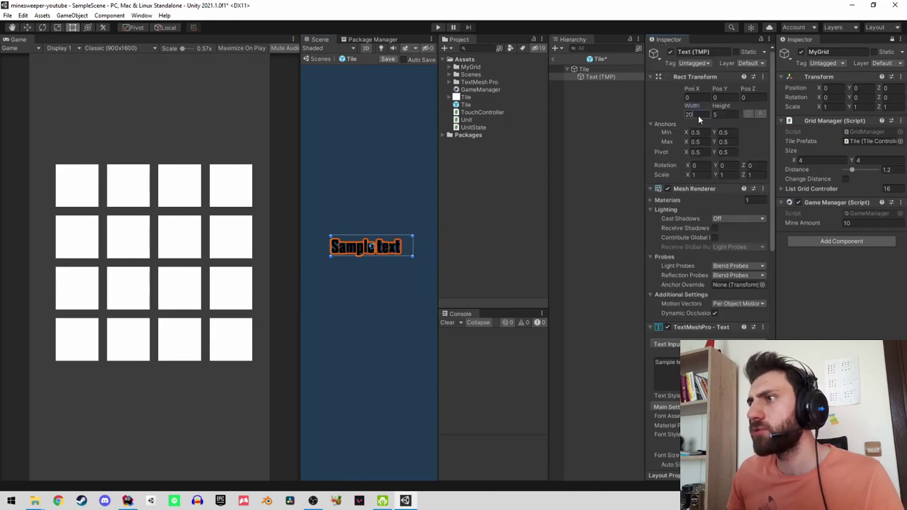
double_click(698, 115)
type("1")
key("Tab")
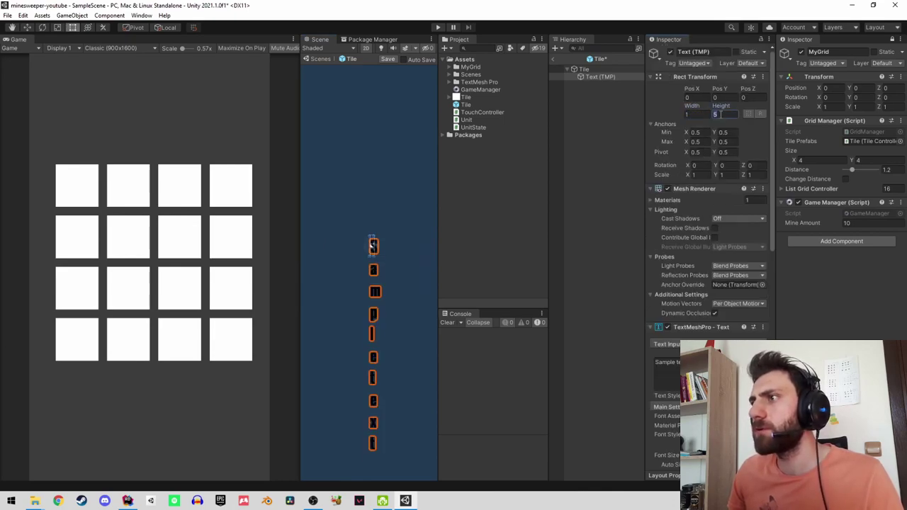
type("1")
scroll(716, 304, "down", 4)
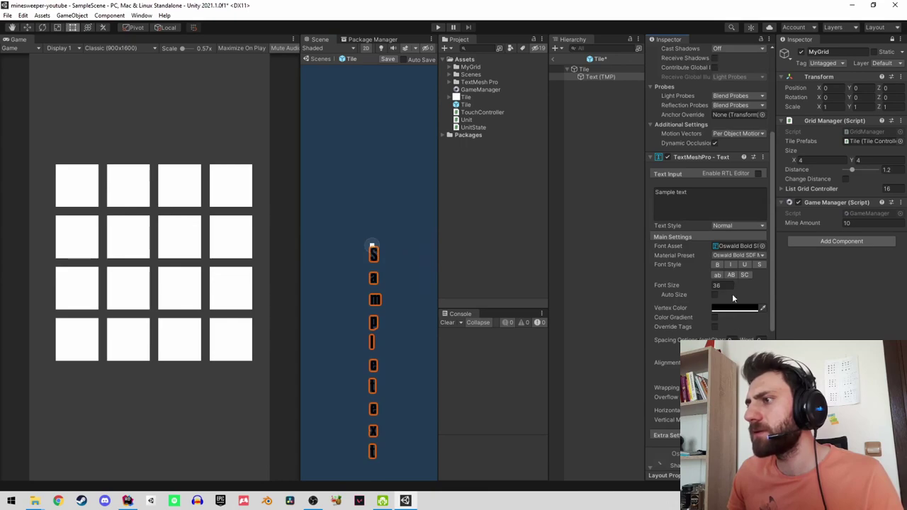
double_click(727, 286)
type("1")
Centre the text horizontally and vertically, change it to "1", and enlarge the font size to about 6.17.
double_click(600, 77)
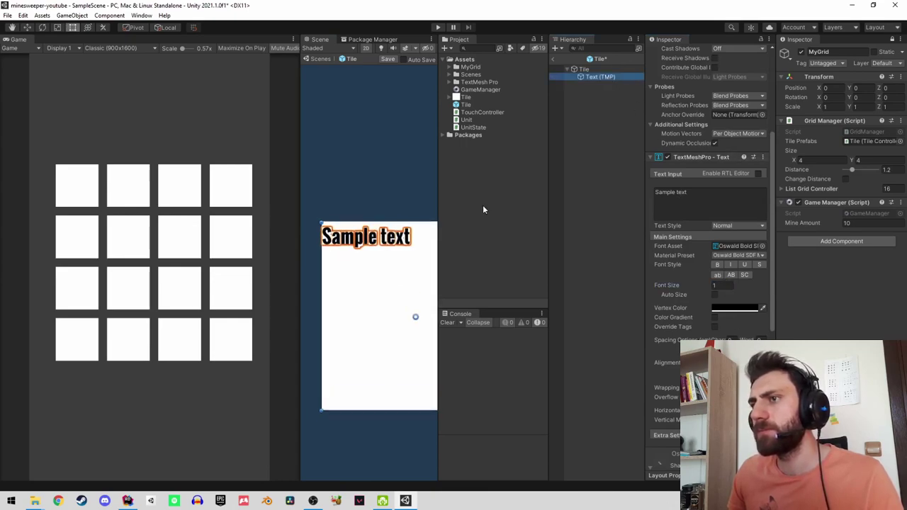
scroll(329, 207, "down", 2)
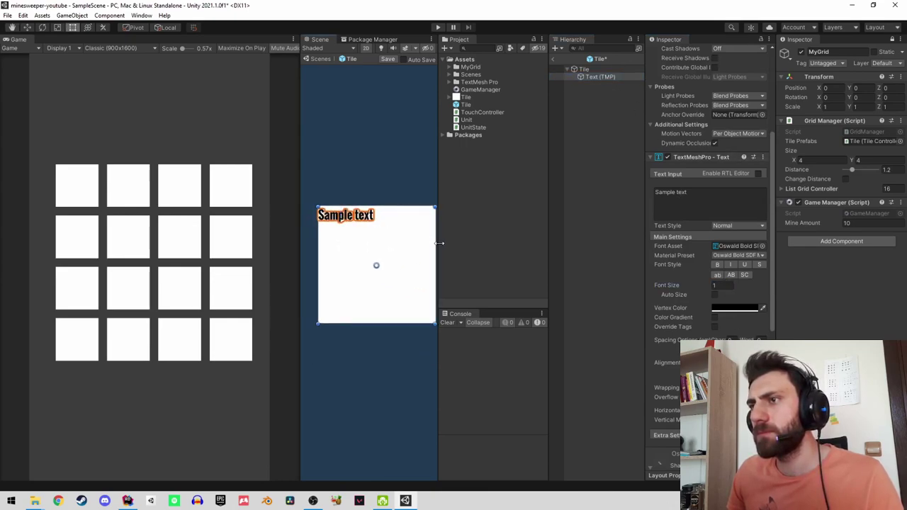
left_click_drag(440, 243, 460, 246)
double_click(596, 76)
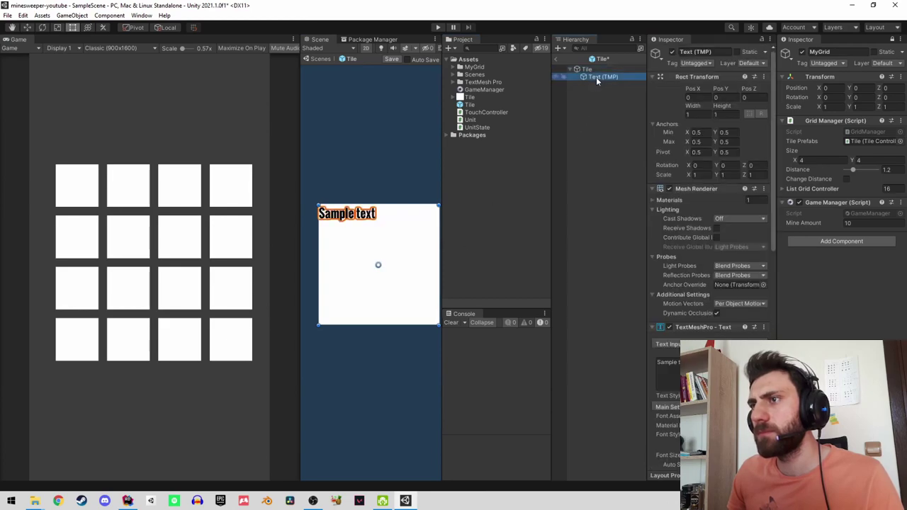
left_click_drag(388, 208, 397, 176)
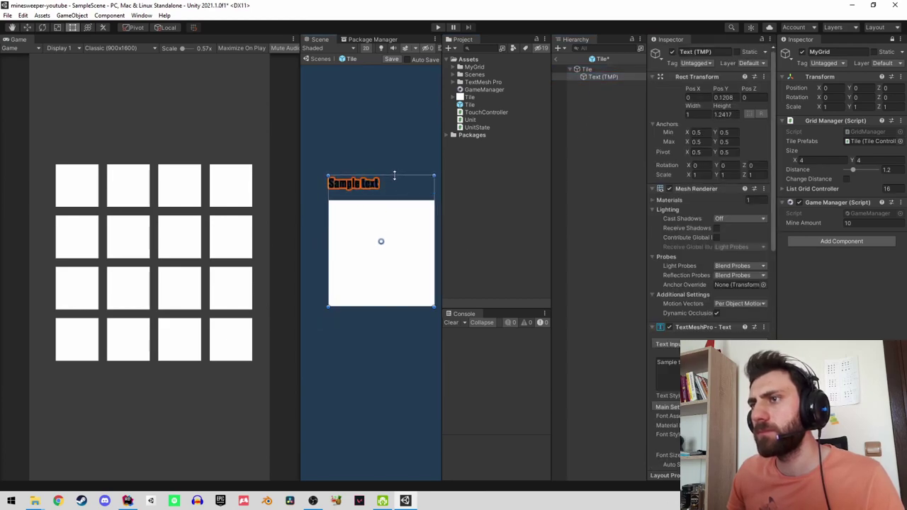
scroll(708, 212, "down", 5)
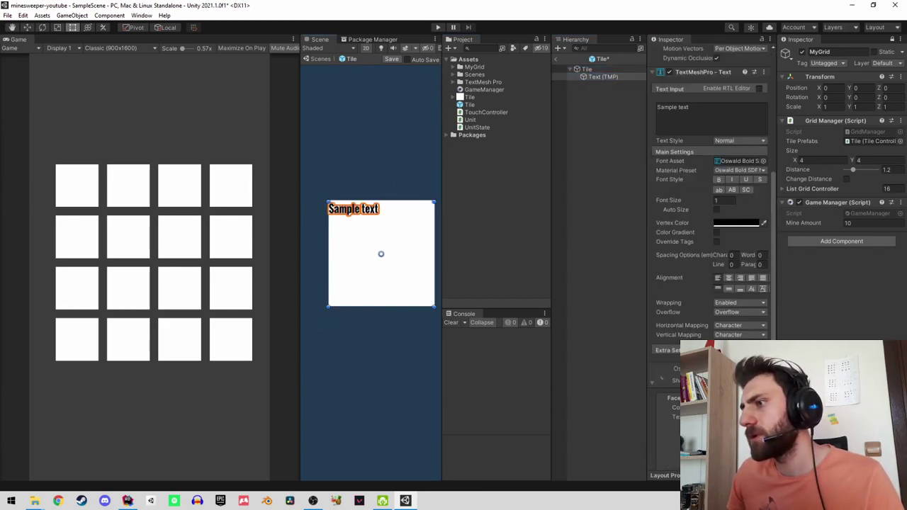
left_click(729, 278)
left_click(728, 289)
left_click(720, 200)
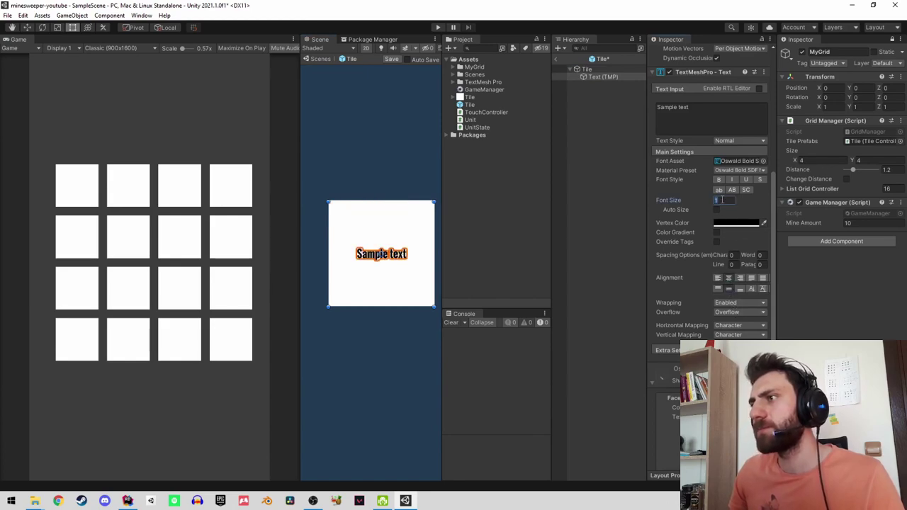
type("2")
left_click(705, 123)
type("1")
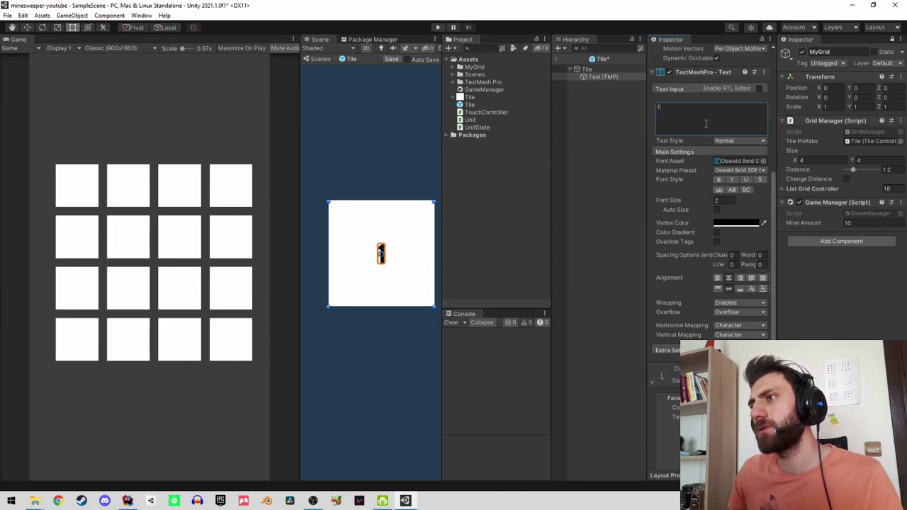
left_click(677, 201)
left_click_drag(700, 200, 734, 192)
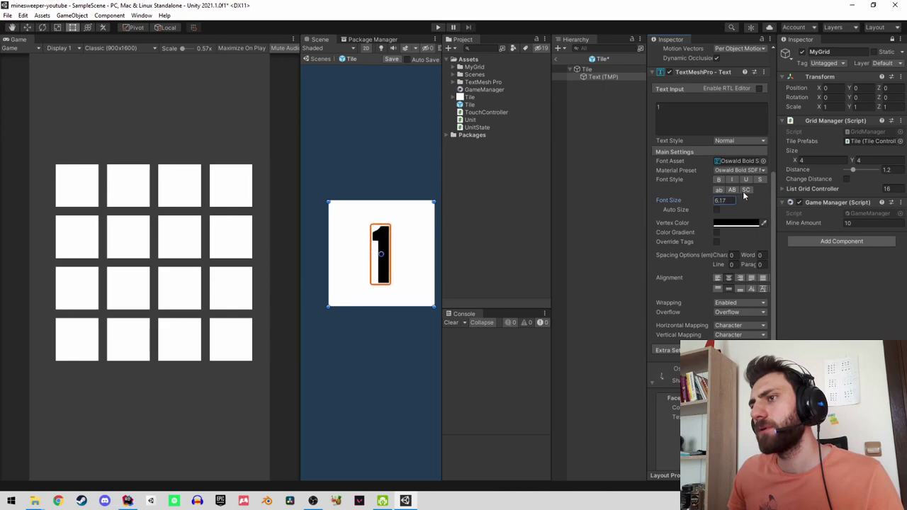
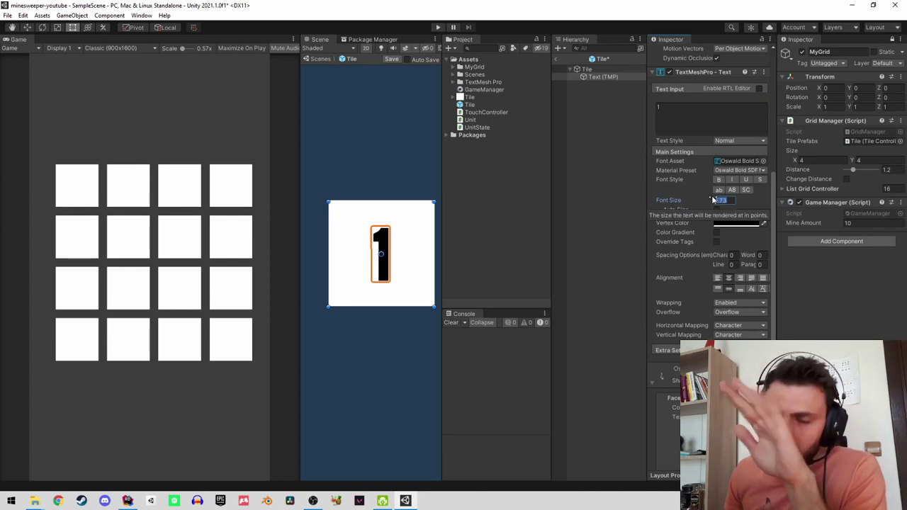
Set the tile prefab's number text to 1 with a font size of 6.
left_click(705, 130)
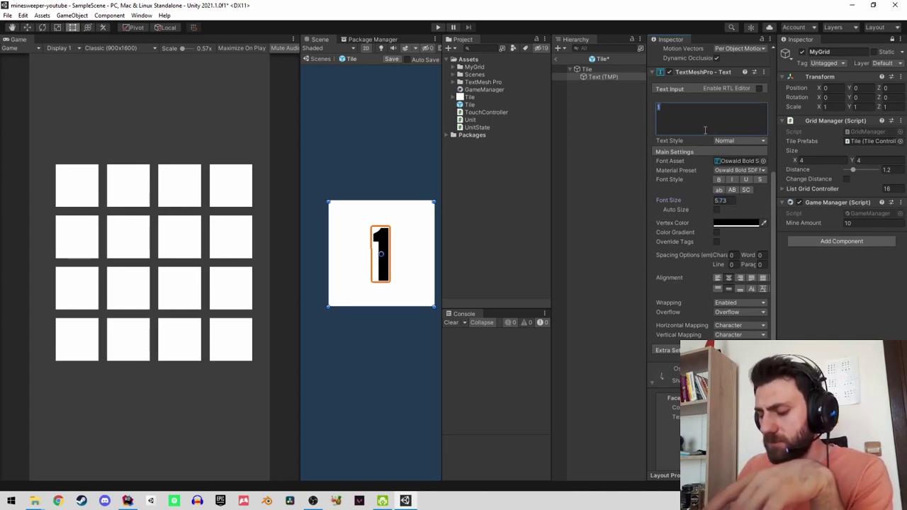
key("BackSpace")
type("8")
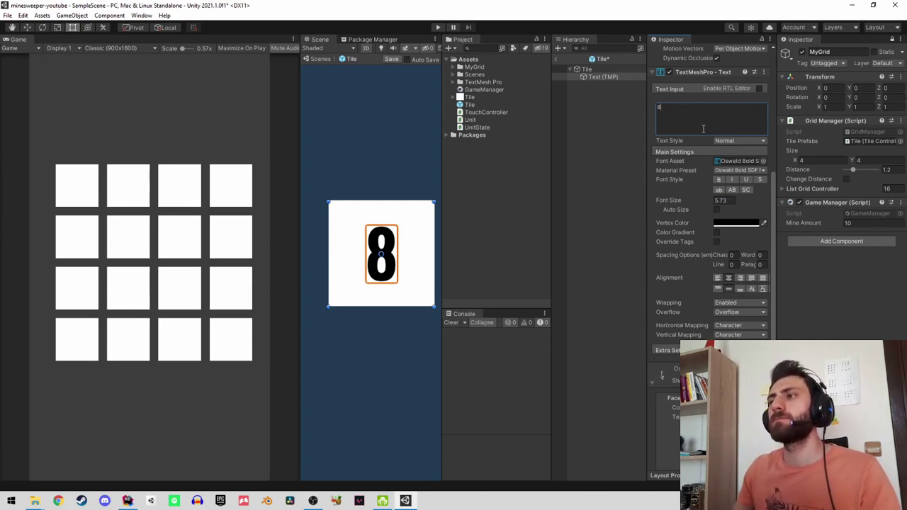
key("BackSpace")
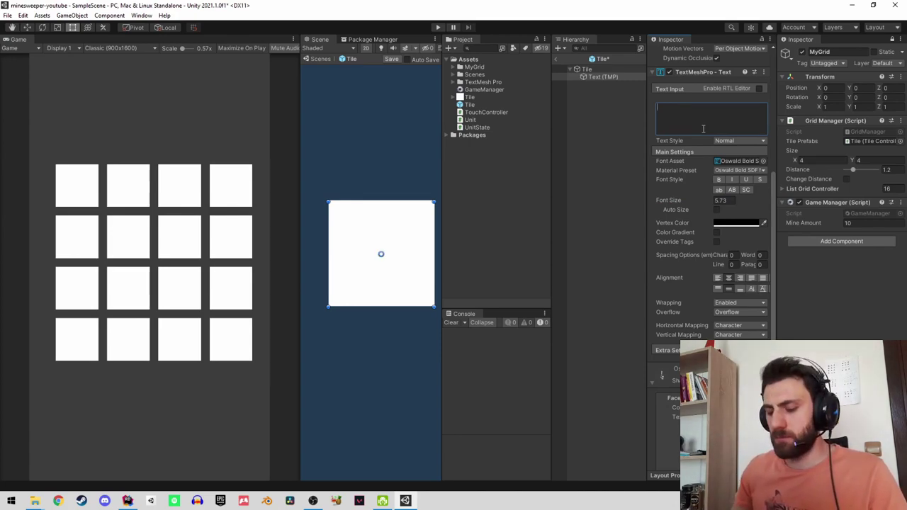
type("9")
key("BackSpace")
type("134")
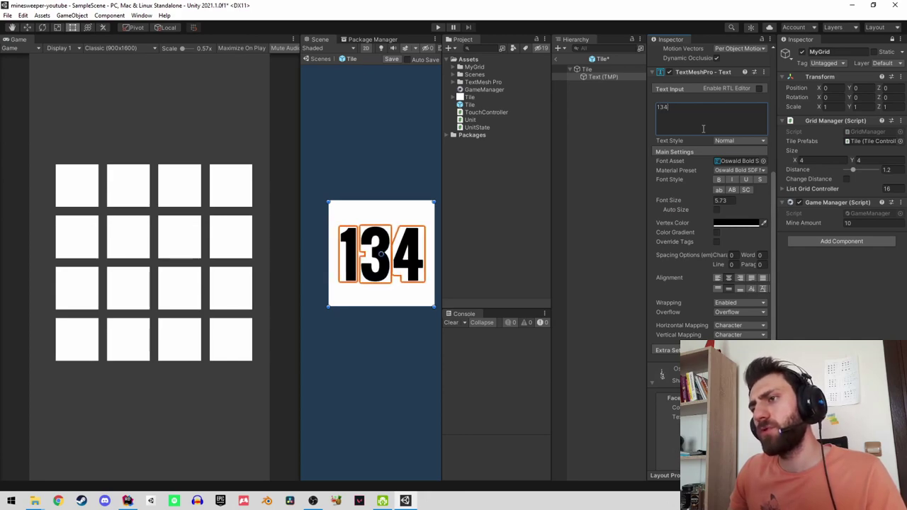
key("BackSpace")
key("BackSpace")
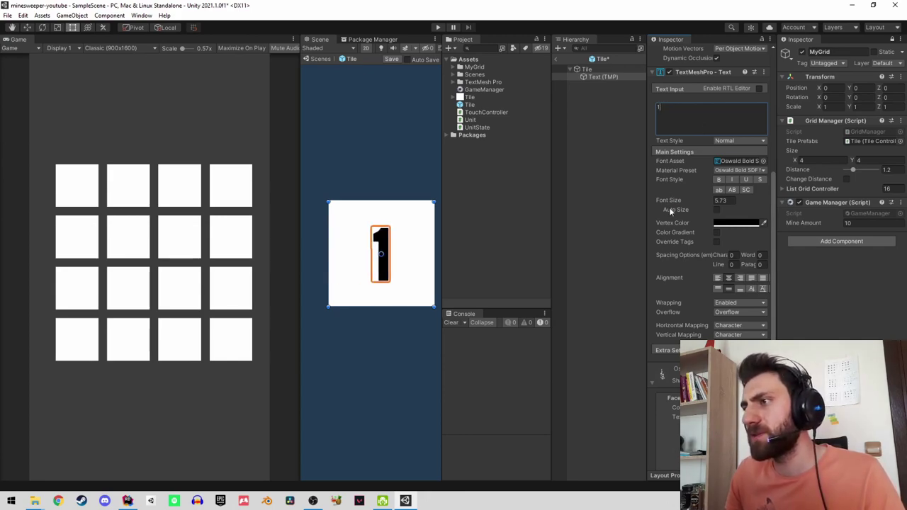
left_click(721, 200)
type("6")
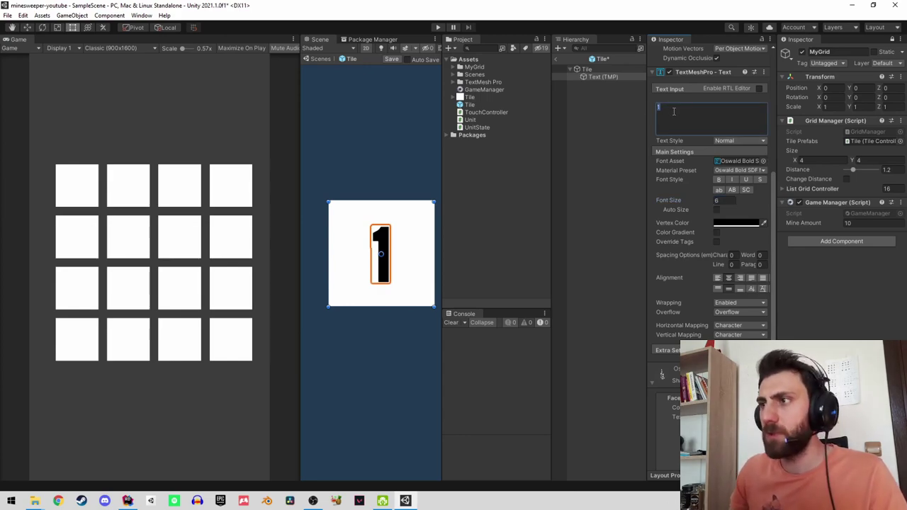
Exit Prefab Mode, save the tile prefab changes, and switch to JetBrains Rider.
left_click(588, 69)
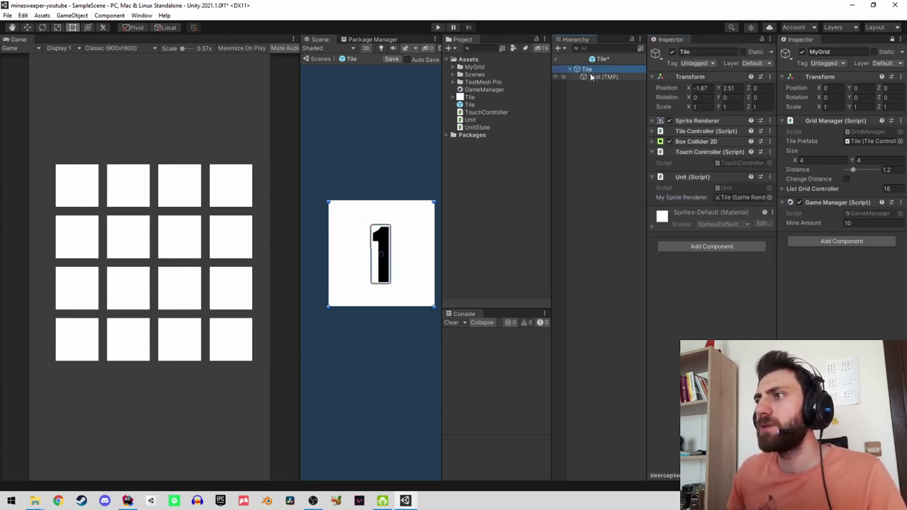
left_click(558, 60)
left_click(431, 269)
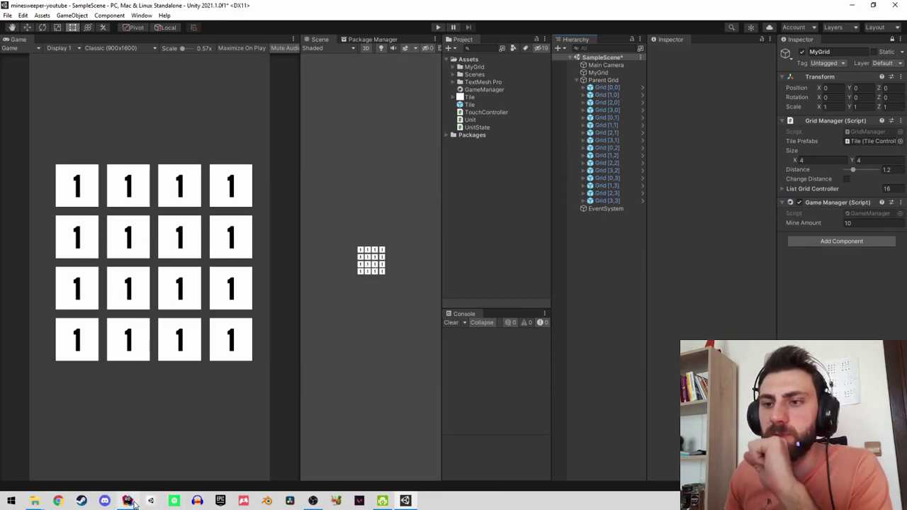
left_click(127, 500)
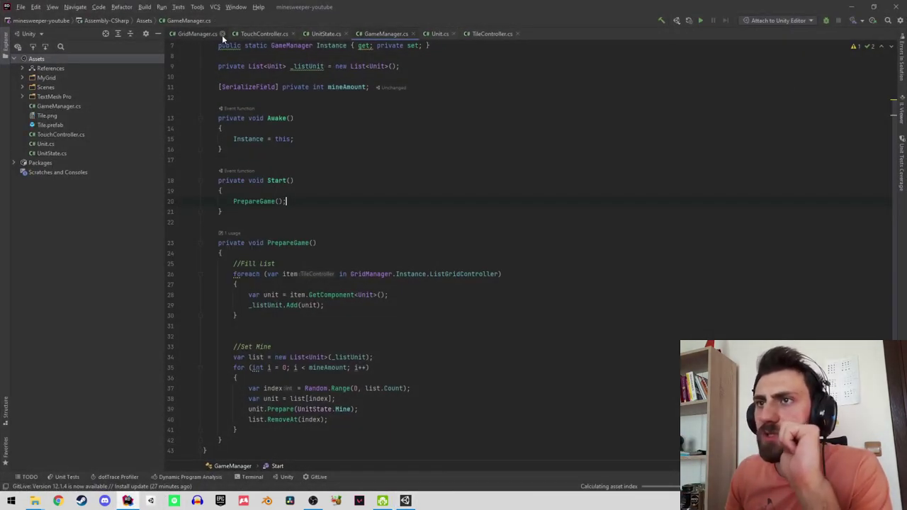
In Unit.cs, duplicate the SpriteRenderer field as a public TextMeshPro field named myText.
left_click(438, 34)
left_click(278, 130)
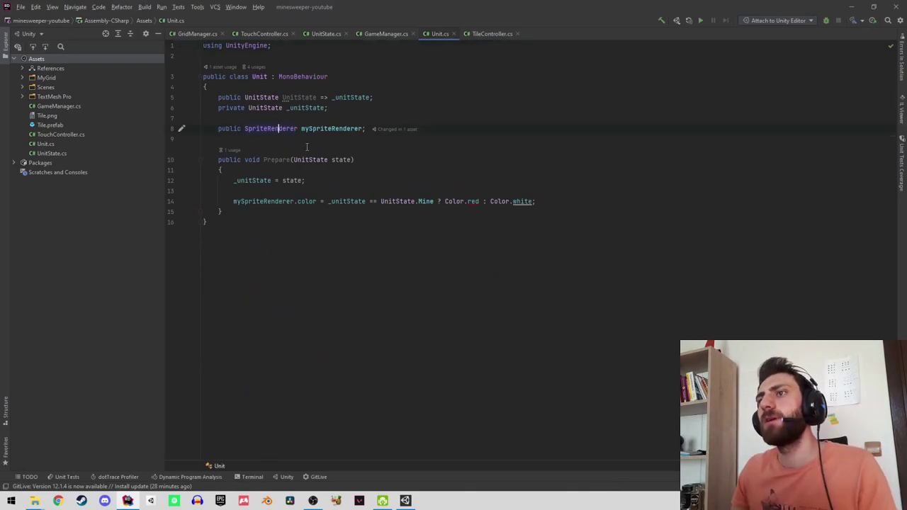
key("ctrl+d")
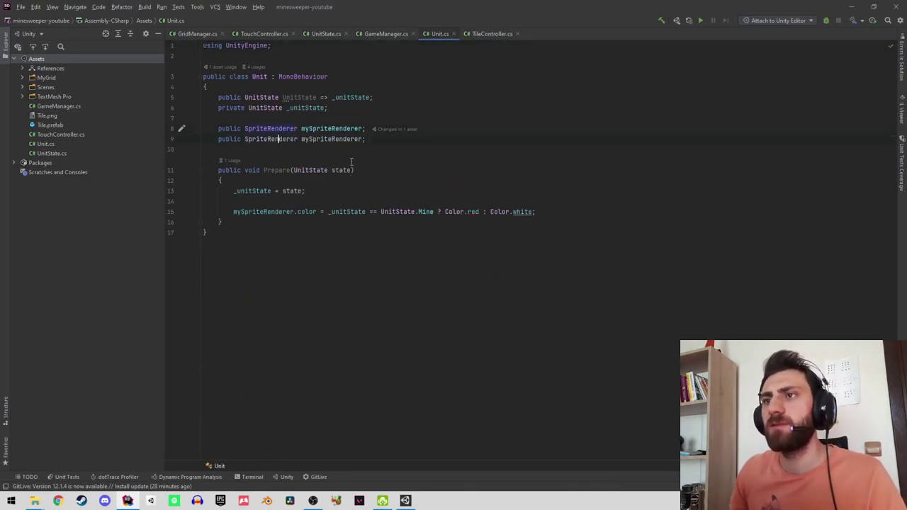
key("ctrl+w")
type("texm")
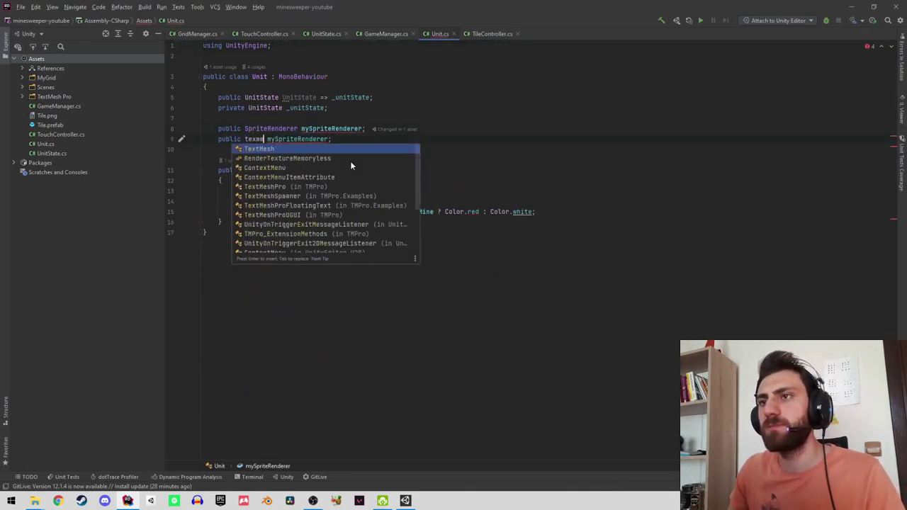
type("es")
double_click(350, 159)
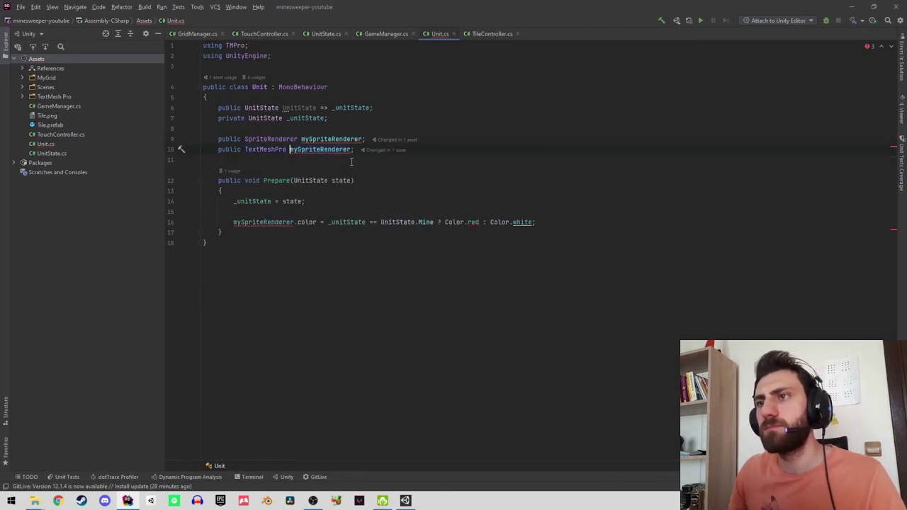
key("ctrl+w")
type("myTe")
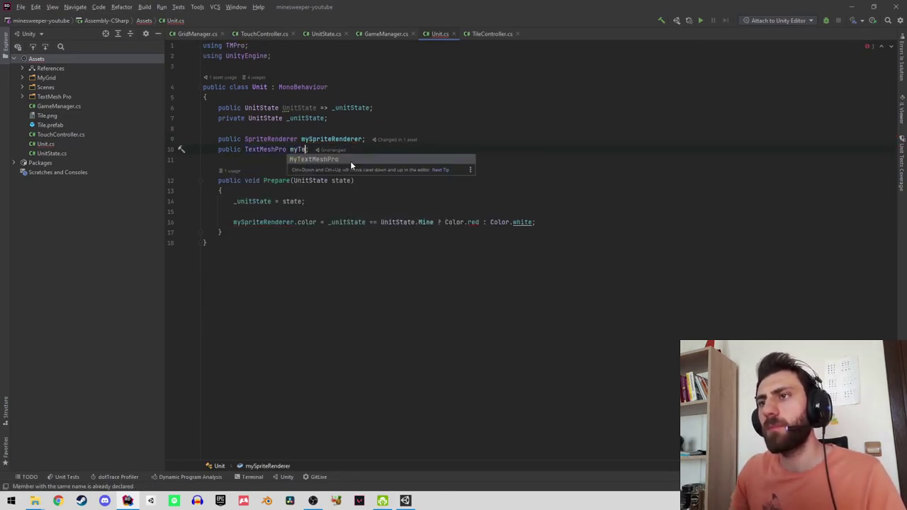
type("xt;")
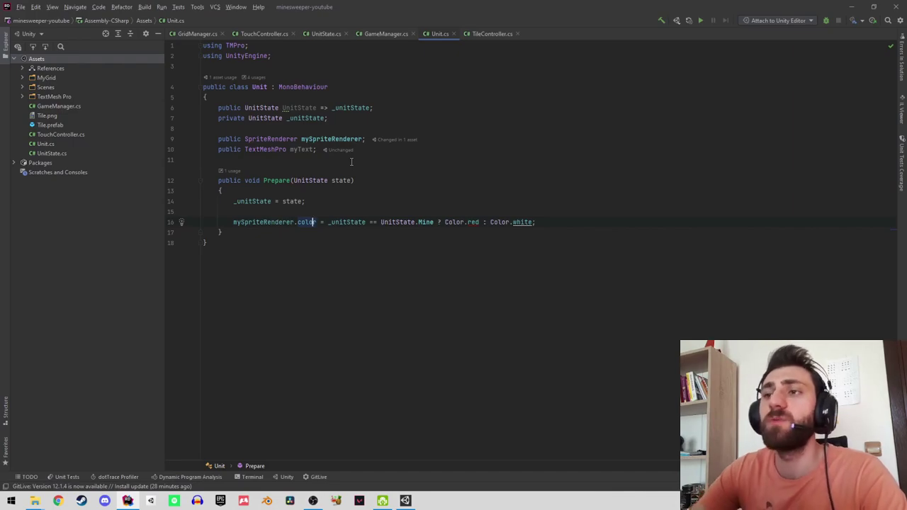
key("Down")
Add an empty public void PrepareText() method below Prepare.
key("Return")
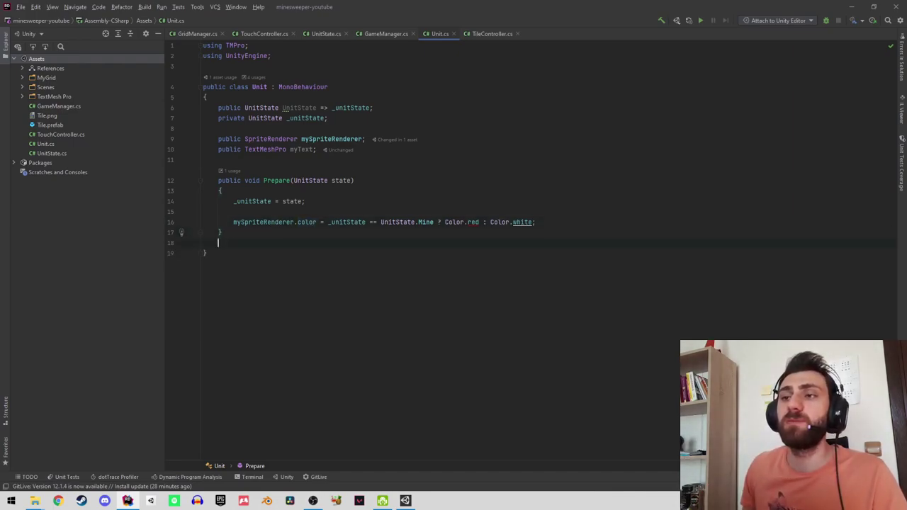
key("Return")
type("public void Pr")
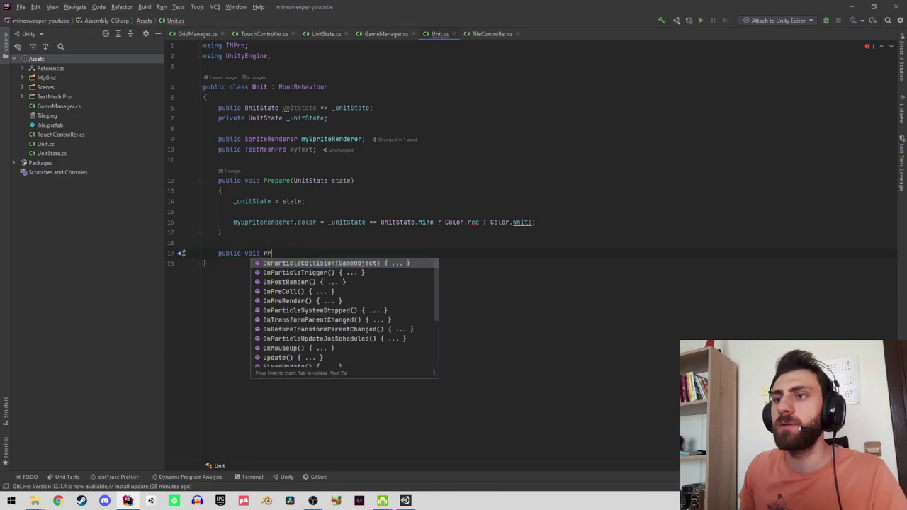
type("epare")
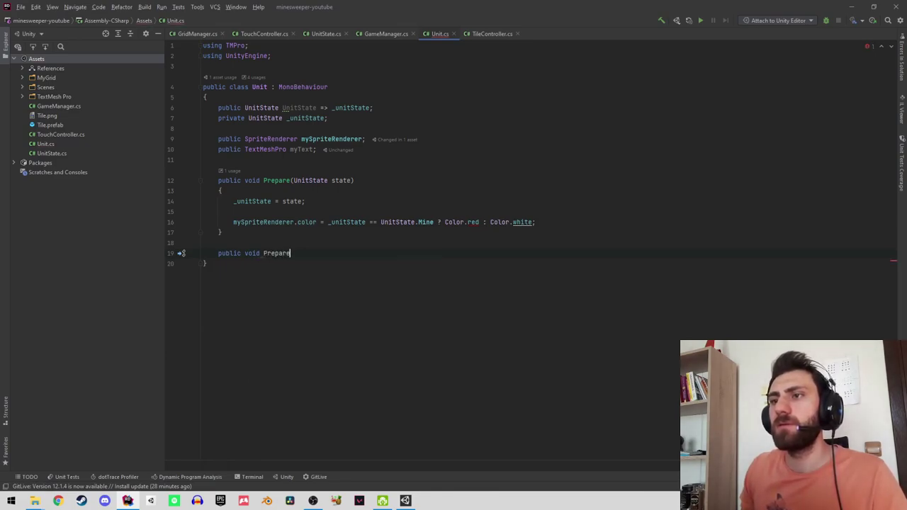
type("Text(){")
key("Return")
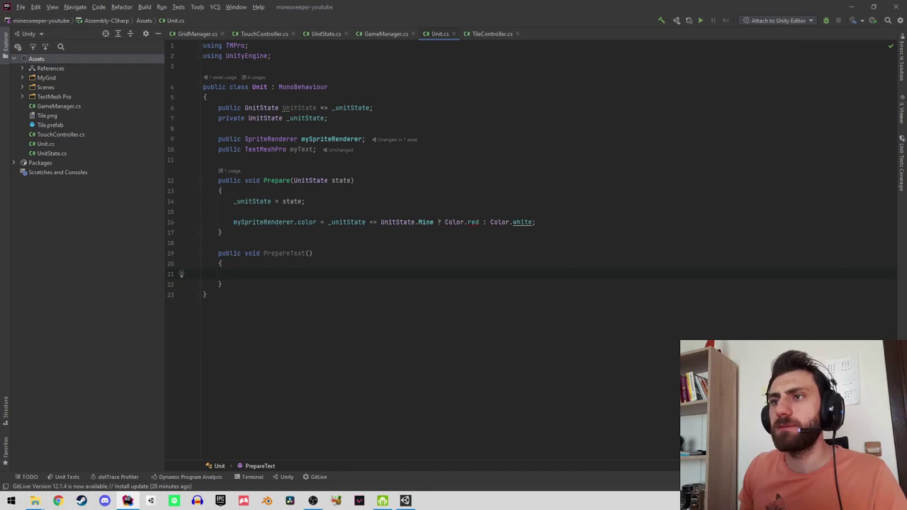
In PrepareText, set myText.text to an empty string when _unitState is UnitState.Mine.
type("my")
key("BackSpace")
key("BackSpace")
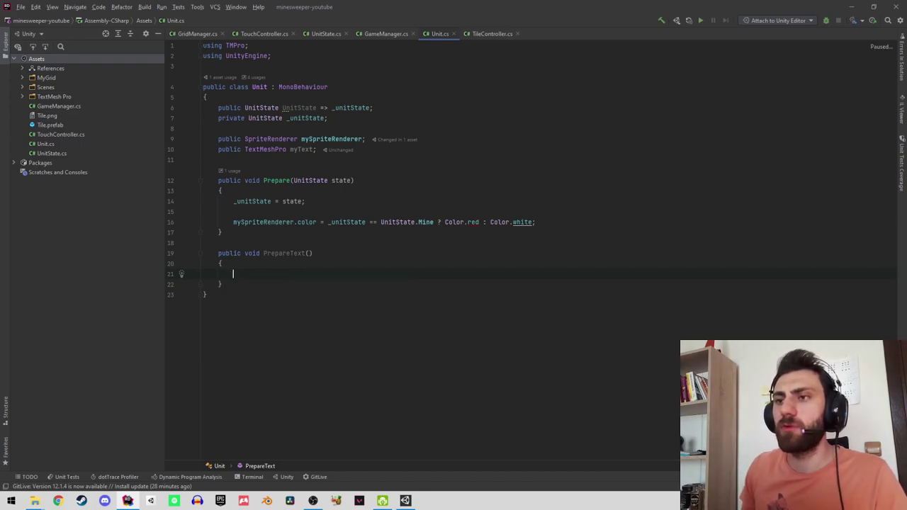
type("if(_unitState")
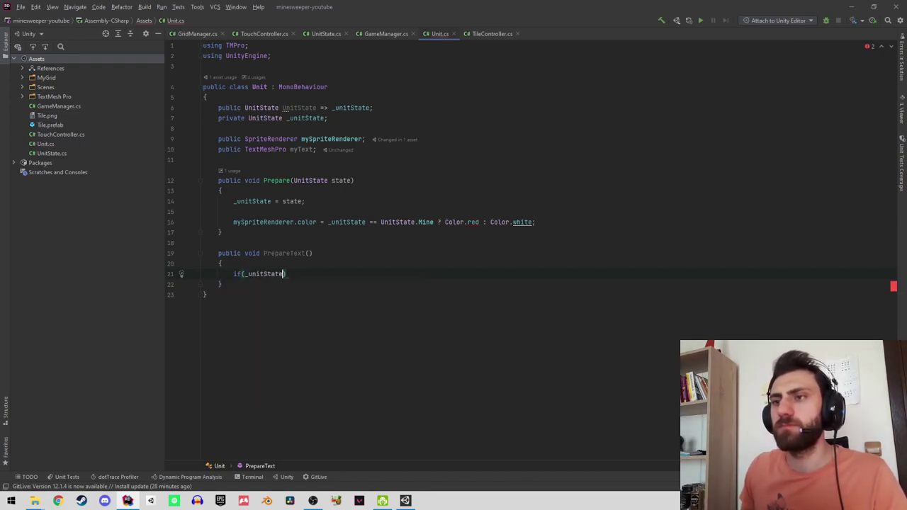
type("==")
type("m")
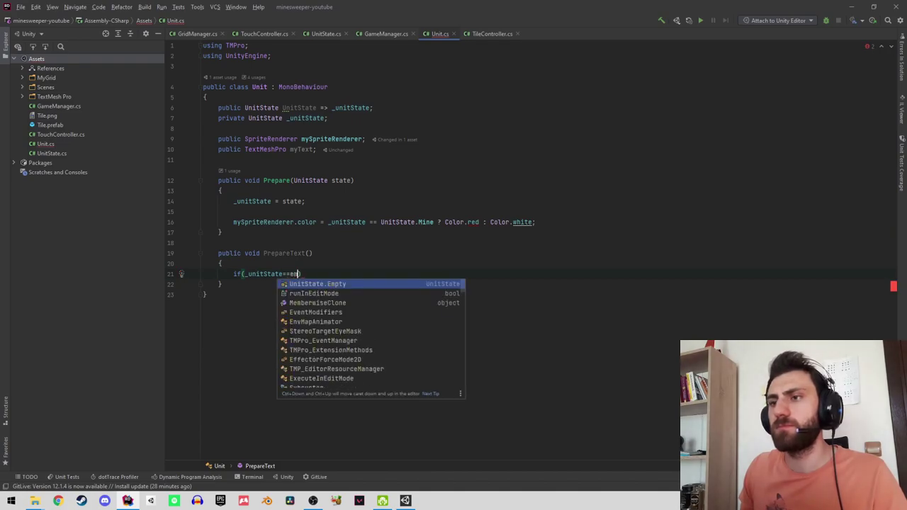
type("i")
key("Return")
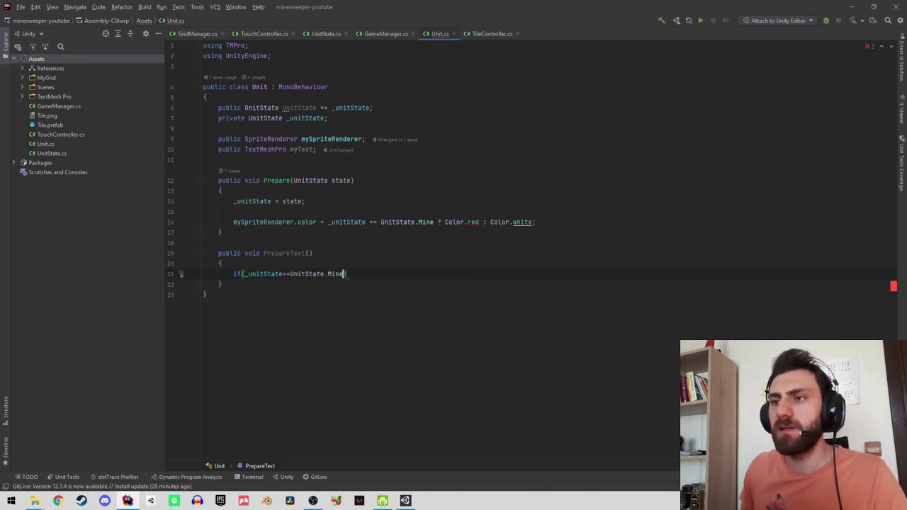
type(" return;")
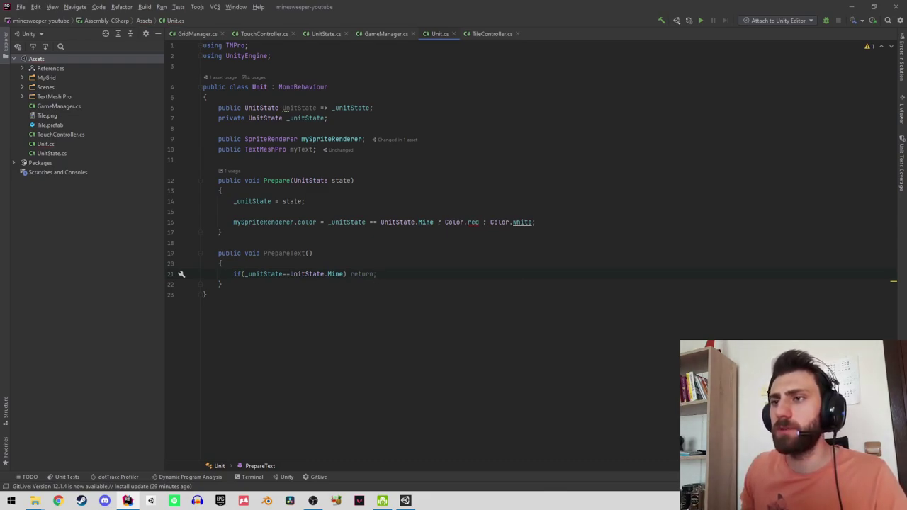
key("BackSpace")
key("BackSpace")
key("BackSpace")
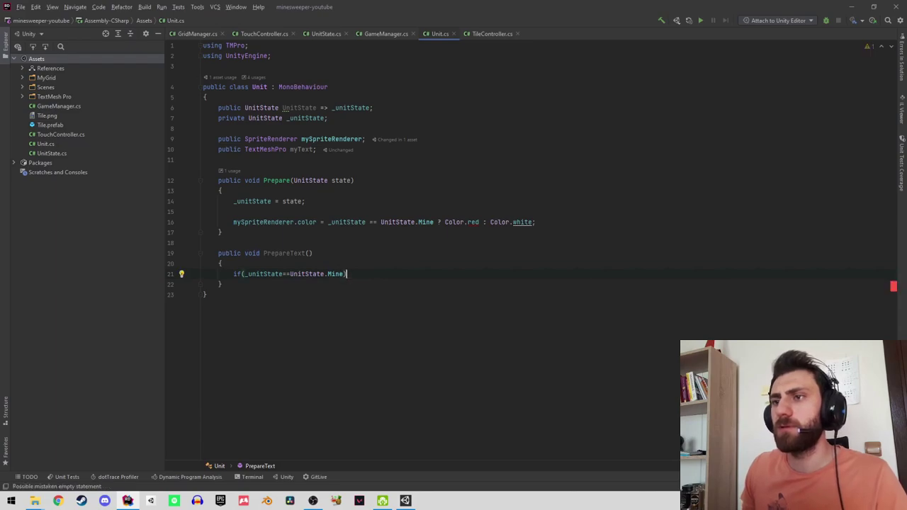
type("{")
key("Return")
type("my")
key("Return")
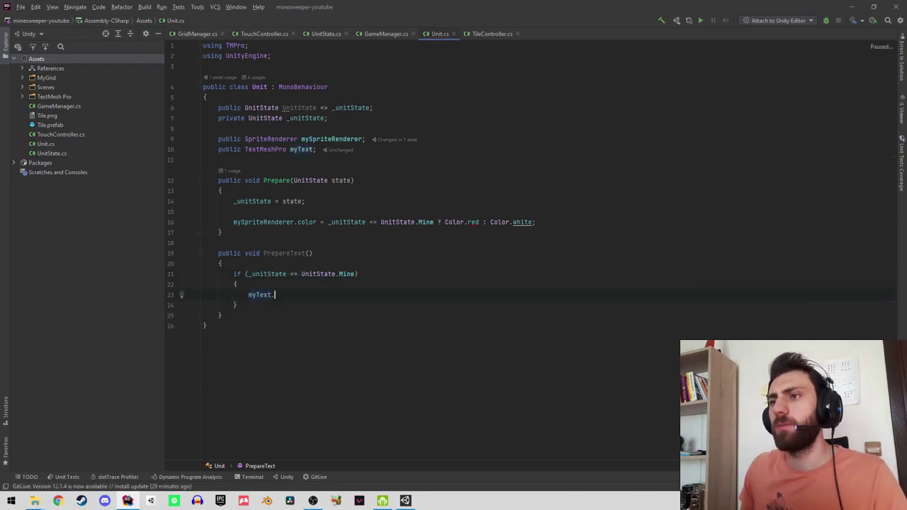
type(".text = \"")
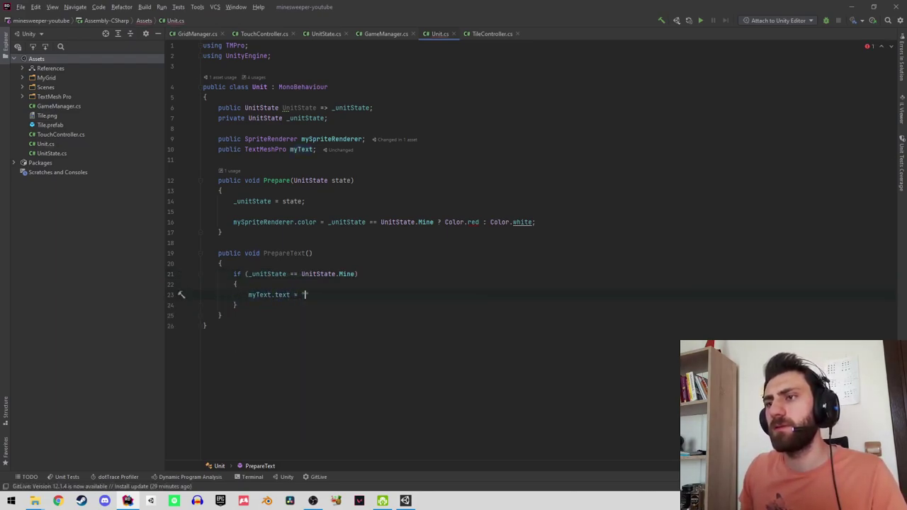
Add an empty else branch after the mine check and place the cursor inside it.
key("Down")
key("Return")
key("Return")
key("Up")
key("Up")
key("End")
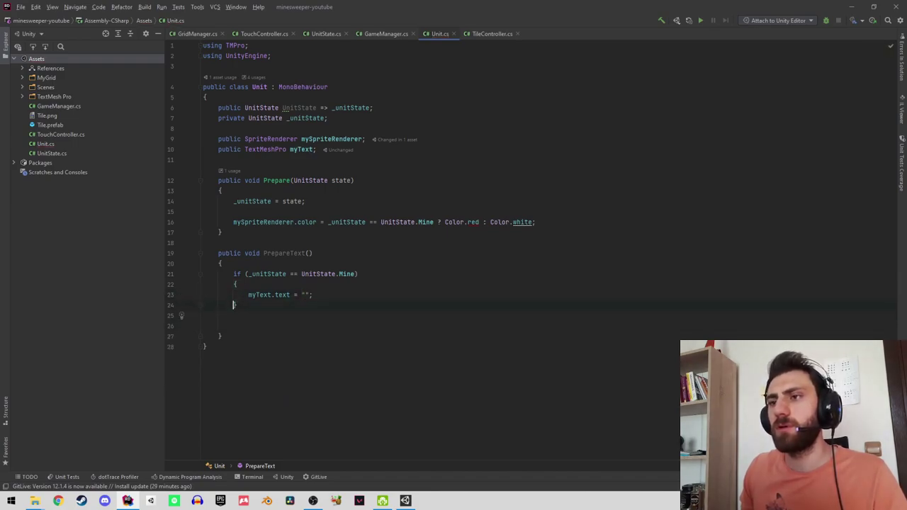
type("else")
key("ctrl+shift+Return")
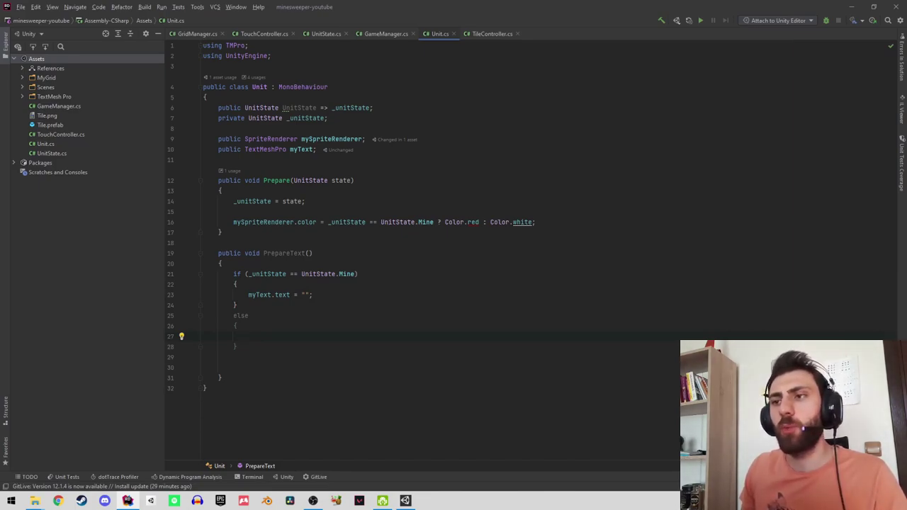
key("Up")
key("Up")
key("Up")
key("Up")
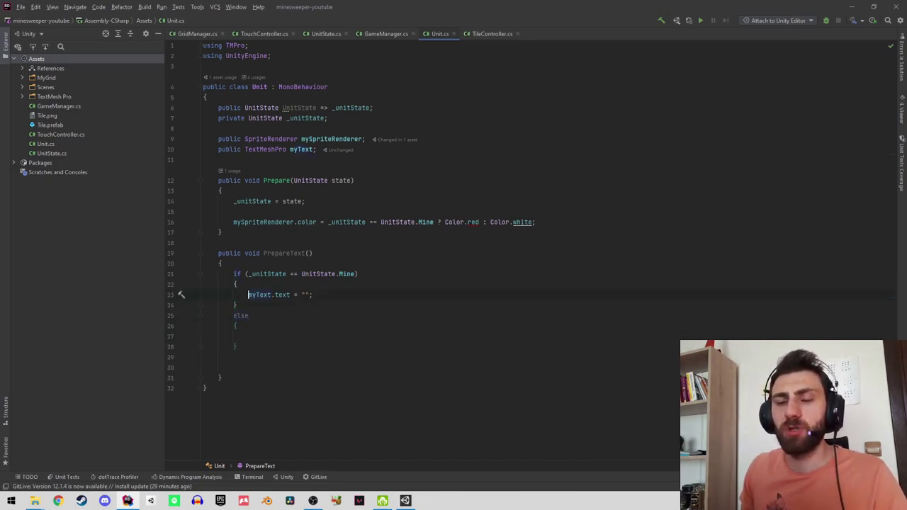
left_click(249, 315)
key("Delete")
key("Delete")
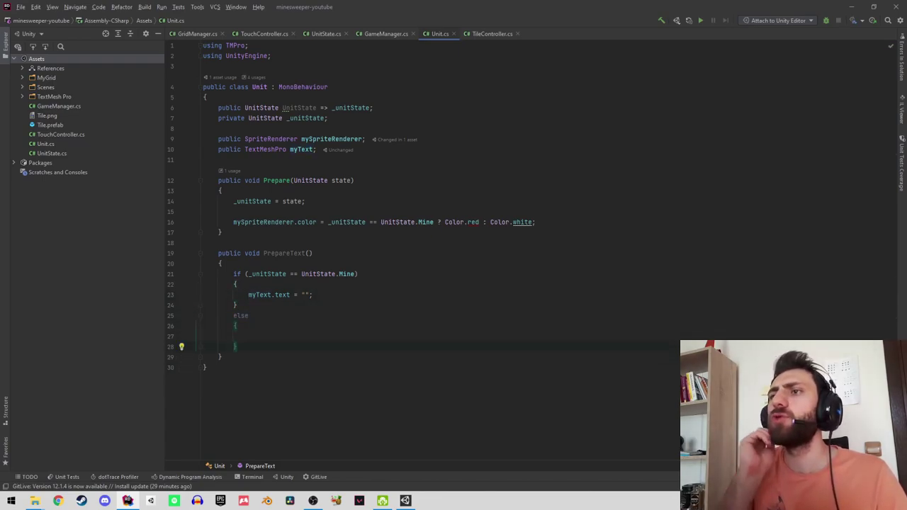
left_click(233, 336)
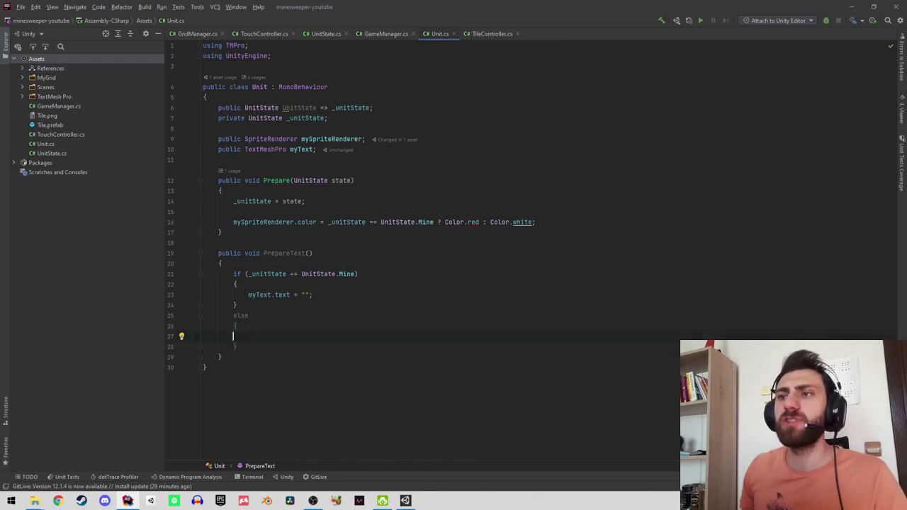
Add a [SerializeField] TileController myTile field below myText.
left_click(316, 150)
key("Return")
key("Return")
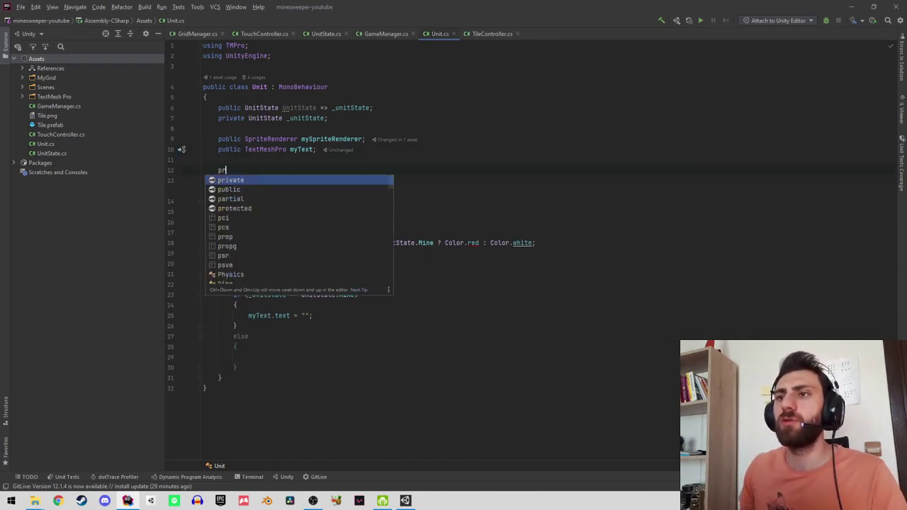
type("private")
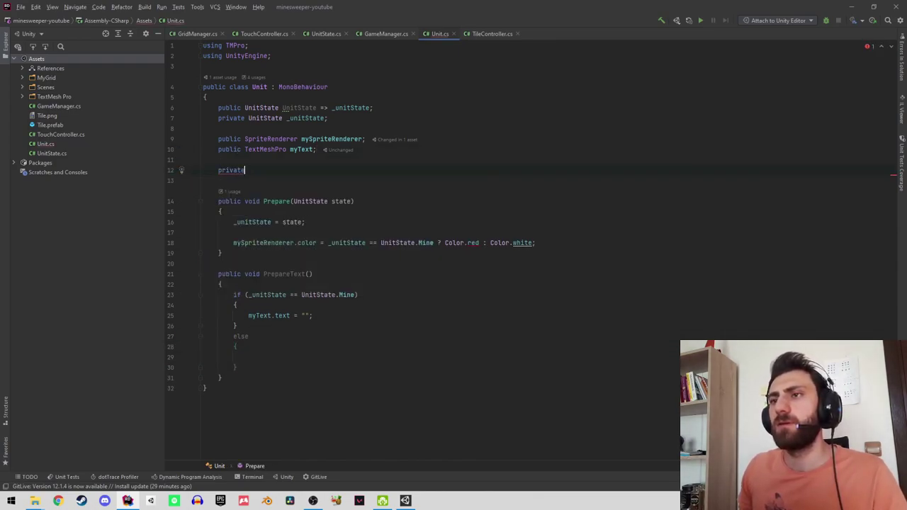
key("BackSpace")
key("BackSpace")
key("BackSpace")
type("[")
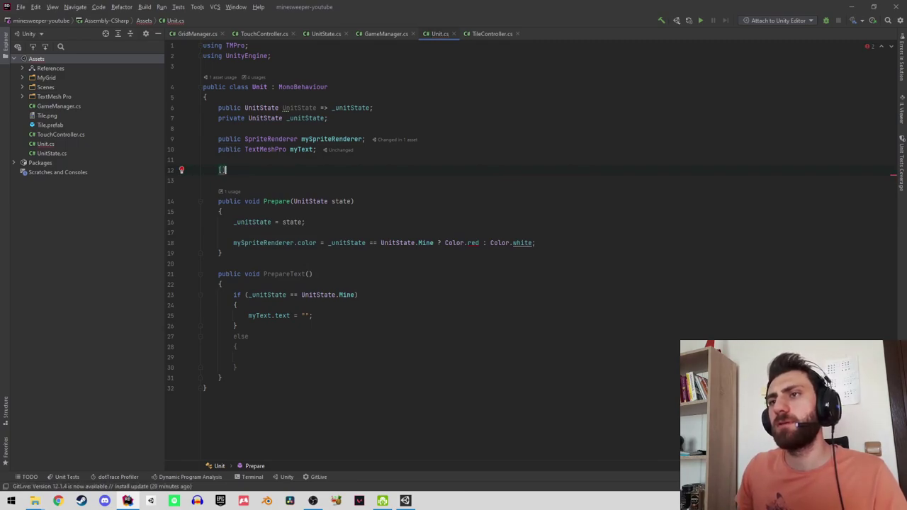
type("SerializeField")
type(" tile")
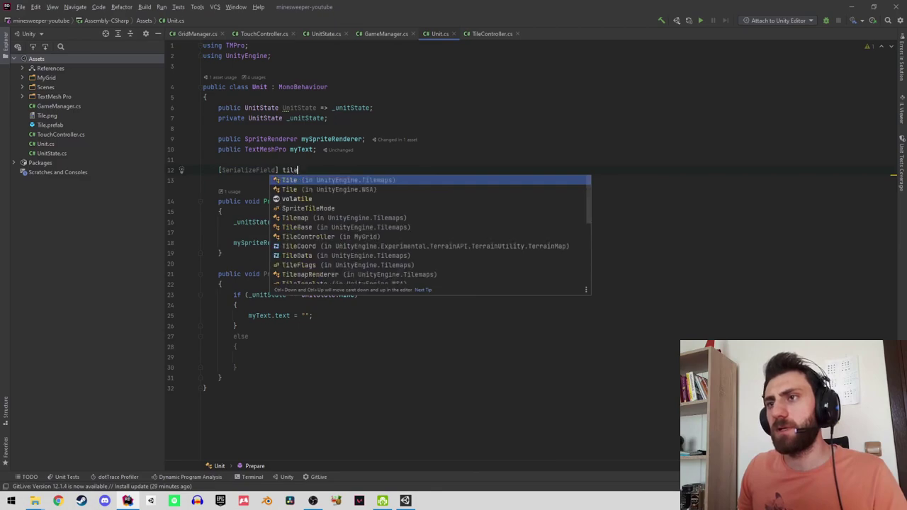
type("con")
key("Return")
type("myT")
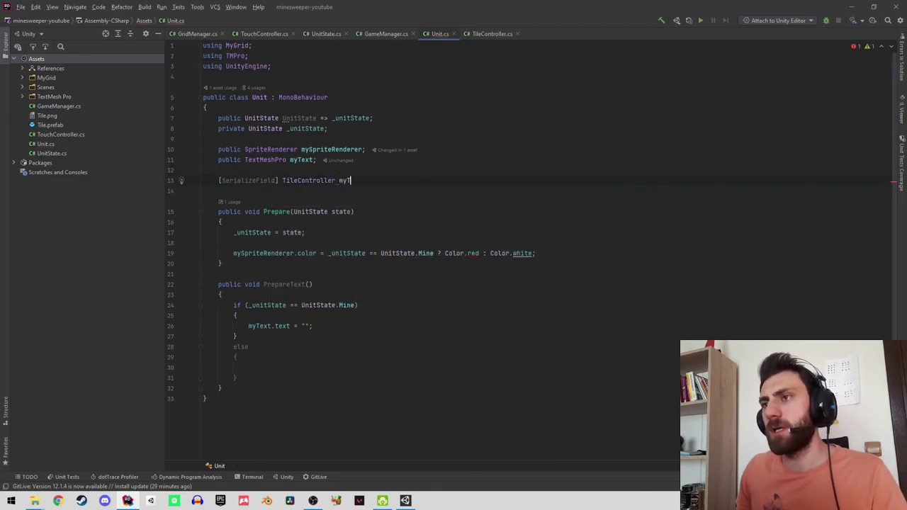
type("ile;")
Make the myText field [SerializeField] private.
left_click(317, 160)
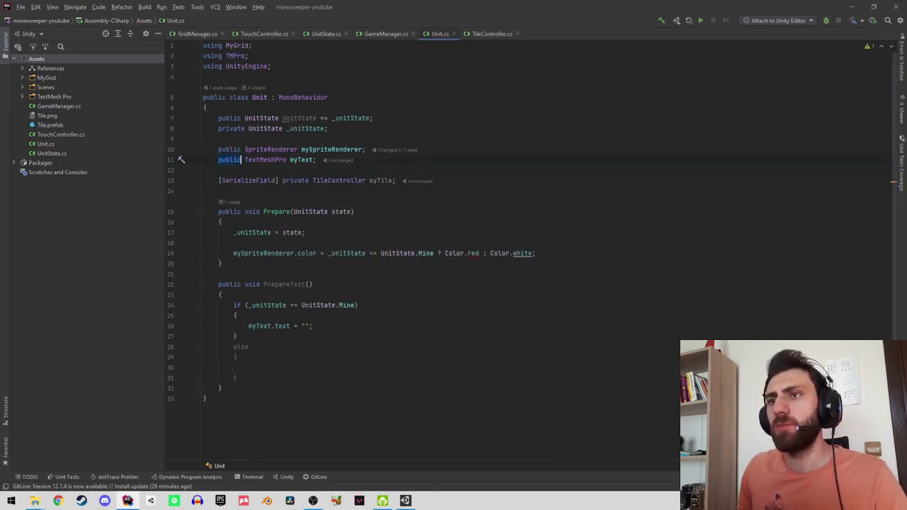
type("[ser")
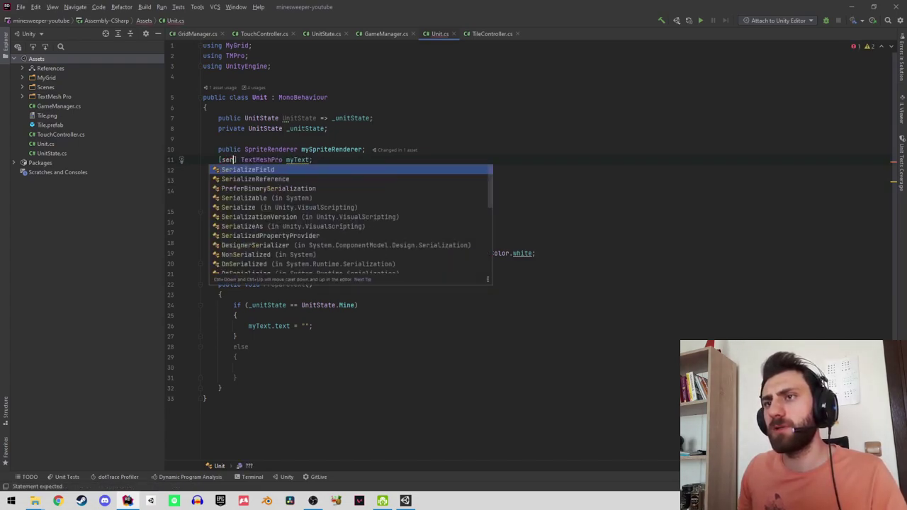
key("Return")
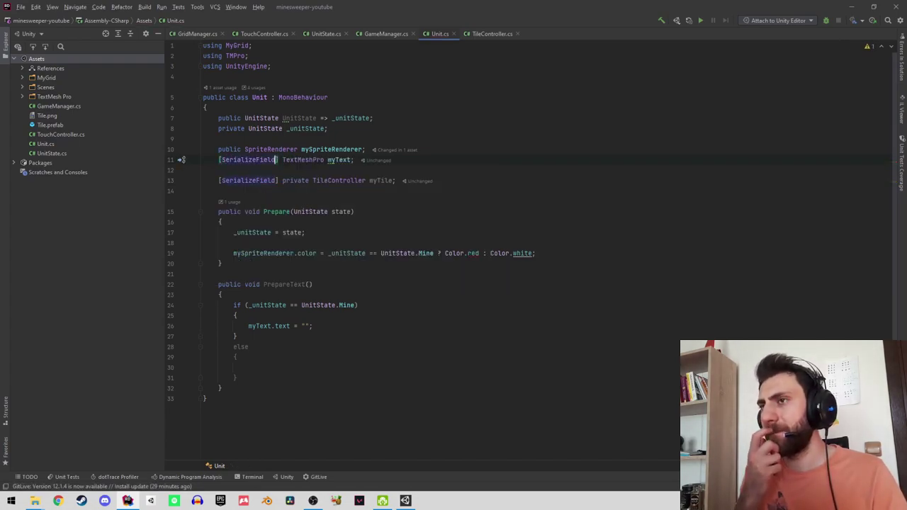
type("privat")
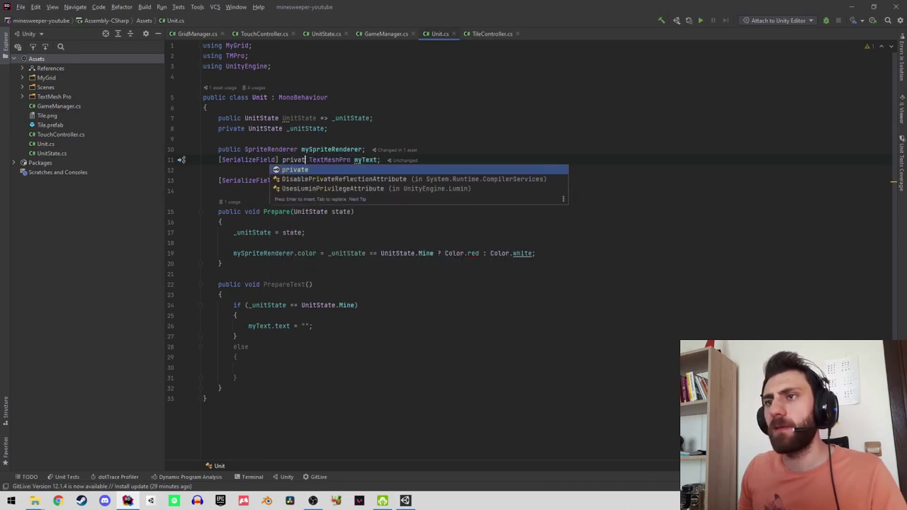
key("Return")
key("ctrl+shift+Down")
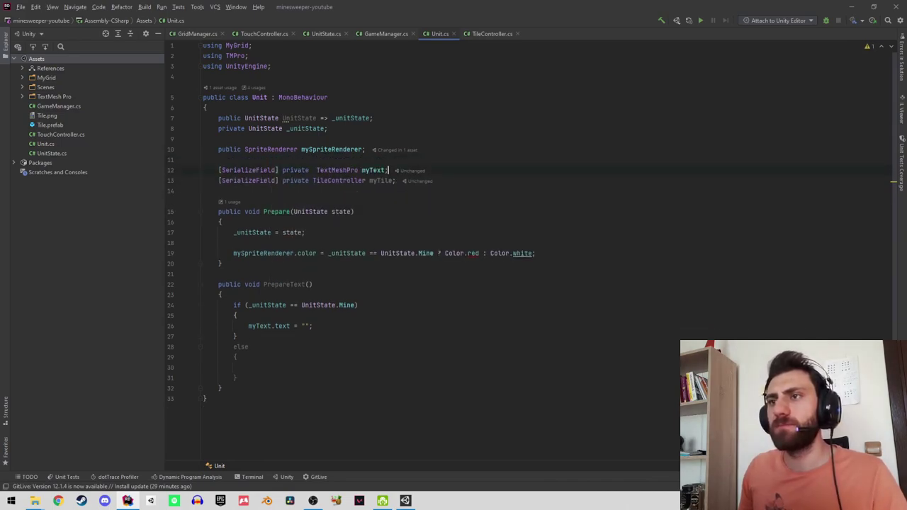
Replace public with [SerializeField] private on the mySpriteRenderer field and tidy the blank lines.
left_click(363, 149)
key("Home")
key("ctrl+shift+Right")
type("[")
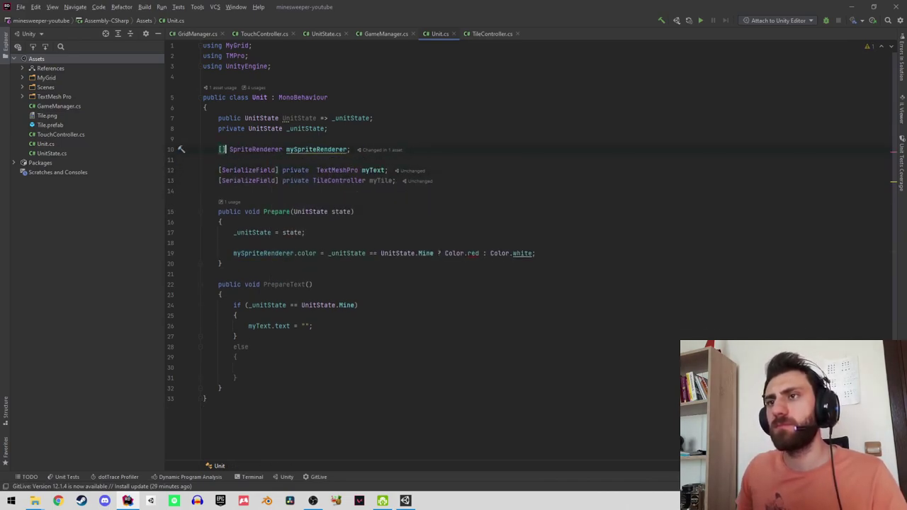
type("ser")
key("Return")
key("Right")
key("Right")
type("pri")
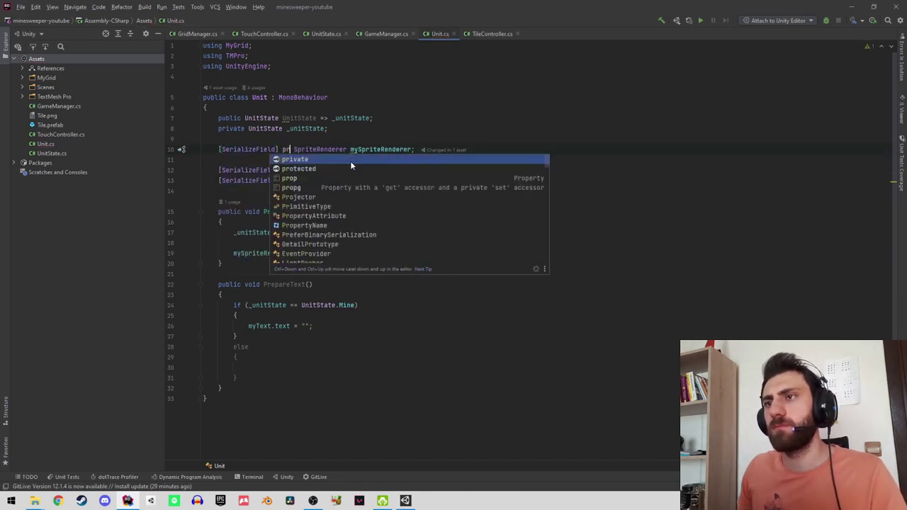
key("Return")
key("ctrl+y")
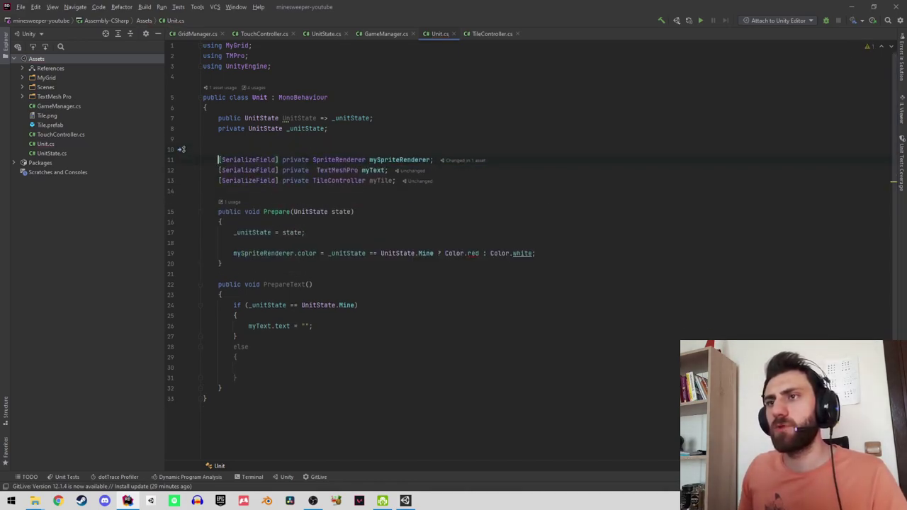
key("Up")
Call myTile.GetNeighbour() in the else branch and jump to its definition.
left_click(218, 139)
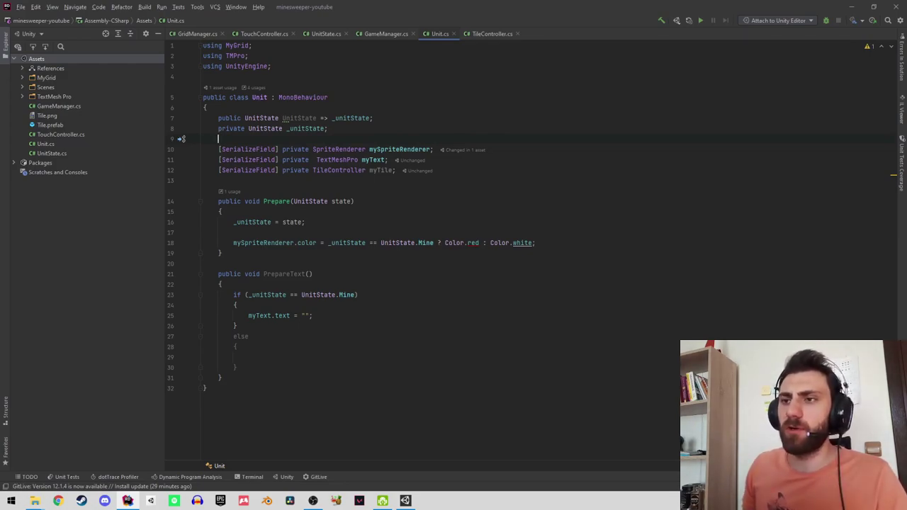
key("Down")
key("Down")
key("Down")
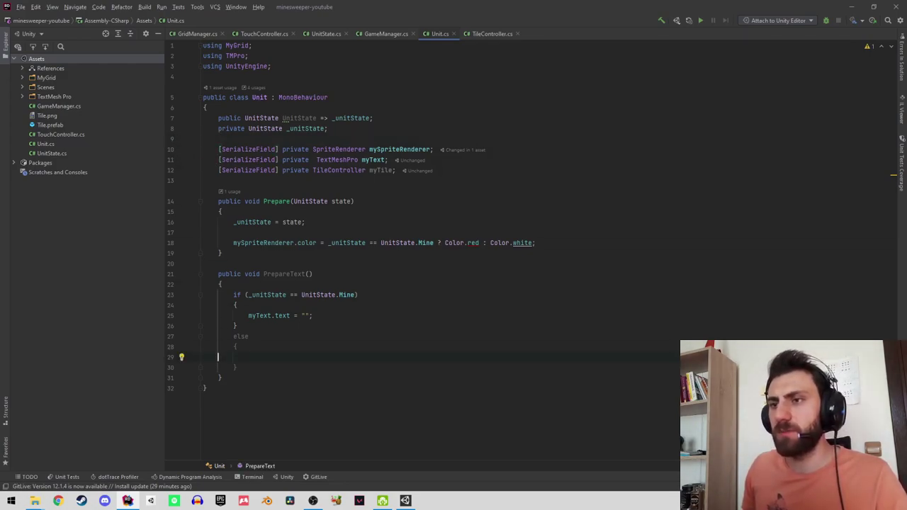
type("myText")
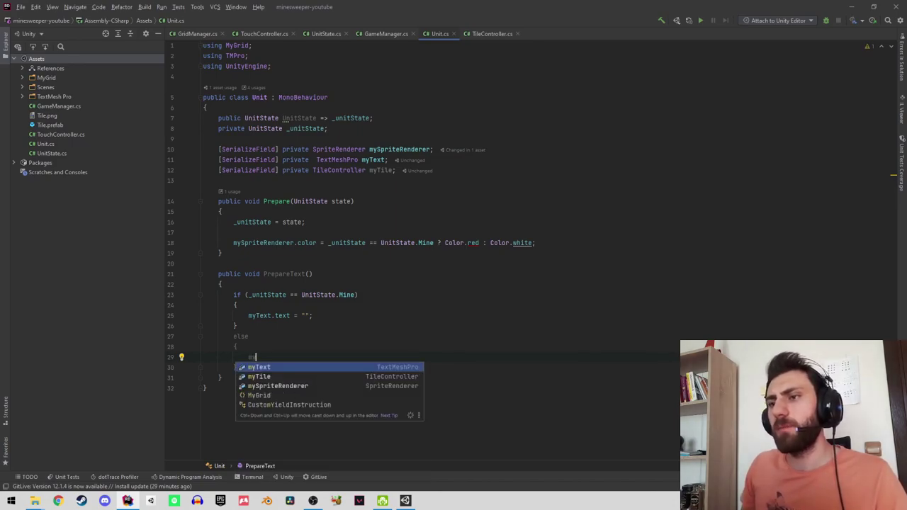
key("BackSpace")
key("BackSpace")
key("BackSpace")
type("Tile")
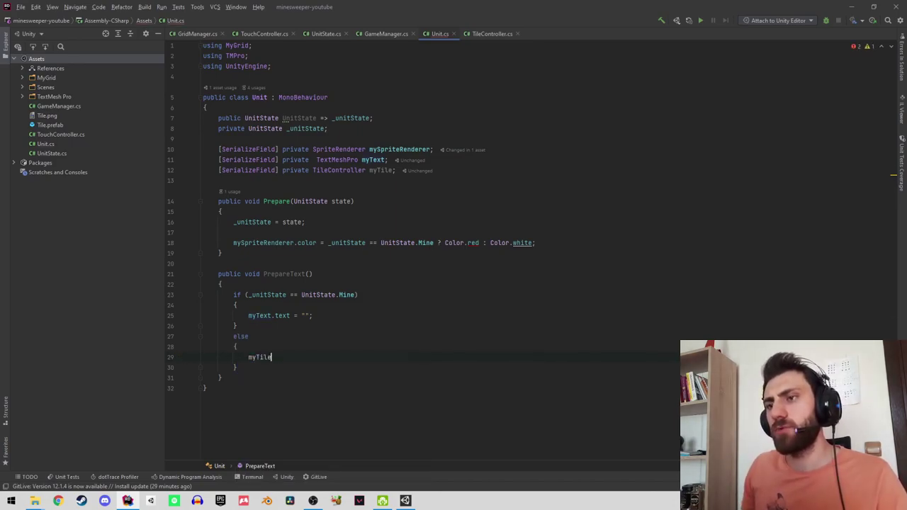
type(".get")
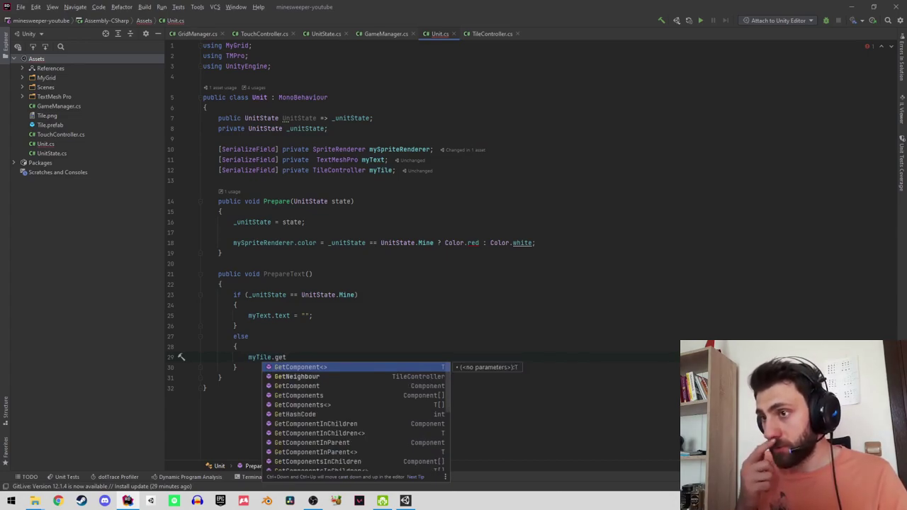
key("Down")
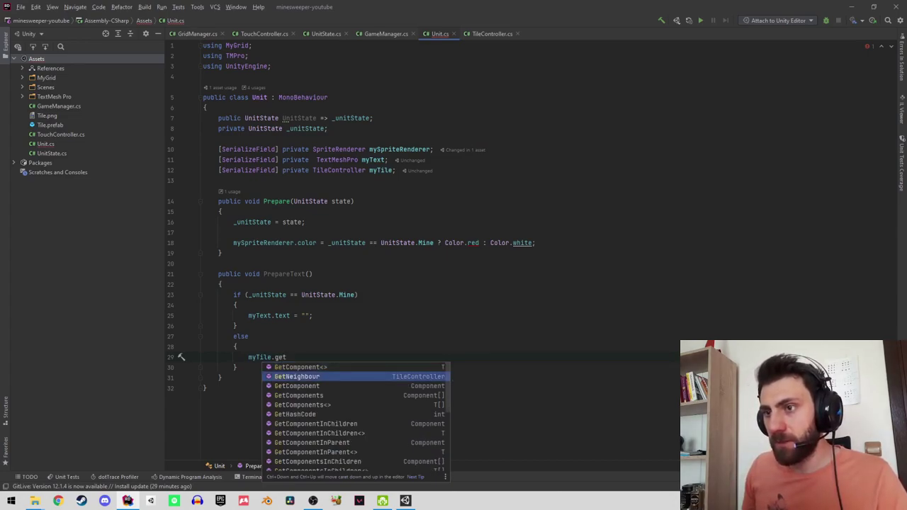
key("Return")
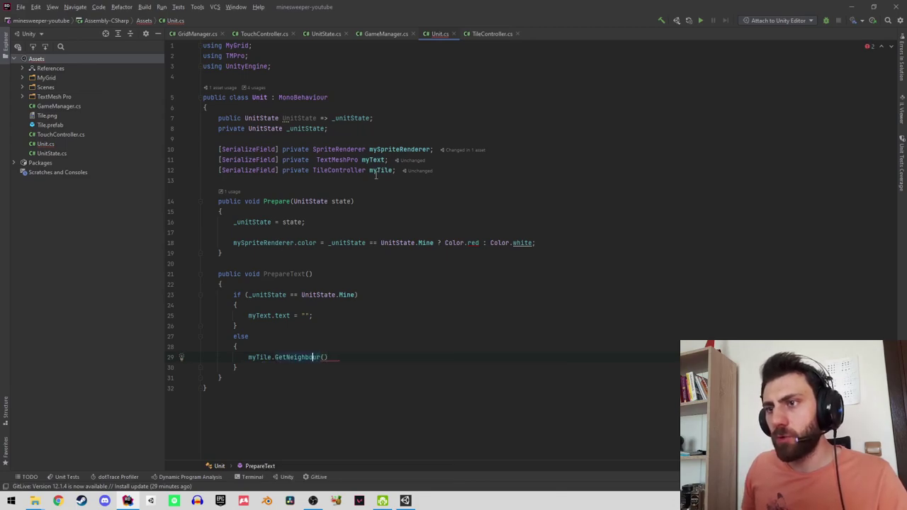
key("F12")
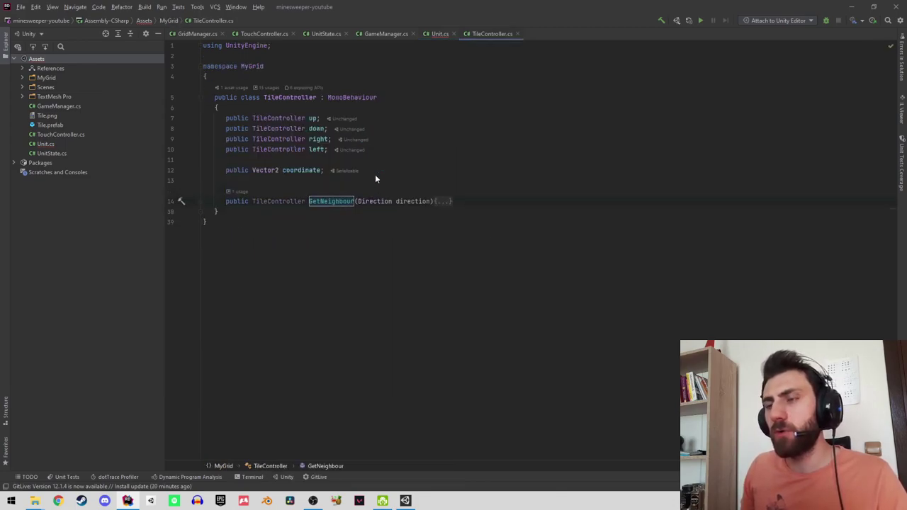
Expand GetNeighbour to inspect its Direction parameter, then collapse it again.
left_click(203, 202)
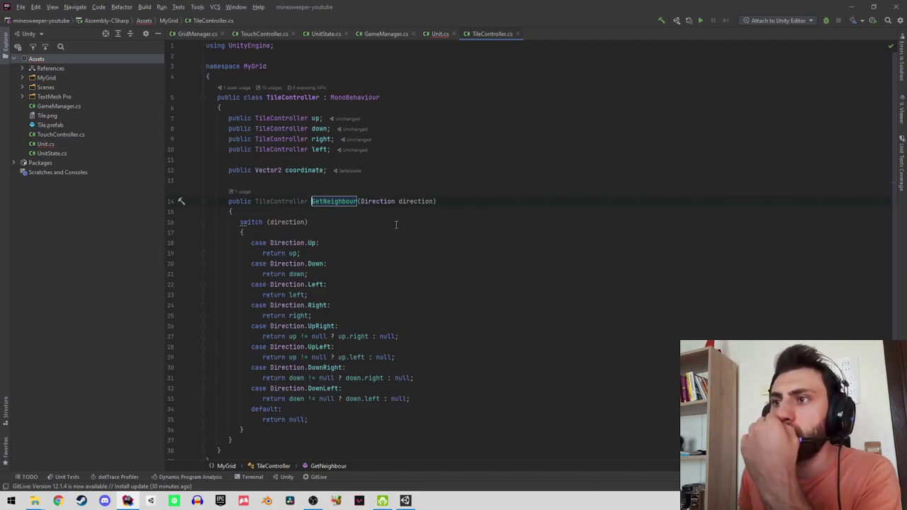
left_click(385, 202)
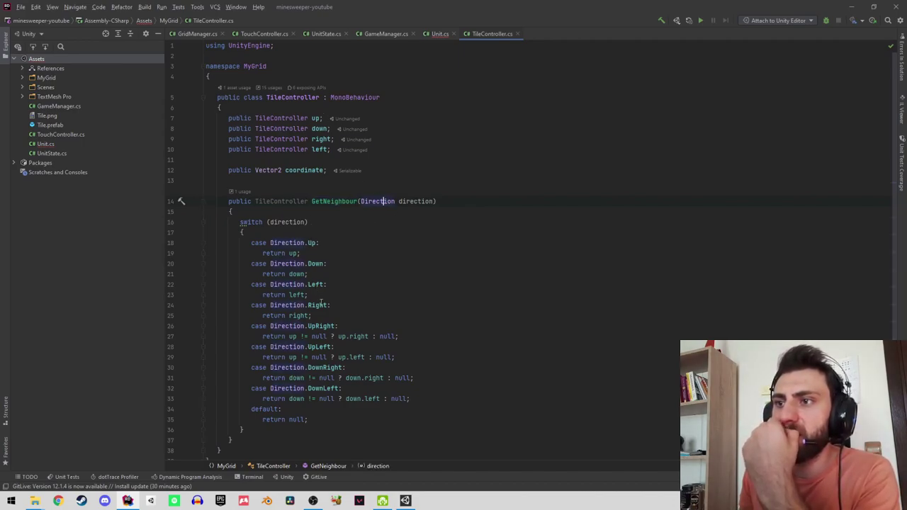
left_click(203, 204)
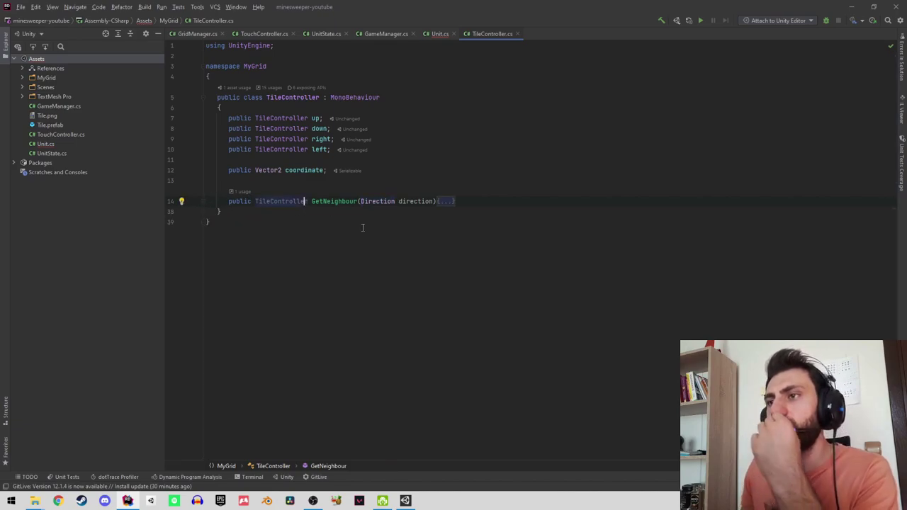
Declare a new public List<TileController> GetAllNeighbour() method after GetNeighbour.
key("Return")
key("Return")
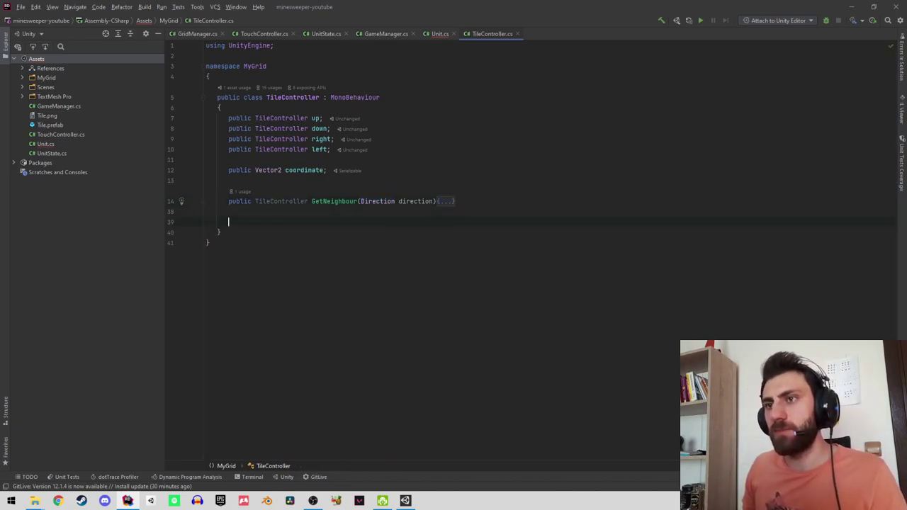
type("public")
key("Escape")
type("Tile")
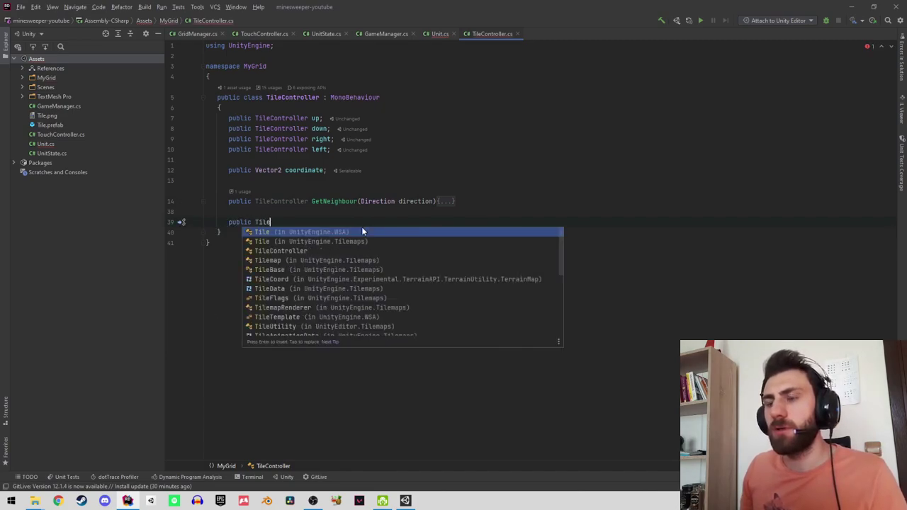
key("BackSpace")
key("BackSpace")
key("BackSpace")
type("List")
key("Escape")
type("<")
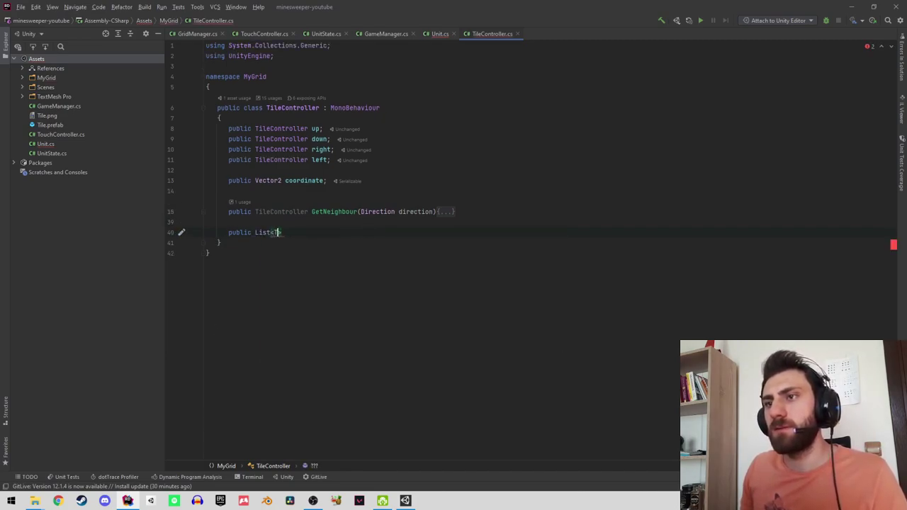
type("Tile")
key("Down")
key("Return")
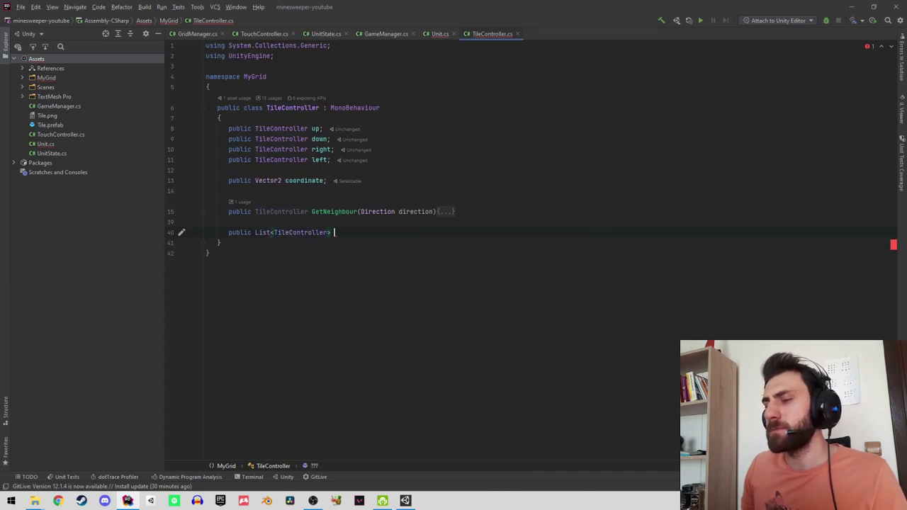
type("GetA")
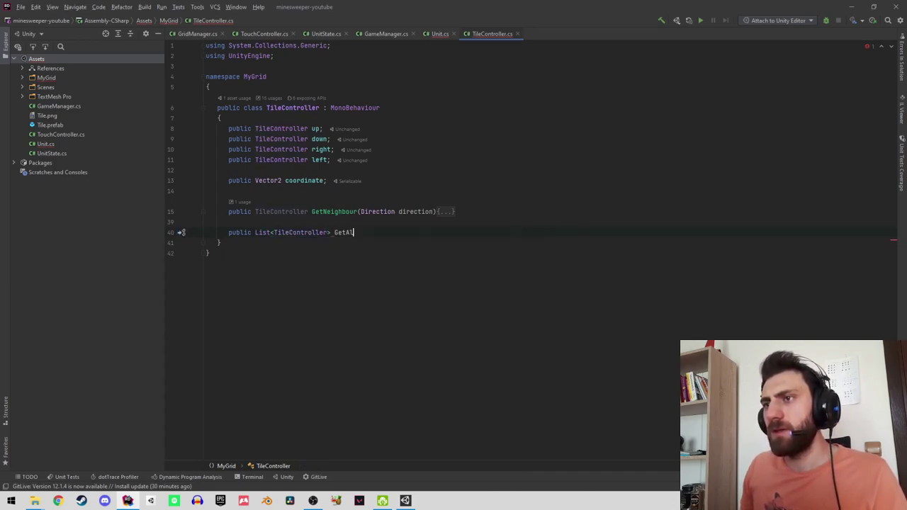
type("llNeighbour")
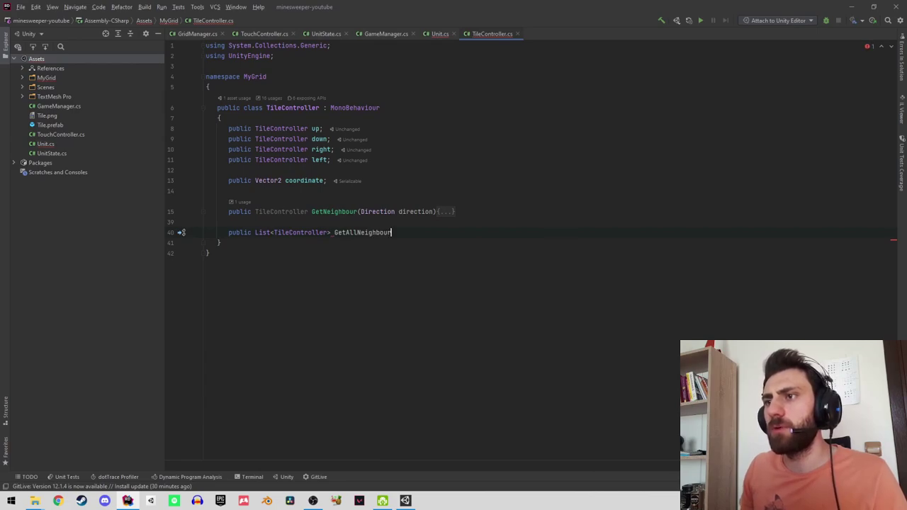
type("()")
key("ctrl+shift+Return")
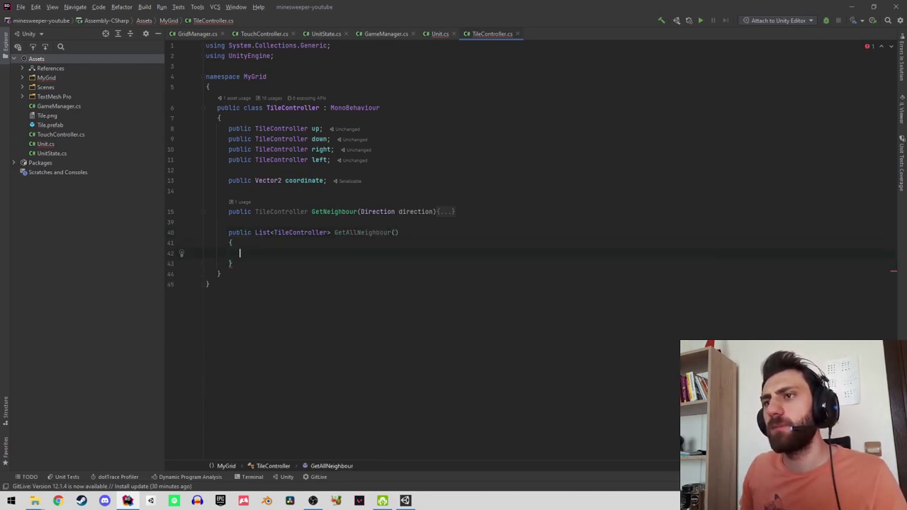
Insert a for loop template with a blank line above it, glancing at the Direction enum.
type("for")
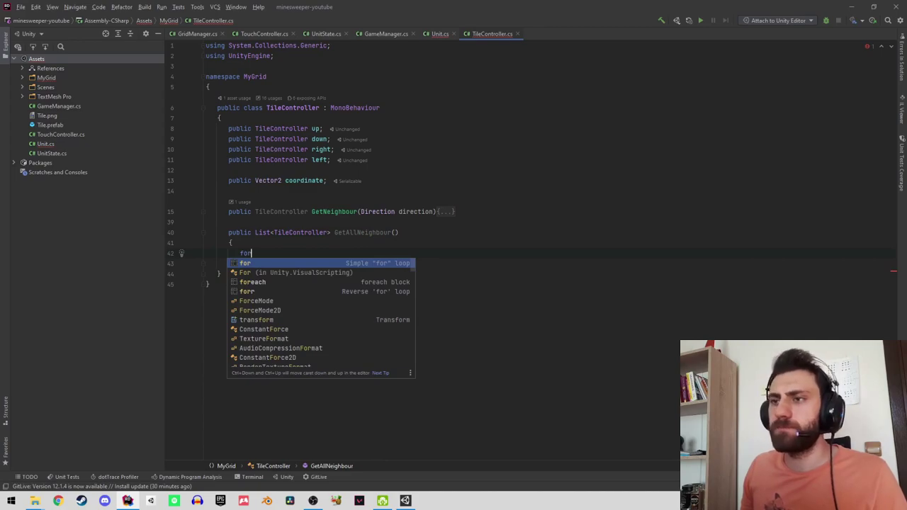
key("Return")
key("ctrl+alt+Return")
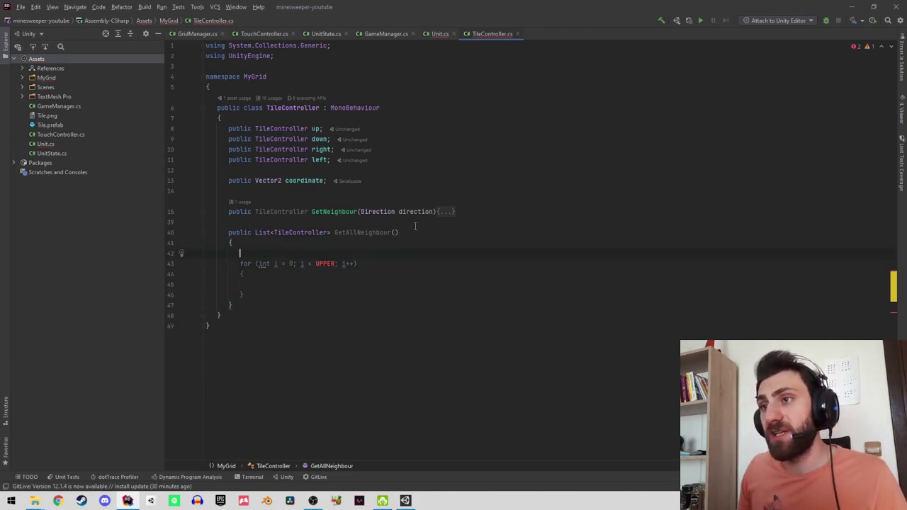
left_click(388, 211)
left_click(388, 211, "ctrl")
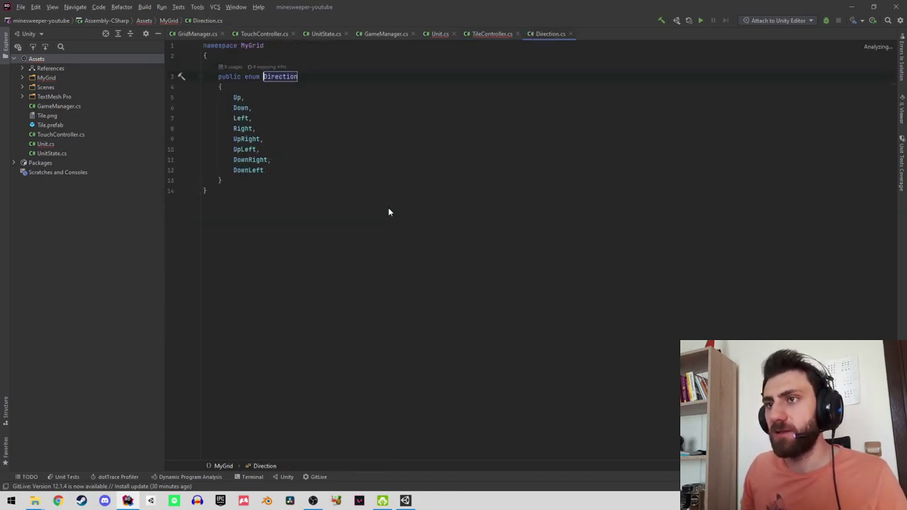
key("ctrl+alt+Left")
left_click(276, 253)
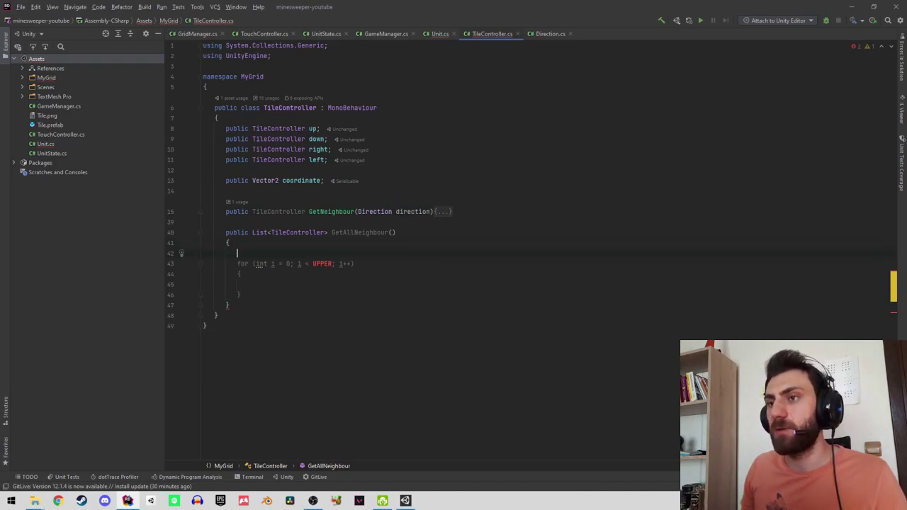
Add int direction = Enum.GetNames(typeof(Direction)).Length and use direction as the loop bound.
type("int directio")
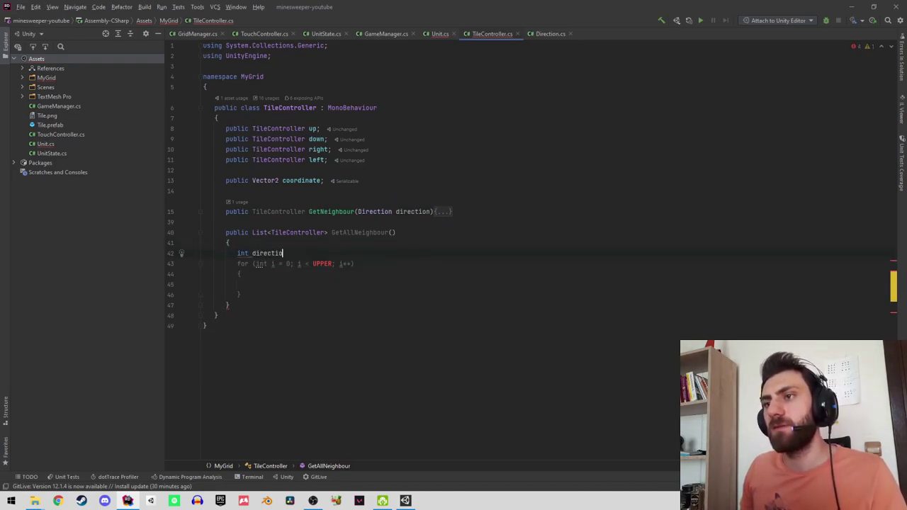
type("n =")
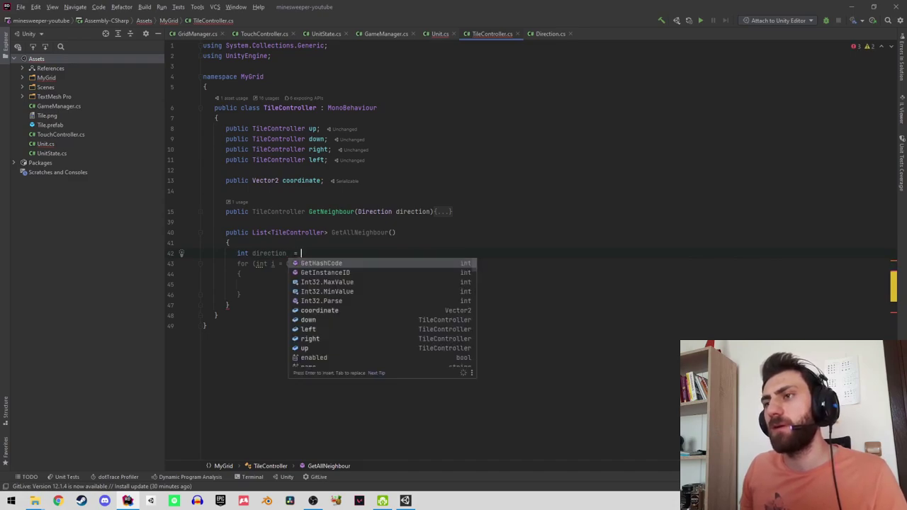
type("enu")
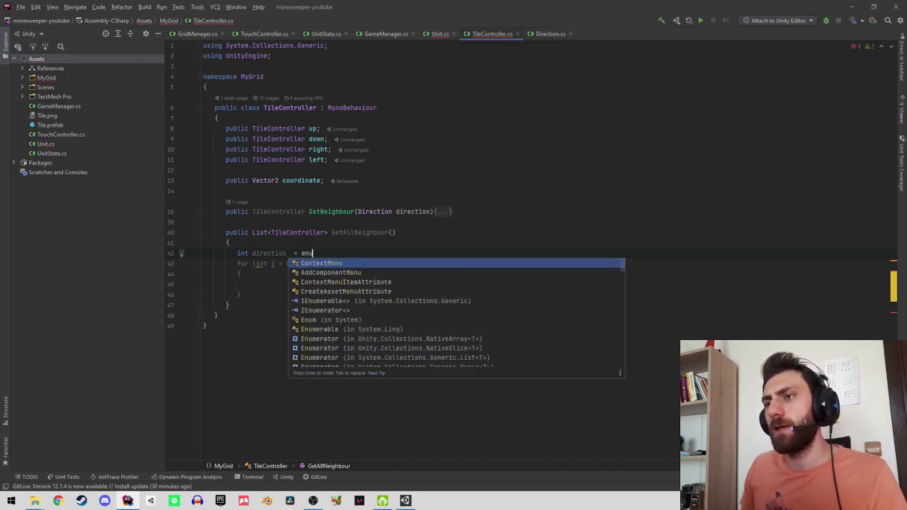
type("m")
key("Return")
type(".")
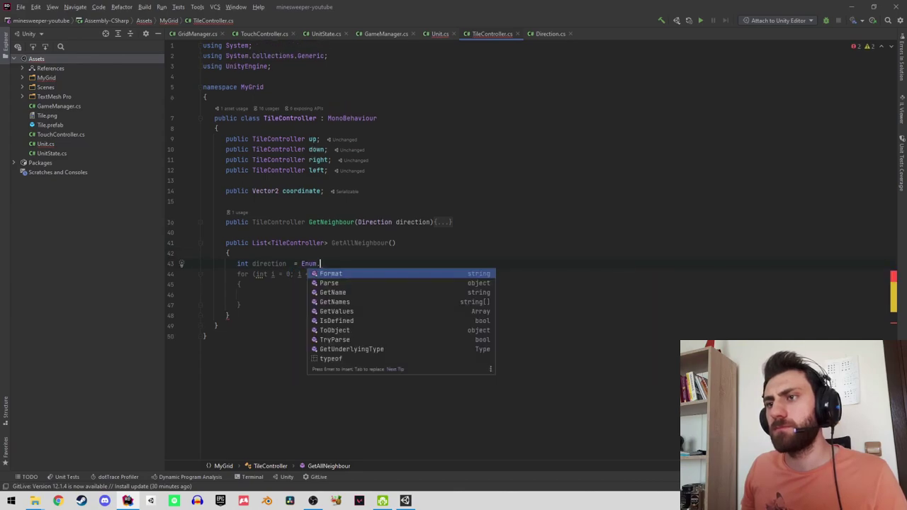
type("ge")
key("Down")
key("Down")
key("Up")
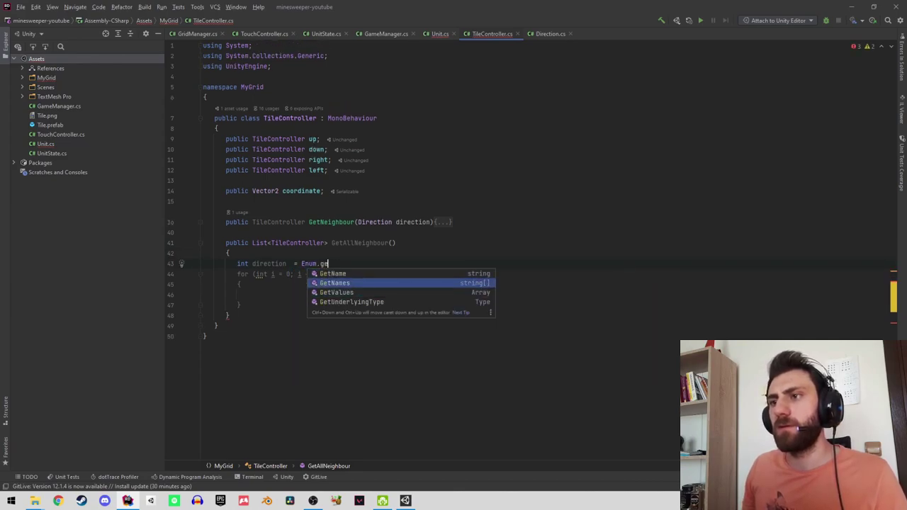
key("Return")
type("ty")
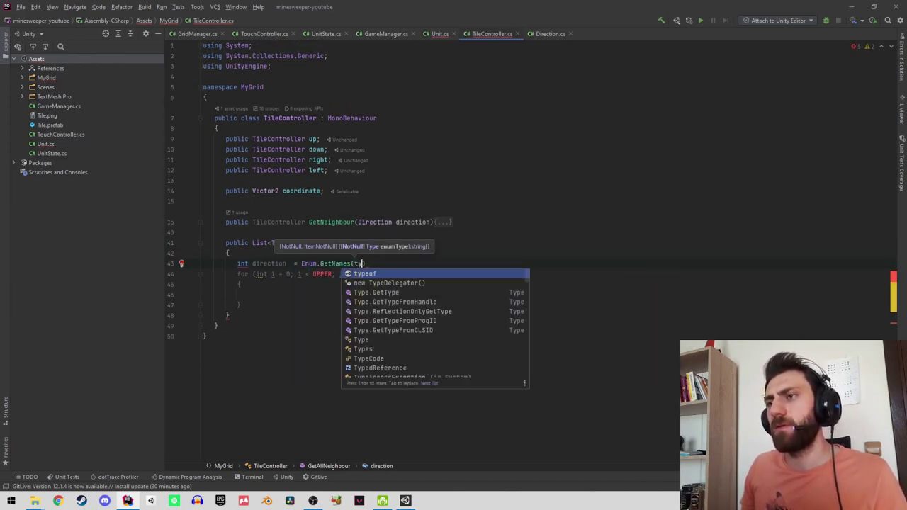
key("Return")
type("di")
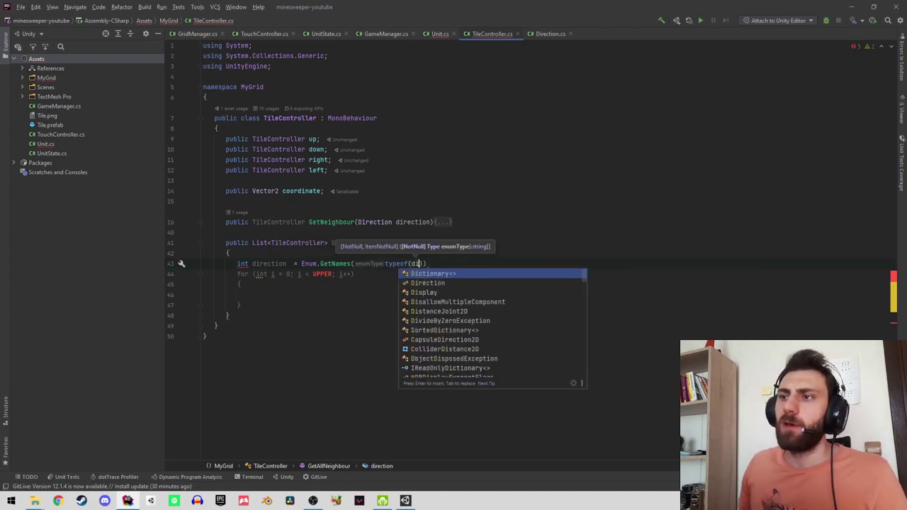
type("r")
key("Return")
key("End")
type(".")
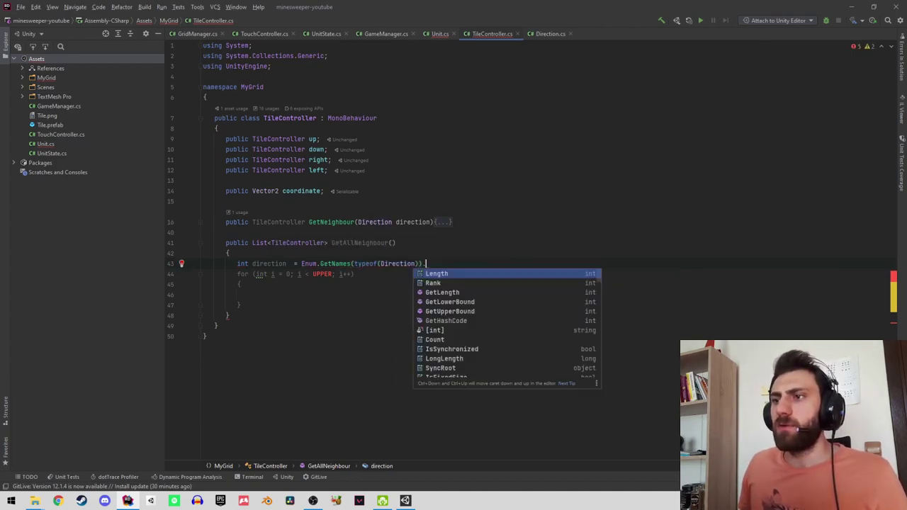
key("Return")
type(";")
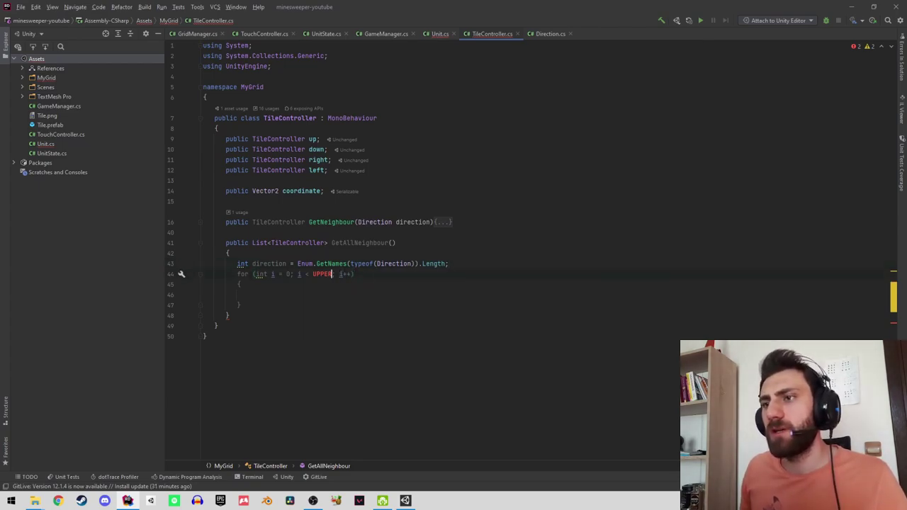
type("d")
key("Return")
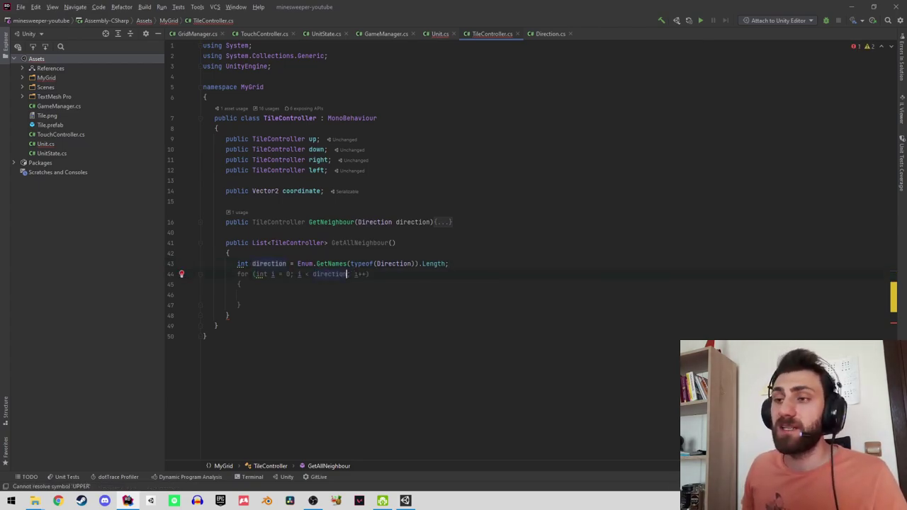
key("Return")
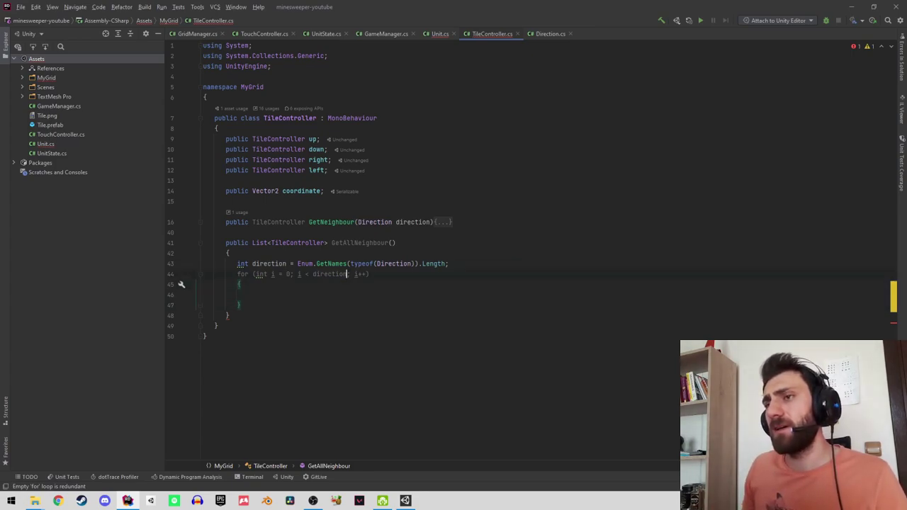
Add var list = new List<TileController>(); below the direction line.
left_click(449, 263)
key("Return")
type("var list ")
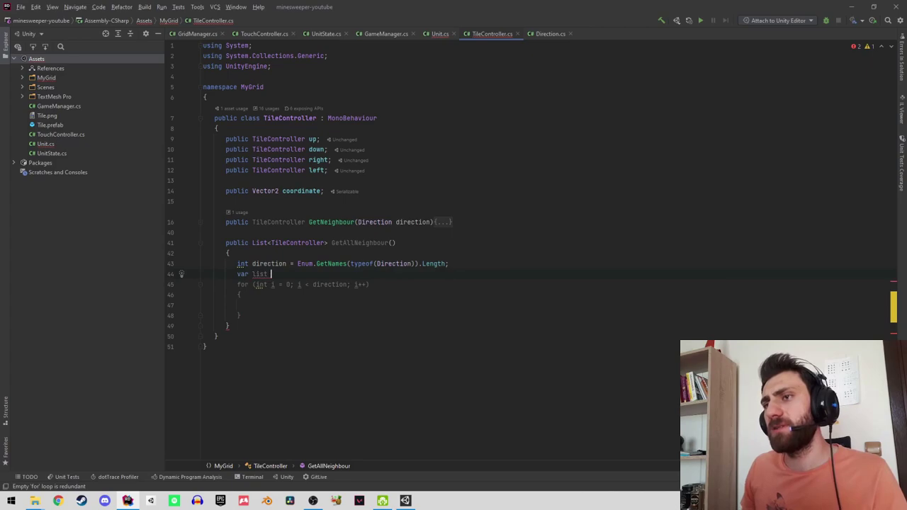
type("= new ")
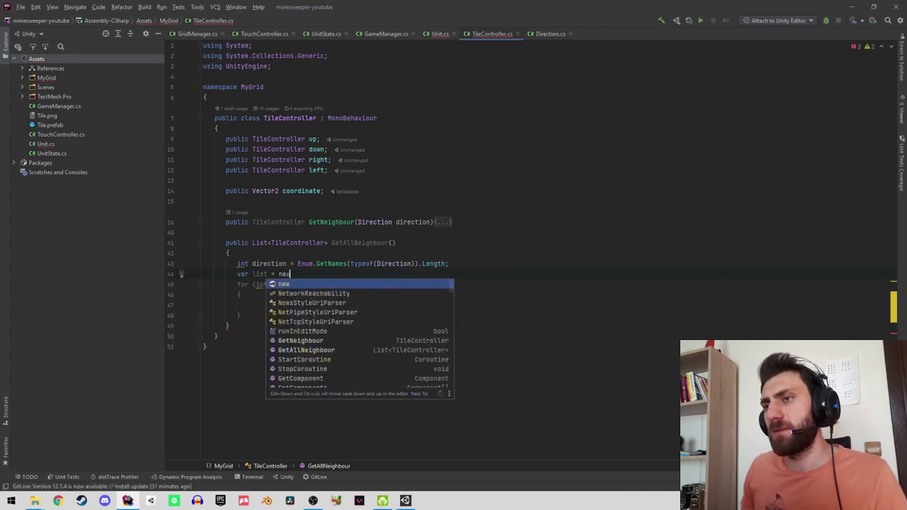
type("Ti")
key("BackSpace")
key("BackSpace")
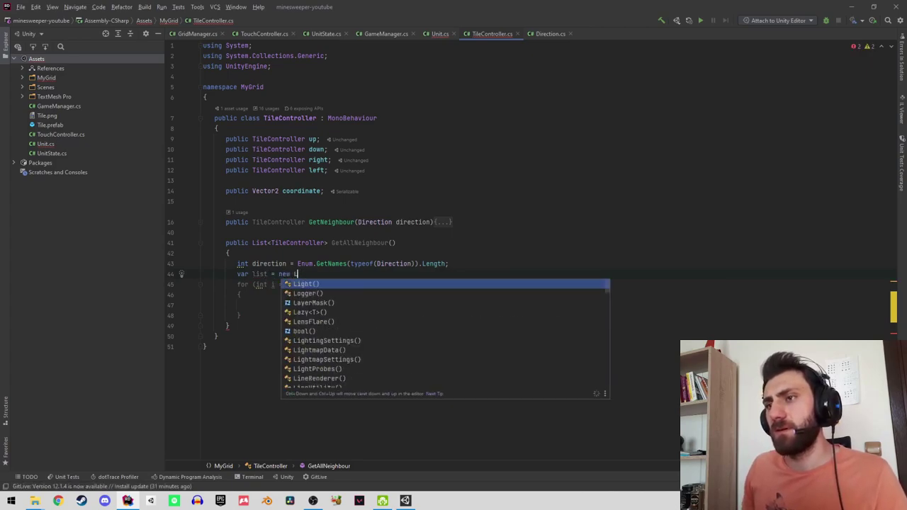
type("List")
key("Return")
type("Ti")
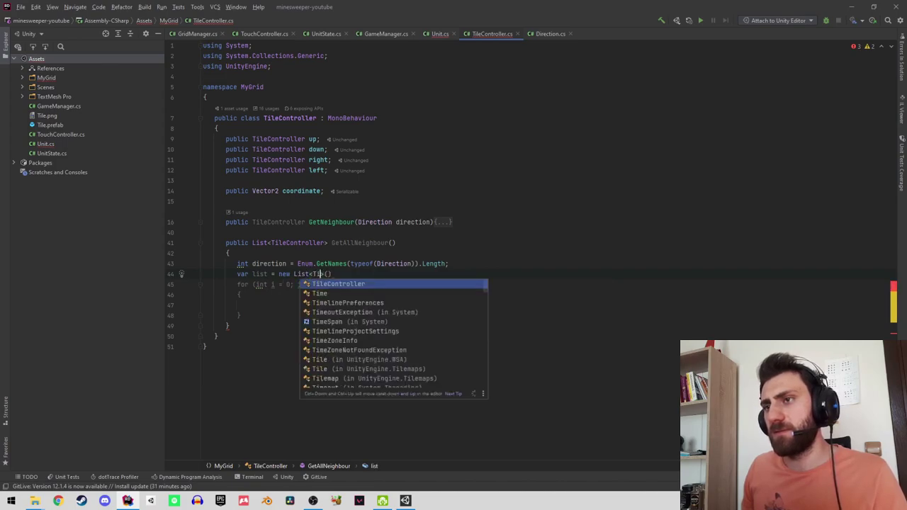
type("leCon")
key("Return")
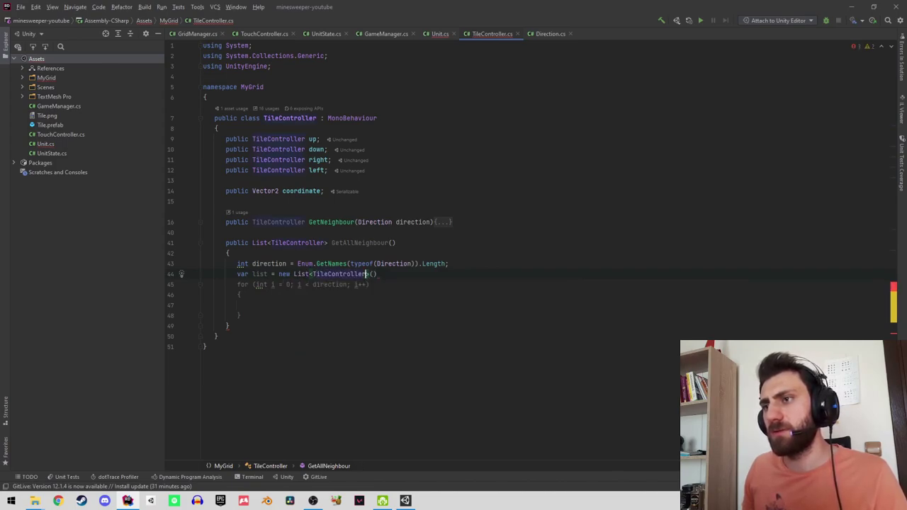
type(";")
key("Down")
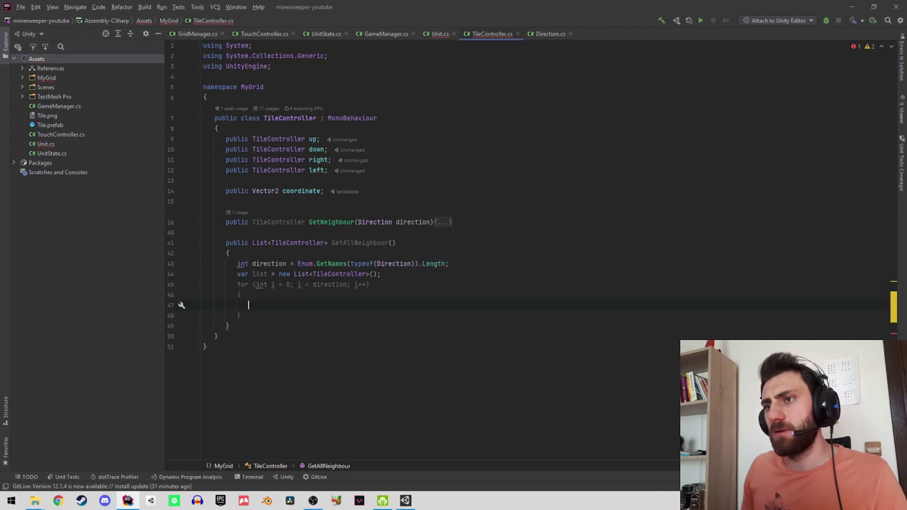
Fetch each neighbour with 'var tile = GetNeighbour((Direction) i);' above list.Add.
type("list.a")
key("Return")
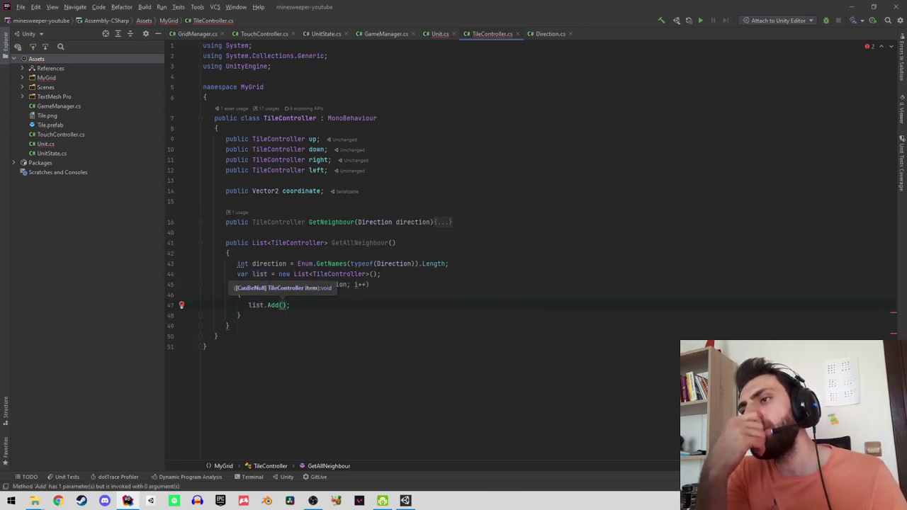
key("Escape")
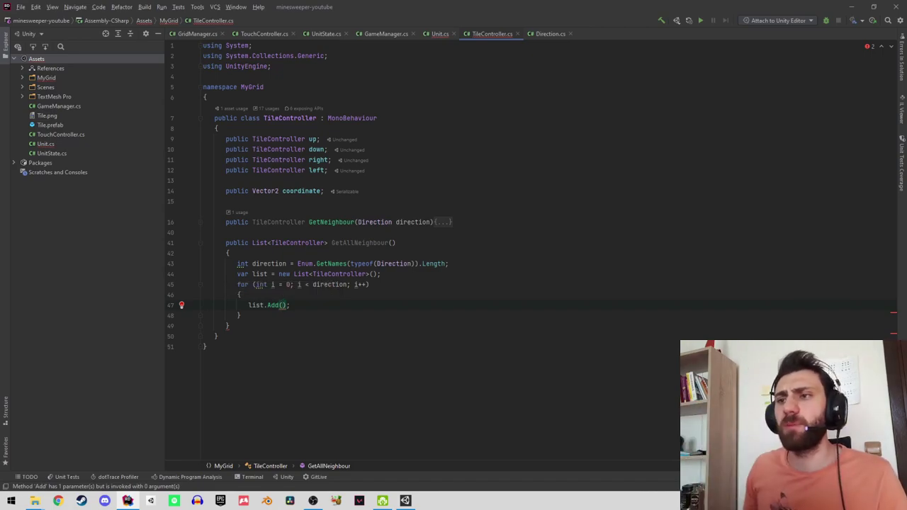
key("ctrl+alt+Return")
key("ctrl+alt+Return")
type("var ")
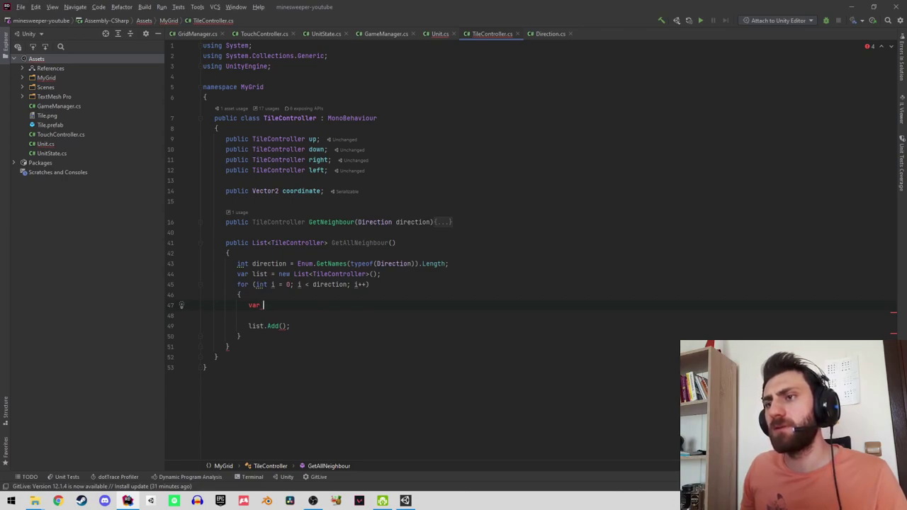
type("tile = ")
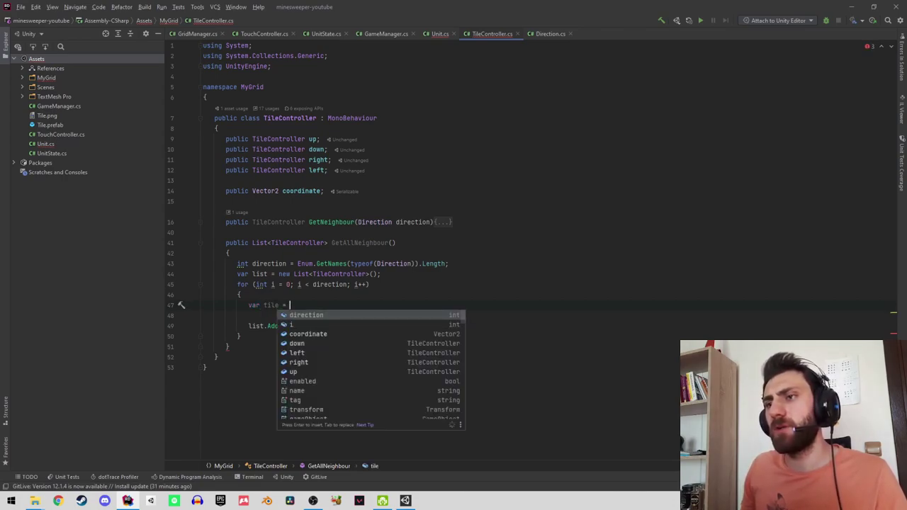
type("get")
key("Return")
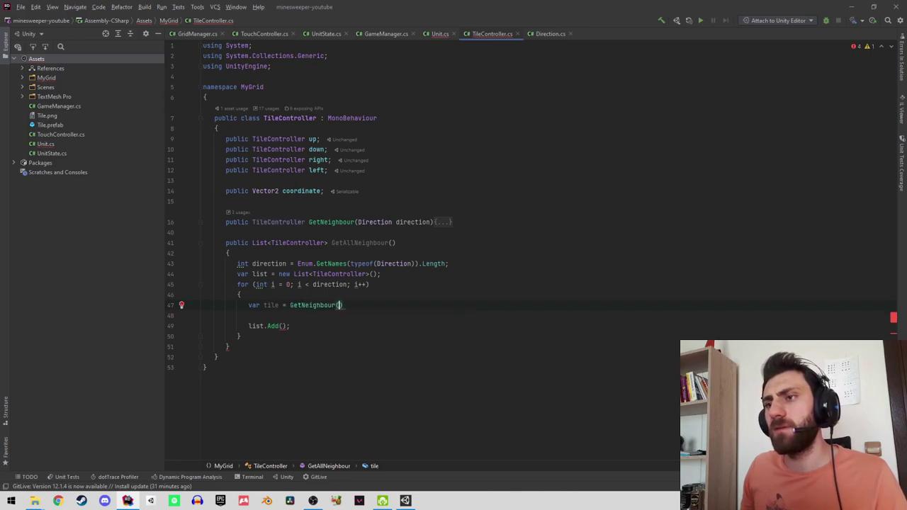
type("(d")
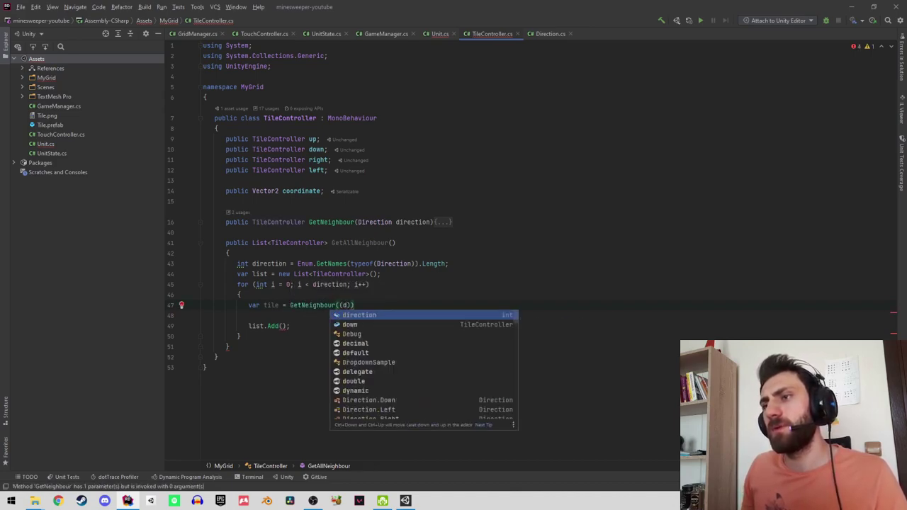
key("BackSpace")
key("BackSpace")
type("(")
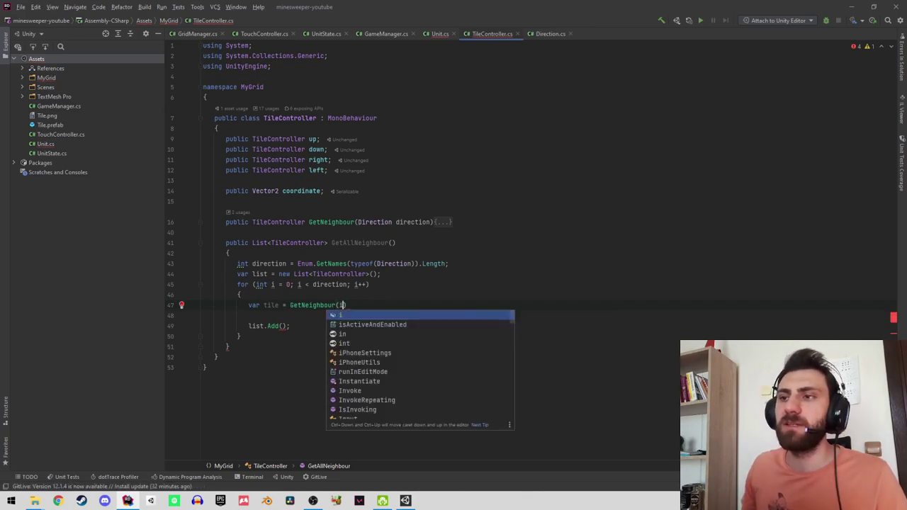
type("i")
type("Diri")
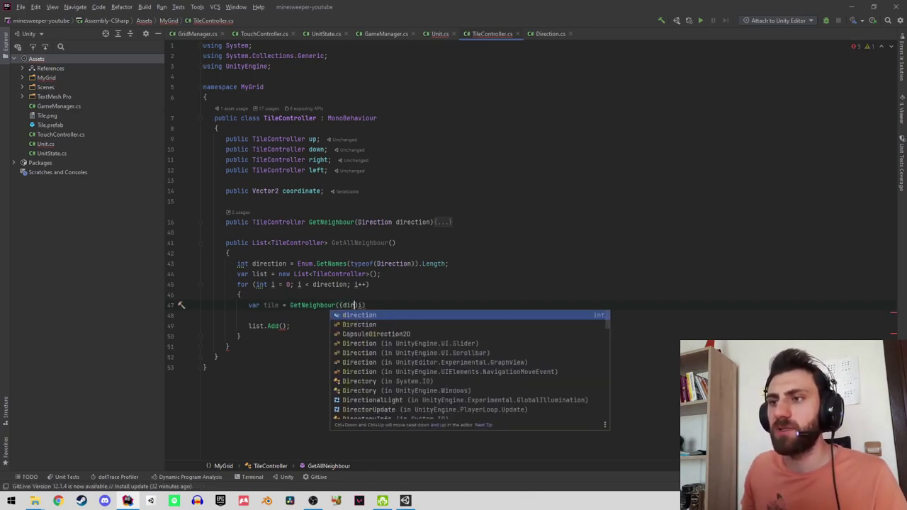
key("Return")
key("End")
type(";")
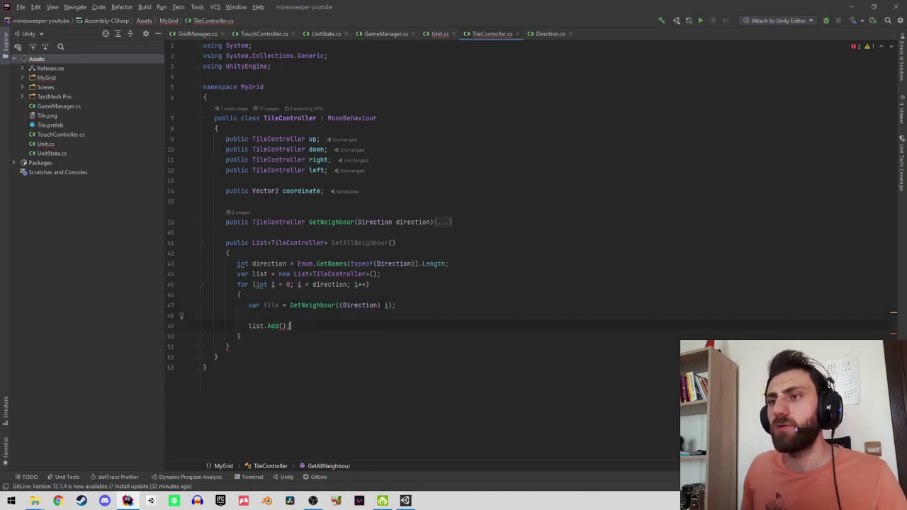
Wrap list.Add(tile) in an if (tile != null) check.
key("Return")
type("if")
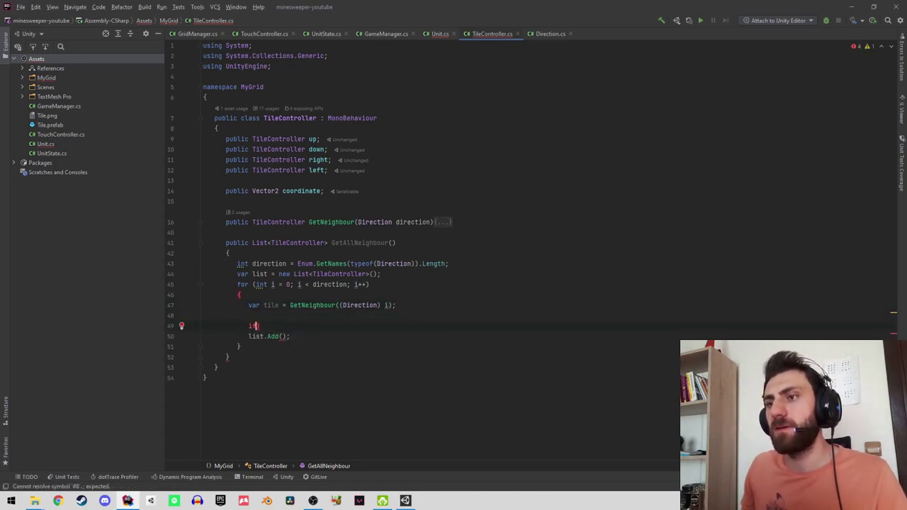
type("(tile")
key("Escape")
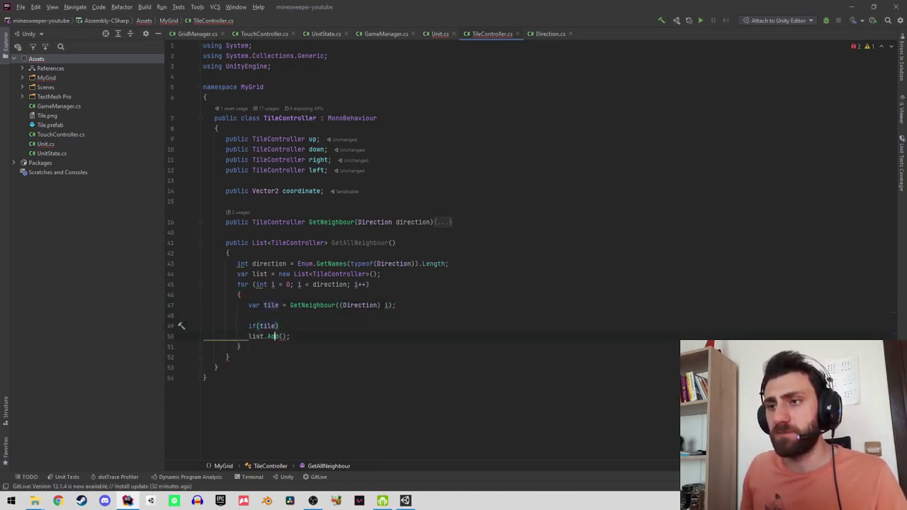
key("Home")
key("Tab")
key("Up")
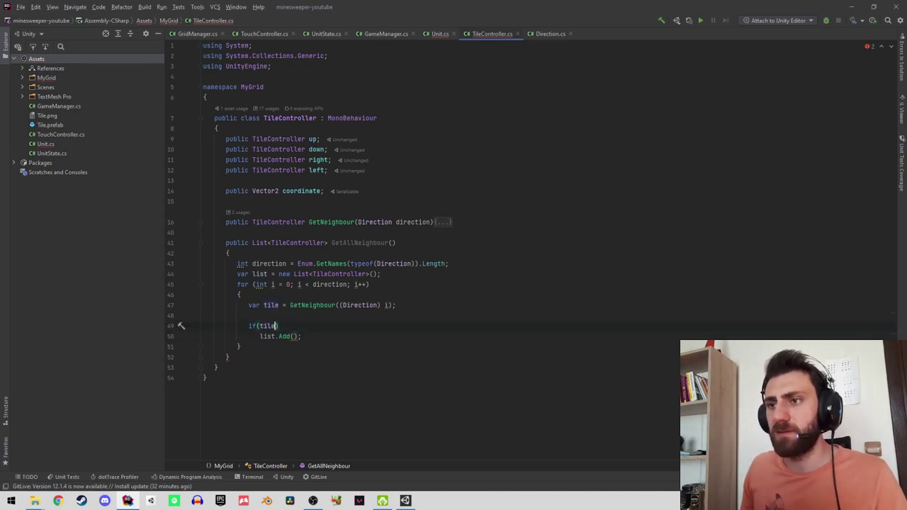
type("!= null")
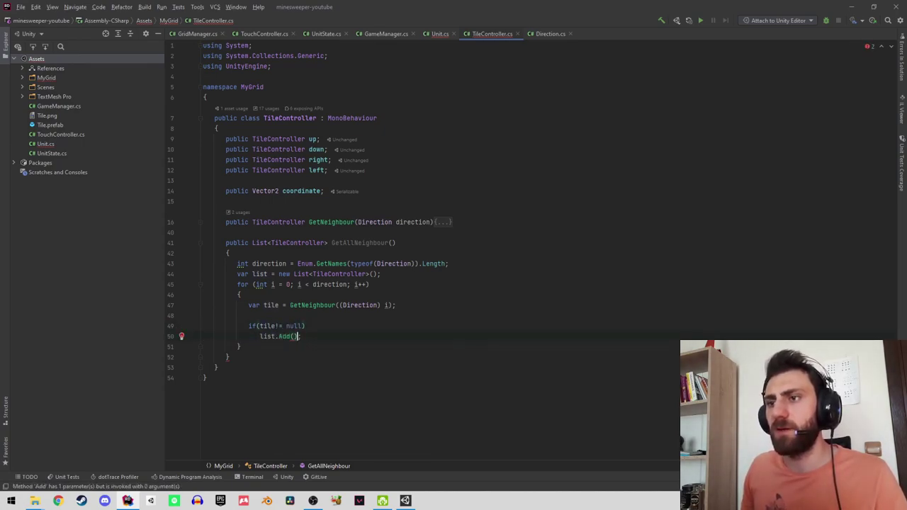
type("ti")
key("Return")
Add 'return list;' after the loop and reformat the file's code.
key("Down")
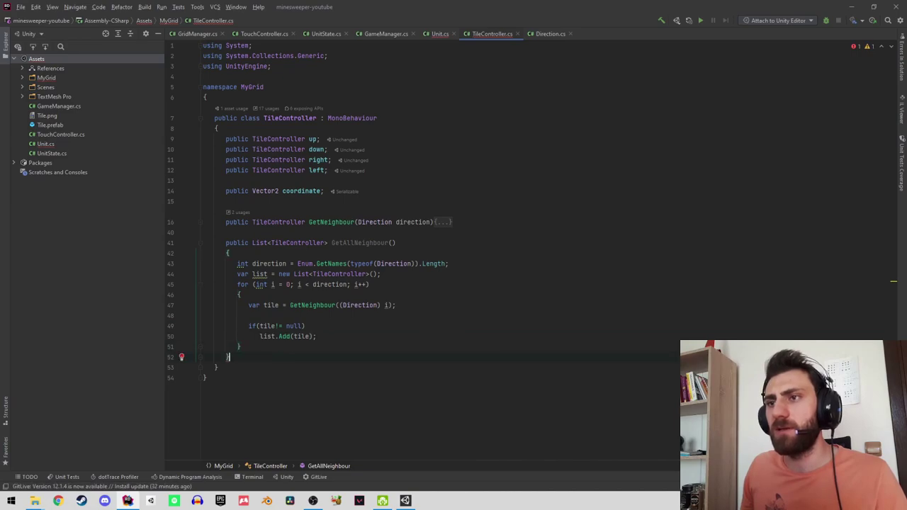
key("Return")
key("Return")
type("return ")
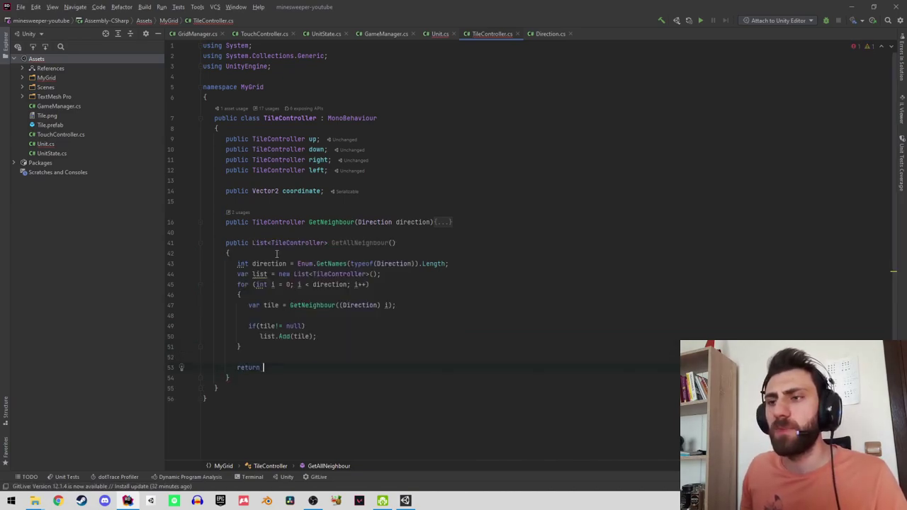
type("li")
key("Return")
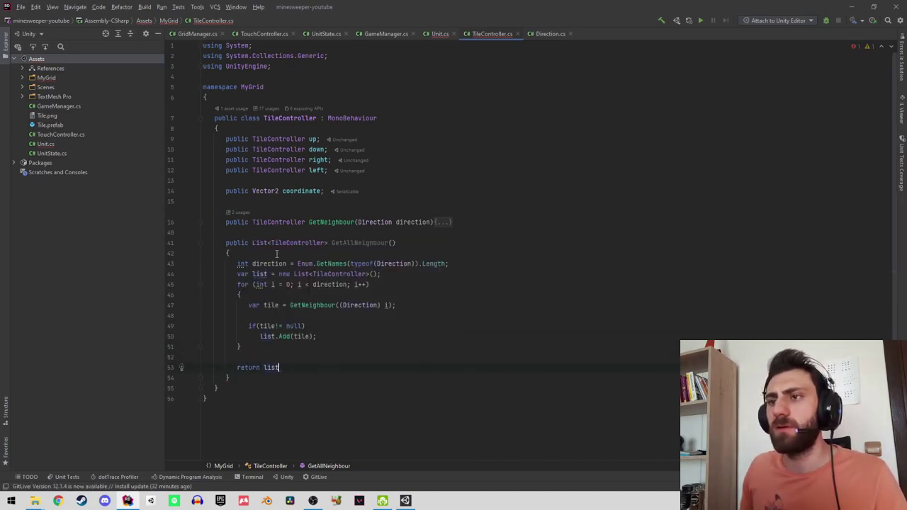
type(";")
key("ctrl+alt+l")
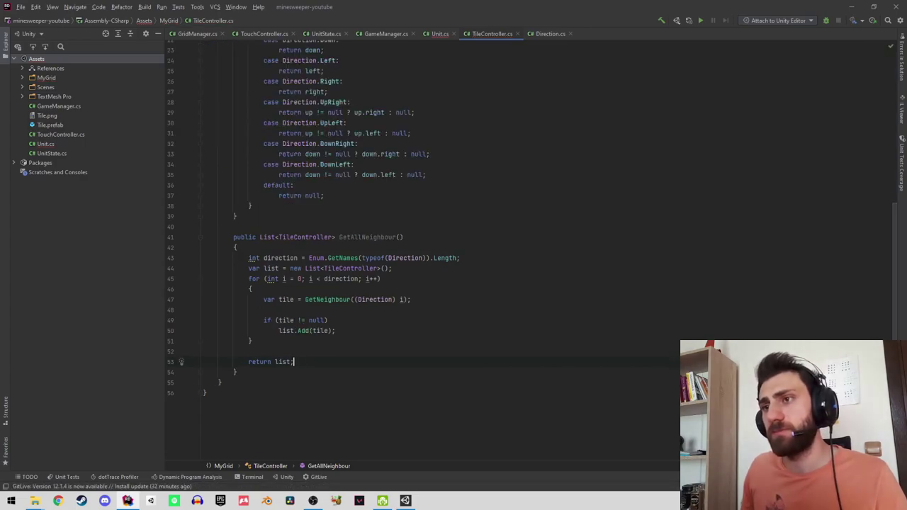
Fold the GetNeighbour and GetAllNeighbour method bodies.
scroll(330, 208, "up", 7)
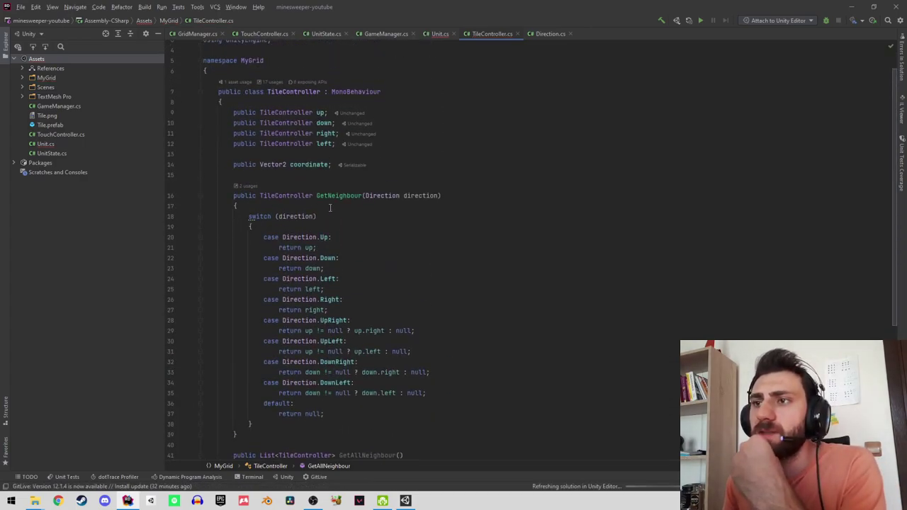
left_click(331, 196)
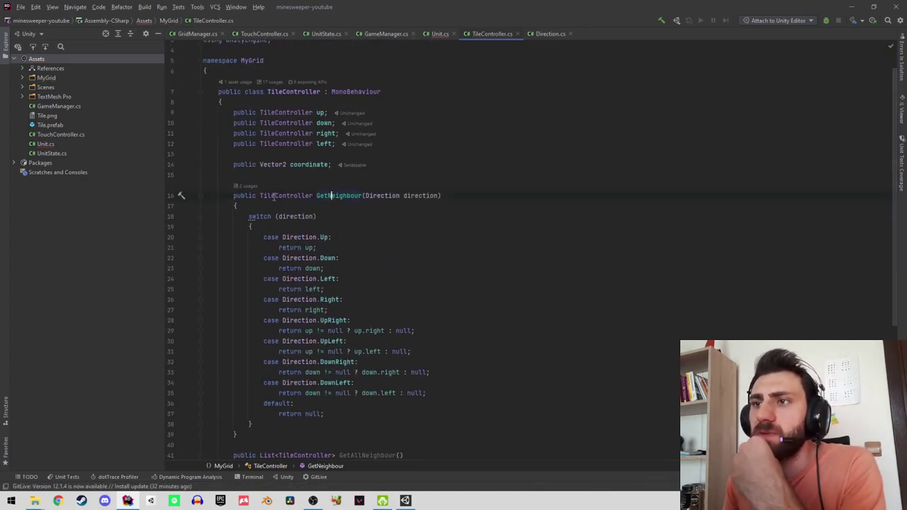
left_click(401, 195)
key("ctrl+minus")
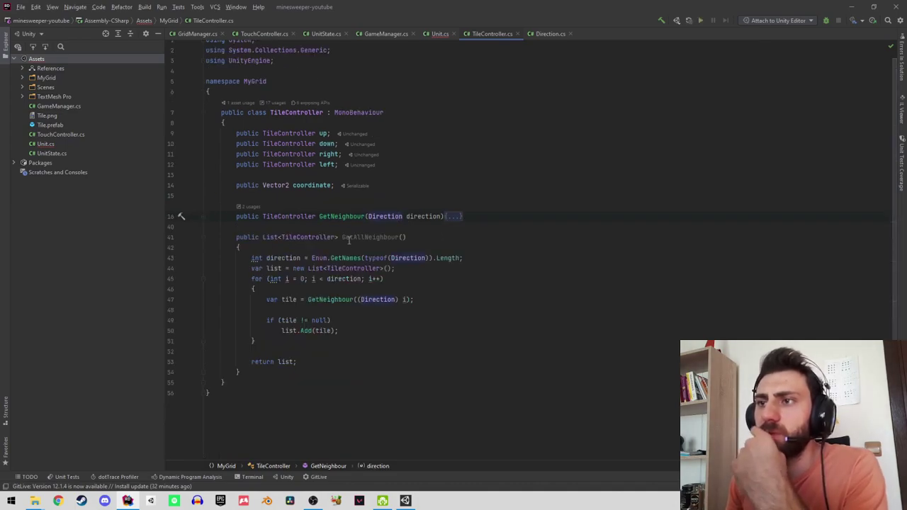
left_click(345, 237)
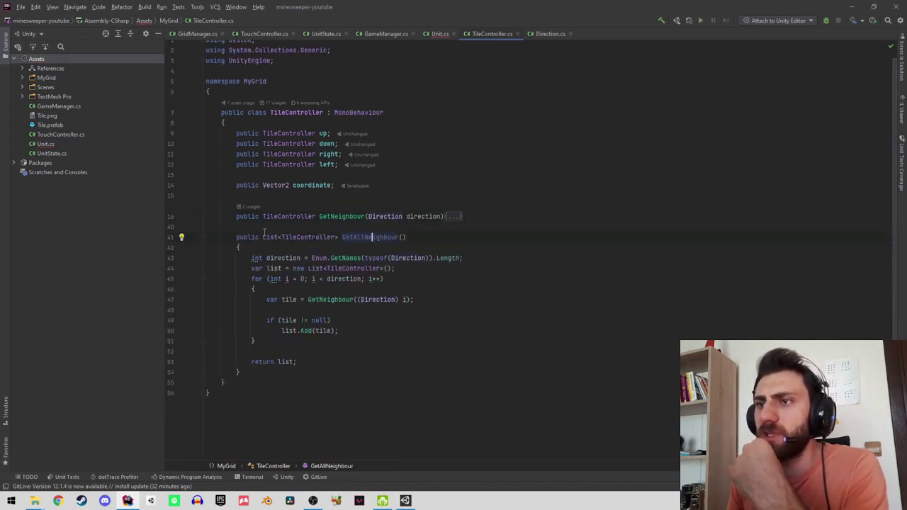
key("ctrl+minus")
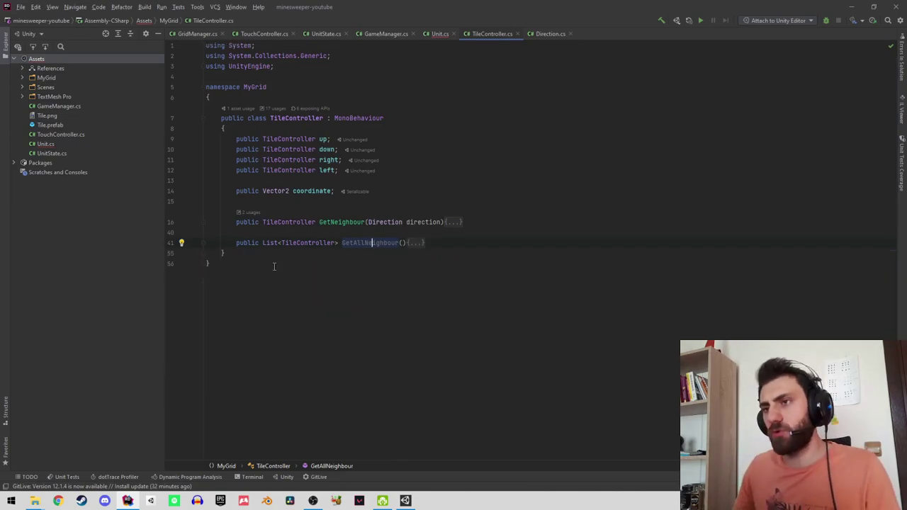
In Unit.cs, store myTile.GetAllNeighbour() in a variable named list.
key("ctrl+Tab")
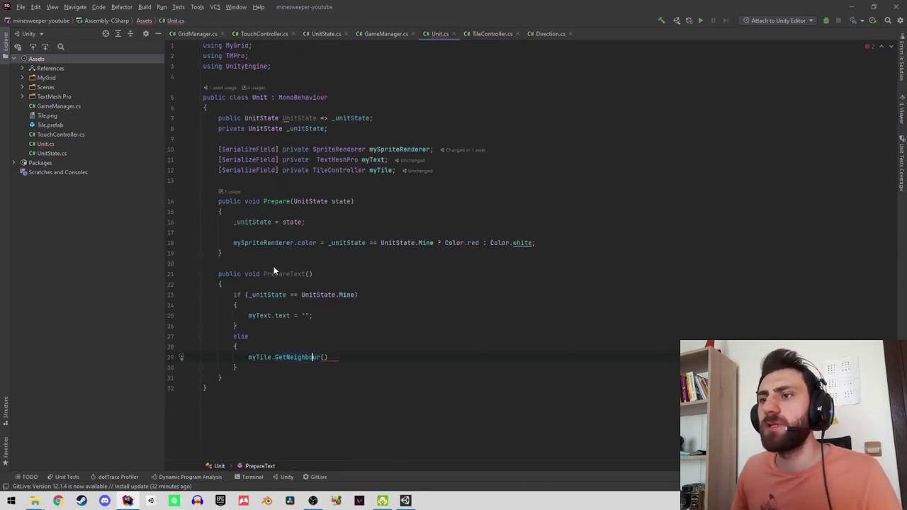
key("ctrl+z")
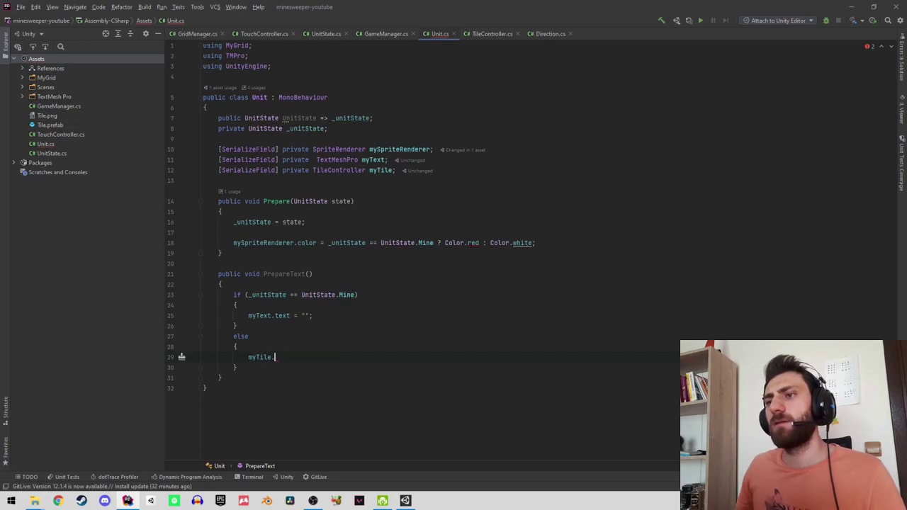
type("GetAllNeighbour")
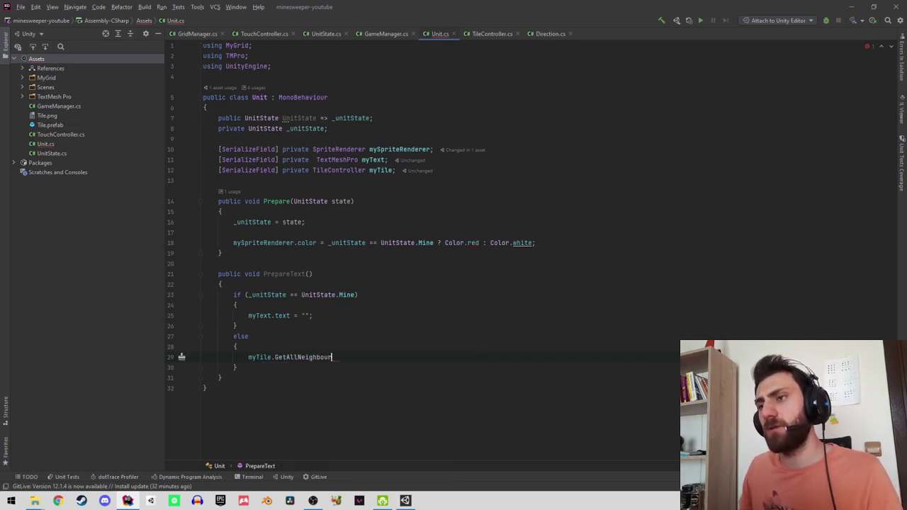
type("va")
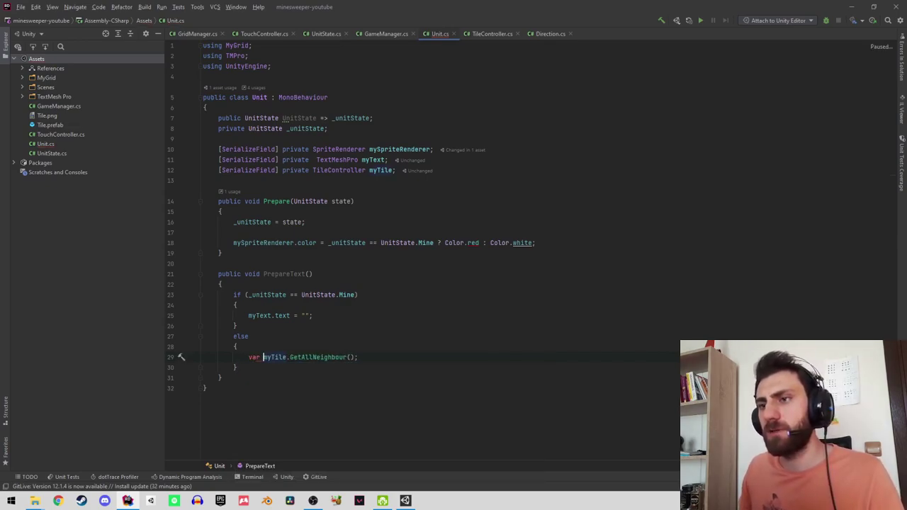
type("r l")
key("Return")
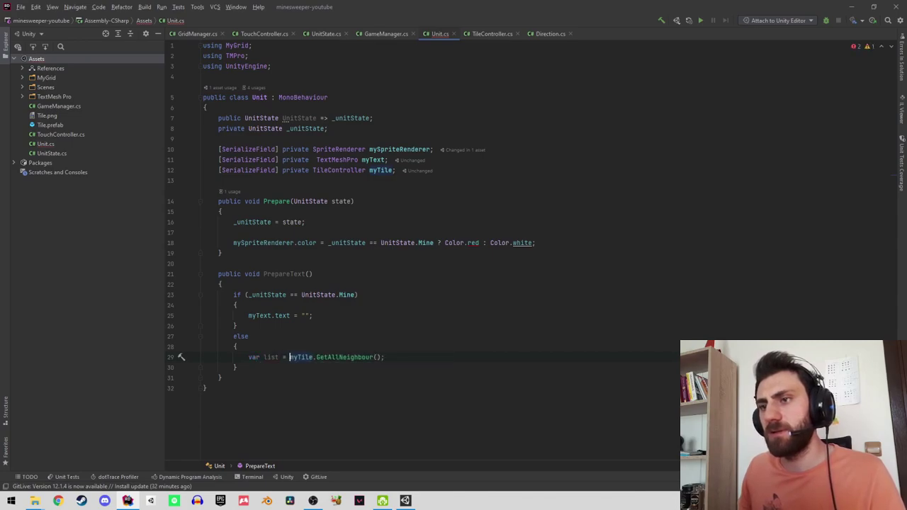
key("End")
key("Return")
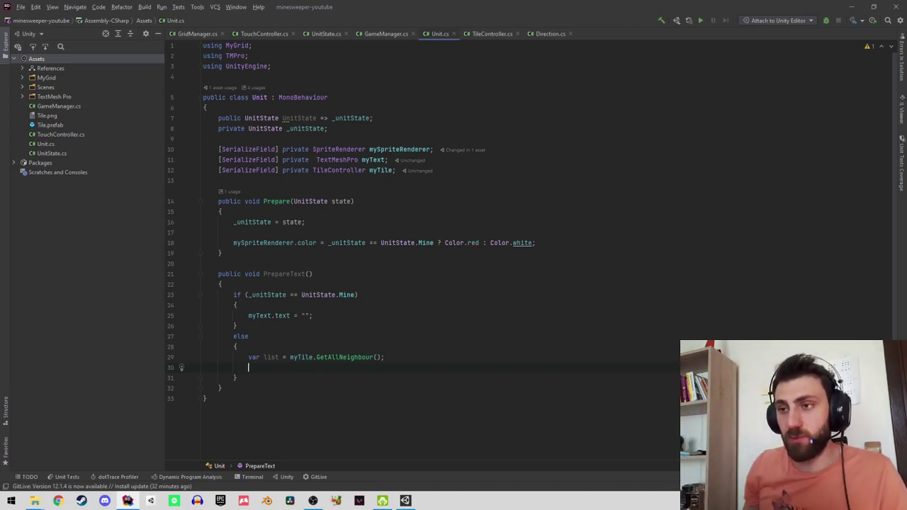
Insert a for loop with counter i bounded by list.
key("Return")
type("for")
key("Return")
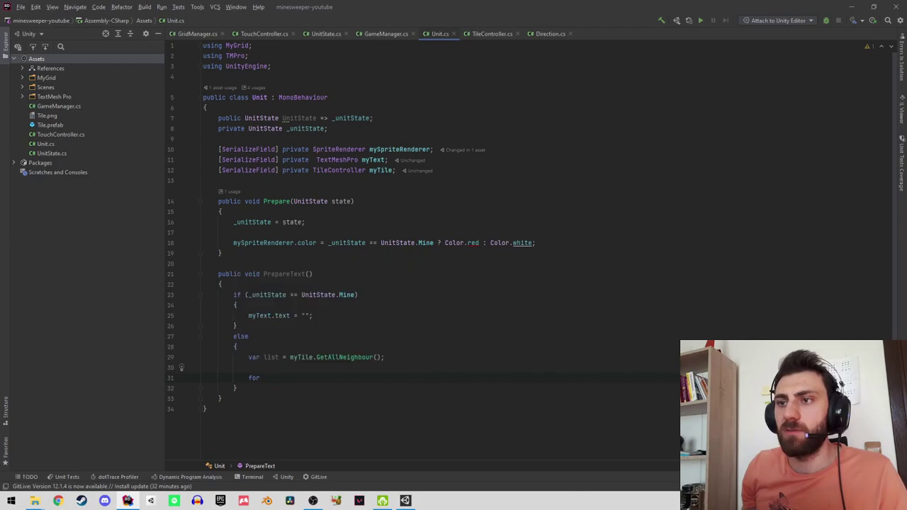
key("Tab")
type("lis")
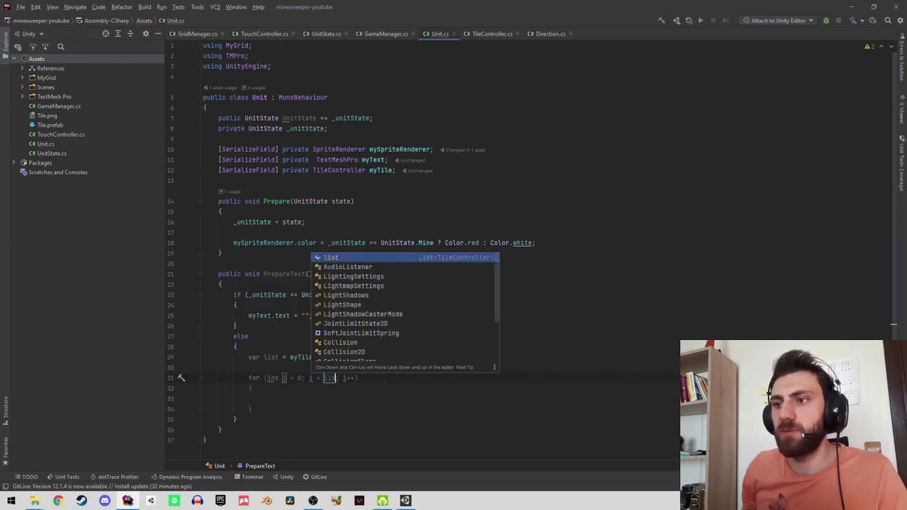
key("Escape")
key("Return")
Replace the for loop with a foreach loop over list.
left_click_drag(178, 419, 178, 376)
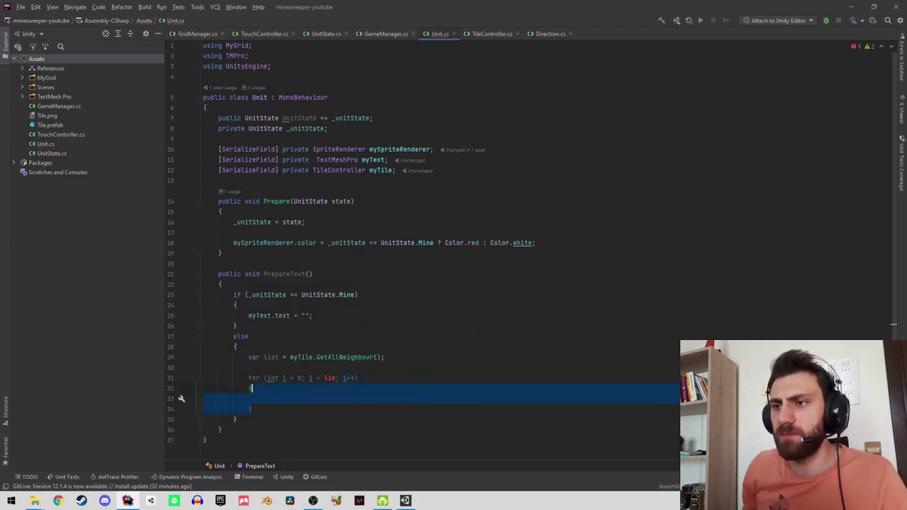
type("for")
key("Down")
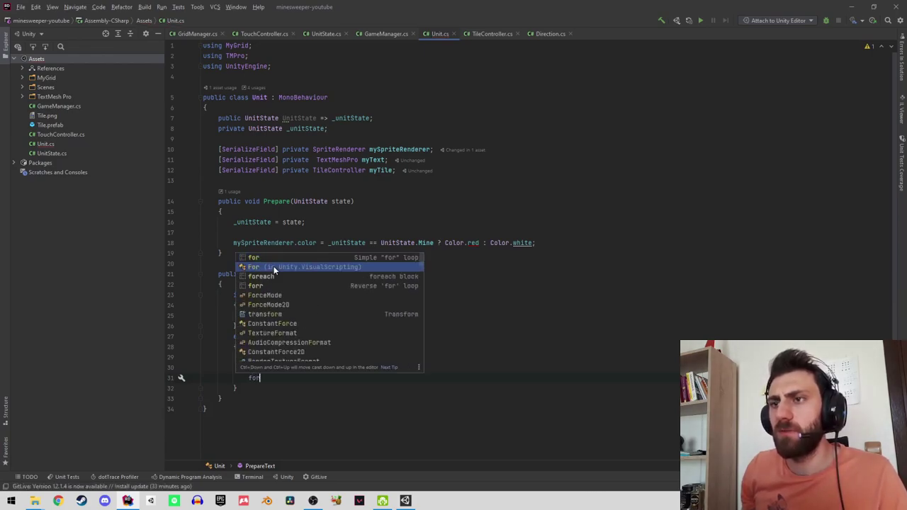
key("Return")
type("li")
key("Return")
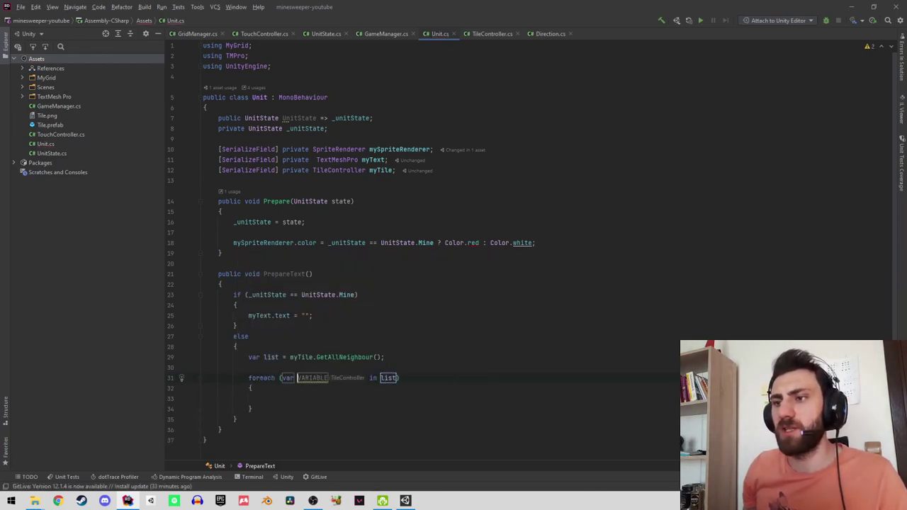
Start an if condition on item inside the foreach loop.
type("item")
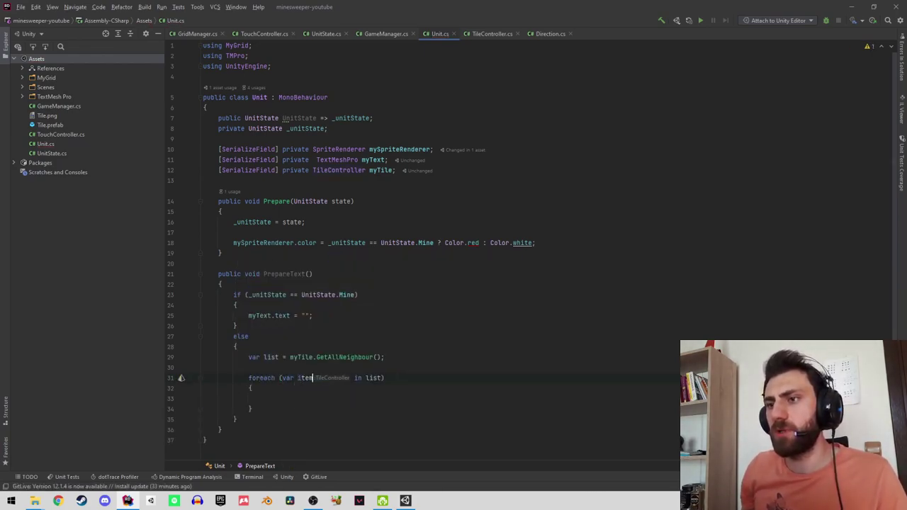
type("if(")
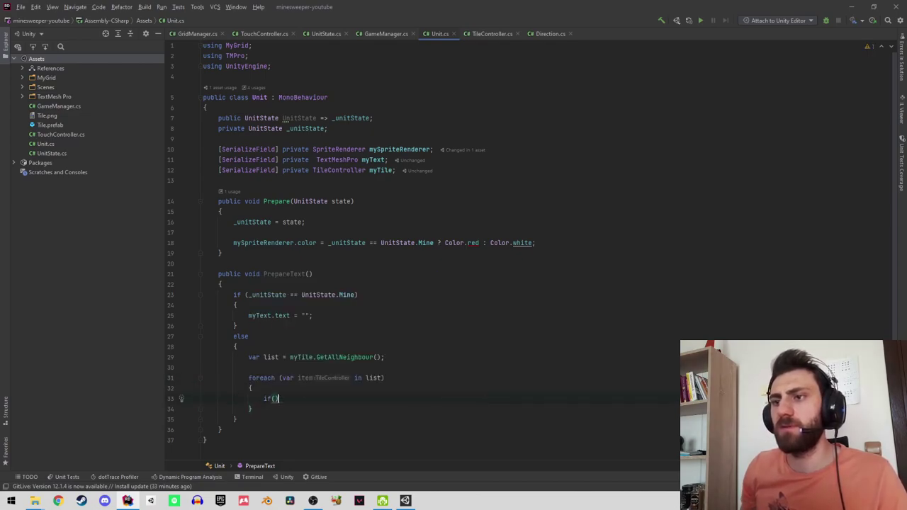
type("it")
key("Return")
type(".st")
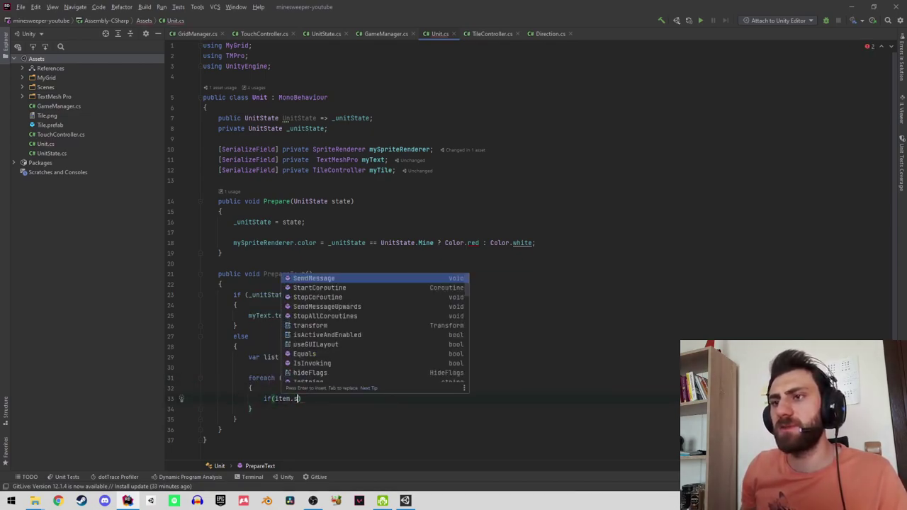
type("at")
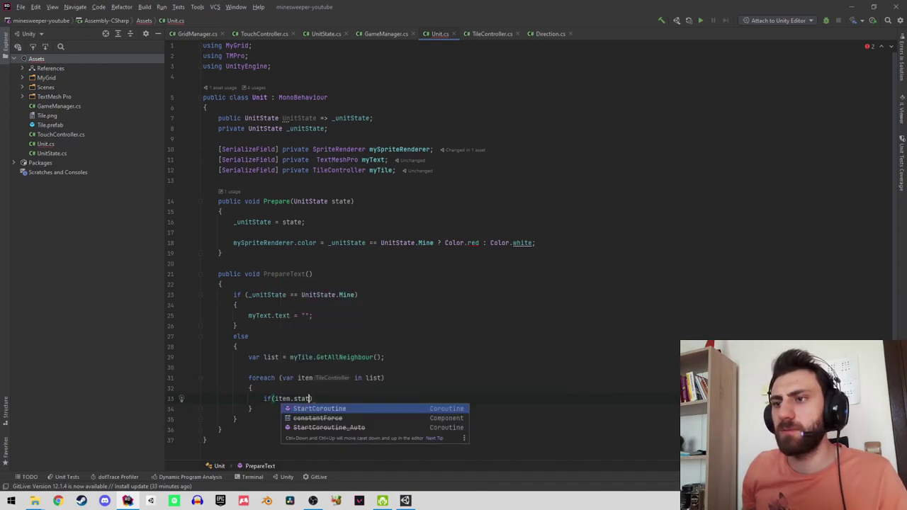
key("BackSpace")
key("BackSpace")
key("BackSpace")
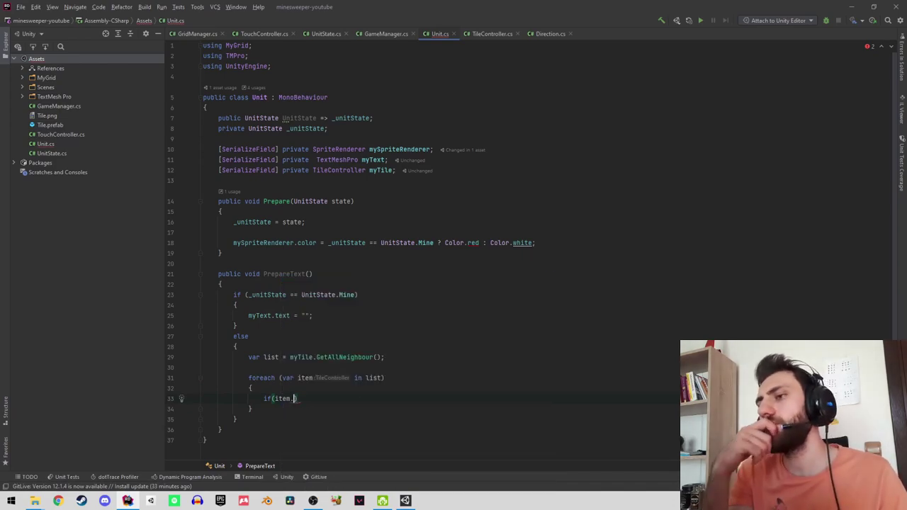
type("u")
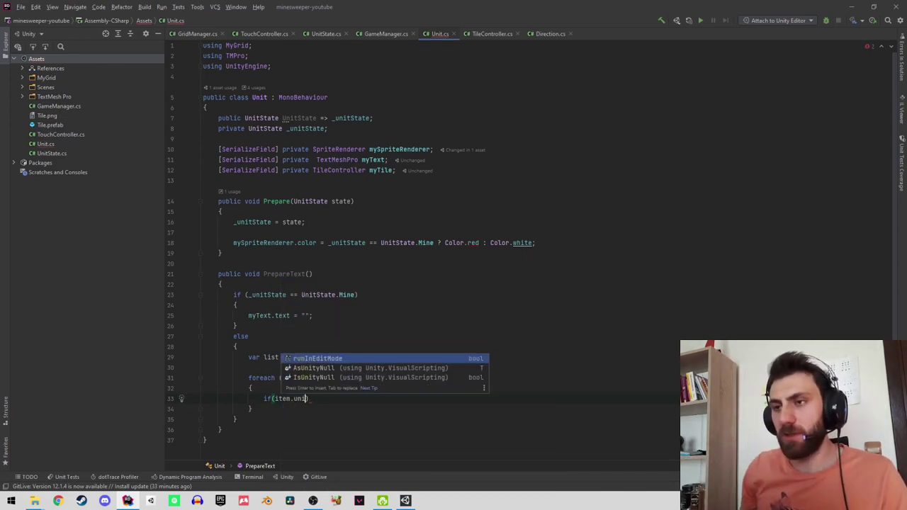
type("ni")
key("BackSpace")
key("BackSpace")
key("Escape")
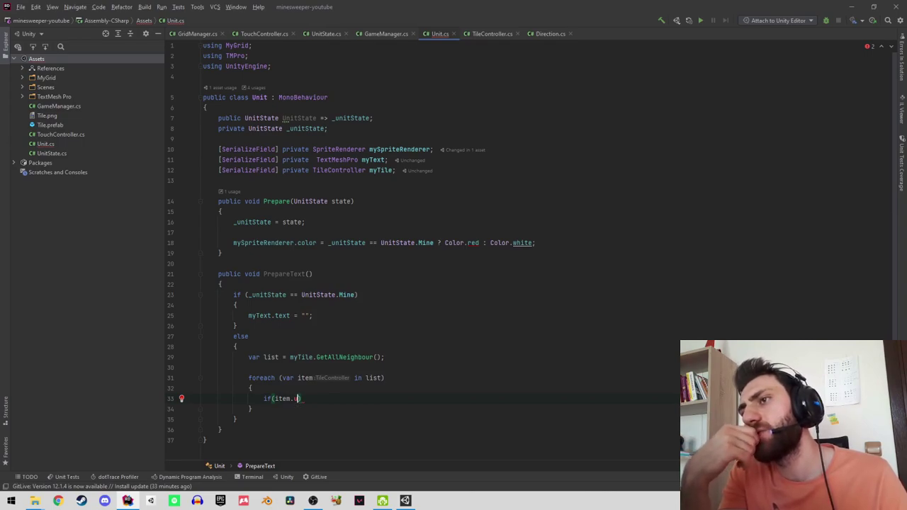
key("ctrl+Tab")
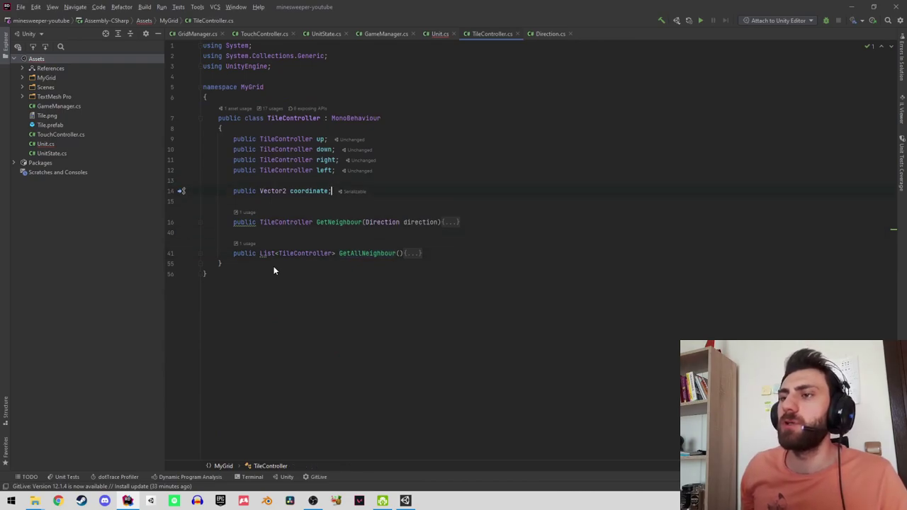
Declare 'public Unit myUnit;' in TileController.cs and jump to the Unit class declaration.
key("Return")
key("Return")
type("pu")
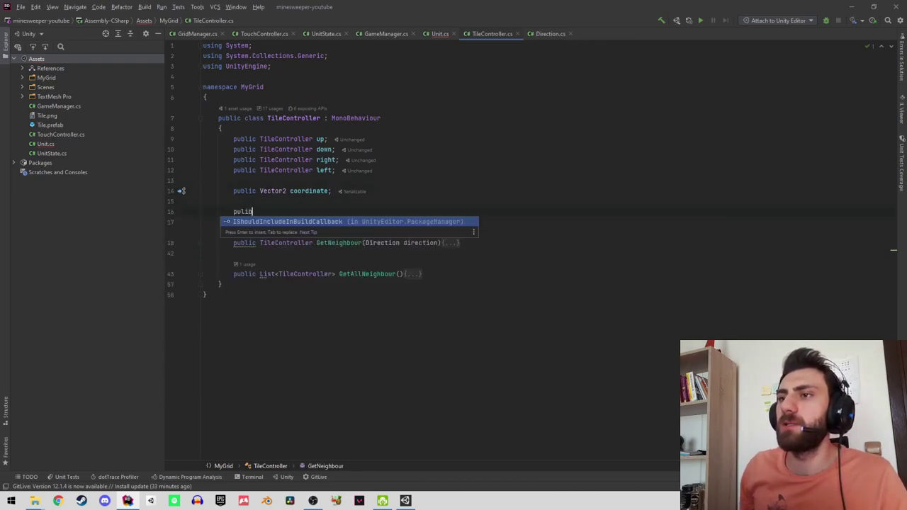
type("blic uni")
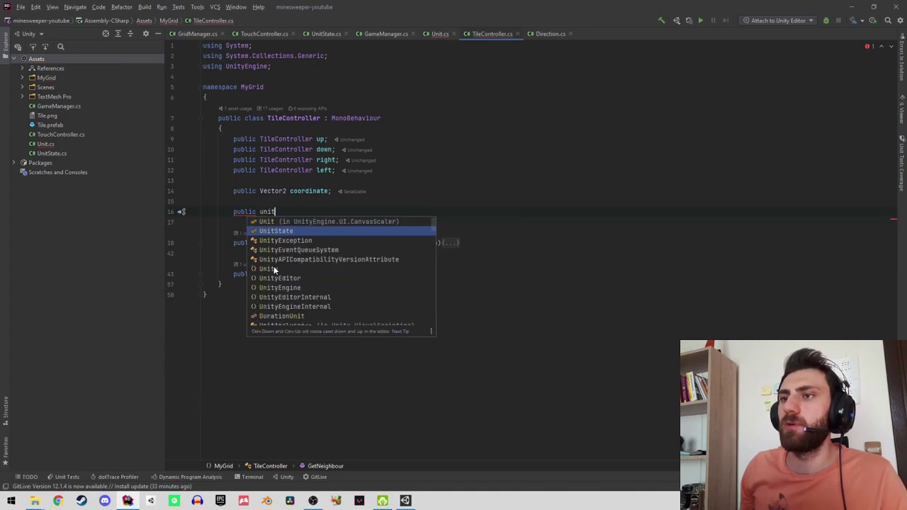
type("t")
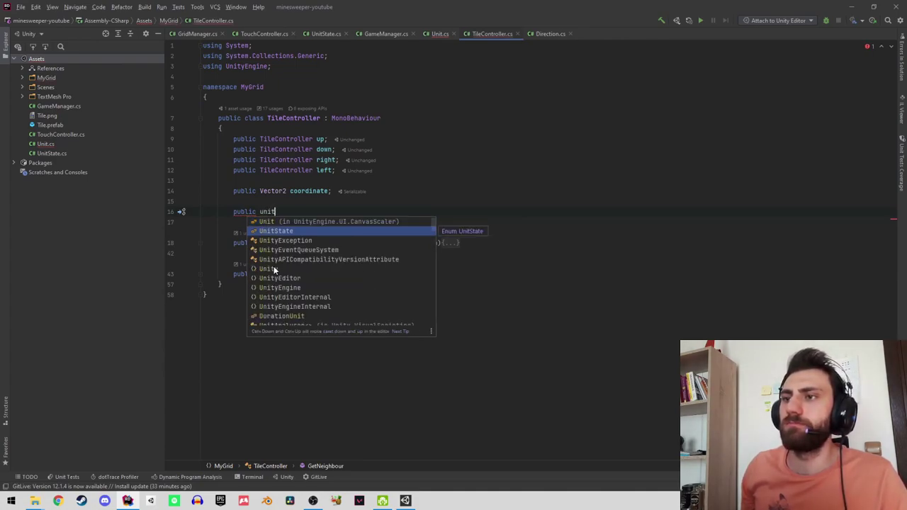
key("ctrl+Left")
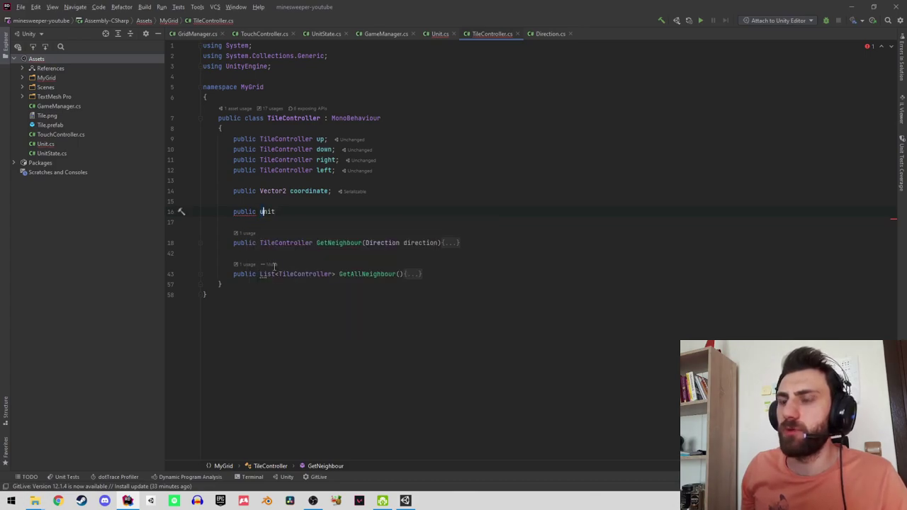
key("ctrl+space")
key("Tab")
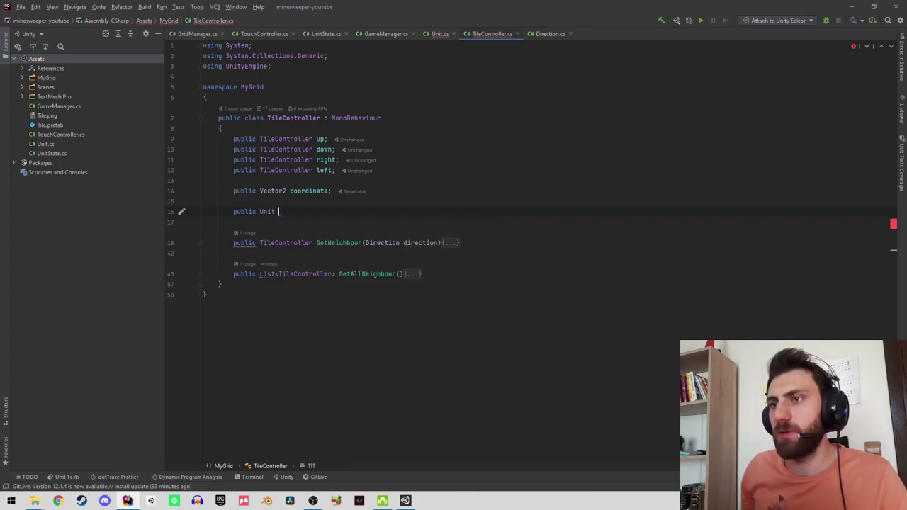
type("myUnit")
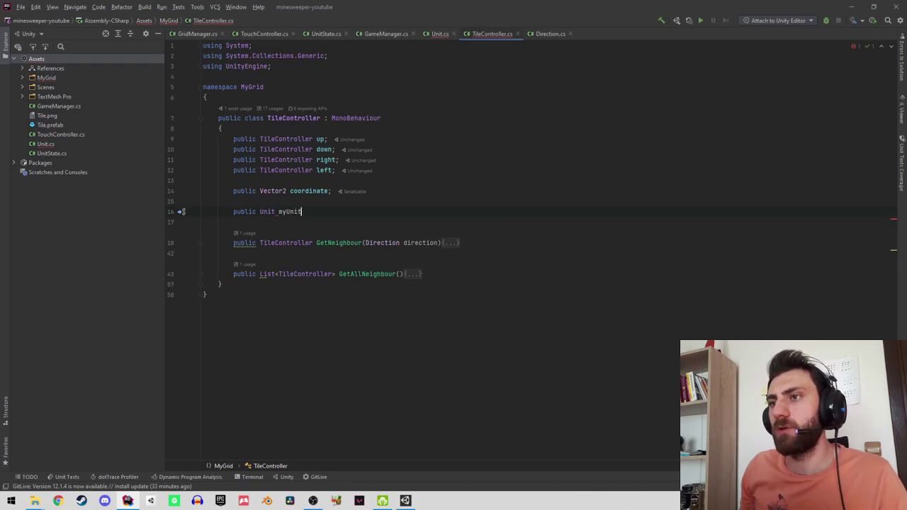
type(";")
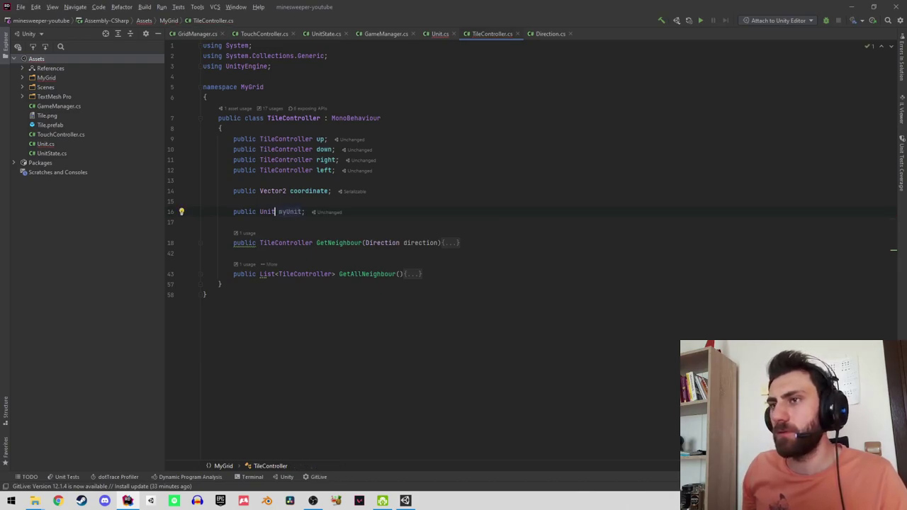
key("ctrl+b")
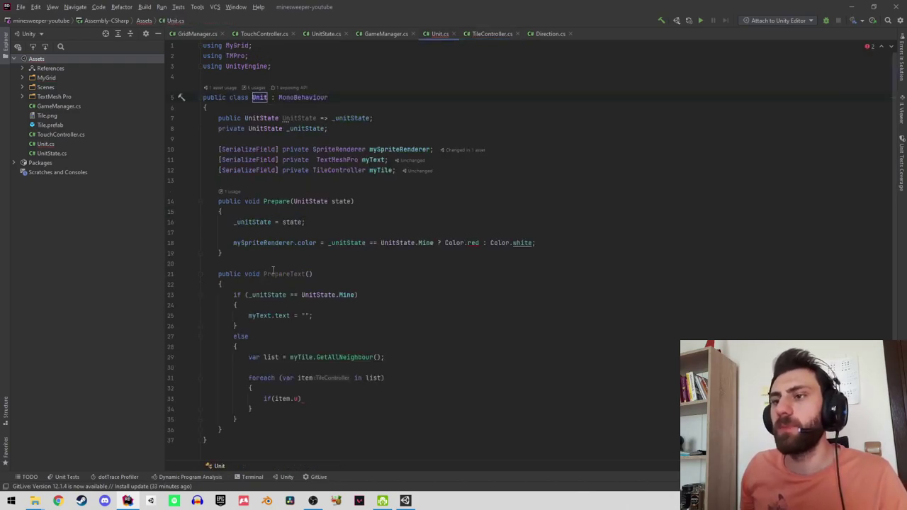
Make the if condition test item.myUnit.UnitState == UnitState.Mine.
left_click(301, 398)
key("BackSpace")
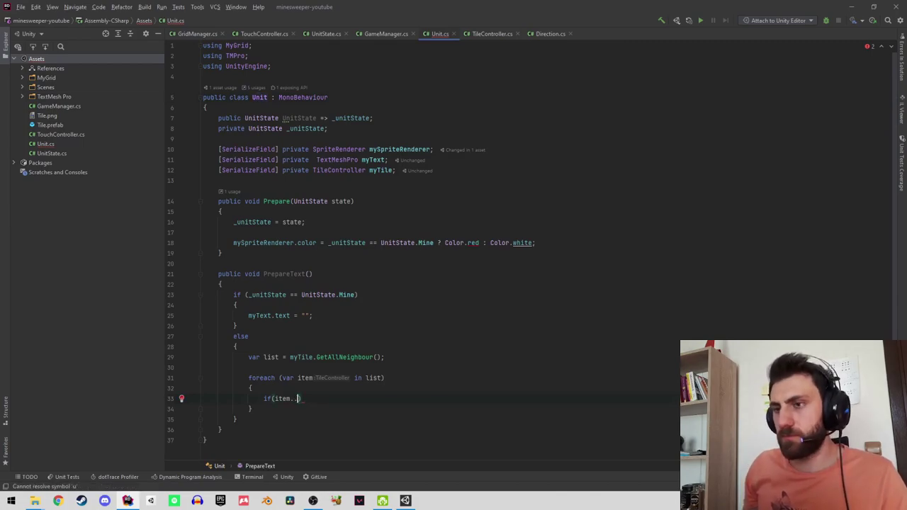
type("unimyUnit.")
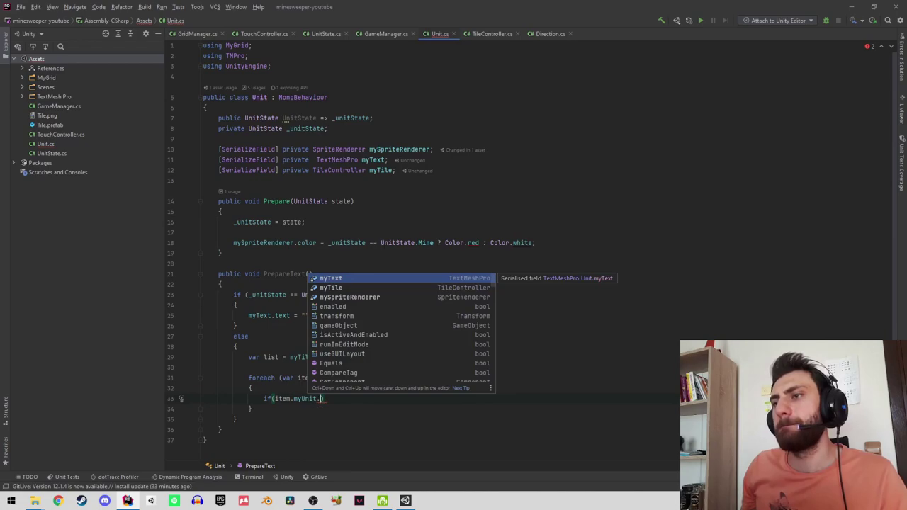
type("uni")
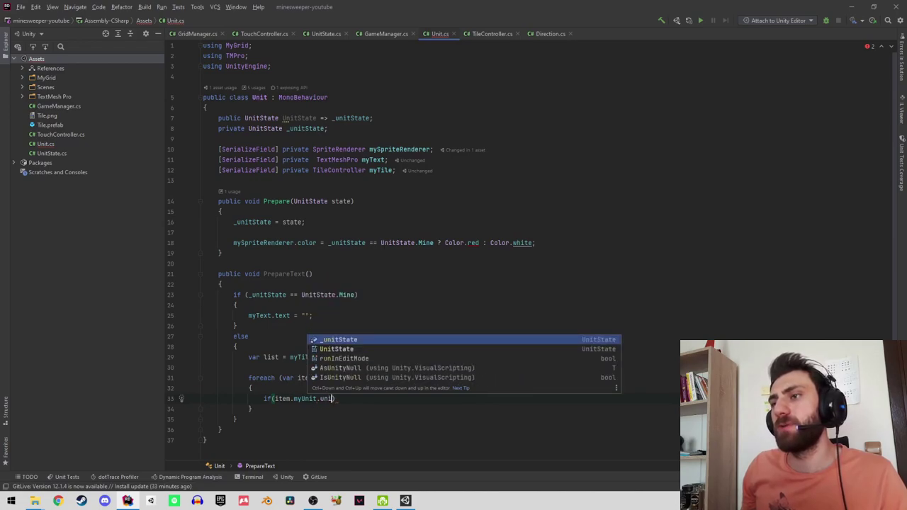
key("Return")
type("==")
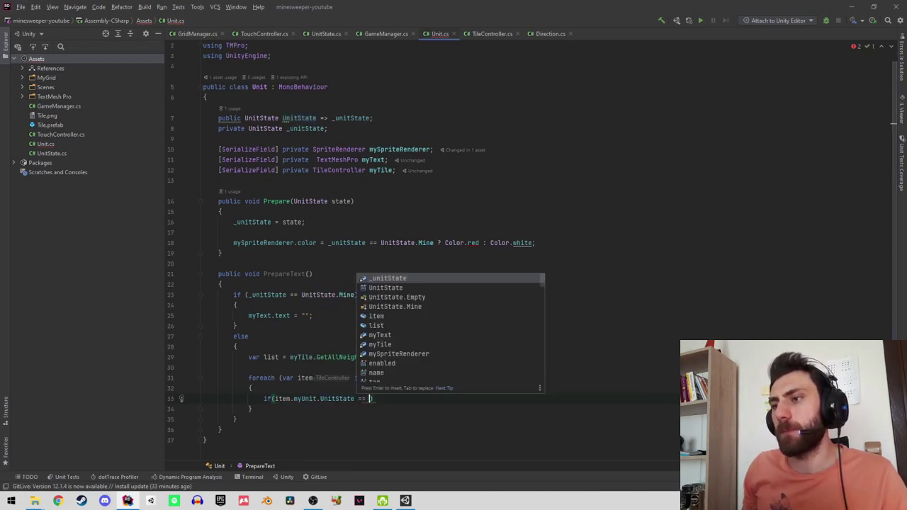
key("Down")
key("Down")
key("Down")
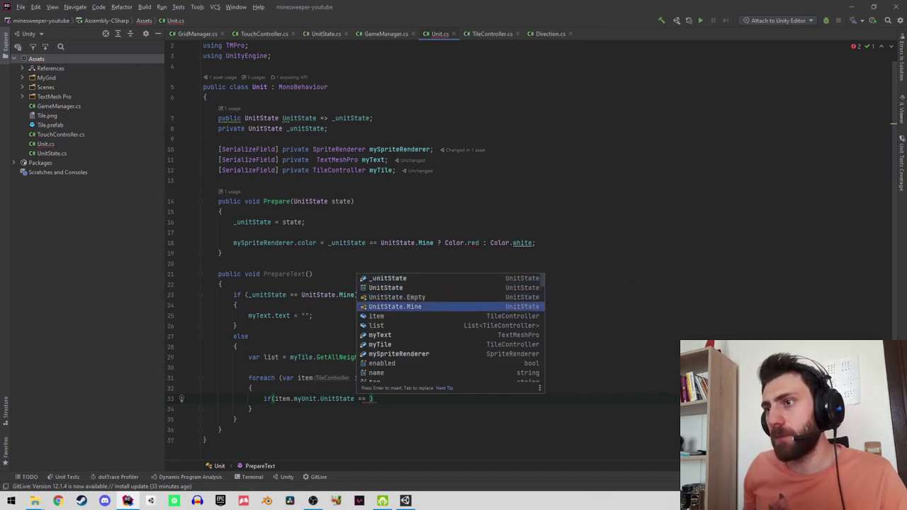
key("Return")
Declare an int count above the loop and increment count++ inside the if.
key("Up")
key("Up")
key("ctrl+alt+Return")
type("int")
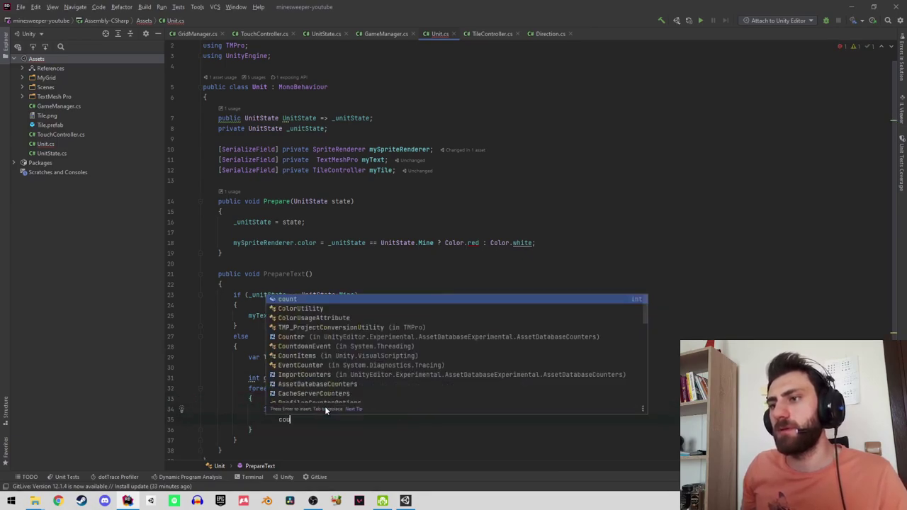
type("count++;")
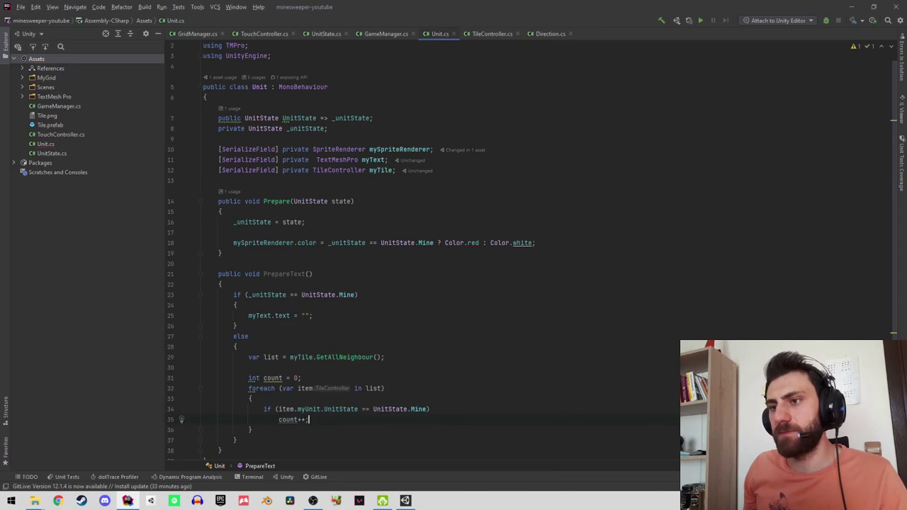
Set myText.text = count.ToString() after the loop.
key("Return")
key("Return")
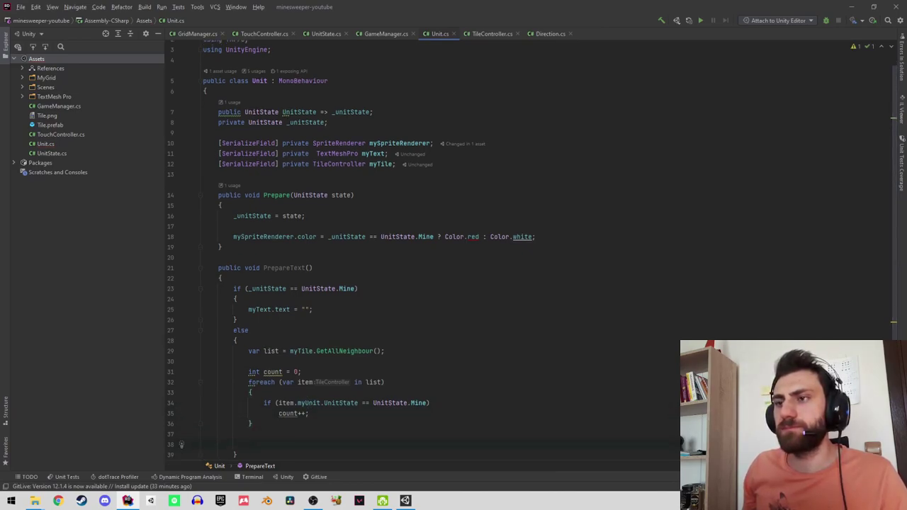
type("myText.")
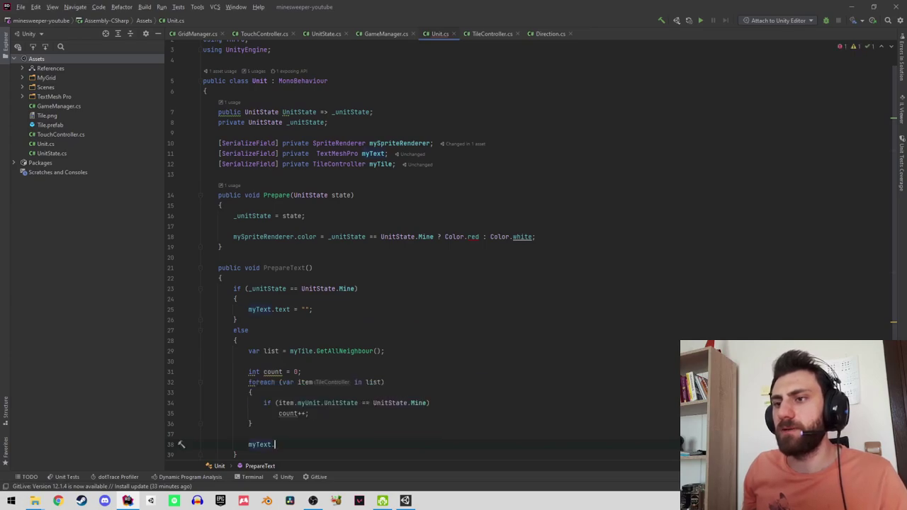
type("text ")
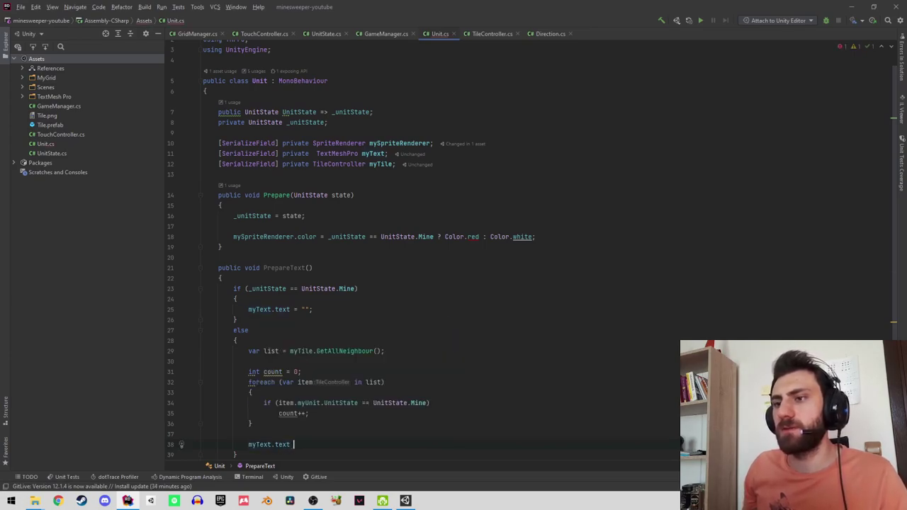
type("= count.to")
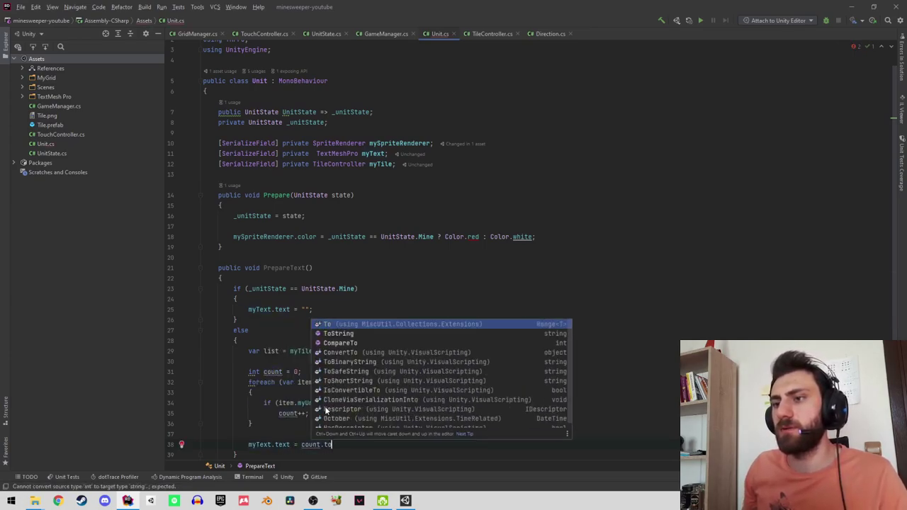
key("Down")
key("Return")
type(";")
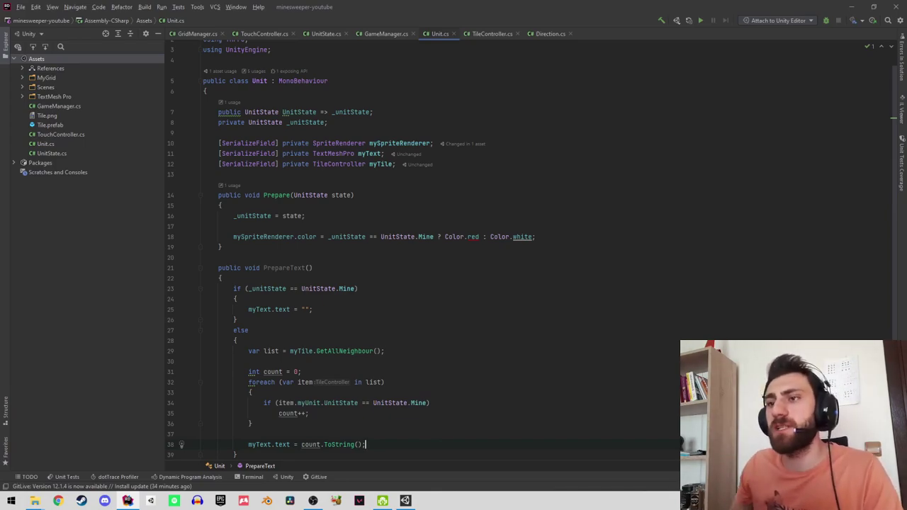
left_click(276, 196, "ctrl")
scroll(275, 240, "down", 2)
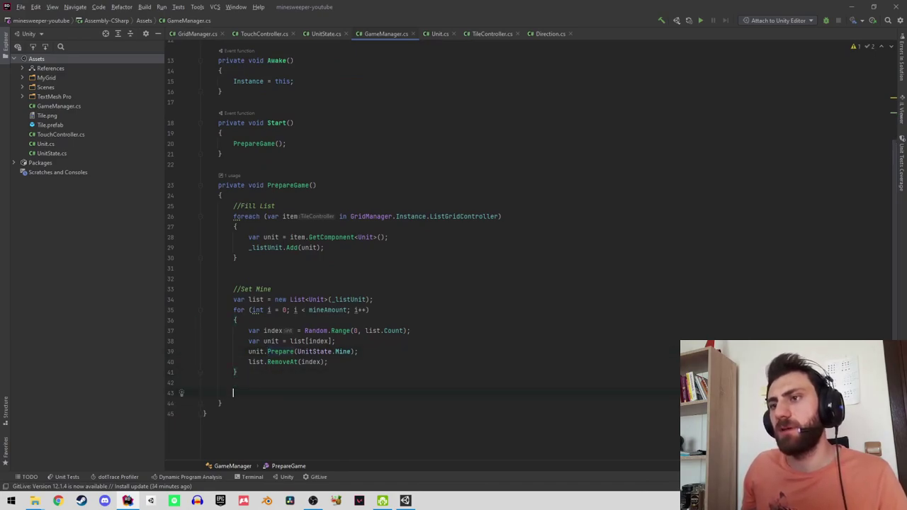
In PrepareGame, loop foreach item in _listUnit calling item.PrepareText(), then switch to Unity.
type("for")
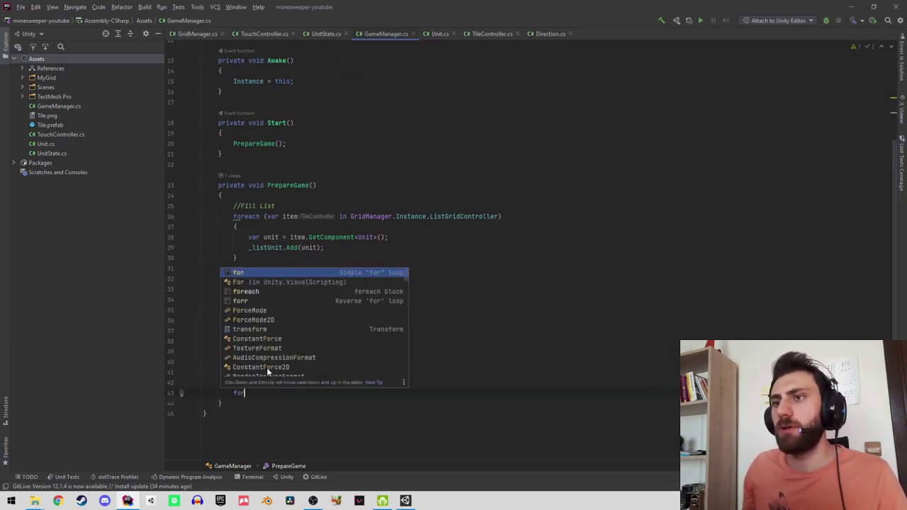
key("Down")
key("Down")
key("Return")
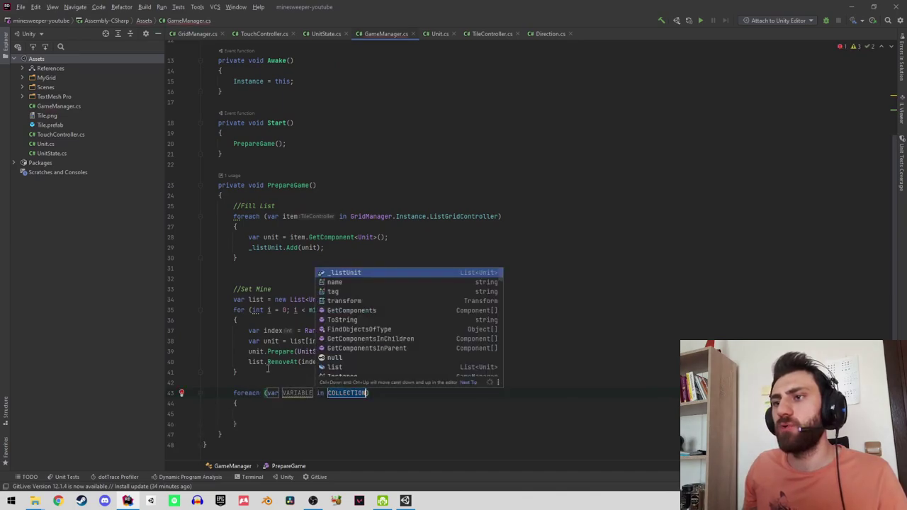
type("li")
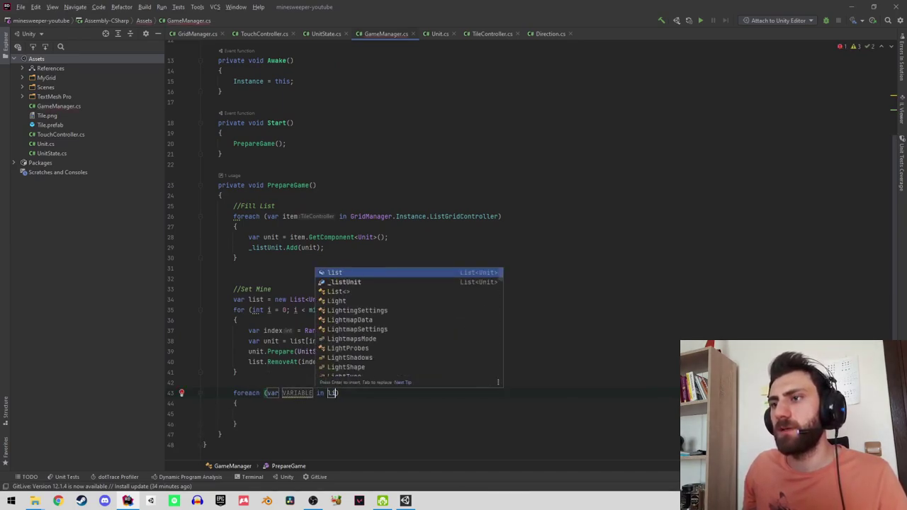
key("Down")
key("Return")
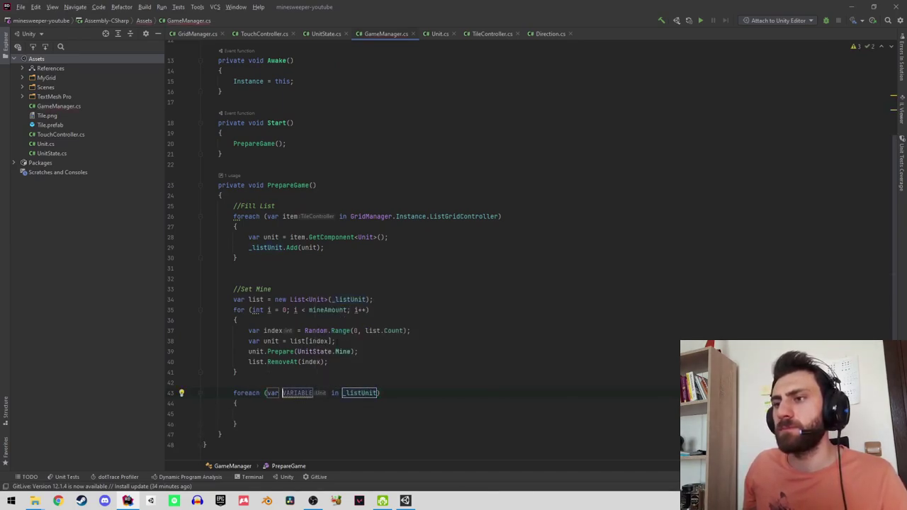
type("item")
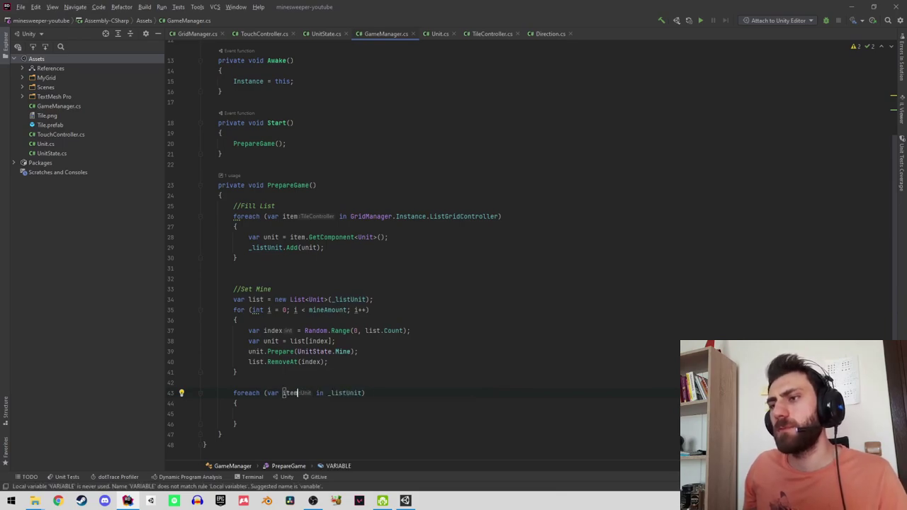
key("Return")
type("item.pr")
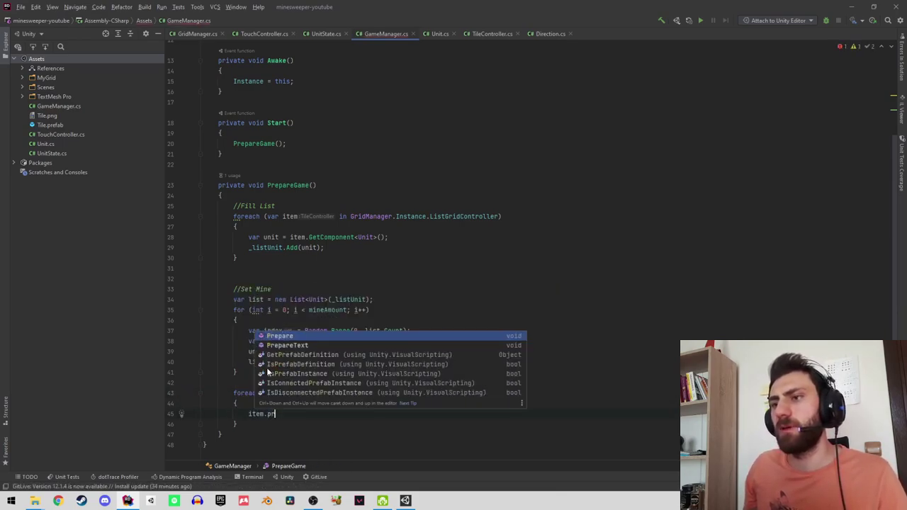
key("Down")
key("Return")
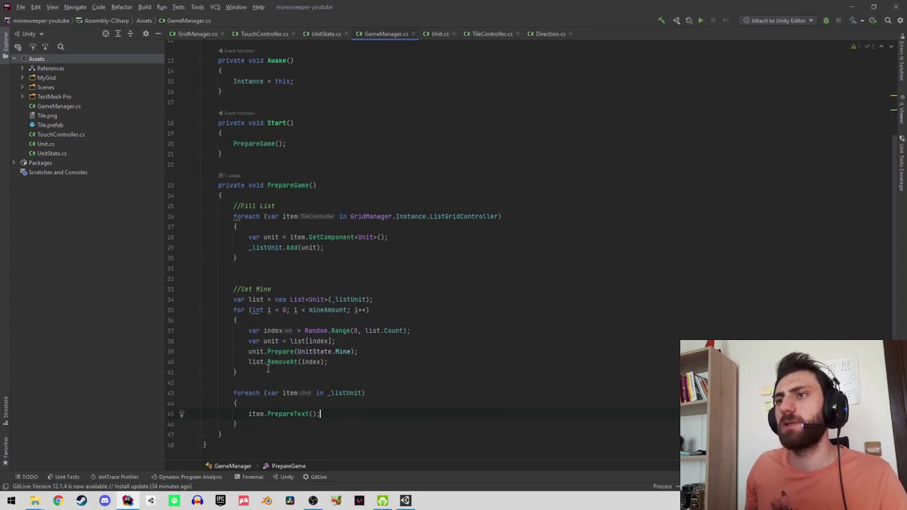
key("alt+Tab")
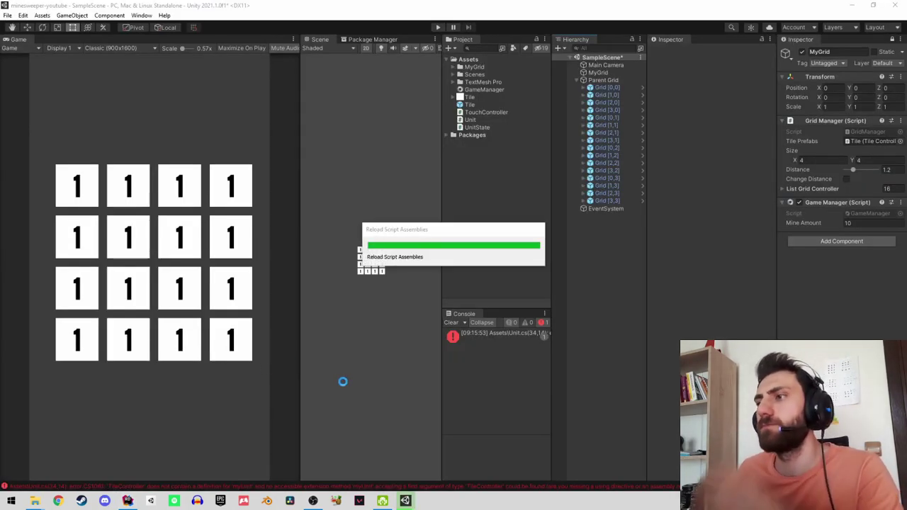
Link My Text to Text (TMP) and My Unit to the Unit component, then save the Tile prefab.
left_click(473, 104)
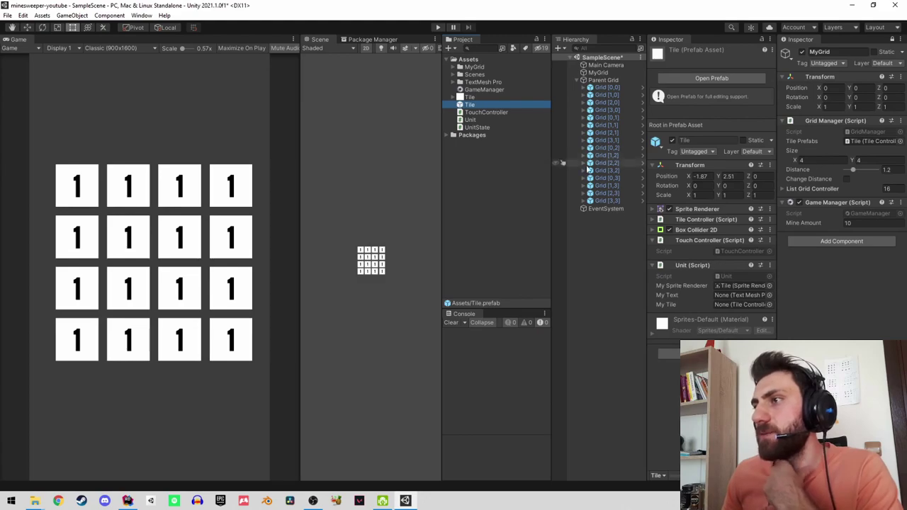
left_click(673, 75)
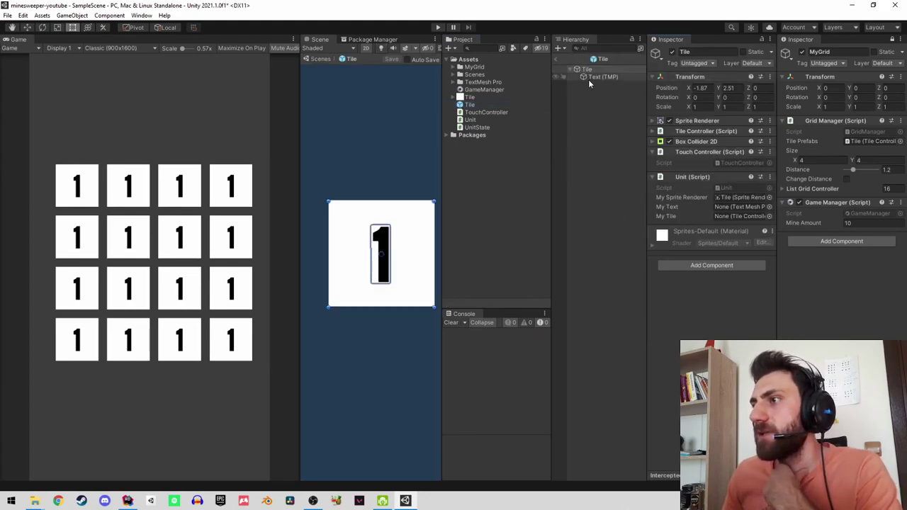
left_click_drag(602, 76, 737, 218)
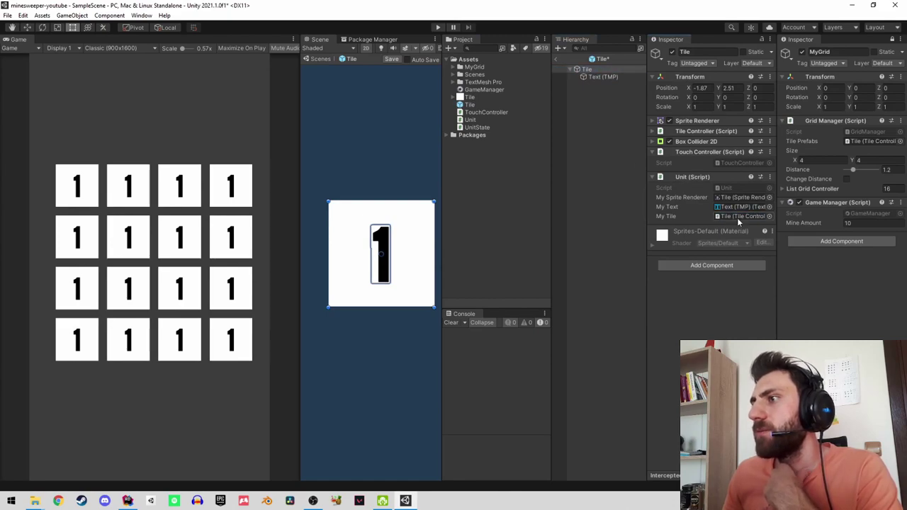
left_click(657, 132)
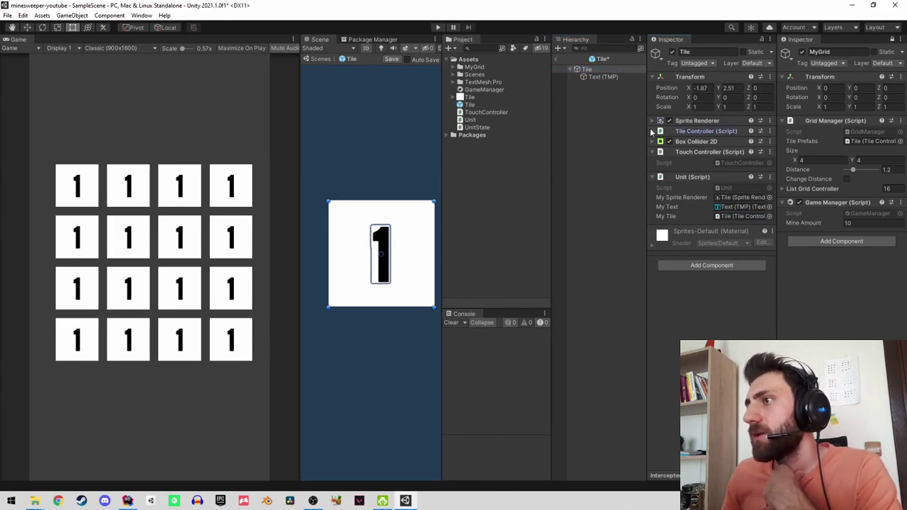
left_click_drag(684, 258, 725, 213)
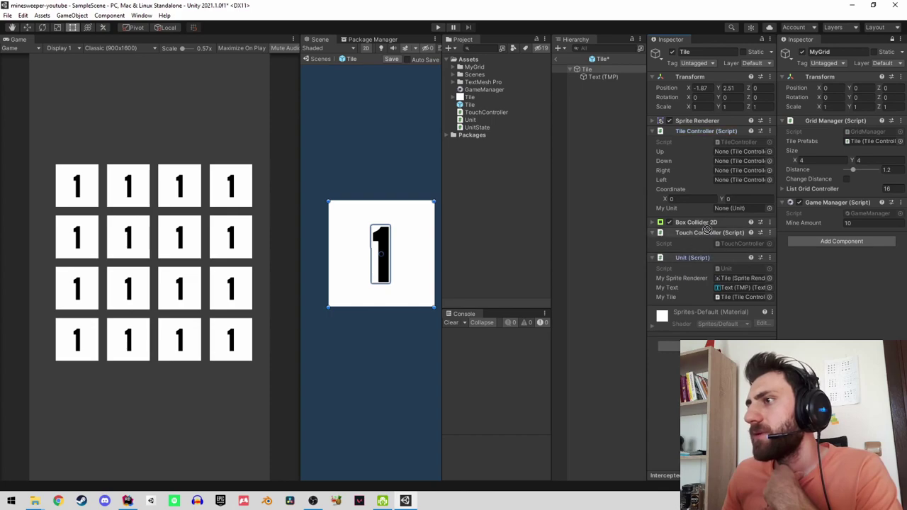
left_click(651, 132)
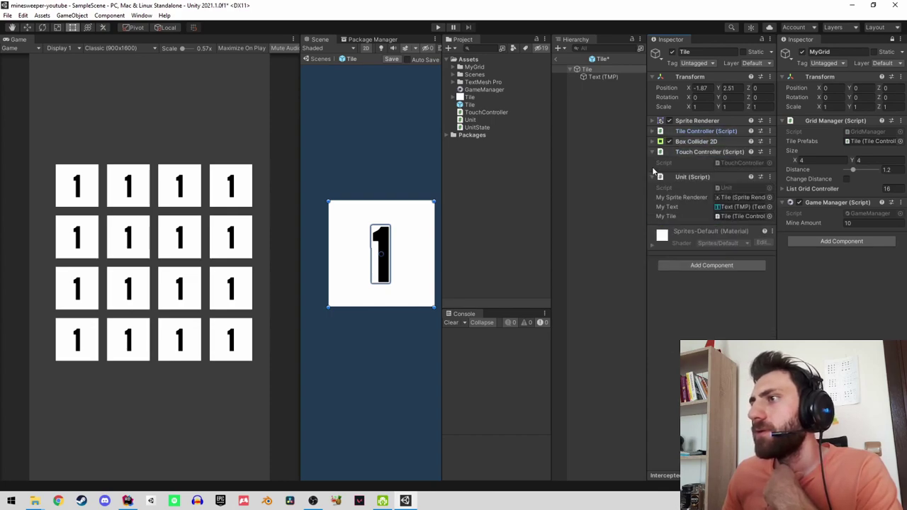
left_click(652, 177)
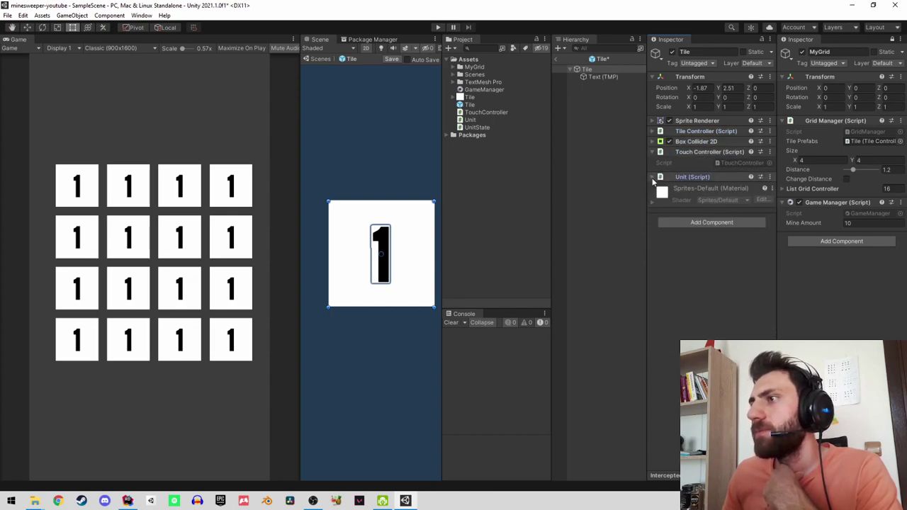
left_click(556, 58)
left_click(431, 268)
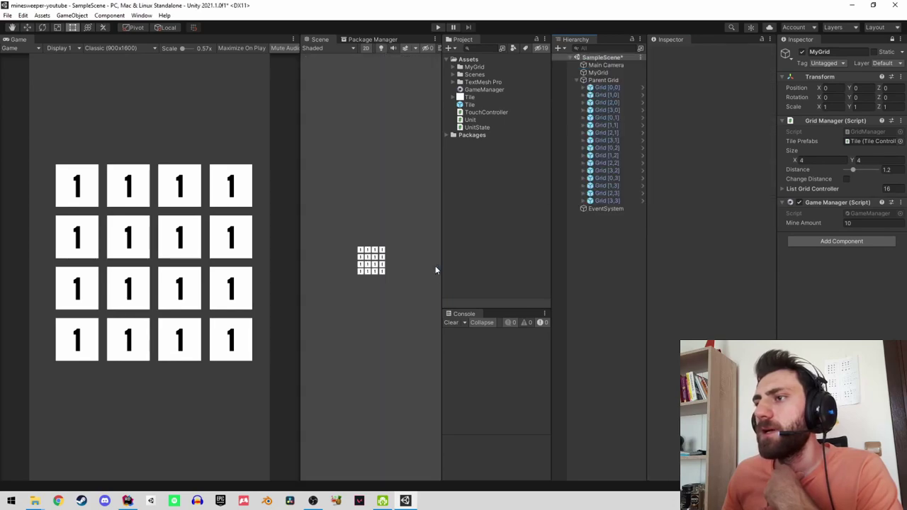
Play-test a tile click, set Mine Amount to 1, and replay to see one red mine.
left_click(438, 28)
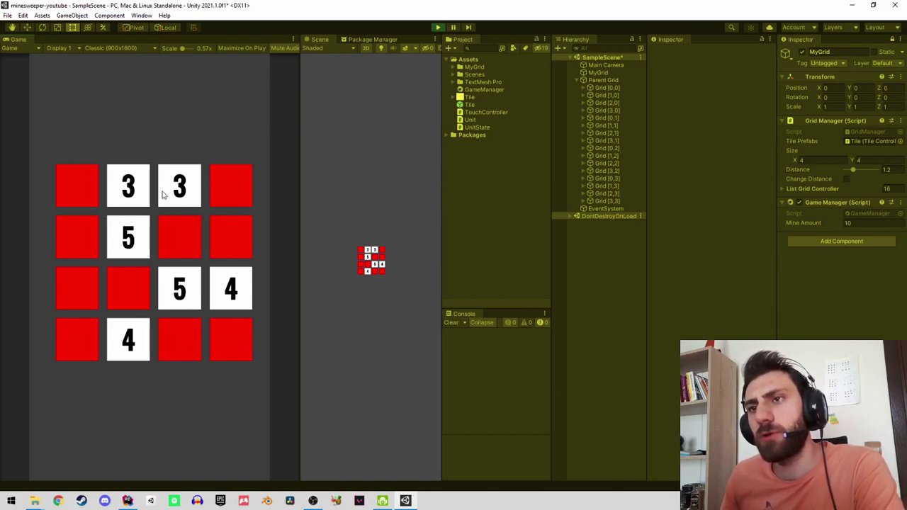
left_click(137, 195)
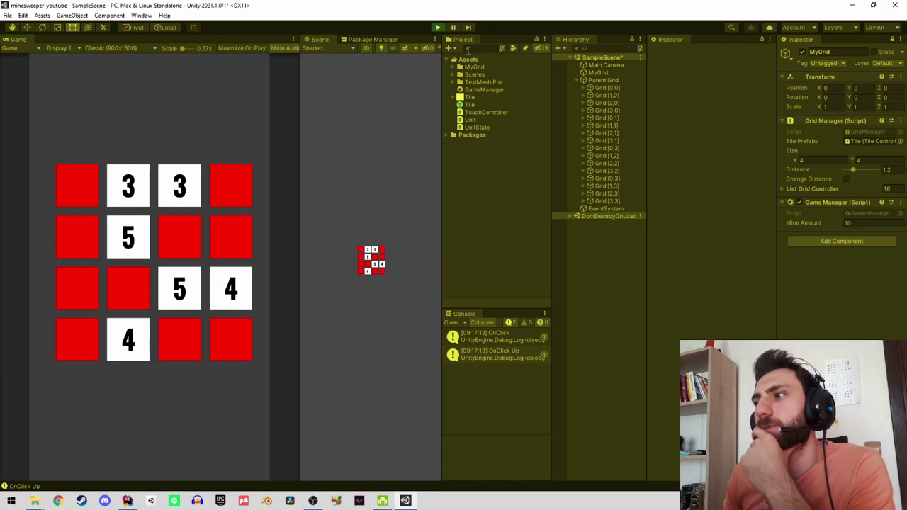
left_click(439, 32)
left_click(854, 222)
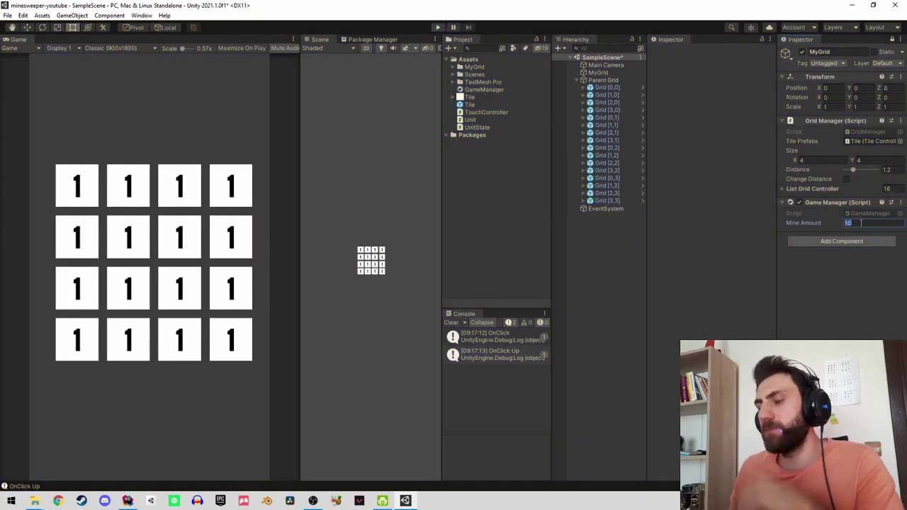
type("1")
left_click(438, 28)
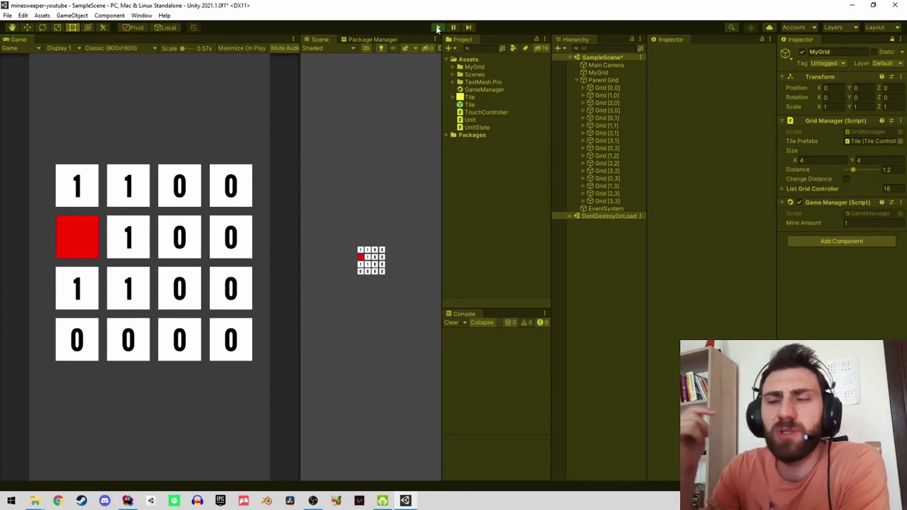
left_click(436, 26)
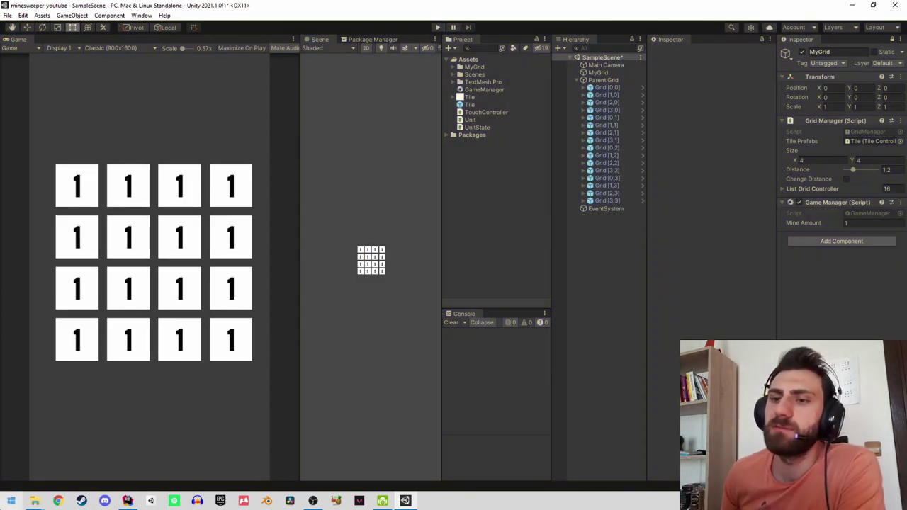
left_click(128, 501)
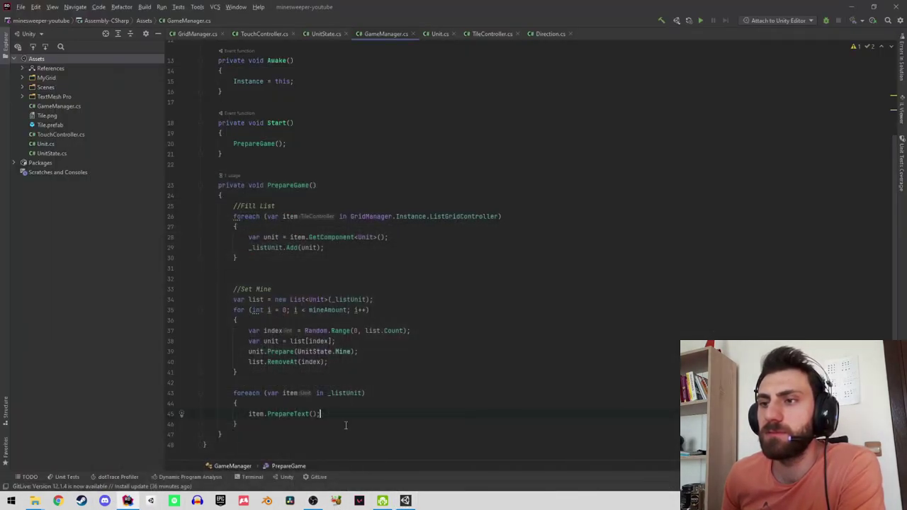
In PrepareText, add 'var result = count > 0 ? count.ToString() : "";' and assign result to myText.text.
left_click(293, 413, "ctrl")
left_click(388, 382)
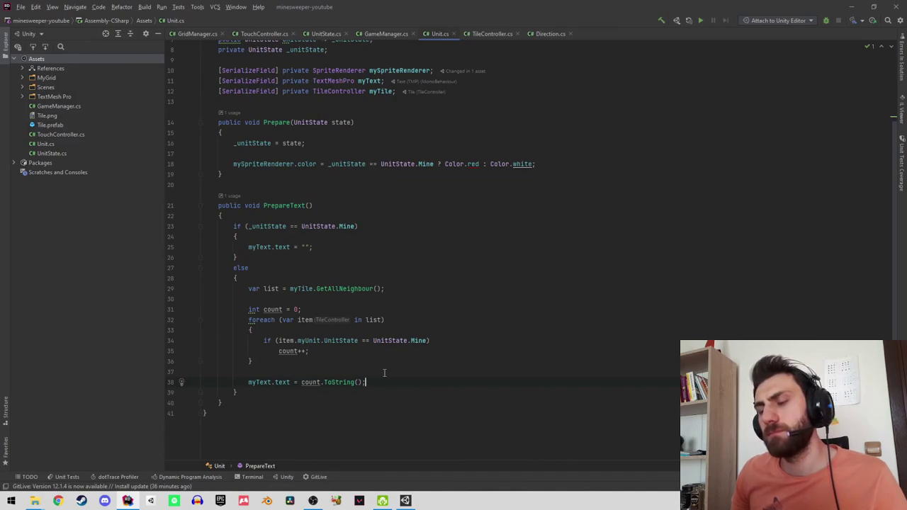
key("Return")
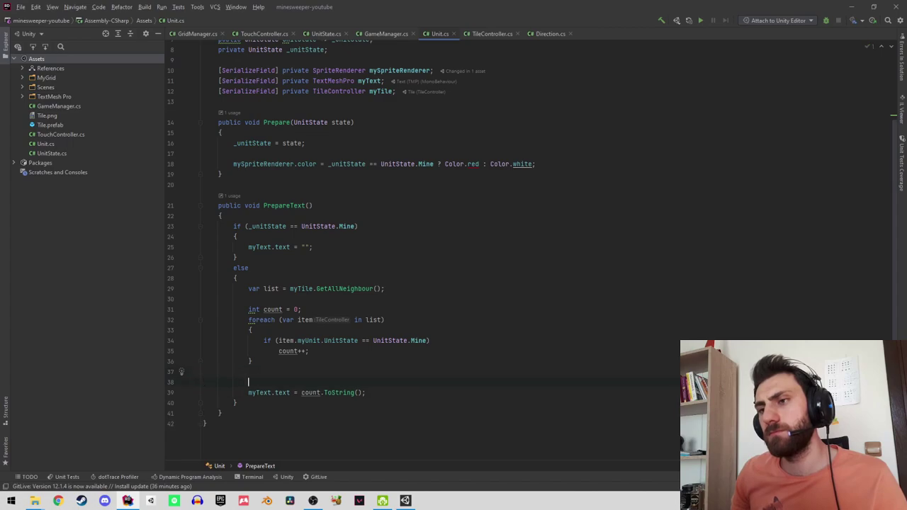
type("var ")
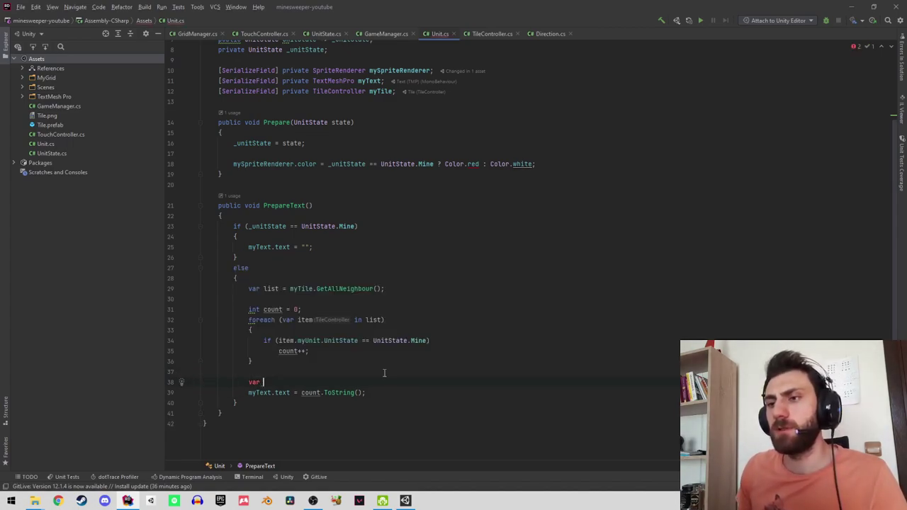
type("restul")
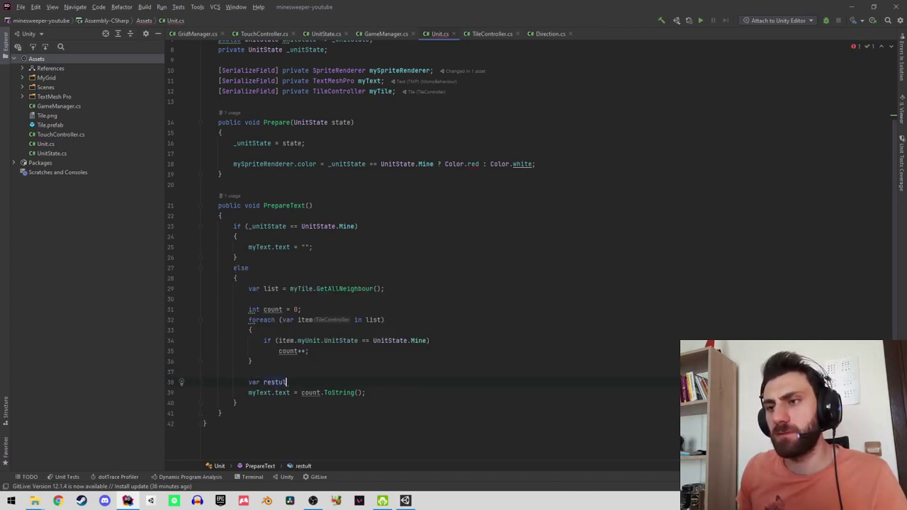
type("ul")
type("co")
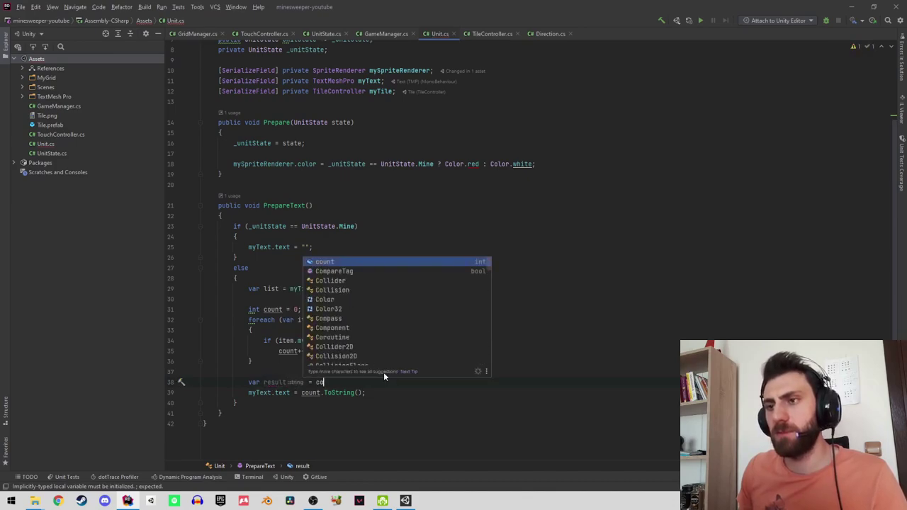
type("unt ")
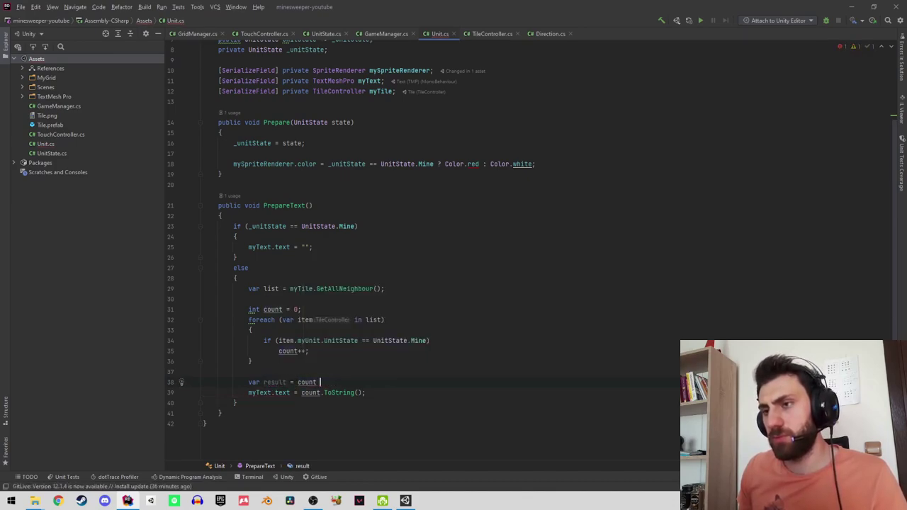
type("> 0 ? cou")
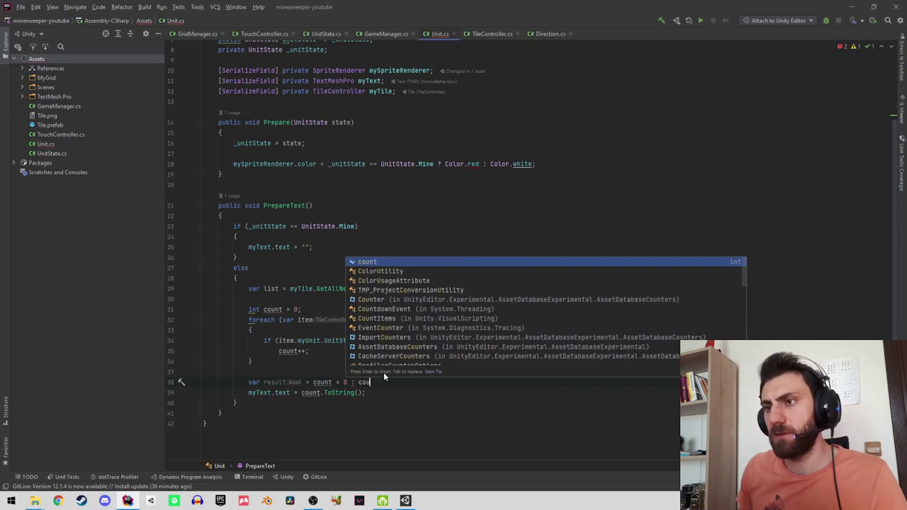
type("nt.to")
key("Return")
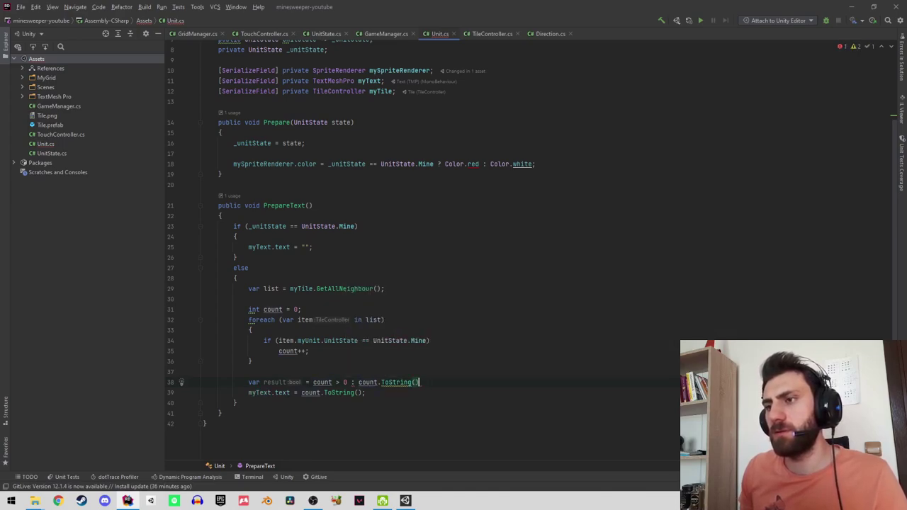
key("Left")
key("BackSpace")
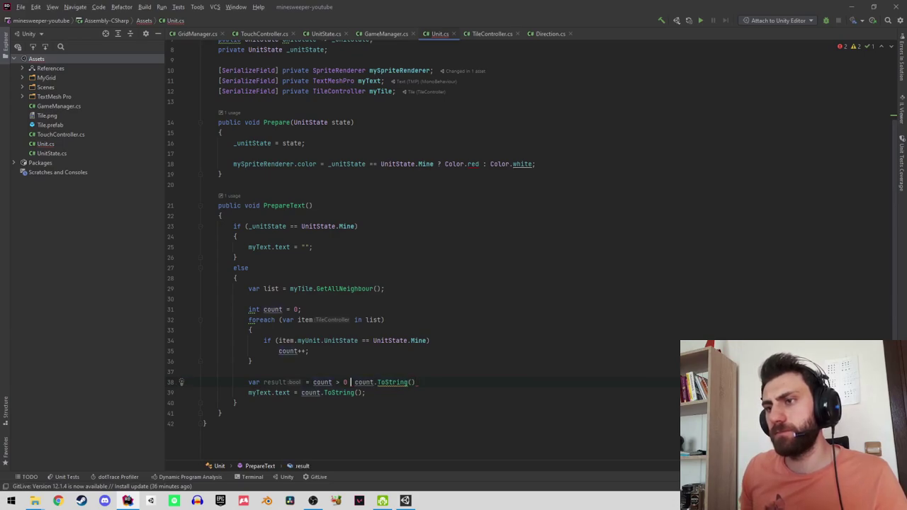
type("?")
key("End")
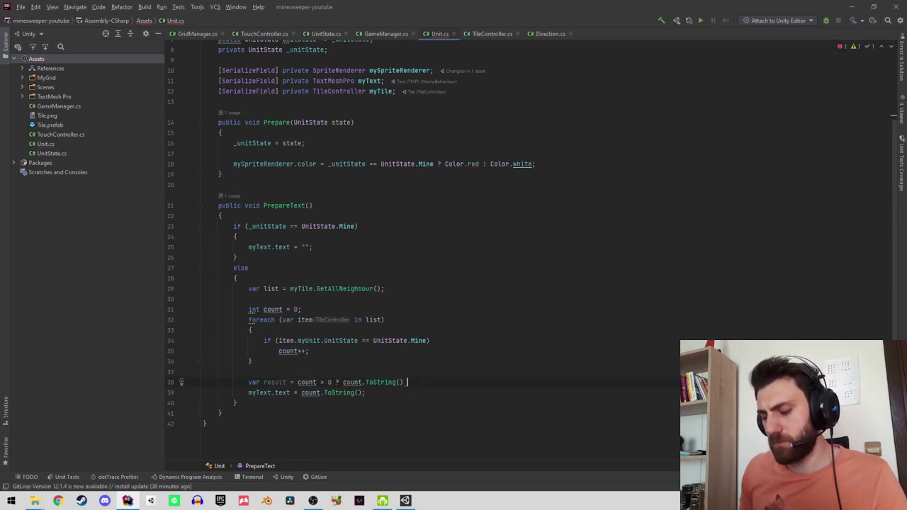
type(": \"")
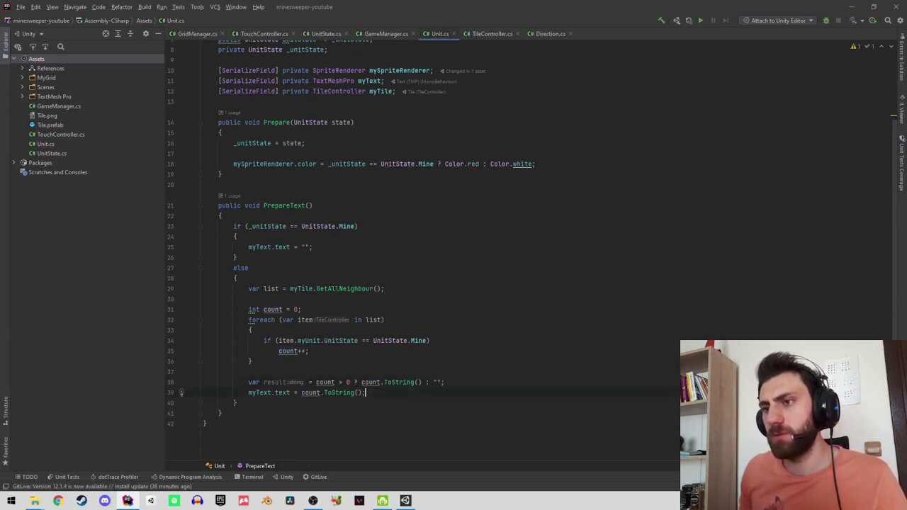
type("re")
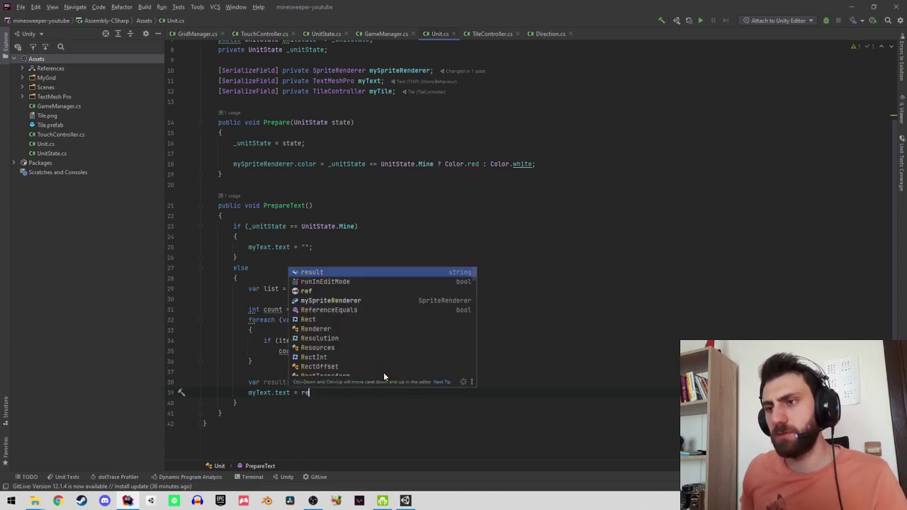
key("Return")
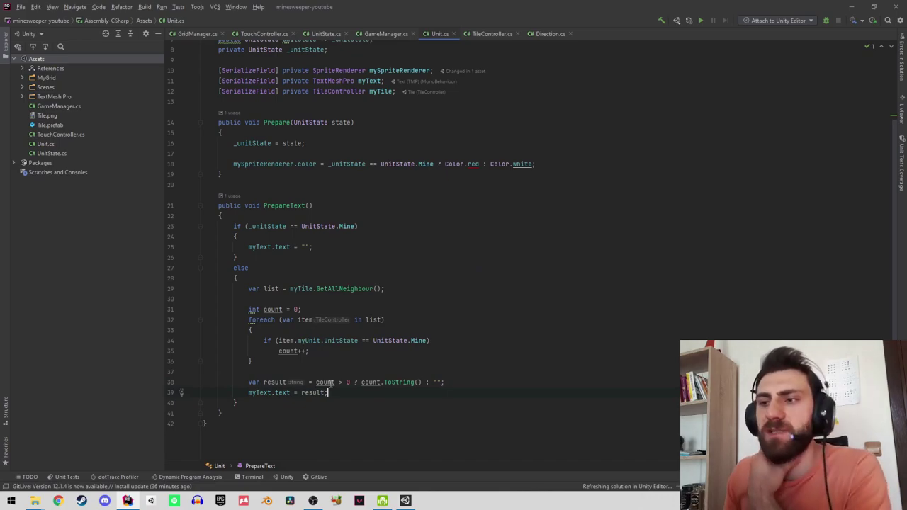
Review the new conditional line, then fold and unfold the PrepareText method.
left_click(367, 382)
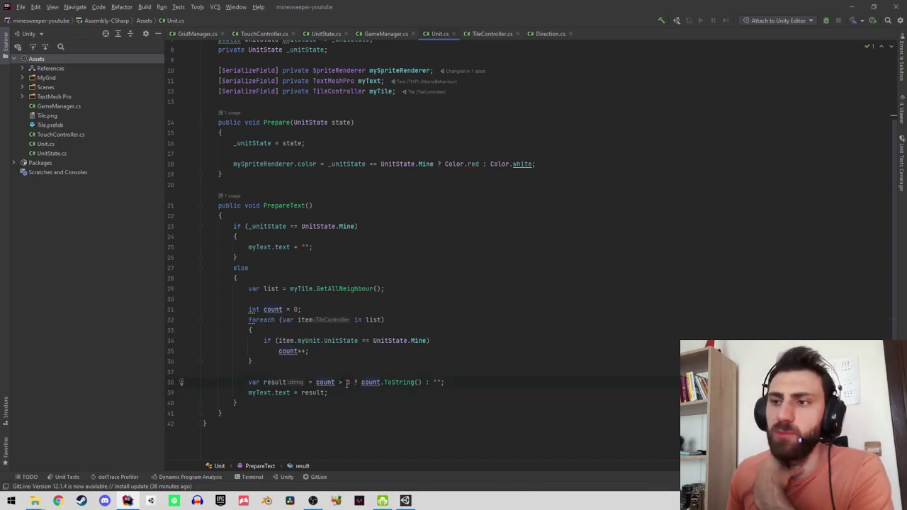
left_click(438, 382)
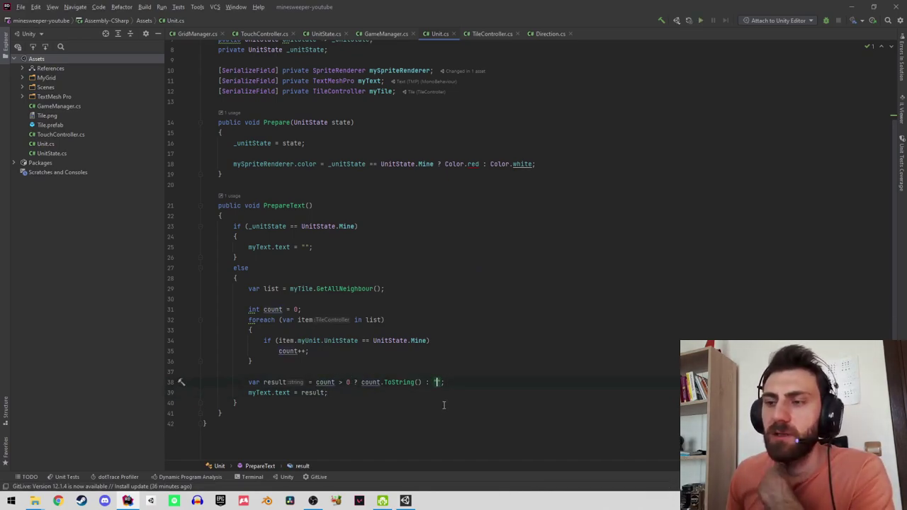
scroll(365, 332, "up", 3)
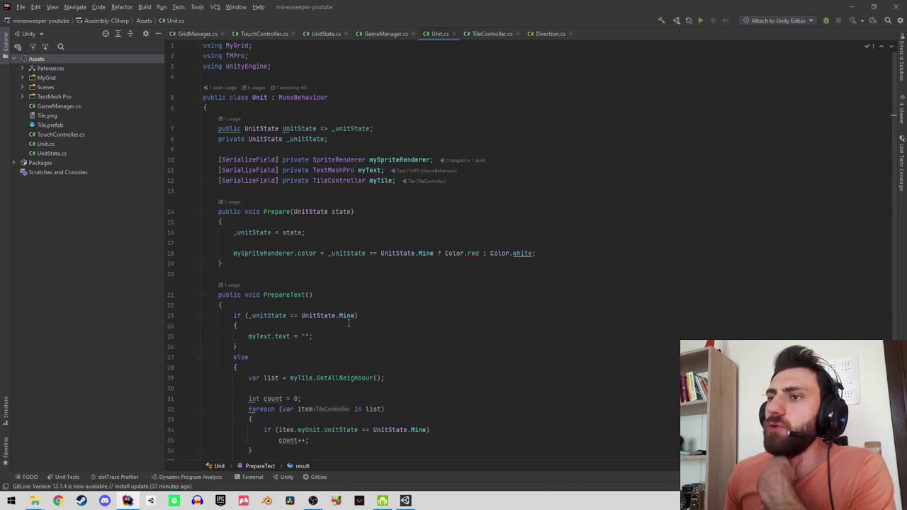
left_click(199, 295)
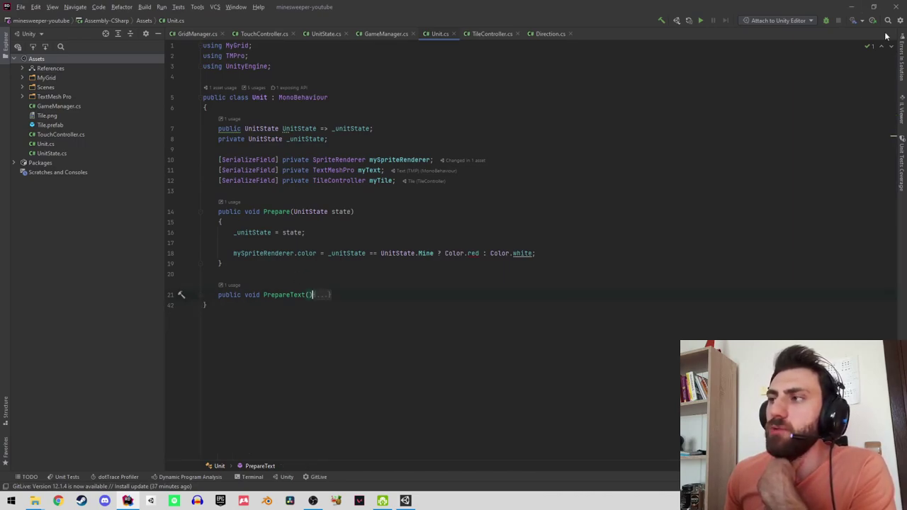
left_click(202, 295)
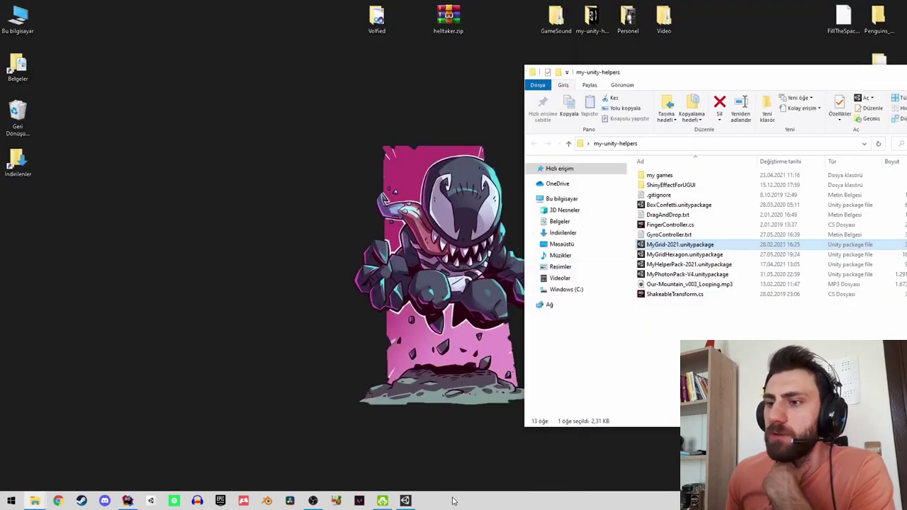
Maximize Unity, open the Tile prefab, and view it in 3D perspective.
left_click(405, 501)
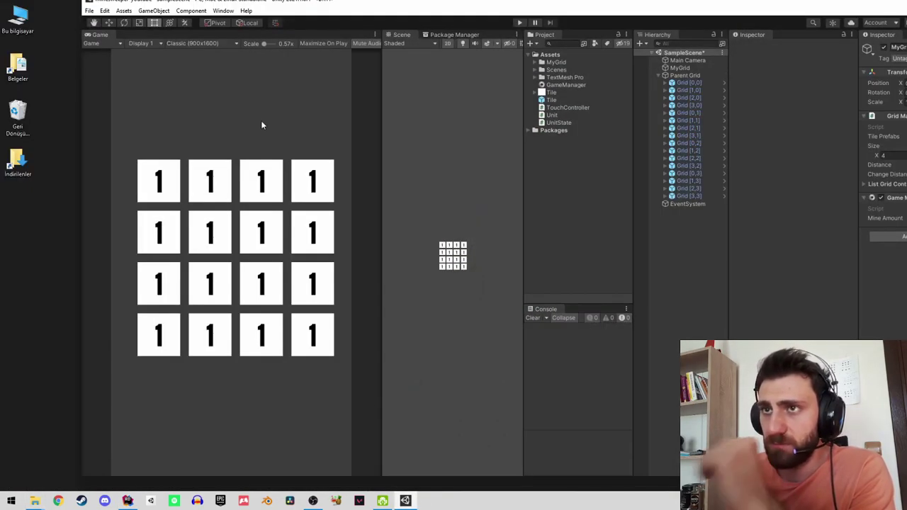
double_click(335, 3)
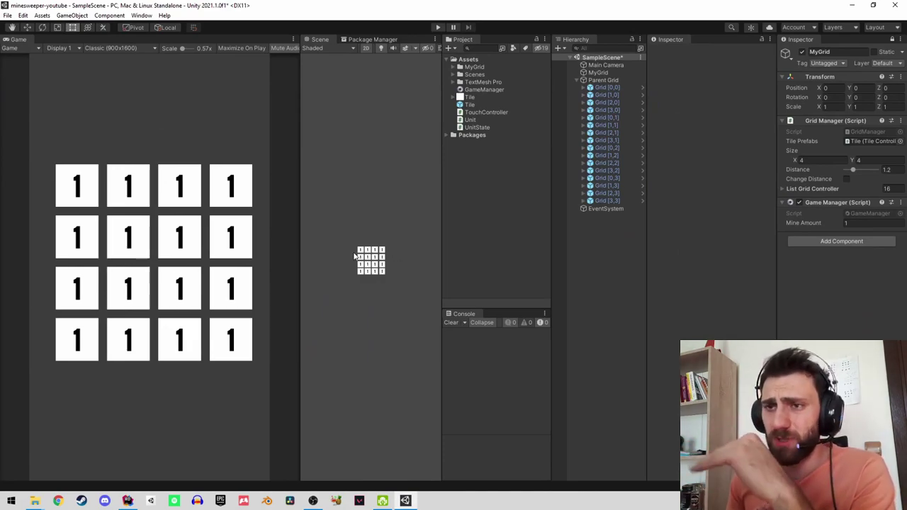
left_click(486, 105)
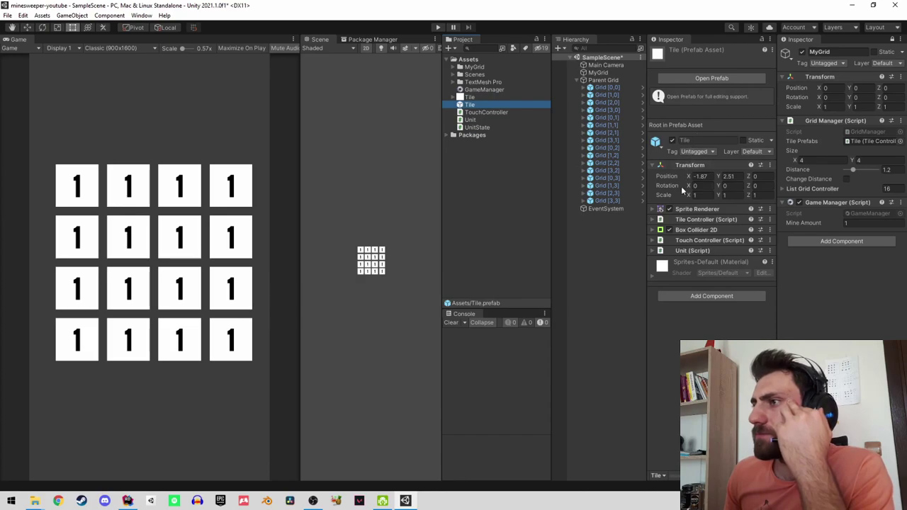
left_click(684, 78)
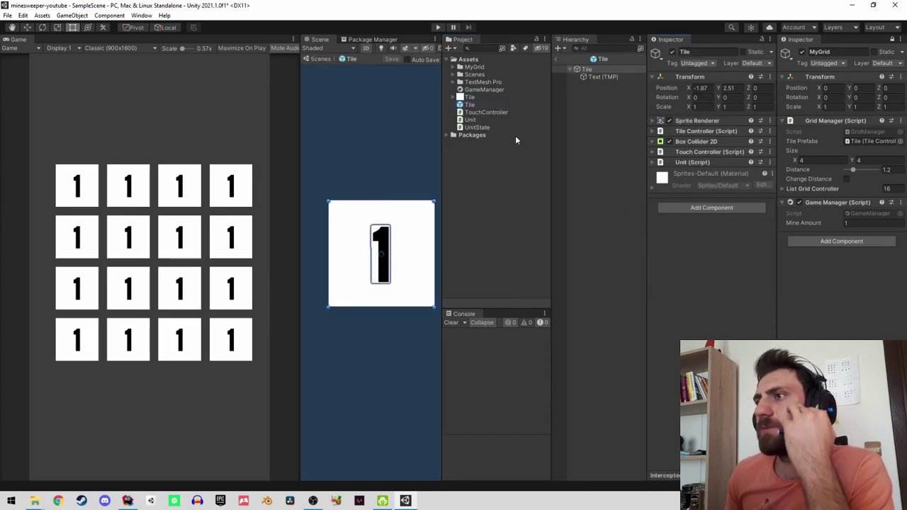
middle_click_drag(375, 206, 403, 92)
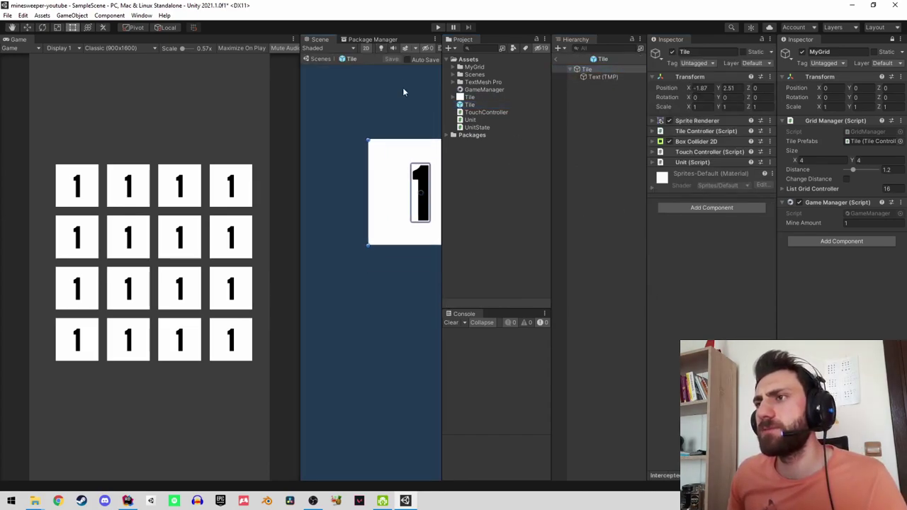
left_click(366, 49)
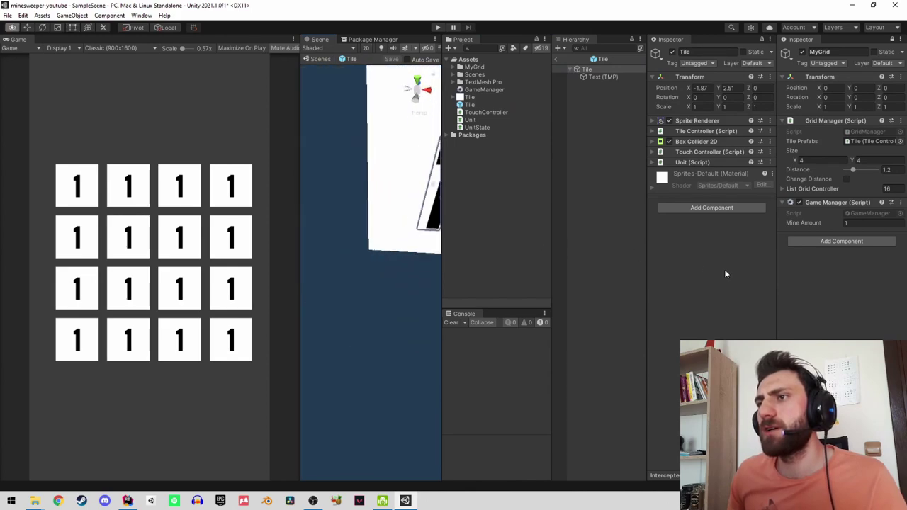
Add a square sprite child under Tile and position it at 0, 0, -1.
left_click_drag(382, 184, 433, 202, "alt")
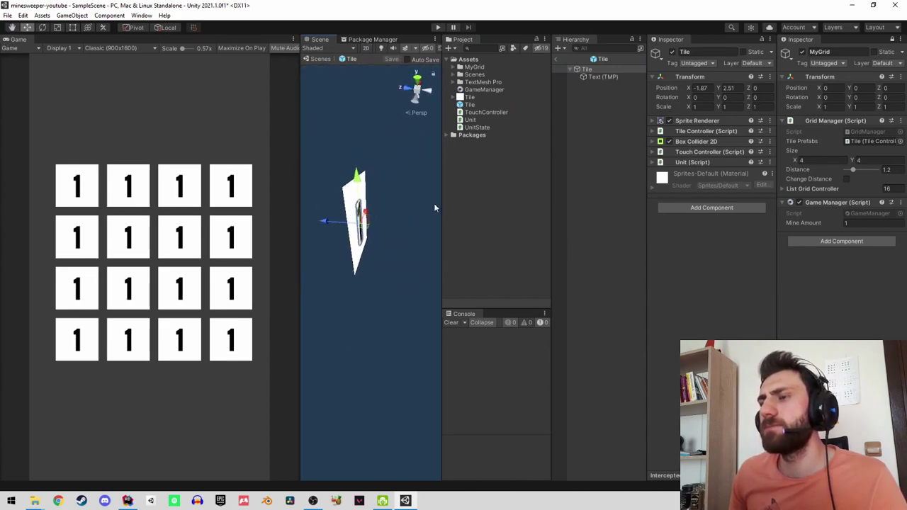
right_click(589, 105)
left_click(606, 147)
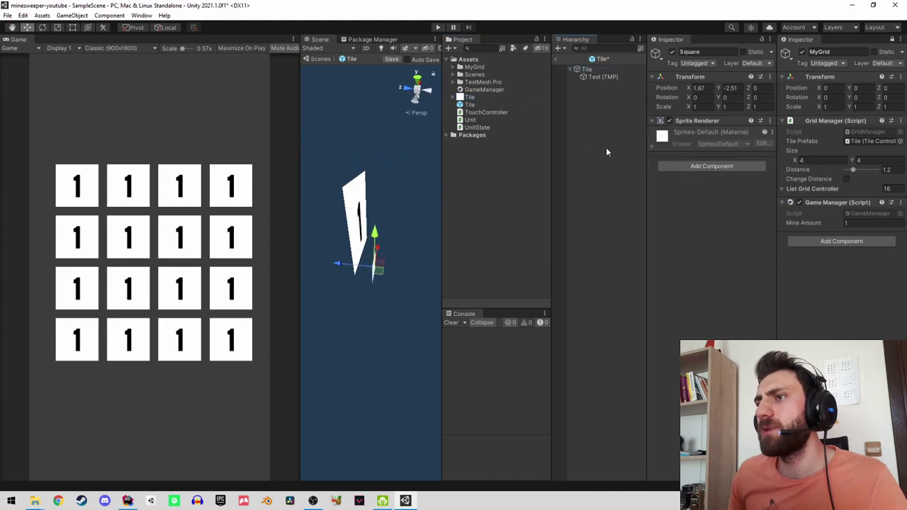
left_click(701, 88)
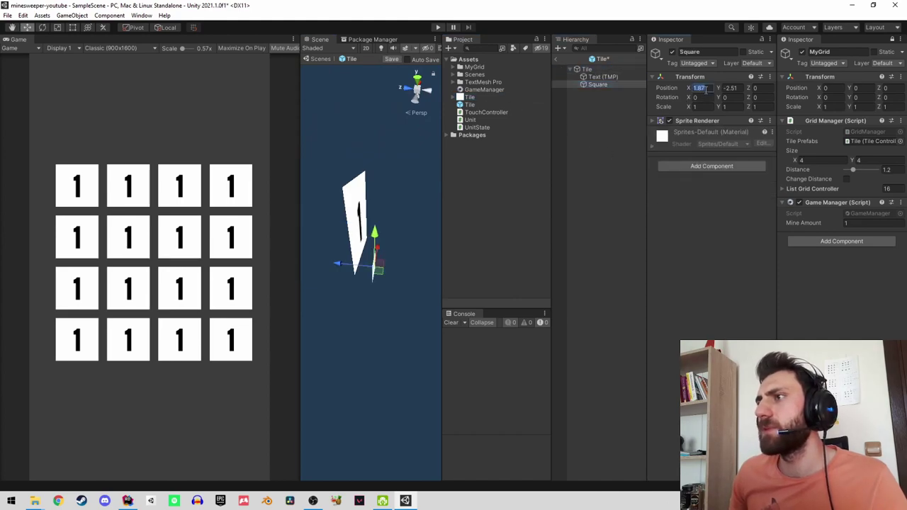
type("0")
key("Tab")
type("0")
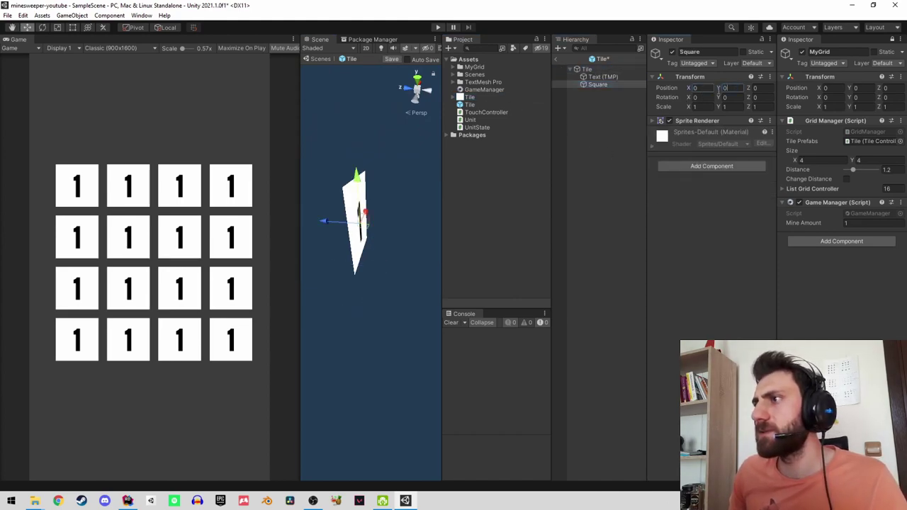
left_click_drag(750, 92, 753, 92)
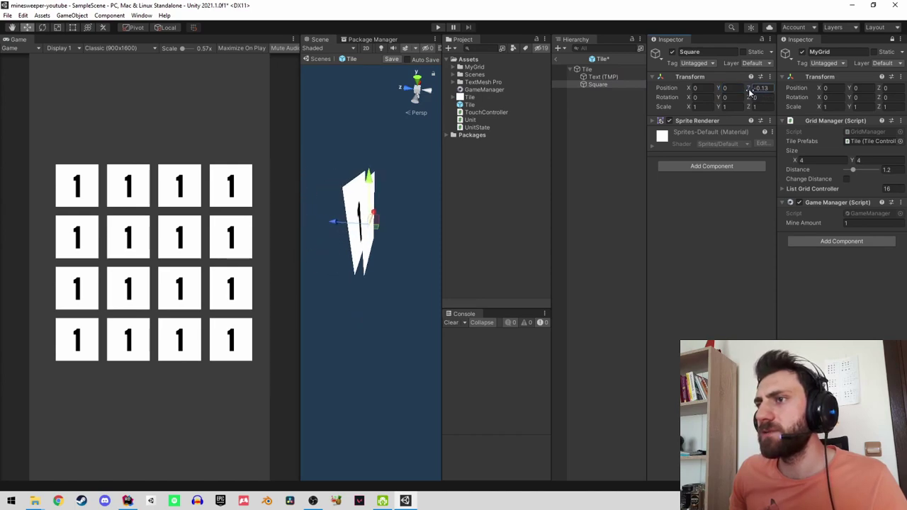
type("1")
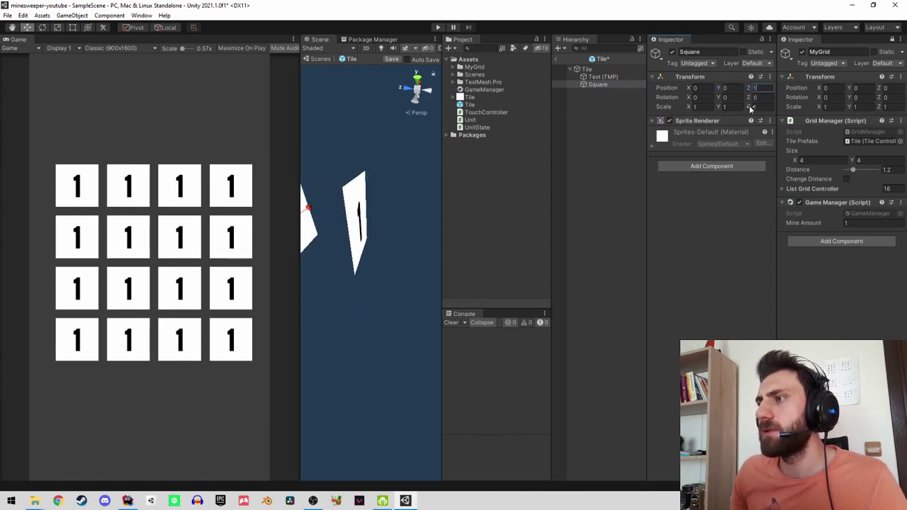
key("BackSpace")
type("-1")
Return the scene view to 2D and rename the square to Mask.
mouse_move(411, 220)
left_mouse_down("alt")
mouse_move(370, 224)
mouse_move(333, 310)
mouse_move(237, 205)
mouse_move(204, 196)
left_mouse_up("alt")
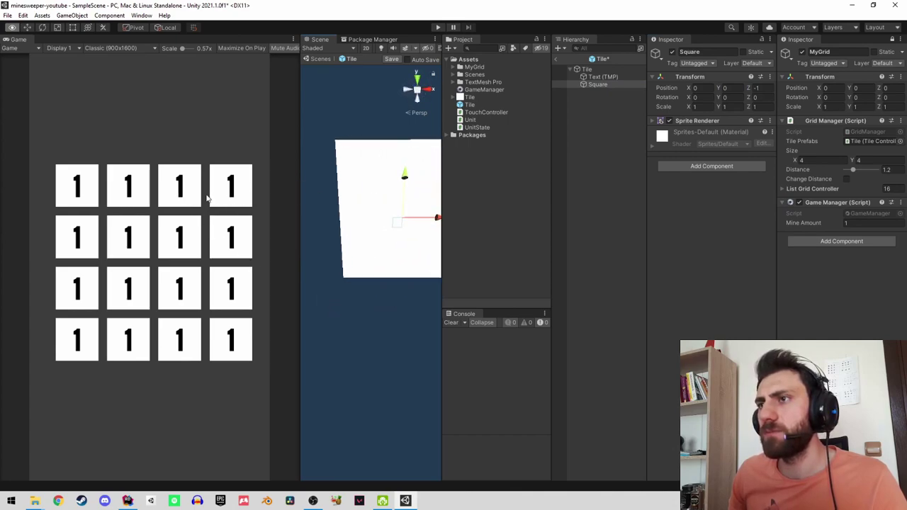
left_click(366, 49)
key("t")
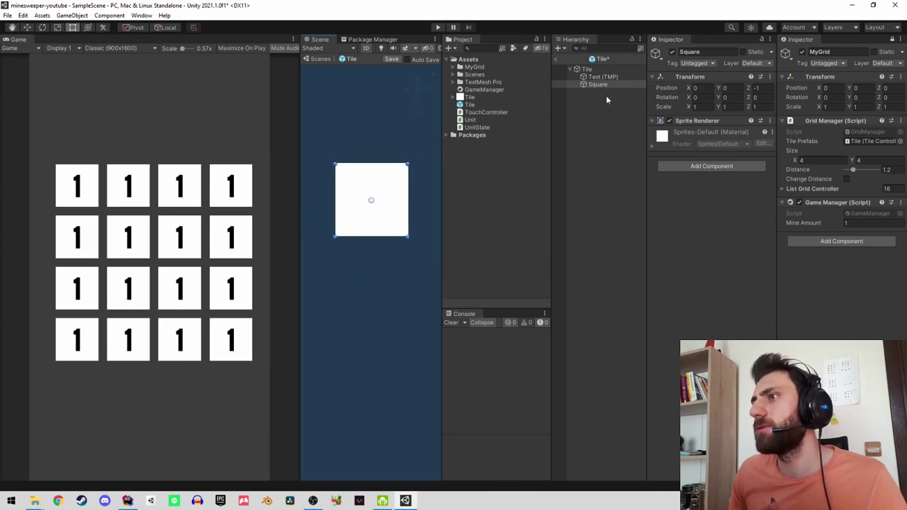
left_click(601, 85)
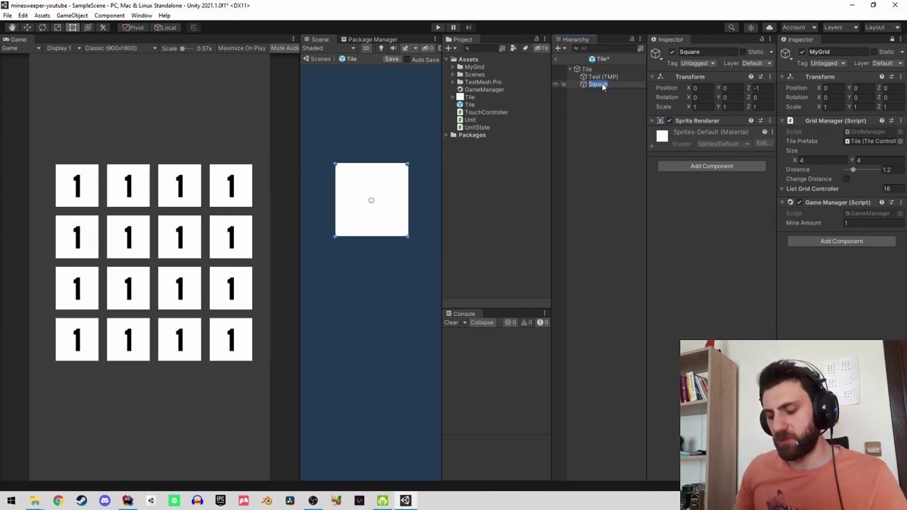
type("Mask")
key("Return")
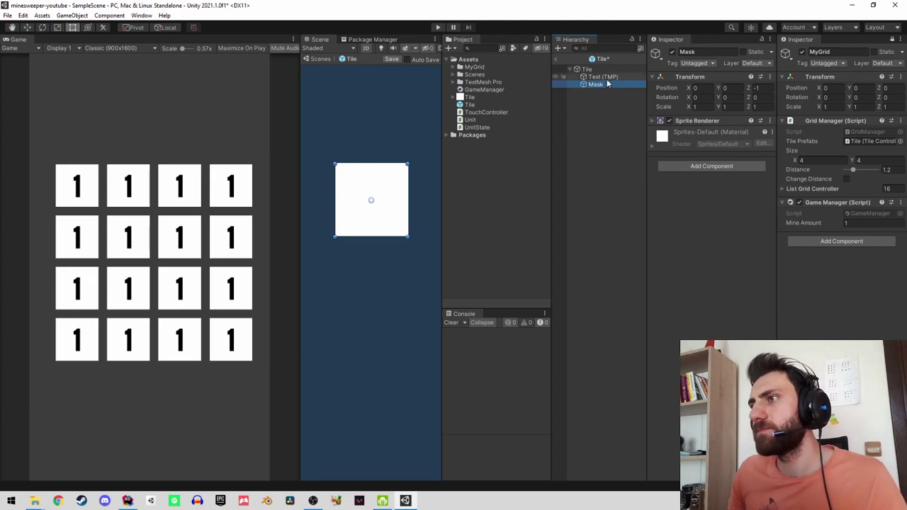
Rename the Text (TMP) child to Text and save the Tile prefab.
left_click(607, 77)
type("Text")
key("Return")
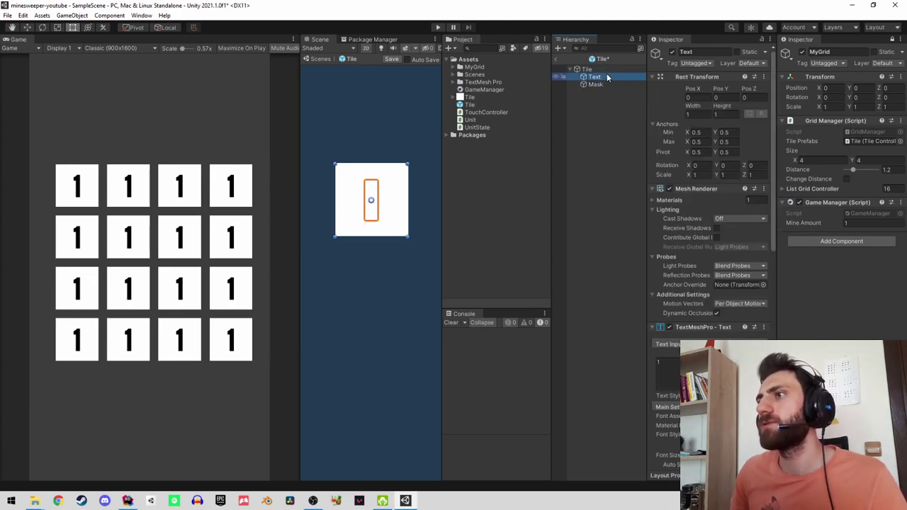
left_click(588, 68)
left_click(596, 85)
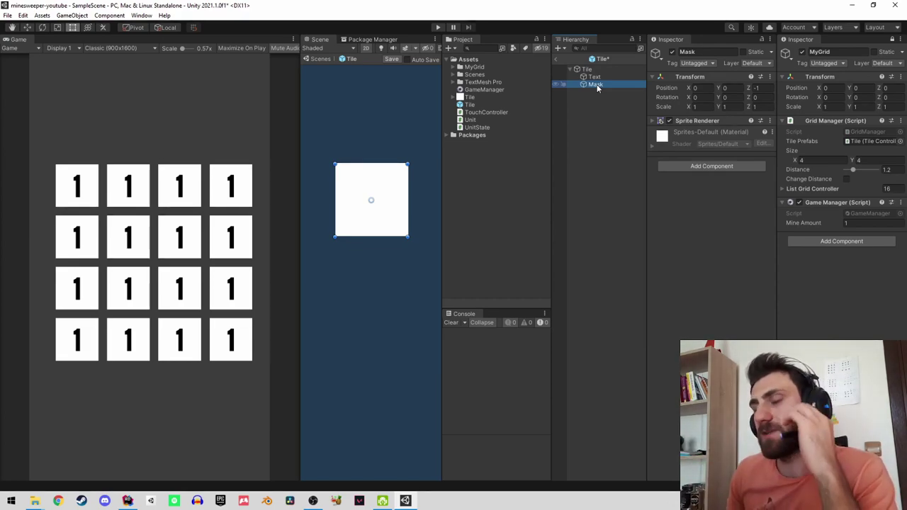
key("ctrl+s")
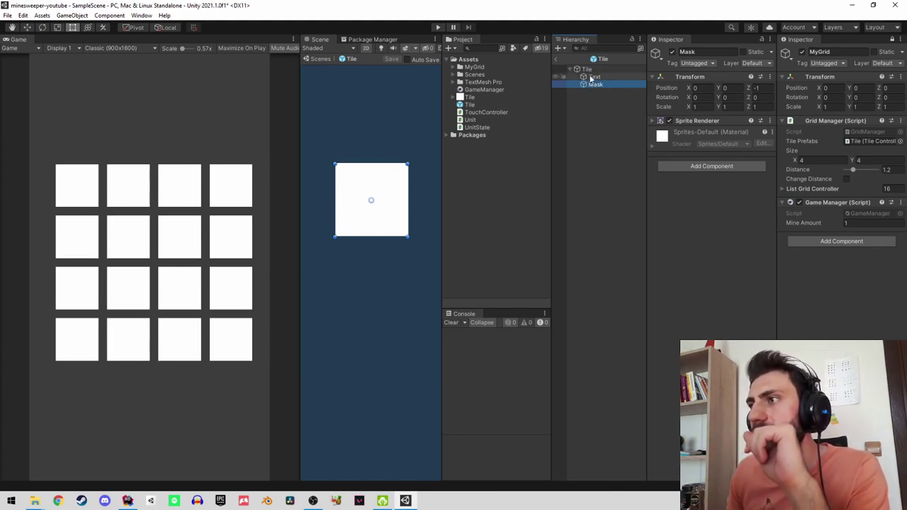
Open the Unit script from the Tile's Unit component in the code editor.
left_click(586, 70)
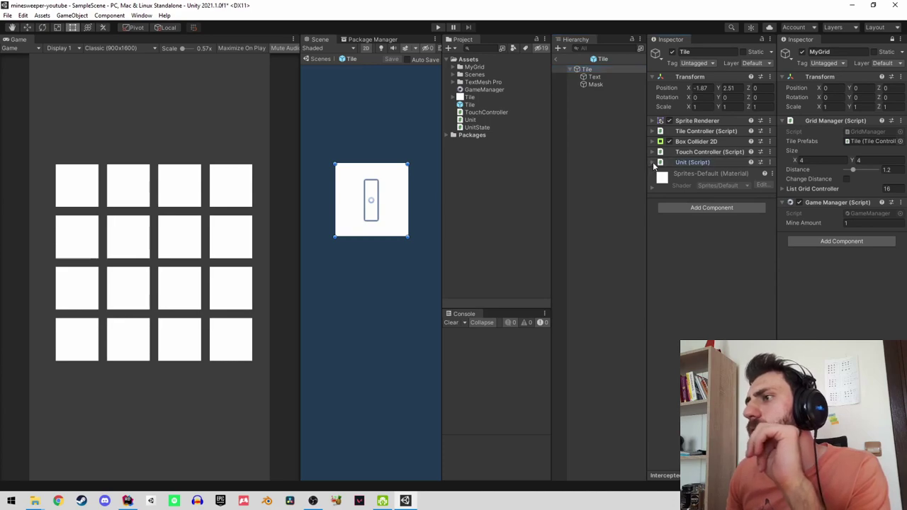
left_click(653, 161)
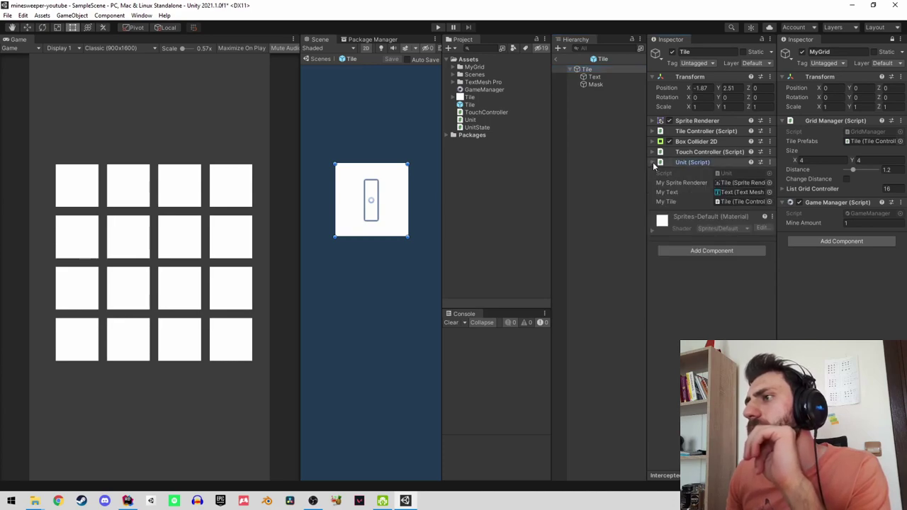
double_click(726, 174)
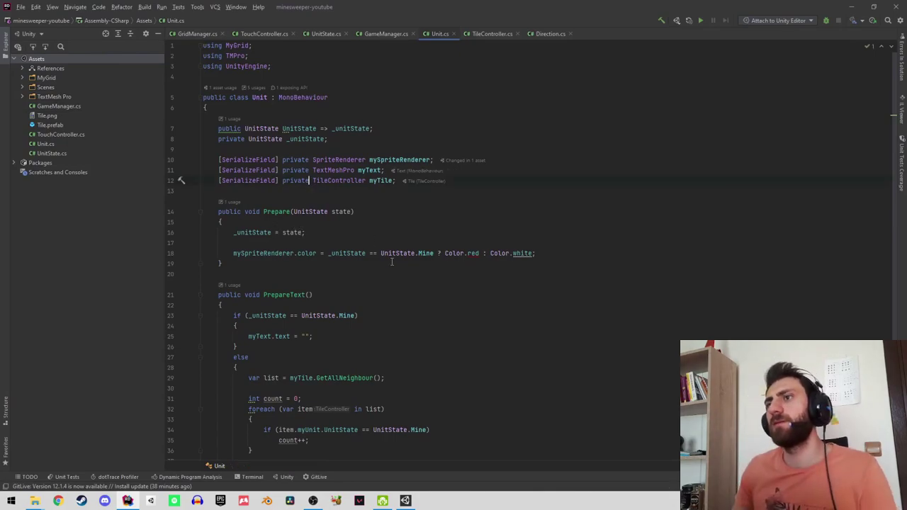
Duplicate the mySpriteRenderer field and rename the copy to myMask.
key("ctrl+d")
key("ctrl+Right")
key("ctrl+Right")
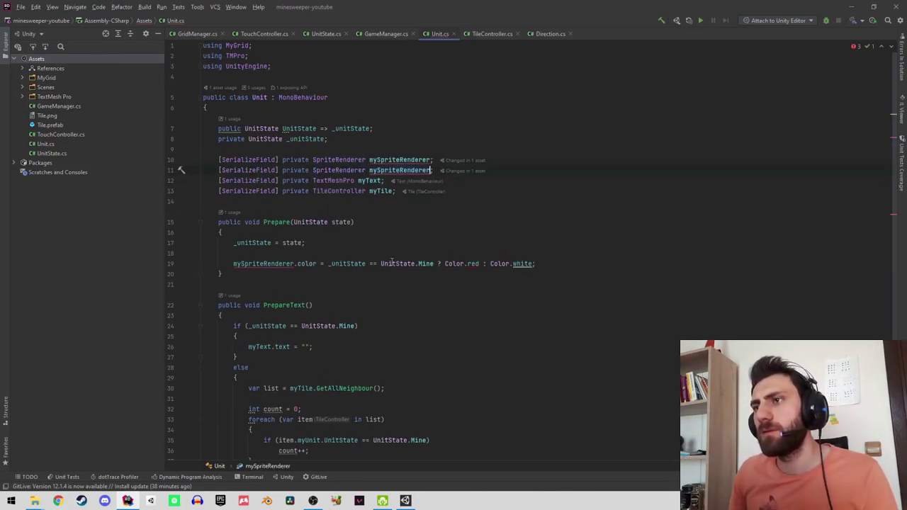
key("BackSpace")
key("BackSpace")
key("BackSpace")
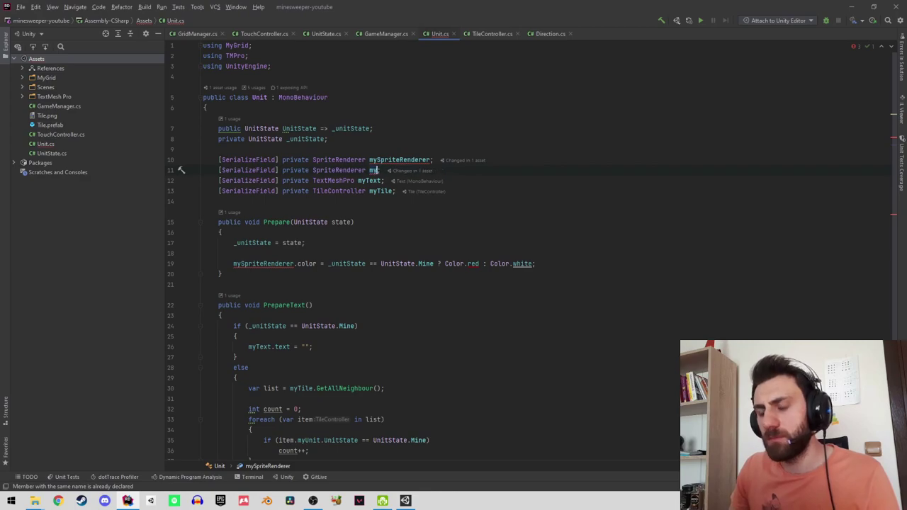
type("Mask")
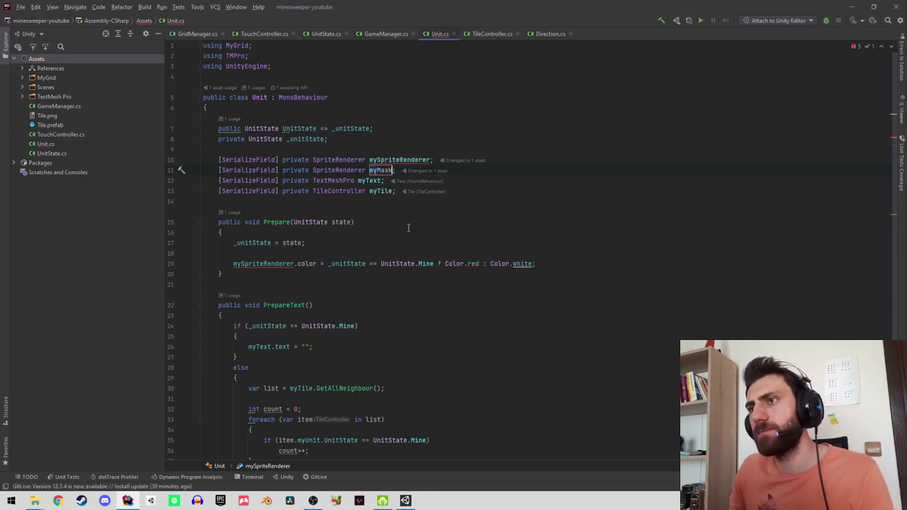
Collapse the Prepare and PrepareText methods and switch to TouchController.cs.
left_click(408, 228)
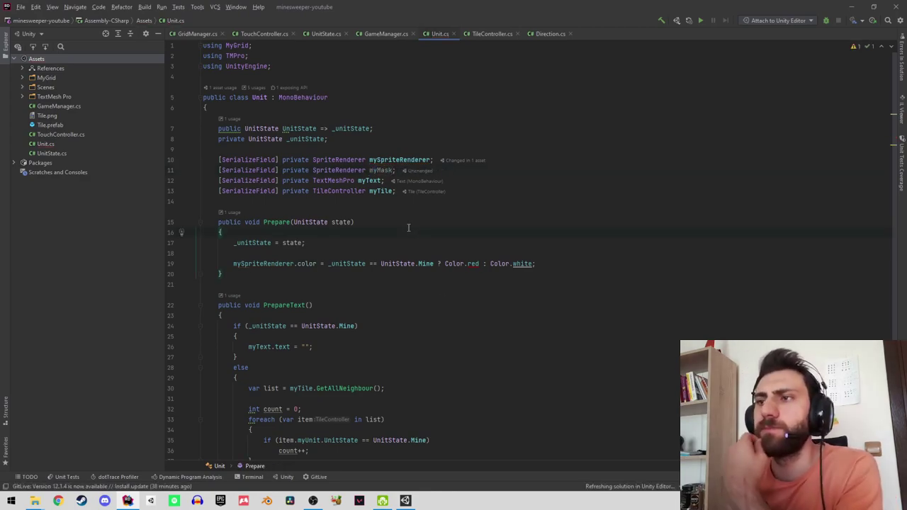
scroll(210, 246, "down", 2)
left_click(200, 245)
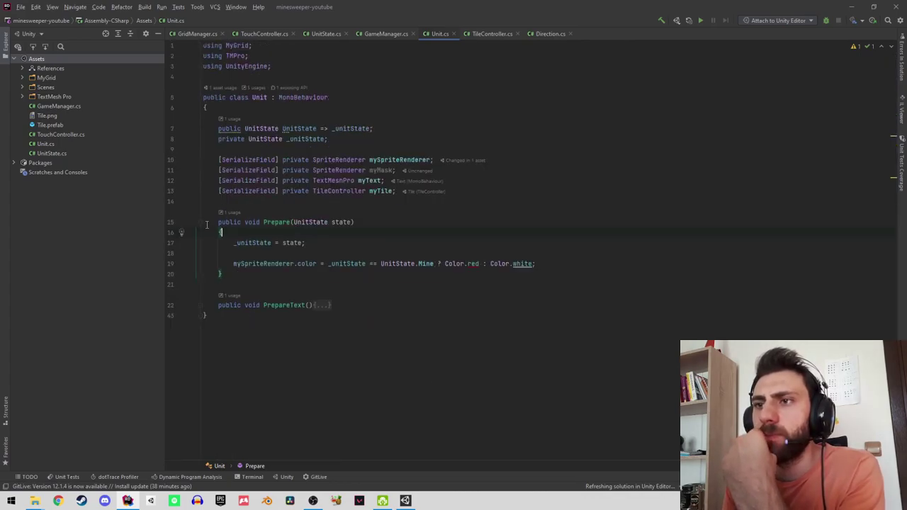
left_click(201, 222)
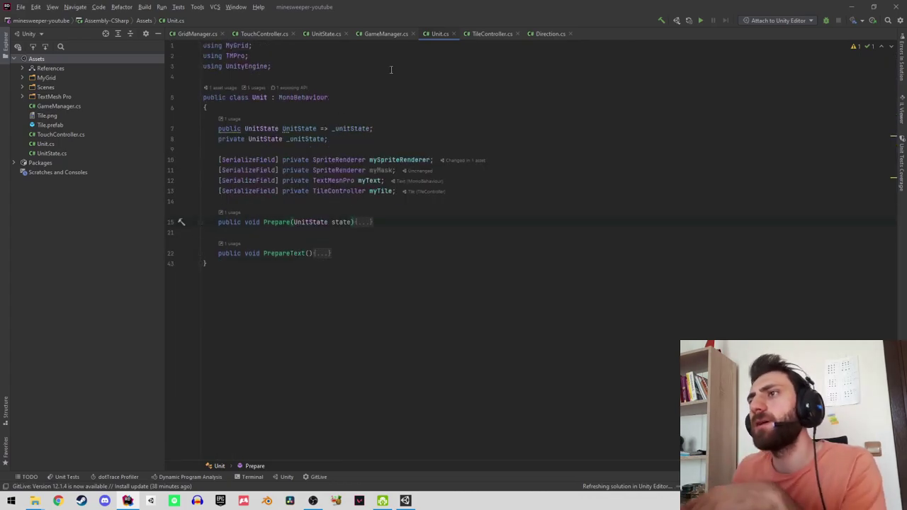
left_click(250, 34)
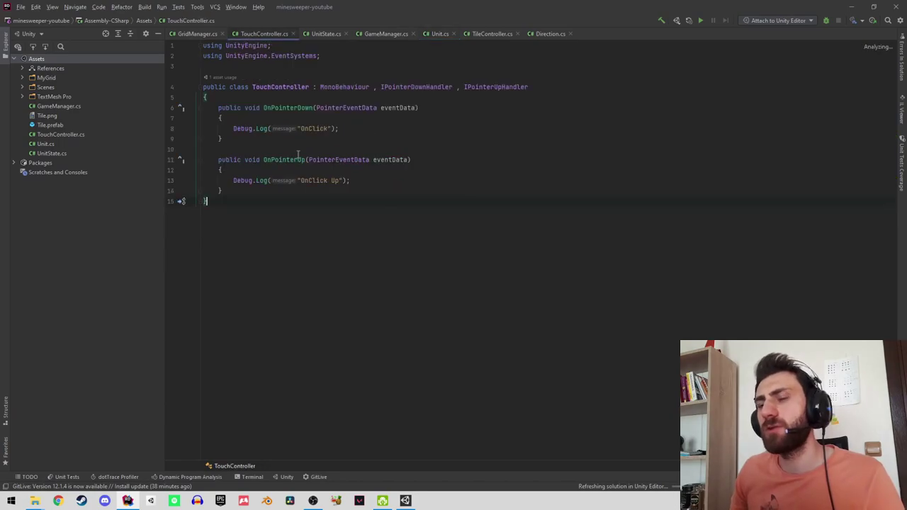
Declare a private Unit myUnit field at the top of the TouchController class.
left_click(213, 97)
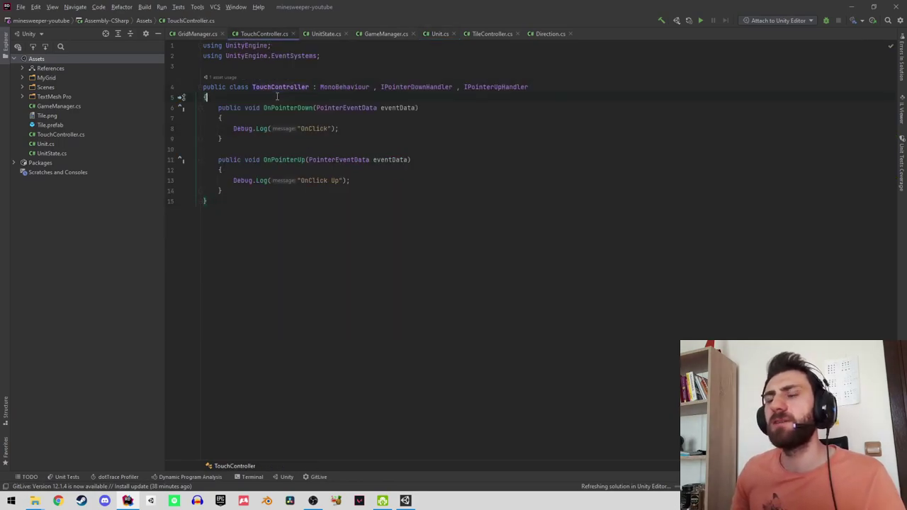
key("Return")
key("Return")
key("Up")
type("ser")
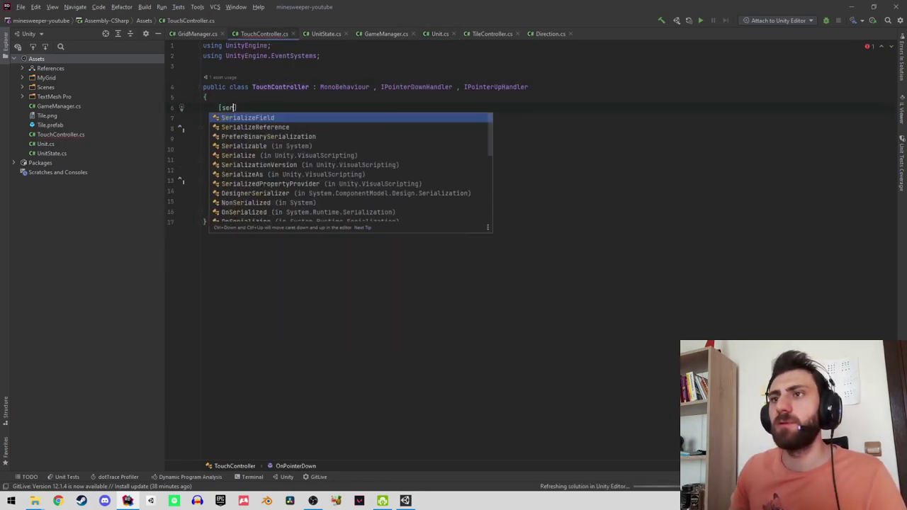
key("Return")
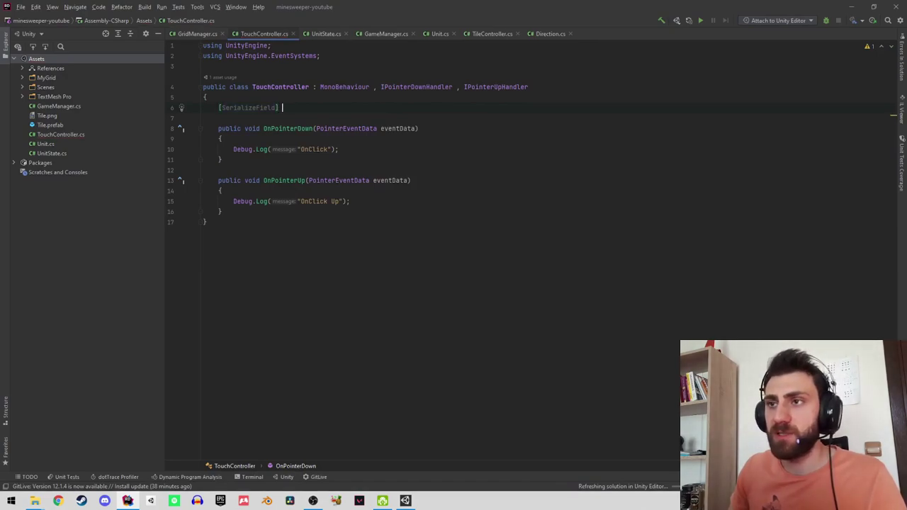
type("private ")
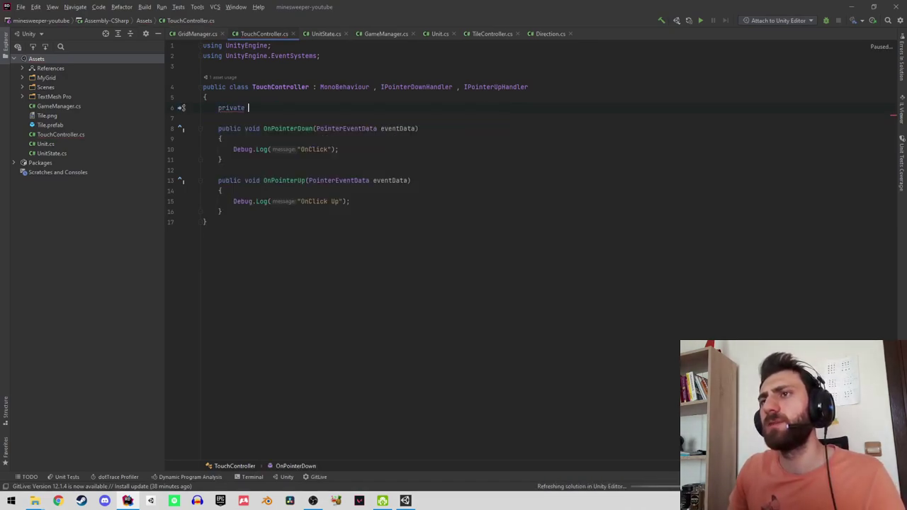
type("unit")
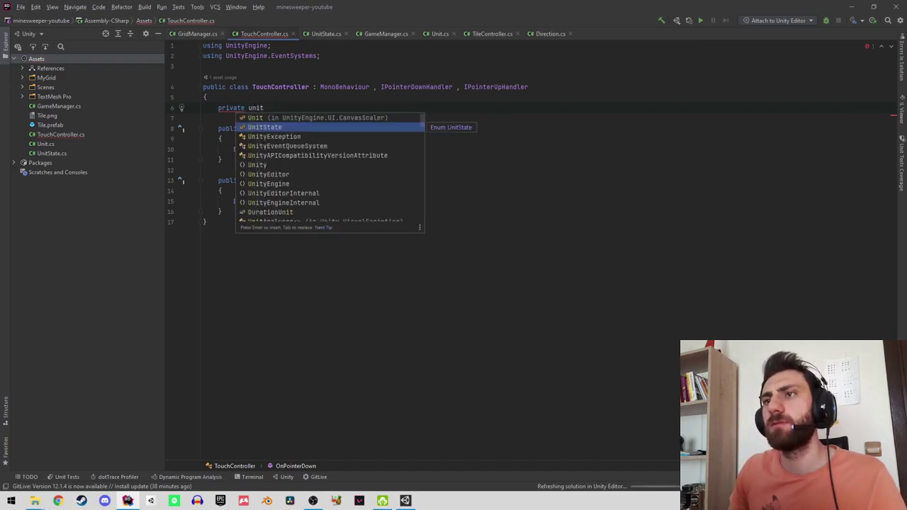
left_click(248, 108)
key("Delete")
type("U")
key("Tab")
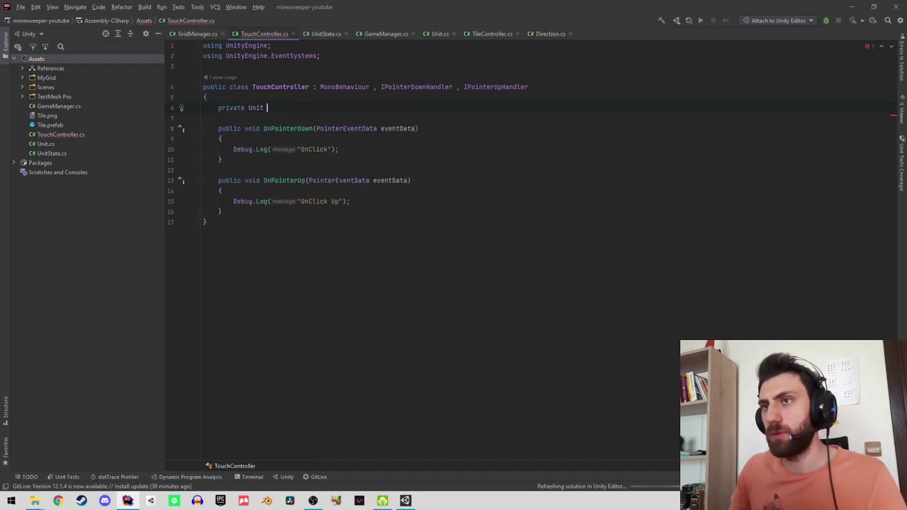
type("m")
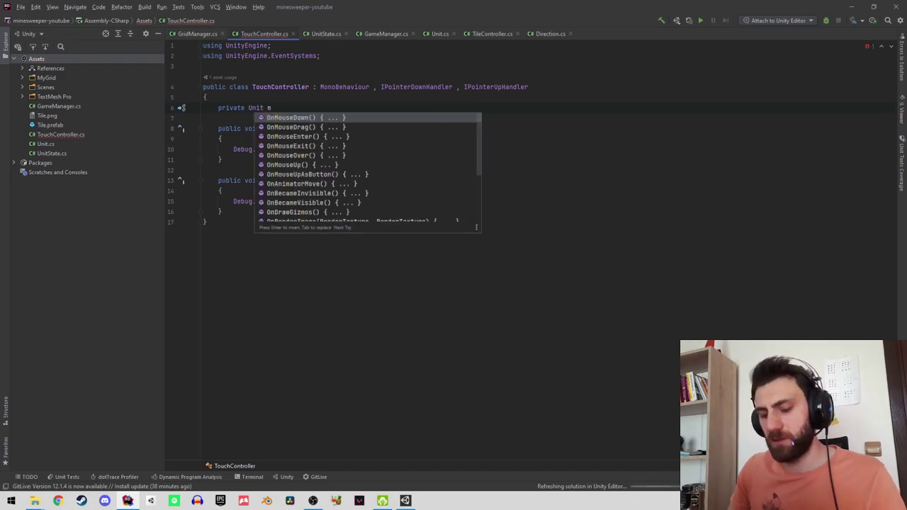
type("yUn")
key("Return")
key("Return")
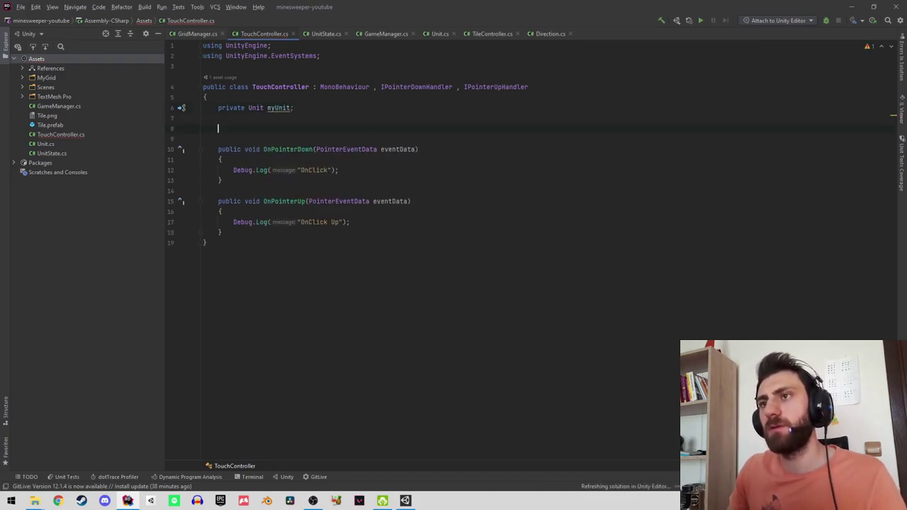
Write a trial Start method that assigns myUnit with GetComponent.
type("static")
key("BackSpace")
key("BackSpace")
key("BackSpace")
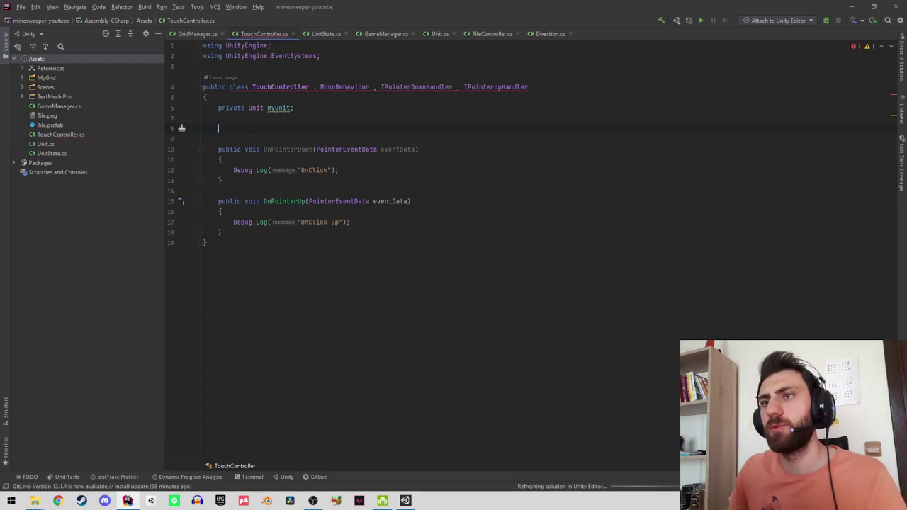
type("start")
key("Return")
key("BackSpace")
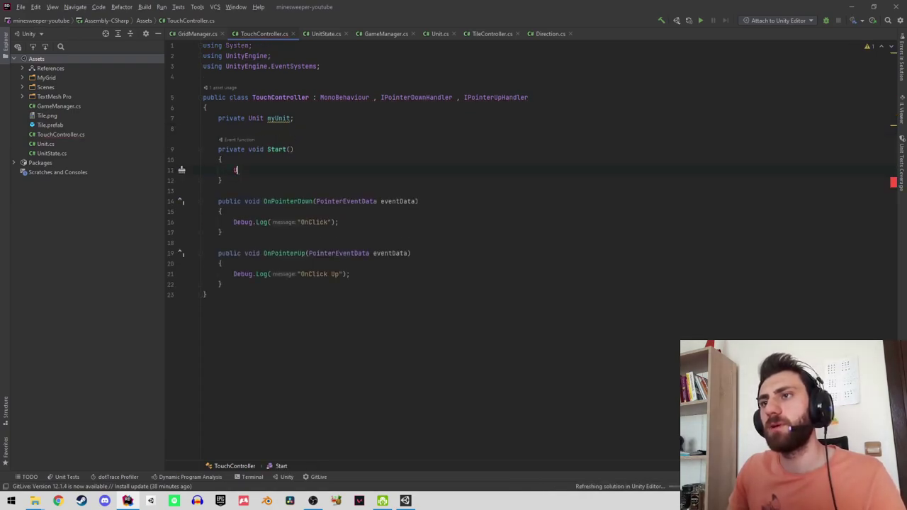
type("m")
key("BackSpace")
type("m")
key("Return")
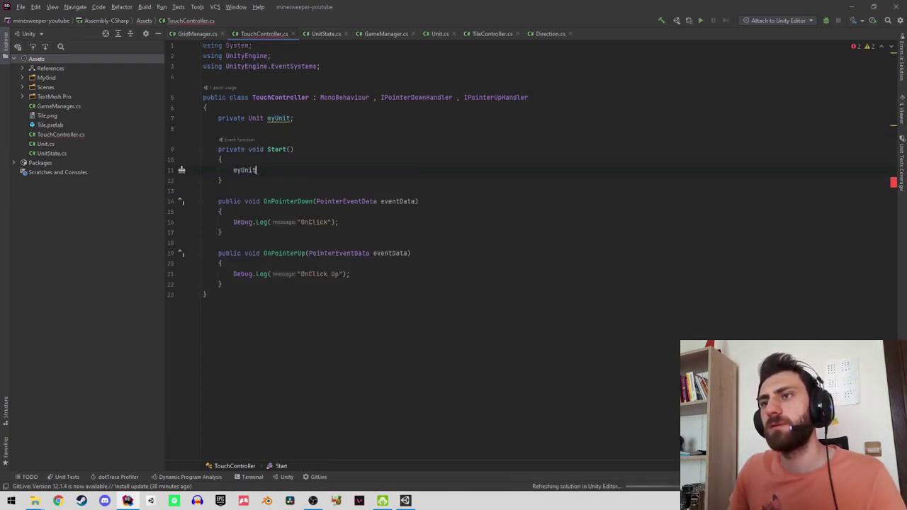
type("= get")
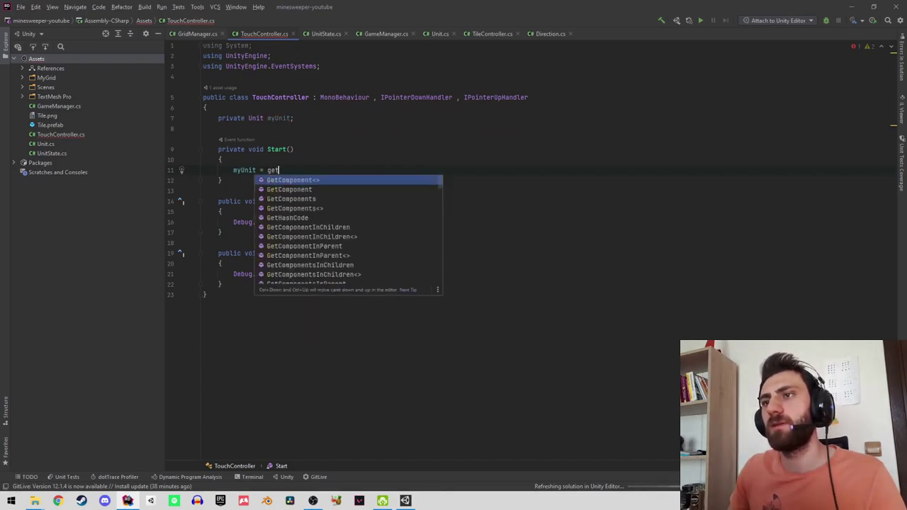
key("Return")
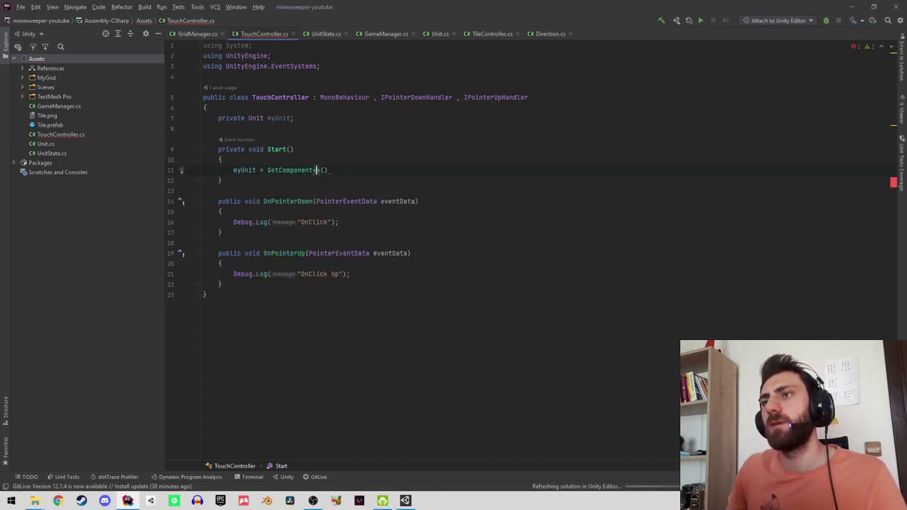
type("ge")
key("Down")
key("Down")
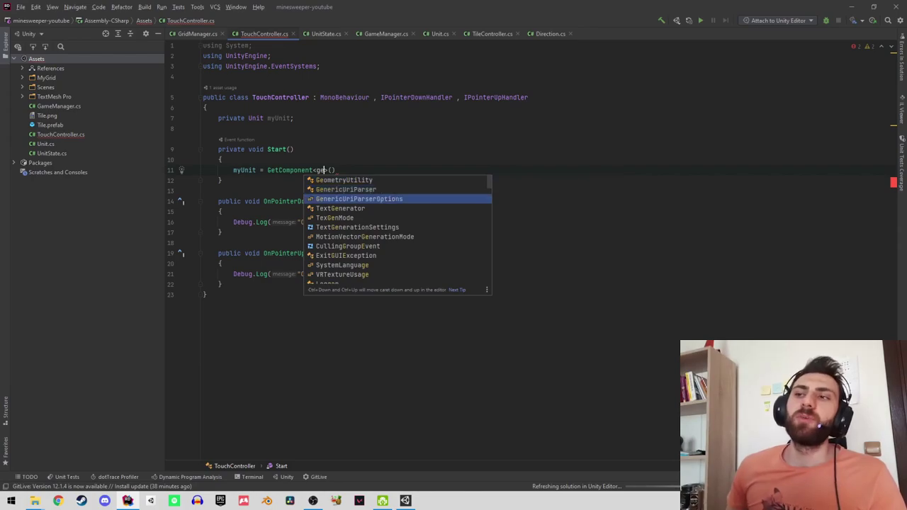
Delete the Start method, mark myUnit with [SerializeField], and reformat the file.
left_click(221, 180)
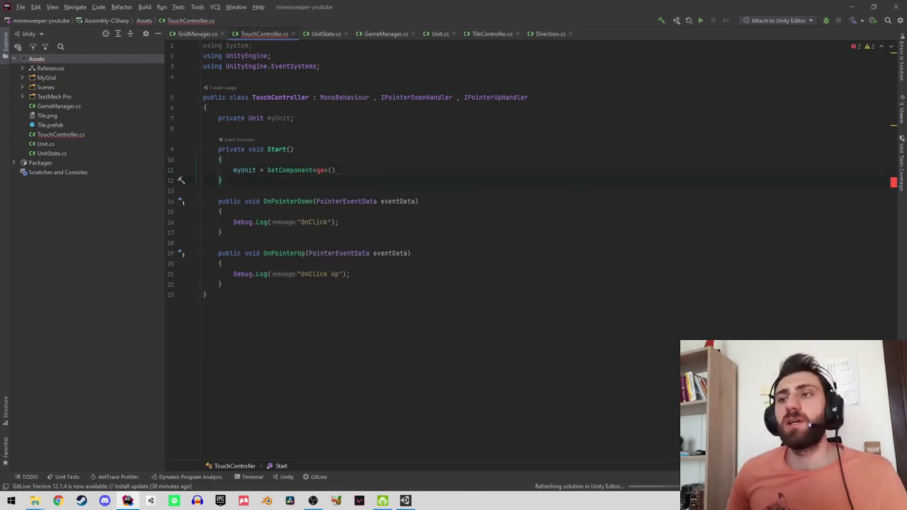
left_click_drag(221, 180, 204, 127)
key("BackSpace")
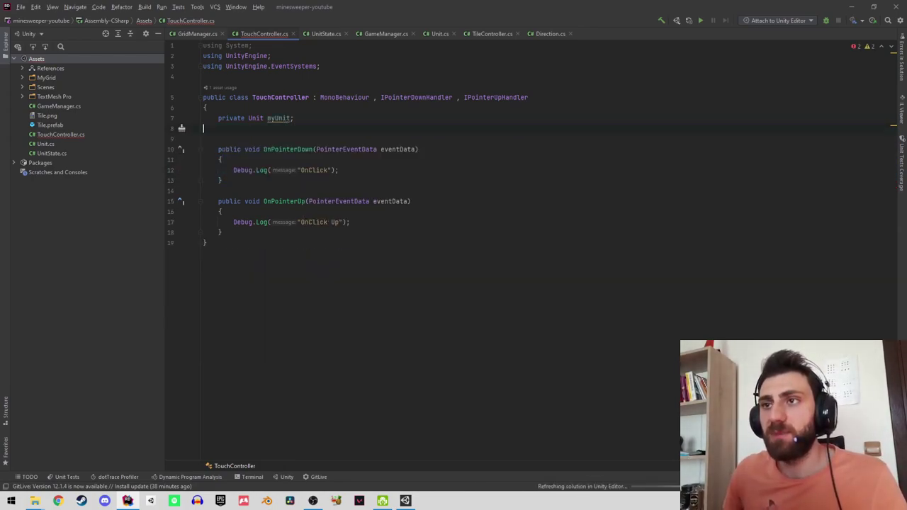
key("Up")
type("Seri")
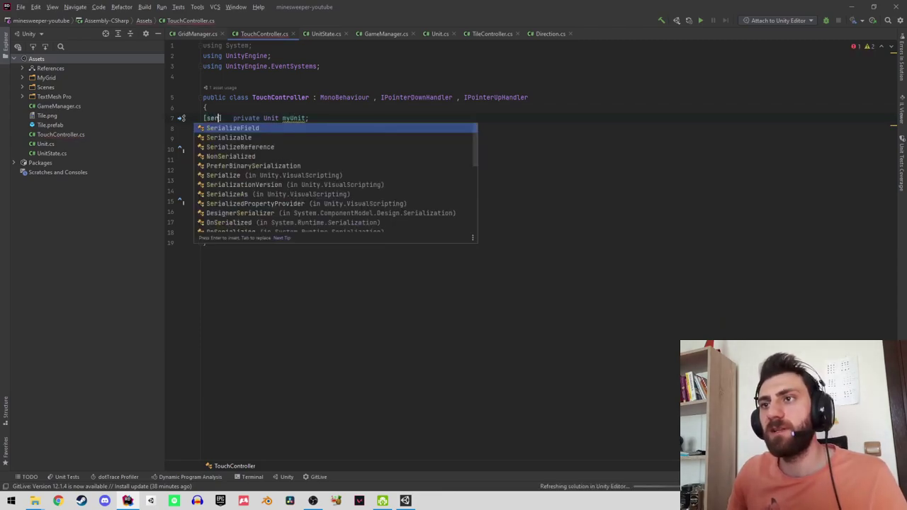
key("Return")
key("ctrl+alt+l")
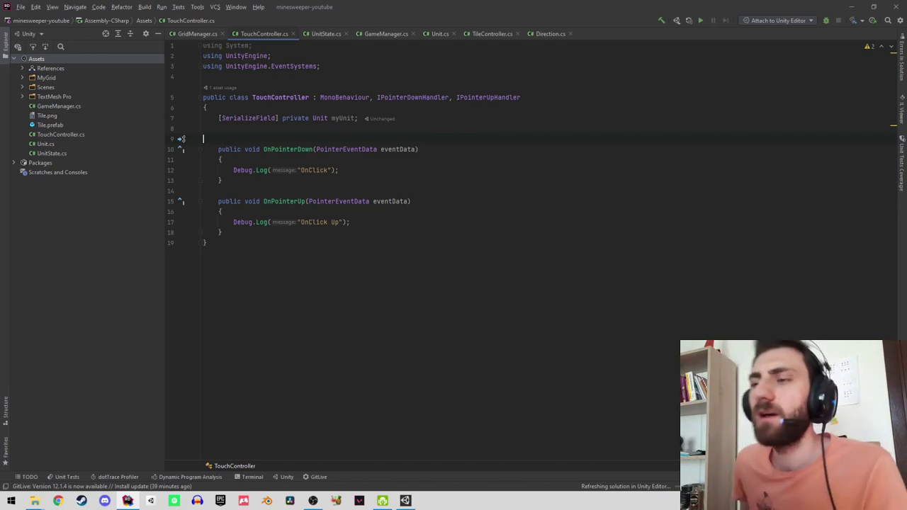
Remove the blank line, then try a myUnit. call in OnPointerDown and undo it.
key("BackSpace")
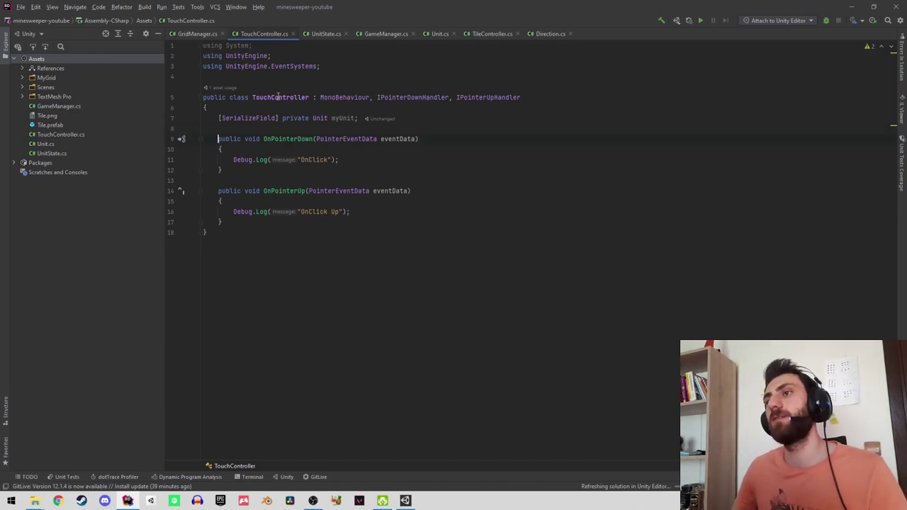
key("End")
key("Return")
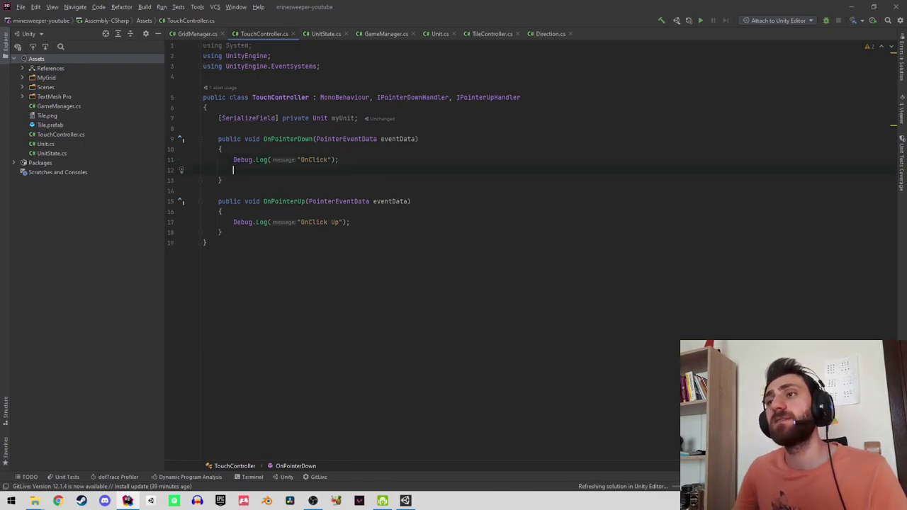
type("my")
key("Return")
type("myUnit.")
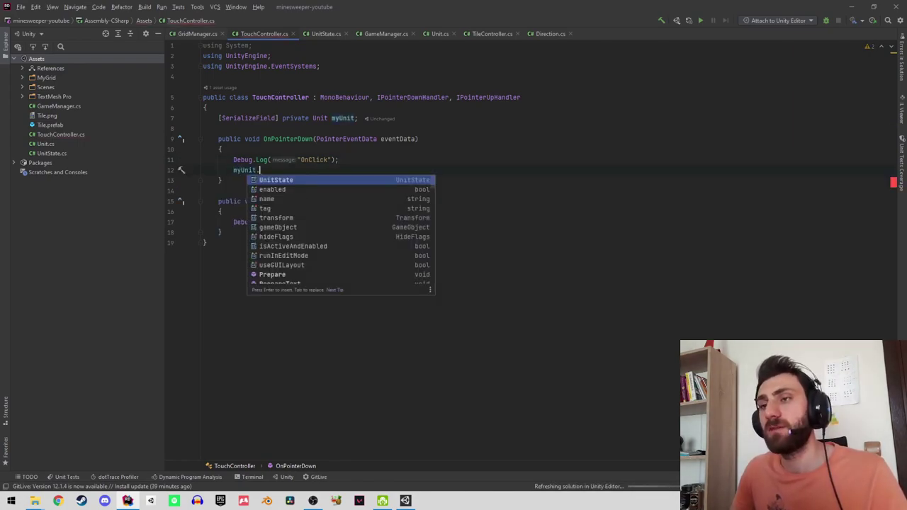
key("Escape")
key("ctrl+z")
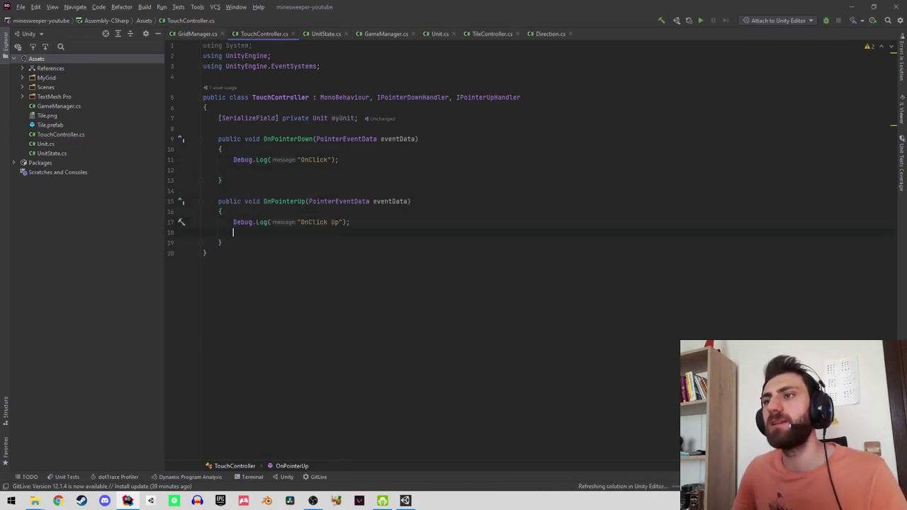
Start a myUnit. member access on a new line in OnPointerUp.
type("my")
key("Return")
type("myUnit.ma")
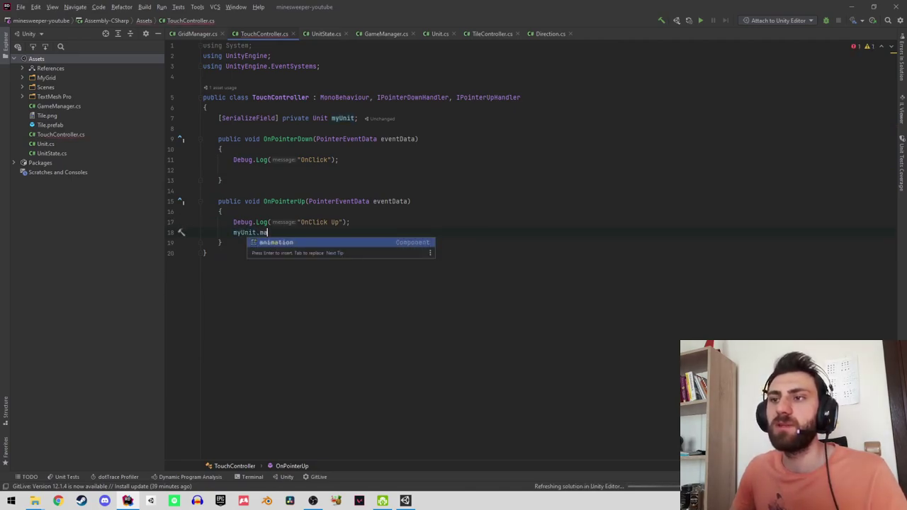
key("BackSpace")
key("BackSpace")
key("Escape")
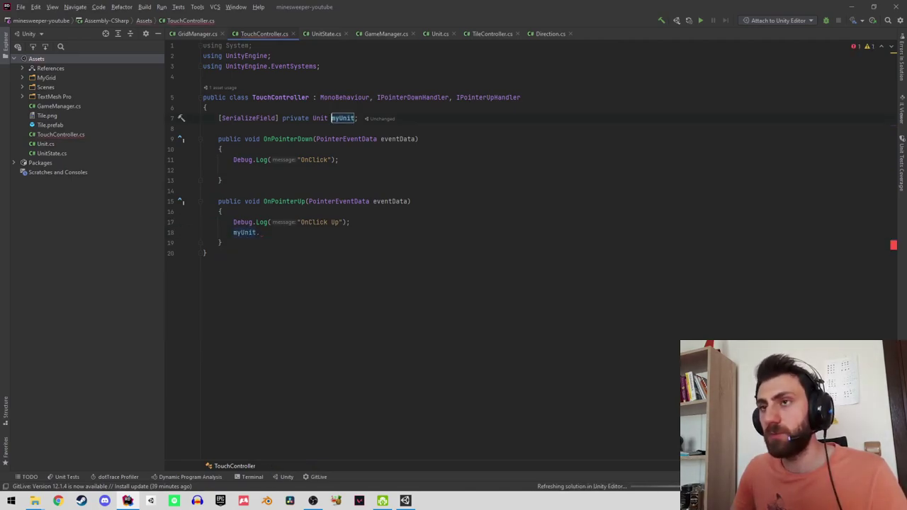
Add a public SpriteRenderer MyMask => myMask property to the Unit class.
left_click(322, 118, "ctrl")
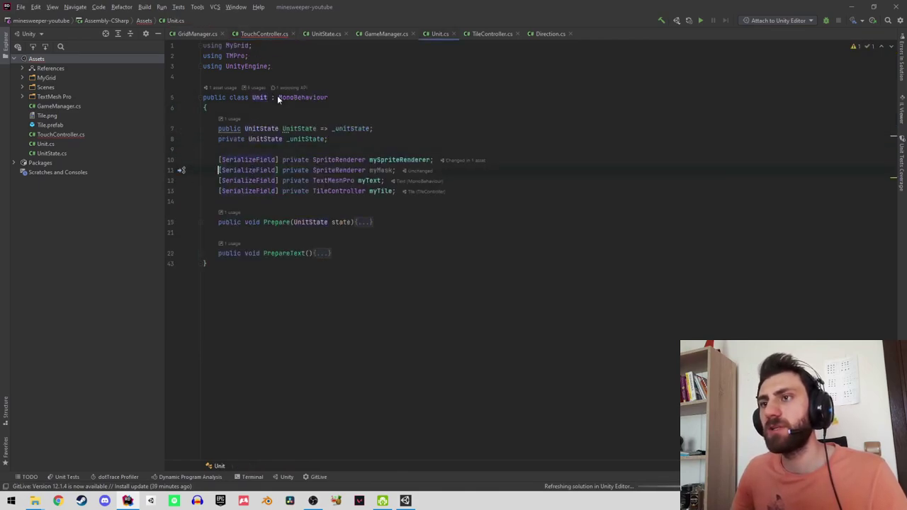
key("Return")
key("ctrl+d")
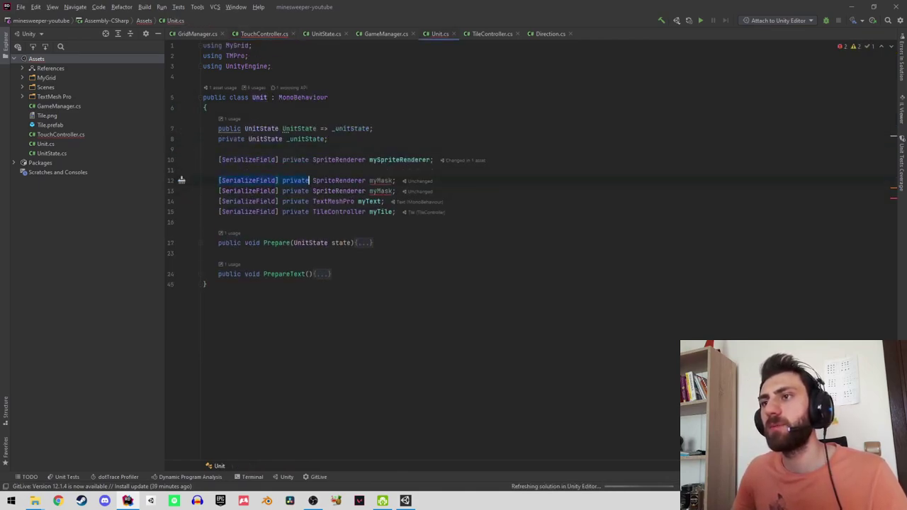
type("pub")
key("Return")
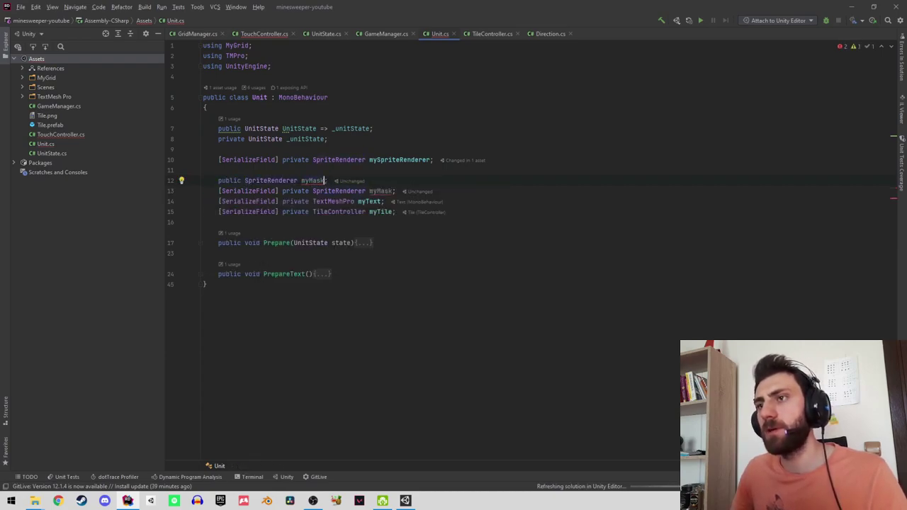
key("Delete")
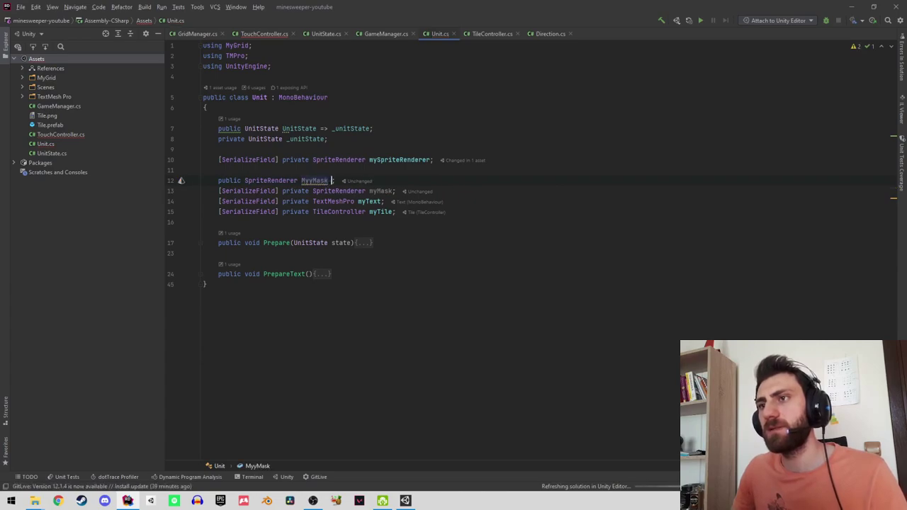
type("=> m")
key("Return")
type(";")
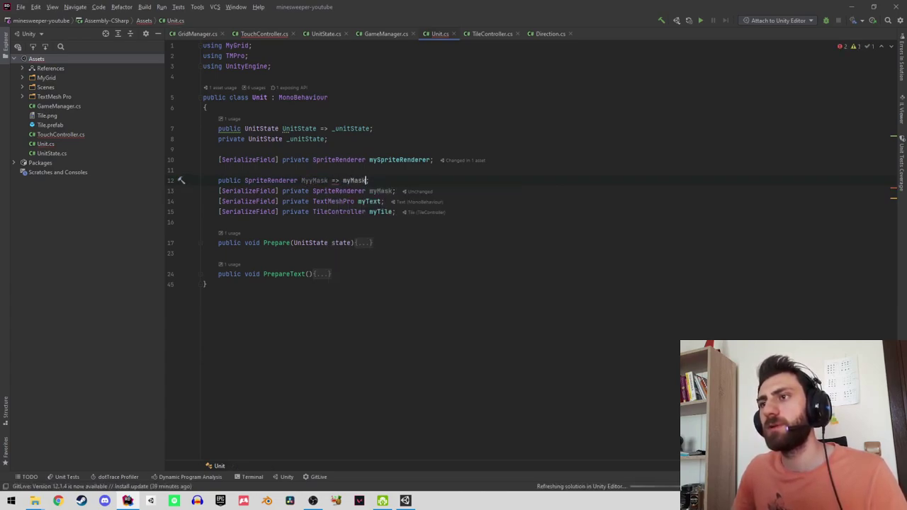
left_click(331, 180)
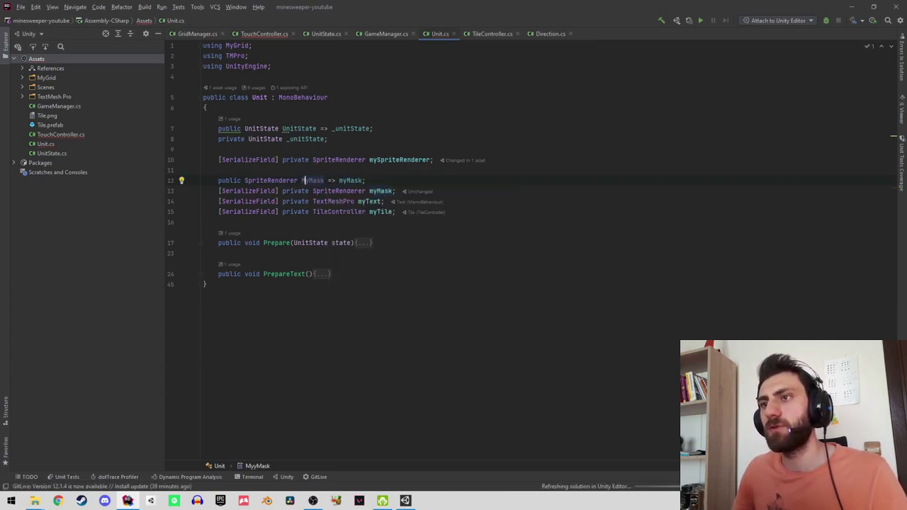
Make OnPointerUp set myUnit.MyMask.enabled = false, then return to Unity.
key("ctrl+alt+Left")
key("ctrl+alt+Left")
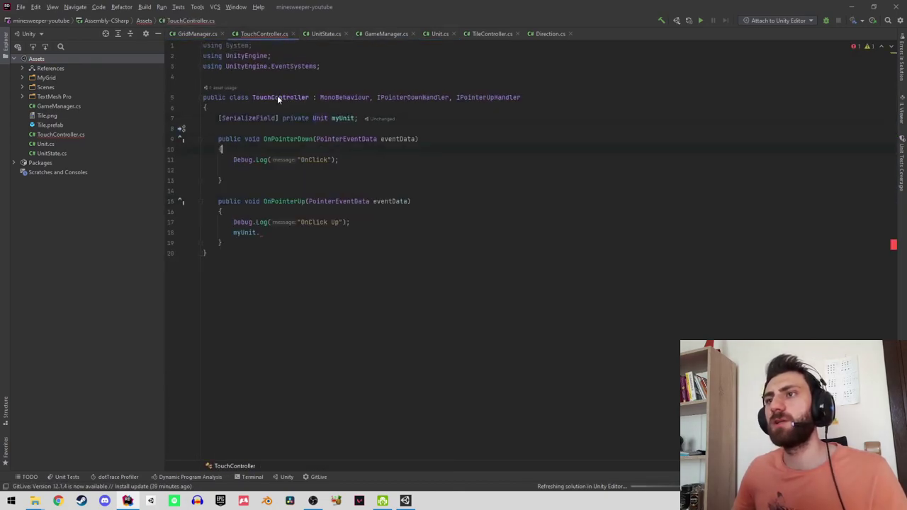
key("Down")
key("Down")
key("Down")
key("Down")
key("End")
type("MyMask")
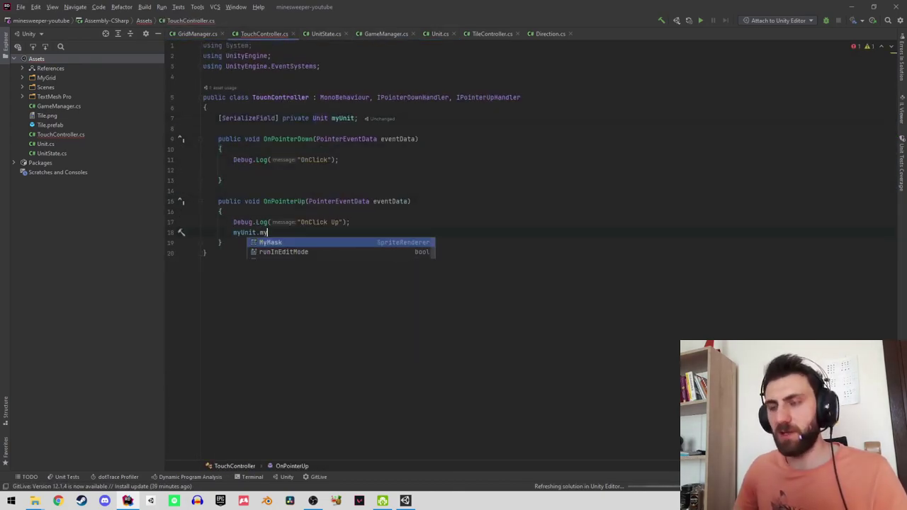
type(".en")
key("Return")
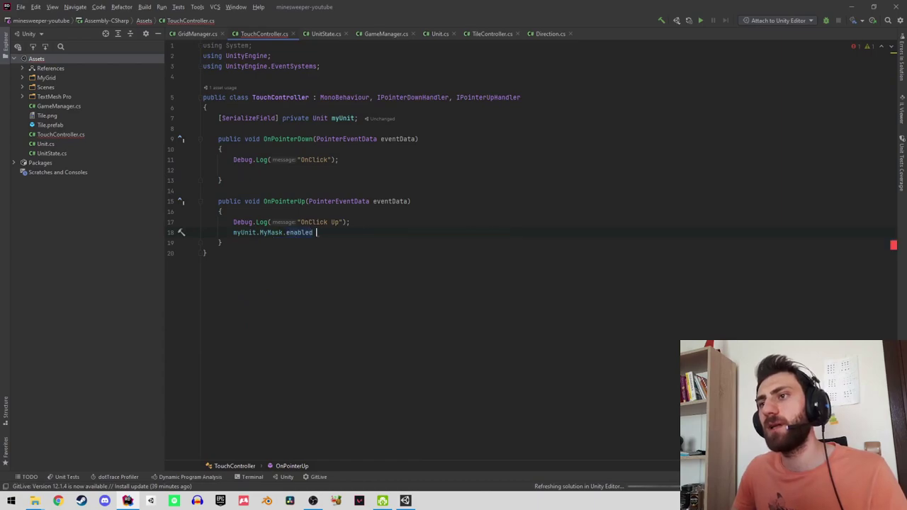
type("= f")
key("Return")
type(";")
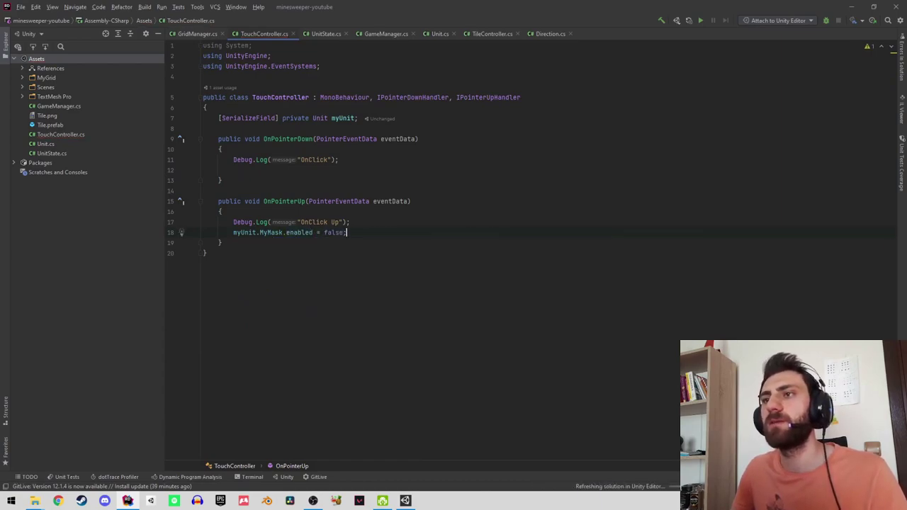
key("alt+Tab")
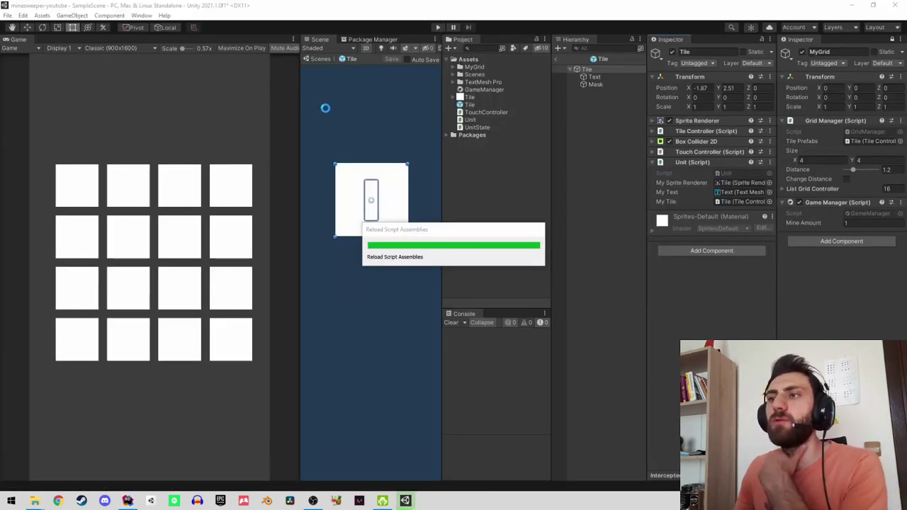
In the Tile prefab, link Mask to Unit's My Mask and Tile to Touch Controller's My Unit.
left_click(470, 105)
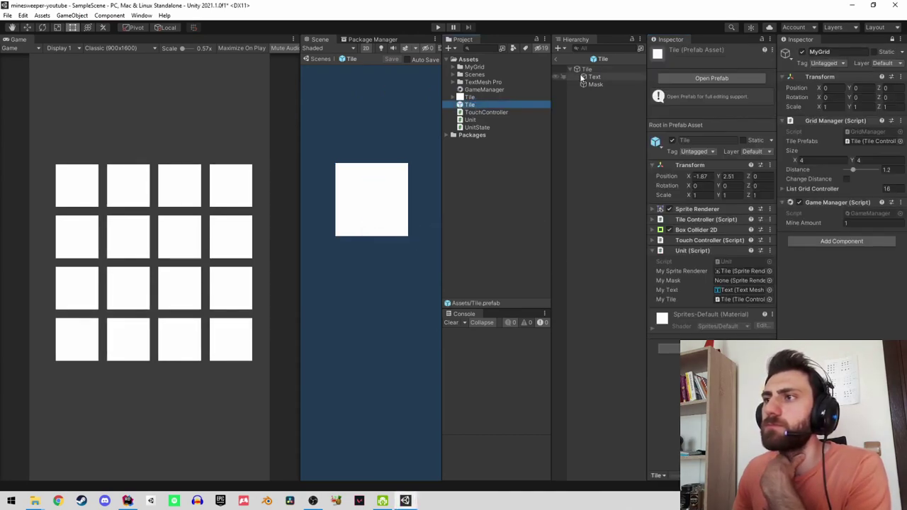
left_click(585, 70)
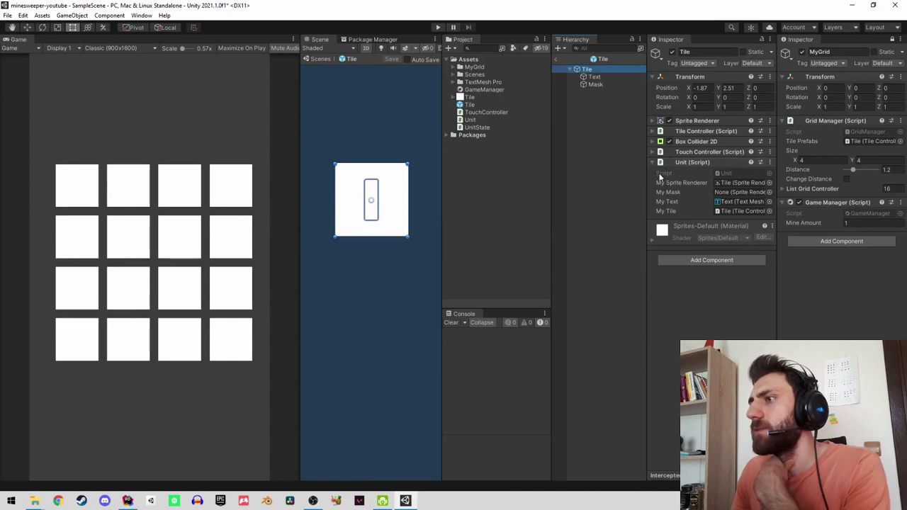
left_click_drag(595, 85, 741, 192)
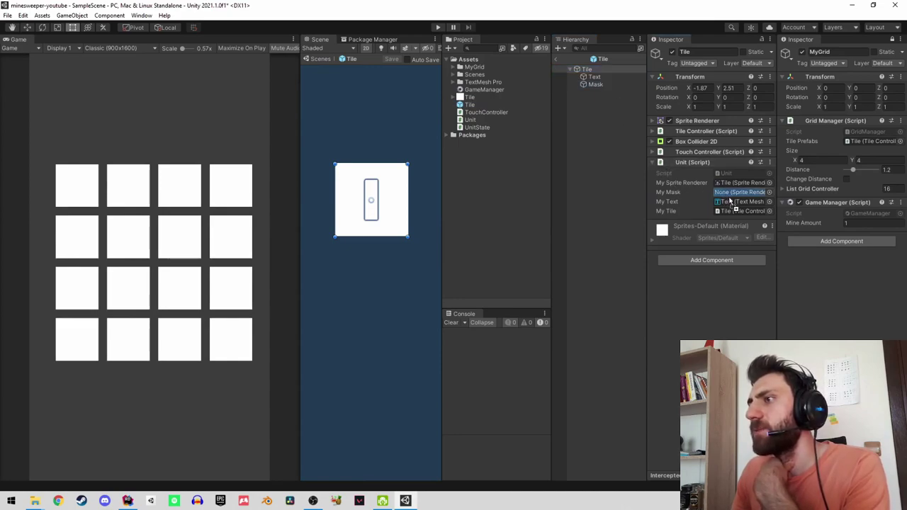
left_click(655, 151)
left_click_drag(695, 186, 741, 172)
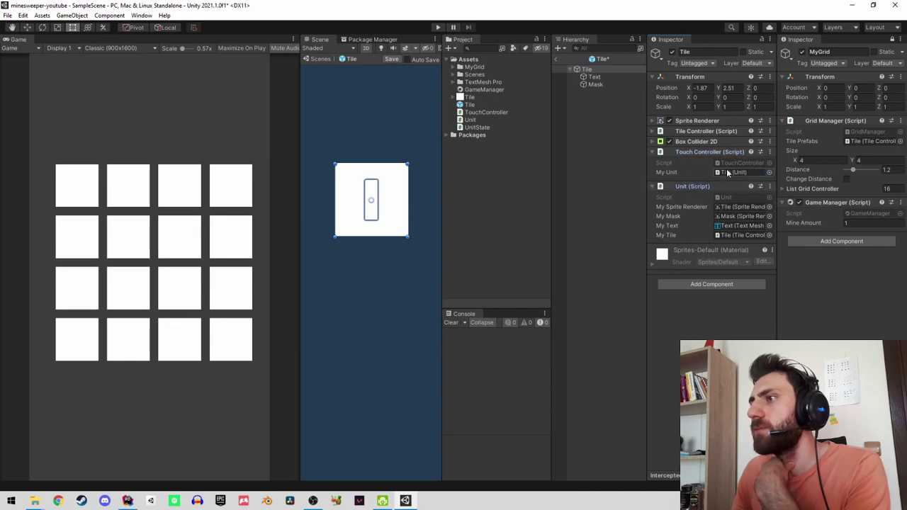
Exit prefab mode, save the Tile prefab, and start Play mode.
left_click(556, 59)
left_click(432, 270)
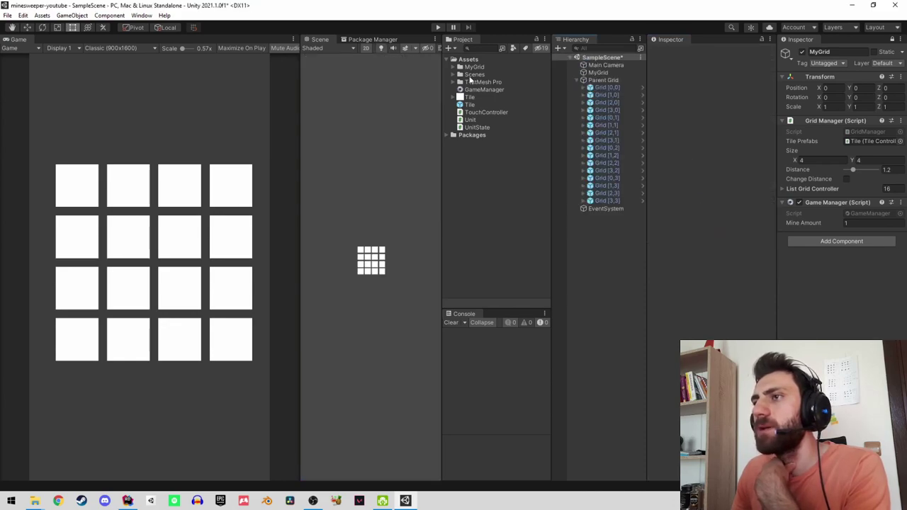
left_click(437, 28)
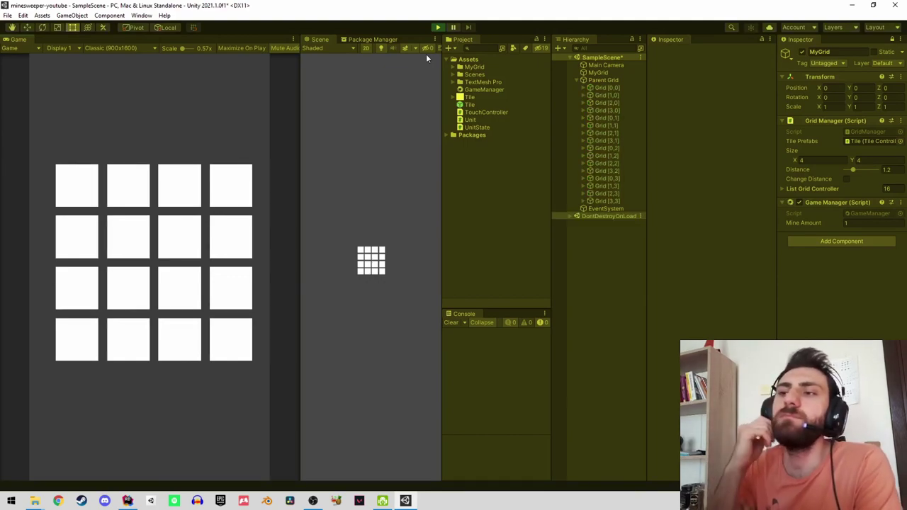
Click three tiles in the Game view to uncover 1 labels and a red mine, then stop playing.
left_click(171, 200)
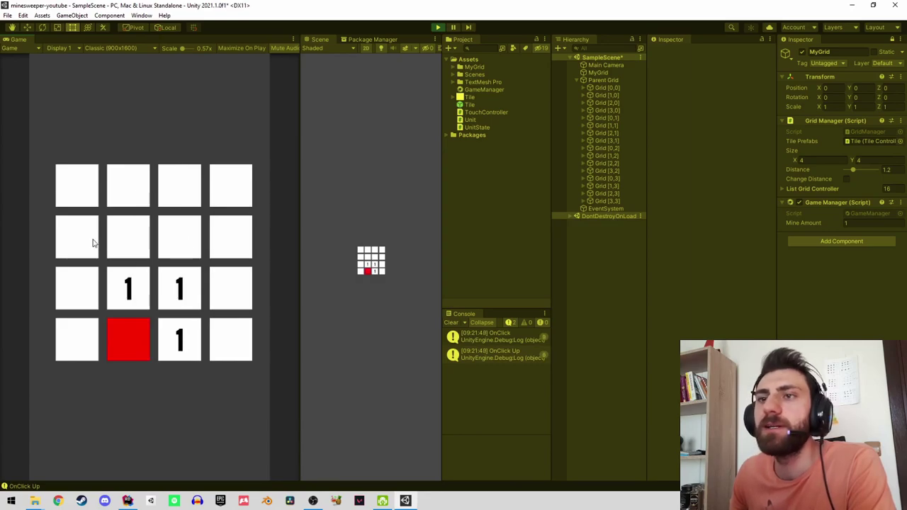
left_click(72, 296)
left_click(72, 333)
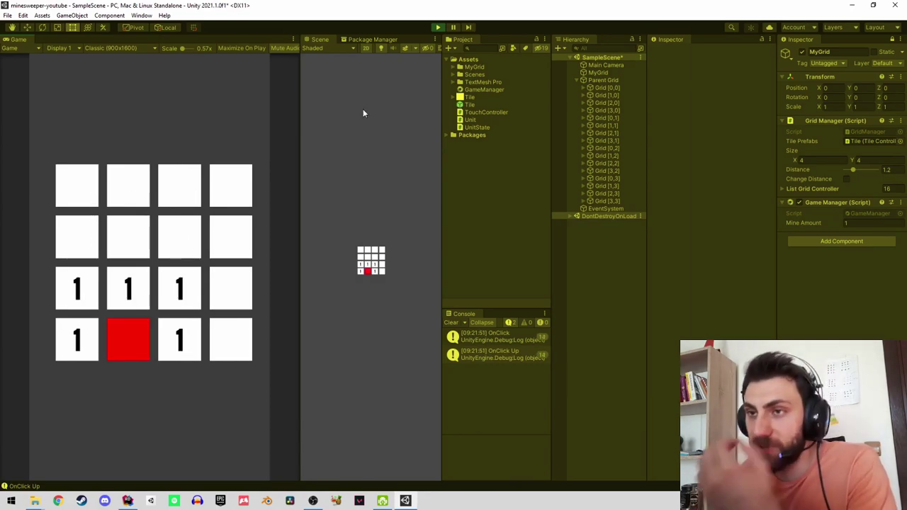
left_click(437, 27)
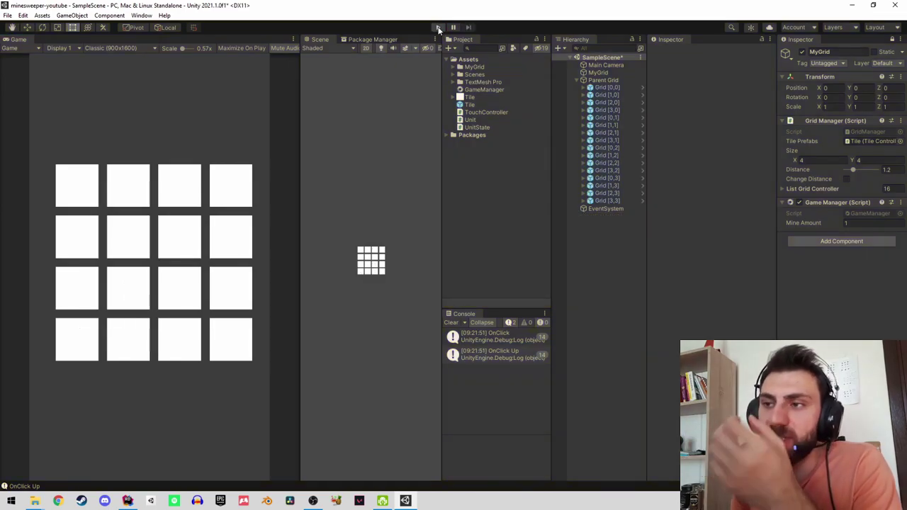
Set the Tile prefab's Mask colour to dark grey (444444) and save the prefab.
left_click(492, 103)
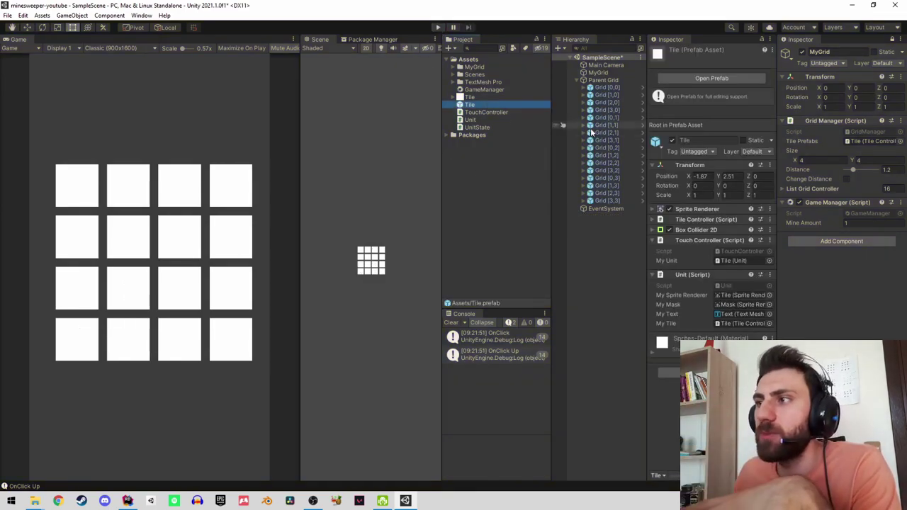
left_click(725, 78)
left_click(594, 76)
left_click(595, 85)
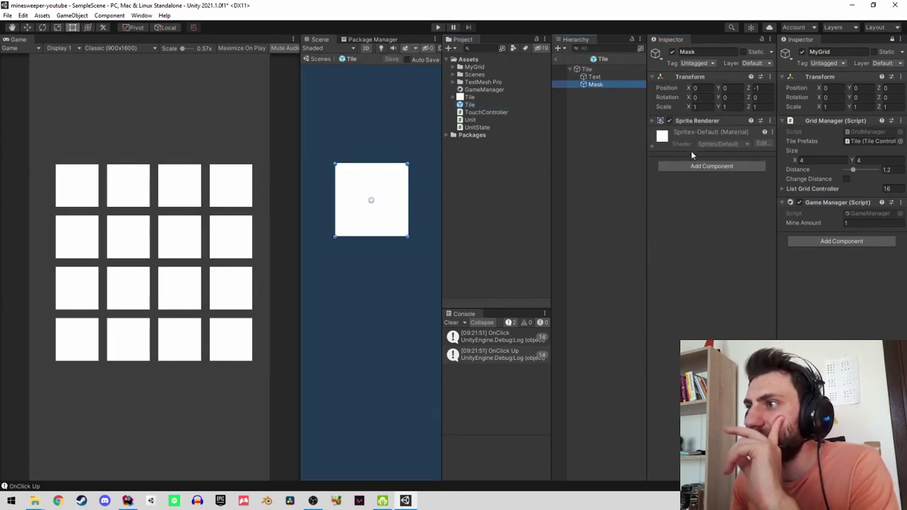
left_click(657, 122)
left_click(726, 142)
left_click(777, 177)
left_click(781, 195)
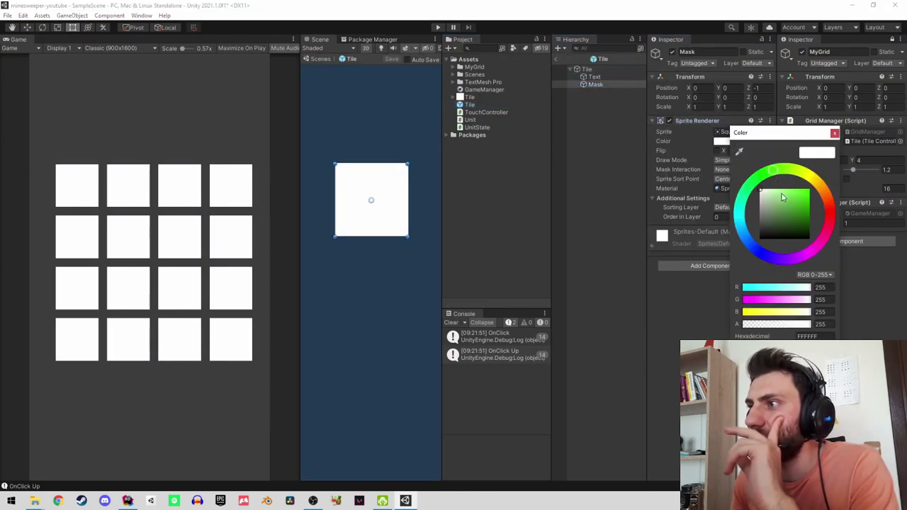
left_click_drag(792, 190, 743, 227)
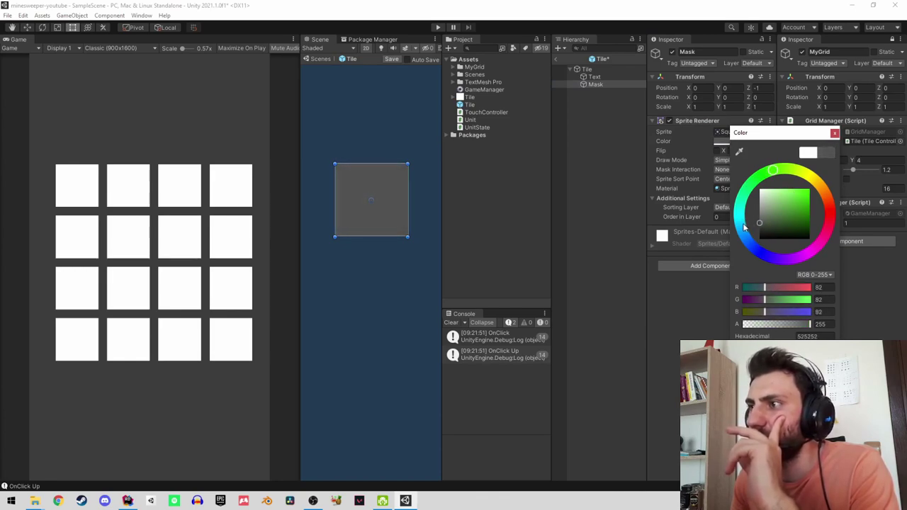
left_click(835, 134)
left_click(556, 59)
left_click(432, 270)
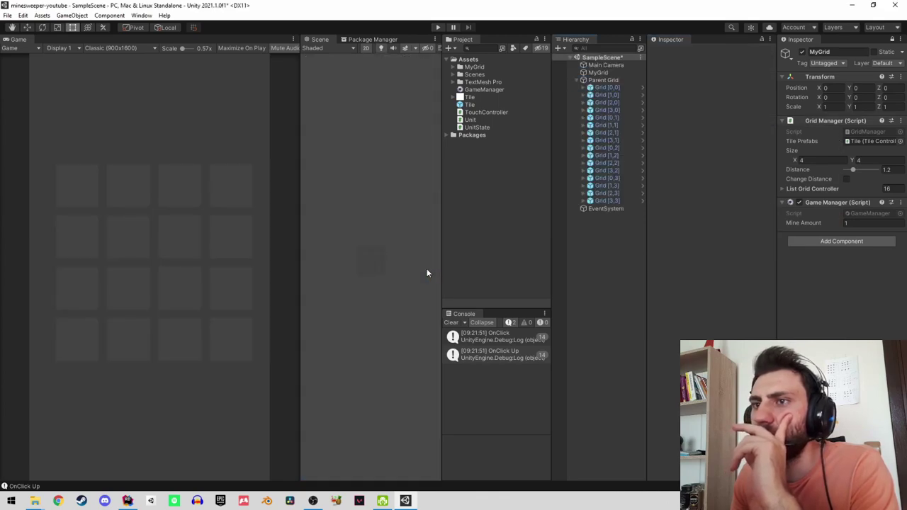
Set the Main Camera background colour to black (000000).
left_click(606, 65)
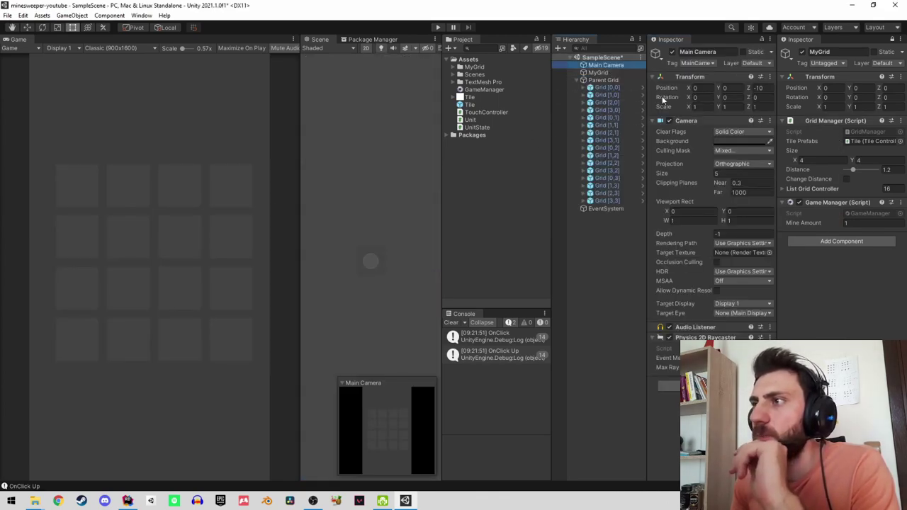
left_click(722, 141)
left_click(741, 188)
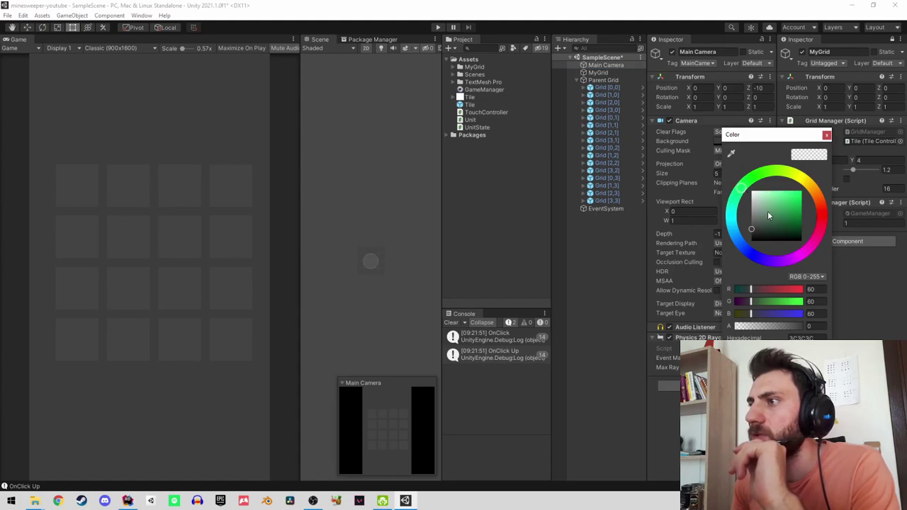
left_click_drag(743, 226, 742, 266)
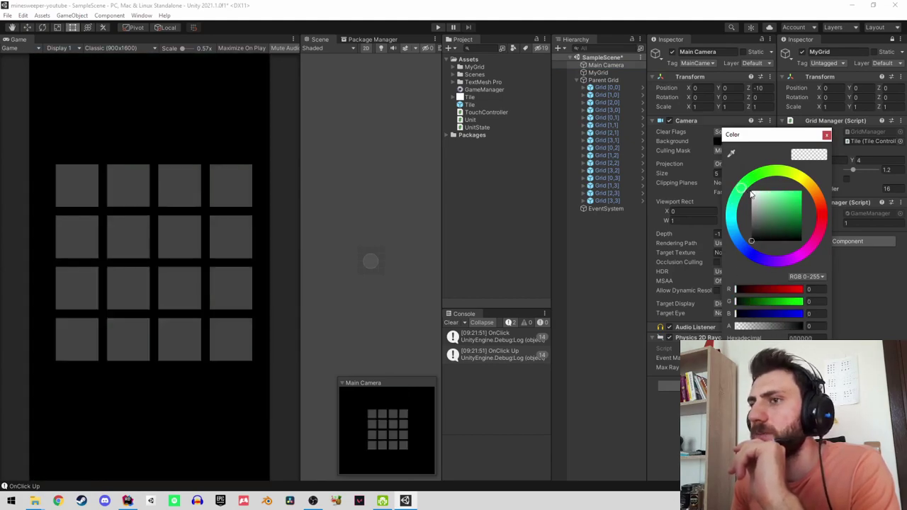
left_click(826, 135)
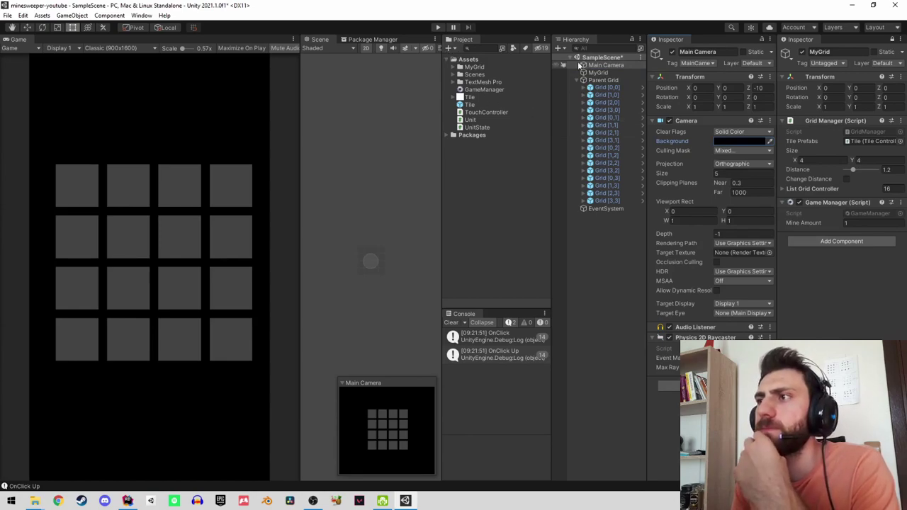
Enter Play mode and reveal the left-column and second-column tiles in the Game view.
left_click(438, 27)
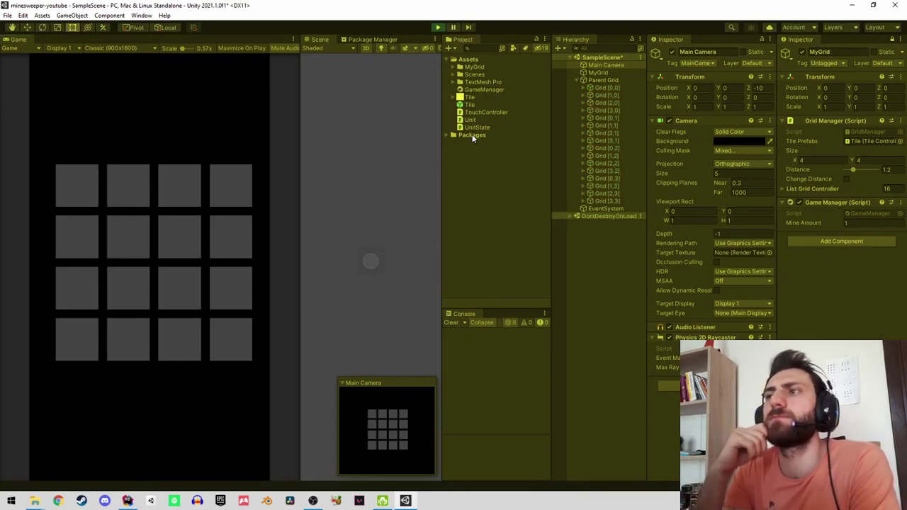
left_click(80, 198)
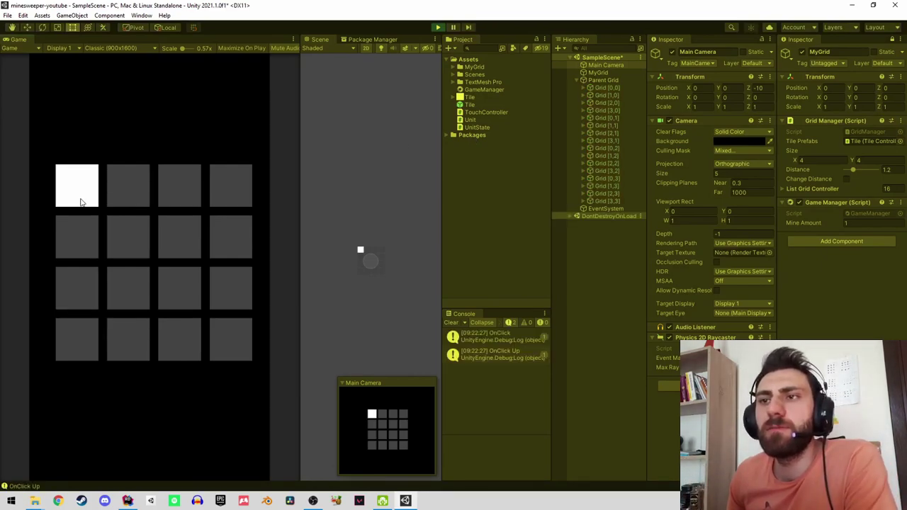
left_click(81, 238)
left_click(80, 284)
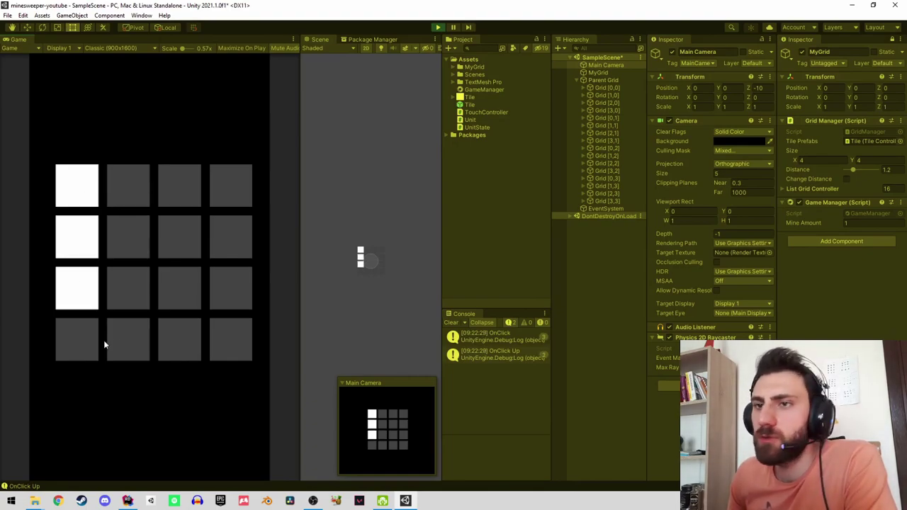
left_click(122, 339)
left_click(129, 302)
left_click(131, 237)
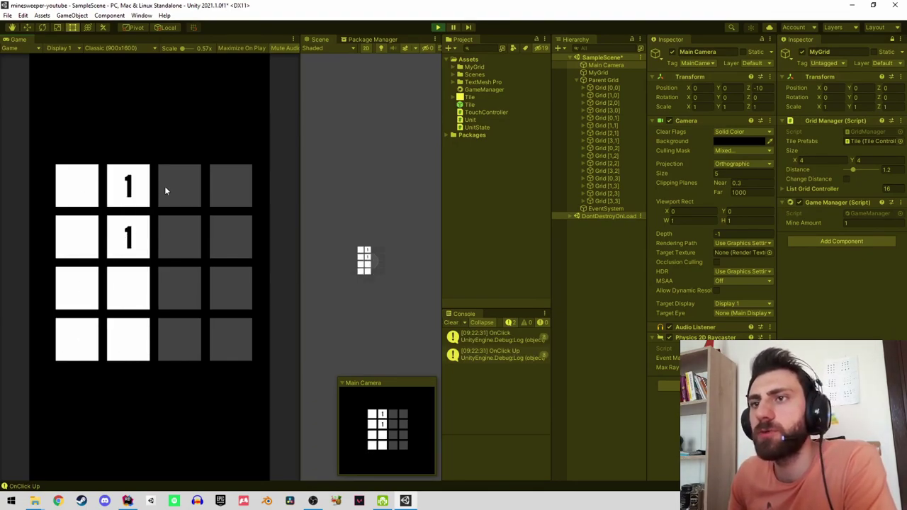
Reveal the third- and right-column tiles, then the last top-row tile, exposing the red mine.
left_click(163, 294)
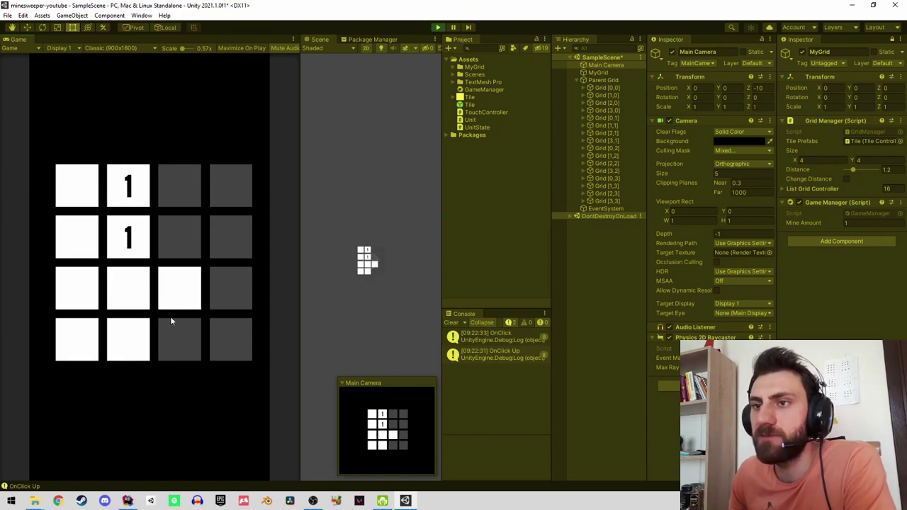
left_click(174, 339)
left_click(229, 255)
left_click(230, 296)
left_click(231, 338)
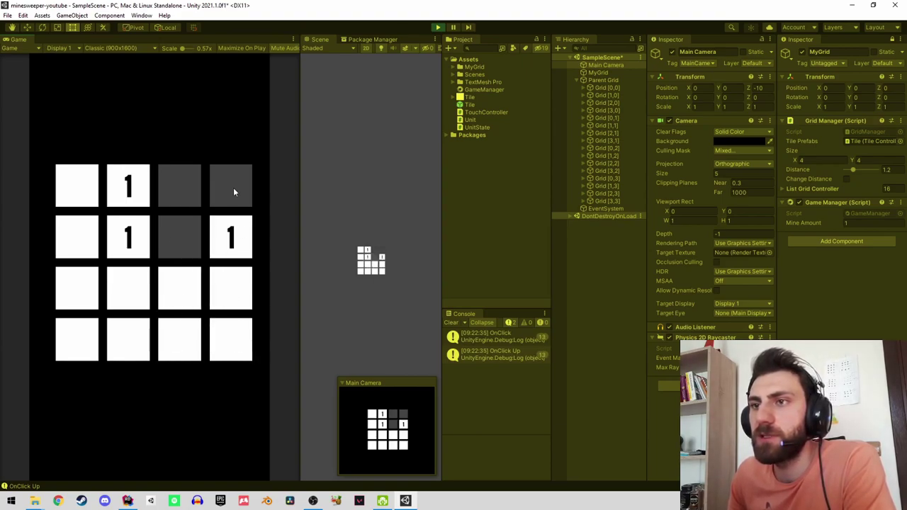
left_click(183, 184)
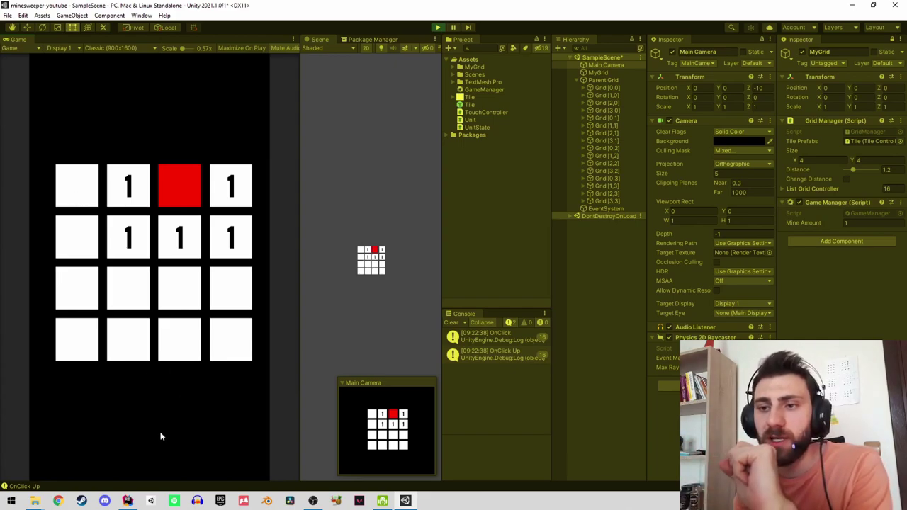
In Chrome, search Google for 'mayın tarlası'.
left_click(58, 501)
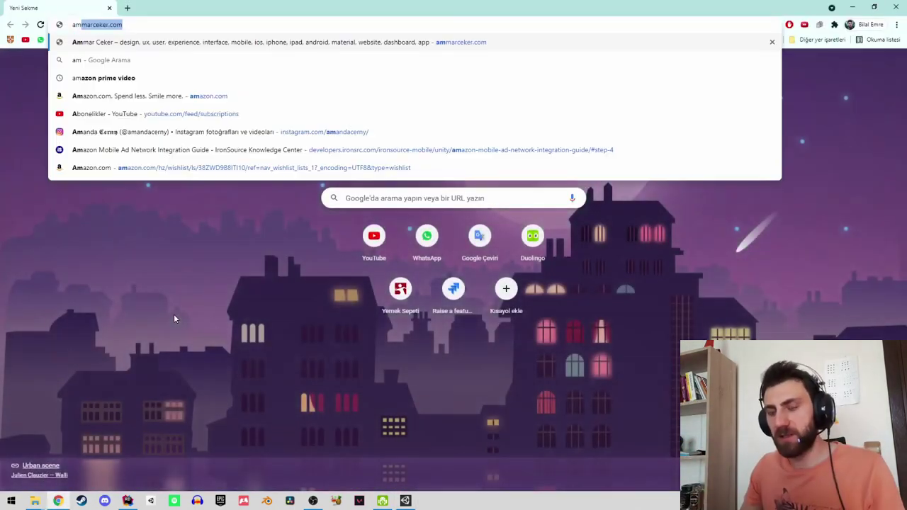
type("mayın")
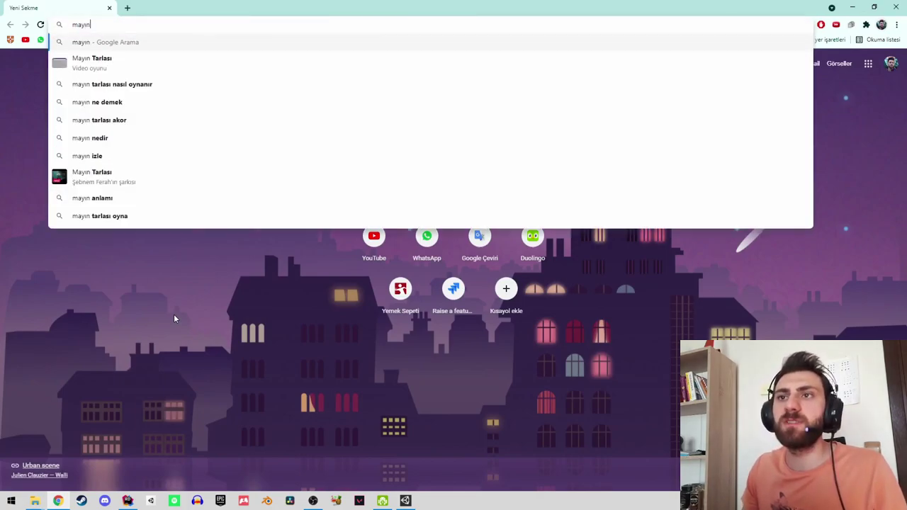
key("Down")
key("Return")
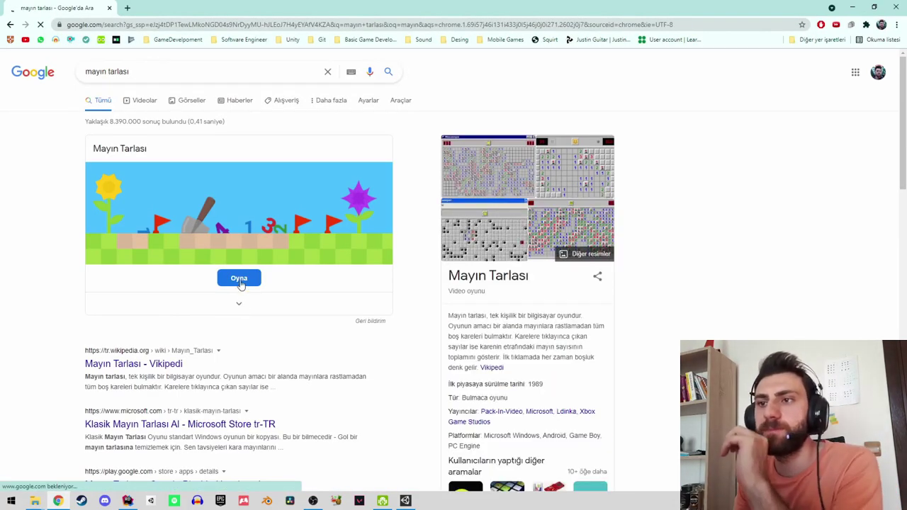
Start Google Minesweeper, open a large empty area, then dismiss the overlay and resume the game.
left_click(238, 278)
left_click(419, 285)
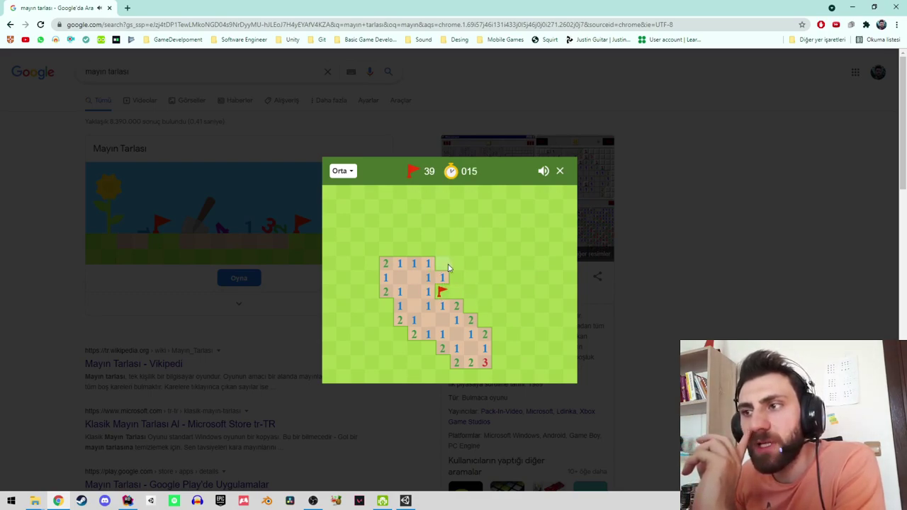
left_click(457, 269)
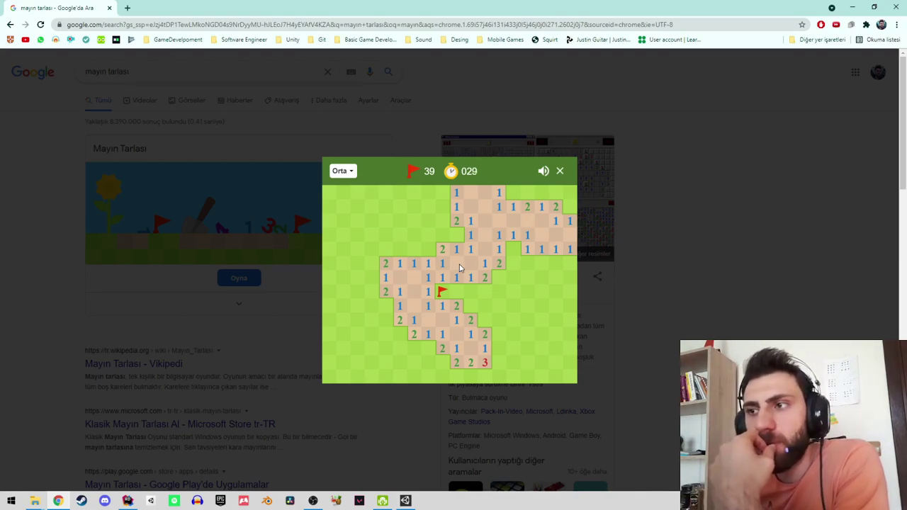
left_click(318, 182)
left_click(236, 282)
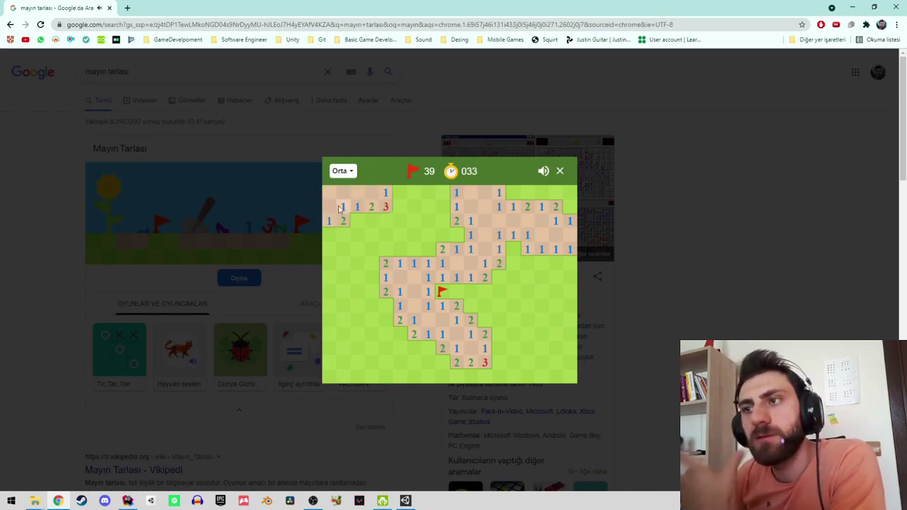
Reveal cells on the left, bottom-right and lower-left, flagging two suspected mines near the bottom.
left_click(331, 379)
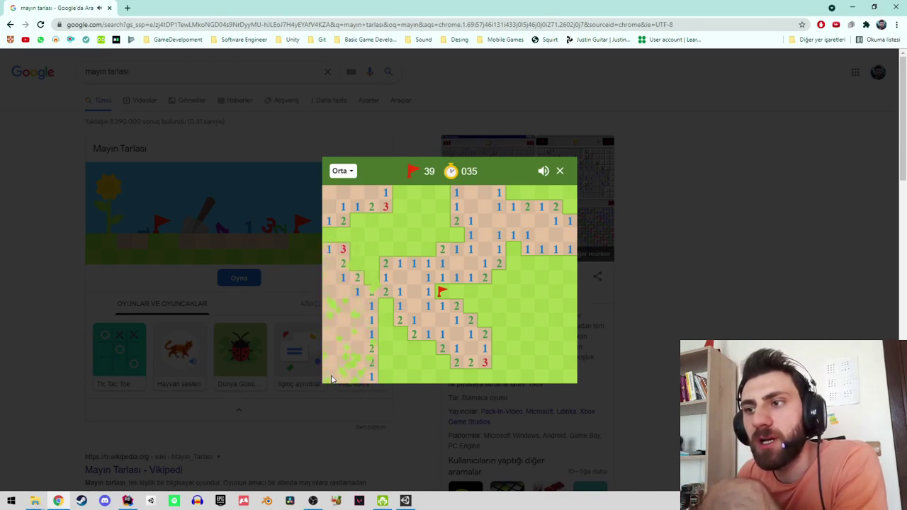
left_click(569, 379)
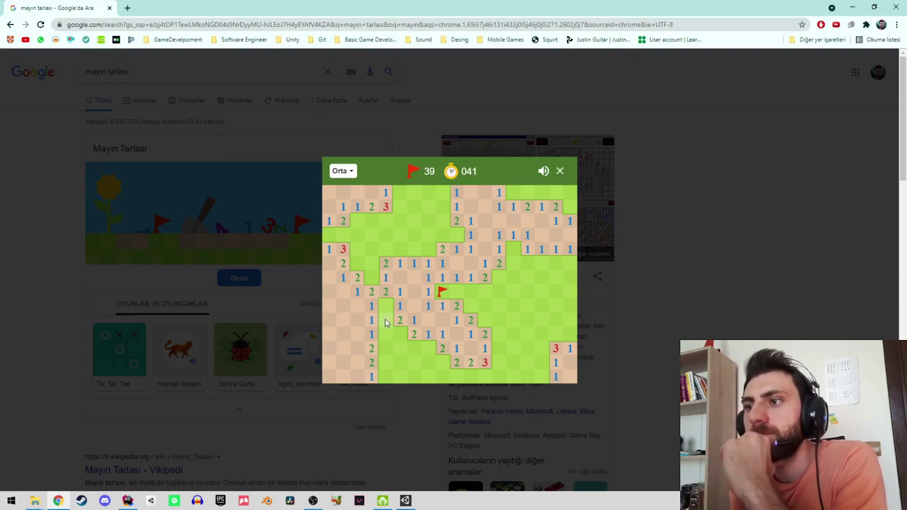
left_click(386, 321)
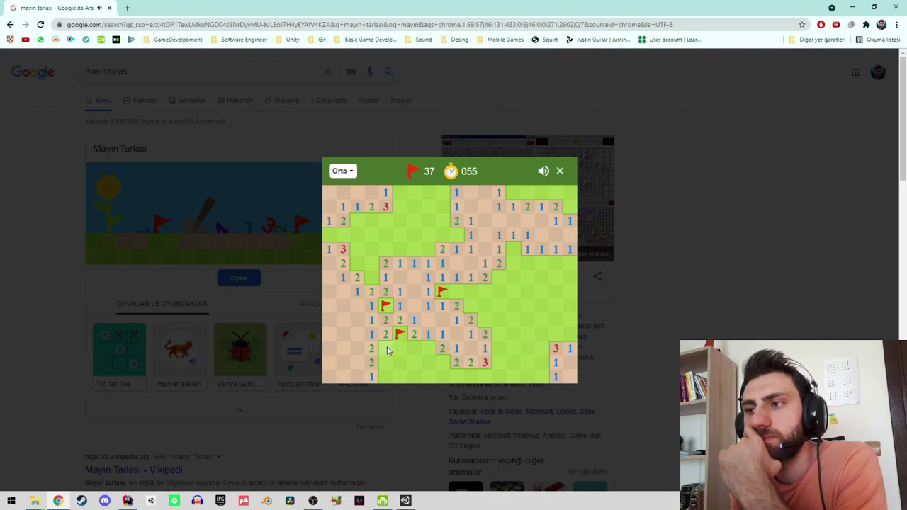
right_click(387, 350)
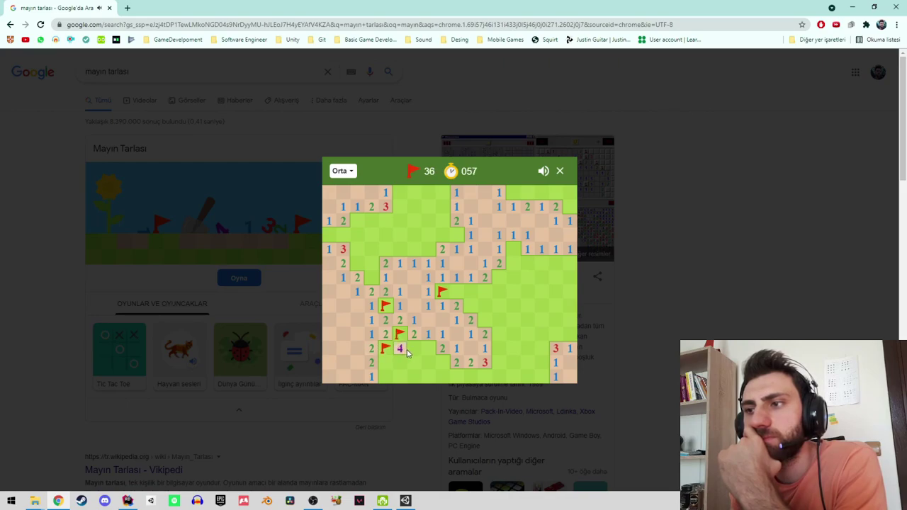
left_click(409, 351)
right_click(428, 349)
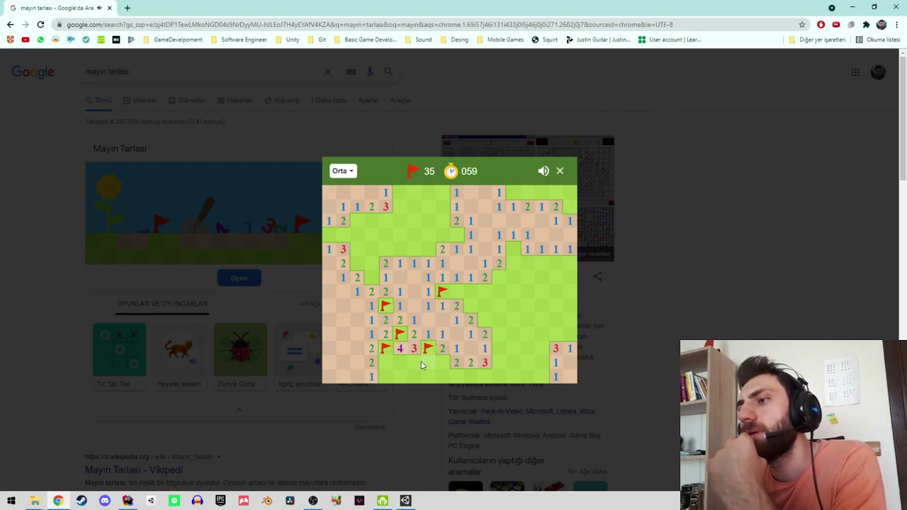
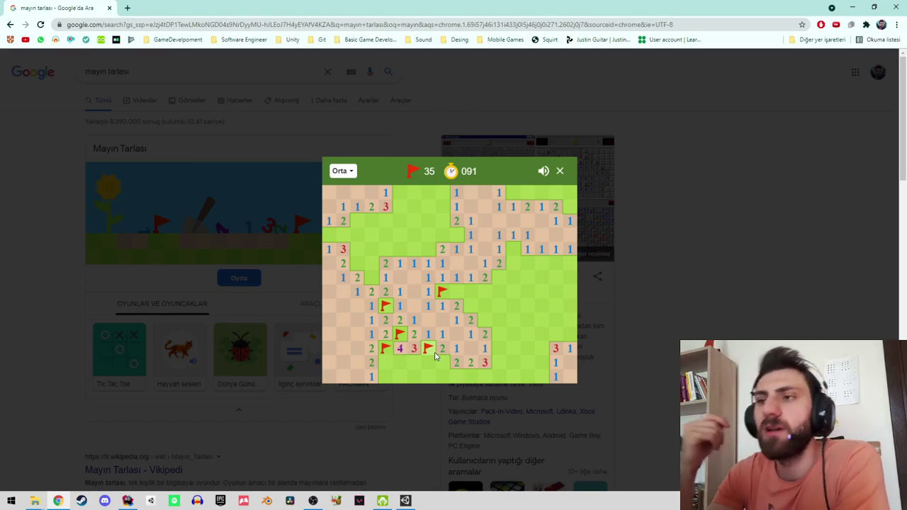
Minimize Chrome, stop the running game, clear the Console and bring up TouchController.cs.
left_click(852, 7)
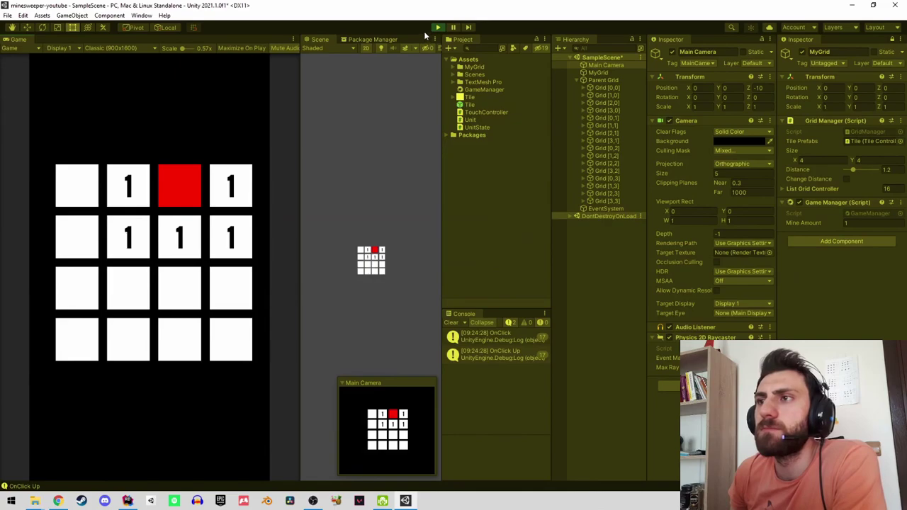
left_click(437, 26)
left_click(452, 322)
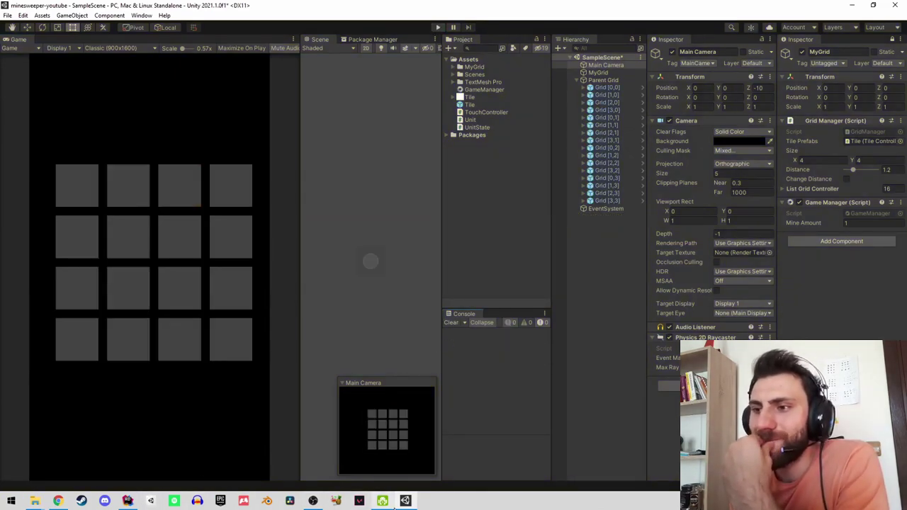
left_click(405, 501)
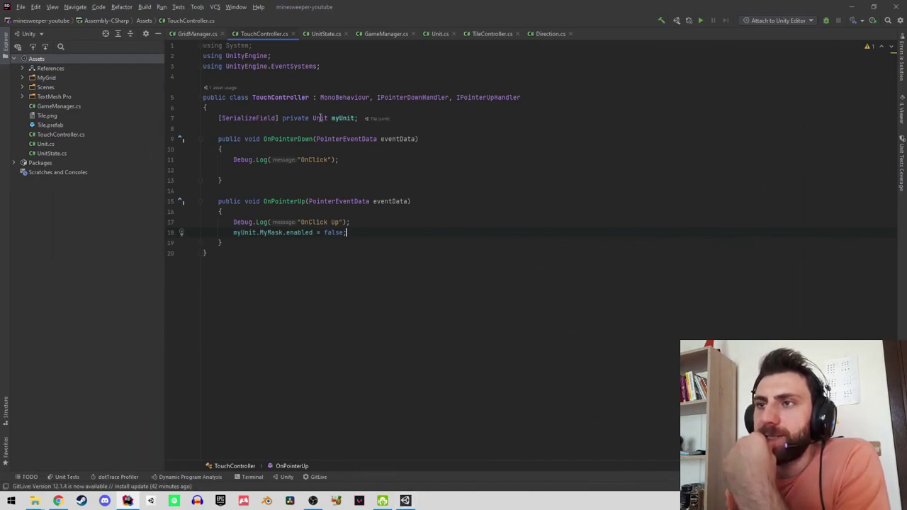
Add a blank line after OnPointerDown's OnClick log and cut myUnit.MyMask.enabled = false from OnPointerUp.
left_click(313, 139)
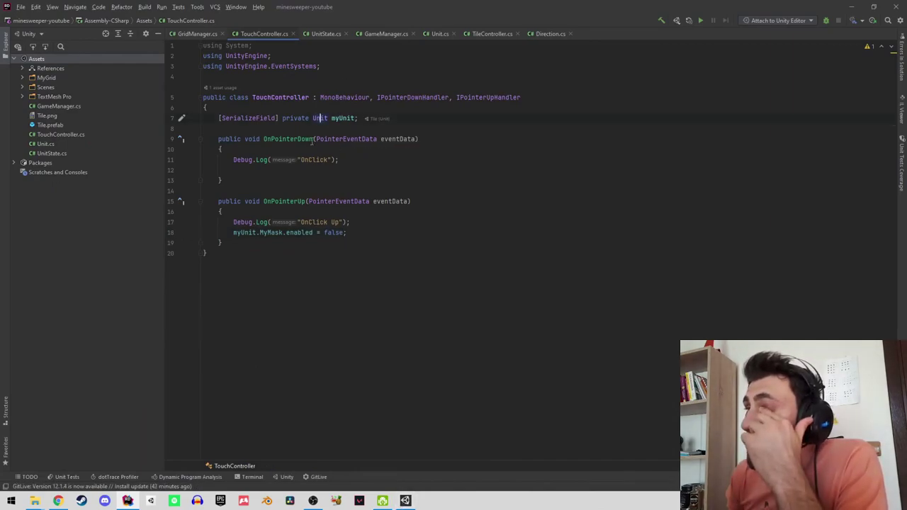
left_click(363, 239)
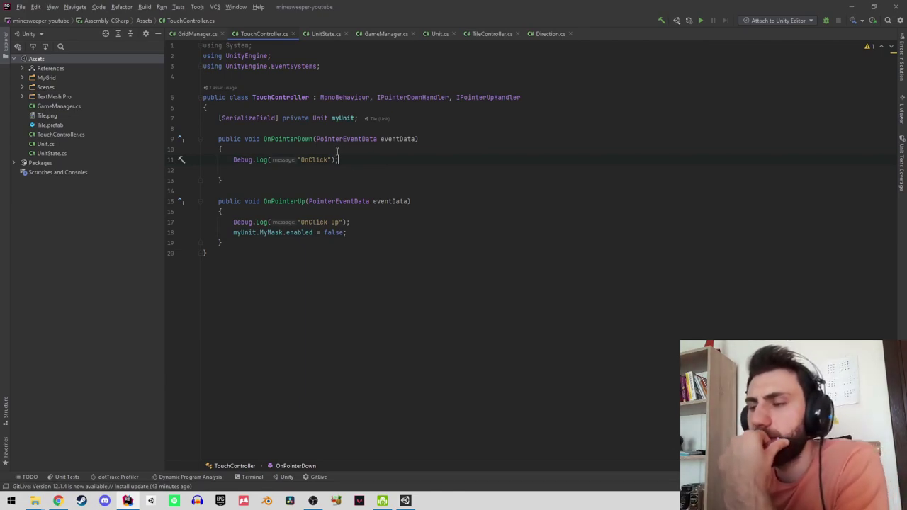
left_click(342, 117)
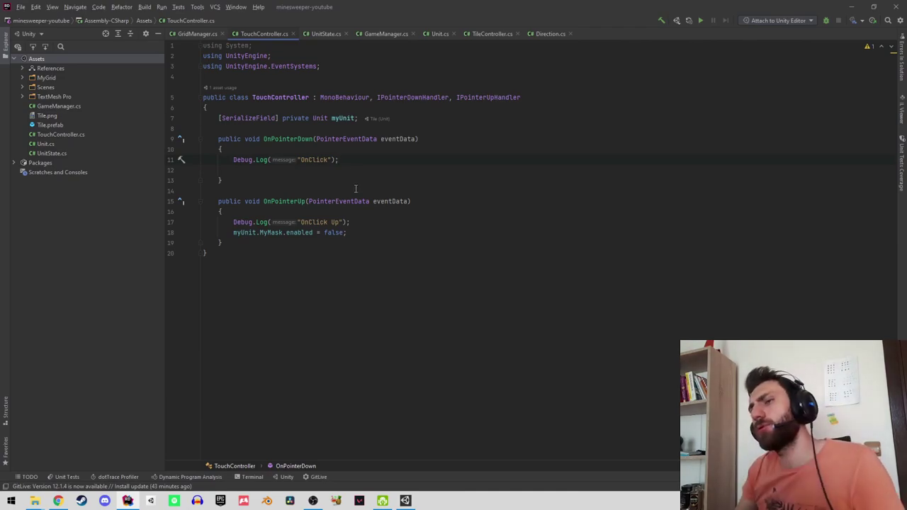
key("Return")
key("Return")
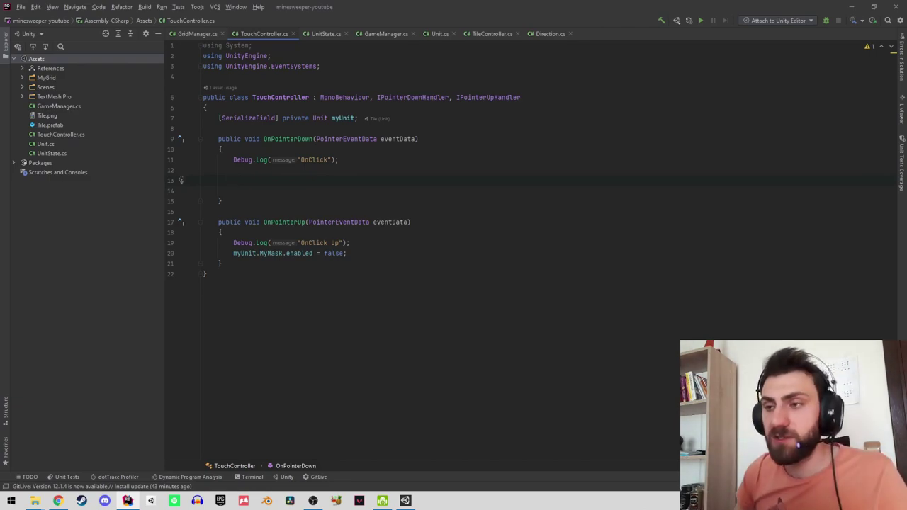
key("Down")
key("Down")
key("Down")
key("Down")
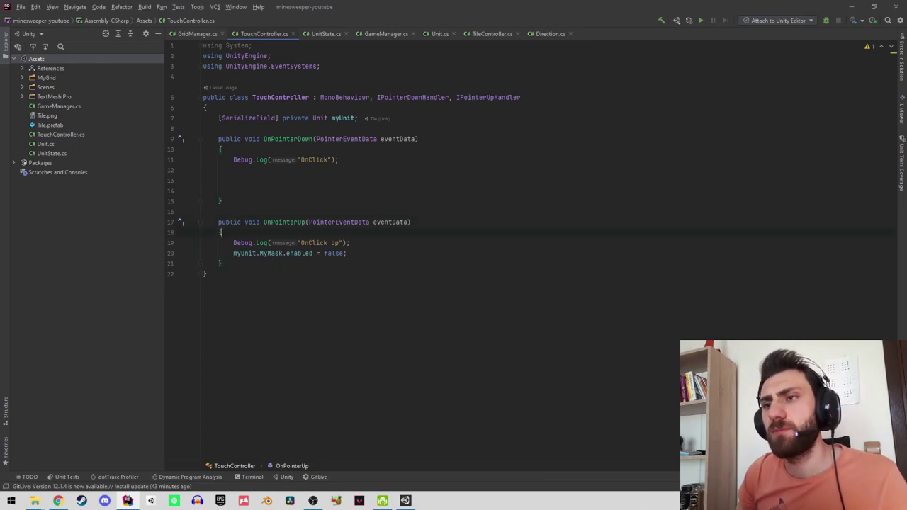
key("ctrl+z")
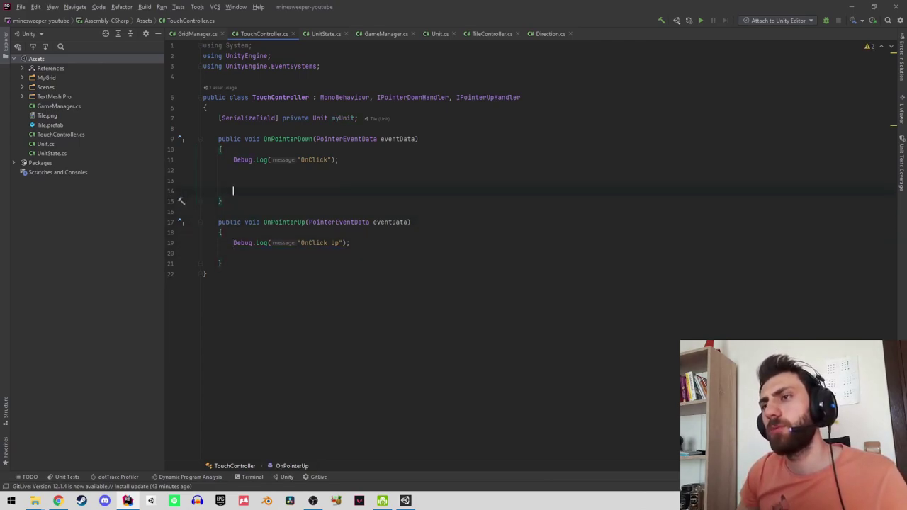
Paste the mask-disabling line into OnPointerDown, guarded by if(Input.GetMouseButtonDown(0)).
type("myUnit.MyMask.enabled = false;")
key("Home")
key("Return")
key("Up")
type("if(")
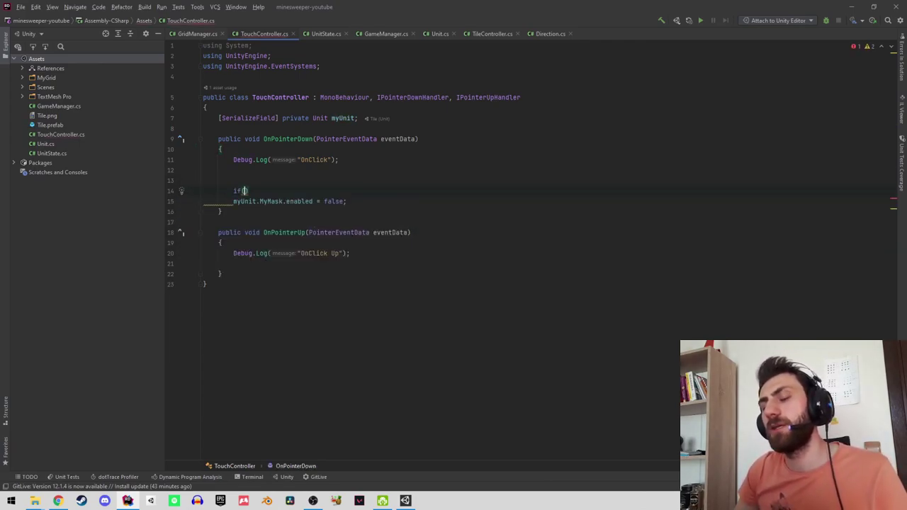
type("inpu")
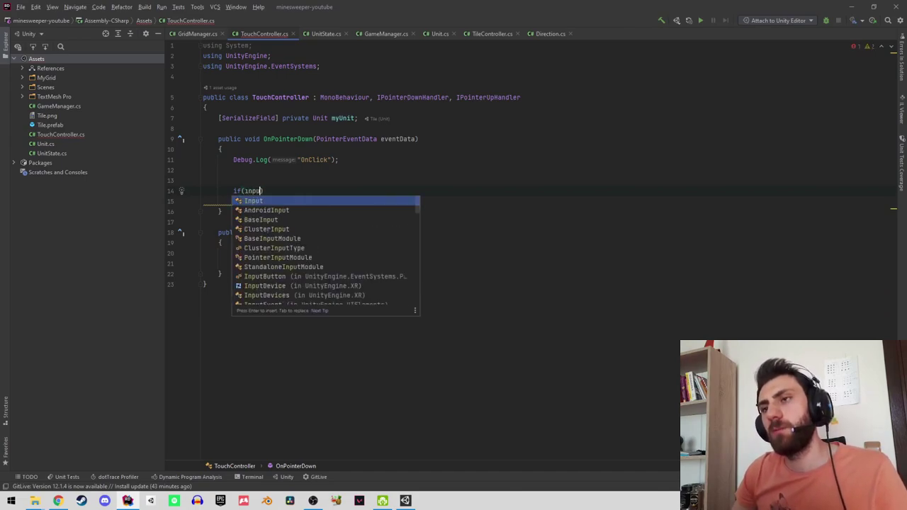
key("Return")
type(".get")
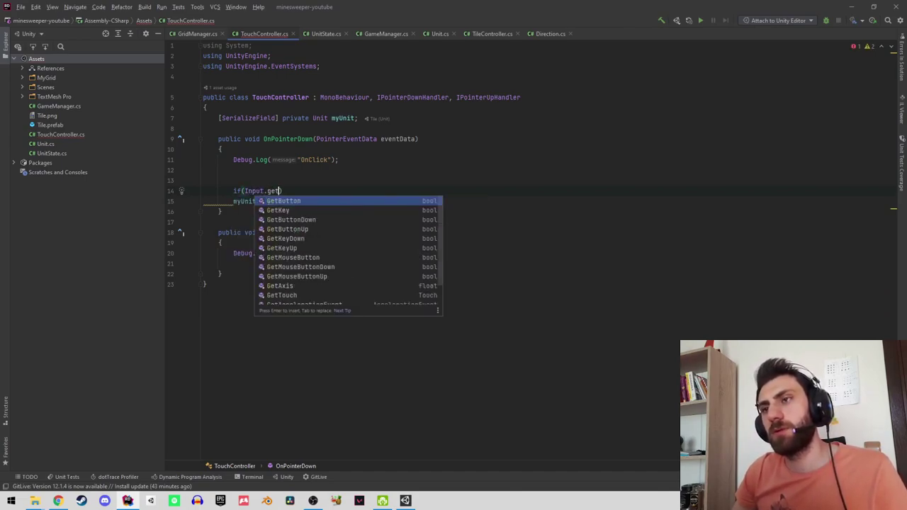
type("mo")
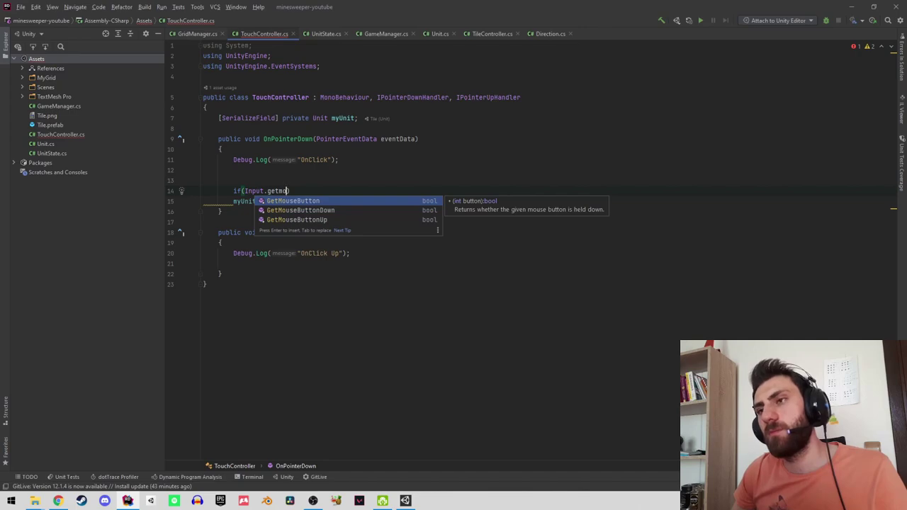
key("Down")
key("Return")
type("0")
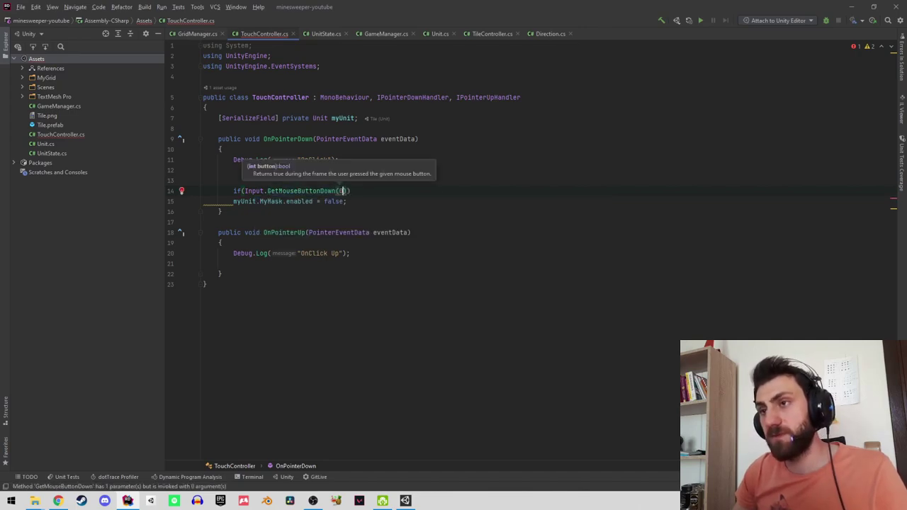
key("Down")
key("Home")
key("Tab")
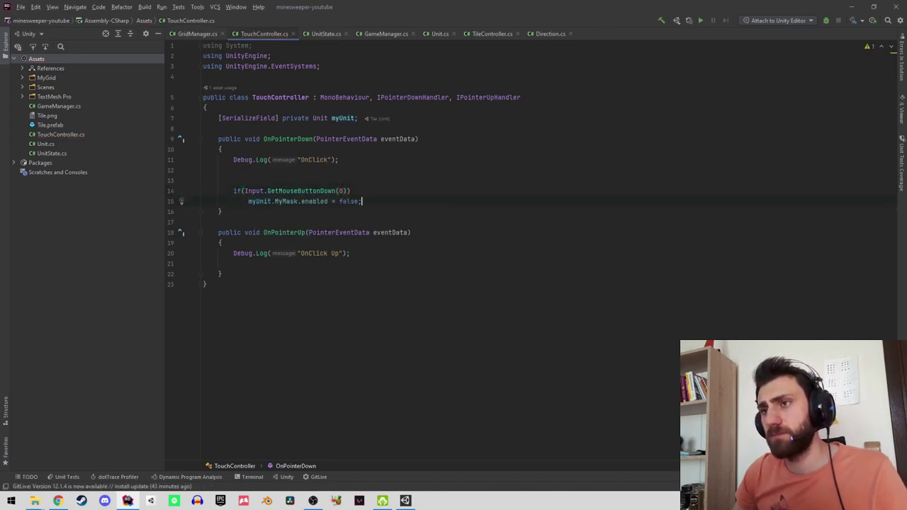
key("Return")
key("Escape")
key("Up")
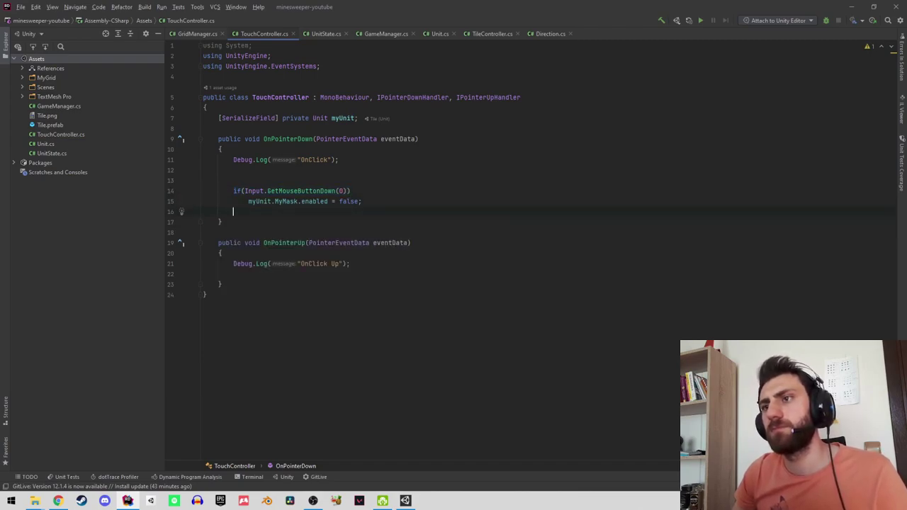
Add an else if(Input.GetMouseButtonDown(1)) branch below the left-click branch.
key("Return")
type("else if(")
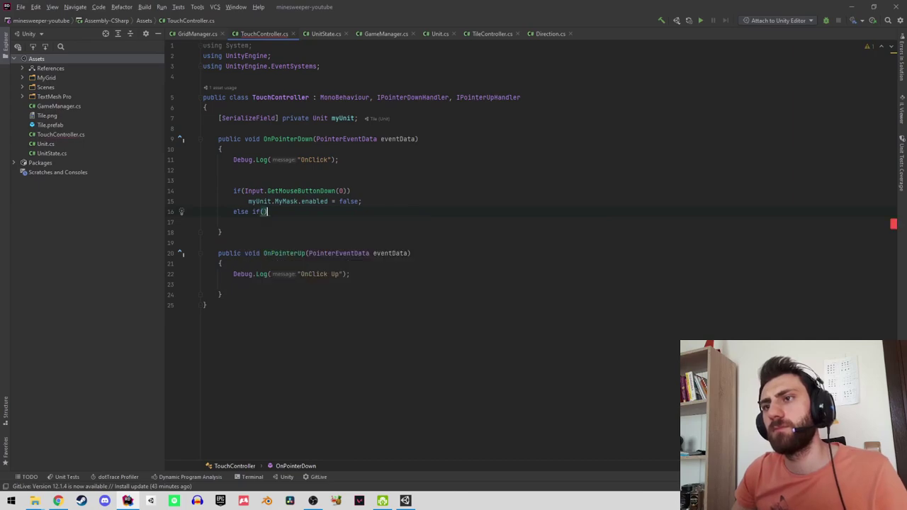
type("if(Input.GetMouseButtonDown(0))")
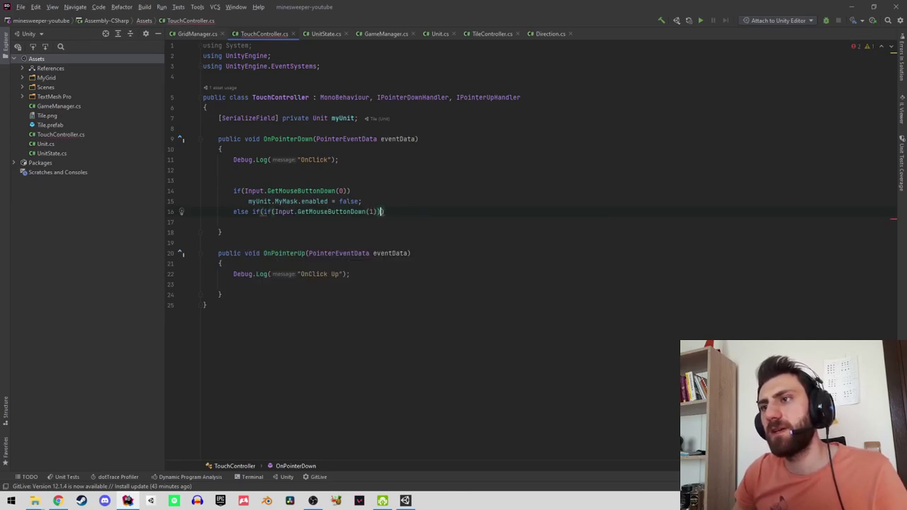
key("Return")
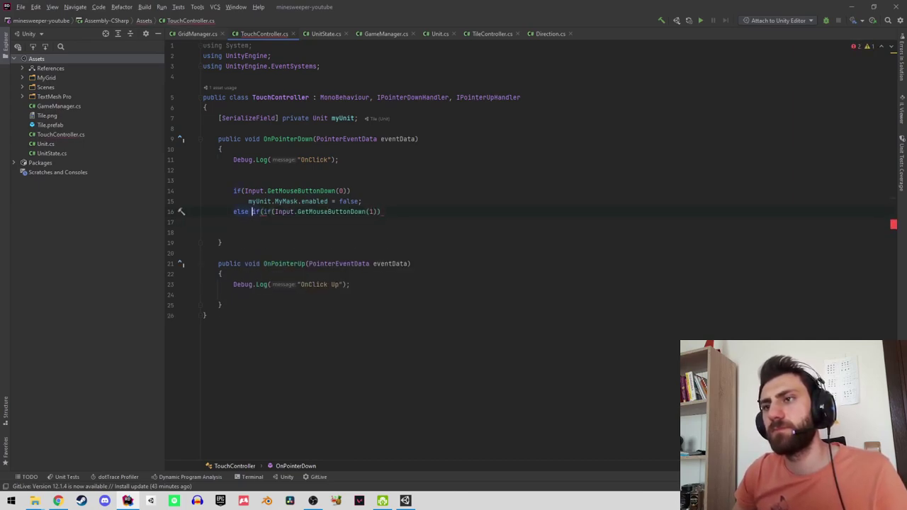
key("Delete")
key("Delete")
key("Delete")
key("End")
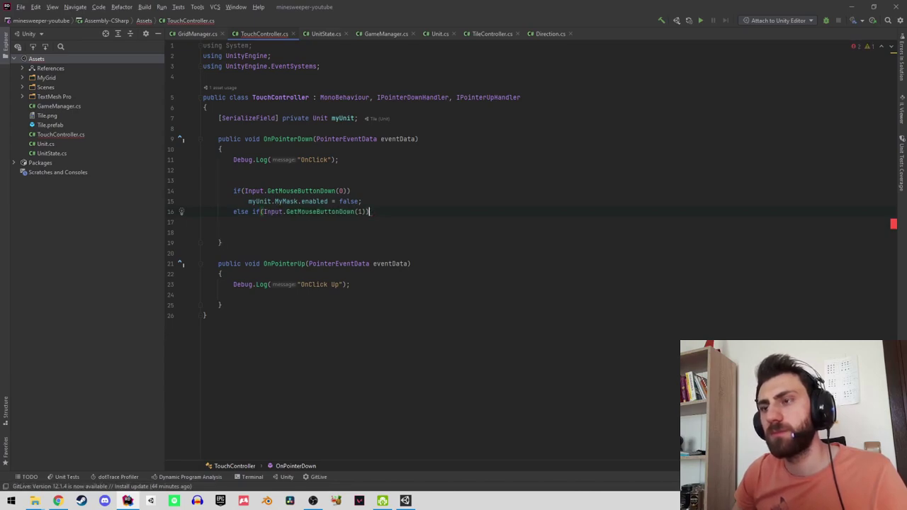
type("1))")
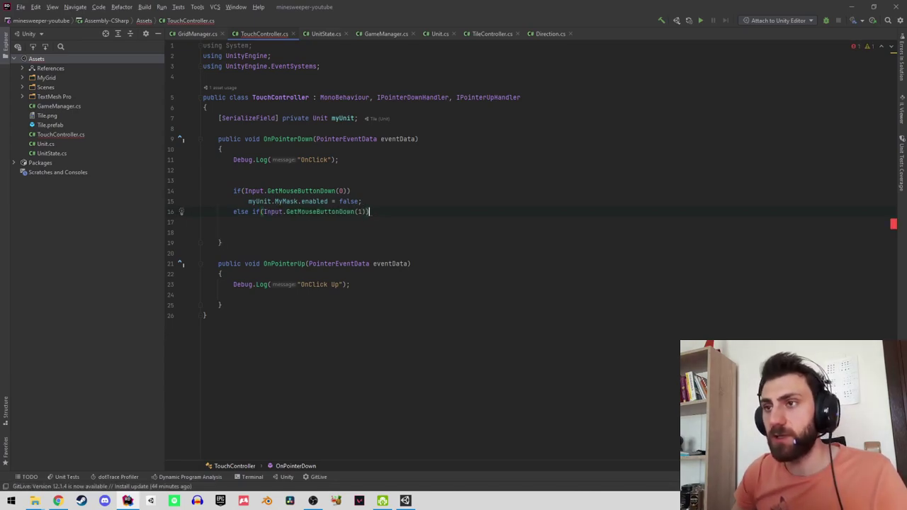
Make the right-click branch call Debug.Log("Flag").
key("Return")
type("deb")
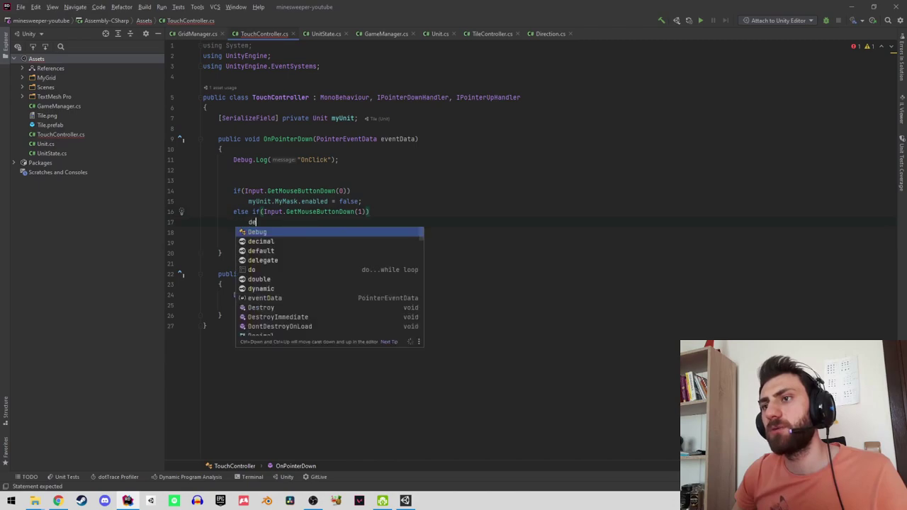
key("Return")
type(".l")
key("Return")
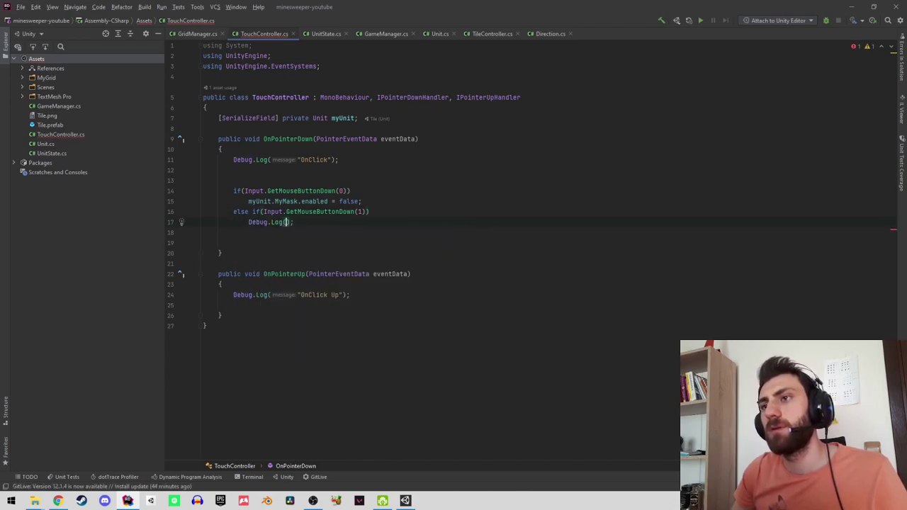
key("Escape")
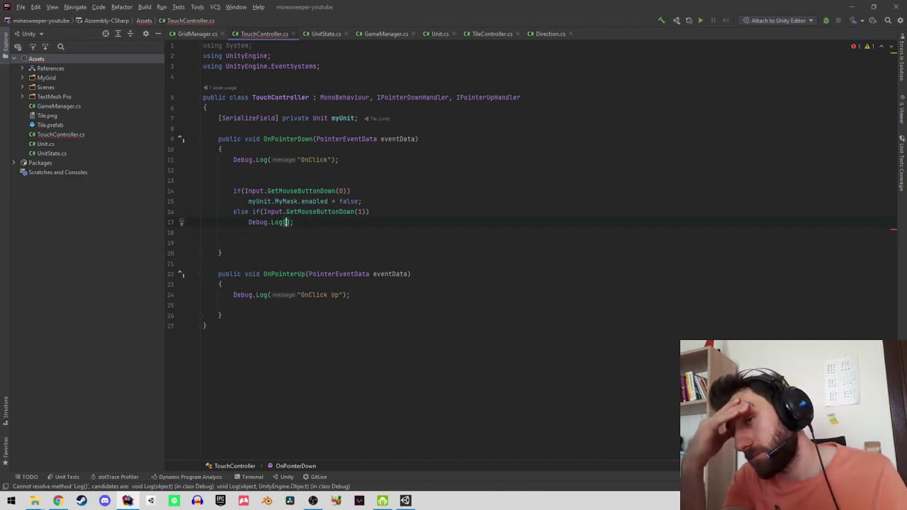
type("\"")
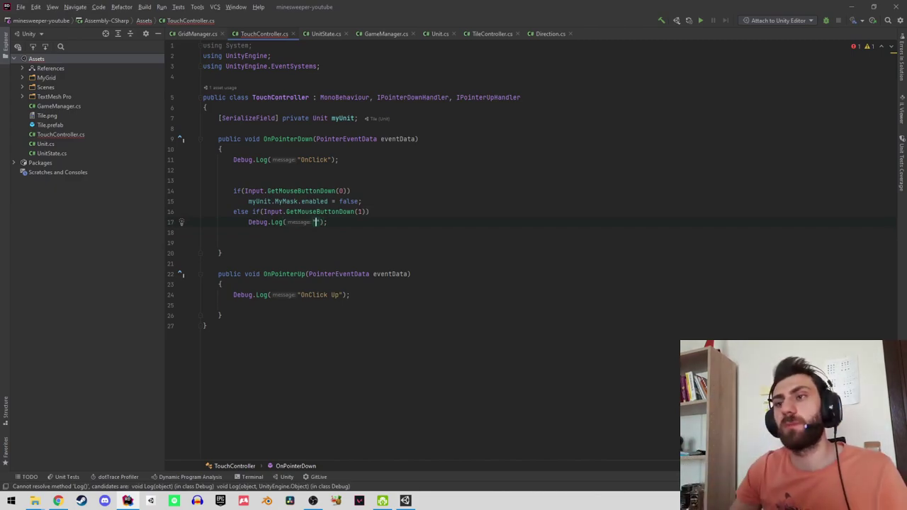
type("O")
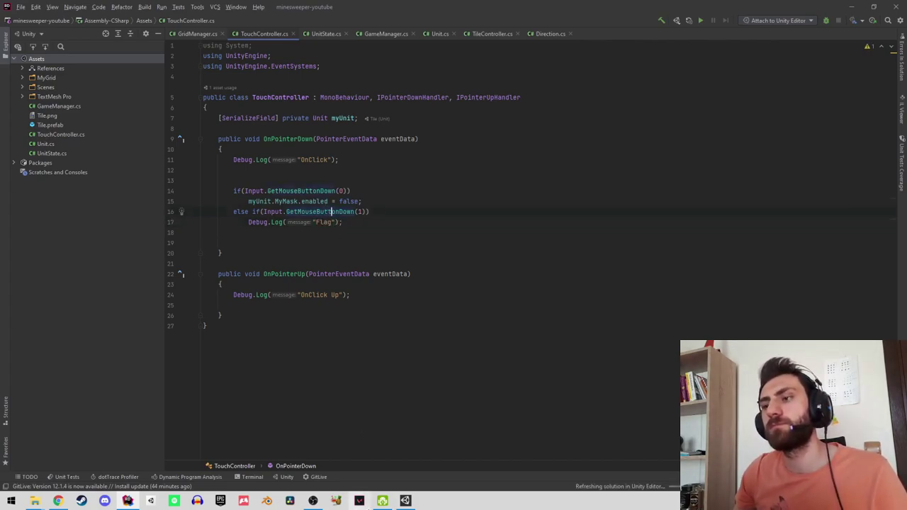
left_click(405, 502)
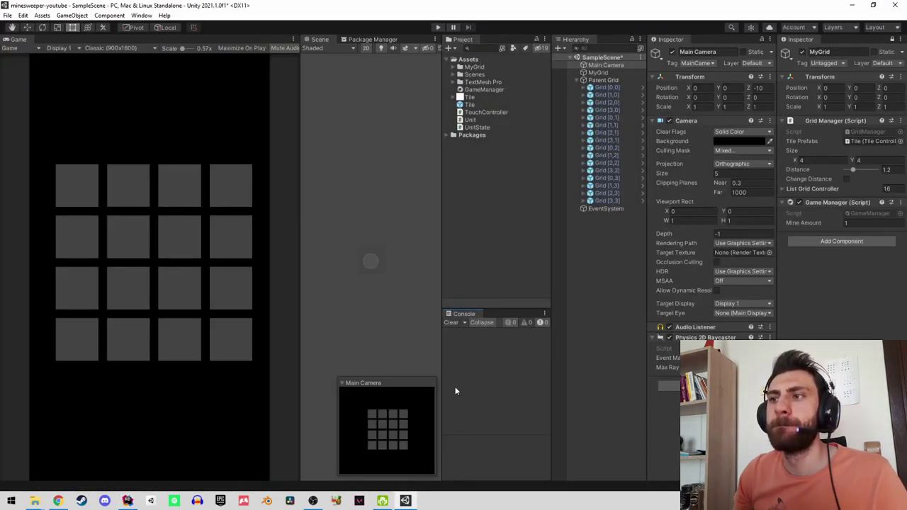
Play the game, reveal the top-right tile, right-click a tile to log Flag, then stop.
left_click(439, 27)
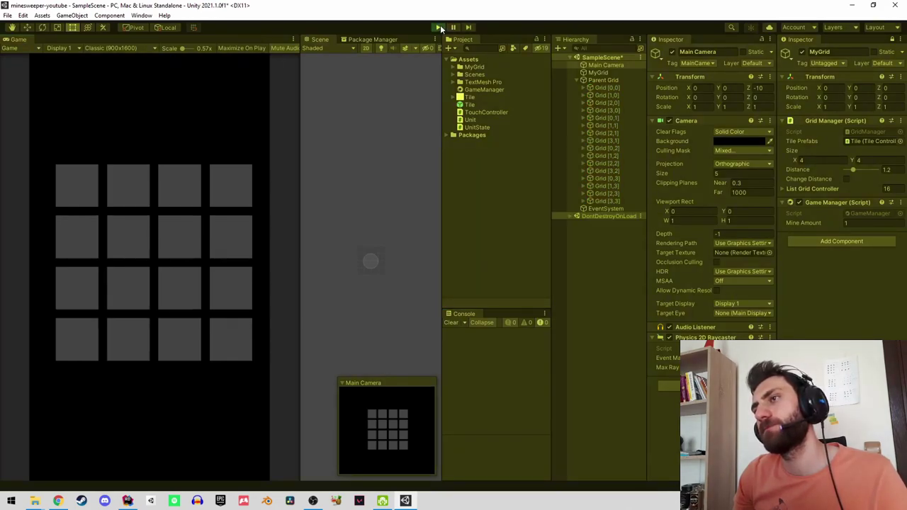
left_click(240, 197)
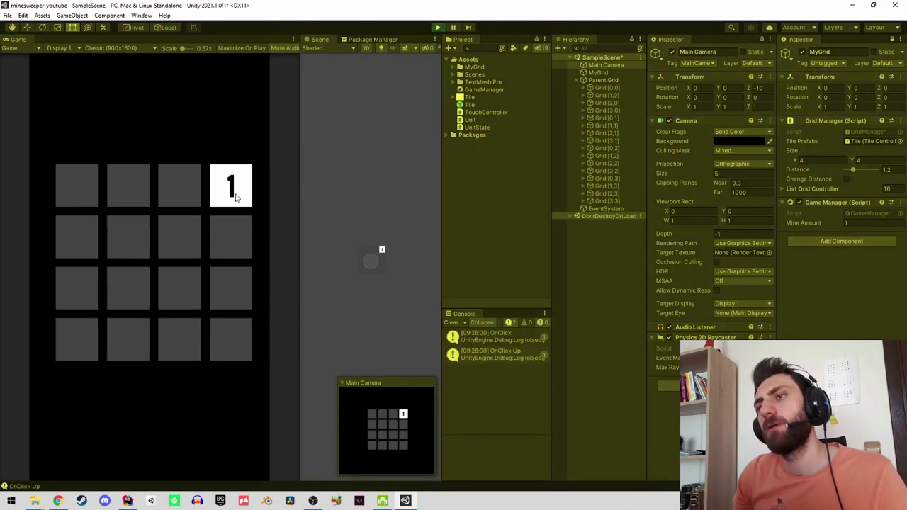
right_click(182, 195)
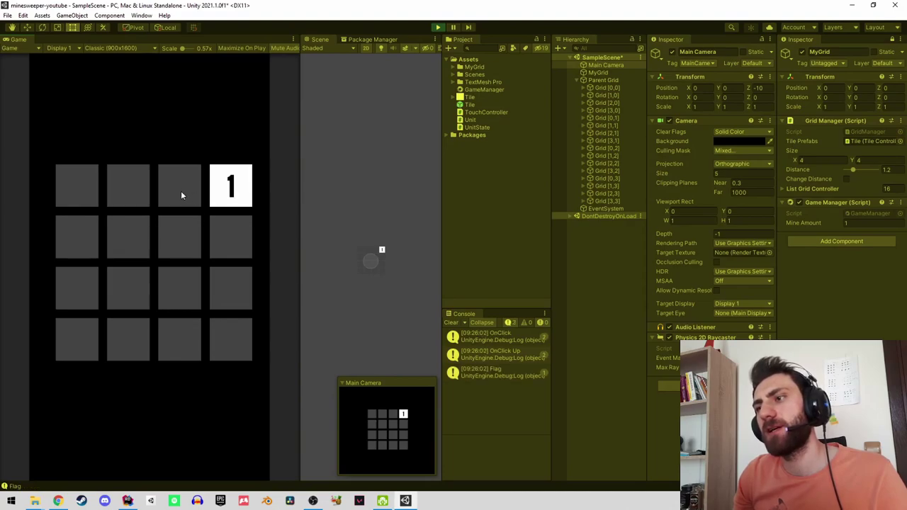
left_click(437, 27)
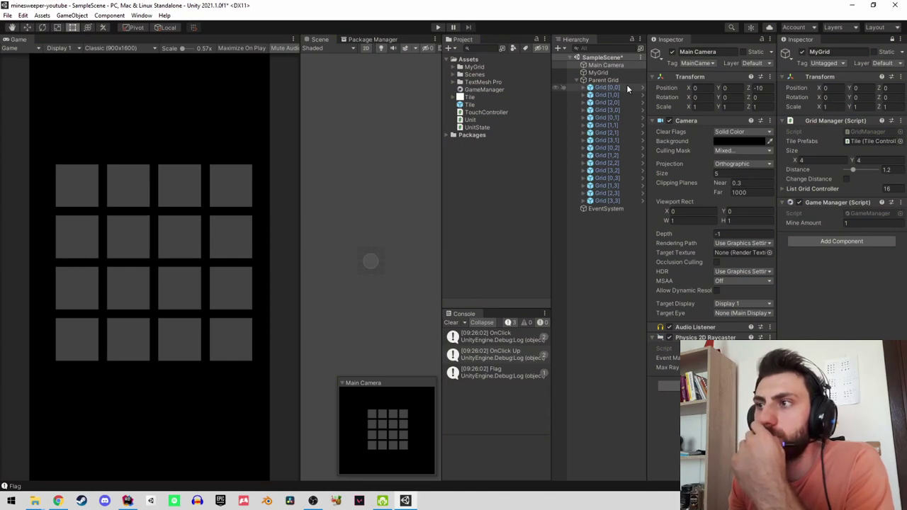
Open the Tile prefab and duplicate its Mask child as a new child named Flag.
left_click(495, 106)
double_click(495, 106)
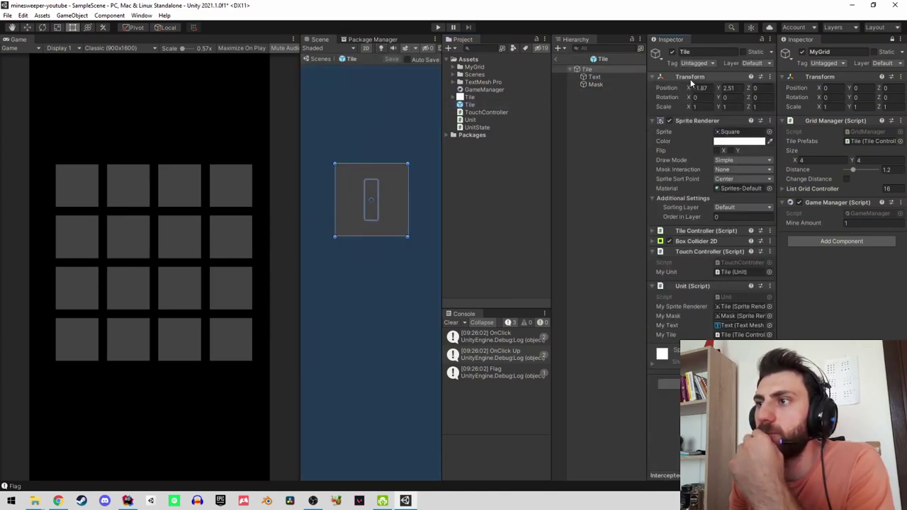
left_click(594, 85)
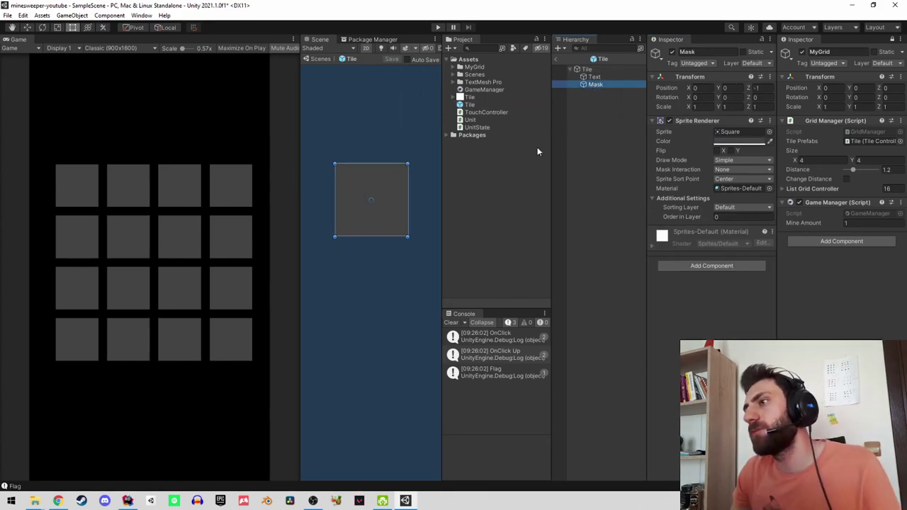
key("ctrl+d")
type("Fla")
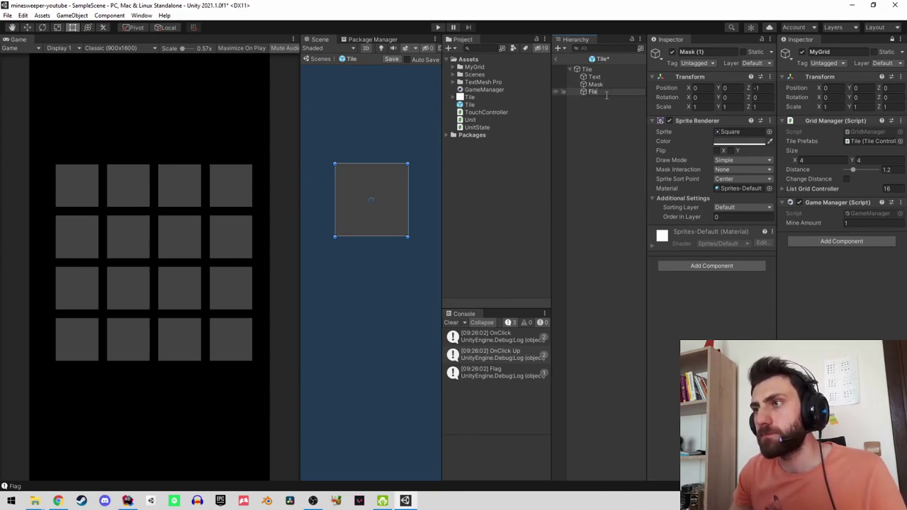
type("g")
key("Return")
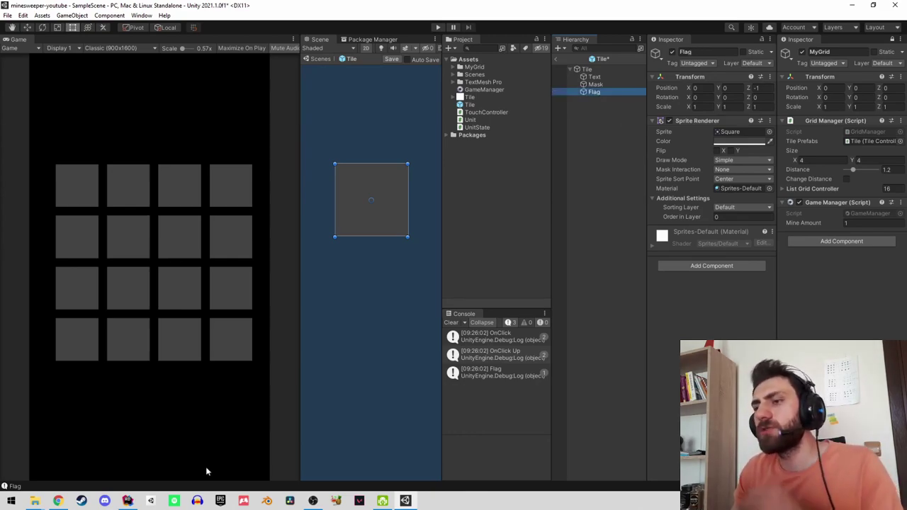
left_click(58, 500)
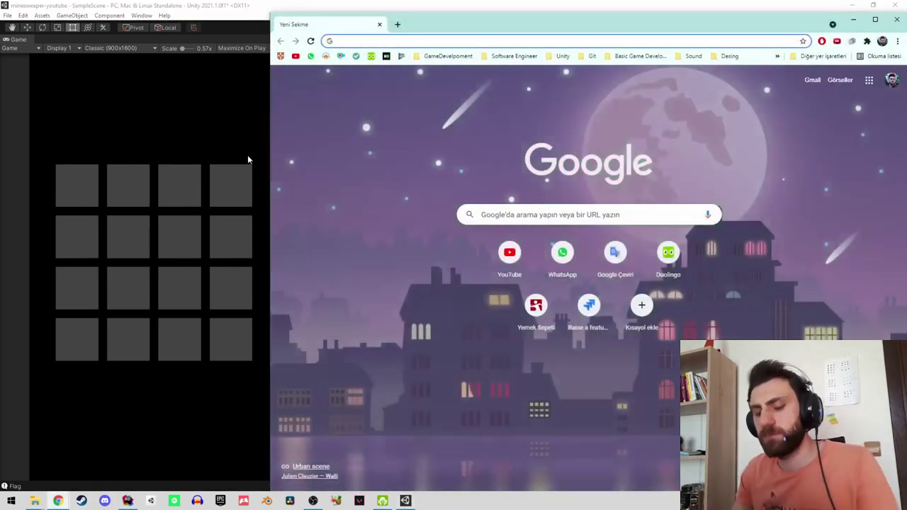
On flaticon.com, search for 'flag' and open the Finish flag icon.
type("flat")
key("Return")
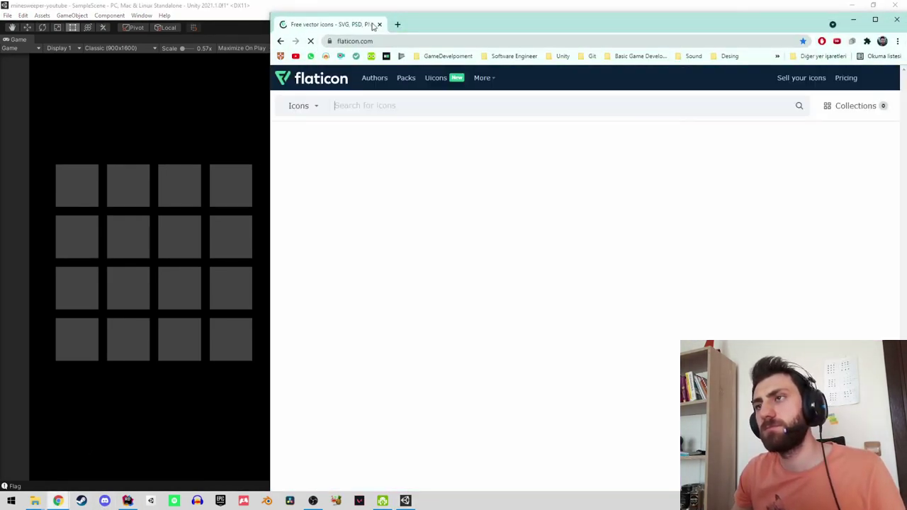
left_click(875, 19)
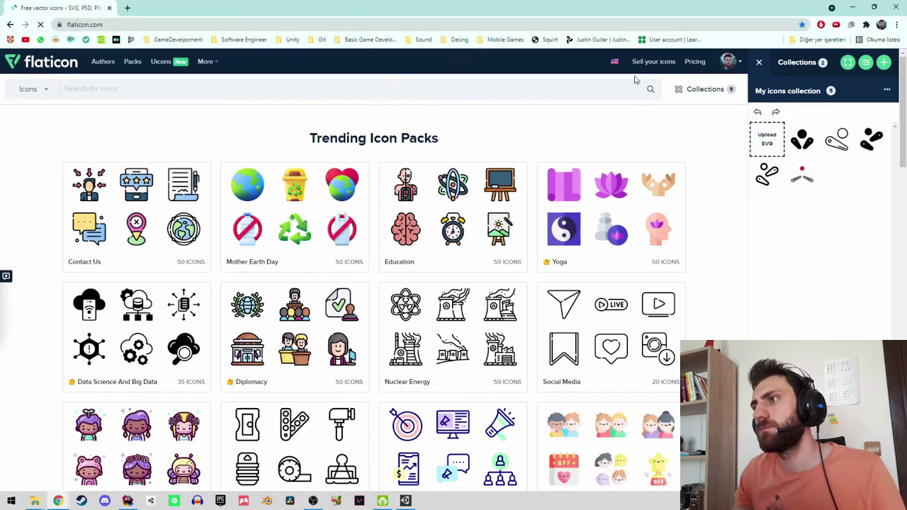
type("flag")
key("Return")
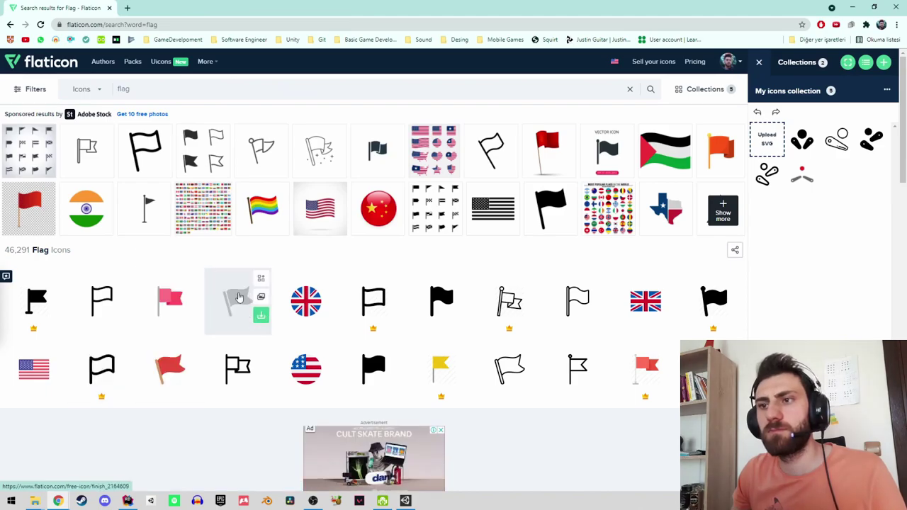
scroll(231, 296, "down", 2)
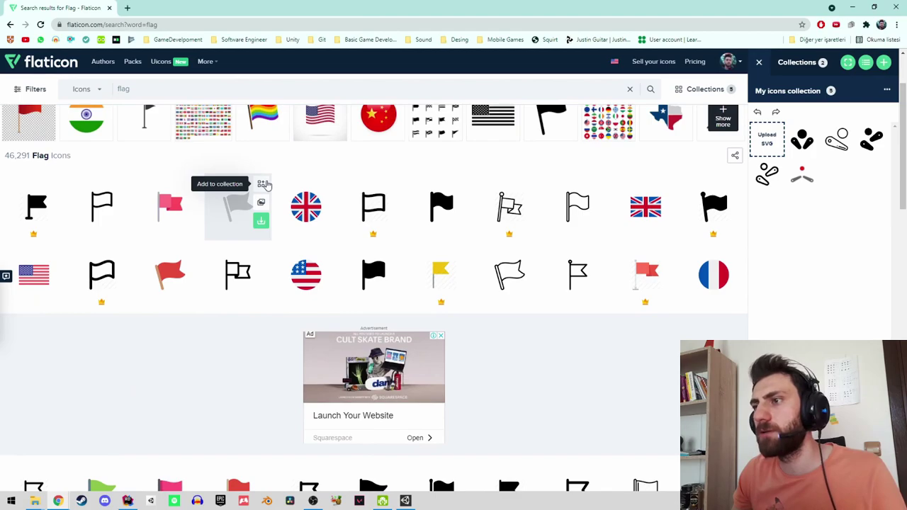
left_click(230, 210)
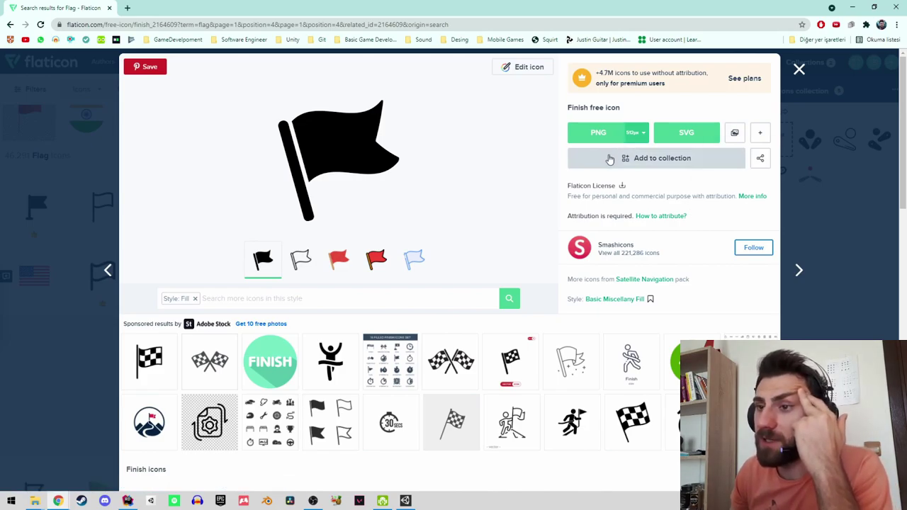
Recolour the Finish flag icon white and download it as a PNG.
left_click(538, 77)
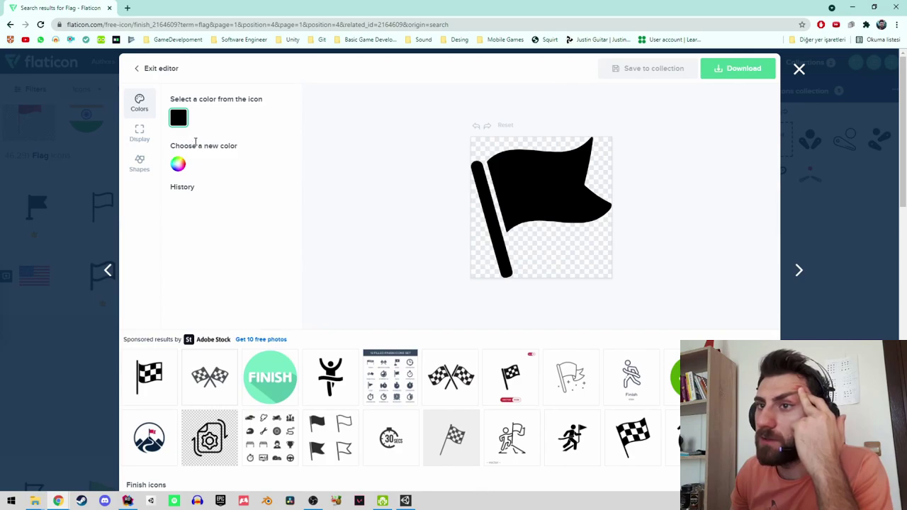
left_click(178, 163)
left_click_drag(222, 207, 174, 180)
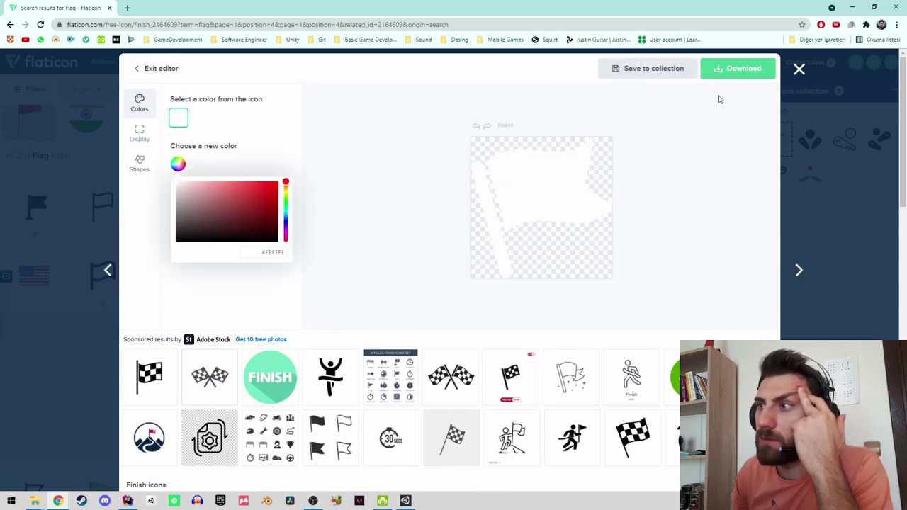
left_click(737, 68)
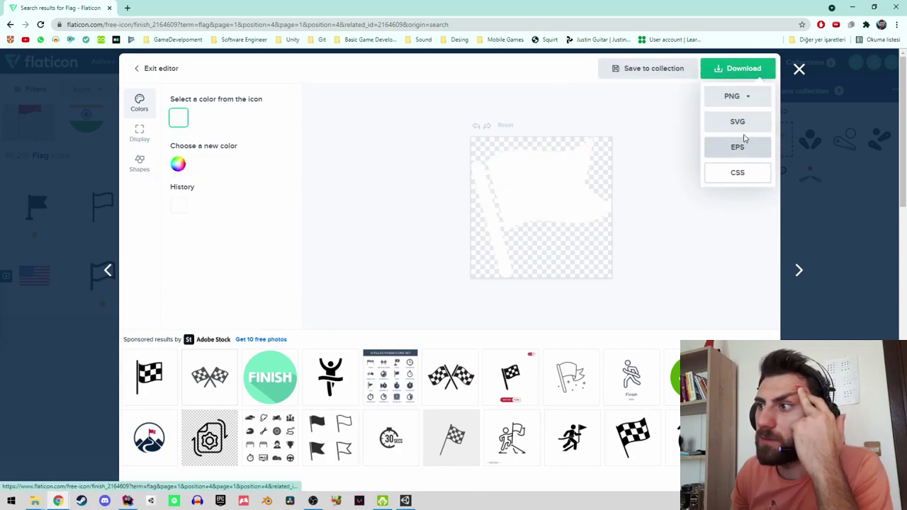
left_click(741, 96)
left_click(744, 173)
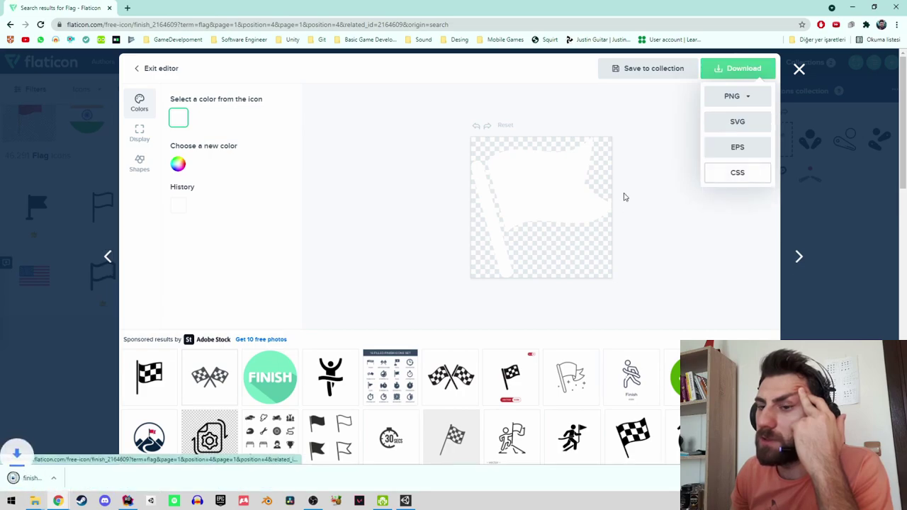
Import finish.png into the Unity project assets and close the browser.
mouse_move(540, 16)
left_mouse_down()
mouse_move(358, 12)
mouse_move(483, 91)
left_mouse_up()
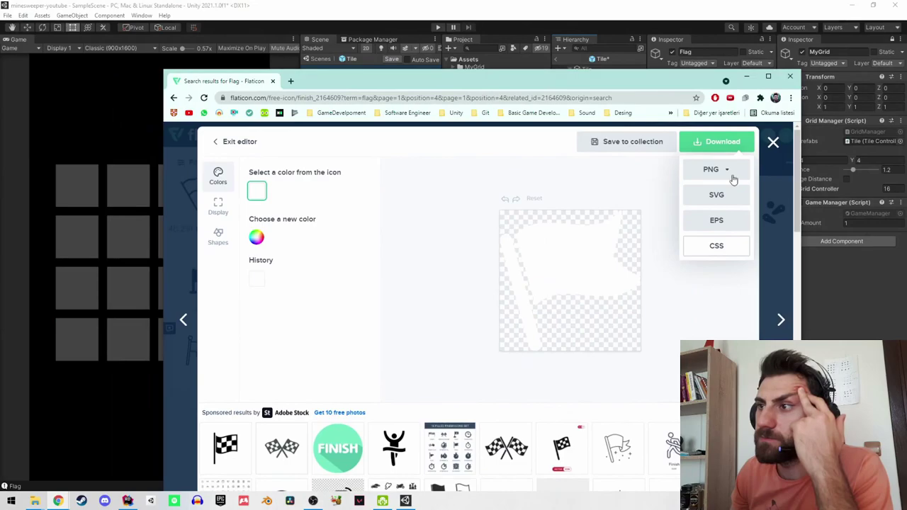
left_click_drag(801, 224, 571, 224)
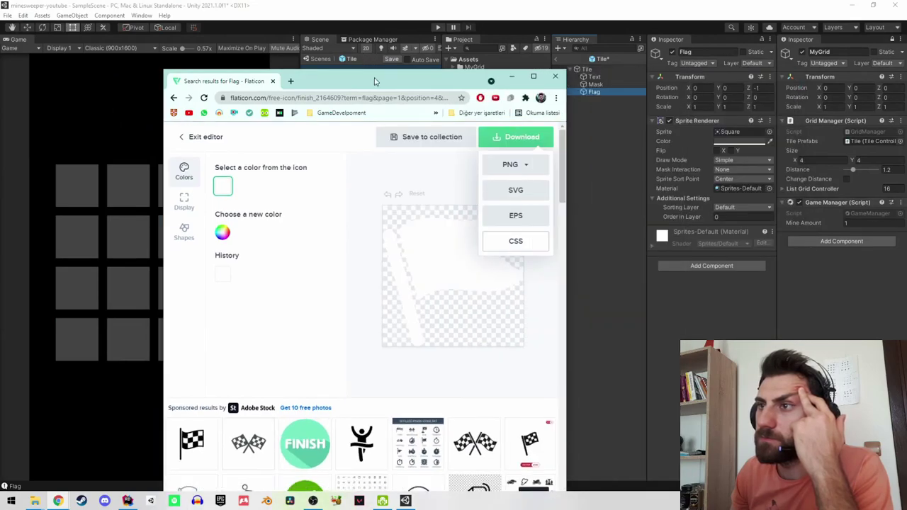
left_click_drag(369, 81, 250, 24)
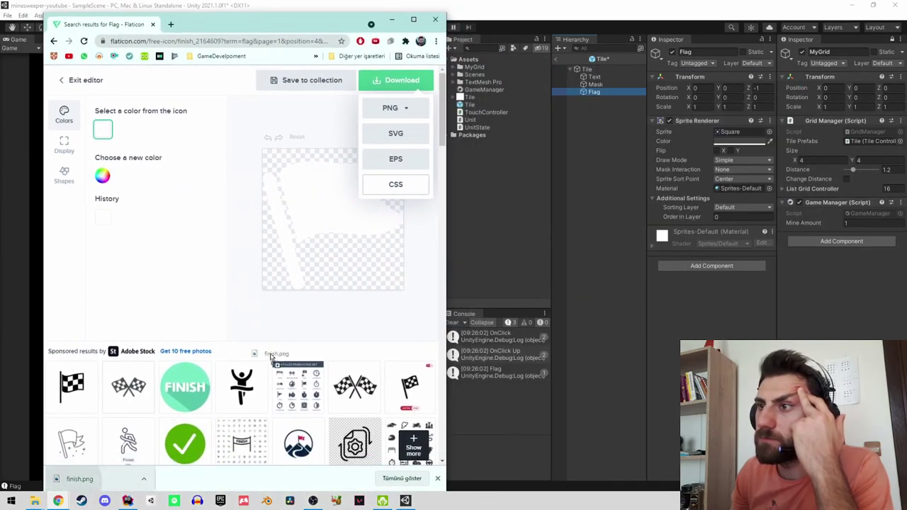
left_click_drag(79, 479, 502, 172)
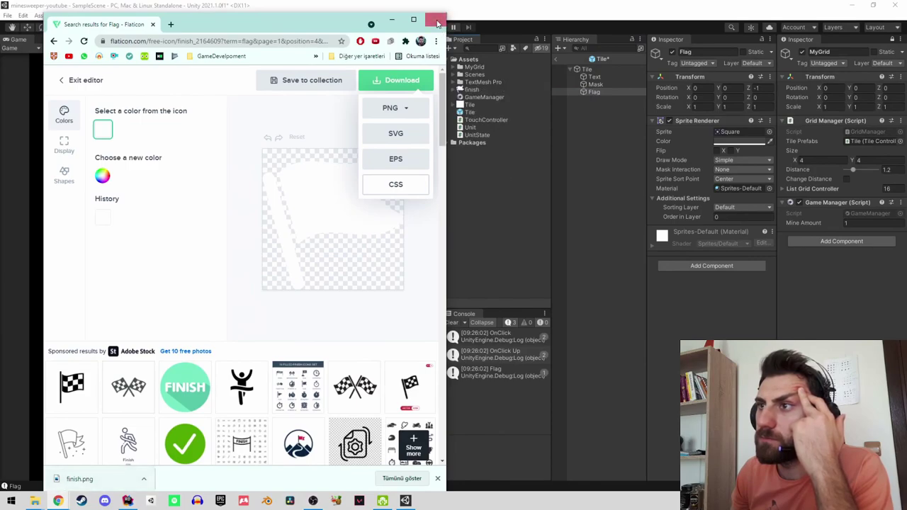
left_click(435, 19)
left_click(594, 92)
Give Flag the finish sprite, a white FFFFFF tint and Z position -2.
left_click_drag(472, 90, 725, 133)
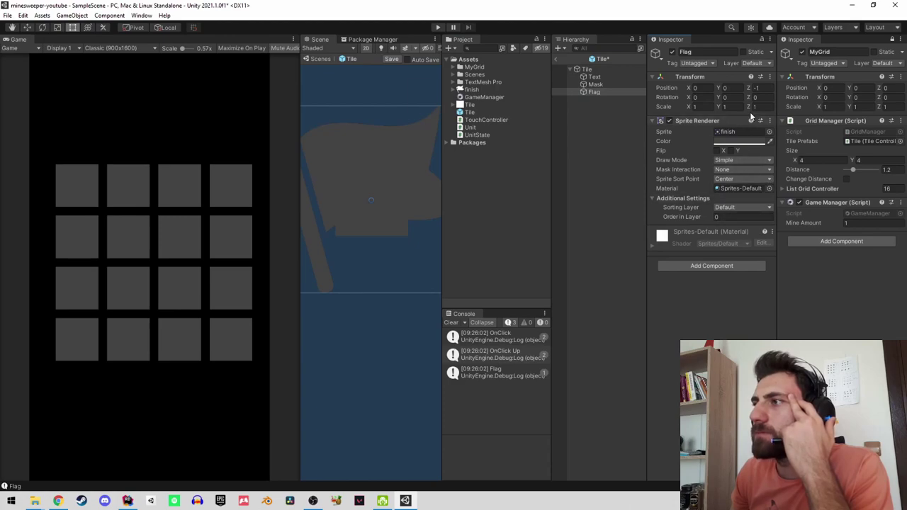
left_click(731, 142)
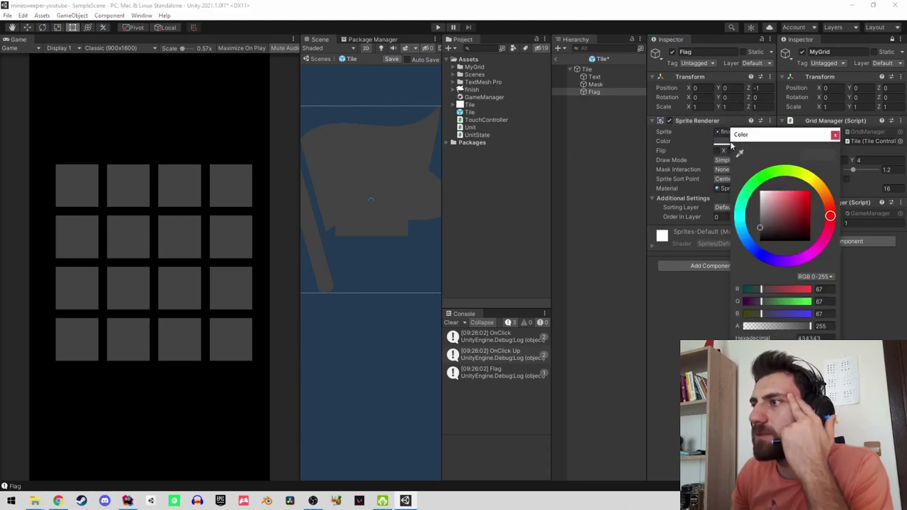
left_click_drag(762, 212, 706, 150)
left_click(835, 136)
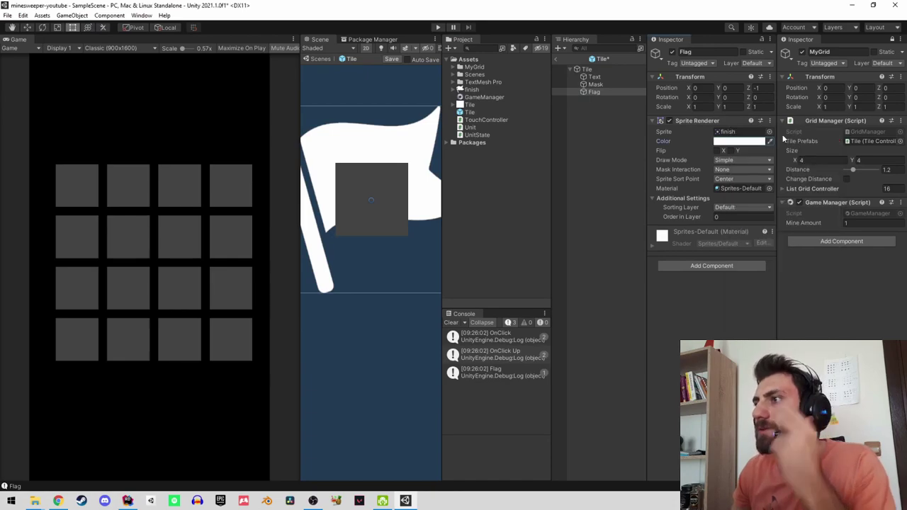
left_click(773, 88)
type("-2")
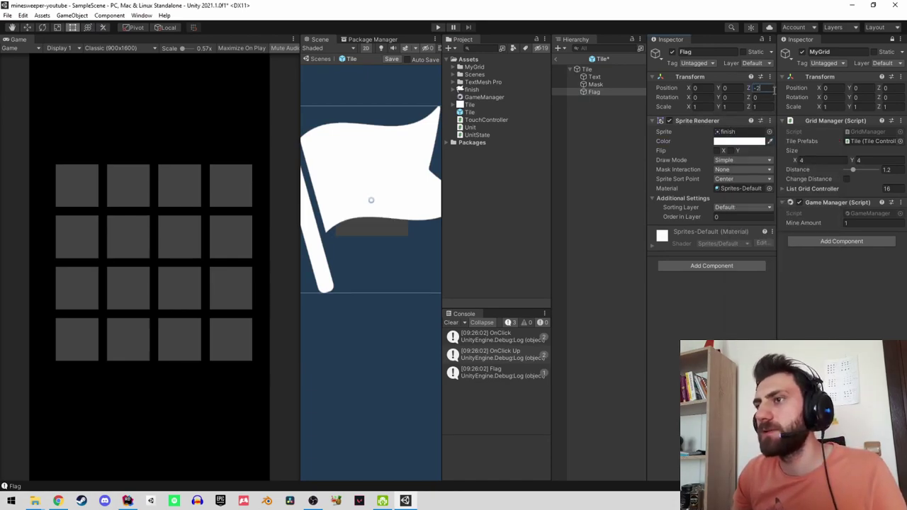
key("Return")
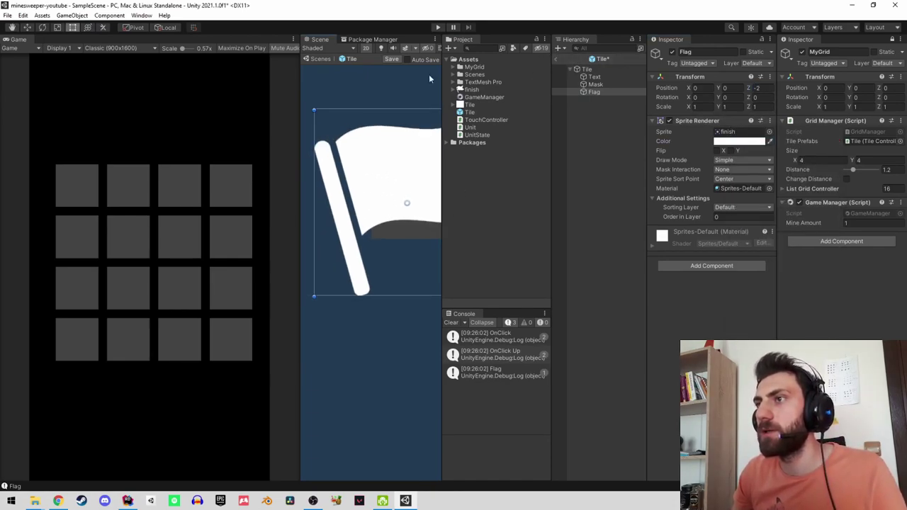
Scale Flag down to about 0.2202, disable its Sprite Renderer and exit Prefab Mode.
key("w")
left_click_drag(412, 206, 380, 212)
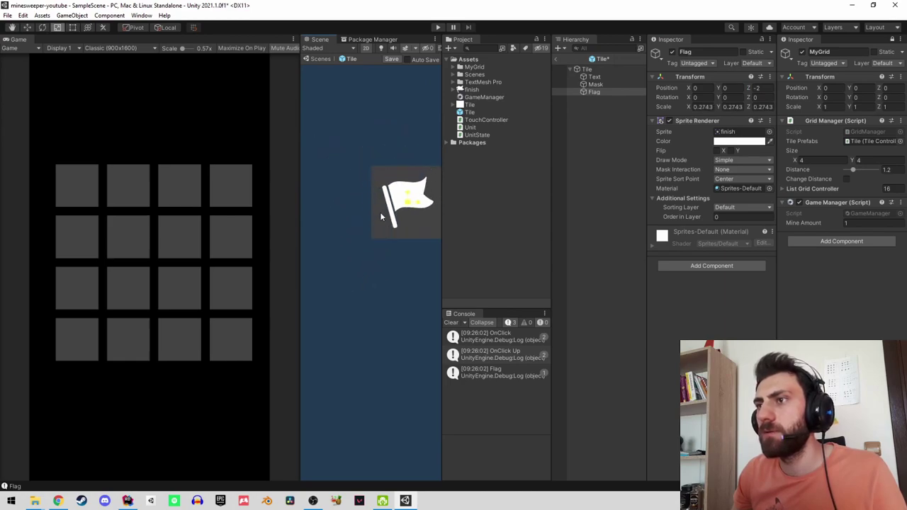
middle_click_drag(379, 213, 353, 216)
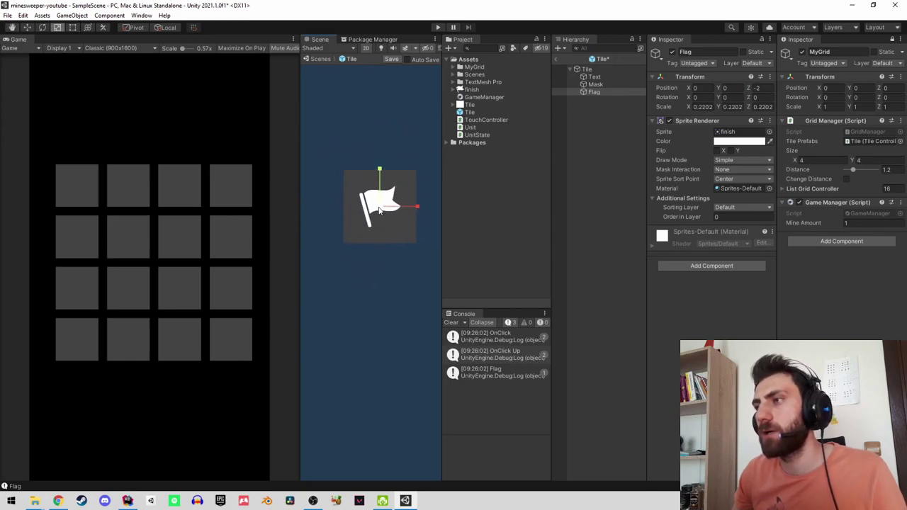
left_click(452, 322)
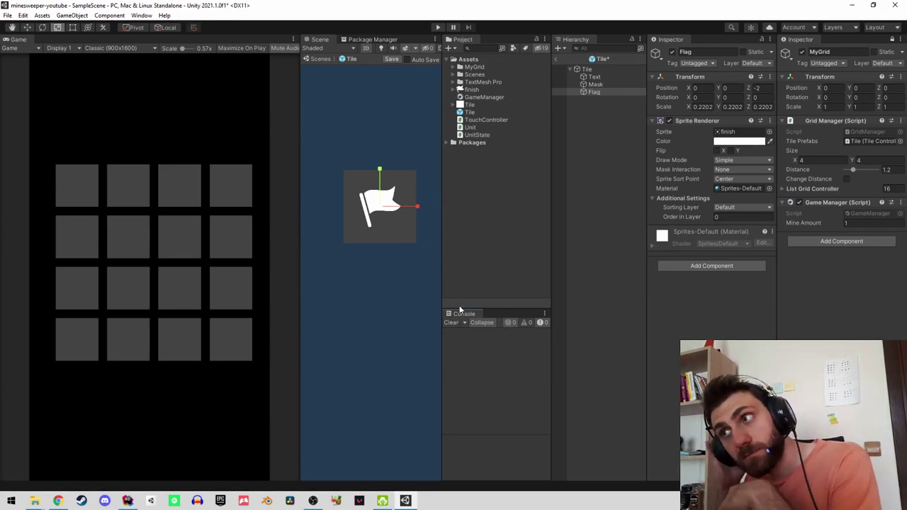
left_click(611, 92)
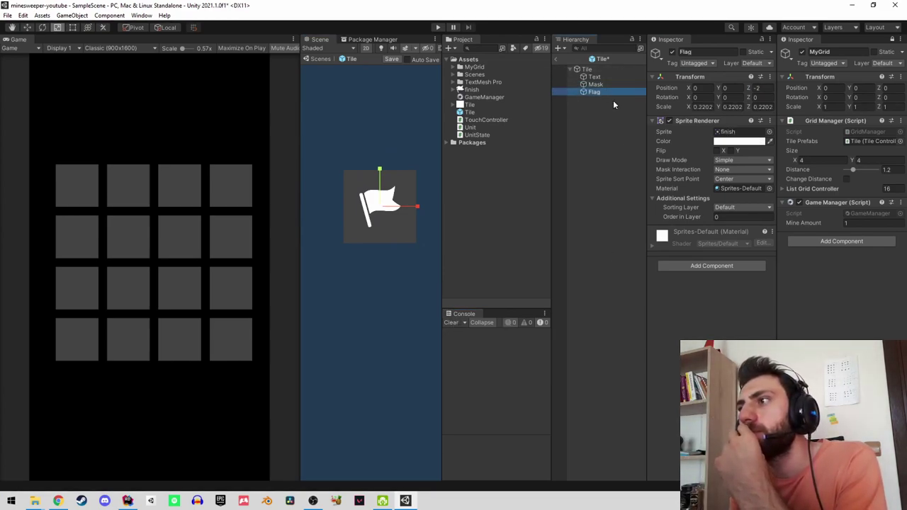
left_click(669, 121)
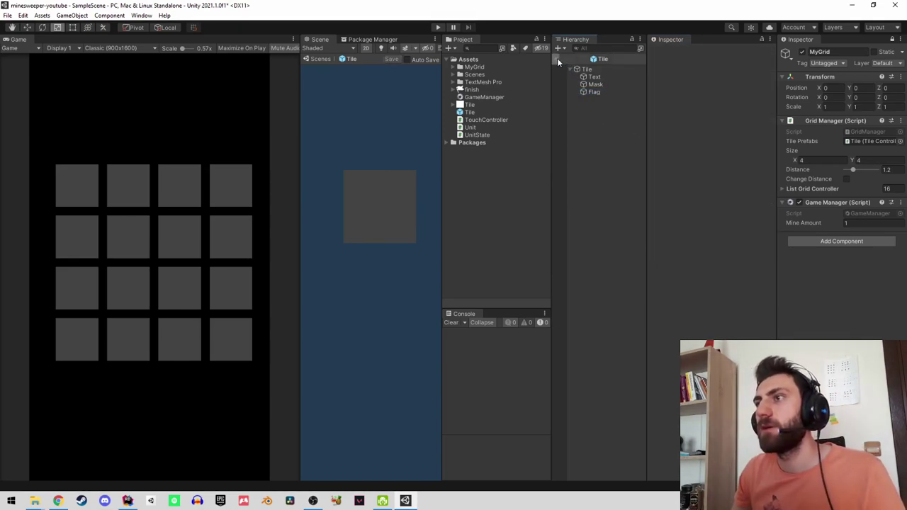
left_click(556, 58)
Open the Unit class definition from TouchController's myUnit reference.
left_click(132, 500)
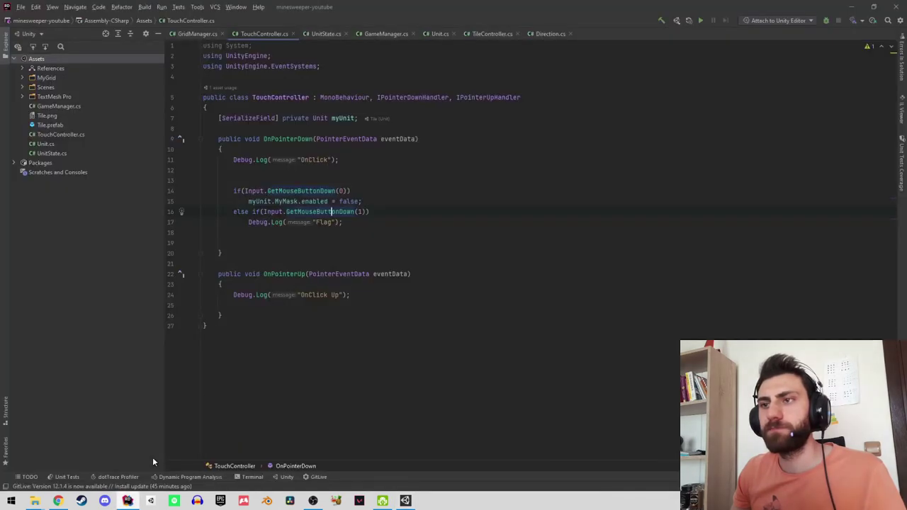
left_click(258, 201, "ctrl")
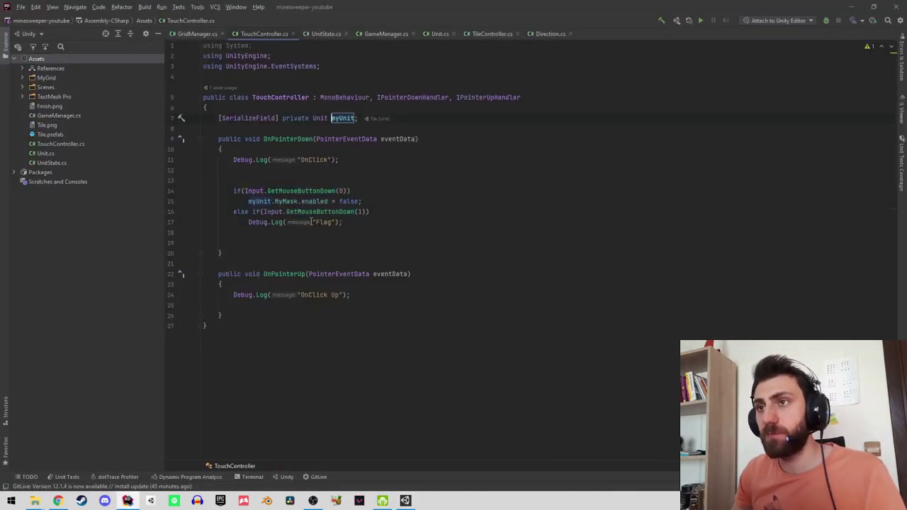
left_click(321, 119, "ctrl")
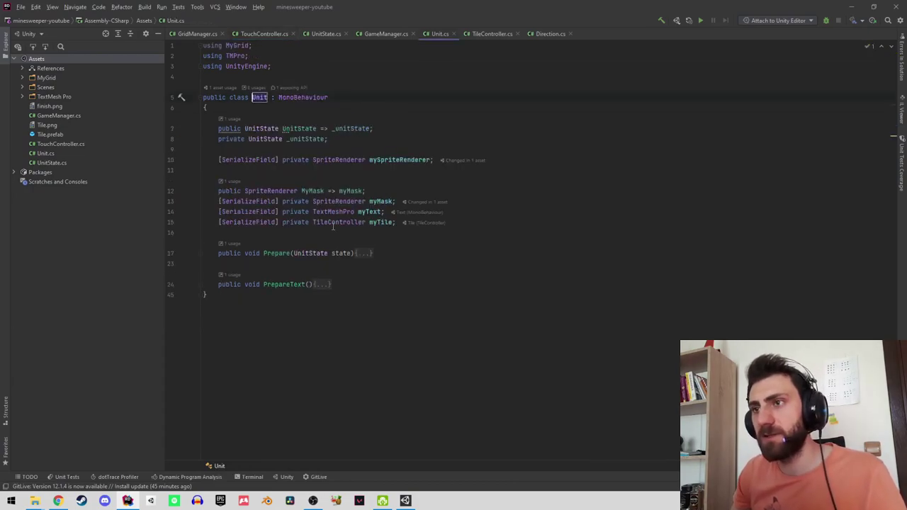
left_click(358, 201)
Duplicate the MyMask property and myMask field, renaming the property MyFlag.
key("Return")
key("Return")
key("Up")
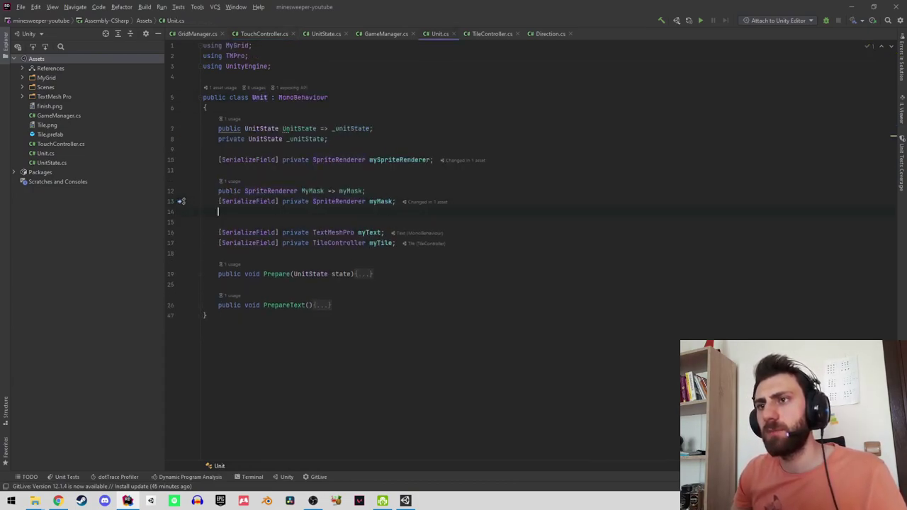
key("shift+Down")
key("shift+End")
key("ctrl+c")
key("Return")
key("Return")
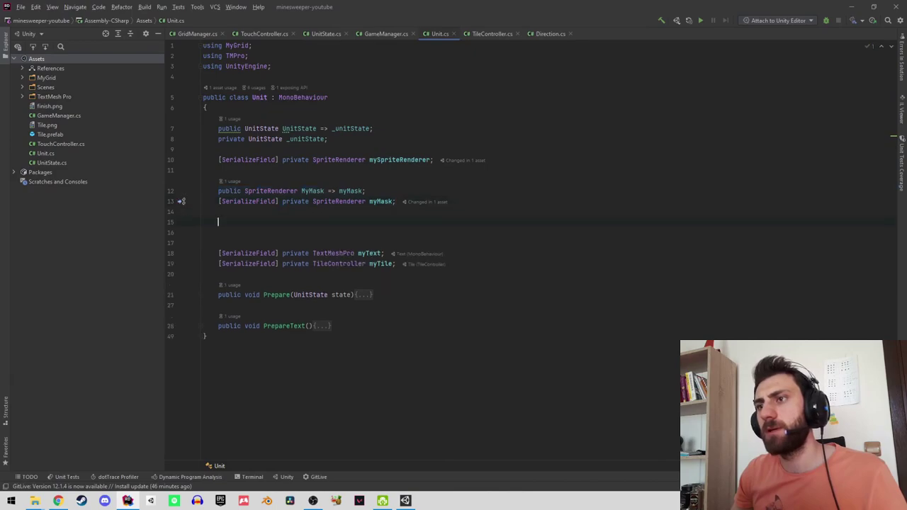
key("ctrl+v")
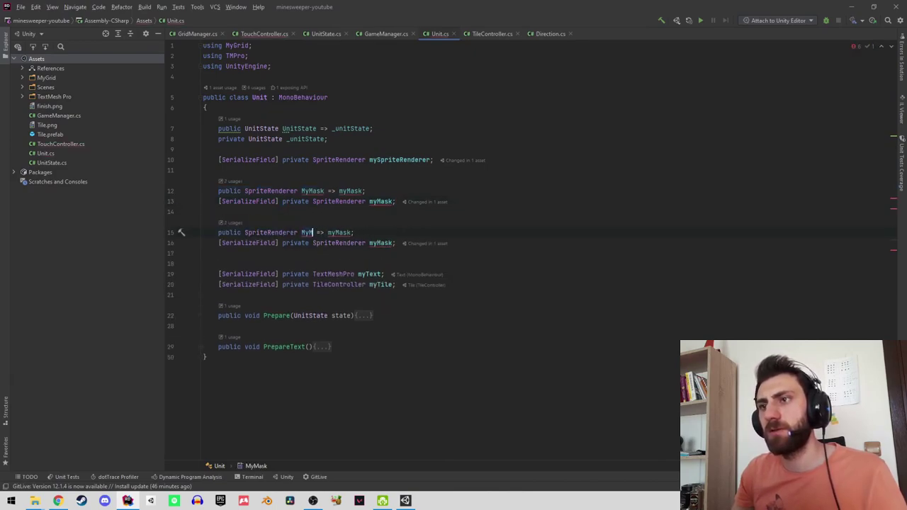
type("Flag")
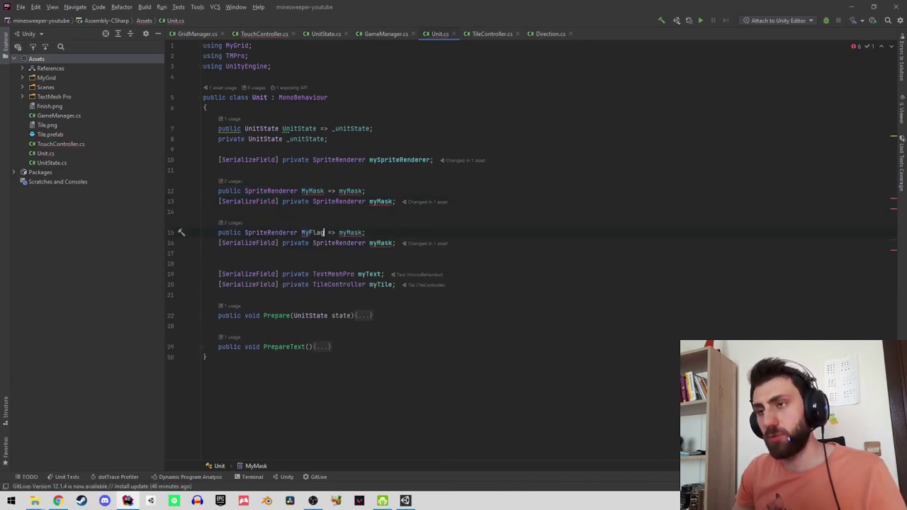
key("BackSpace")
key("BackSpace")
type("Fl")
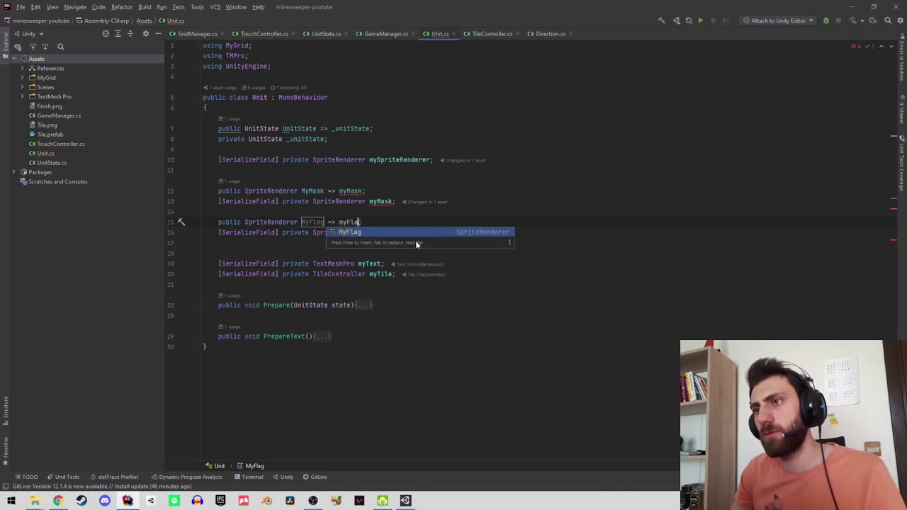
key("Return")
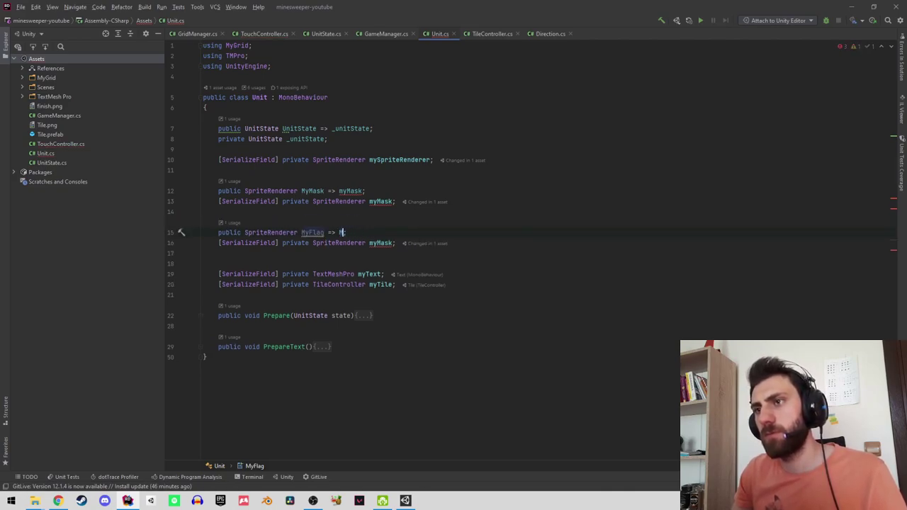
Point MyFlag at a new serialized myFlag field.
key("BackSpace")
type("myFlag")
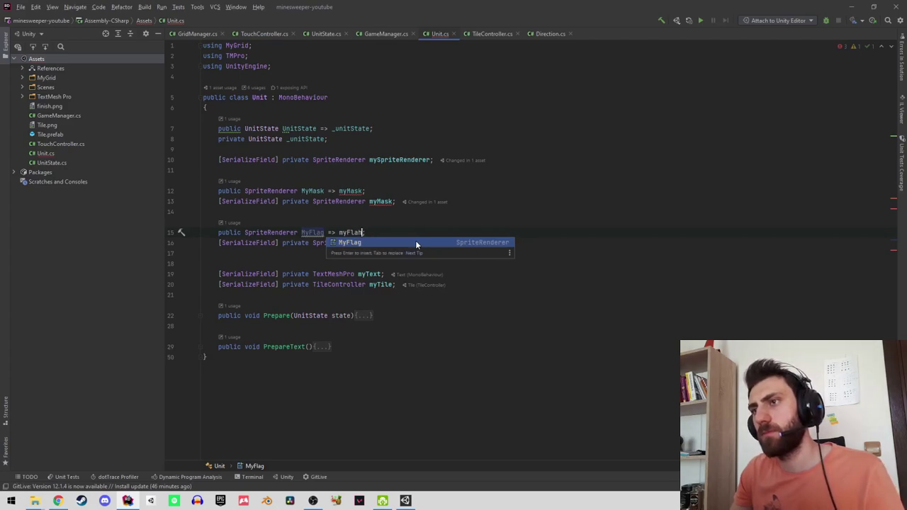
key("Escape")
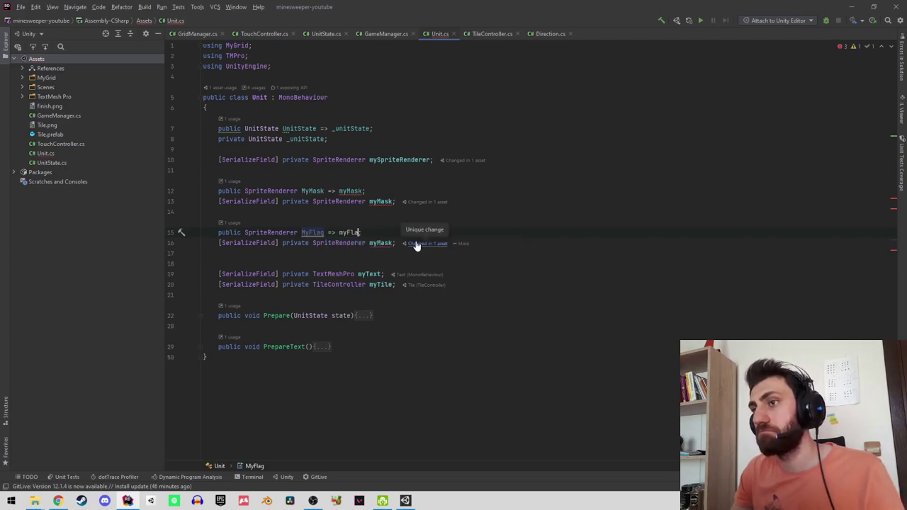
type("g")
key("Escape")
key("Down")
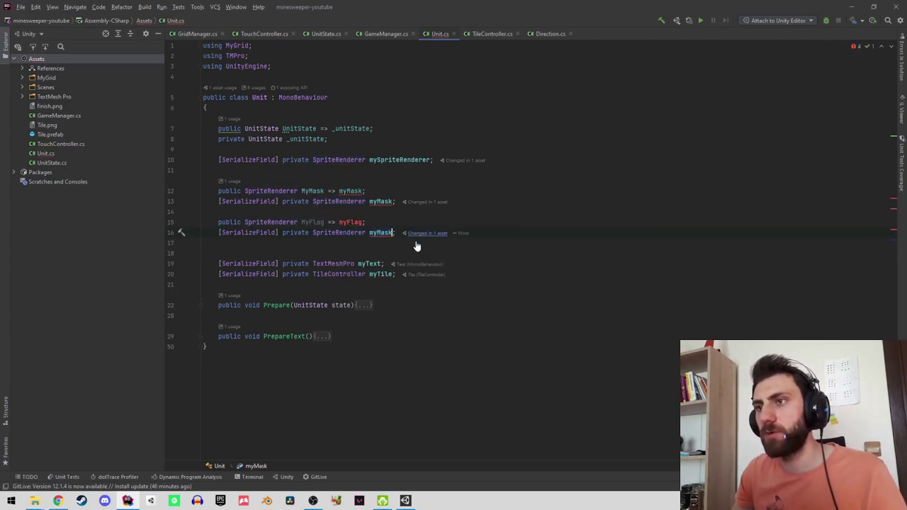
key("BackSpace")
key("BackSpace")
key("BackSpace")
type("Flag")
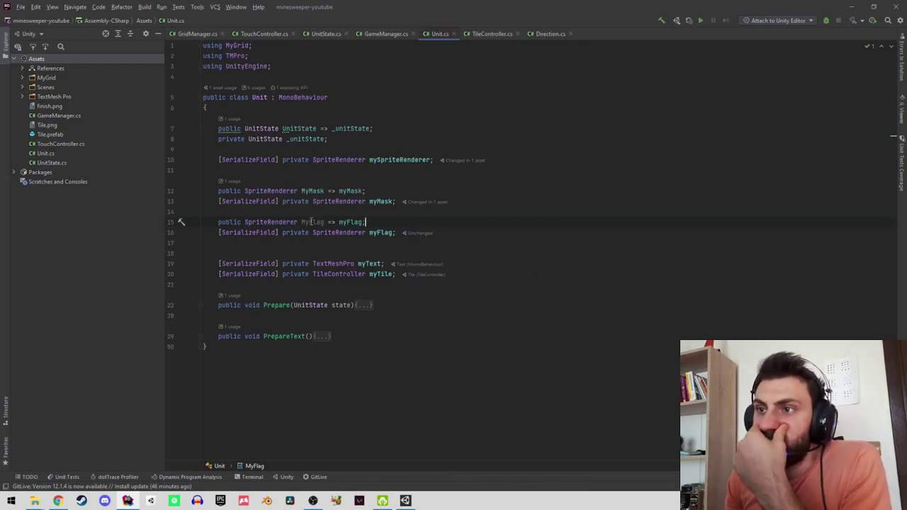
In TouchController, replace the Debug.Log("Flag") line with a copy of the mask-hiding statement.
left_click(496, 34)
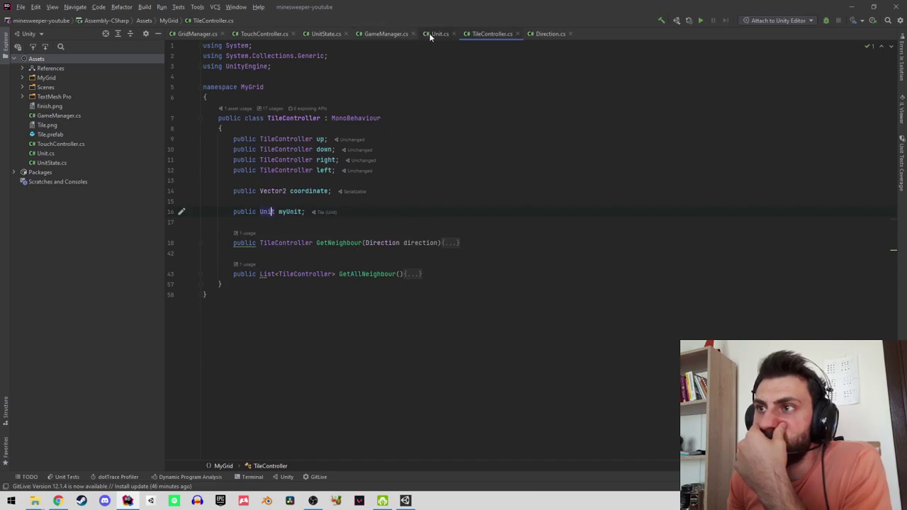
left_click(263, 34)
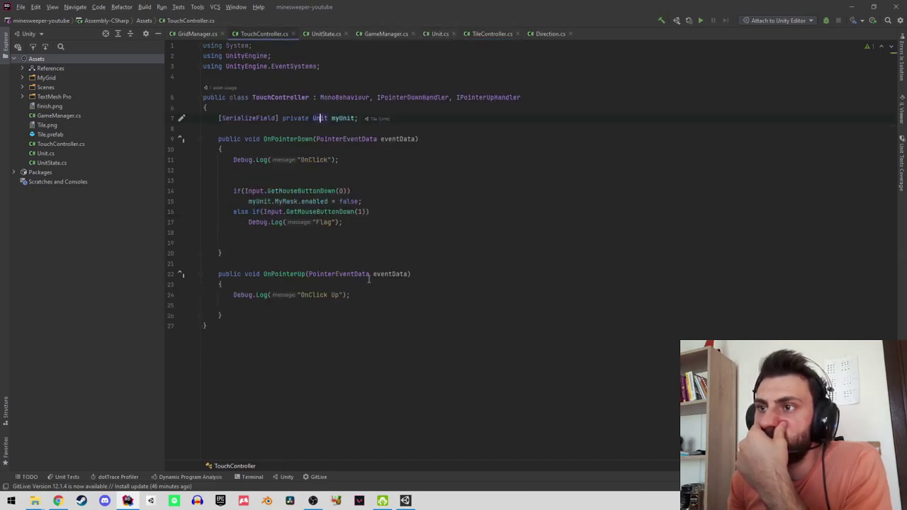
left_click(341, 202)
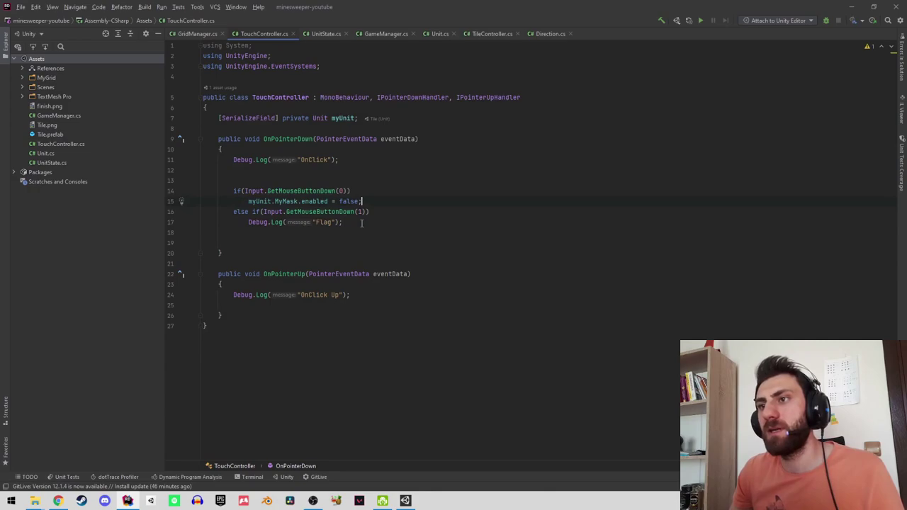
key("ctrl+space")
key("Escape")
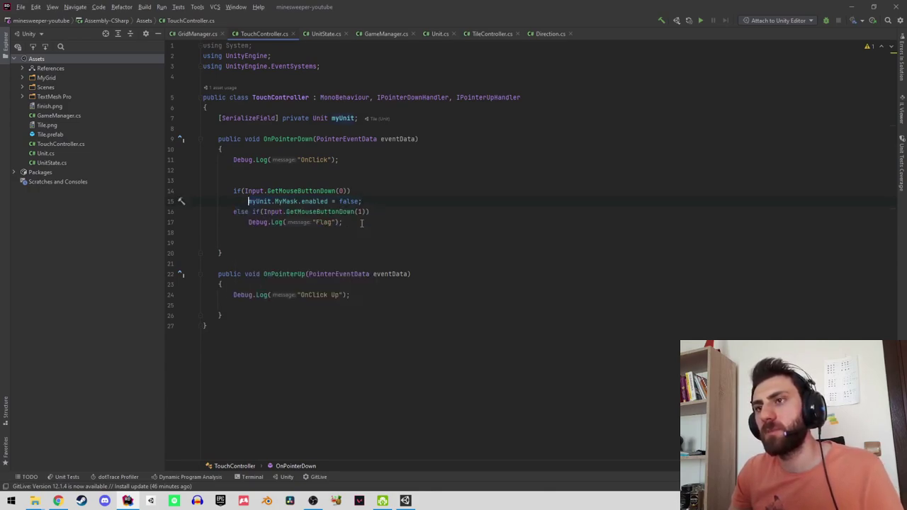
key("Down")
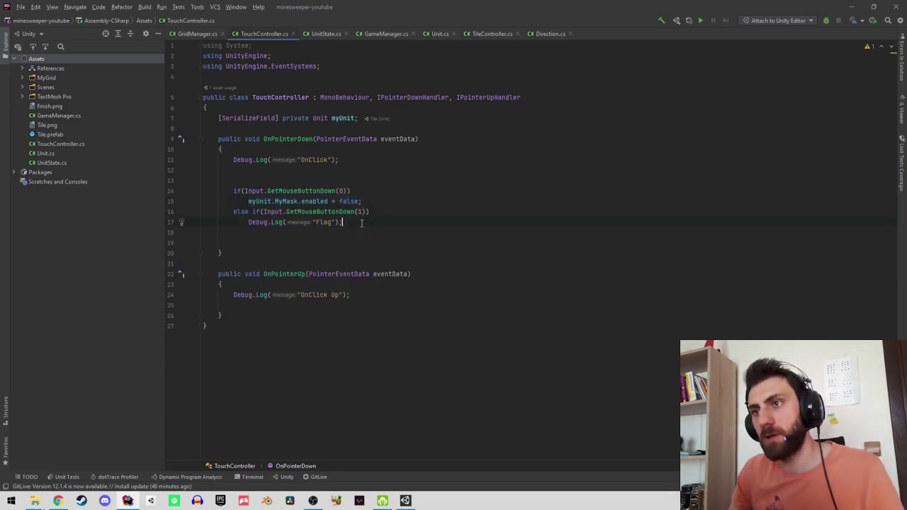
key("shift+Home")
key("BackSpace")
key("ctrl+v")
Change the copied statement to myUnit.MyFlag.enabled = true;.
left_click_drag(362, 223, 301, 222)
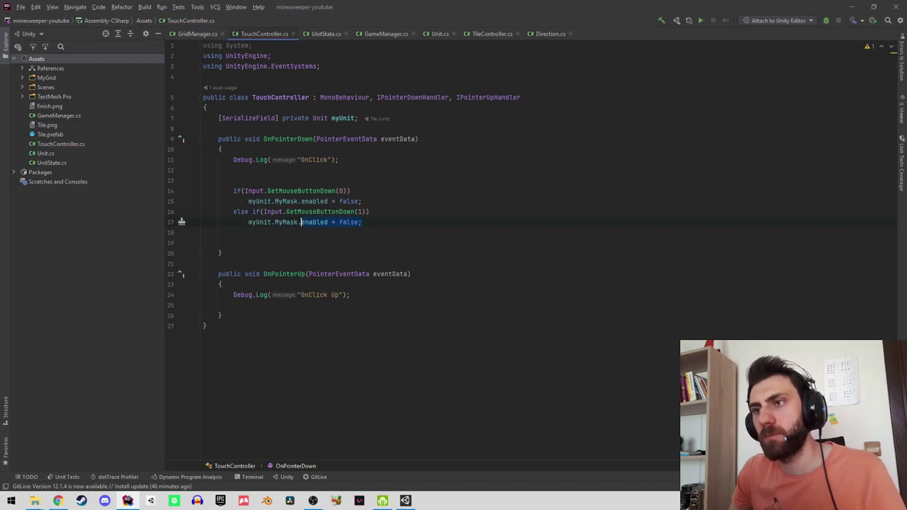
key("BackSpace")
key("BackSpace")
key("BackSpace")
type("My")
key("Return")
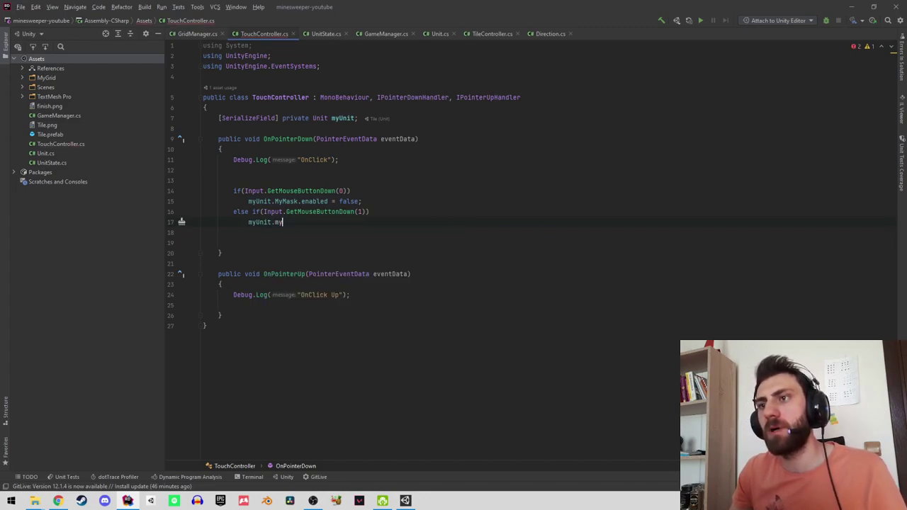
type(".en")
key("Return")
type("= tru")
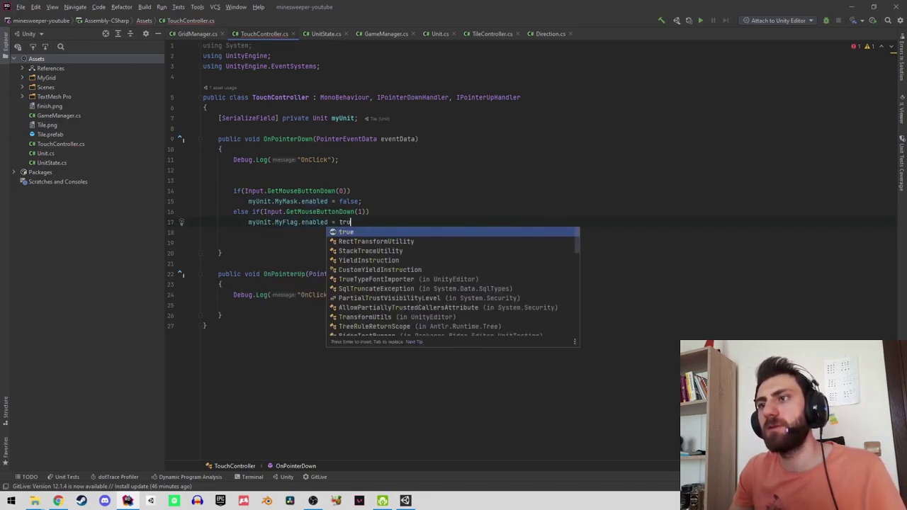
type("e;")
key("alt+Tab")
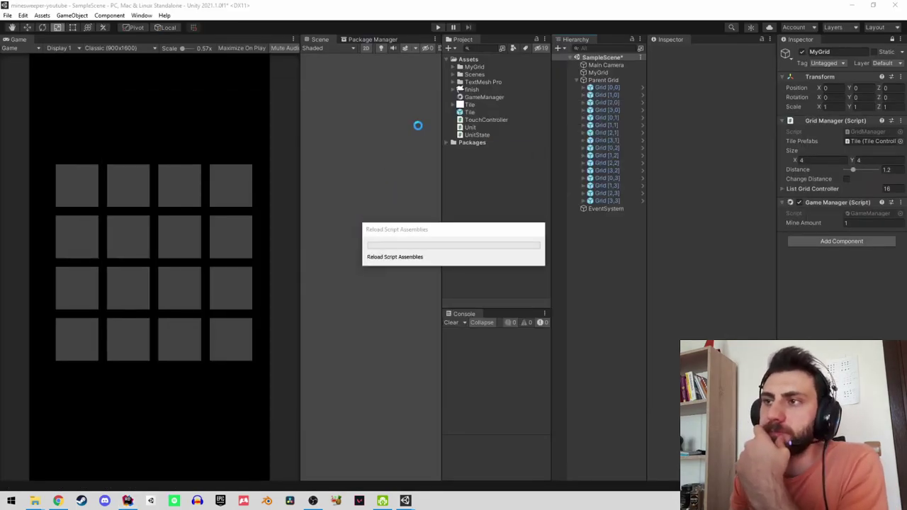
Playtest right-click flagging and inspect the unassigned myFlag error, then stop the game.
left_click(439, 27)
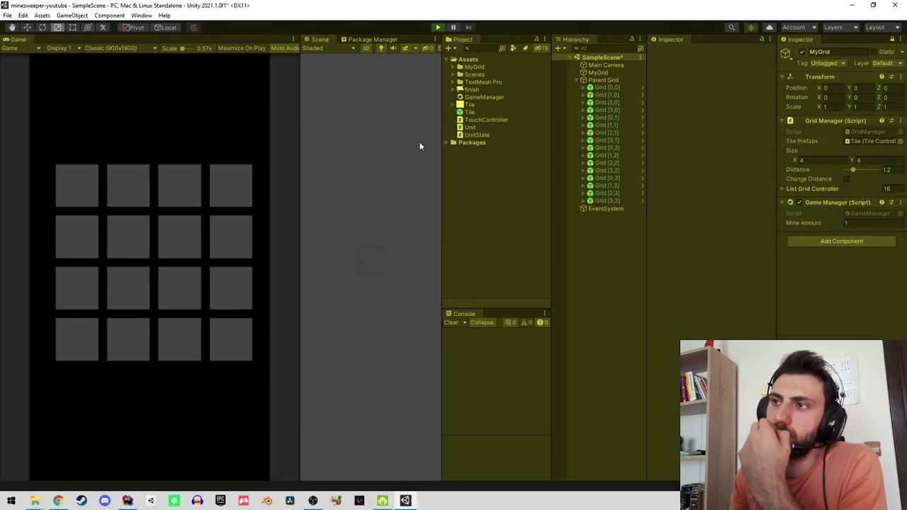
left_click(224, 189)
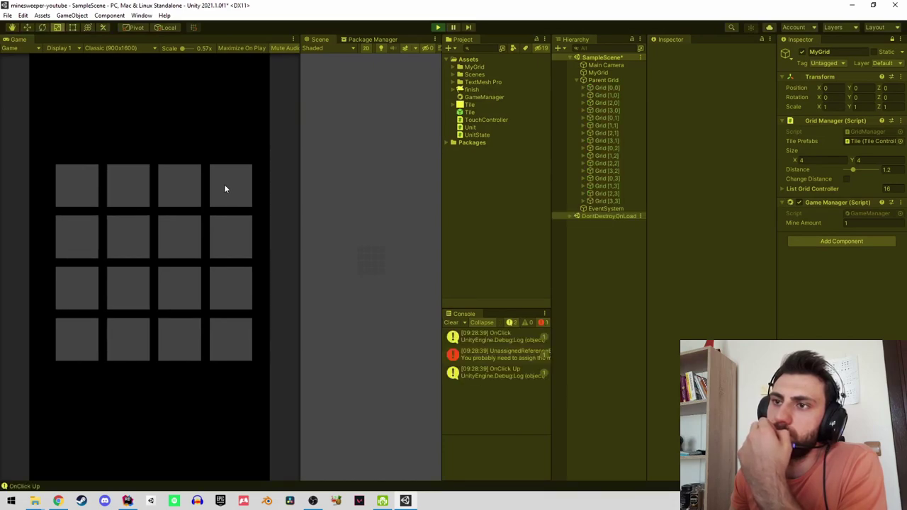
left_click(504, 353)
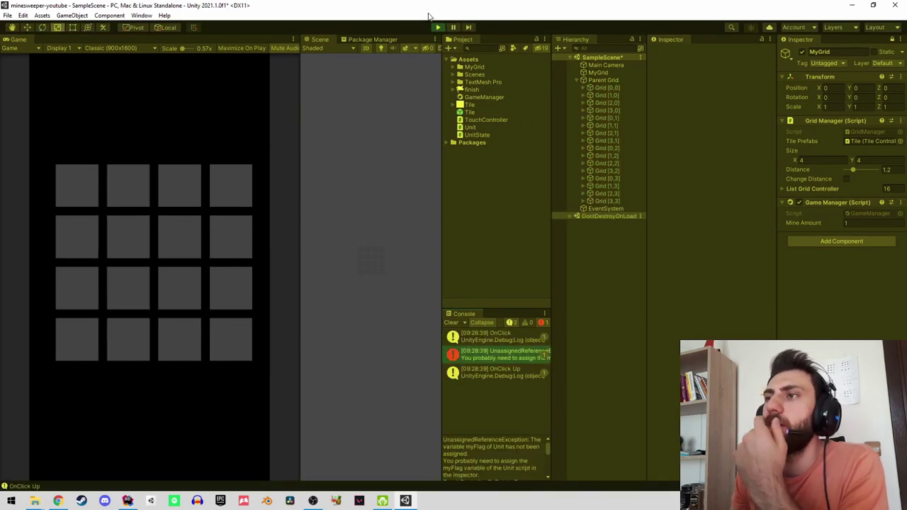
left_click(438, 27)
Assign the Flag child to the Tile prefab's My Flag field and save the prefab.
left_click(488, 112)
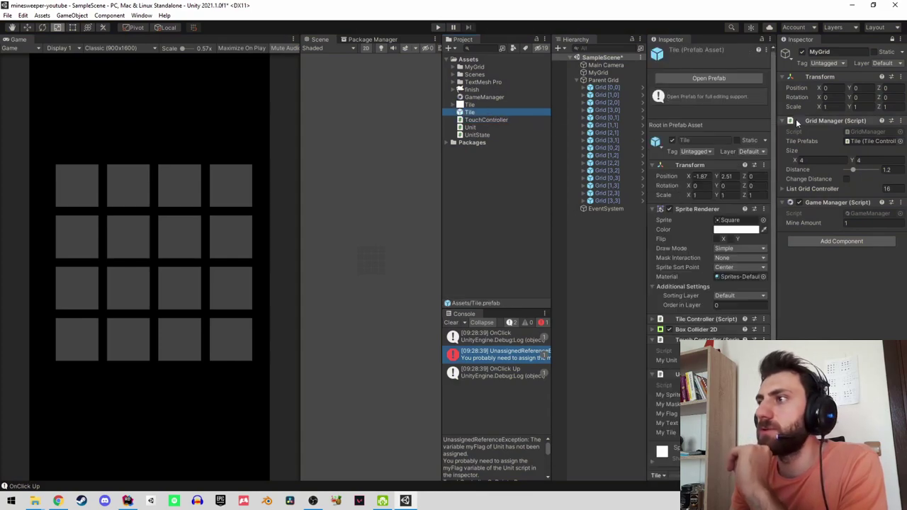
left_click(729, 76)
left_click(594, 92)
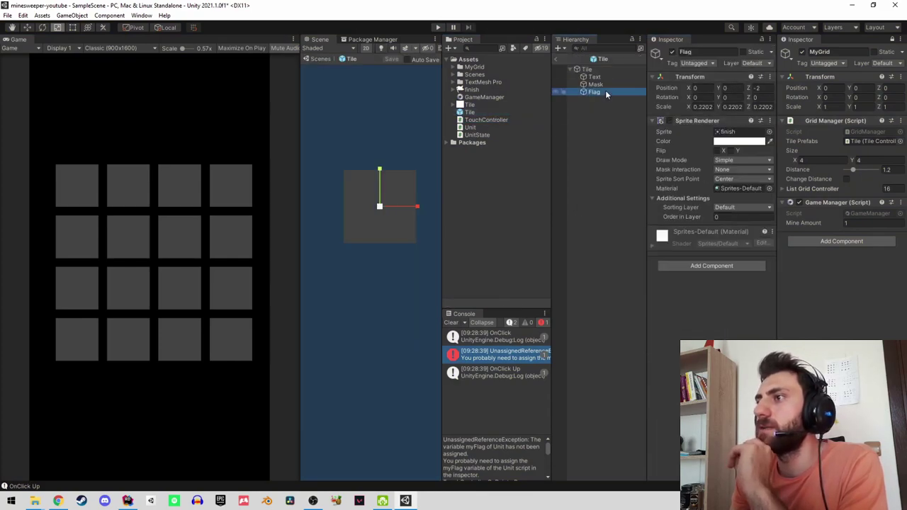
left_click(588, 69)
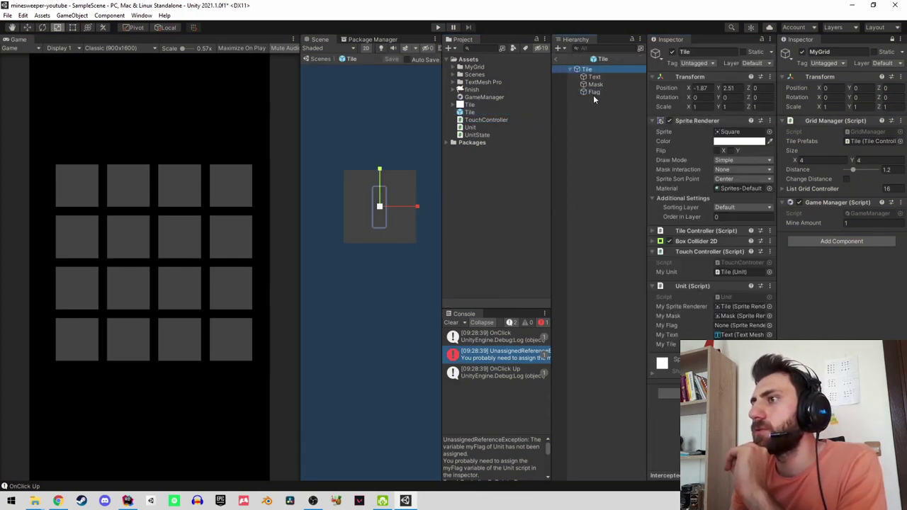
left_click_drag(593, 92, 744, 326)
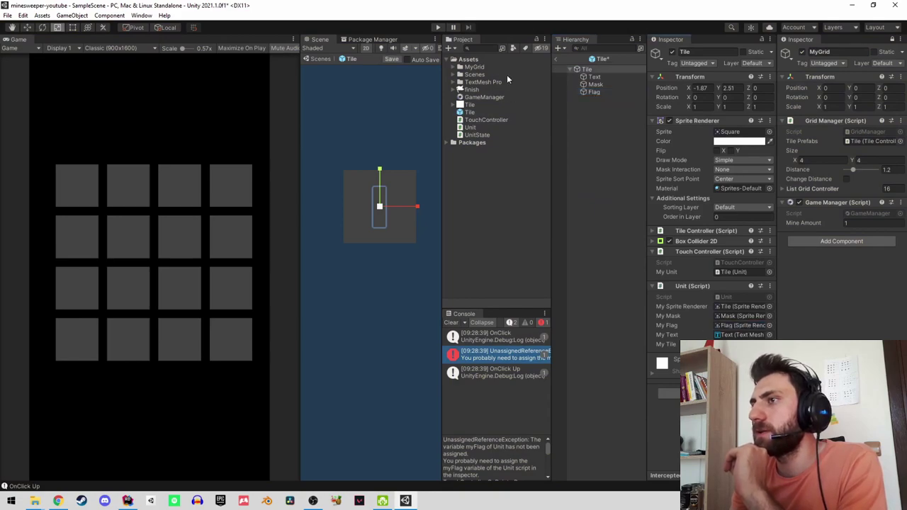
left_click(555, 59)
left_click(430, 268)
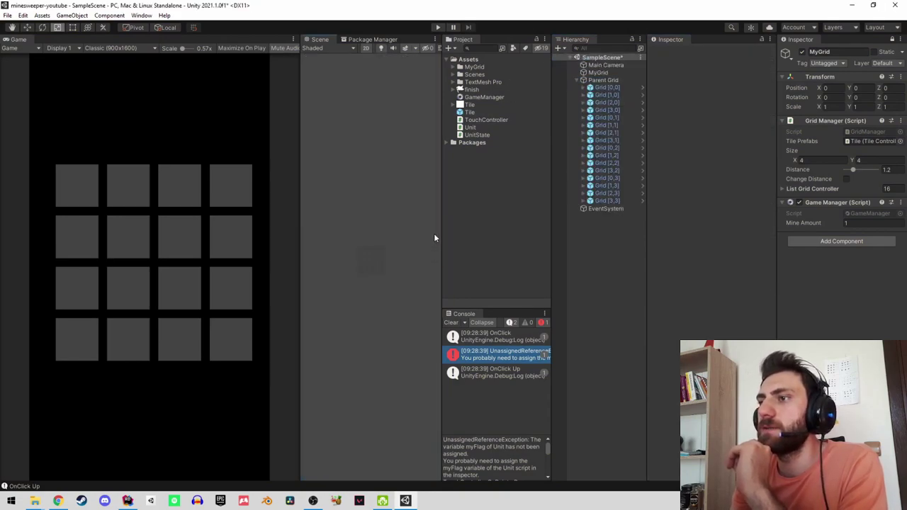
Replay, flagging several top-left tiles and clicking a flagged one, then return to TouchController.cs in Rider.
left_click(437, 26)
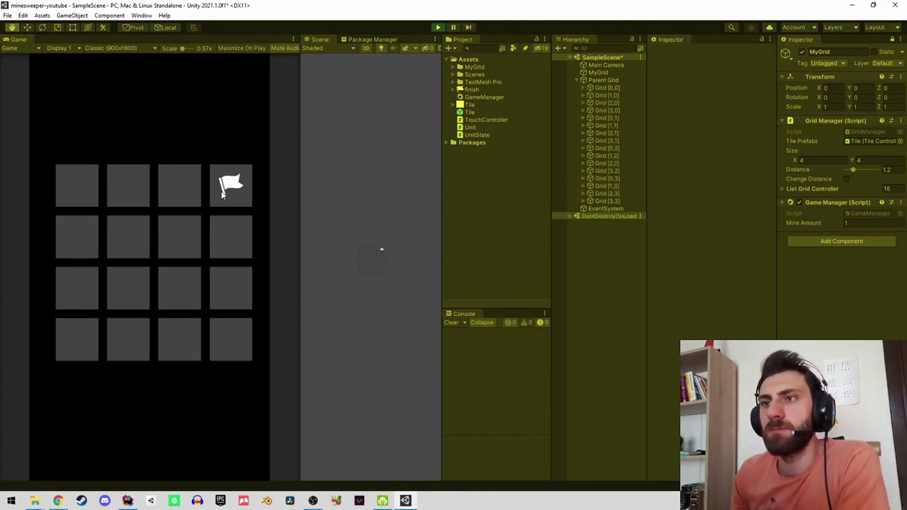
left_click(186, 197)
left_click(181, 226)
left_click(139, 245)
left_click(132, 194)
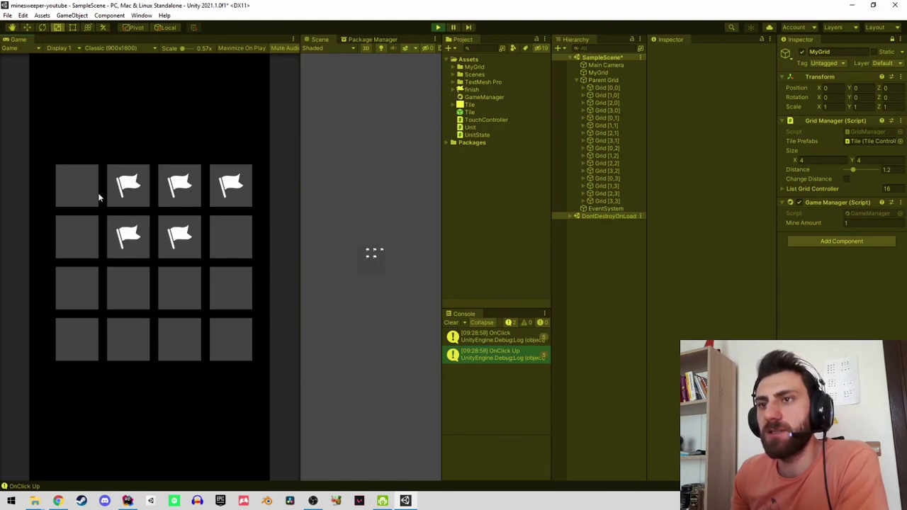
left_click(94, 200)
left_click(75, 233)
left_click(76, 242)
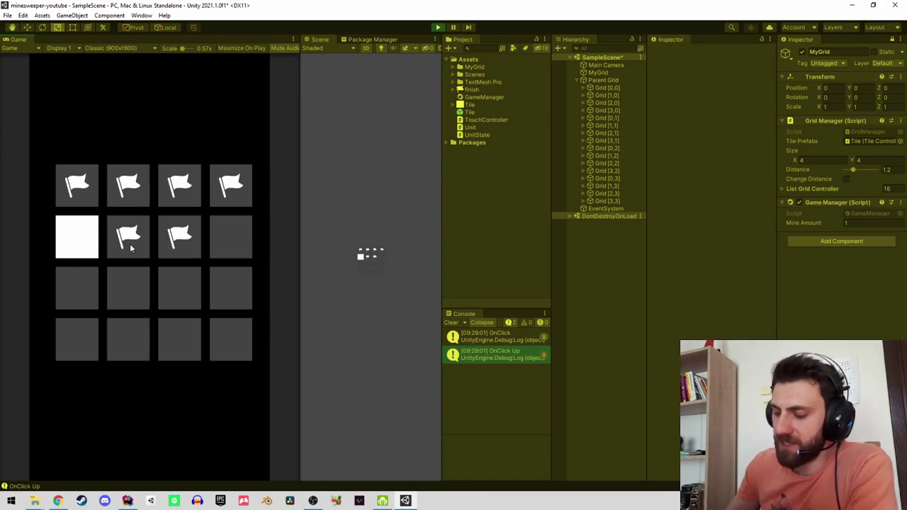
left_click(129, 244)
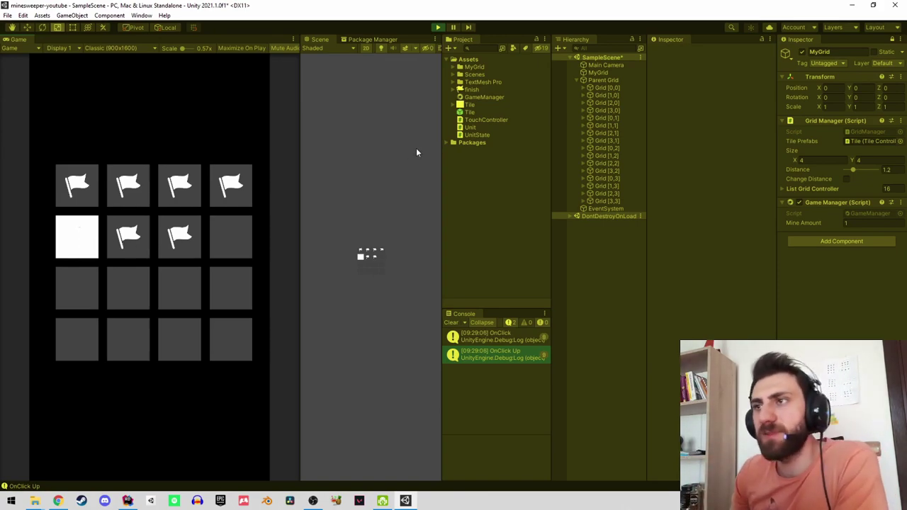
left_click(437, 27)
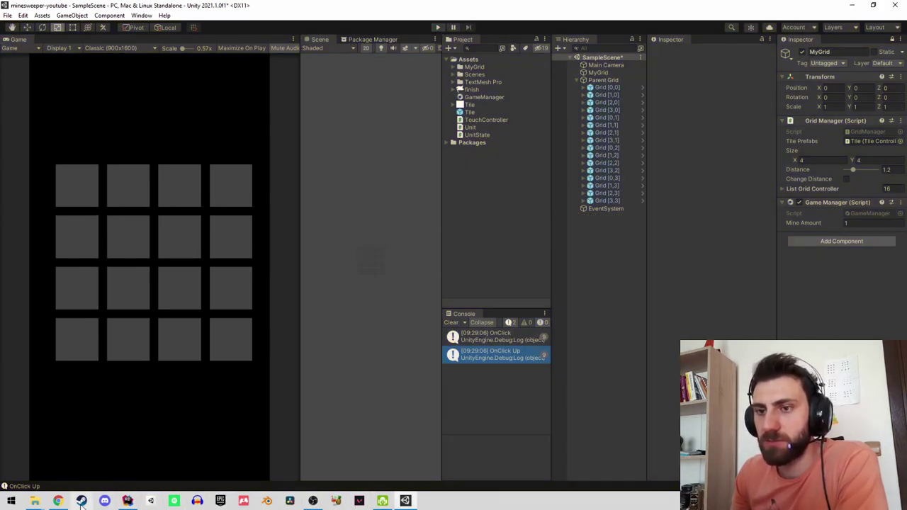
mouse_move(60, 502)
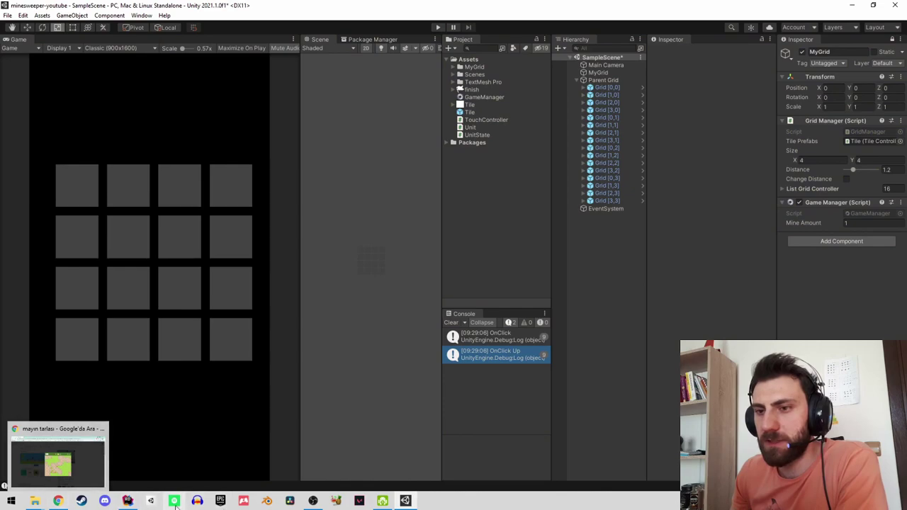
left_click(127, 501)
Make right-click set myUnit.MyFlag.enabled = !myUnit.MyFlag.enabled and save.
key("ctrl+Left")
key("ctrl+Left")
key("ctrl+Left")
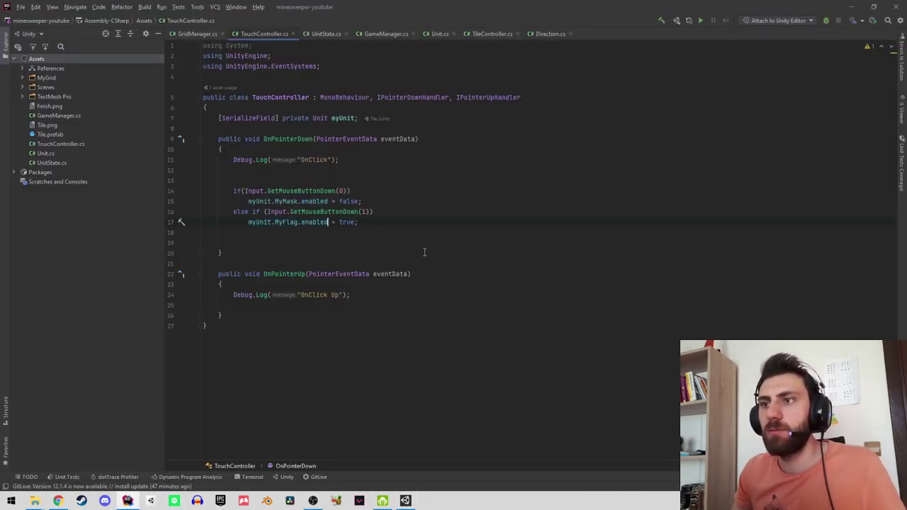
type("myUnit.MyFlag.enabled")
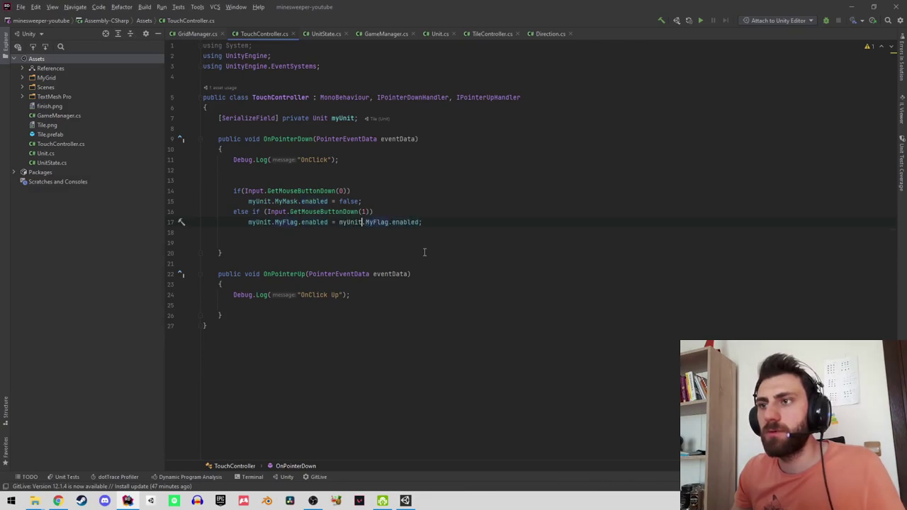
type("!")
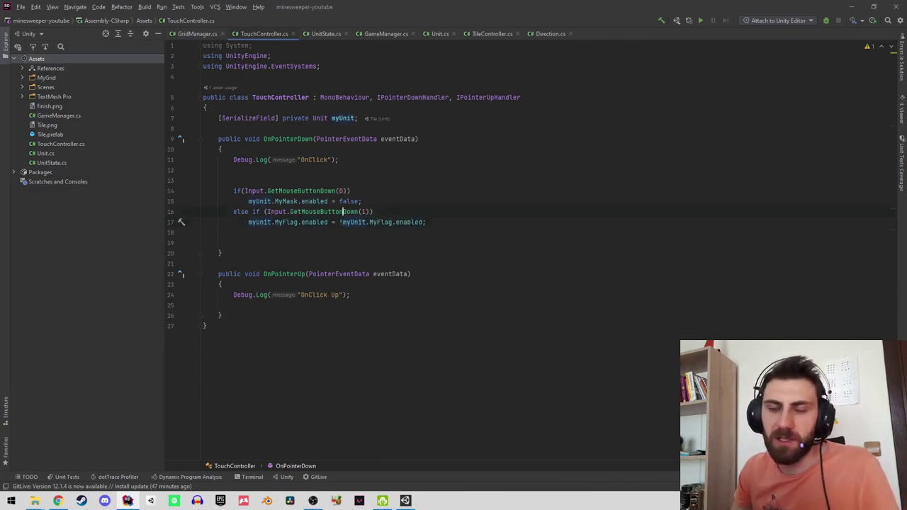
key("ctrl+s")
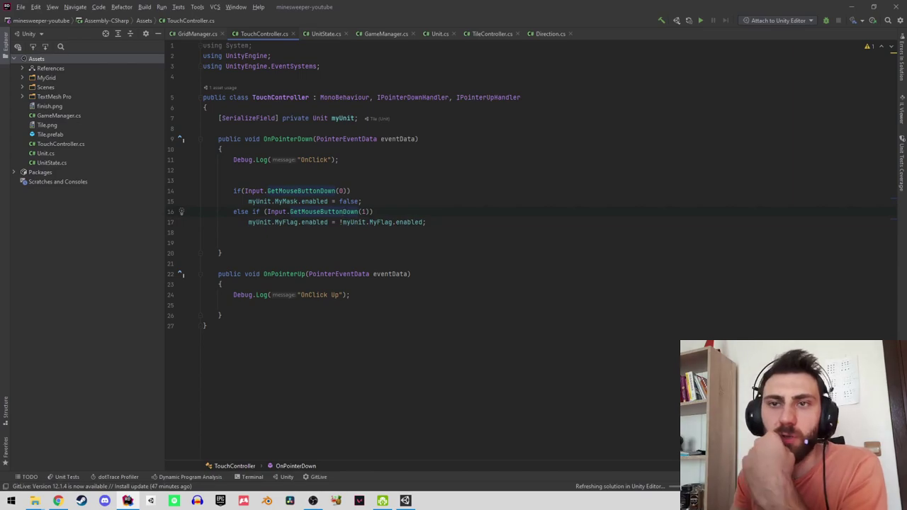
Add && !myUnit.MyFlag.enabled to the left-click condition so flagged tiles stay closed.
left_click(341, 201)
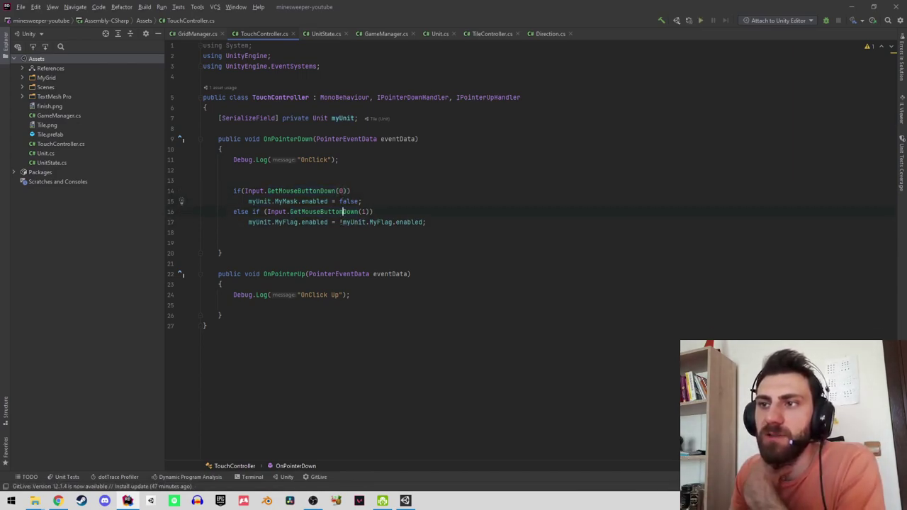
left_click_drag(328, 222, 248, 221)
key("ctrl+c")
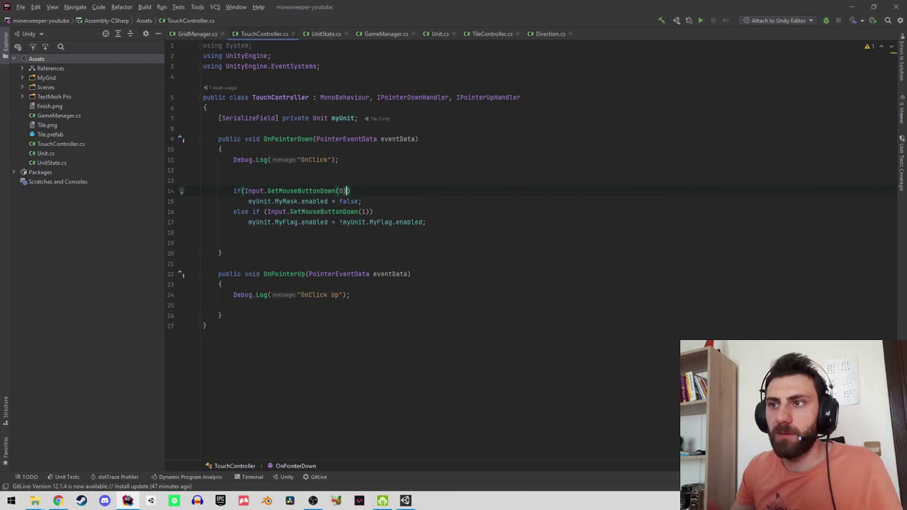
type("&&")
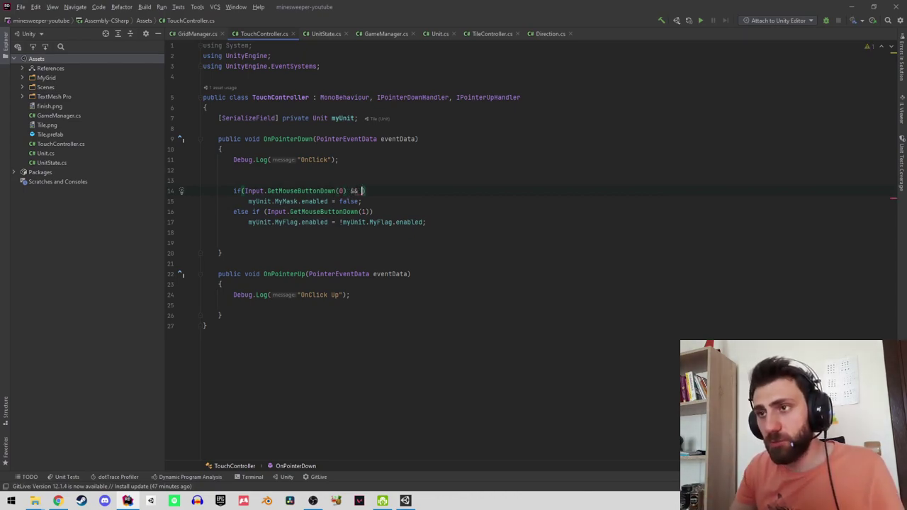
key("ctrl+v")
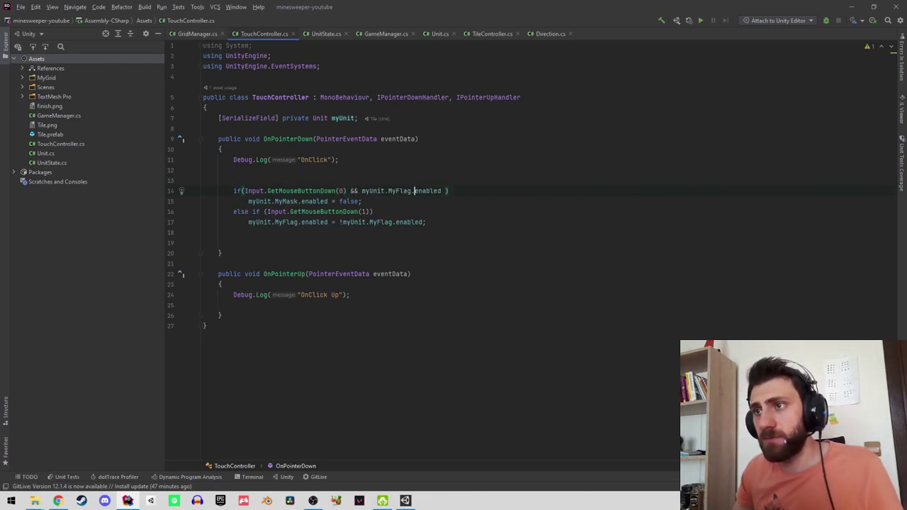
type("!")
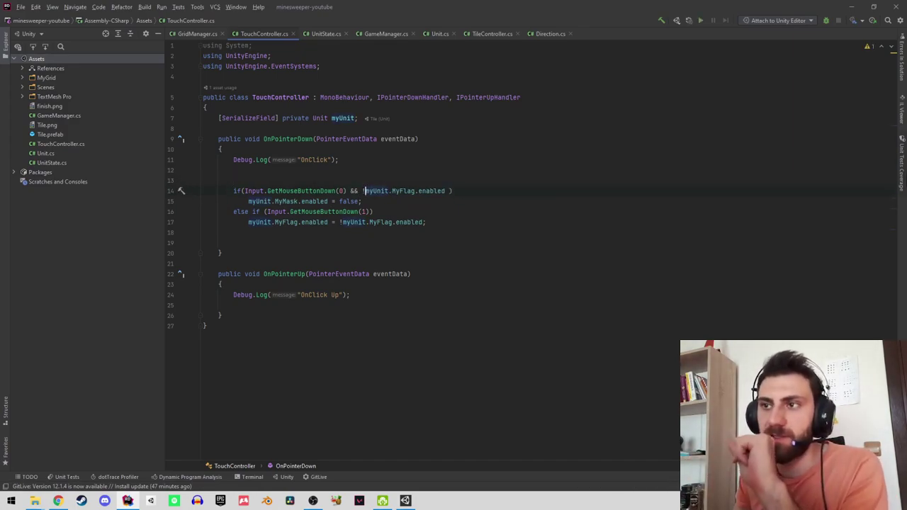
left_click(856, 7)
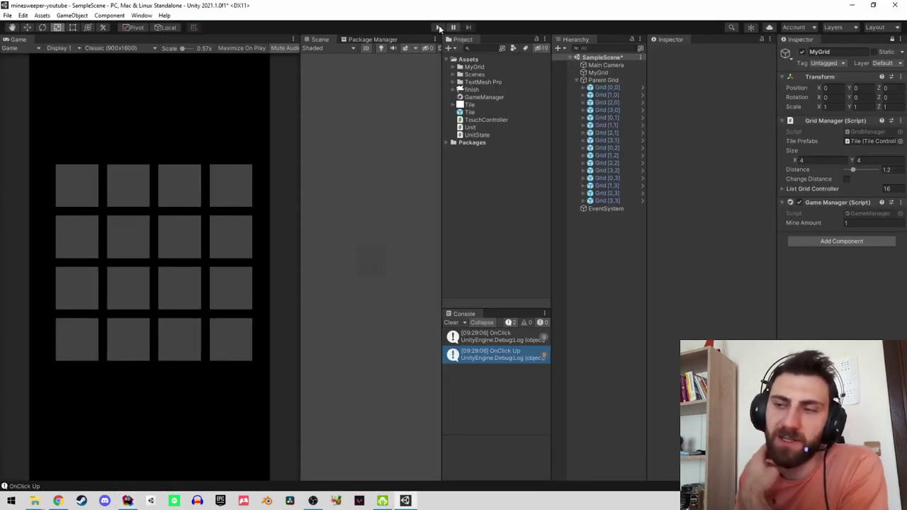
Playtest opening top-row tiles and flagging a second-row tile, then stop and clear the console.
left_click(439, 27)
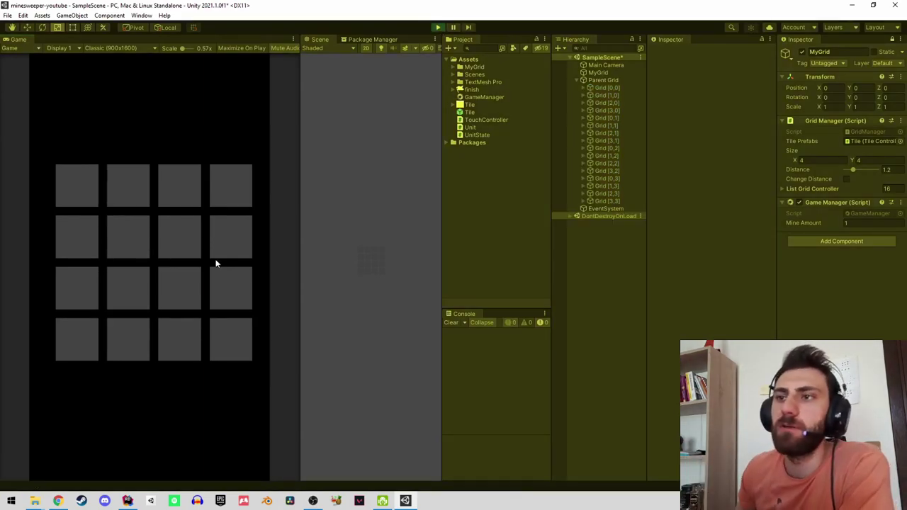
left_click(226, 181)
left_click(197, 204)
left_click(192, 237)
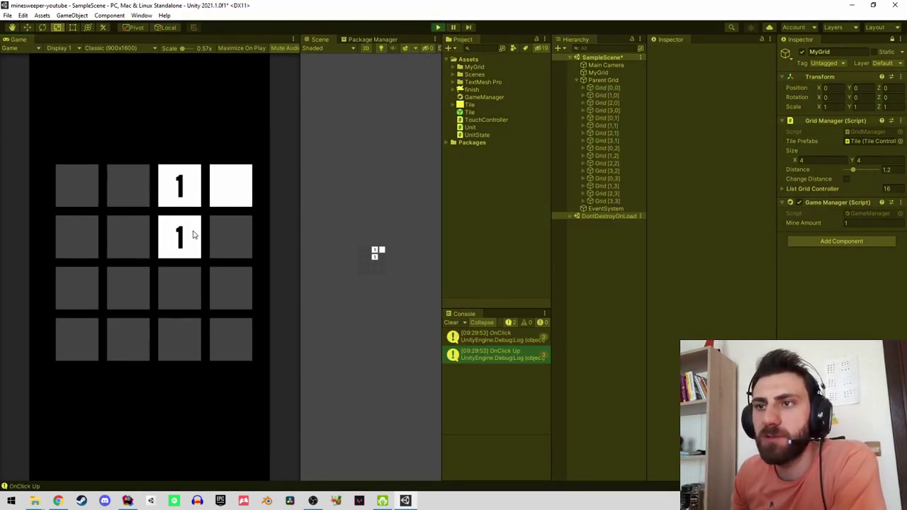
right_click(139, 234)
right_click(135, 249)
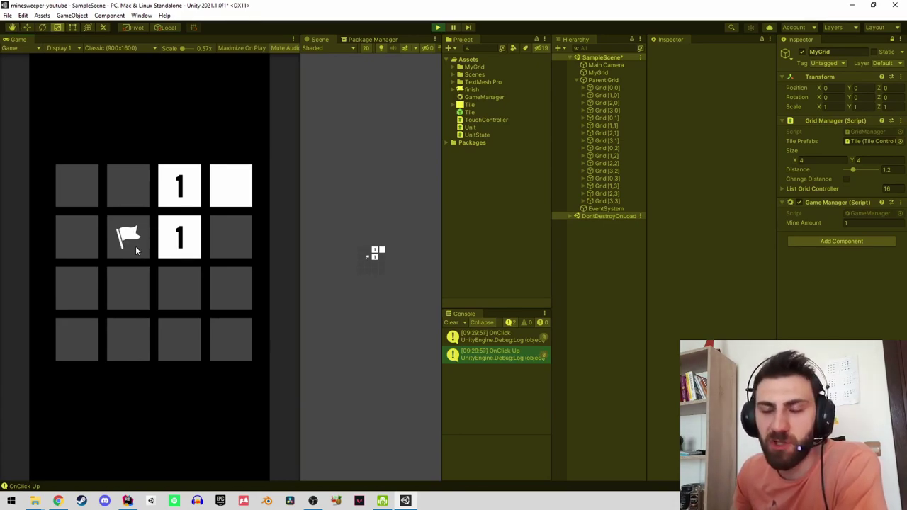
left_click(136, 250)
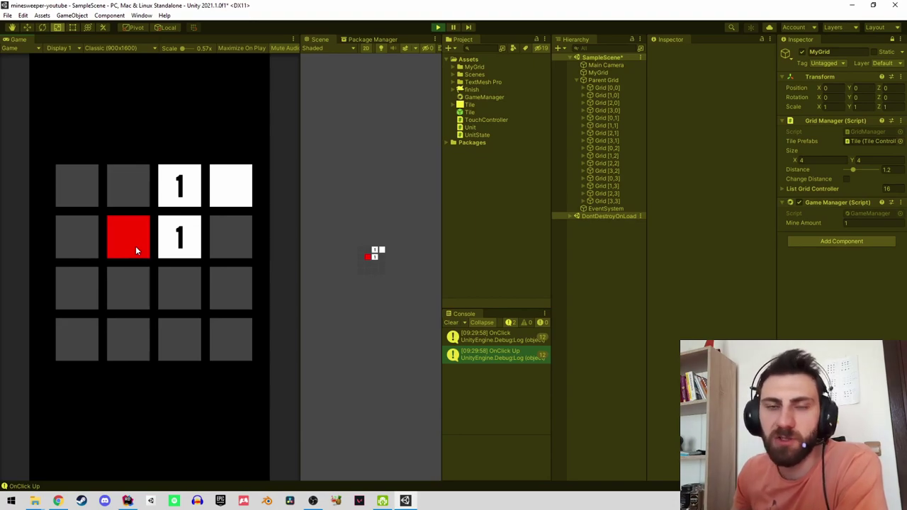
left_click(439, 28)
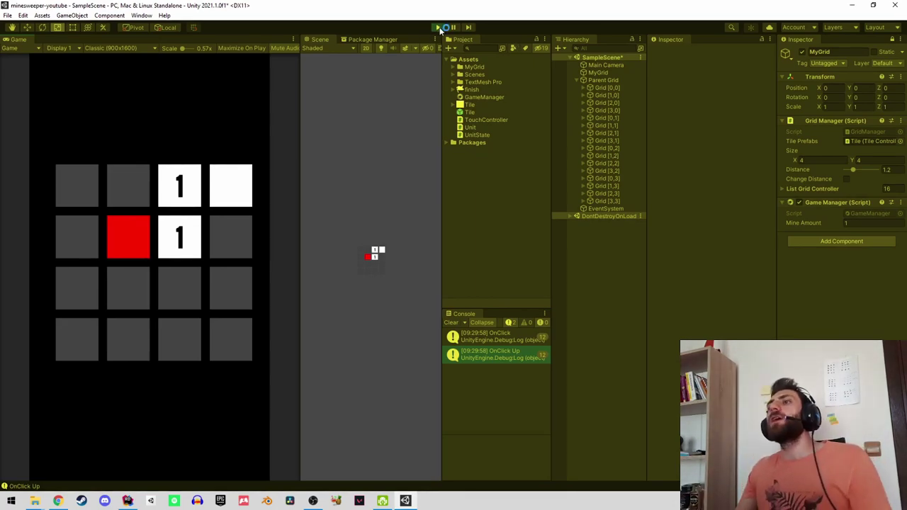
left_click(451, 322)
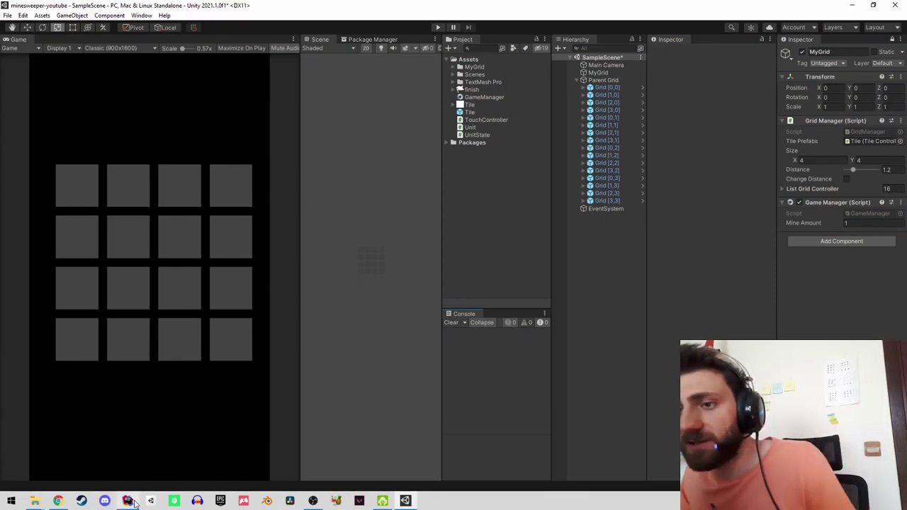
In TouchController.cs, delete the empty line above the click checks and place the caret on myUnit.
left_click(127, 501)
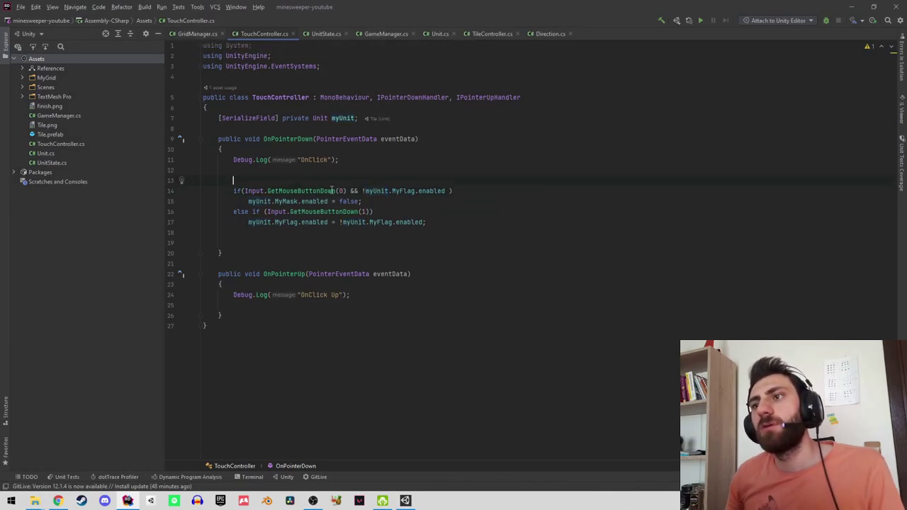
mouse_move(331, 189)
key("BackSpace")
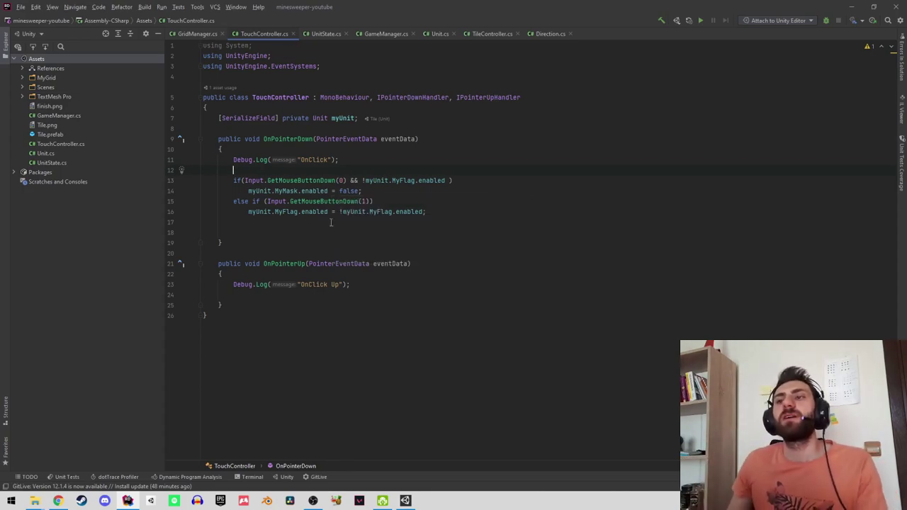
left_click(272, 190)
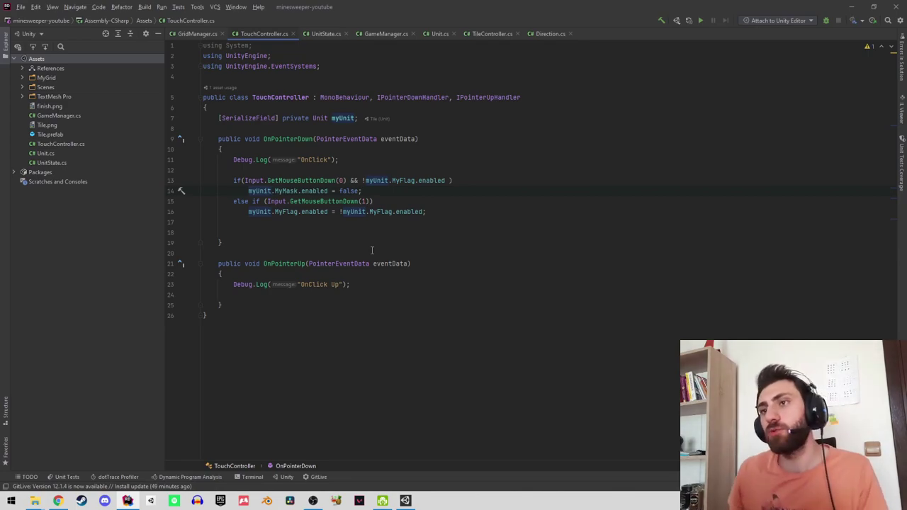
Go to the Unit class and add an empty public void Open() method after PrepareText.
left_click(326, 122, "ctrl")
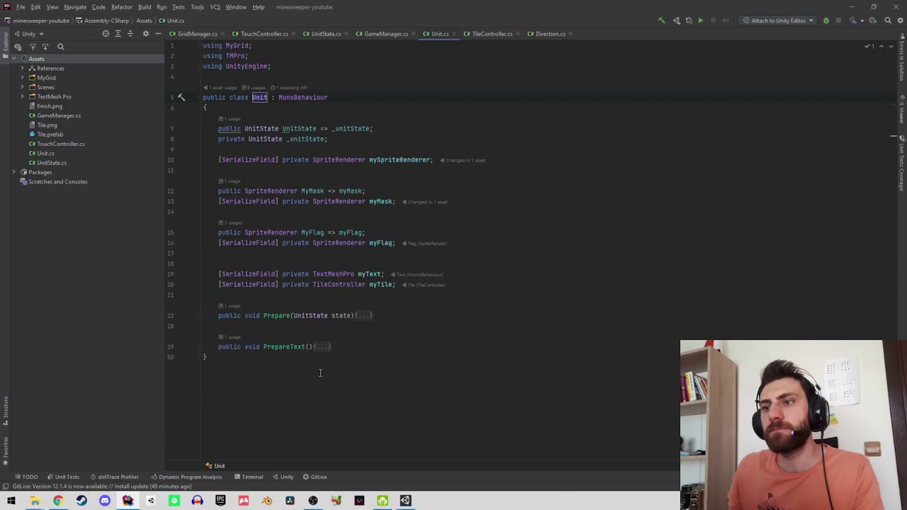
left_click(354, 343)
type("public vo")
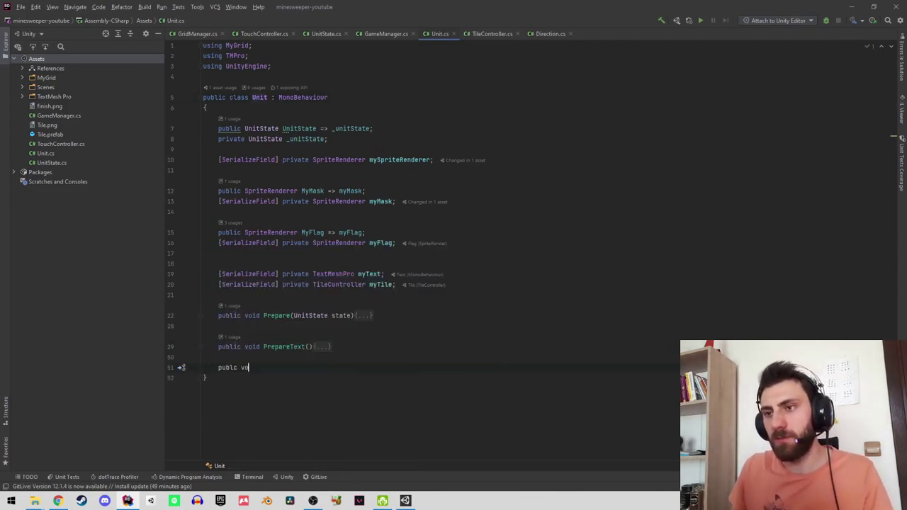
type("i")
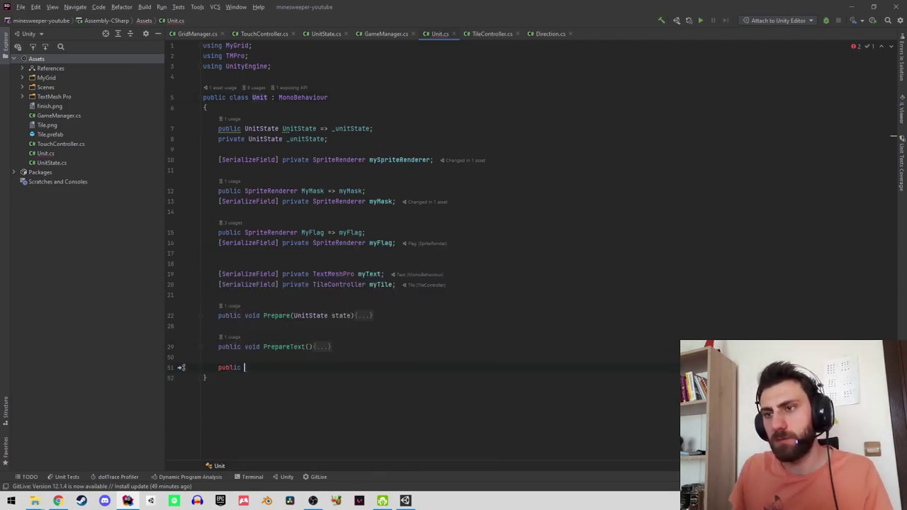
type("void ")
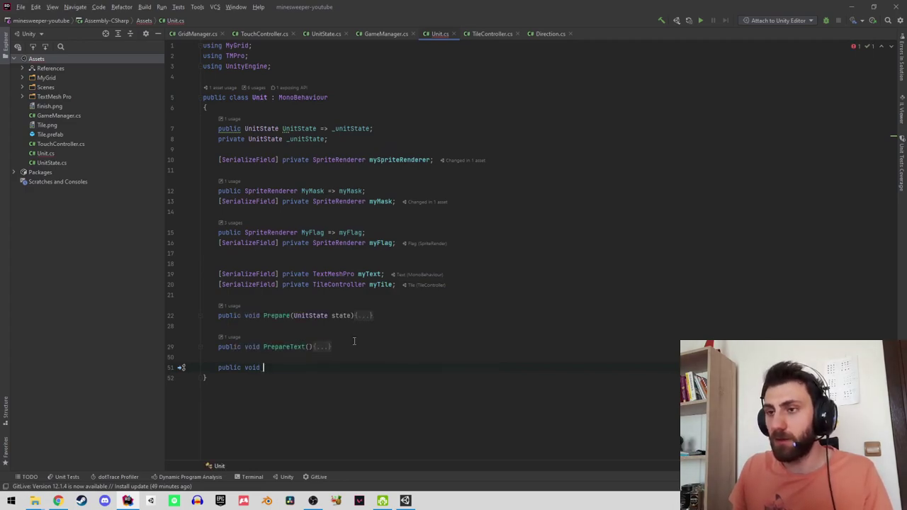
type("Open")
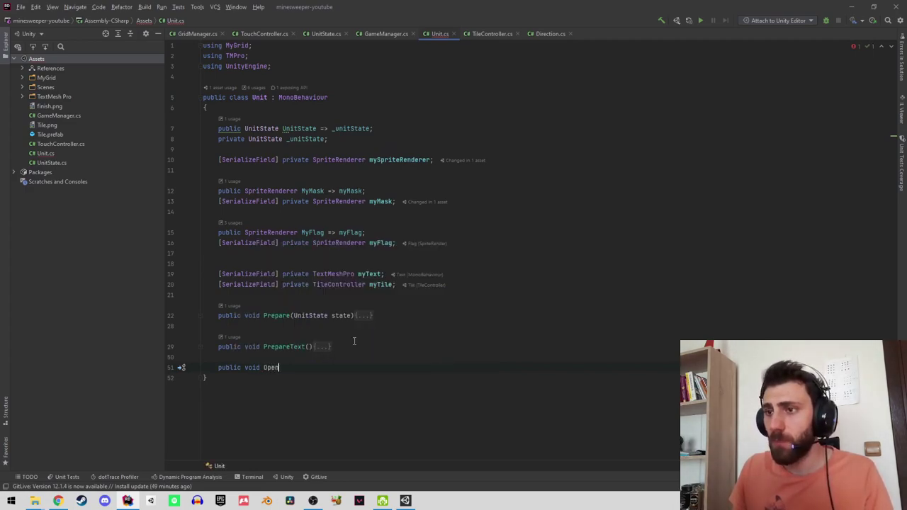
key("Return")
type("{")
key("Return")
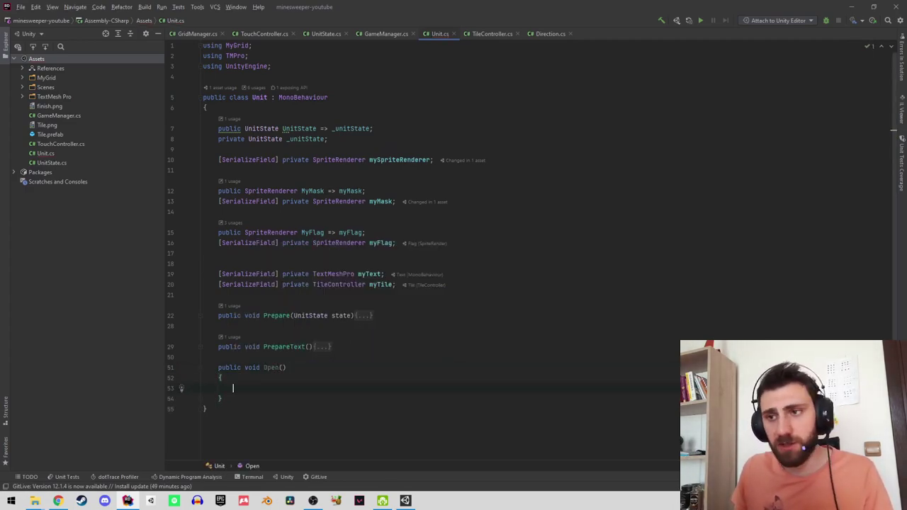
type("p")
key("Down")
key("End")
key("Return")
key("Return")
Add a public void SetFlag() method below Open and rename it to ToggleFlag.
type("public")
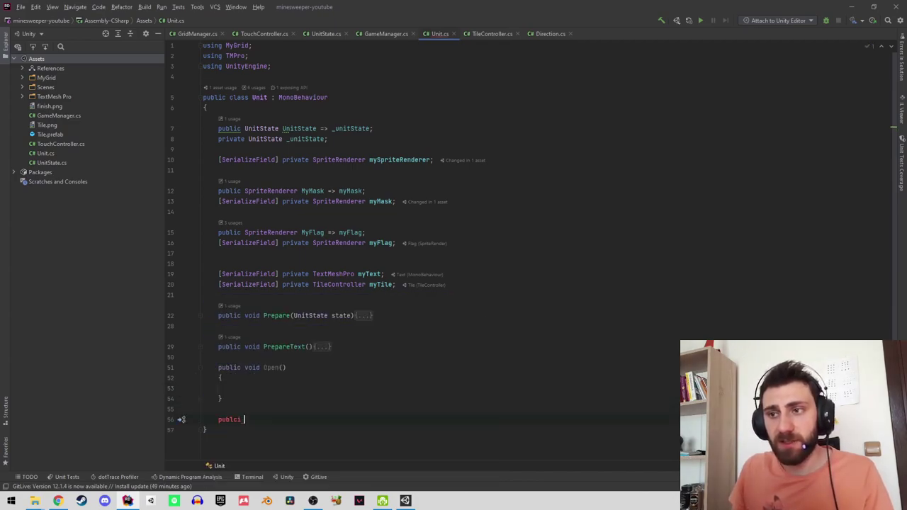
key("BackSpace")
key("BackSpace")
key("BackSpace")
type("ic void ")
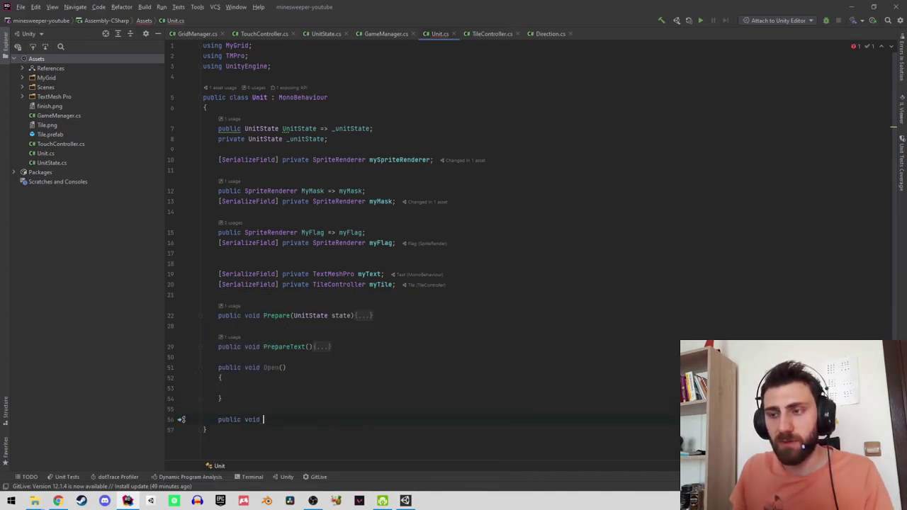
type("SetFla")
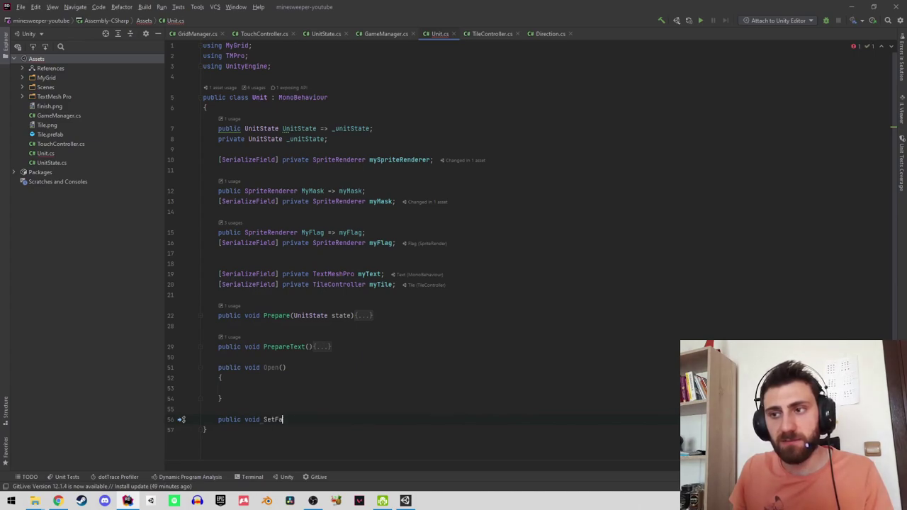
type("g()")
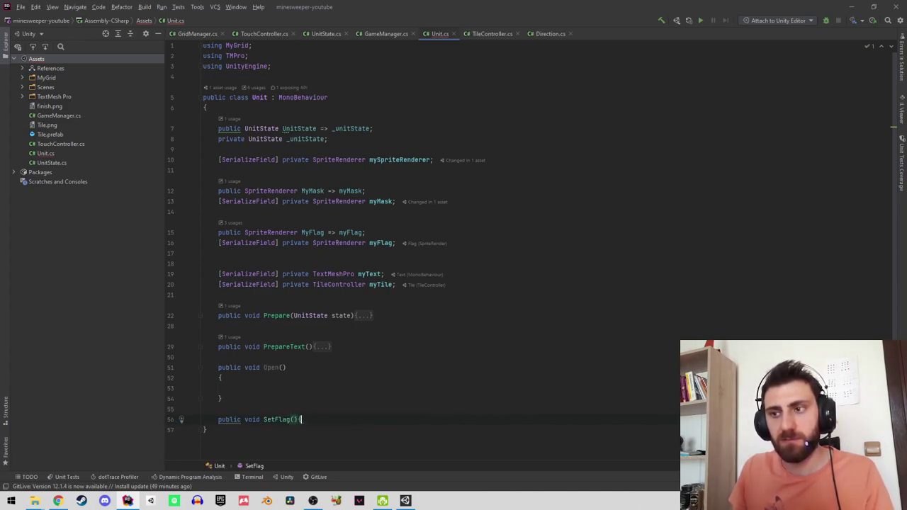
key("Return")
type("{")
key("Return")
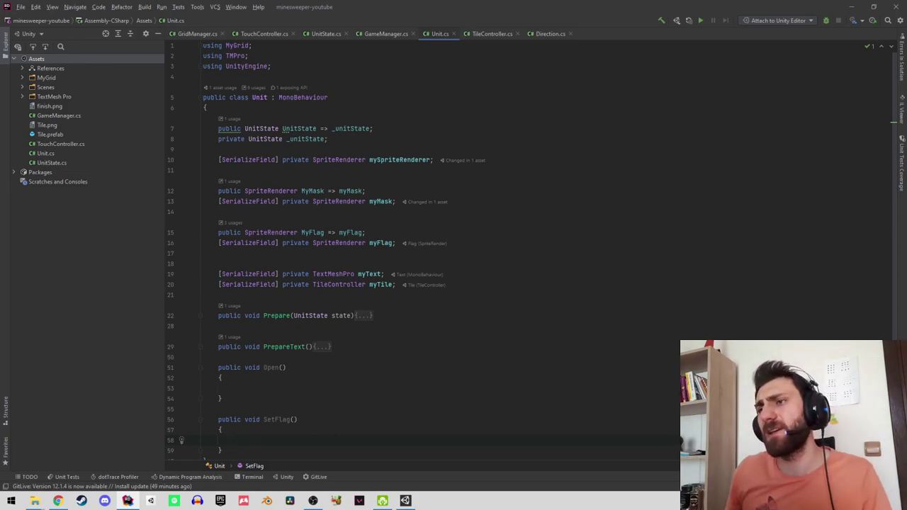
double_click(281, 420)
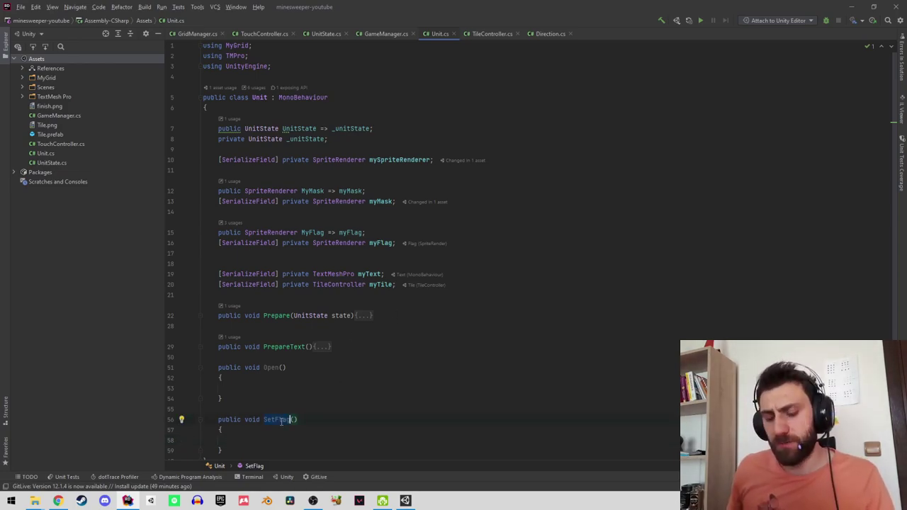
type("Fl")
type("Togg")
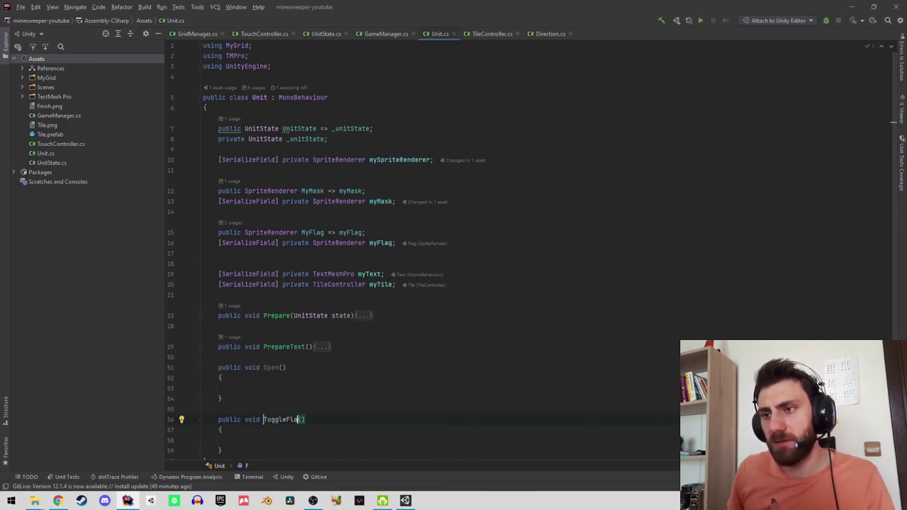
Write myFlag.enabled = !myFlag.enabled inside ToggleFlag.
left_click(349, 232)
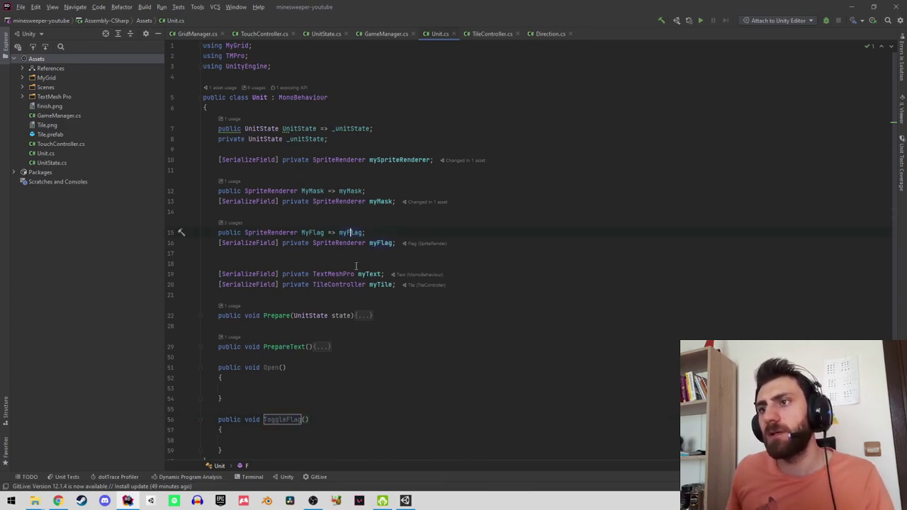
key("Down")
key("Down")
key("Down")
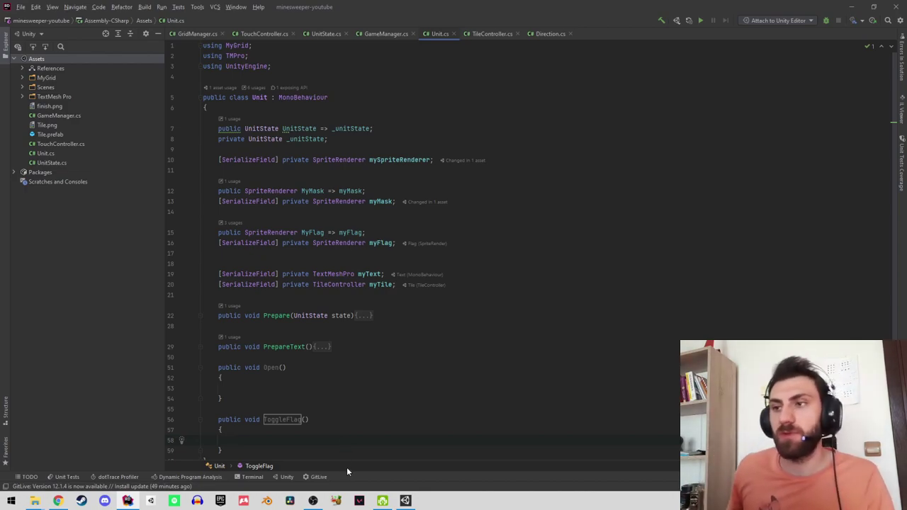
left_click(360, 407)
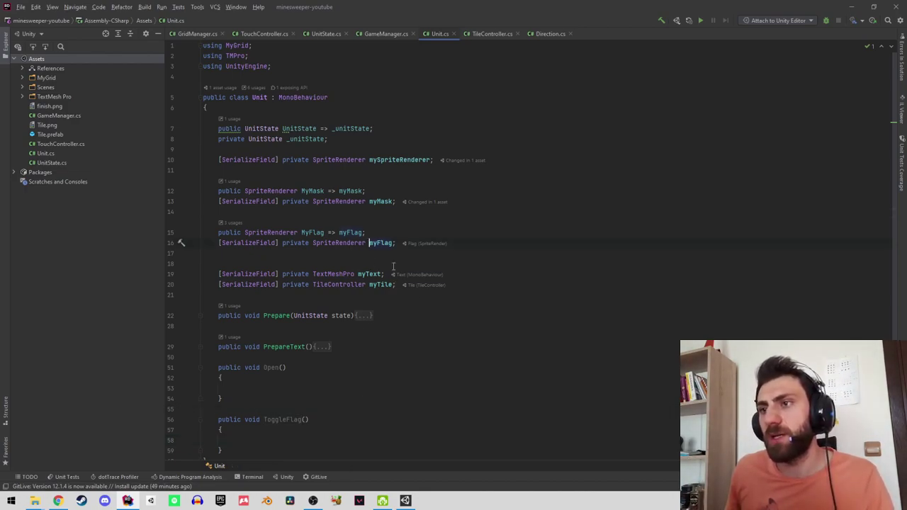
left_click(304, 439)
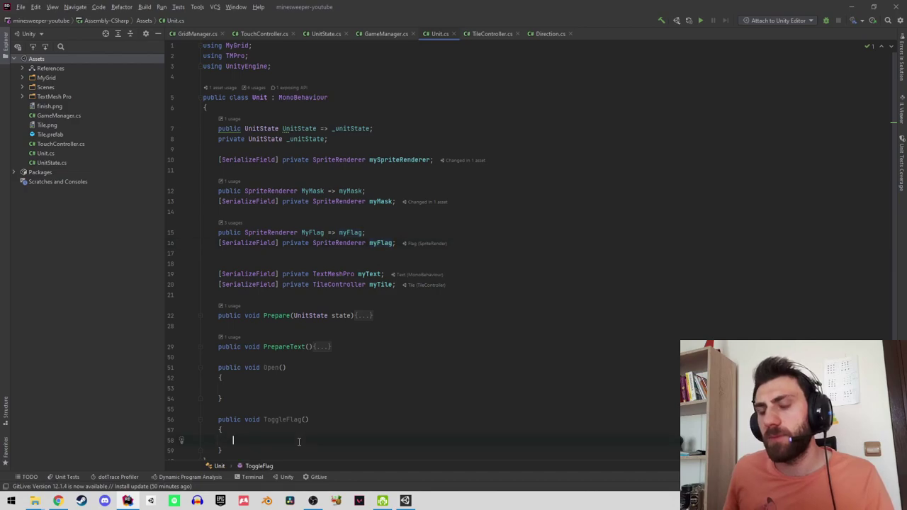
type("myFlag.en")
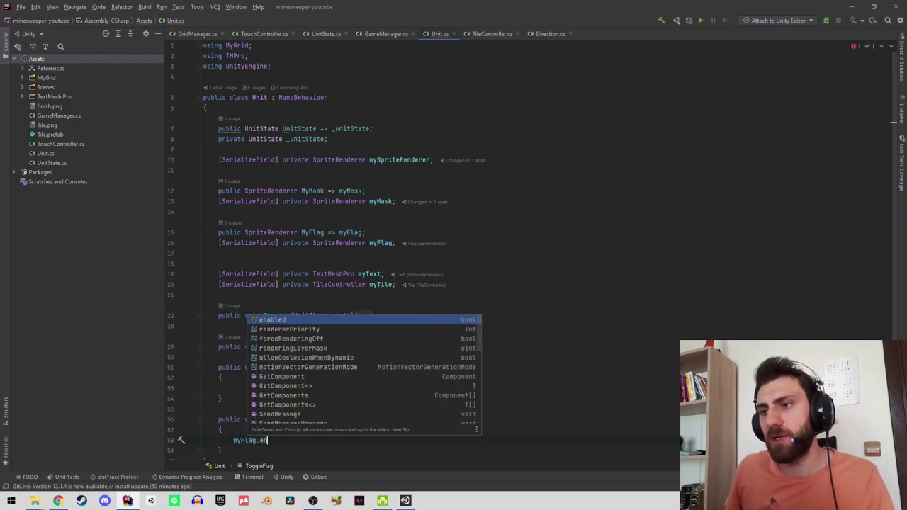
key("Return")
type("=")
key("Escape")
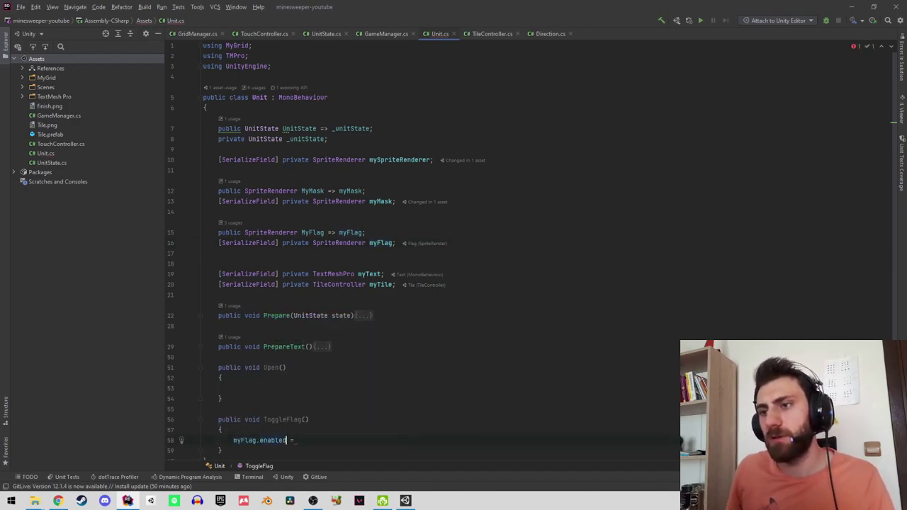
type("!")
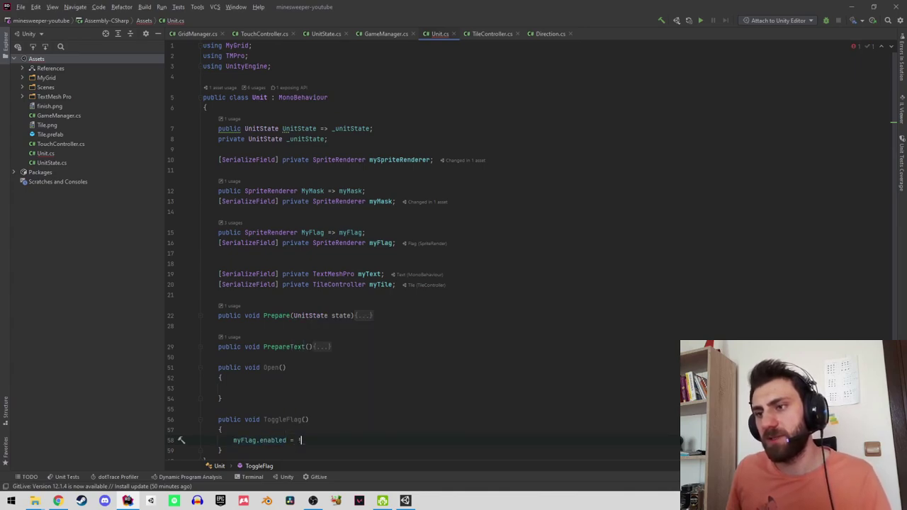
type("myFlag.enabled;")
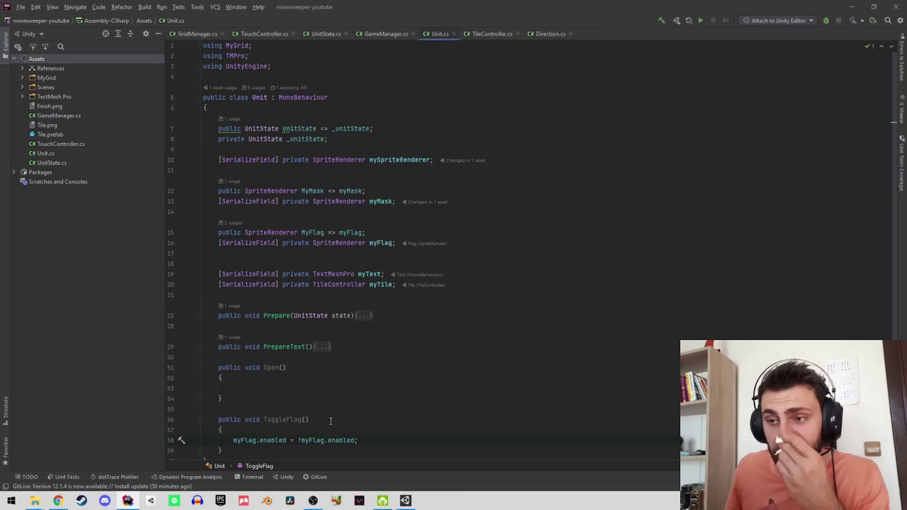
Fill Open() with myMask.enabled = false, then jump back to the TouchController click handler.
left_click(234, 388)
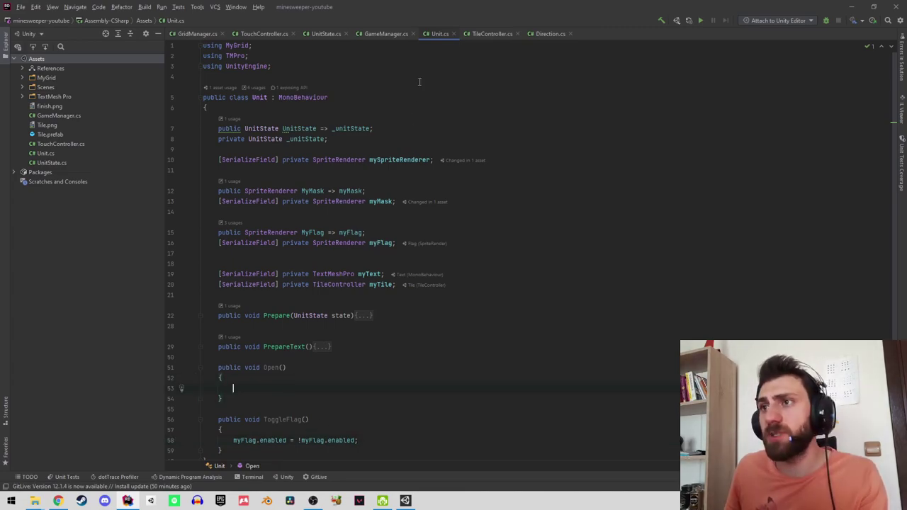
left_click(262, 33)
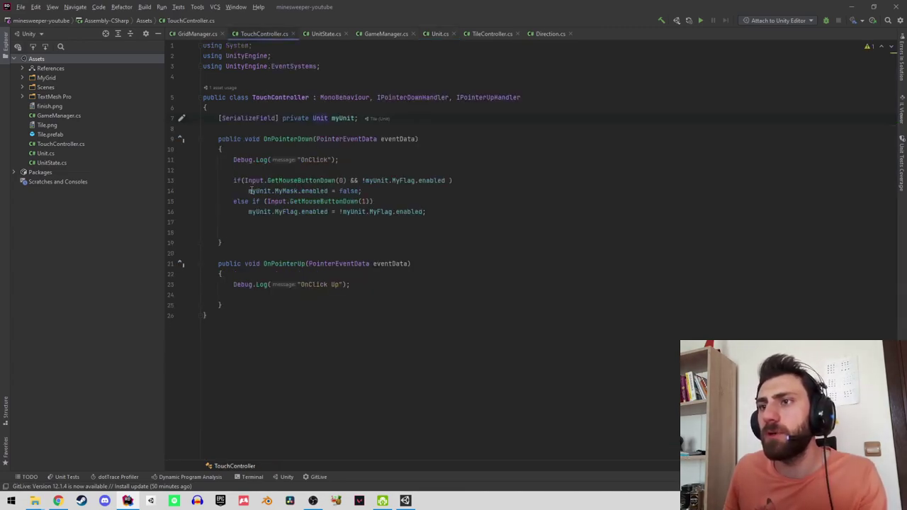
left_click(384, 34)
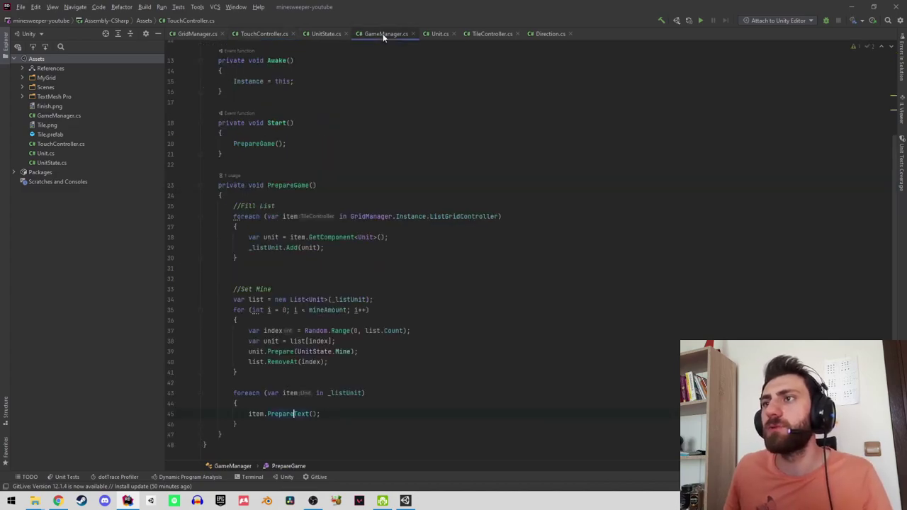
left_click(324, 34)
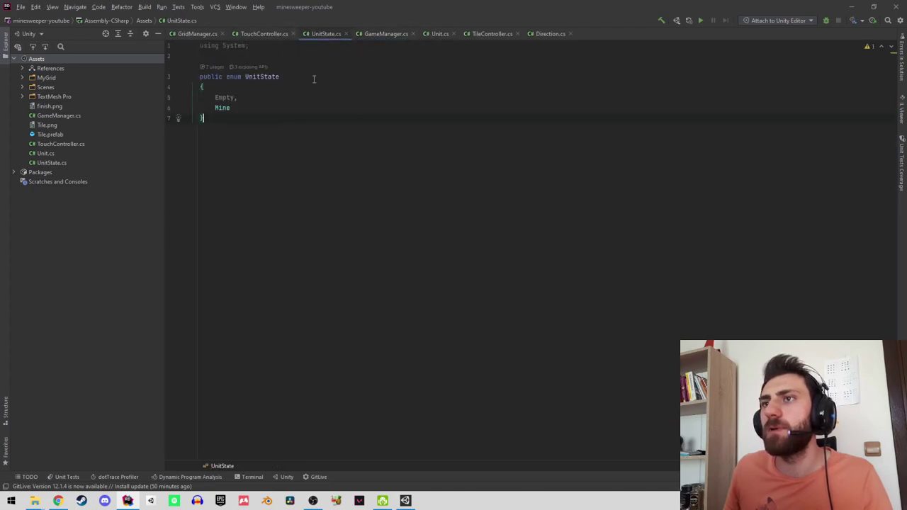
left_click(442, 34)
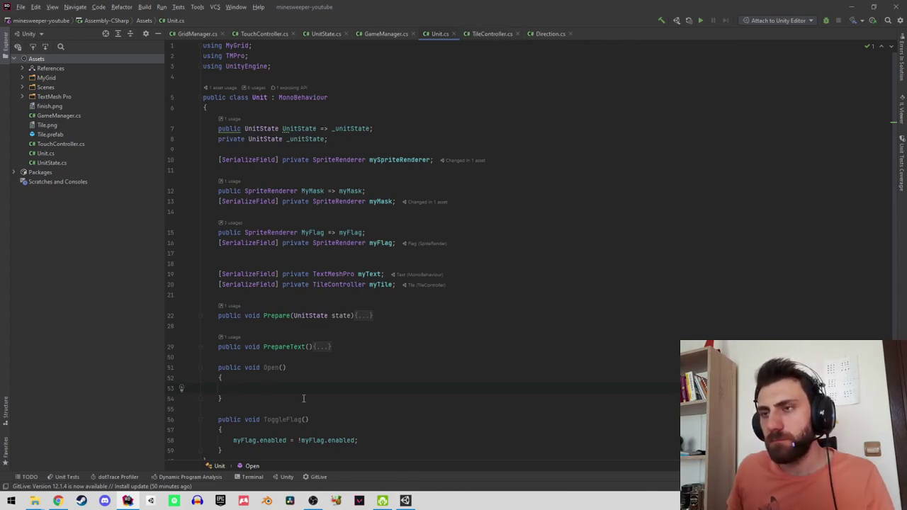
type("m")
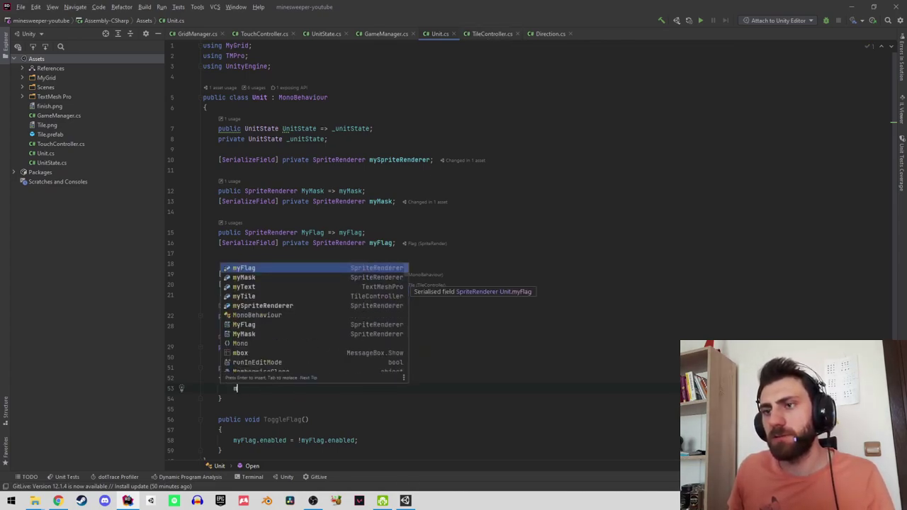
type("yMask.enabled ")
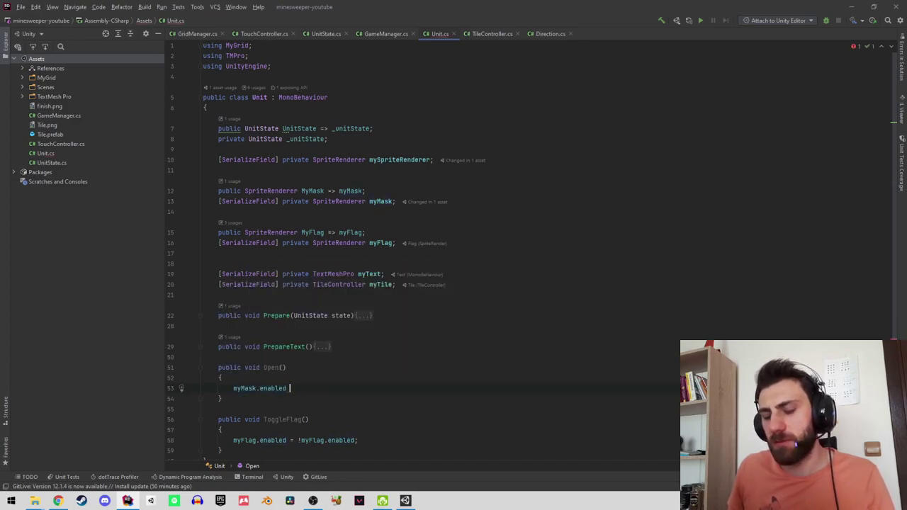
type("= false;")
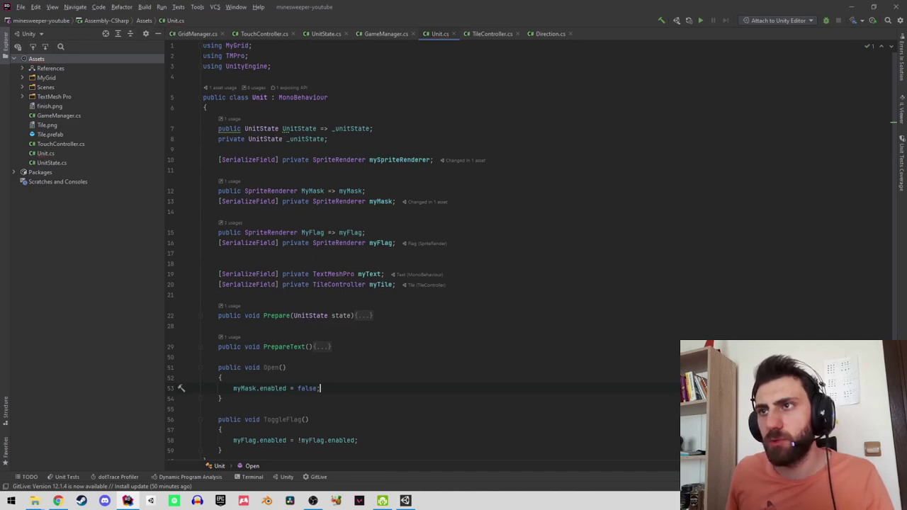
key("ctrl+alt+Left")
key("ctrl+alt+Left")
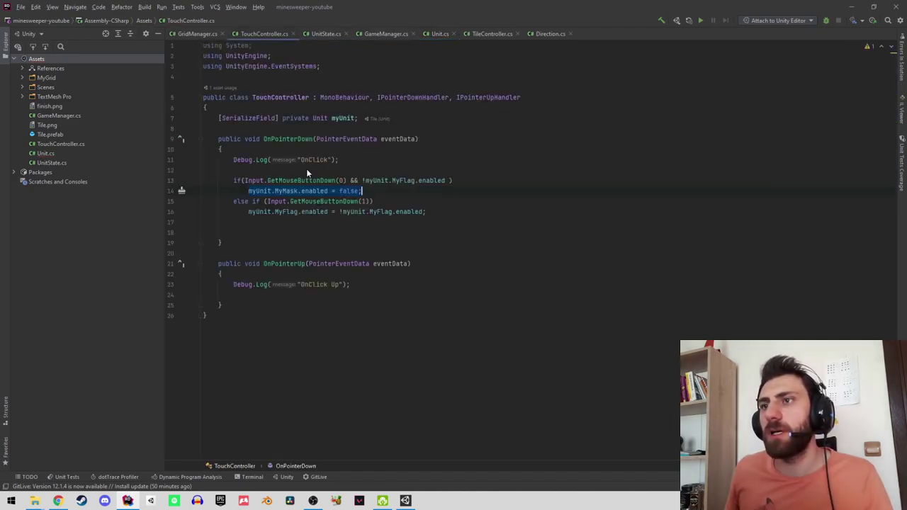
Replace the mask and flag statements with myUnit.Open(); and myUnit.ToggleFlag(); calls.
key("ctrl+shift+Right")
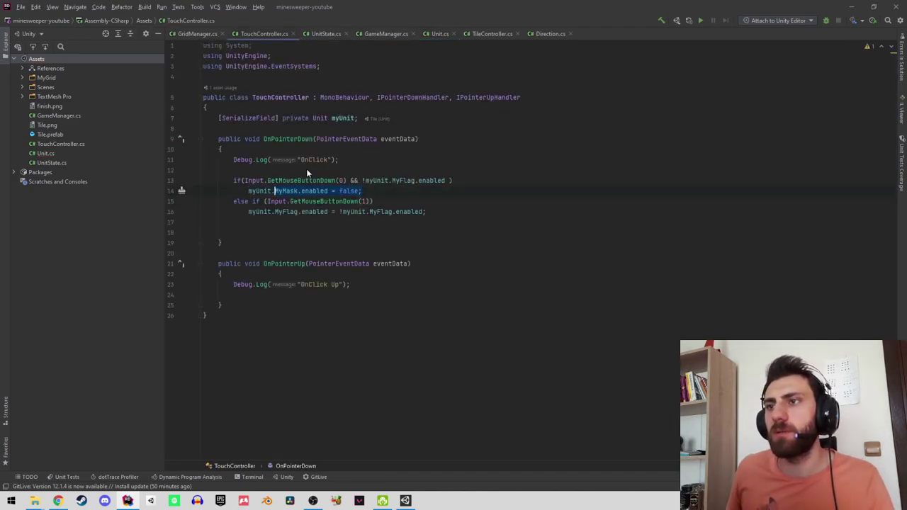
type("Op")
key("Return")
type(";")
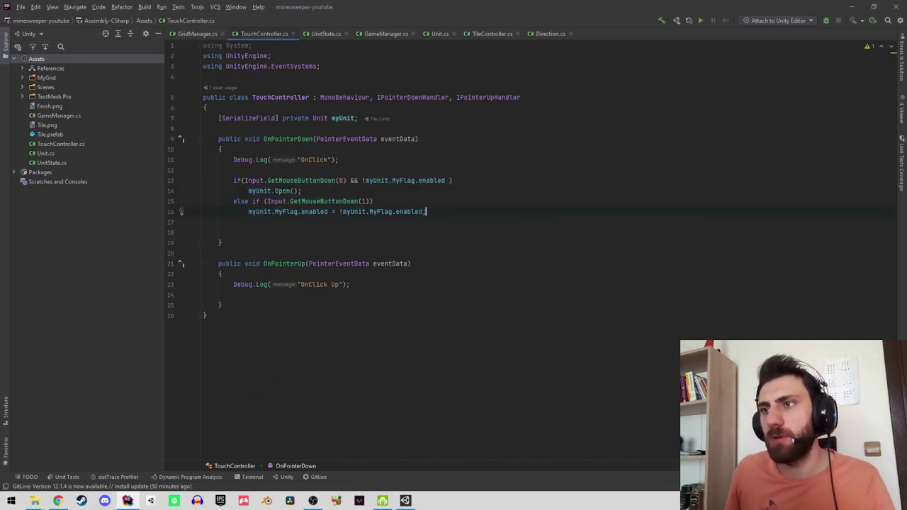
key("ctrl+shift+Left")
key("ctrl+shift+Left")
key("ctrl+shift+Left")
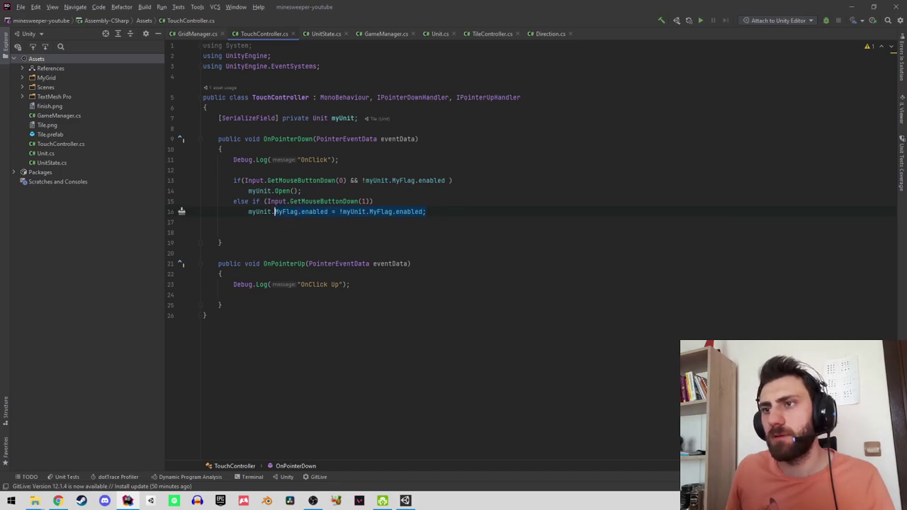
type("Tog")
key("Return")
type(";")
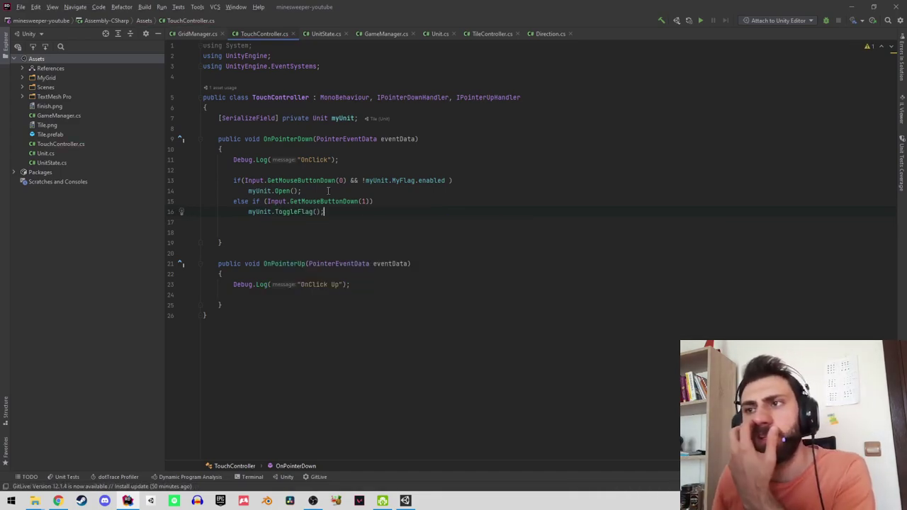
Add expression-bodied IsLeftClick and IsRightClick properties holding the mouse-button checks.
left_click(314, 180)
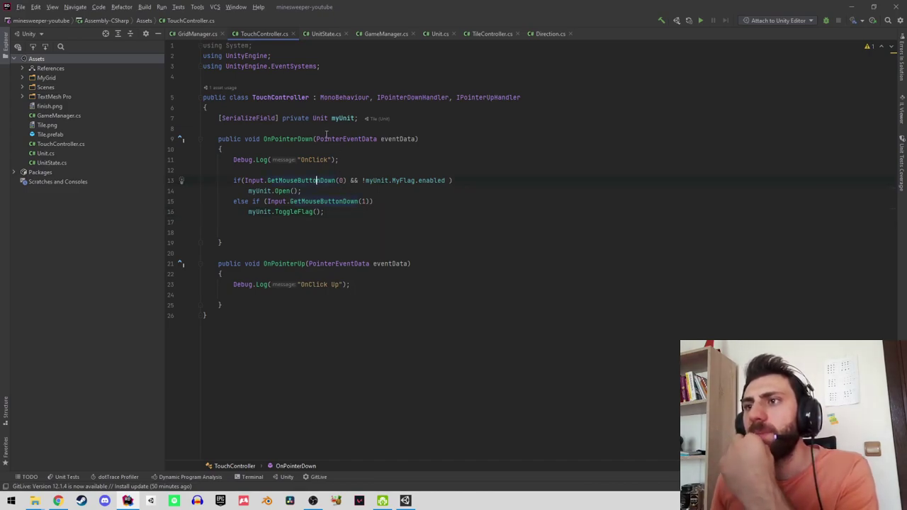
left_click(358, 118)
key("Return")
key("Return")
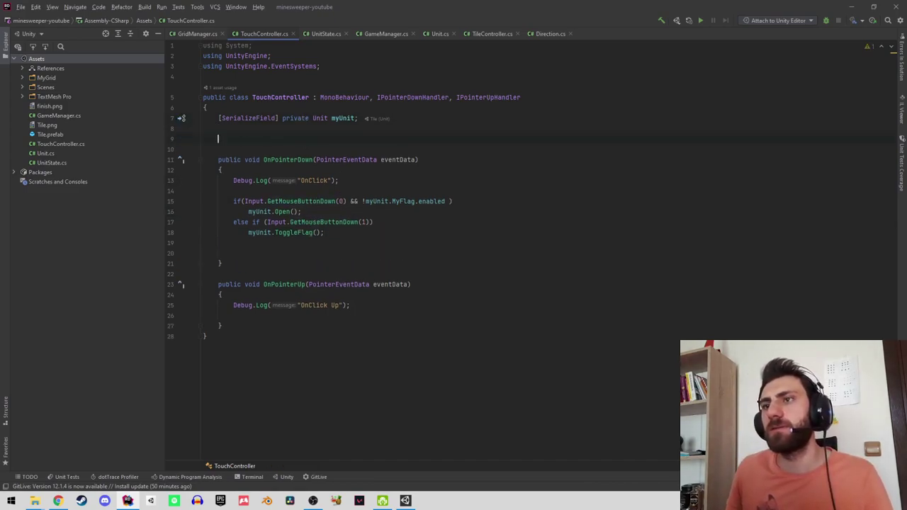
type("bool ")
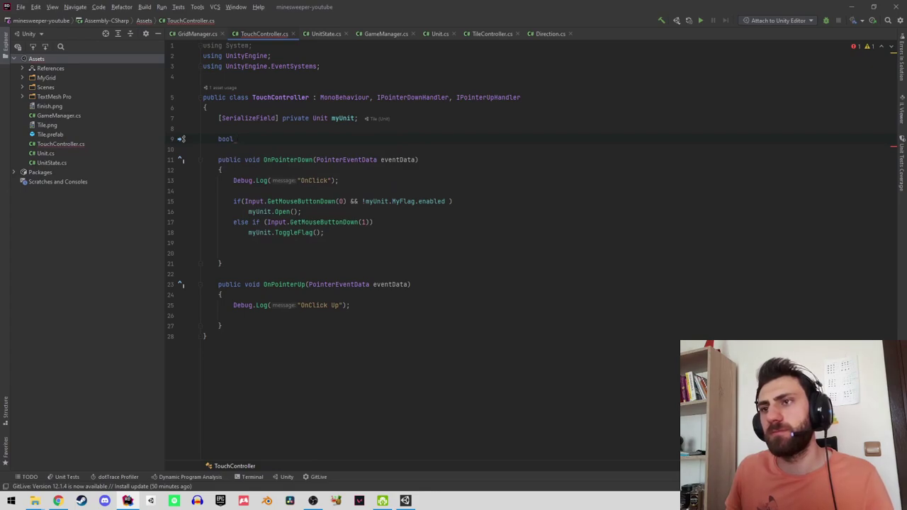
type("Is")
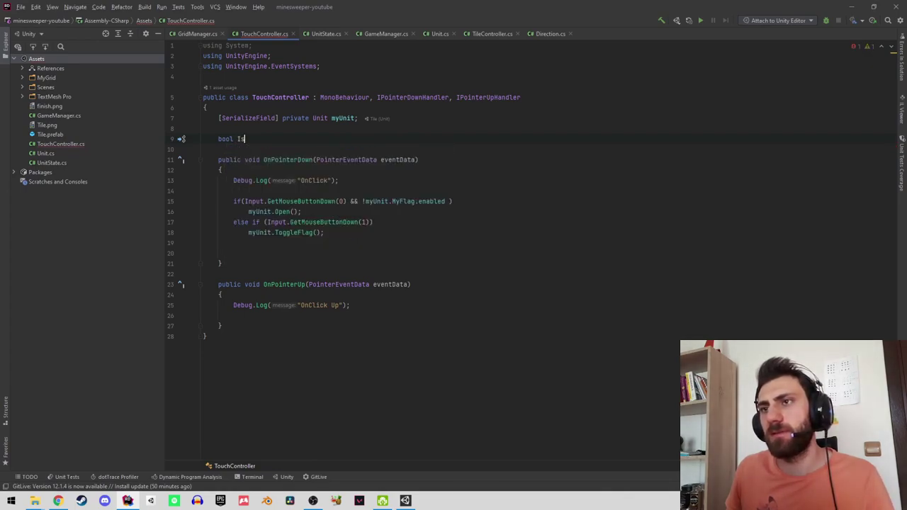
type("LeftClick")
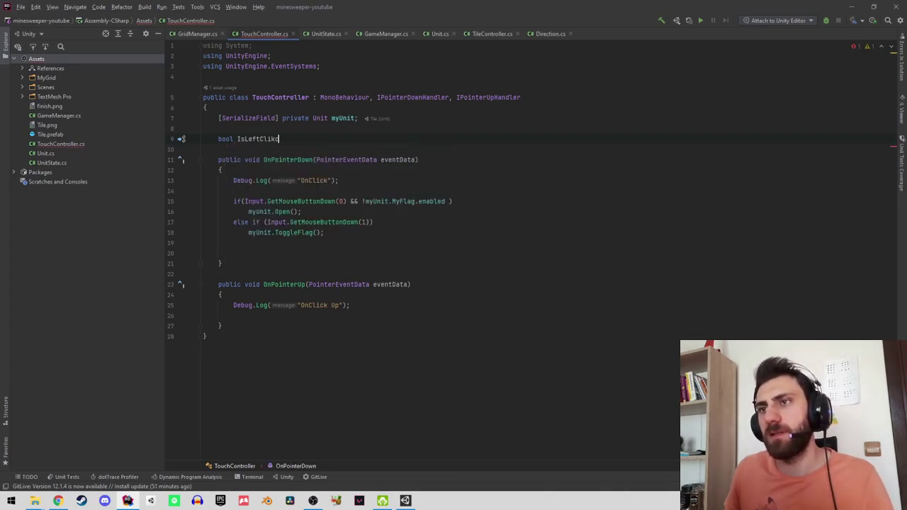
type(" =>")
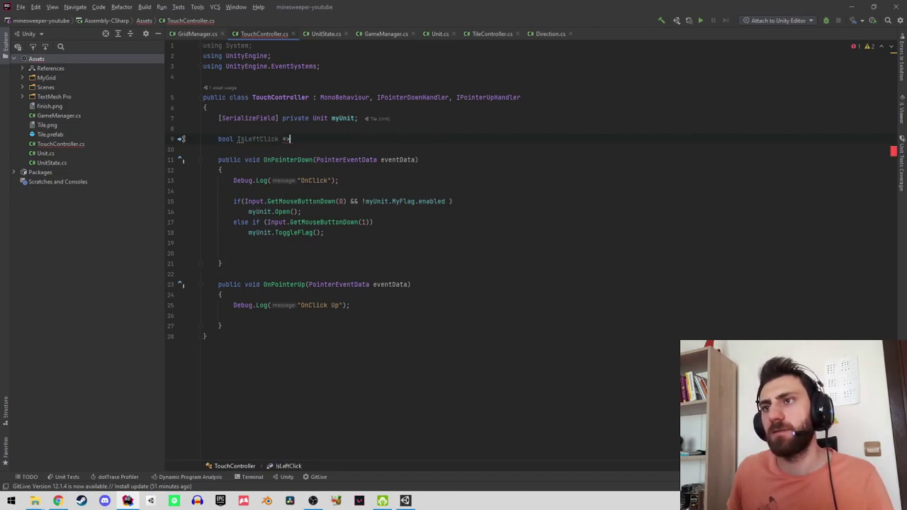
left_click(295, 202)
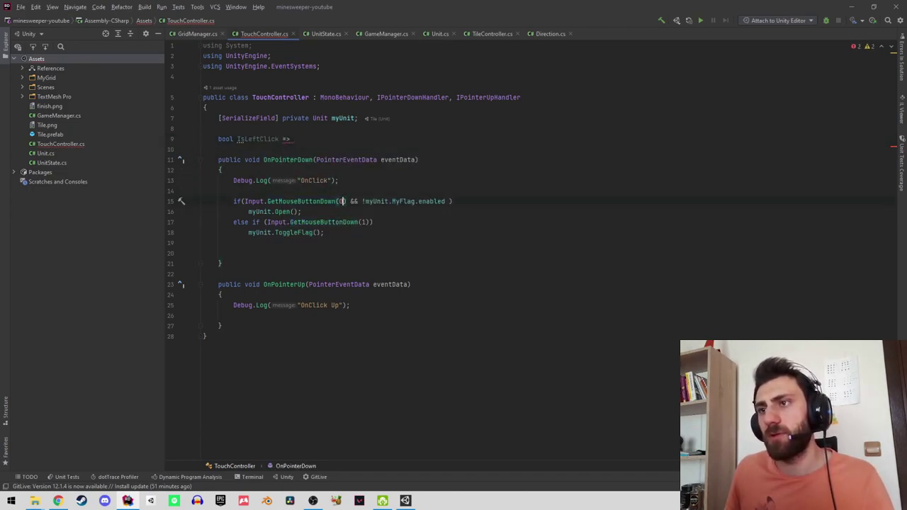
key("ctrl+shift+Left")
key("ctrl+shift+Left")
key("ctrl+shift+Left")
key("ctrl+shift+Left")
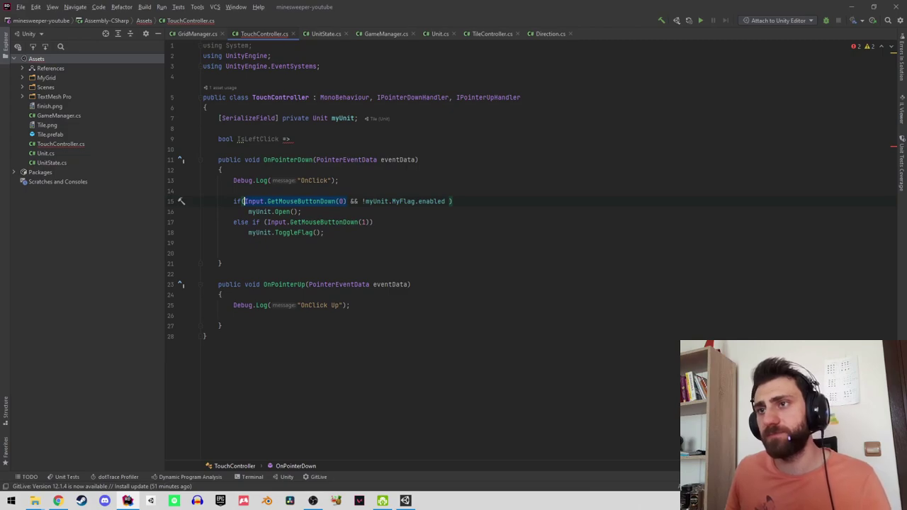
left_click(240, 139)
key("ctrl+shift+v")
key("Return")
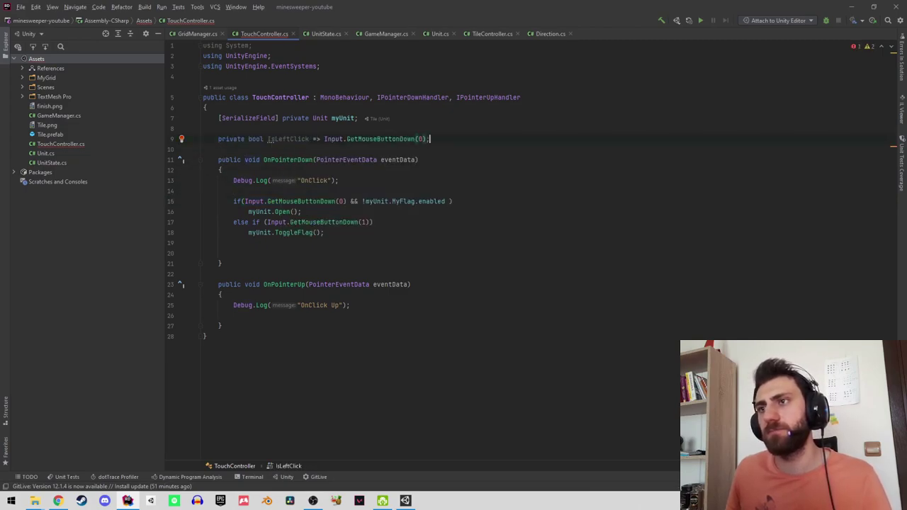
key("ctrl+d")
type("1")
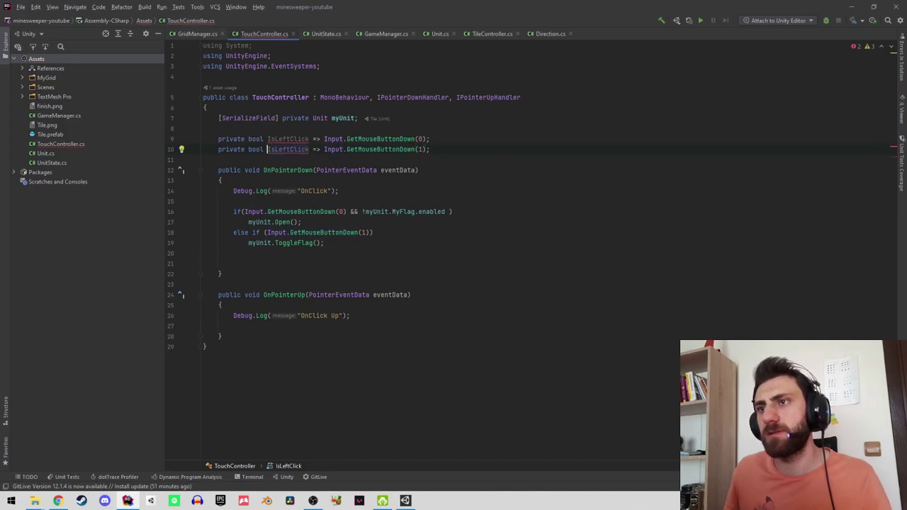
key("BackSpace")
key("BackSpace")
key("Delete")
key("Delete")
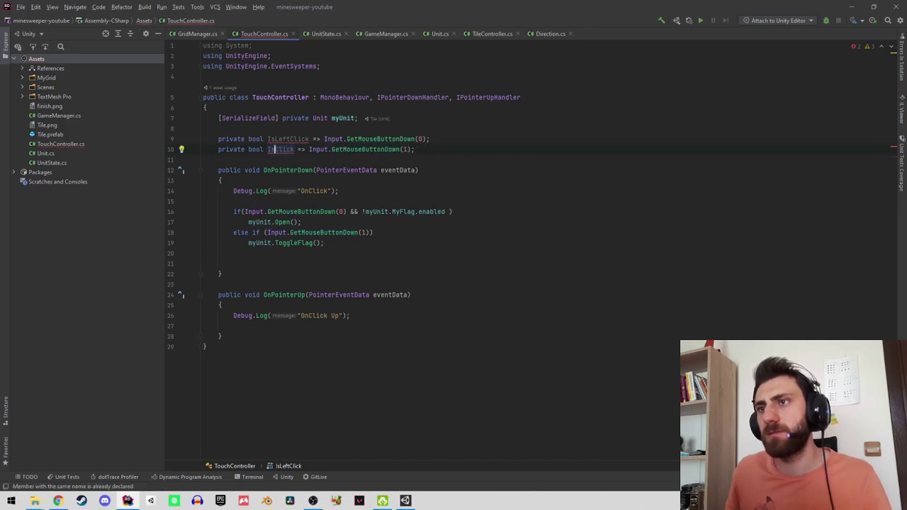
type("Right")
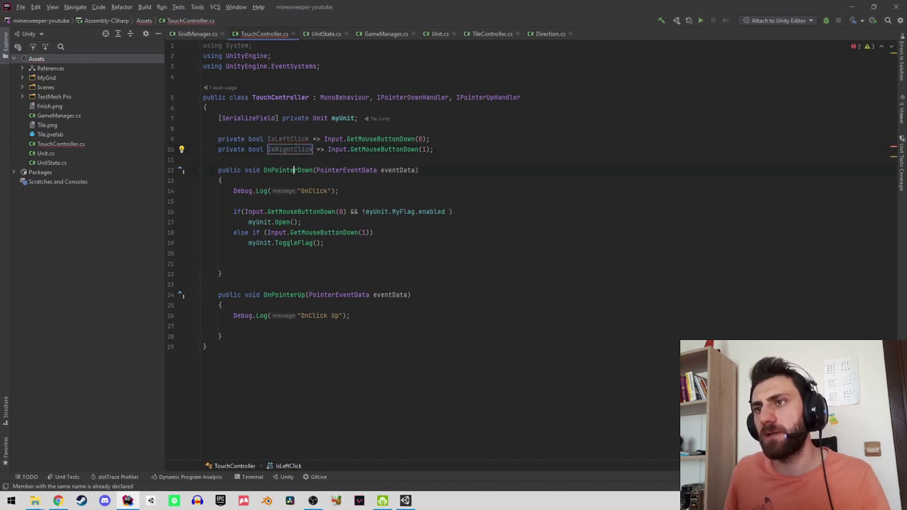
Use IsLeftClick and IsRightClick in OnPointerDown's if conditions and reformat the code.
left_click(297, 190)
left_click(233, 202)
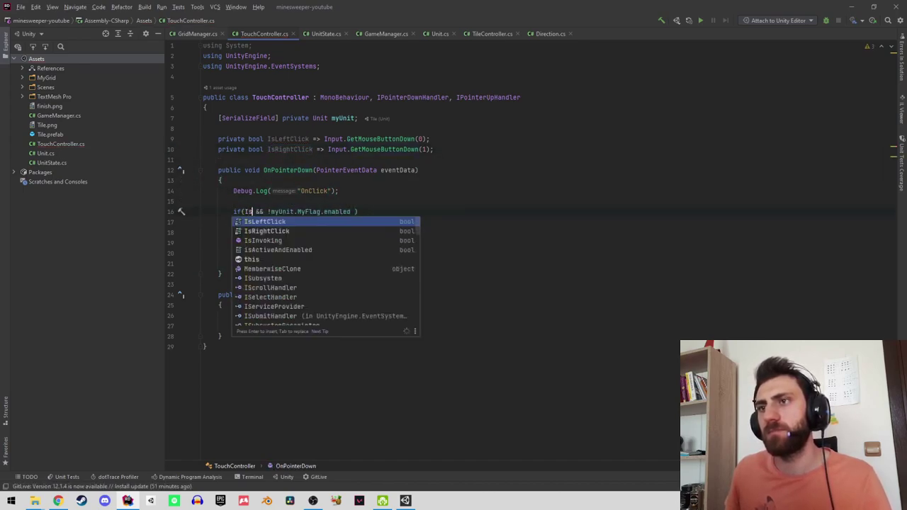
type("IsL")
key("Return")
key("Down")
key("Down")
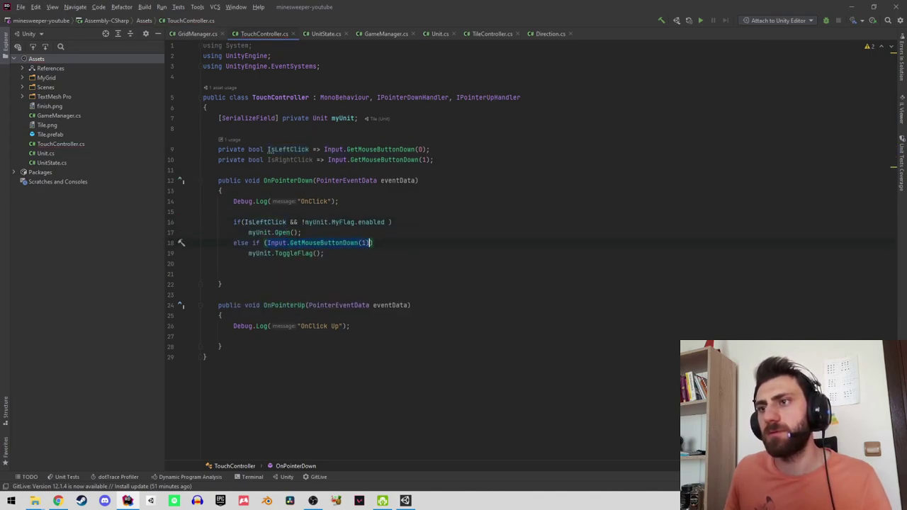
type("IsR")
key("Return")
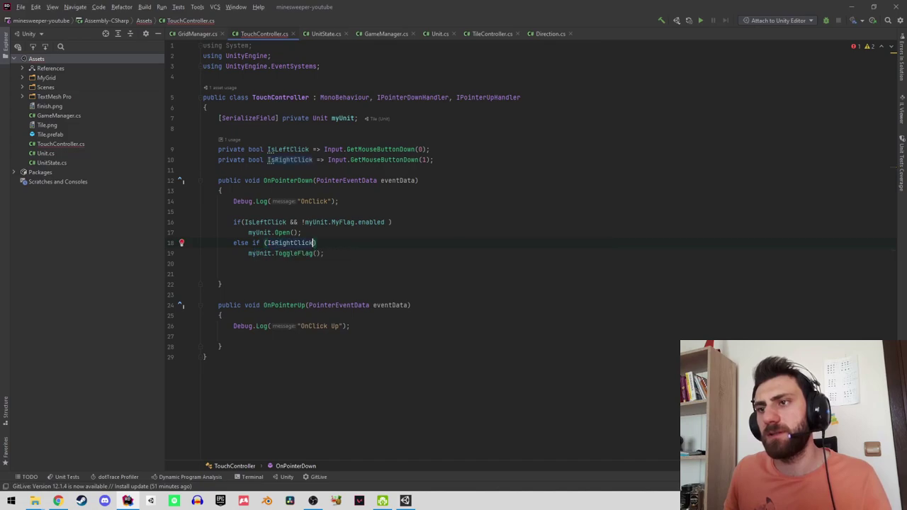
key("ctrl+alt+l")
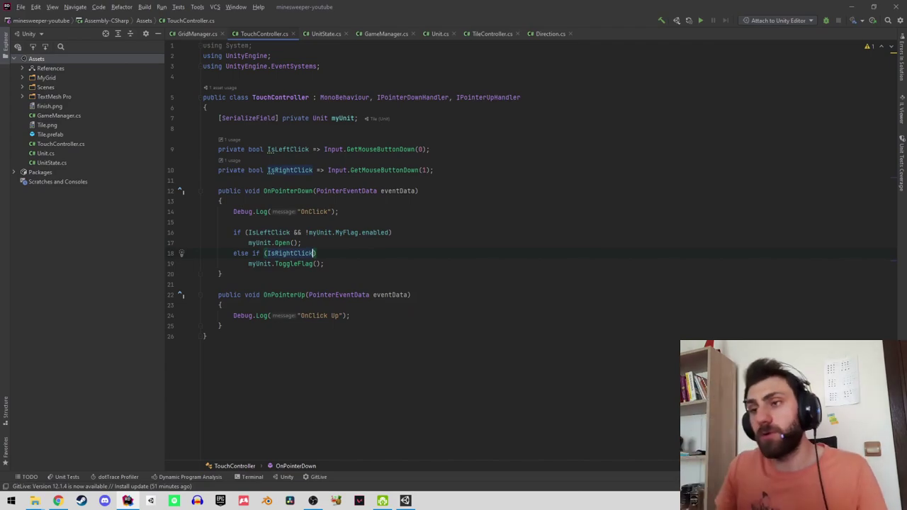
Delete the OnClick and OnClick Up debug logs and open ToggleFlag's definition in Unit.
left_click(301, 243)
key("ctrl+y")
key("ctrl+y")
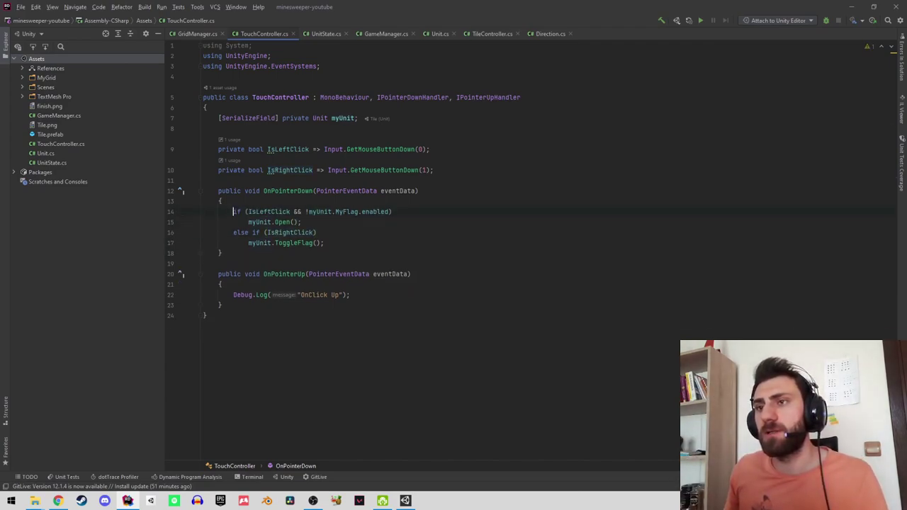
key("Down")
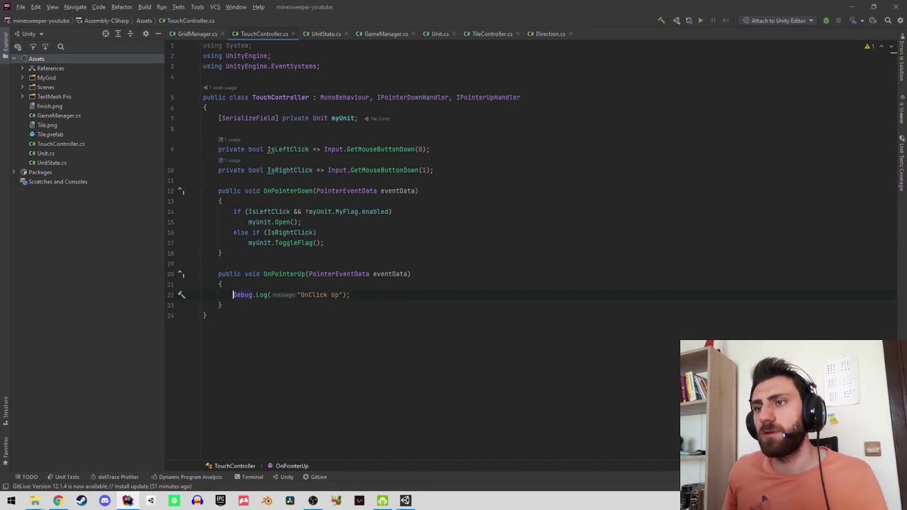
key("ctrl+y")
left_click(203, 274)
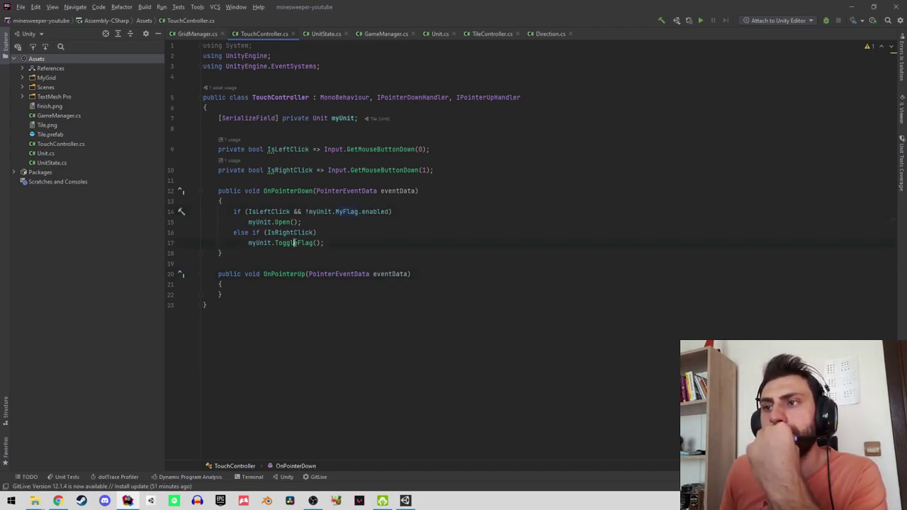
key("ctrl+b")
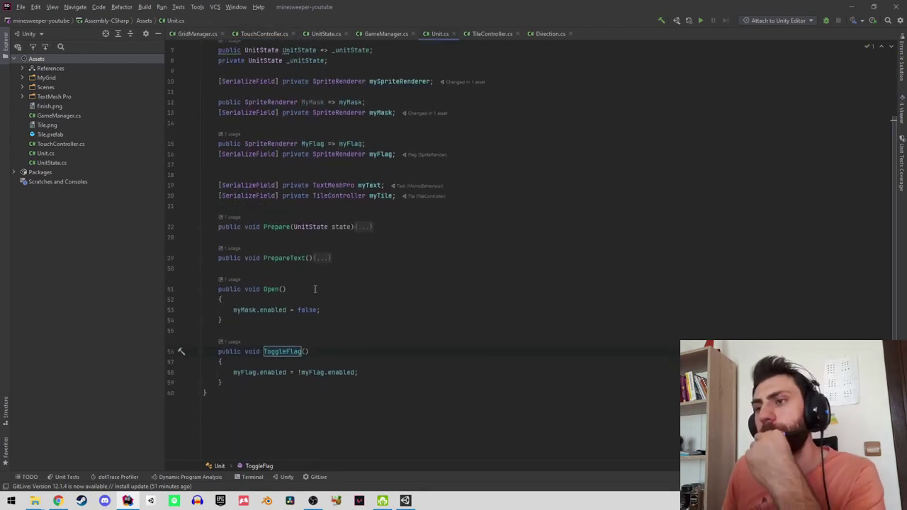
Add an empty public bool CanOpen() method below ToggleFlag in Unit.cs.
left_click(335, 390)
left_click(334, 386)
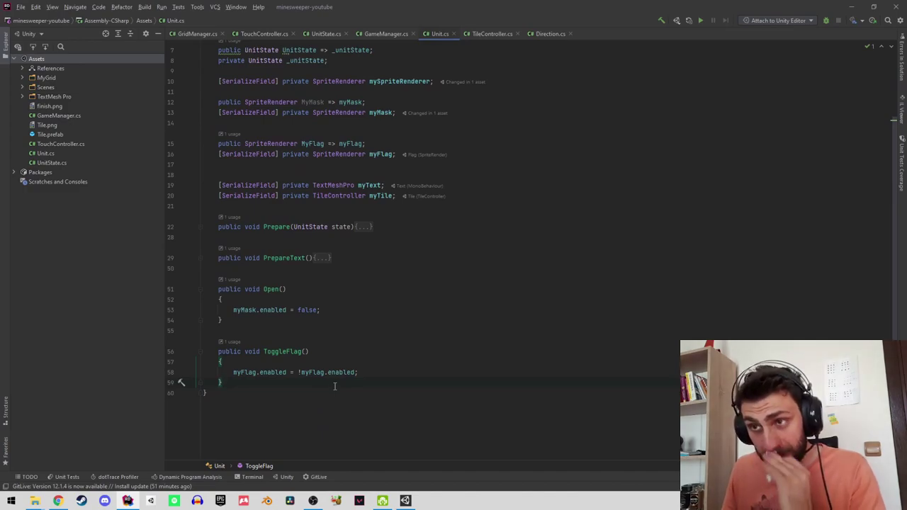
key("Return")
key("Return")
type("public")
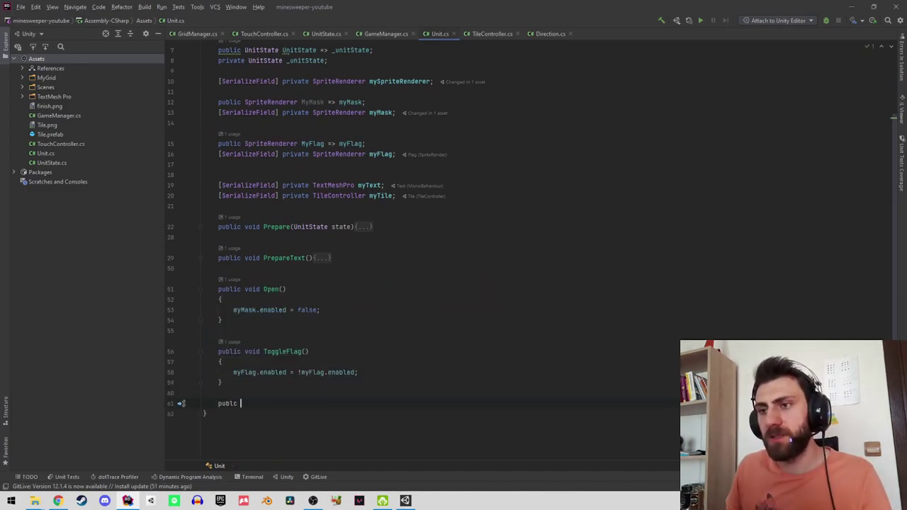
type(" vo")
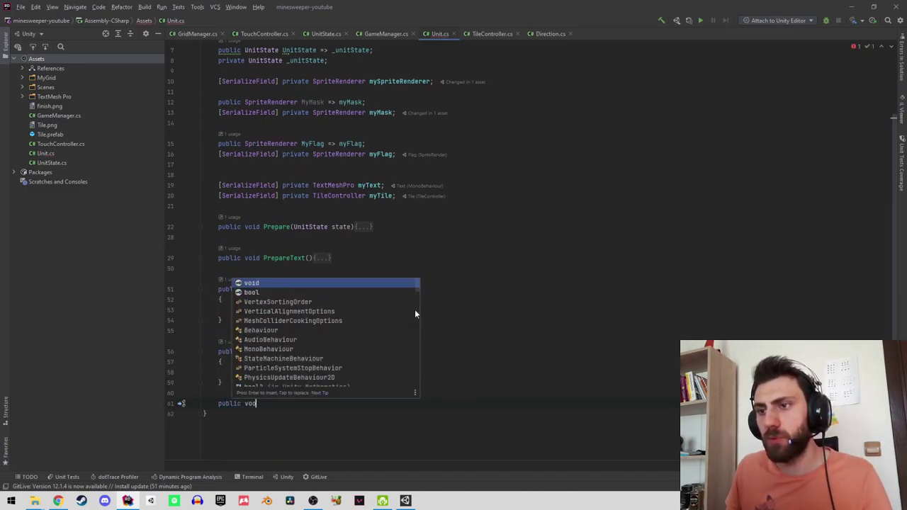
key("BackSpace")
key("BackSpace")
type("bool Ca")
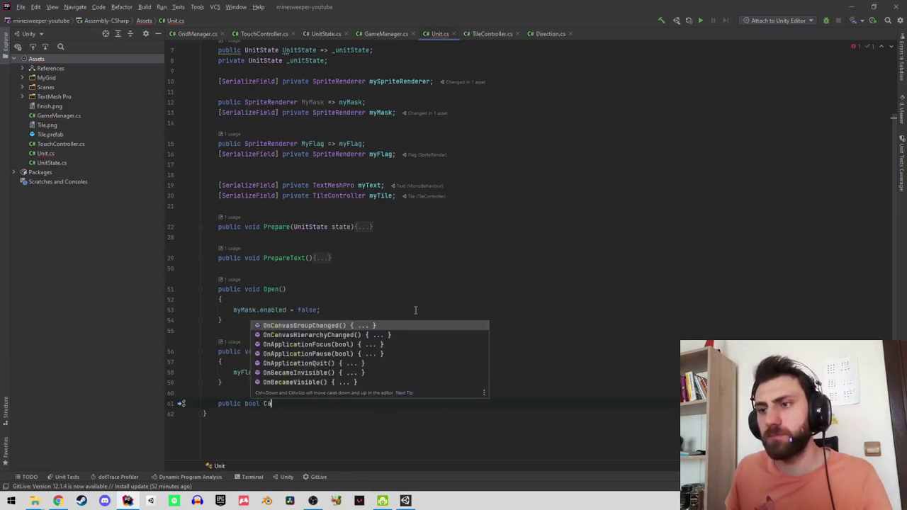
type("n")
key("BackSpace")
key("BackSpace")
key("BackSpace")
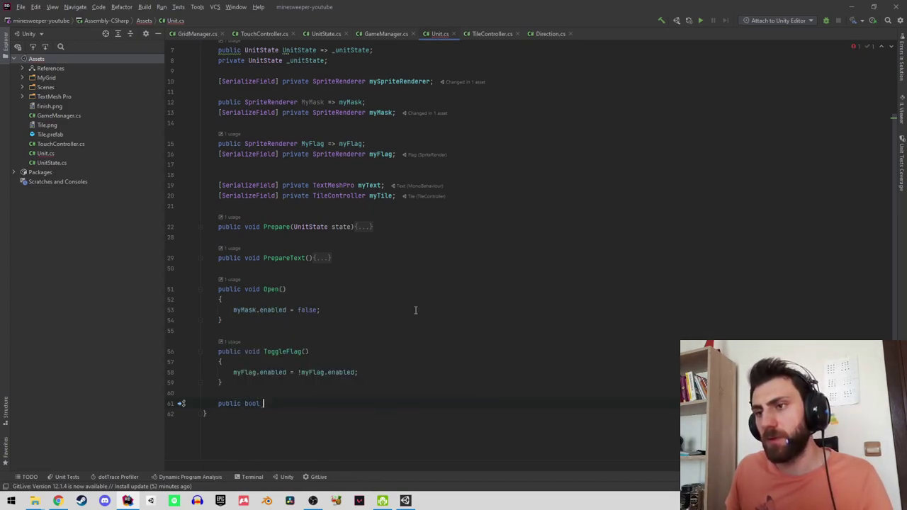
type("I")
key("BackSpace")
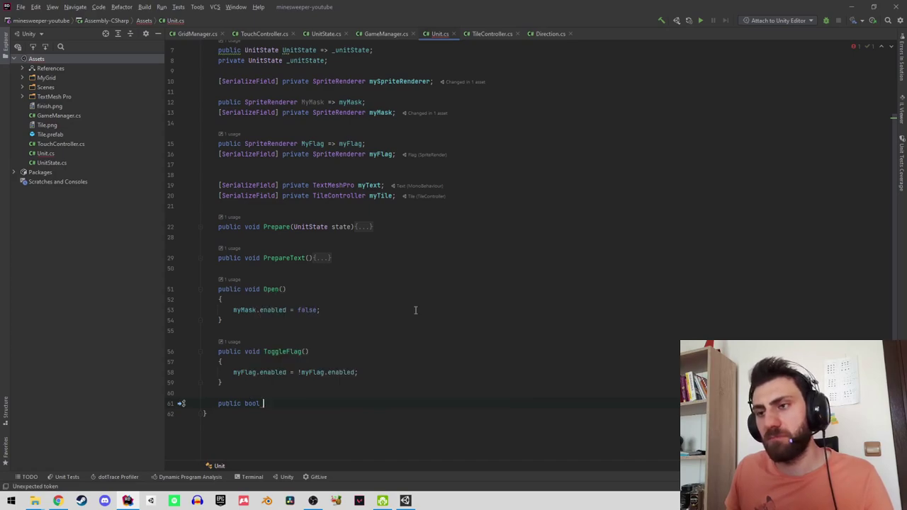
type("CanOpen")
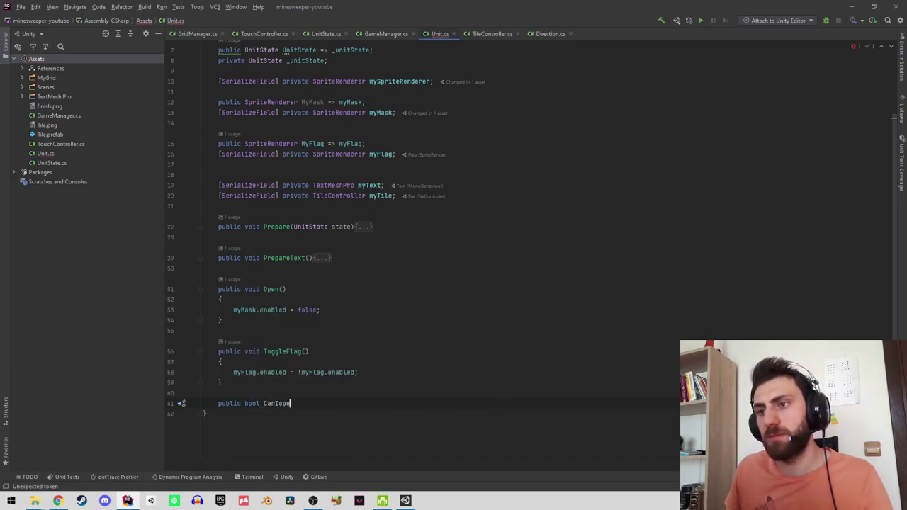
type("O")
type("()")
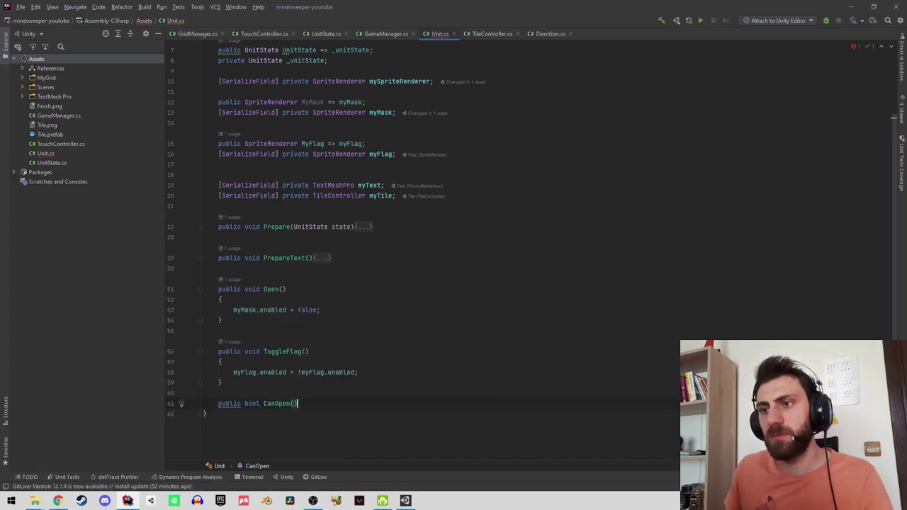
key("Return")
type("{")
key("Return")
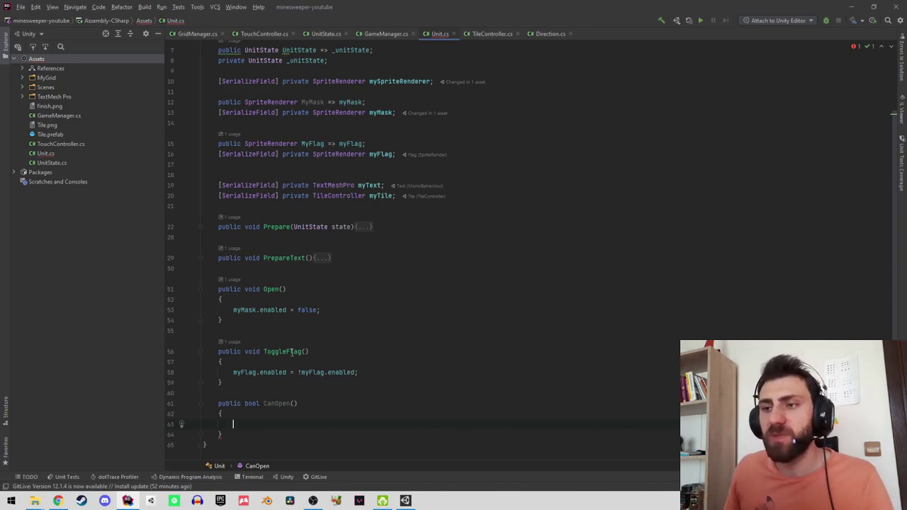
Make CanOpen return !myMask.enabled && !myFlag.enabled using member autocomplete.
scroll(256, 315, "up", 3)
scroll(256, 322, "down", 3)
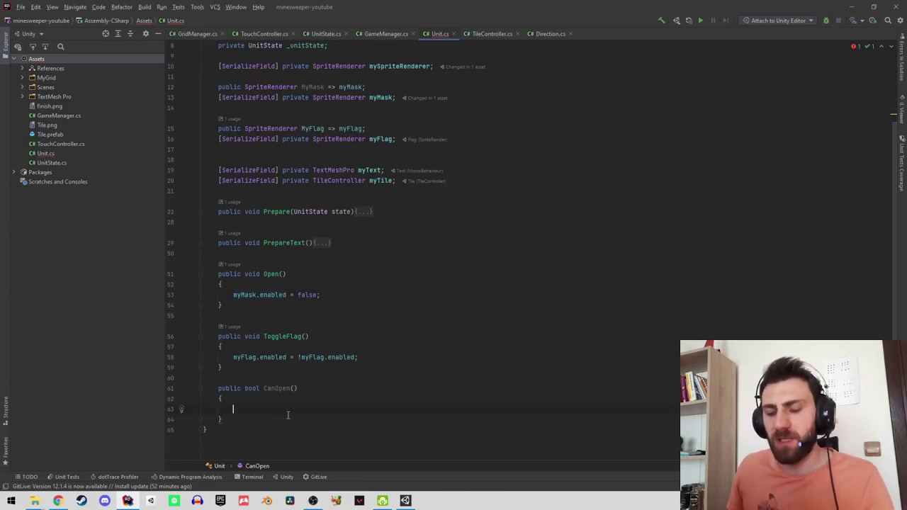
type("return")
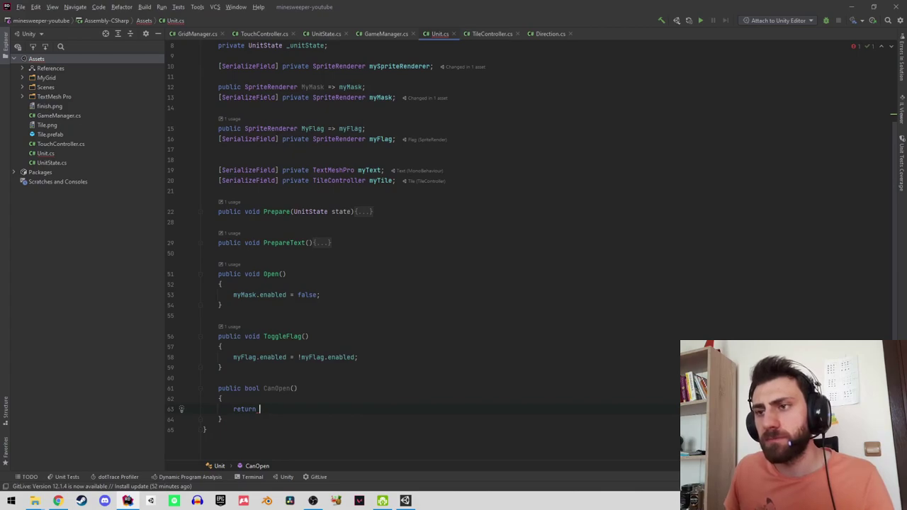
key("shift+Home")
key("BackSpace")
type("m")
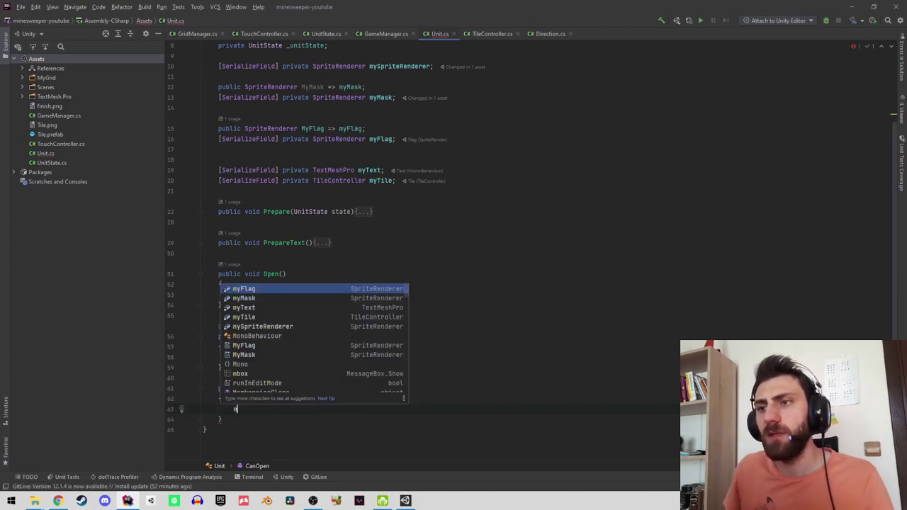
key("BackSpace")
key("BackSpace")
key("Return")
type("re")
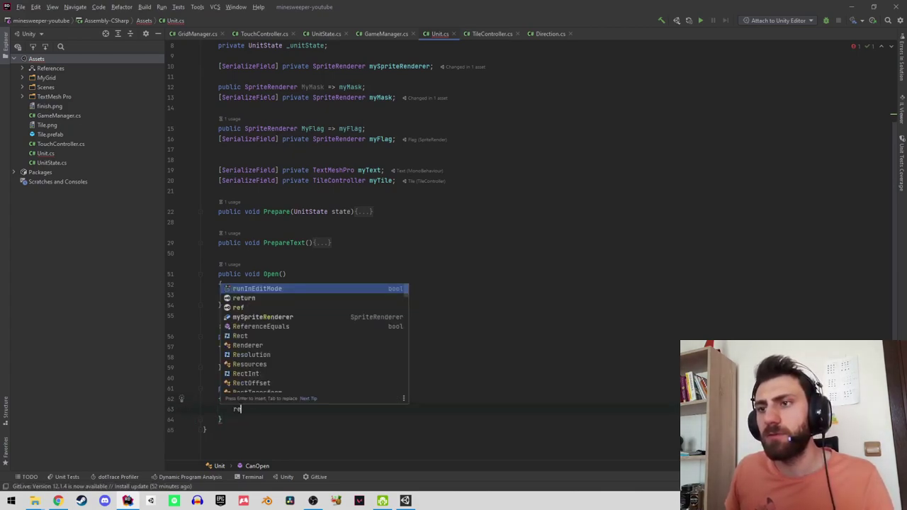
type("turn my")
key("Down")
key("Down")
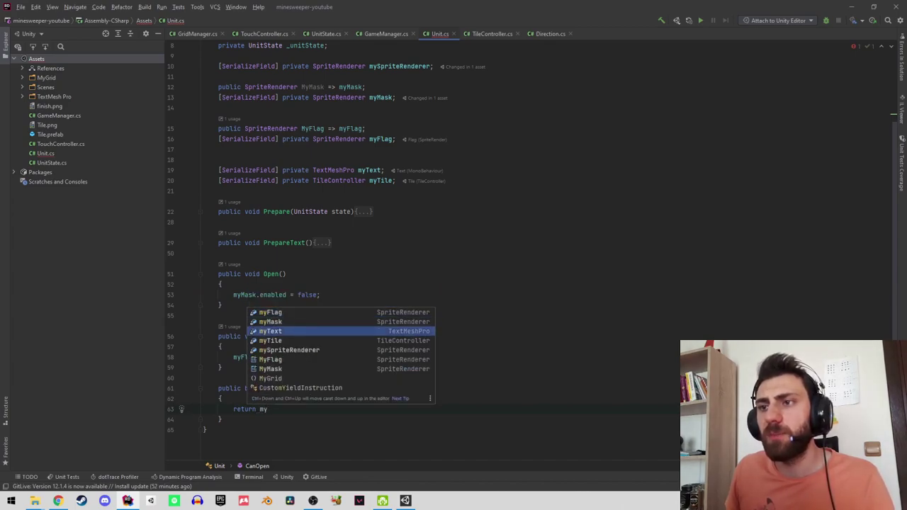
type("Ma")
key("Return")
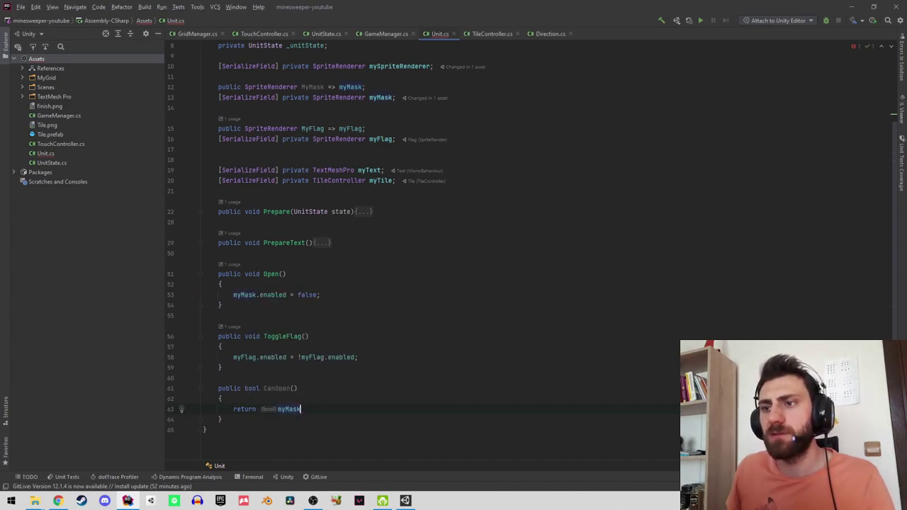
type(".en")
key("Return")
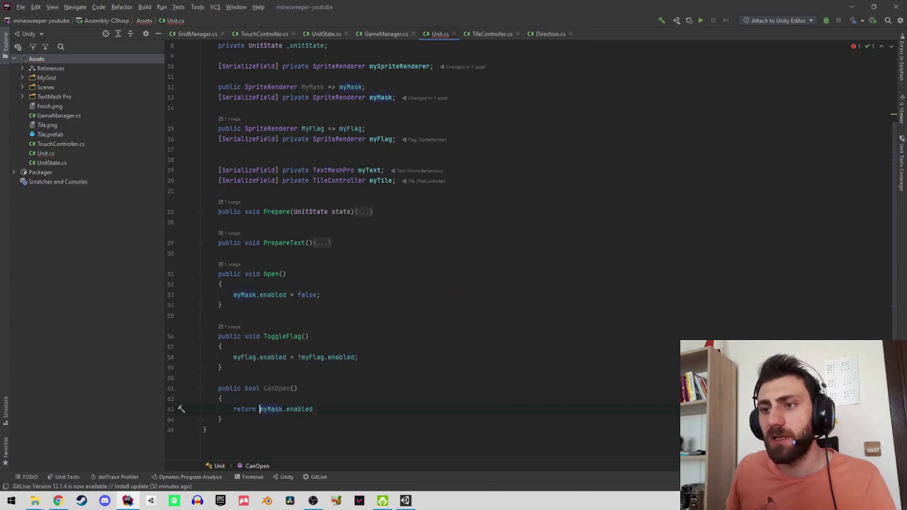
type("!")
key("End")
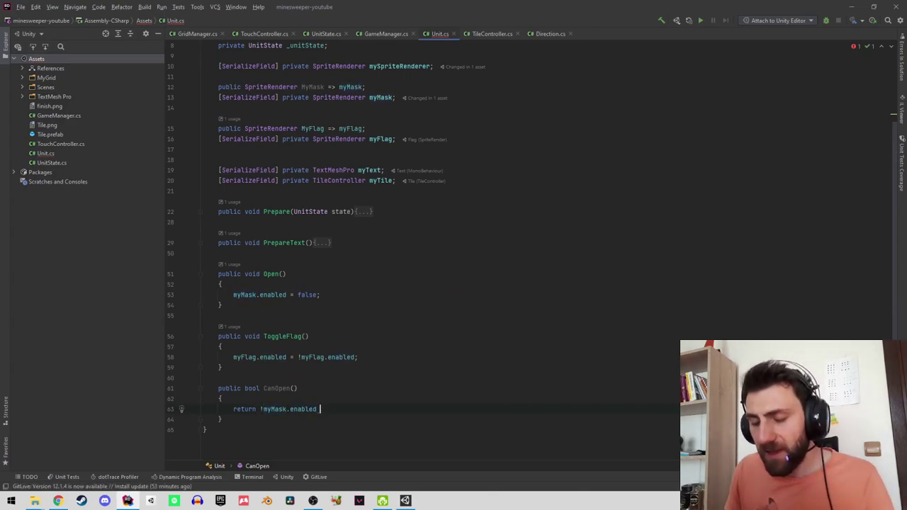
type("&& m")
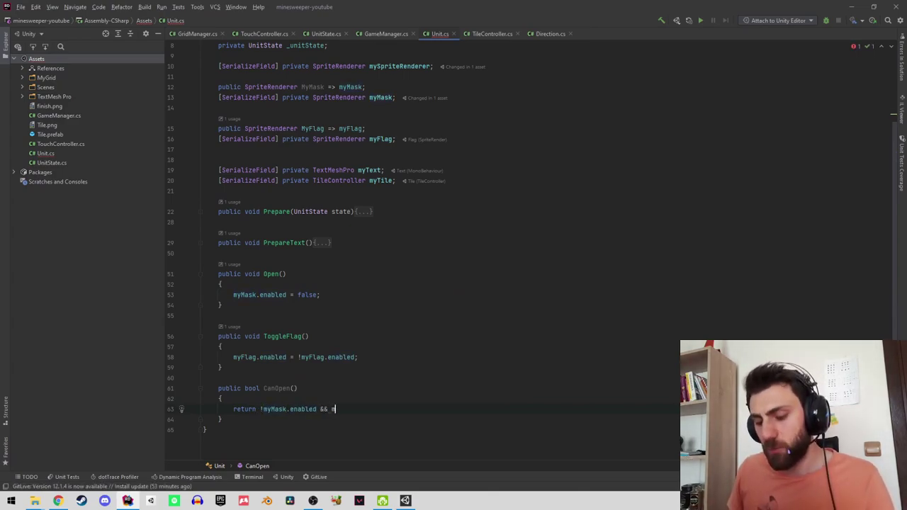
type("y")
key("Return")
type(".en")
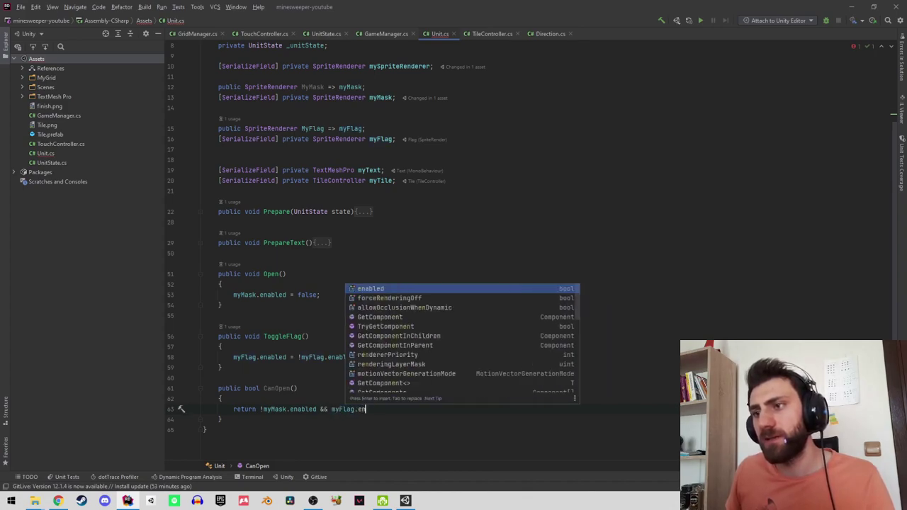
key("Return")
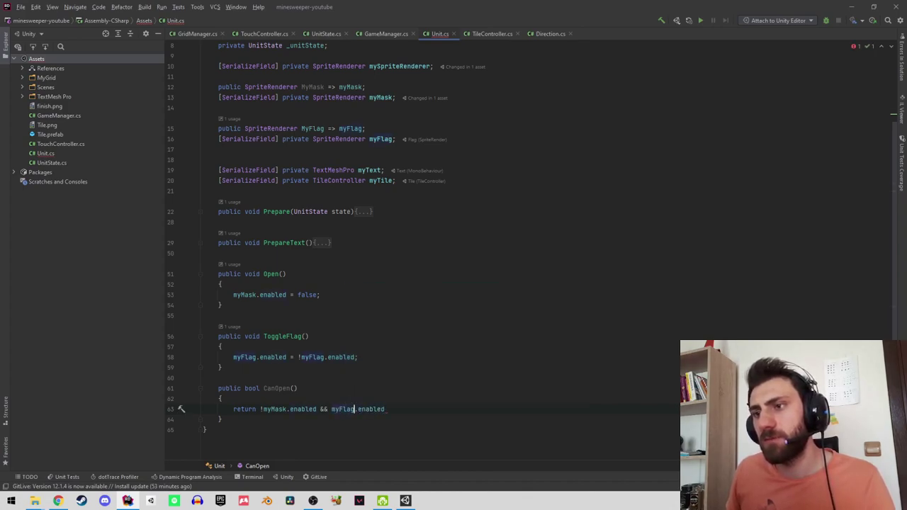
key("End")
type(";")
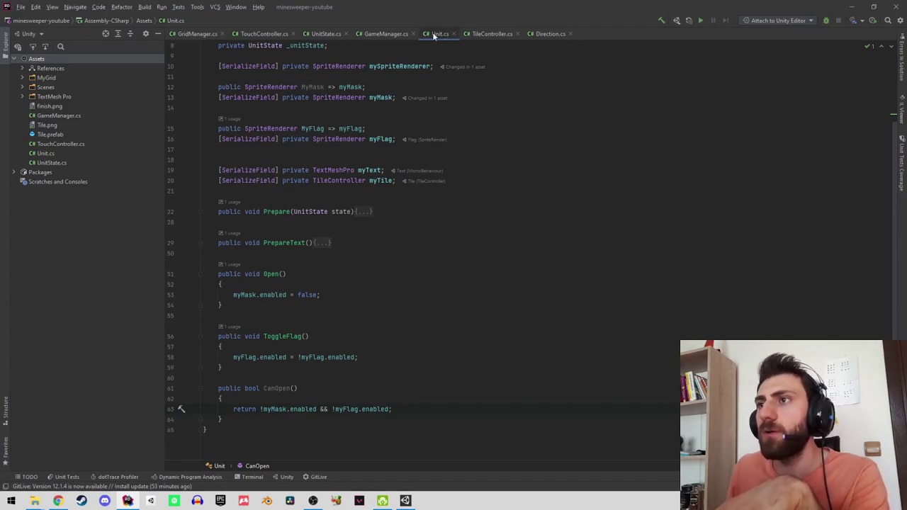
Replace TouchController's left-click flag test with myUnit.CanOpen() and return to Unity.
left_click(290, 34)
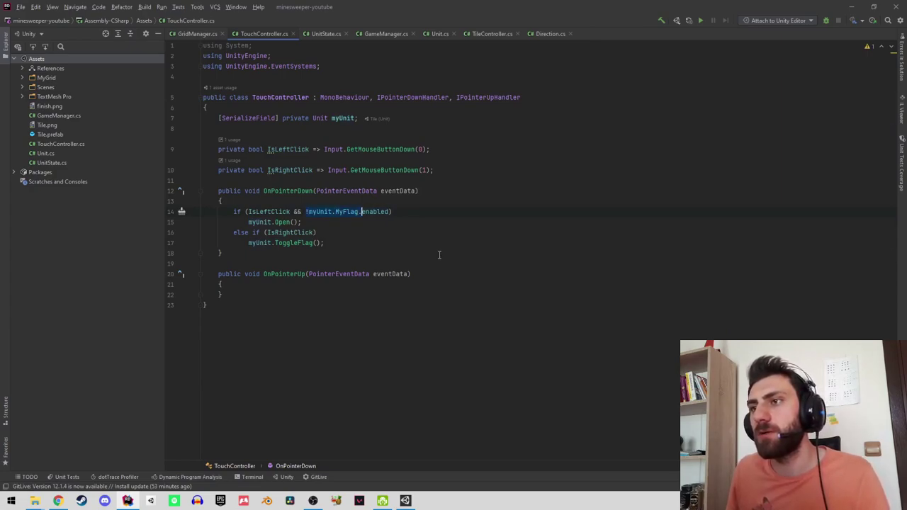
type("myUnit.")
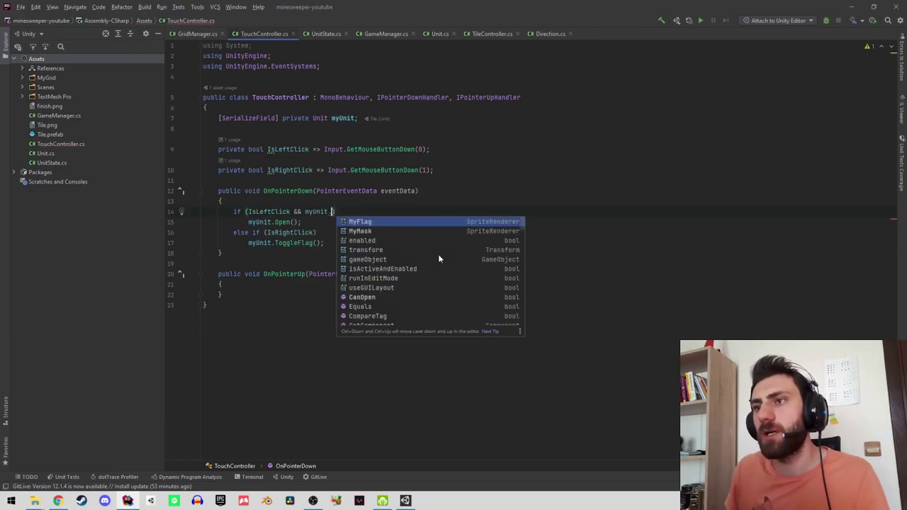
type("can")
key("Return")
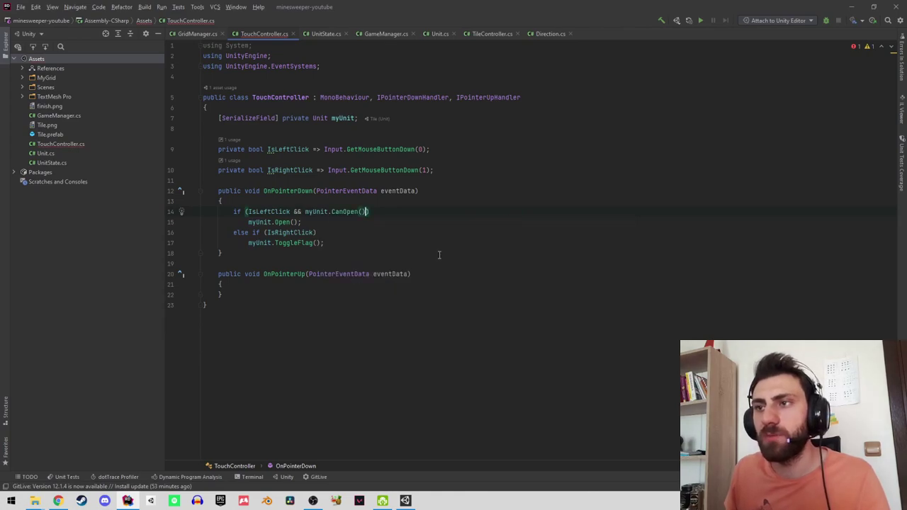
key("alt+Tab")
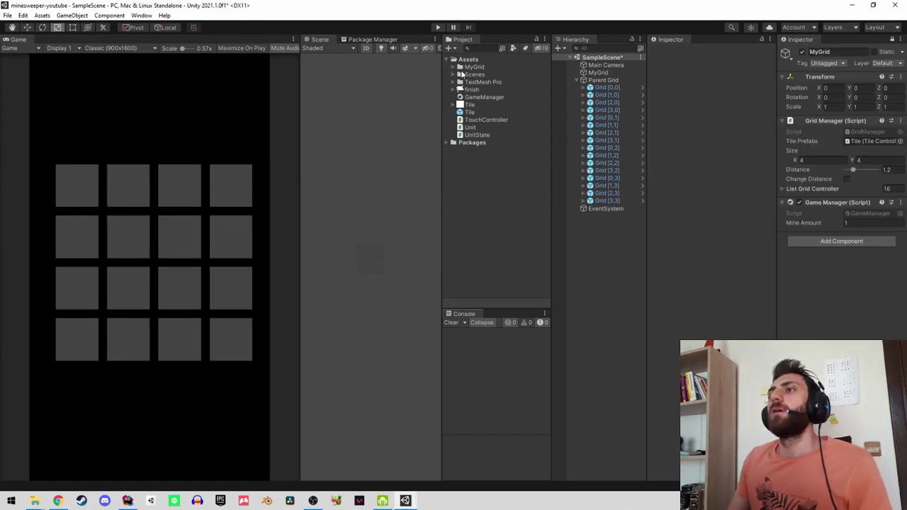
left_click(437, 28)
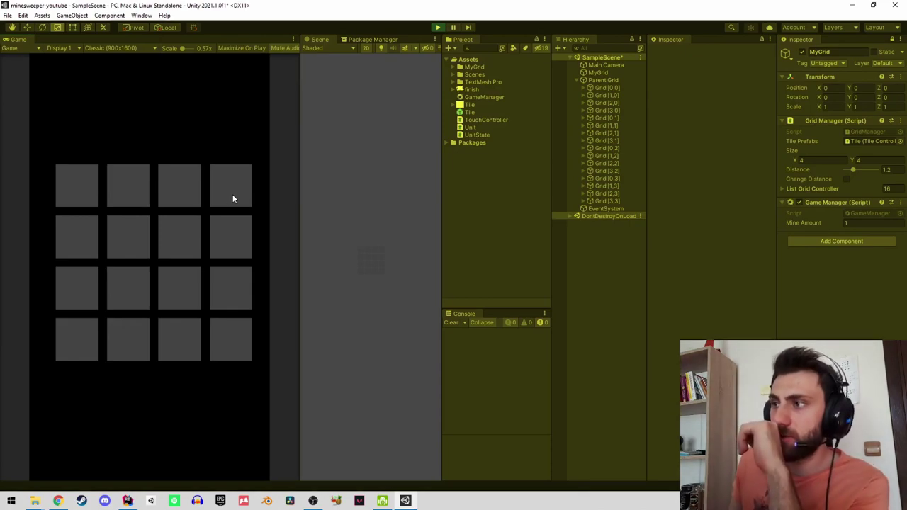
right_click(224, 237)
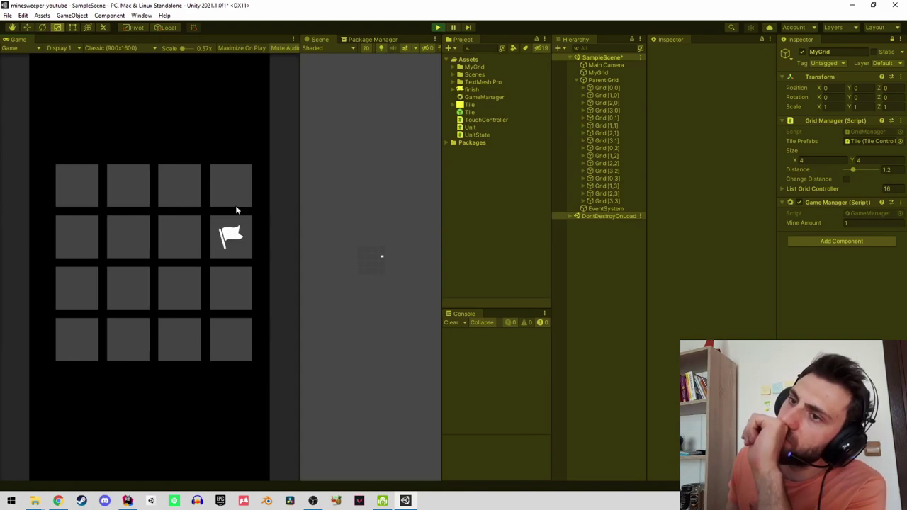
right_click(236, 190)
right_click(237, 194)
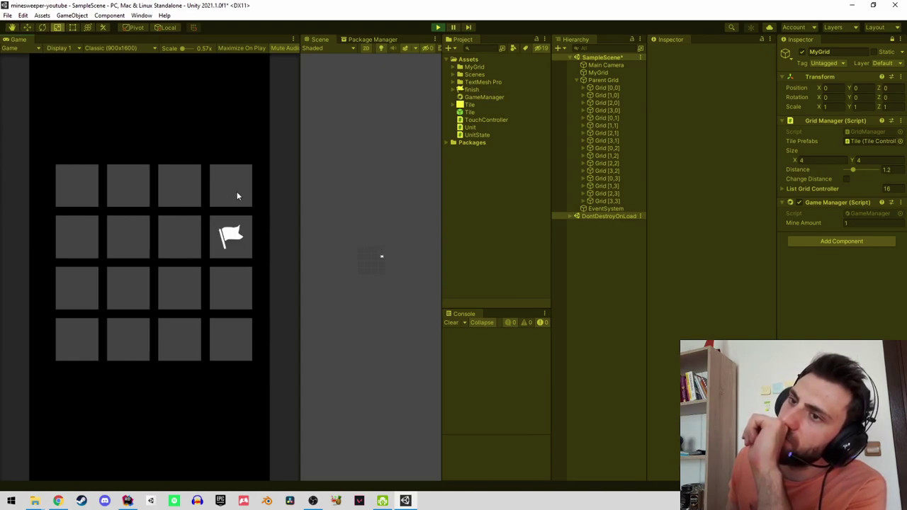
right_click(227, 243)
left_click(437, 27)
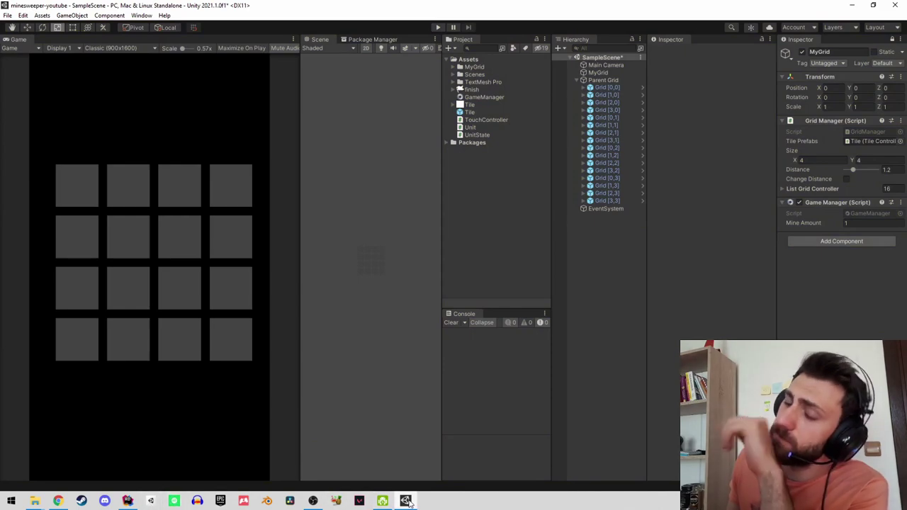
Remove the ! before myMask in CanOpen, leaving myMask.enabled && !myFlag.enabled.
left_click(127, 501)
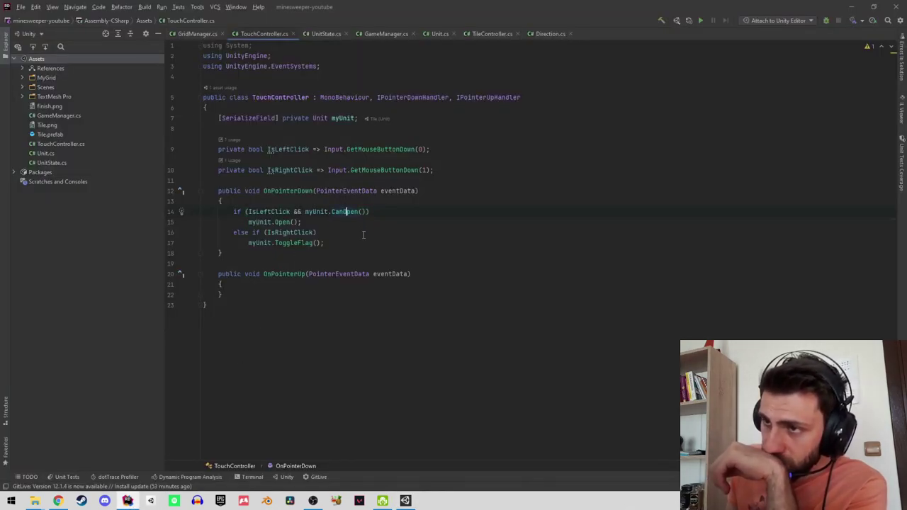
key("ctrl+b")
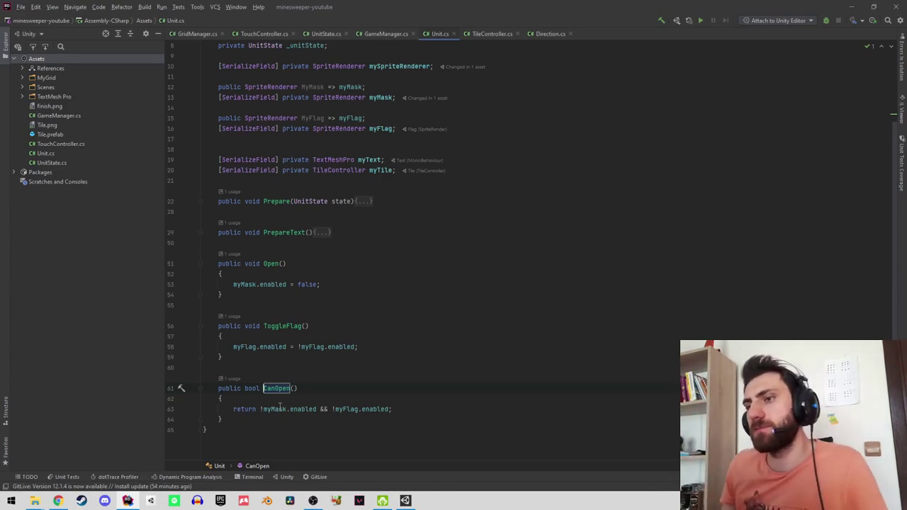
key("Down")
key("Down")
key("BackSpace")
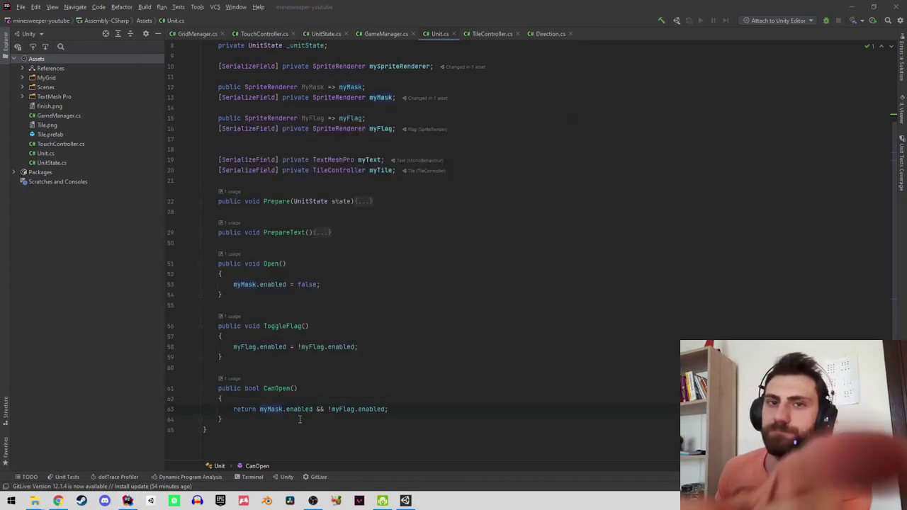
key("alt+Tab")
Start Play mode and open tiles in the top two rows of the grid.
left_click(437, 27)
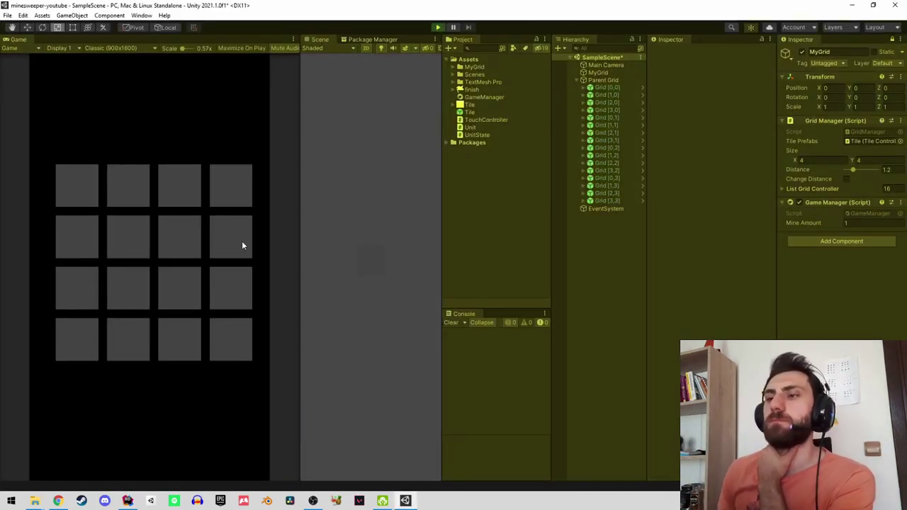
left_click(239, 194)
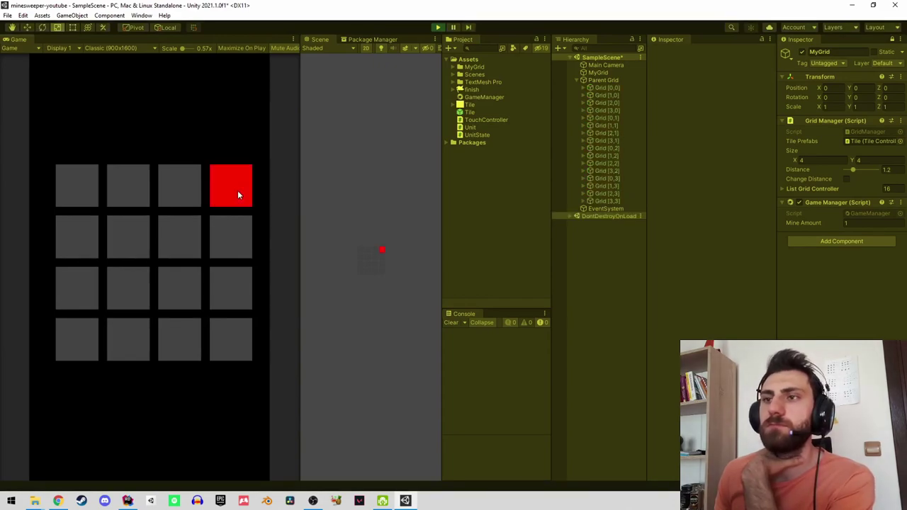
left_click(184, 192)
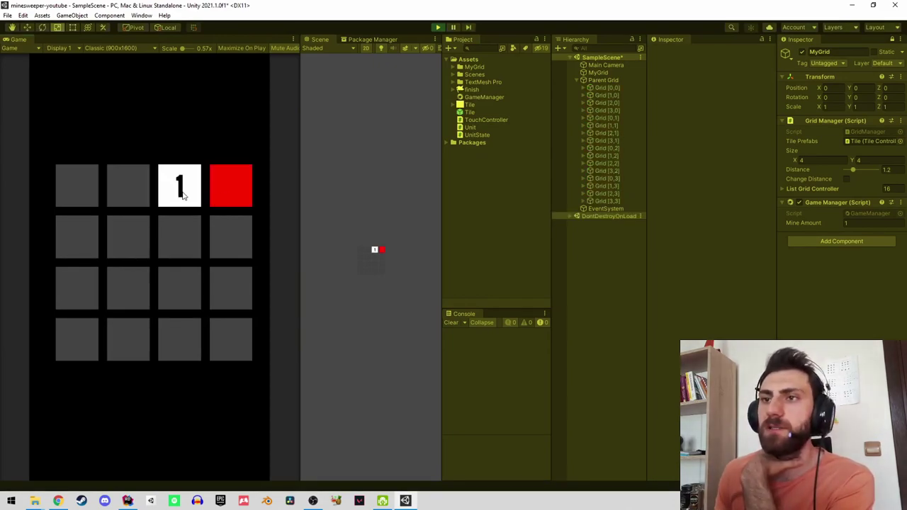
left_click(146, 203)
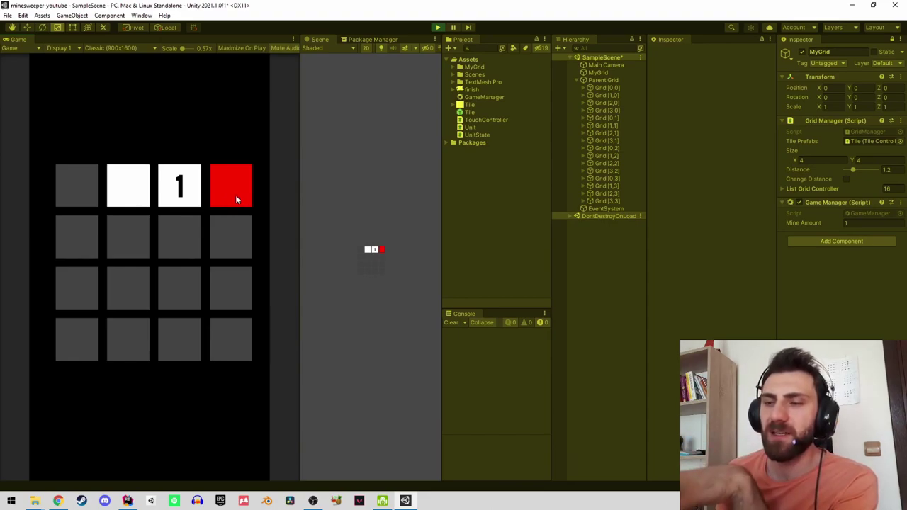
left_click(233, 226)
left_click(186, 237)
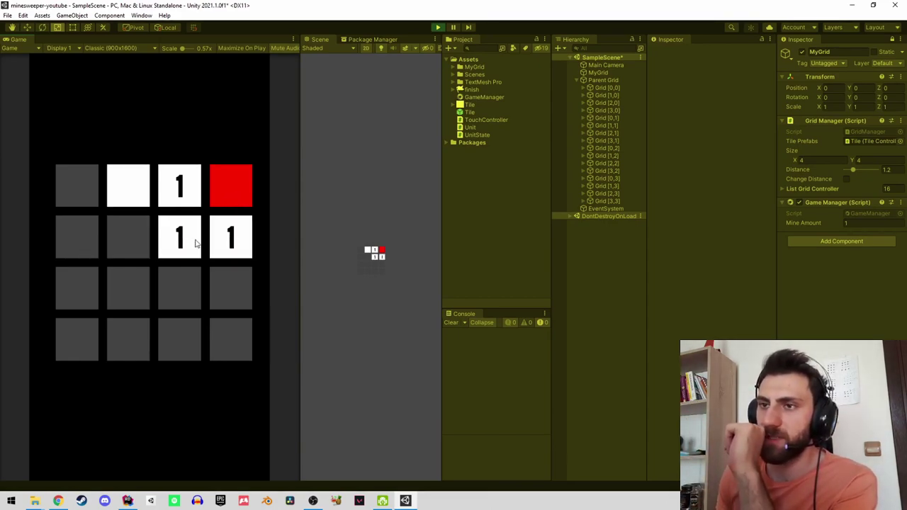
Flag and open the remaining lower-row tiles, then stop the game and return to Rider.
right_click(186, 292)
left_click(186, 295)
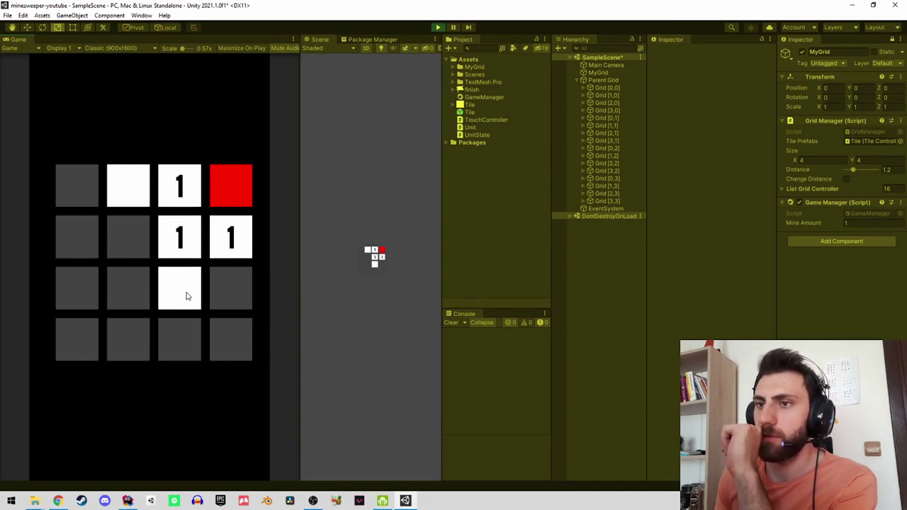
left_click(227, 304)
right_click(228, 347)
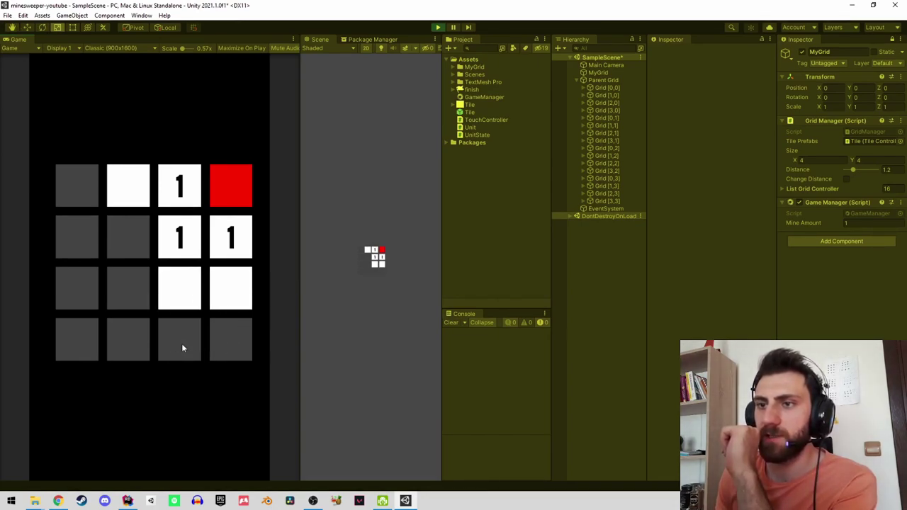
right_click(129, 341)
right_click(128, 288)
left_click(131, 242)
left_click(74, 280)
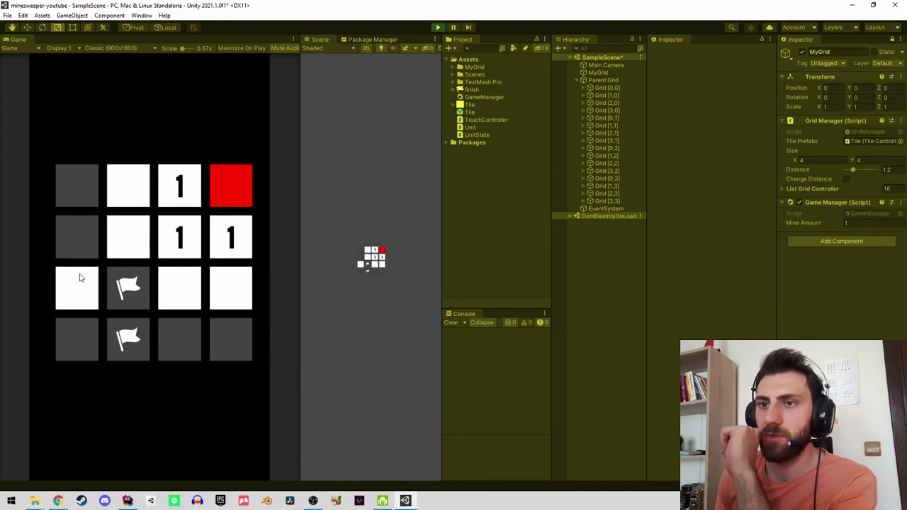
left_click(97, 245)
left_click(78, 323)
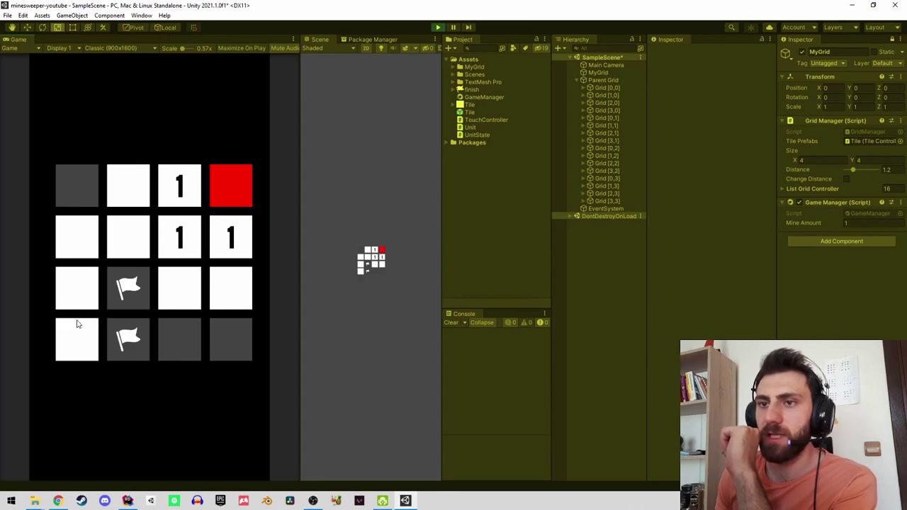
left_click(180, 341)
left_click(241, 353)
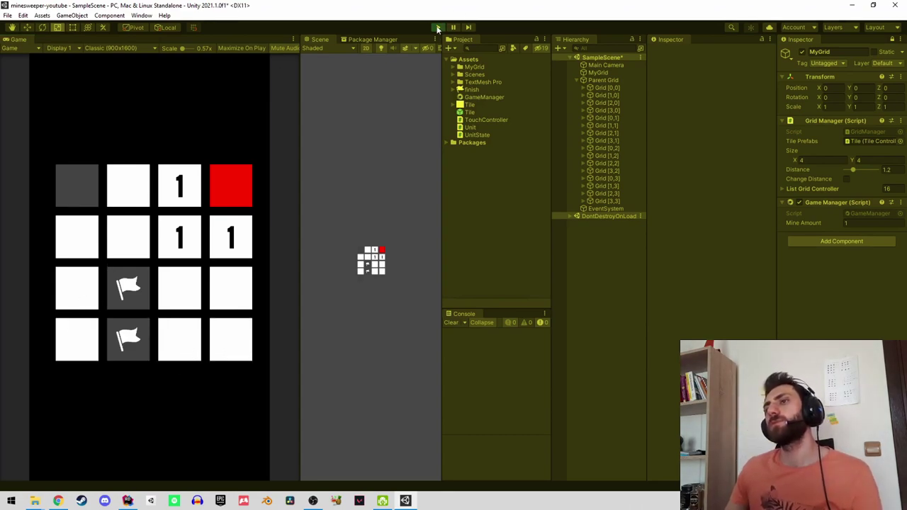
left_click(440, 27)
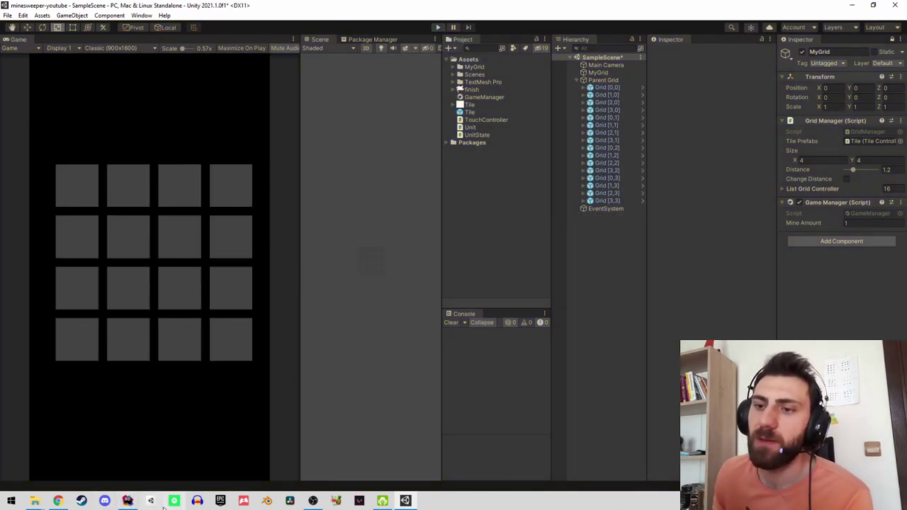
left_click(127, 502)
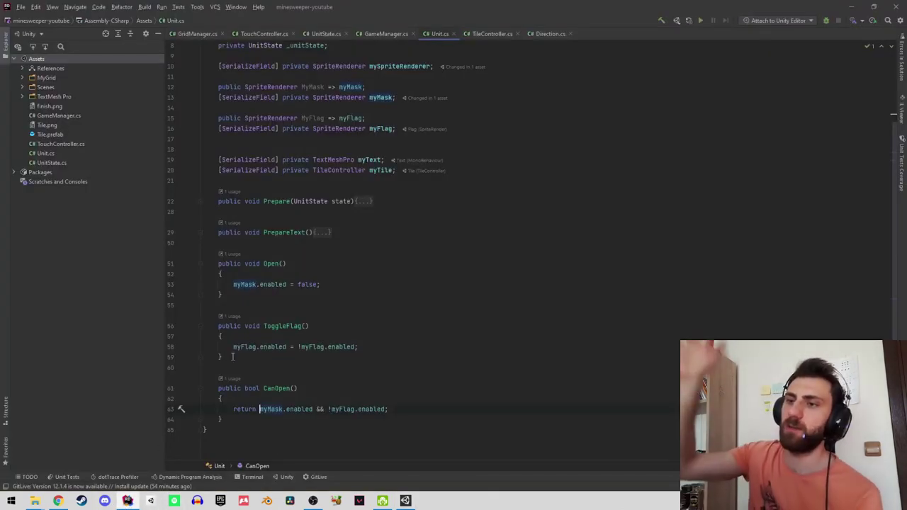
scroll(273, 309, "up", 2)
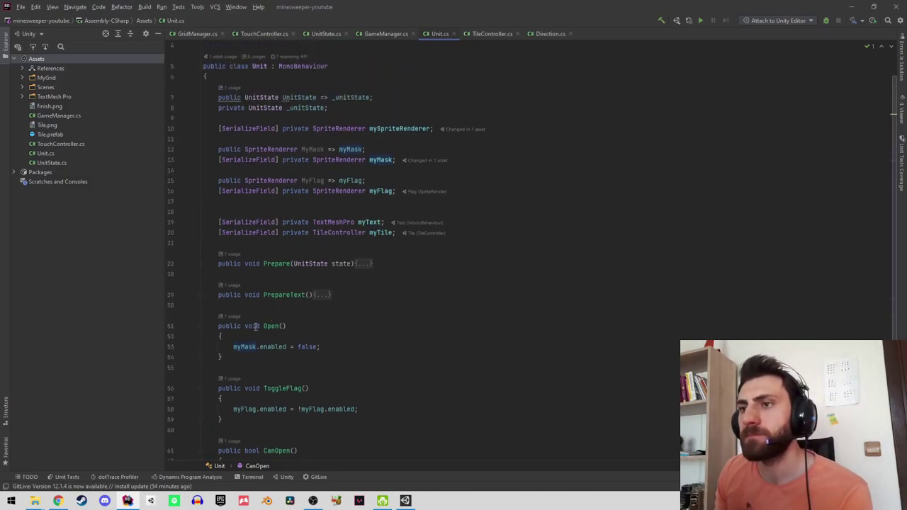
left_click(201, 330)
left_click(201, 360)
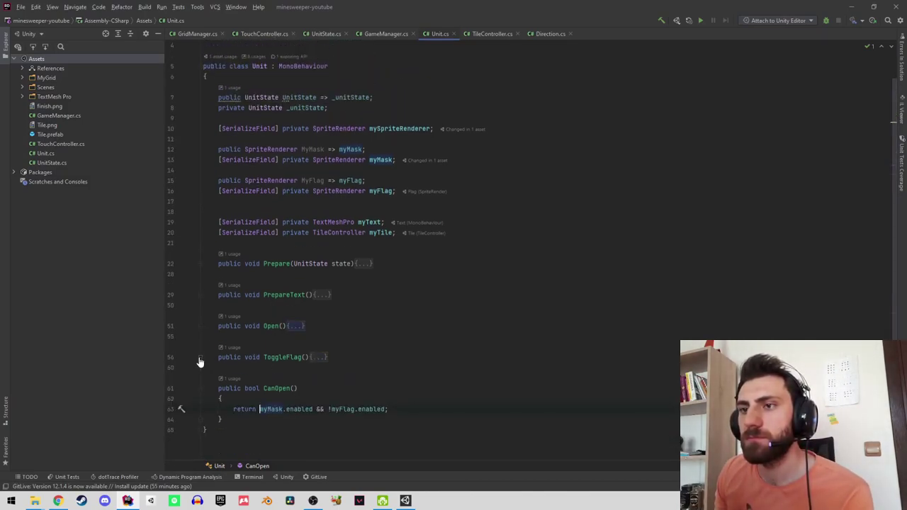
left_click(200, 388)
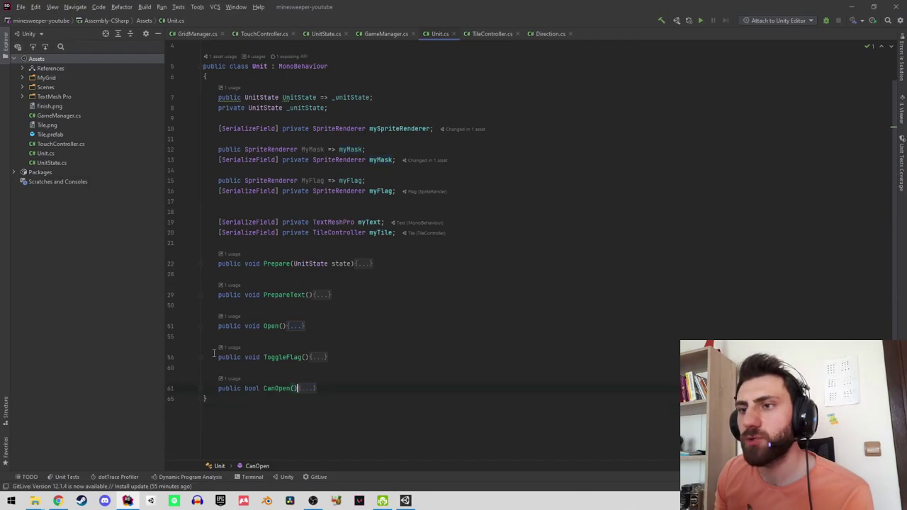
left_click(201, 329)
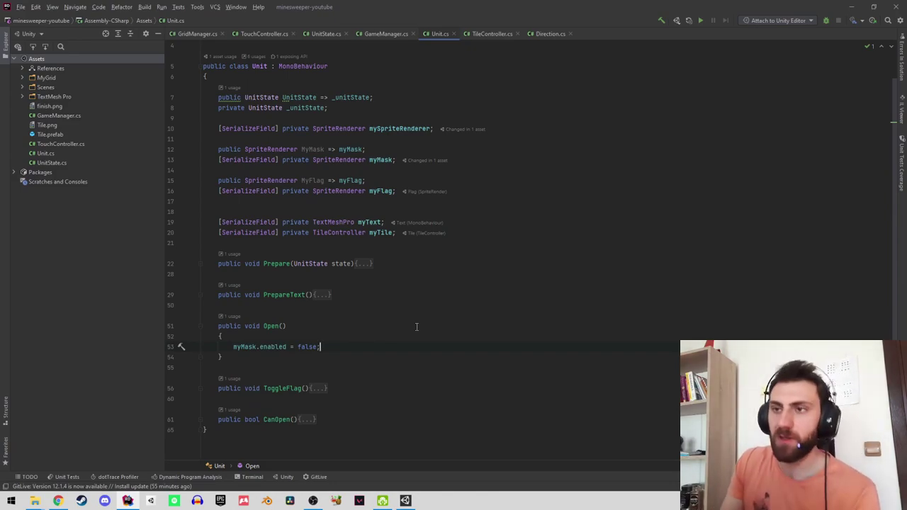
key("Return")
key("Return")
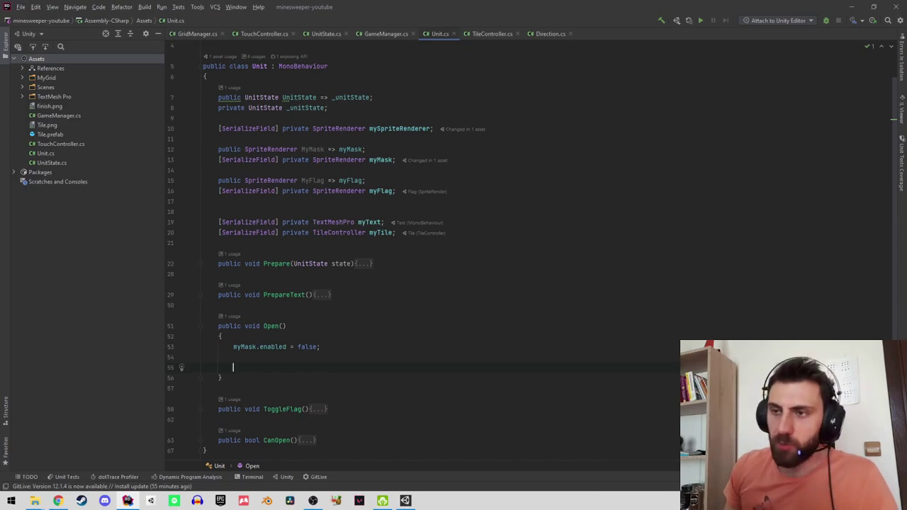
type("for")
key("BackSpace")
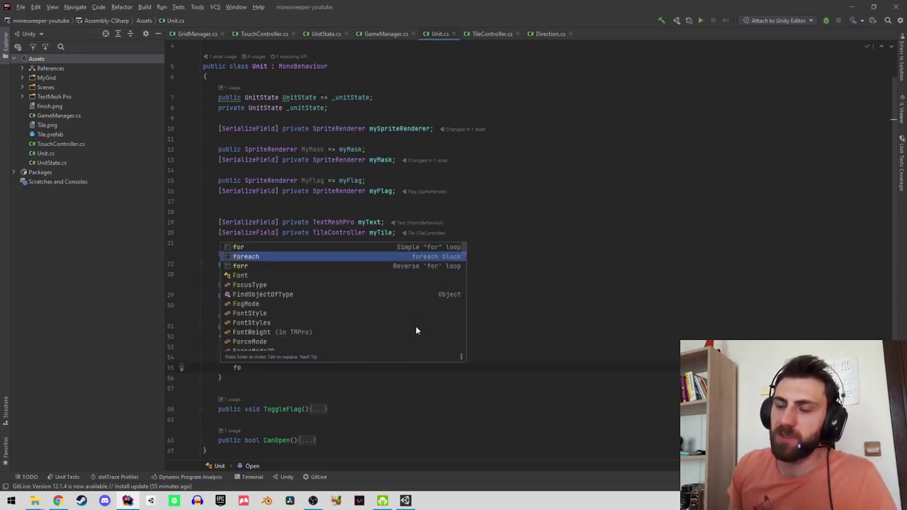
key("BackSpace")
key("BackSpace")
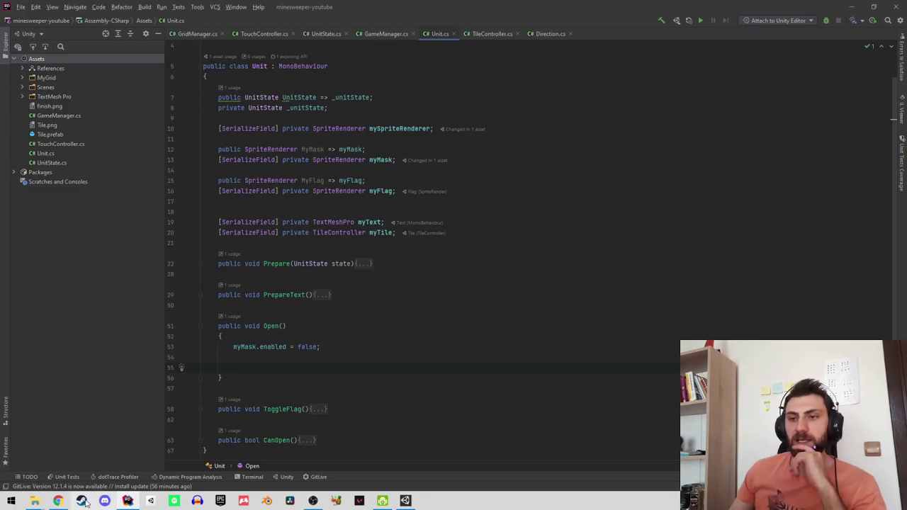
Reveal and flag cells on Chrome's Minesweeper board, then restart after losing.
left_click(58, 501)
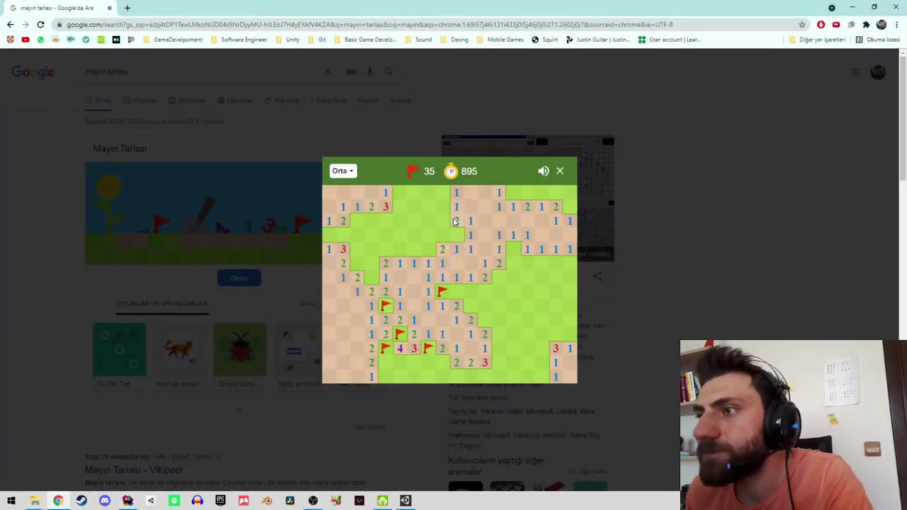
right_click(429, 251)
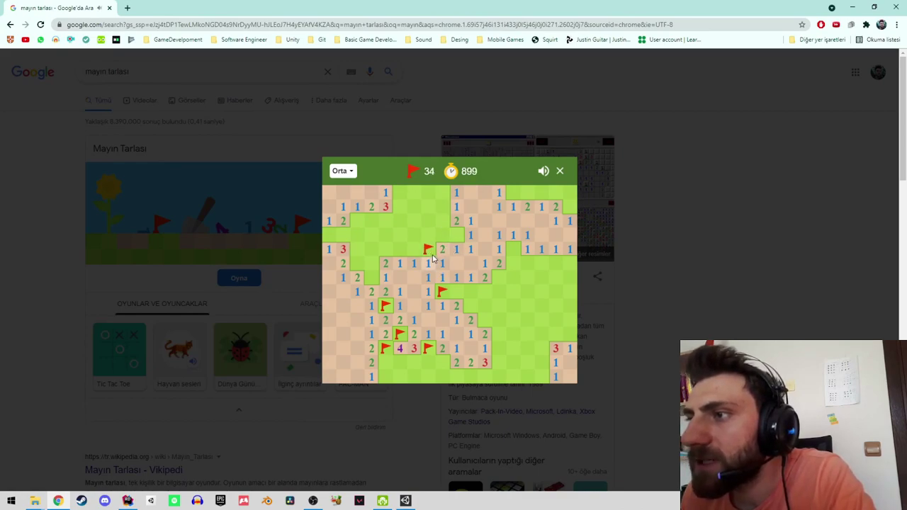
right_click(429, 251)
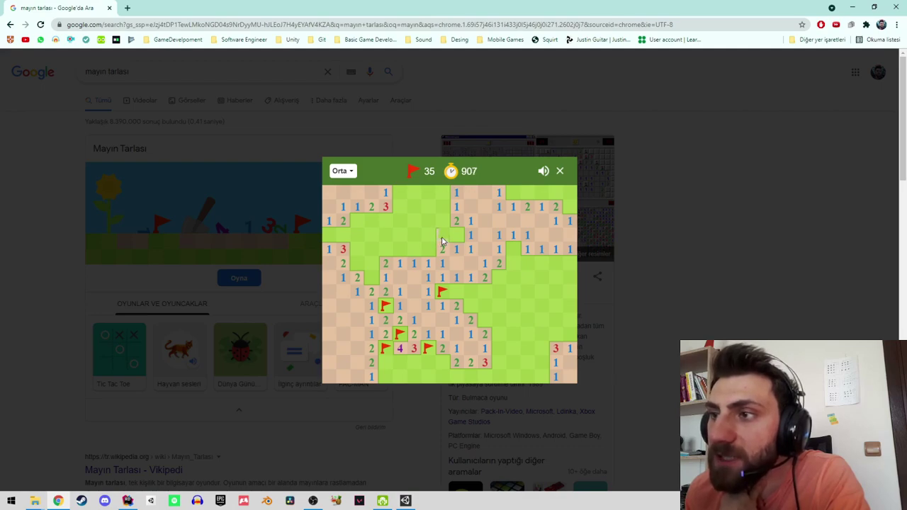
left_click(441, 238)
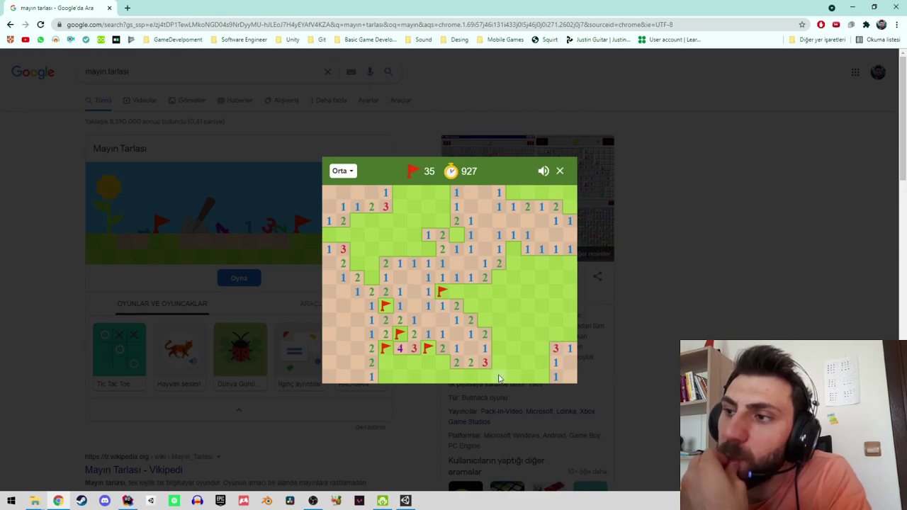
left_click(415, 378)
left_click(527, 319)
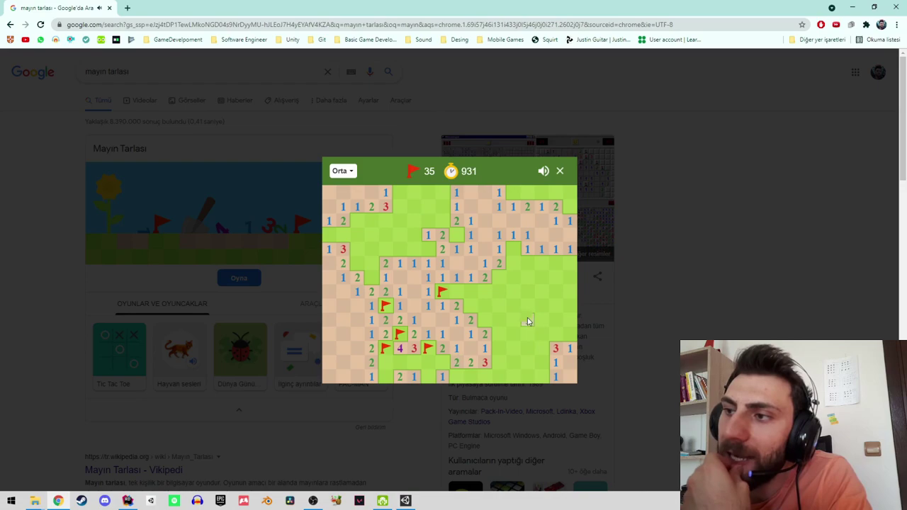
left_click(527, 306)
right_click(532, 297)
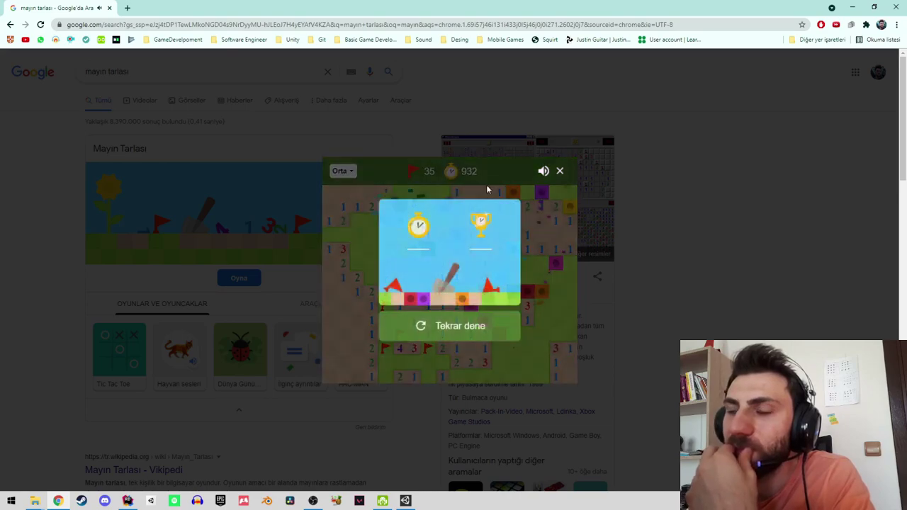
left_click(455, 332)
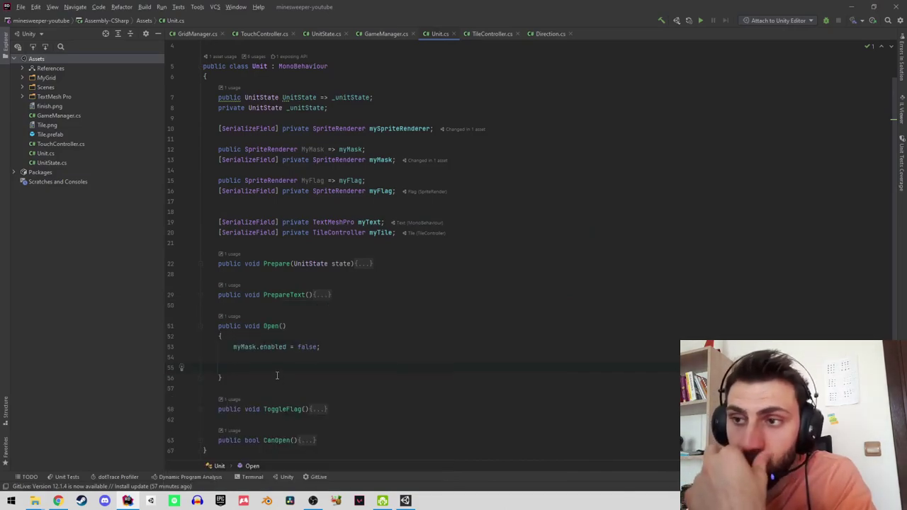
Declare a new private int mine-count field initialised to 0 below myTile.
scroll(276, 368, "down", 1)
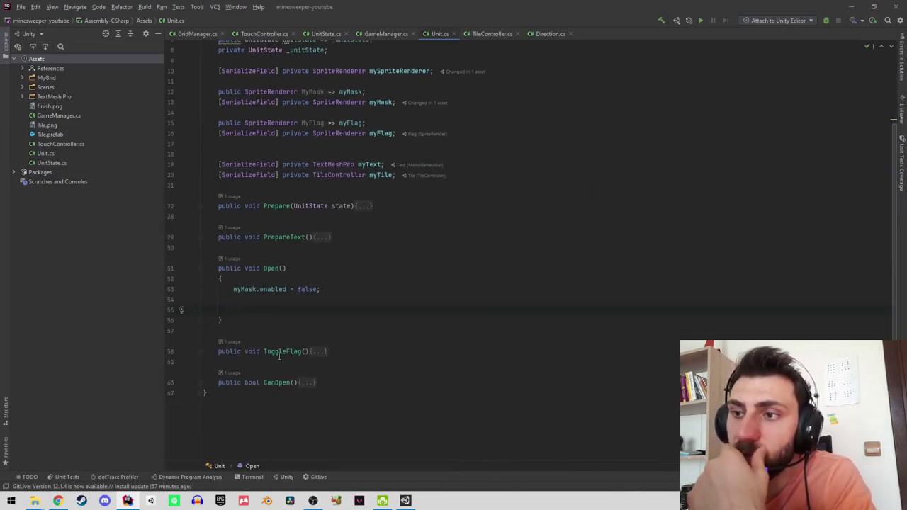
scroll(295, 203, "up", 1)
left_click(303, 236)
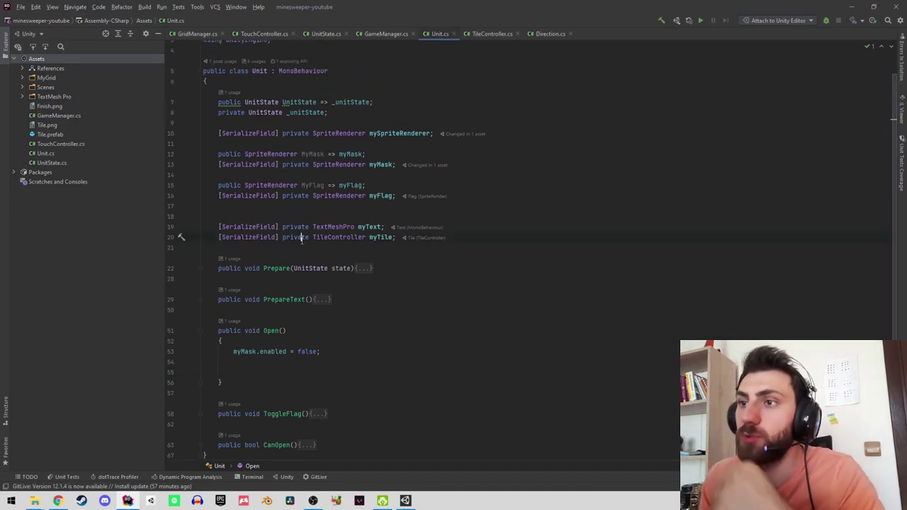
key("End")
key("Return")
key("Return")
type("private")
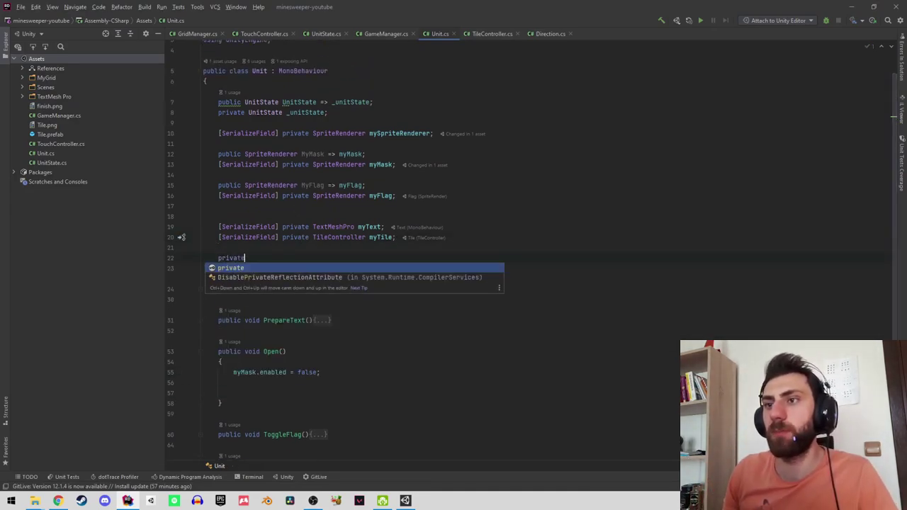
key("Escape")
type(" int ")
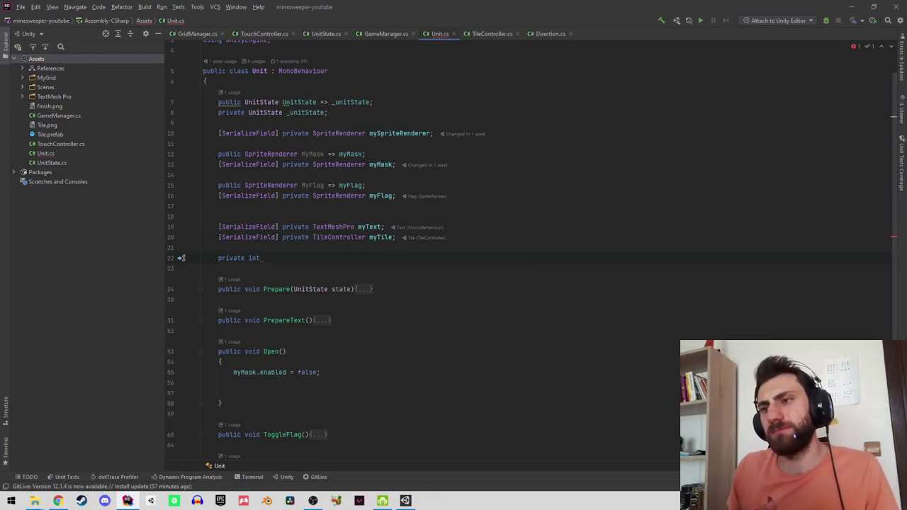
type("mineA")
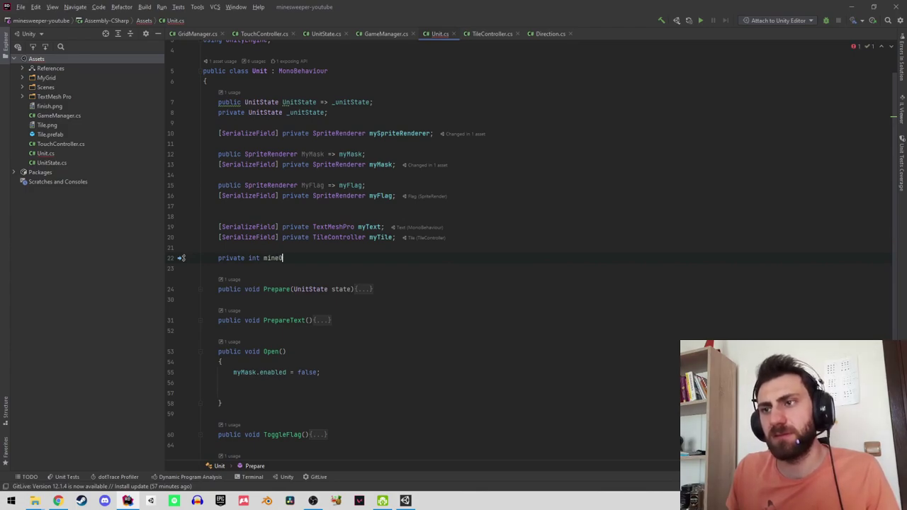
type("Coun")
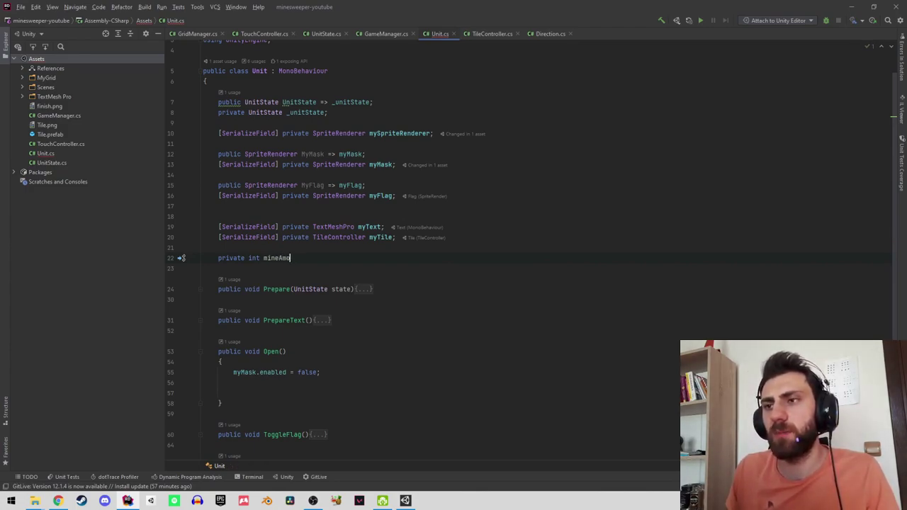
type("unt;")
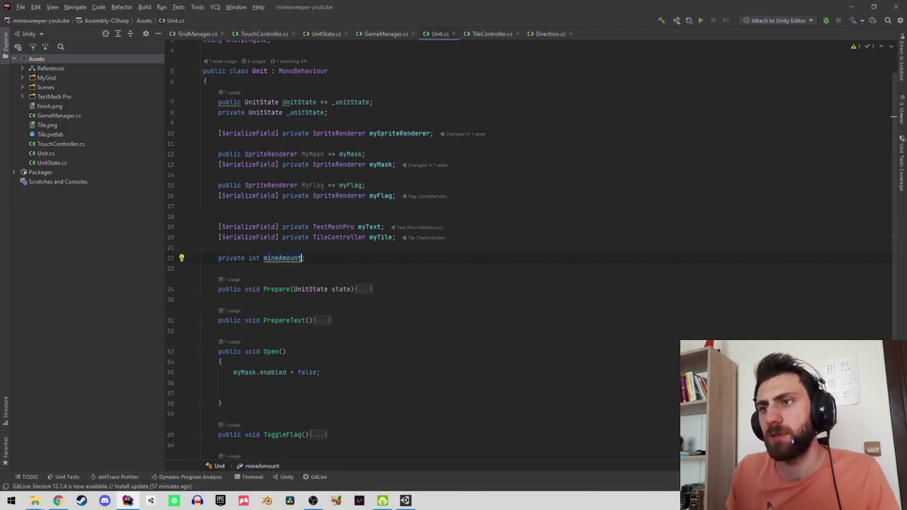
type("= 0")
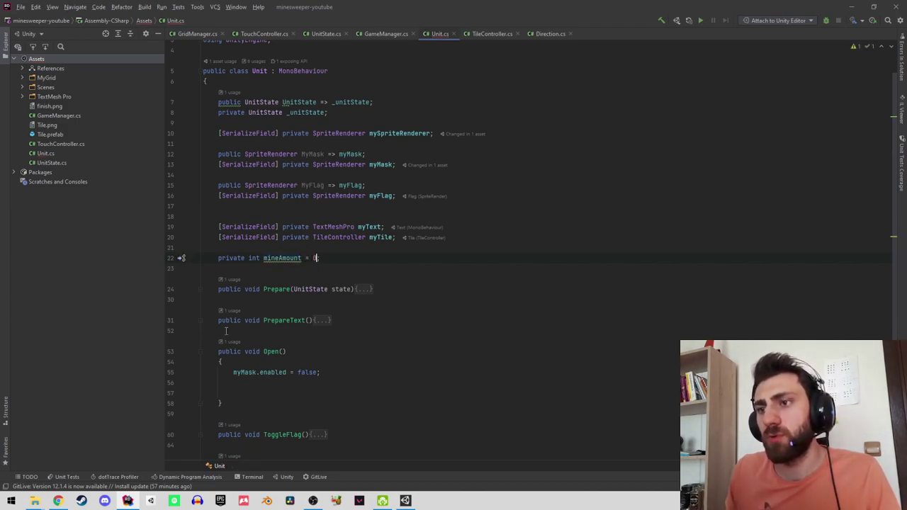
Rename the field to _mineCount and append _mineCount = count at the end of PrepareText.
left_click(200, 321)
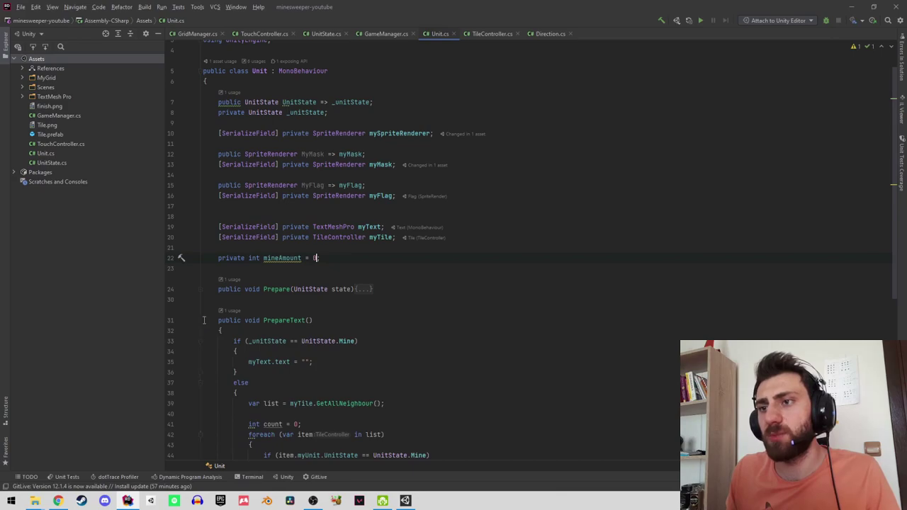
scroll(287, 381, "down", 1)
scroll(287, 381, "down", 3)
left_click(287, 402)
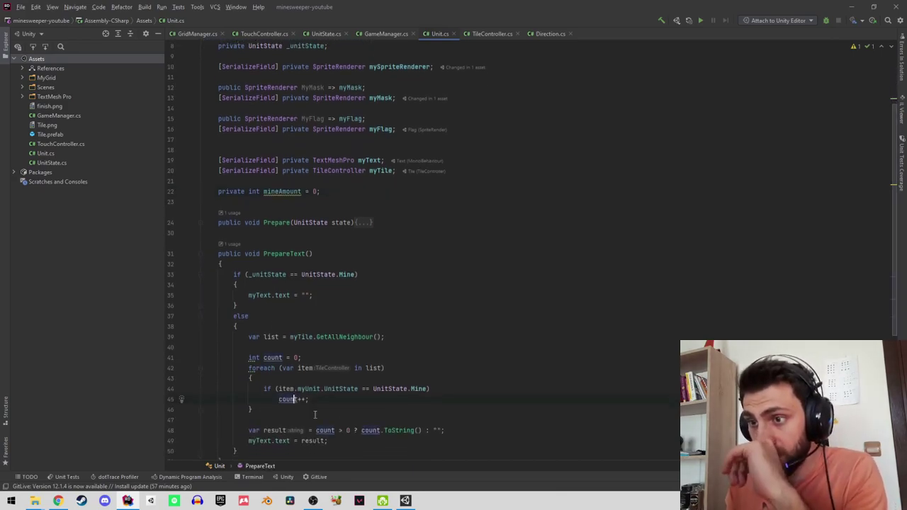
scroll(307, 418, "down", 2)
left_click(319, 403)
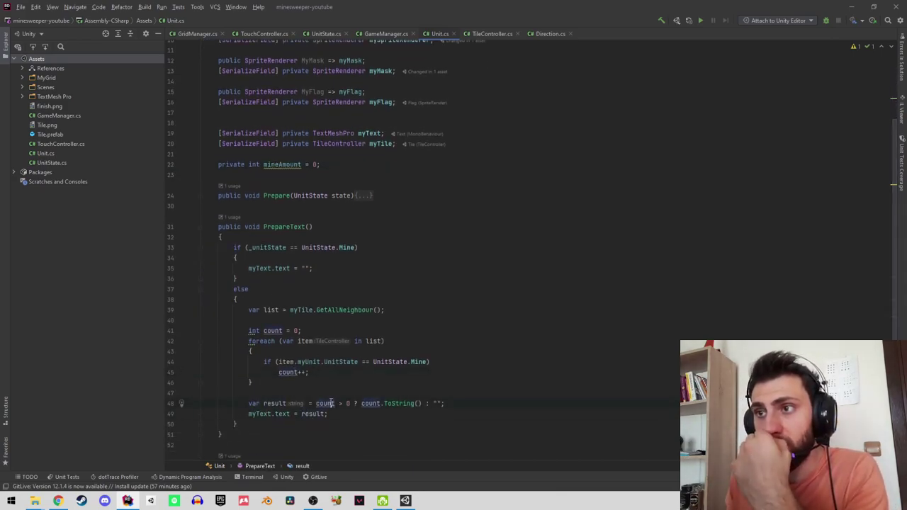
left_click(287, 165)
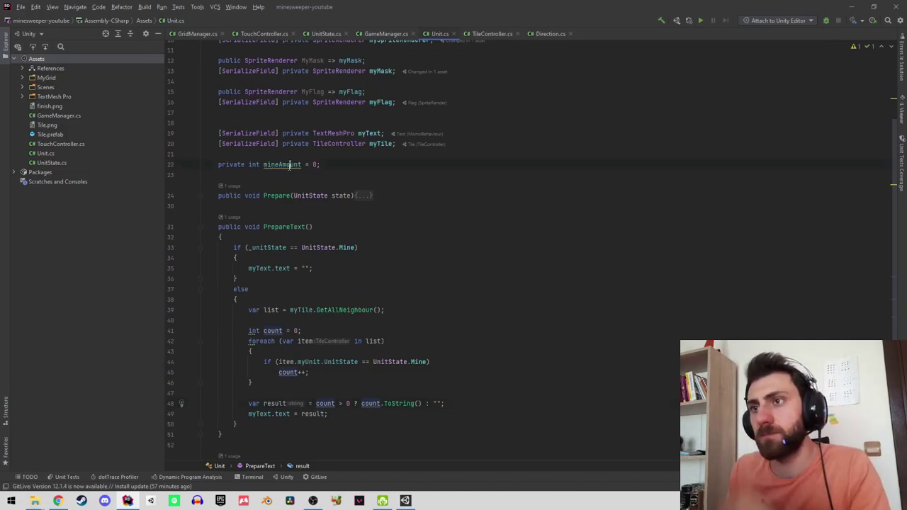
type("mineCoun")
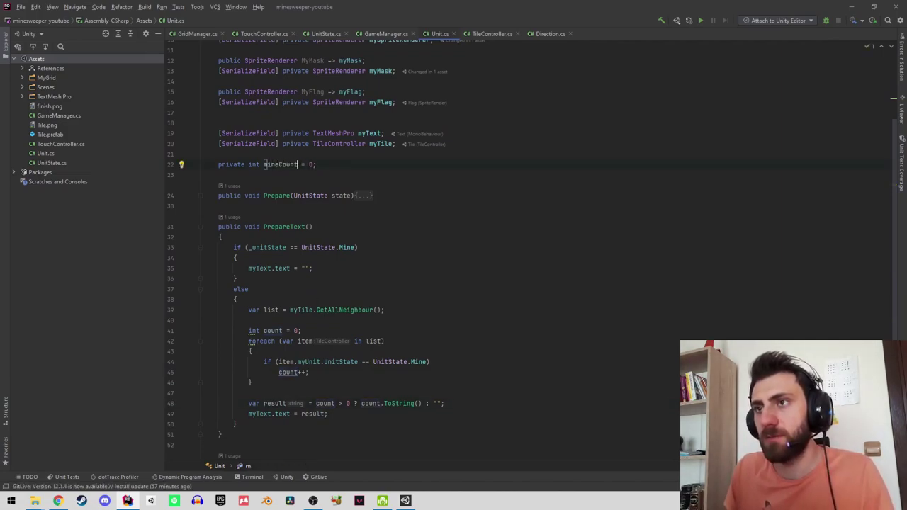
type("t")
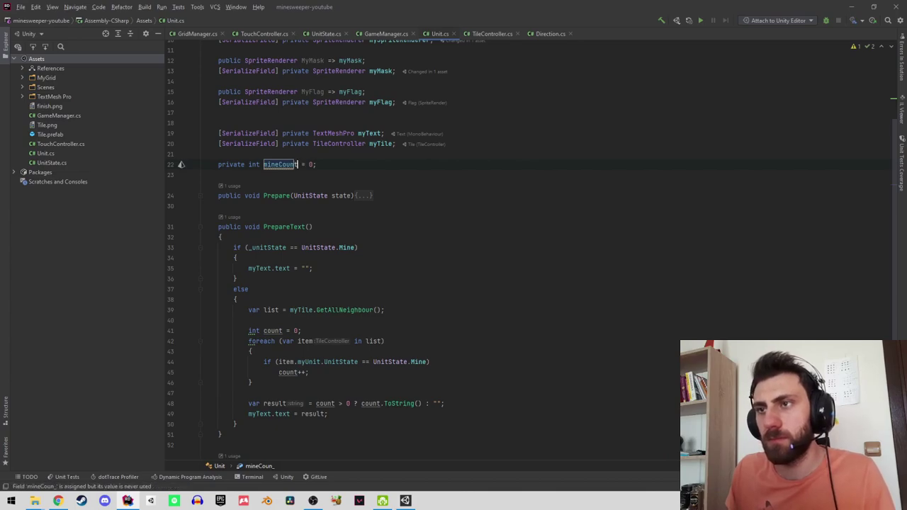
key("ctrl+Left")
type("_")
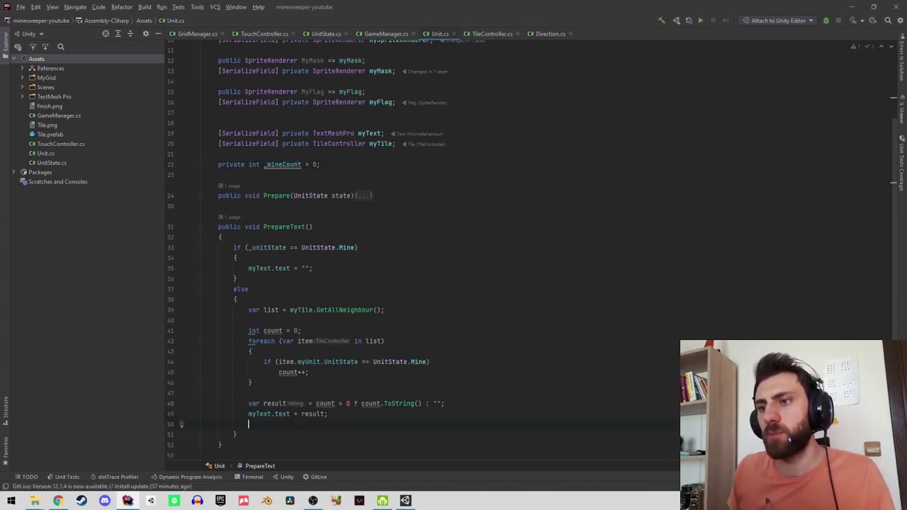
type("_")
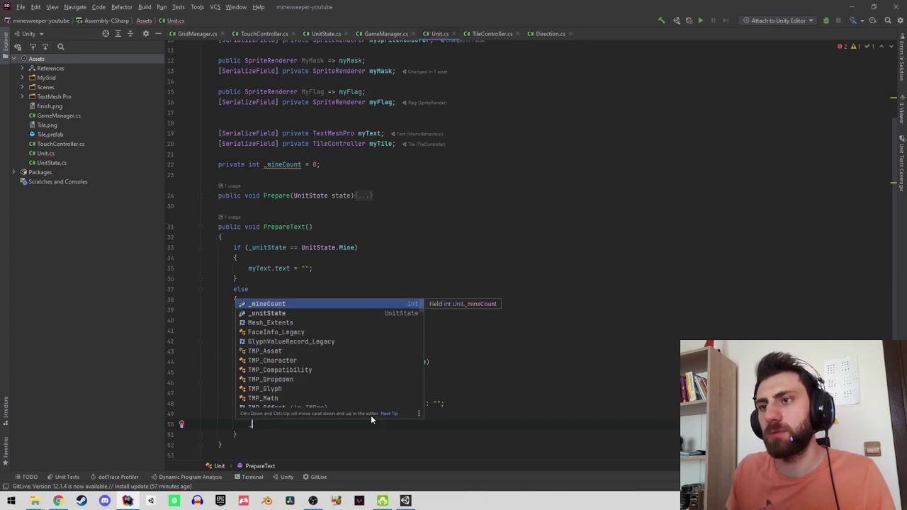
key("Return")
type("= cou")
key("Return")
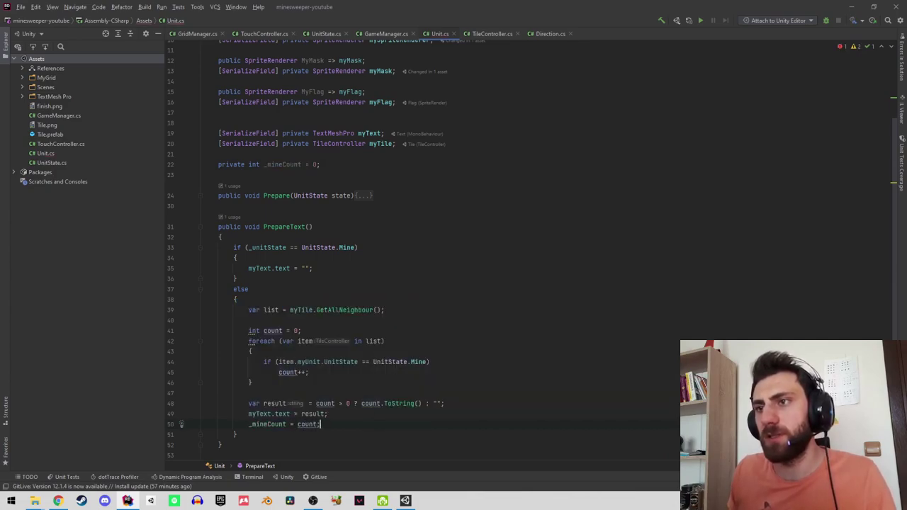
left_click(200, 226)
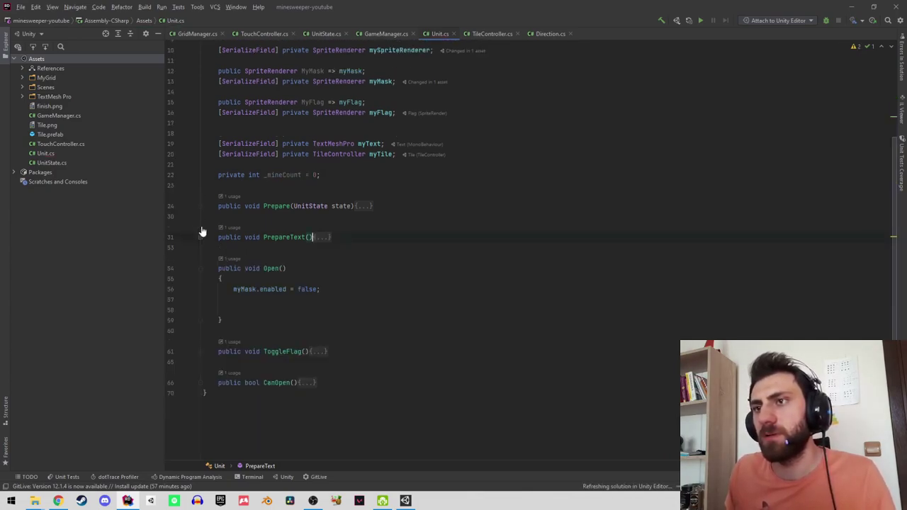
Drop _mineCount's 0 initialiser and add an empty if (_mineCount == 0) block in Open().
left_click(312, 175)
key("Delete")
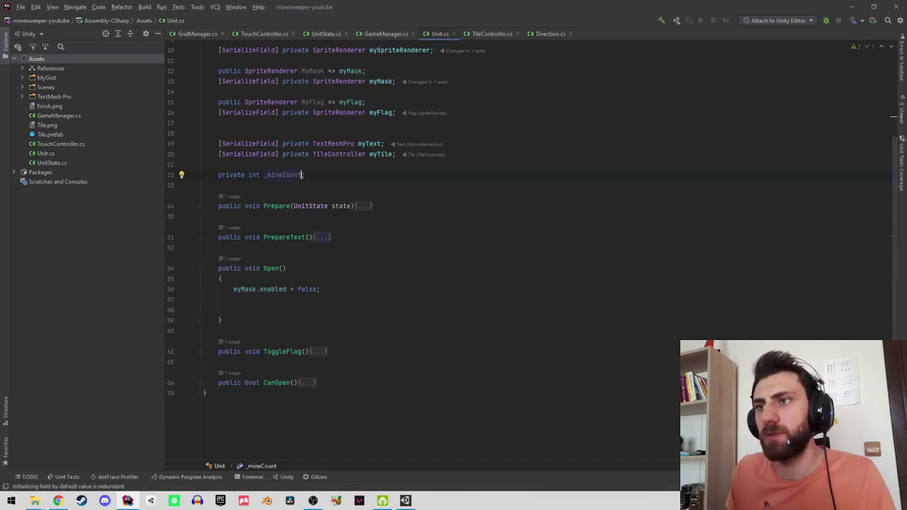
left_click(274, 299)
key("Return")
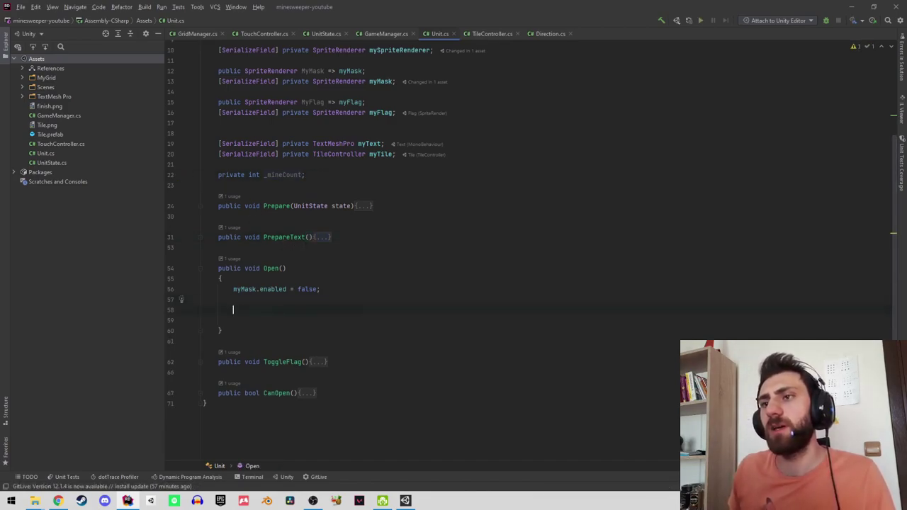
type("if(_mi")
key("Return")
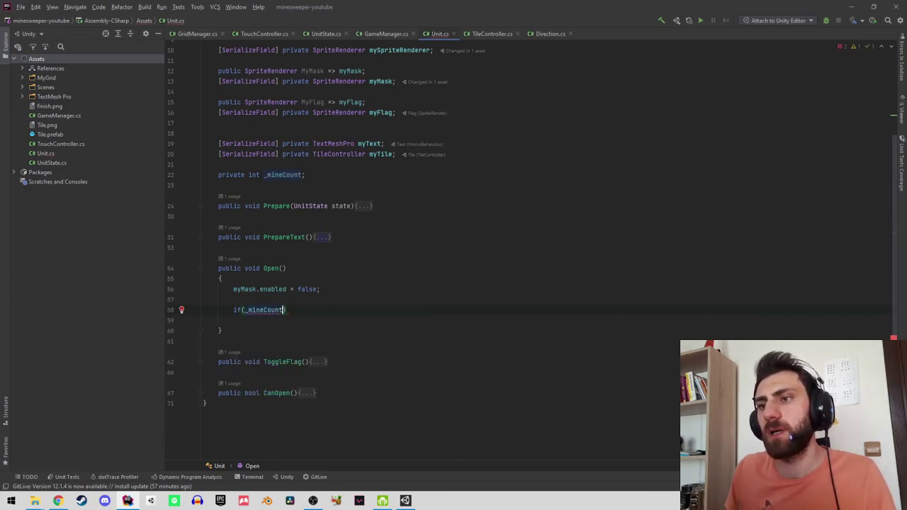
type("==0")
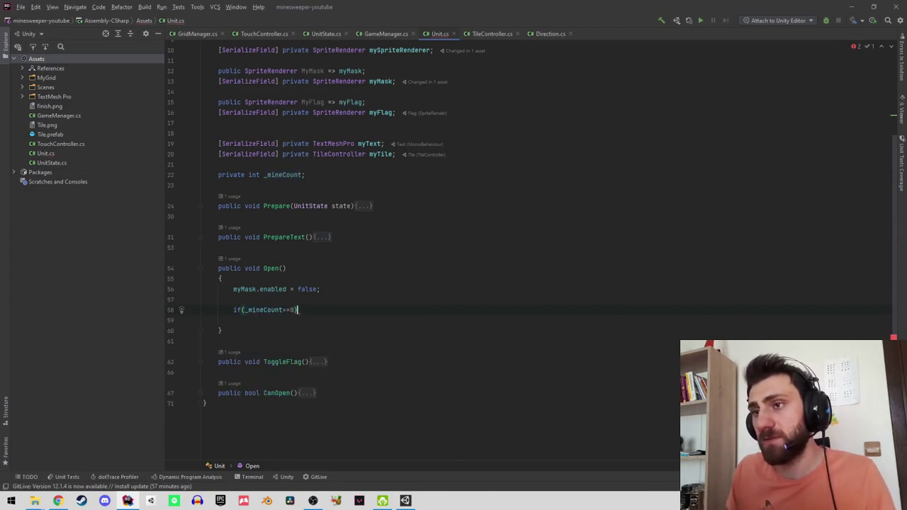
type("{")
key("Return")
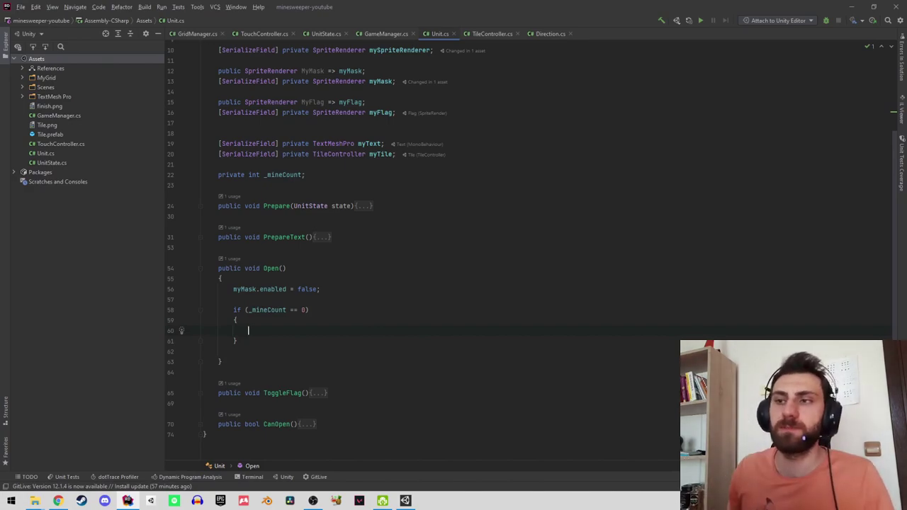
key("Down")
key("End")
key("Delete")
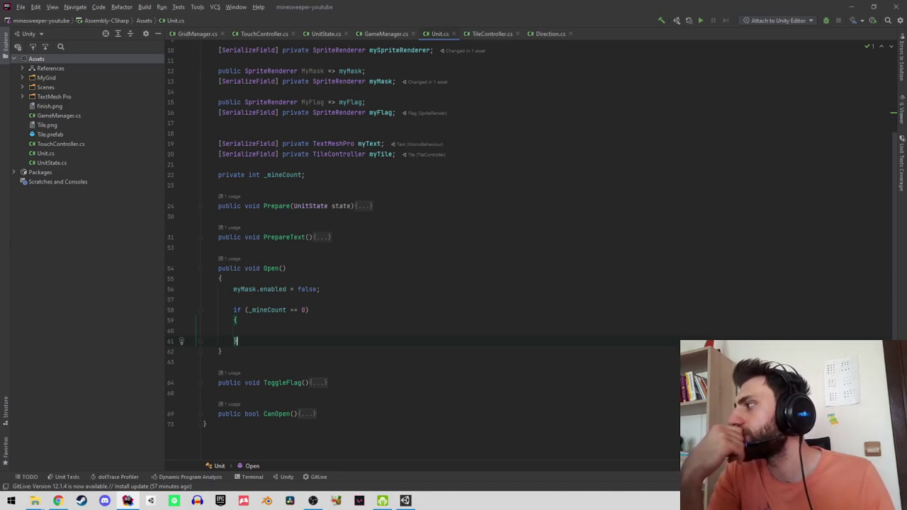
left_click(233, 331)
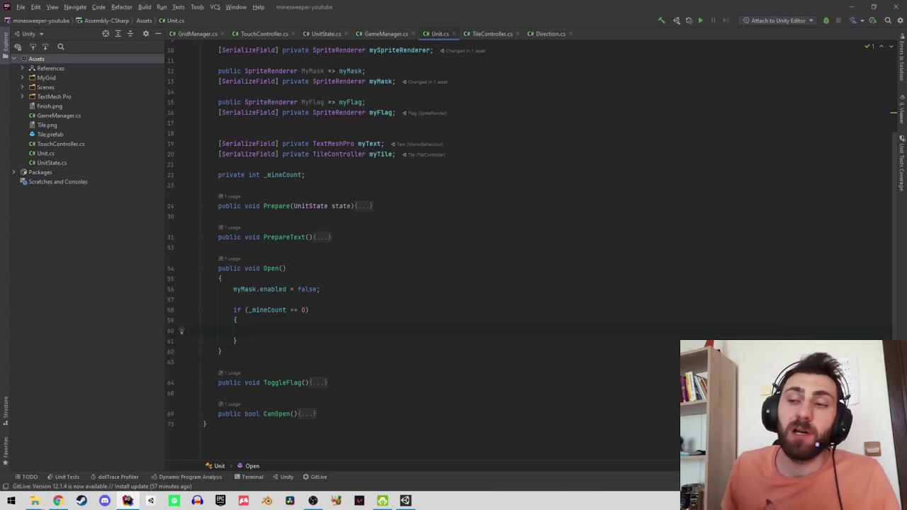
Insert a foreach loop preceded by var list = myTile.GetAllNeighbour();.
type("for")
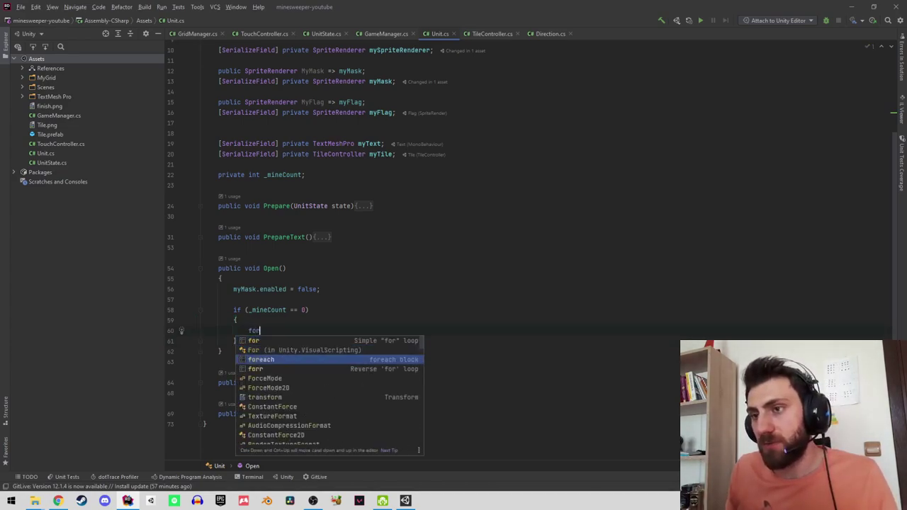
key("Return")
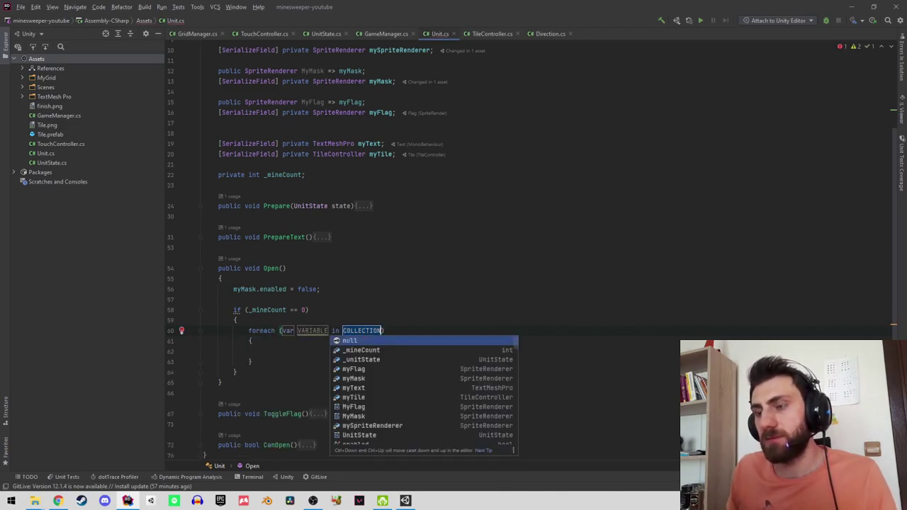
key("Escape")
key("ctrl+alt+Return")
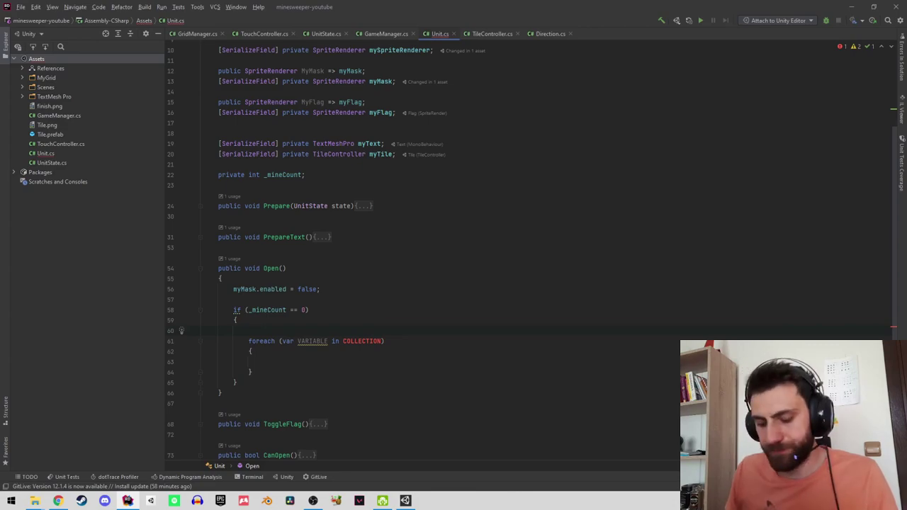
type("var list ")
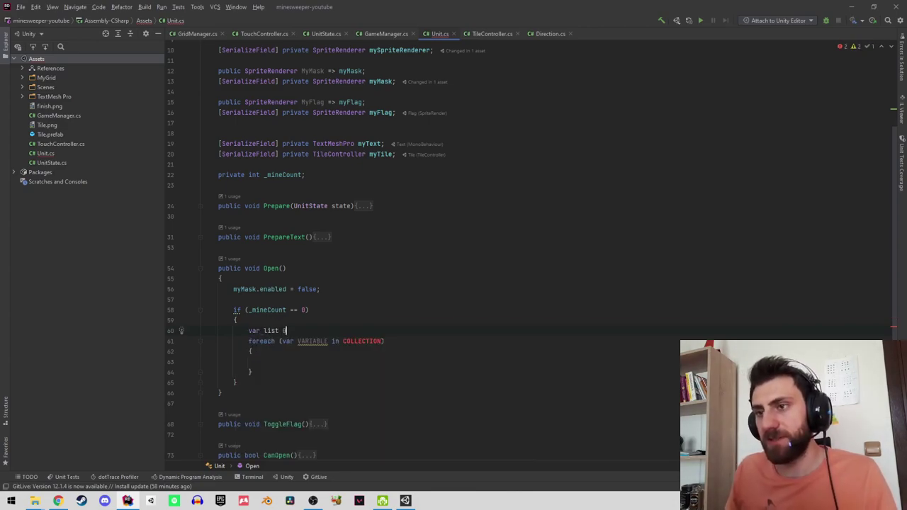
type("= ")
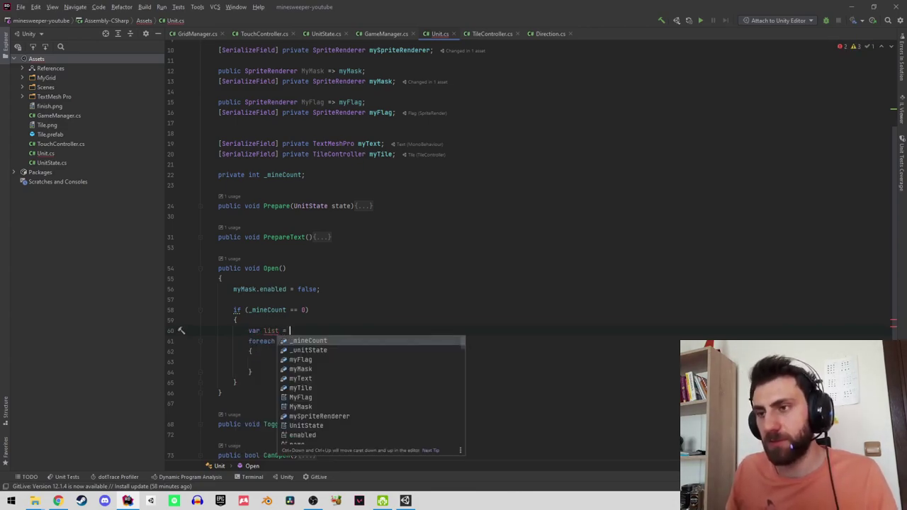
type("til")
key("Return")
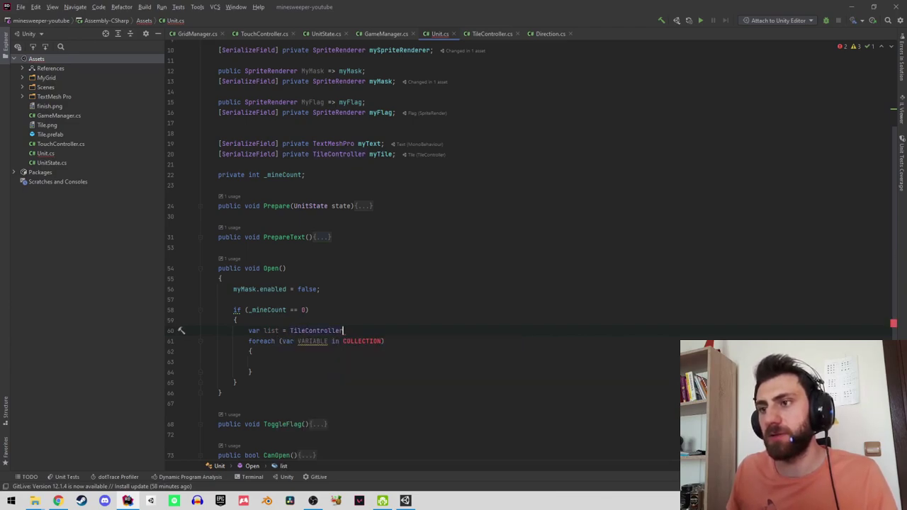
key("ctrl+BackSpace")
type("myt")
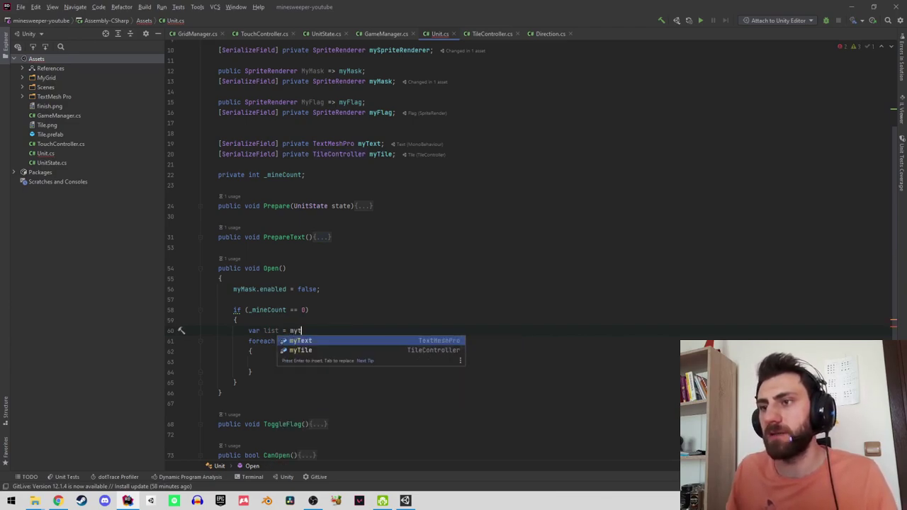
key("Down")
key("Return")
type(".")
type("Get")
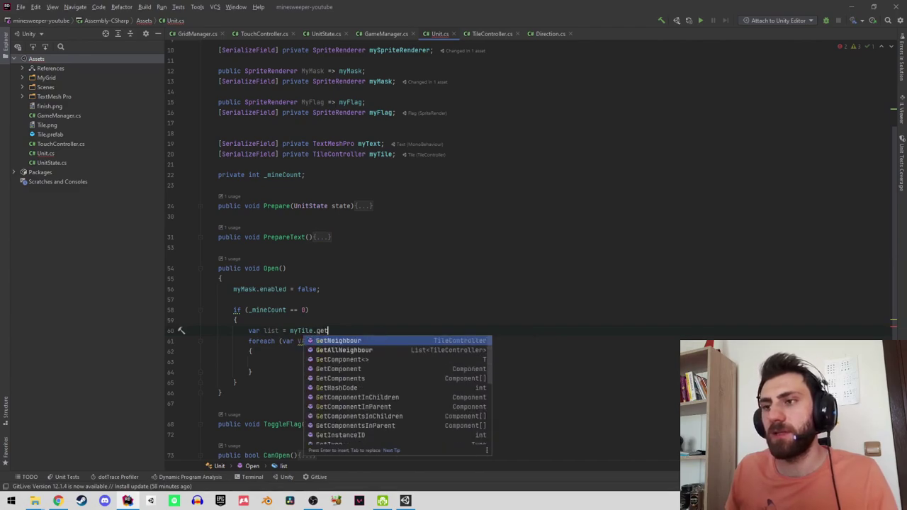
key("Return")
type(";")
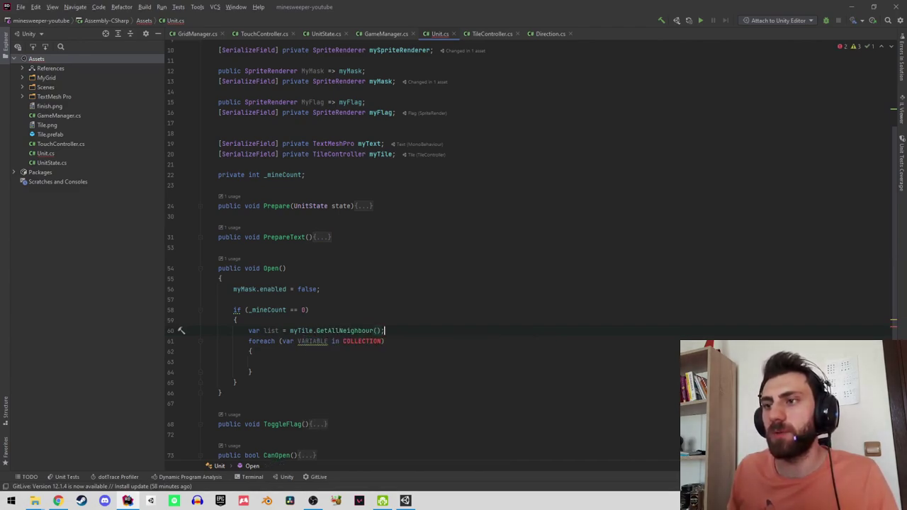
Complete foreach (var item in list) calling item.myUnit.Open(), and save the script.
key("Down")
type("l")
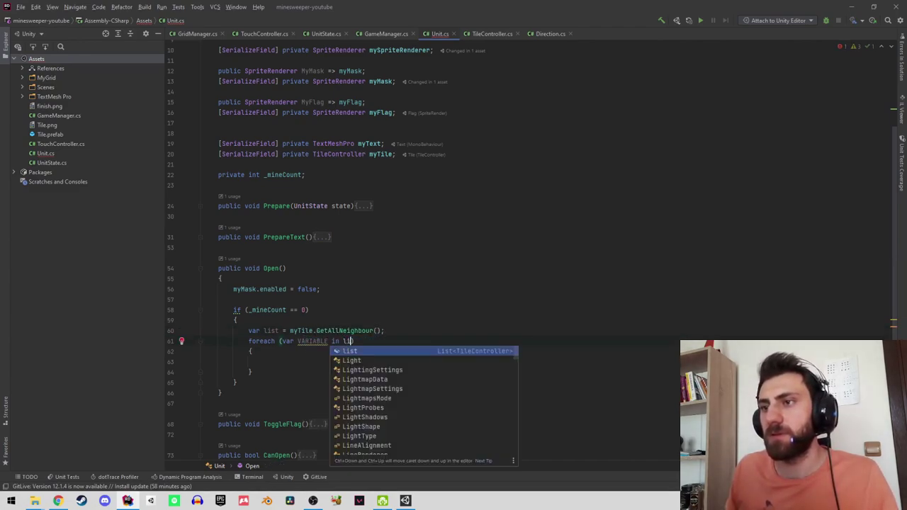
key("Return")
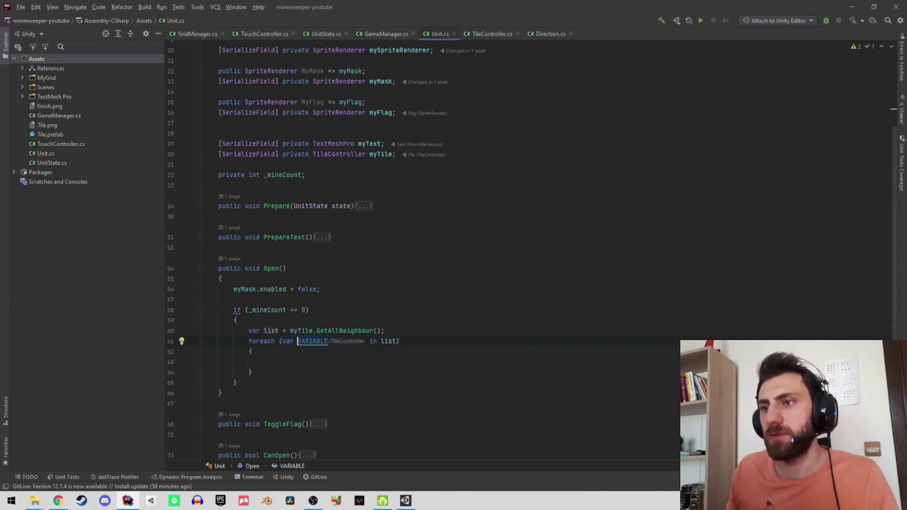
type("li")
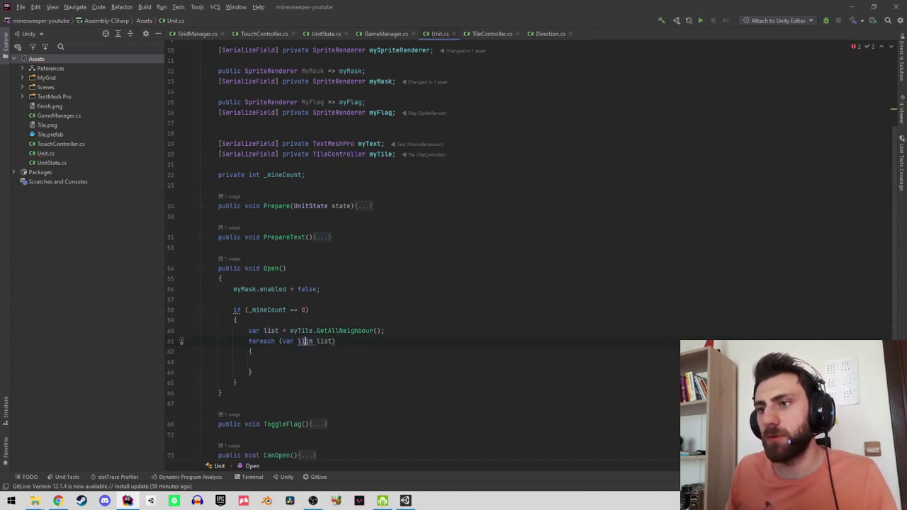
type("st")
key("Return")
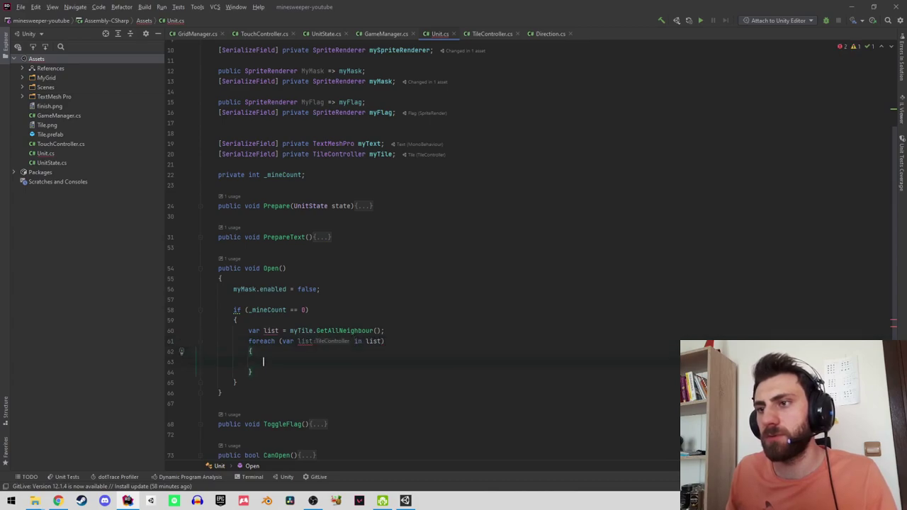
type("li")
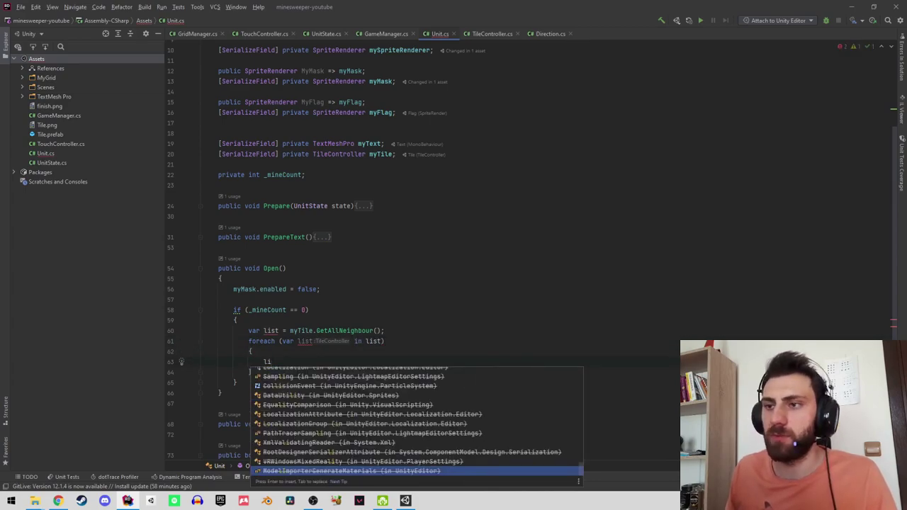
left_click(275, 341)
double_click(305, 341)
type("item")
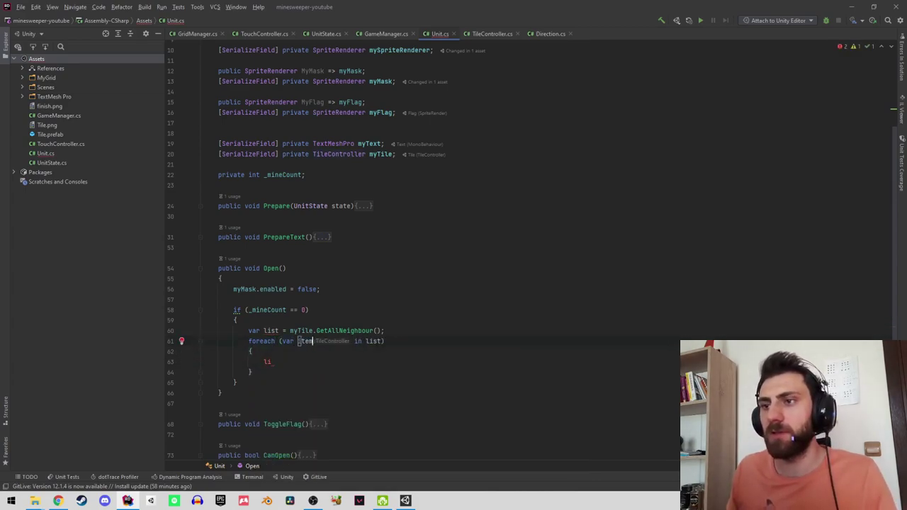
left_click(263, 361)
type("item")
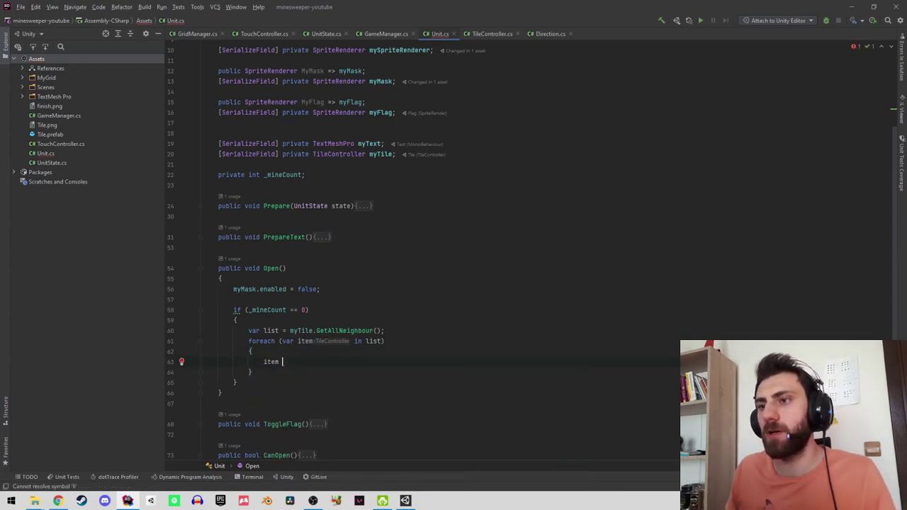
type(".op")
key("BackSpace")
key("BackSpace")
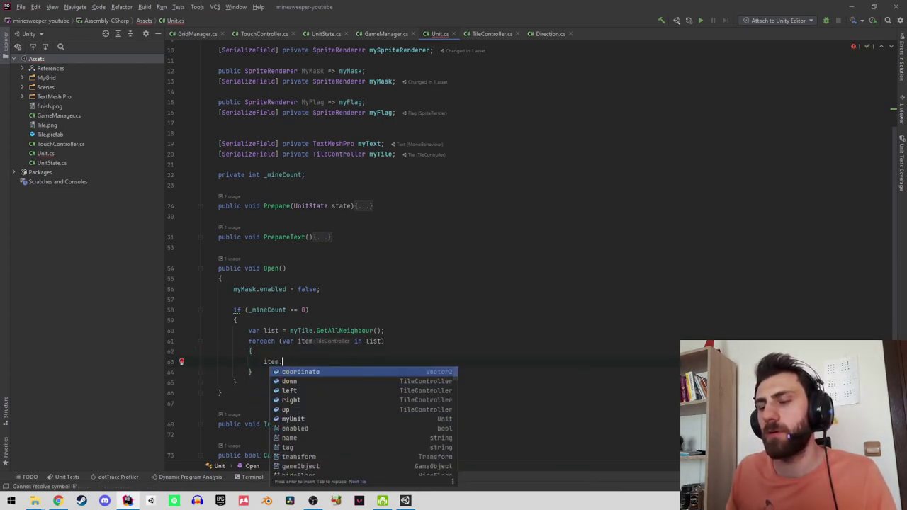
type("m")
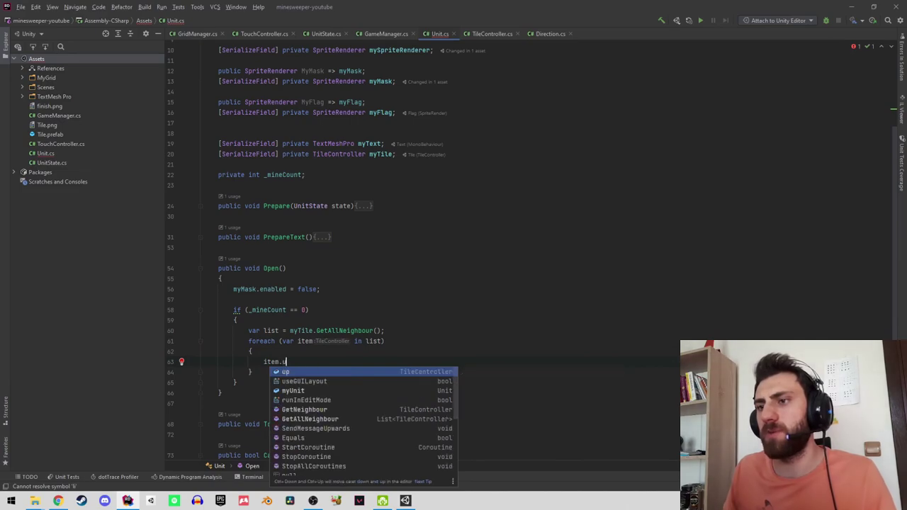
type("y")
key("Return")
type(".")
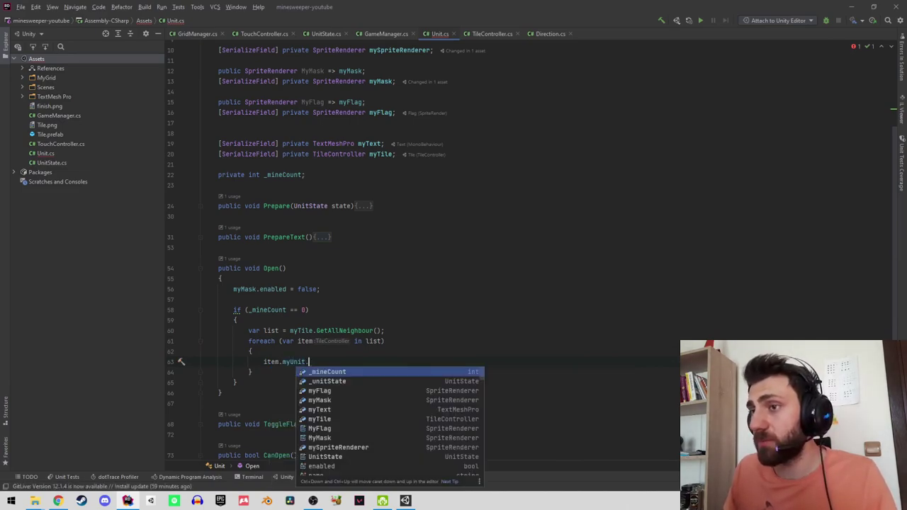
key("Return")
type(";")
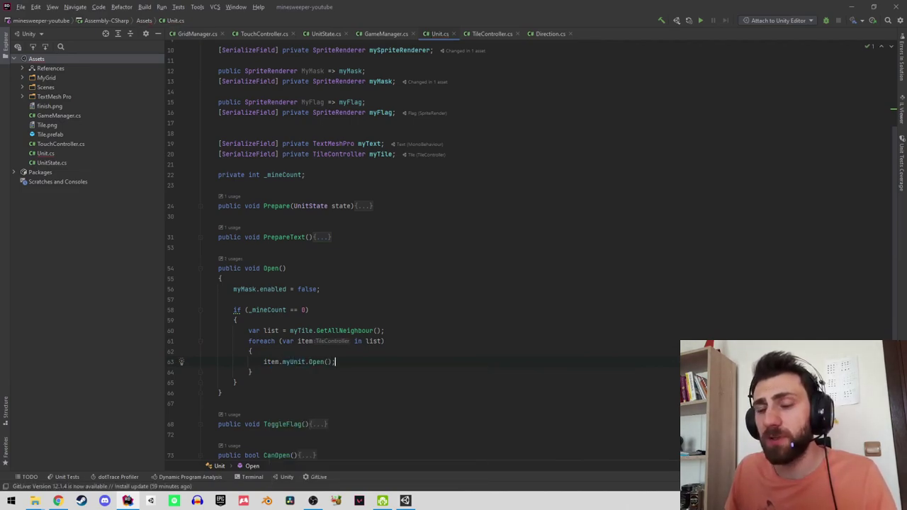
key("ctrl+s")
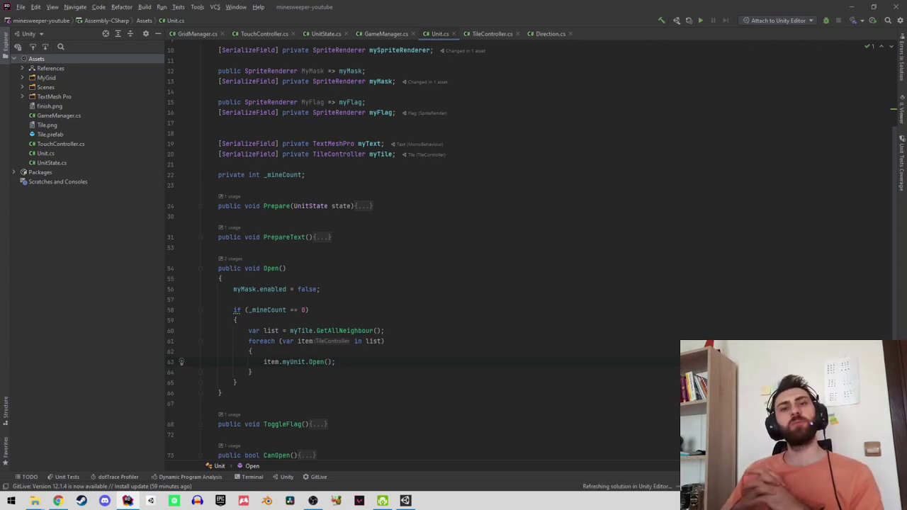
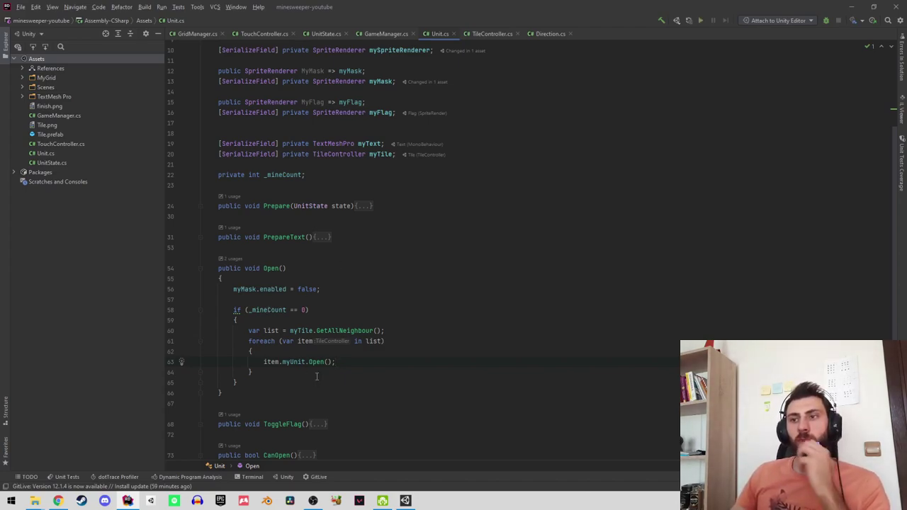
Review Unit.Open's zero-mine neighbour-opening loop (lines 58–65), then return to Unity.
left_click(316, 371)
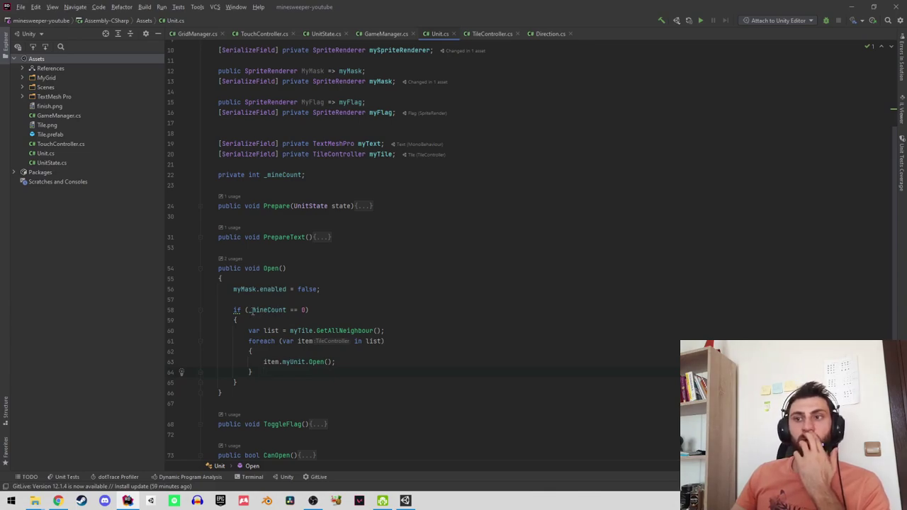
left_click_drag(252, 310, 290, 387)
left_click(292, 386)
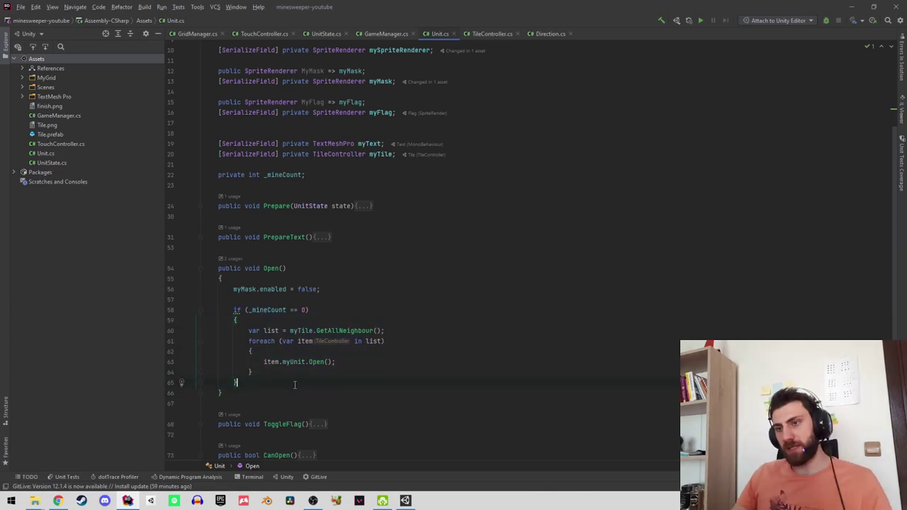
key("alt+Tab")
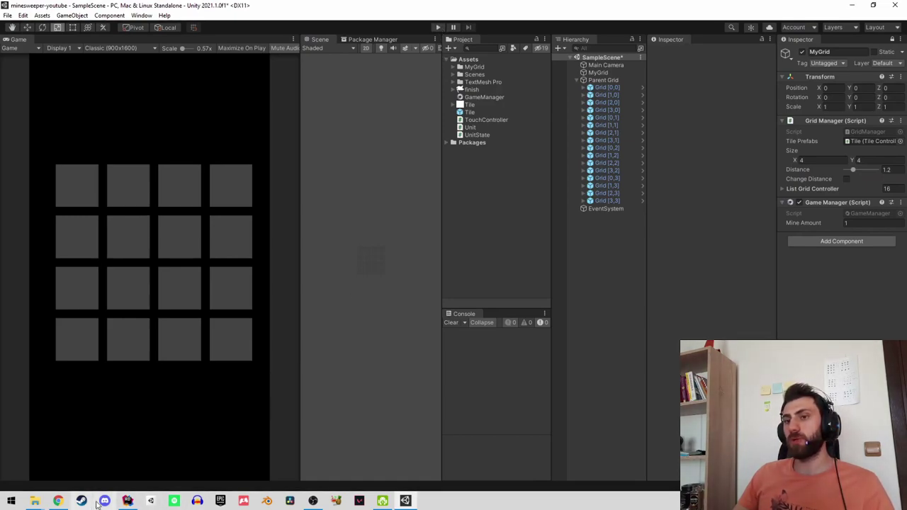
Play-test the 4x4 board and open the bottom-left tile to trigger the StackOverflowException, then open its source in Rider.
left_click(437, 27)
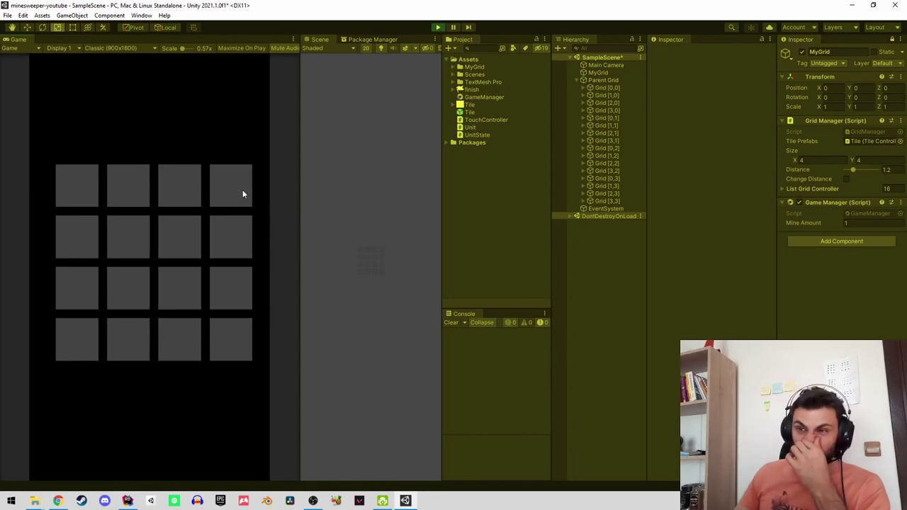
left_click(84, 347)
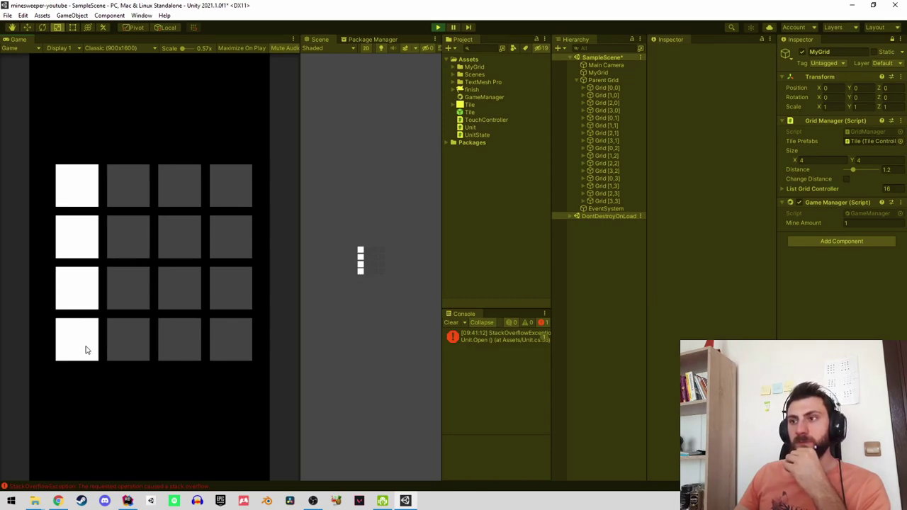
left_click(532, 340)
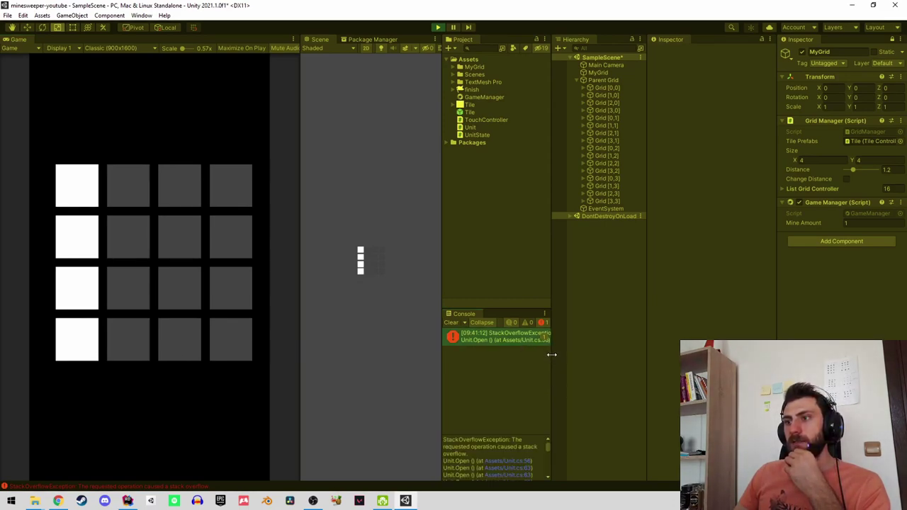
left_click(438, 26)
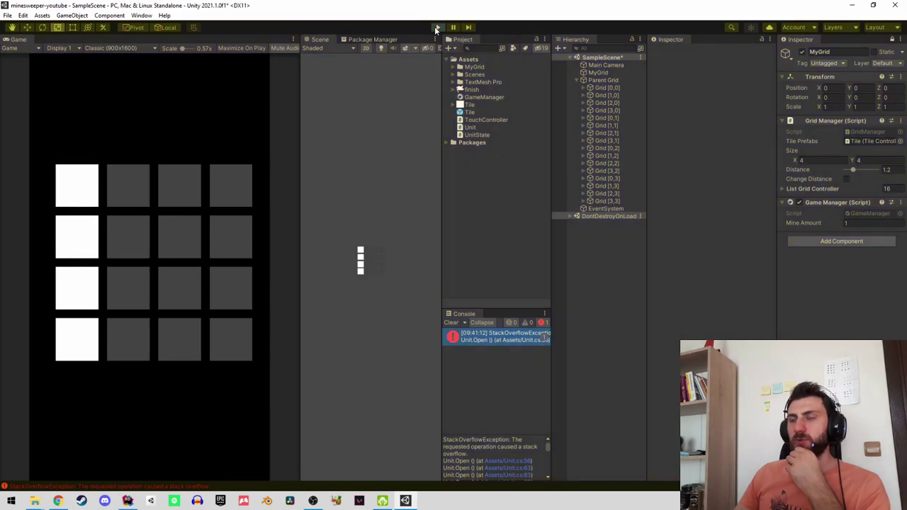
double_click(486, 340)
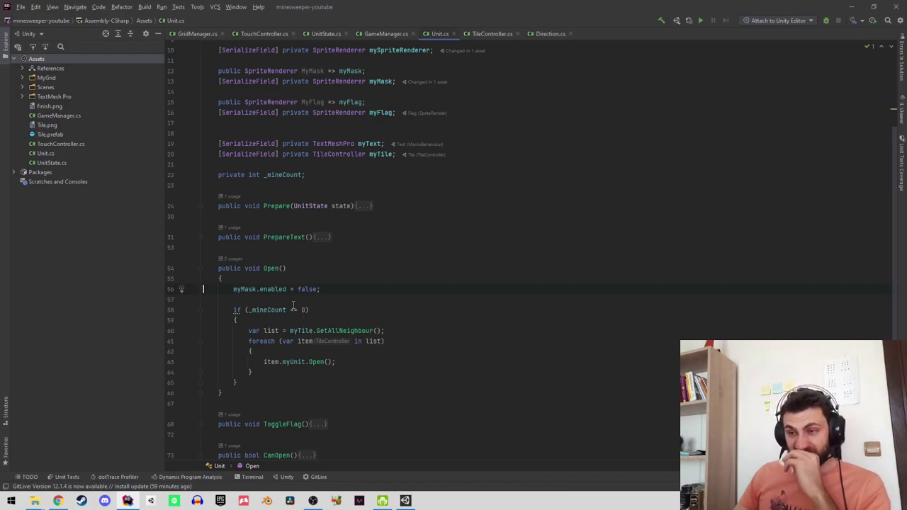
Insert an if(!CanOpen()) return; guard as Unit.Open's first line and save.
scroll(292, 292, "down", 3)
key("Up")
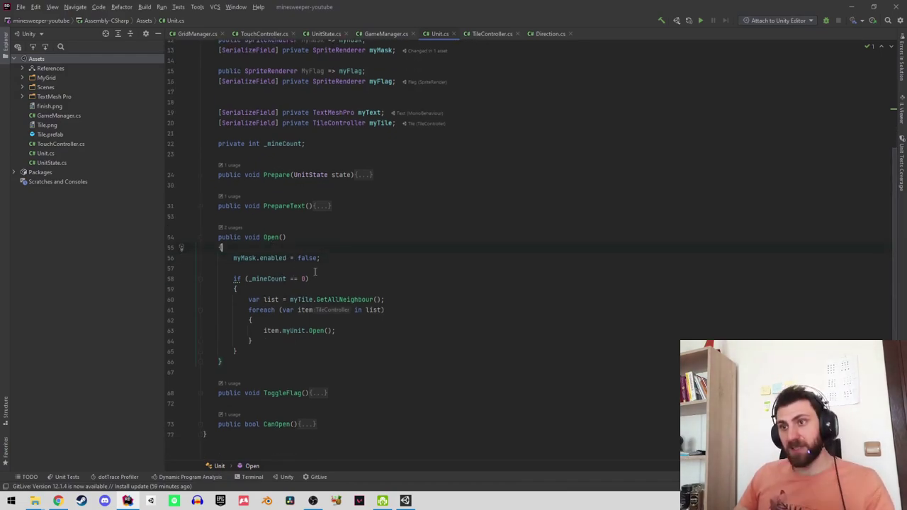
key("Return")
key("Return")
key("Up")
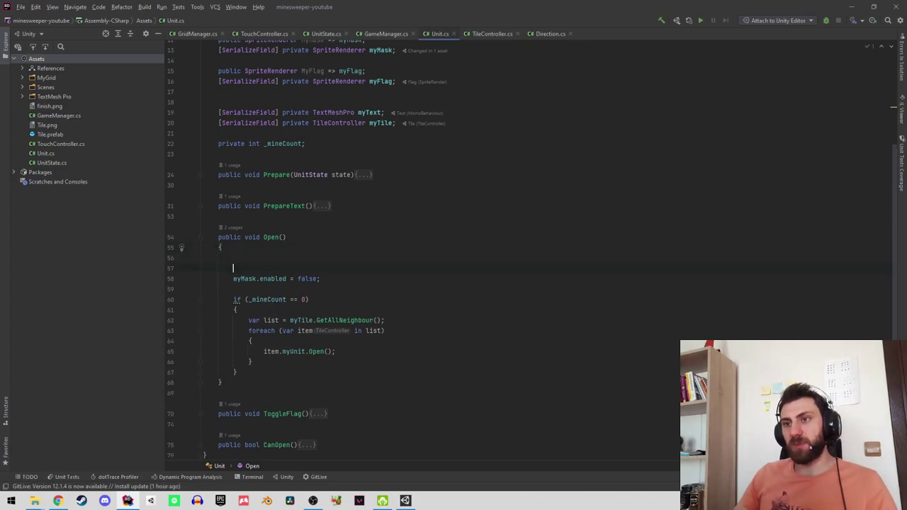
type("if(")
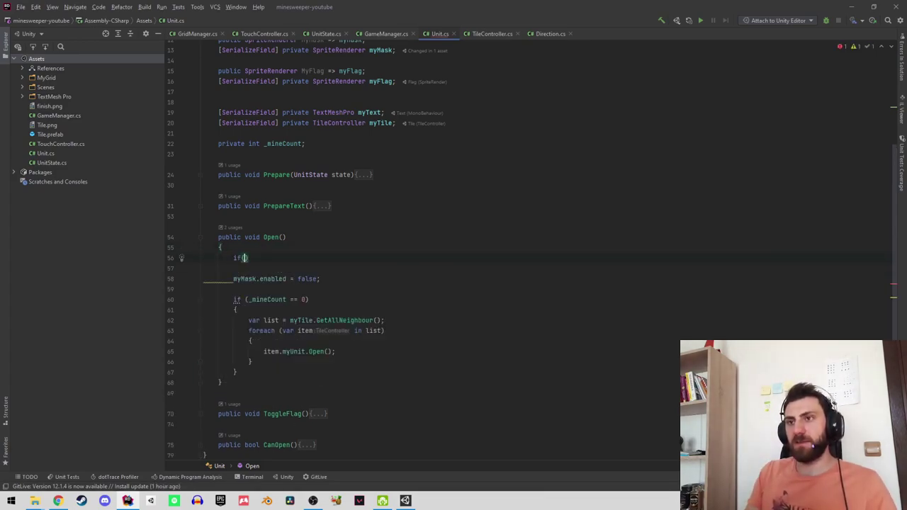
type("Ca")
key("Return")
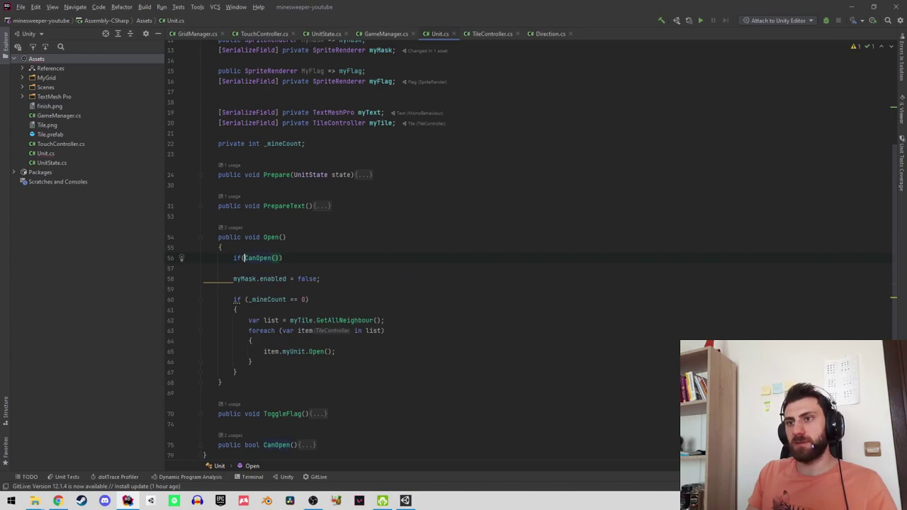
type("!")
key("End")
type("e")
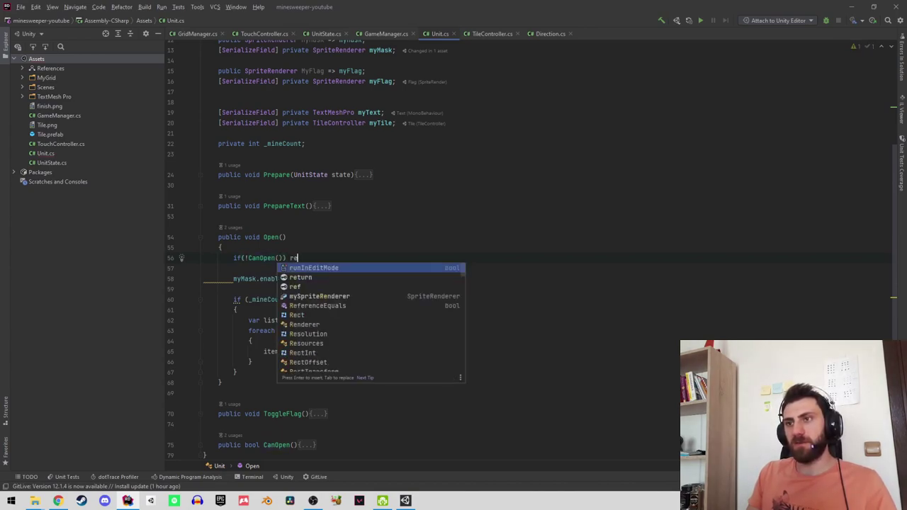
key("Return")
key("ctrl+s")
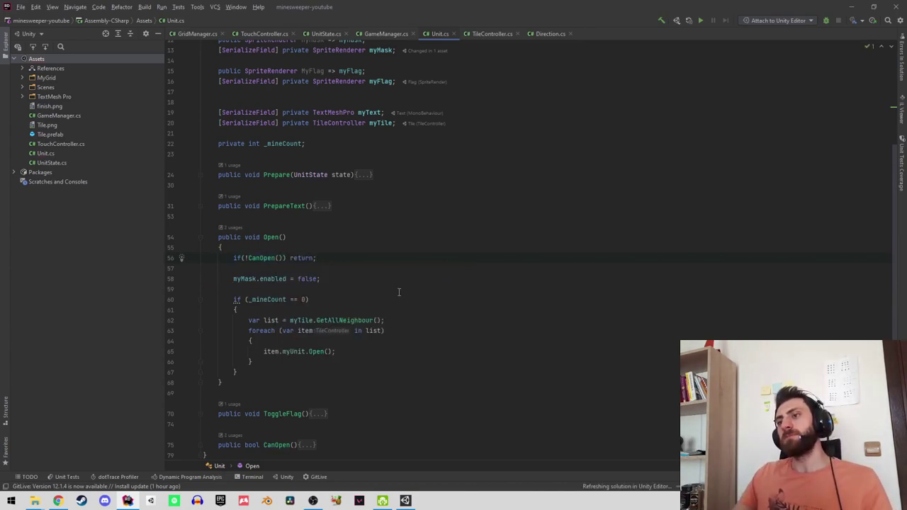
left_click(851, 8)
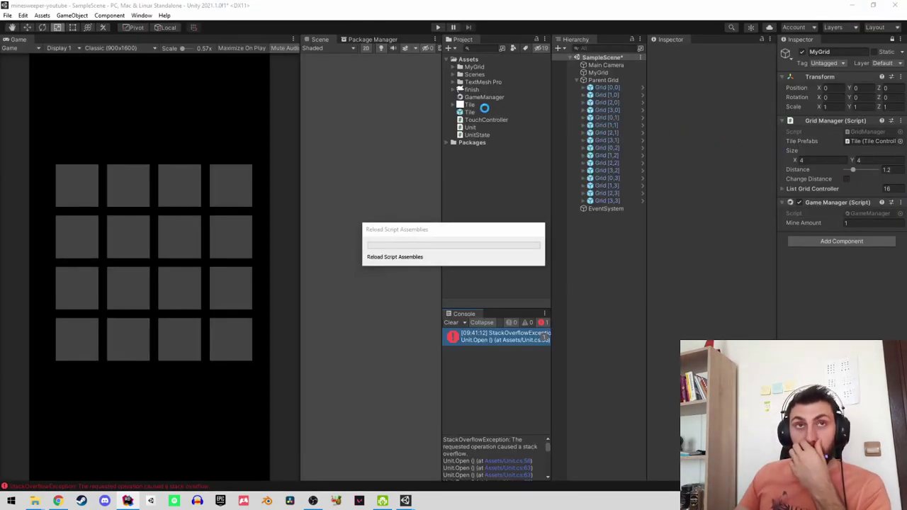
Play-test again so the bottom-left tile cascades open without errors, then view TouchController.cs in Rider.
left_click(438, 28)
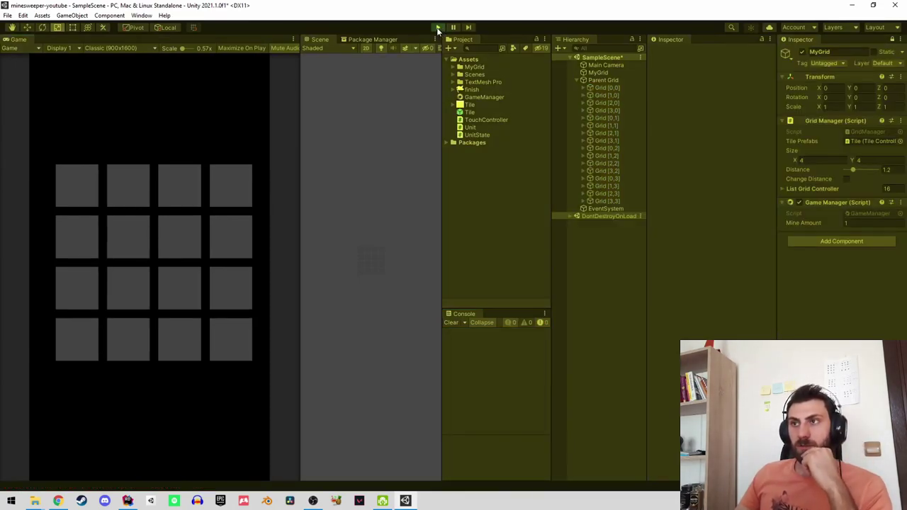
left_click(66, 348)
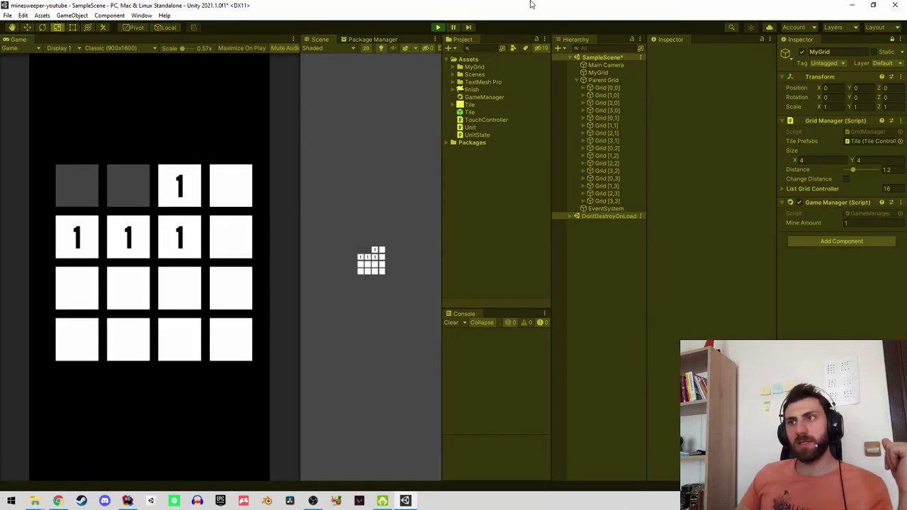
key("ctrl+p")
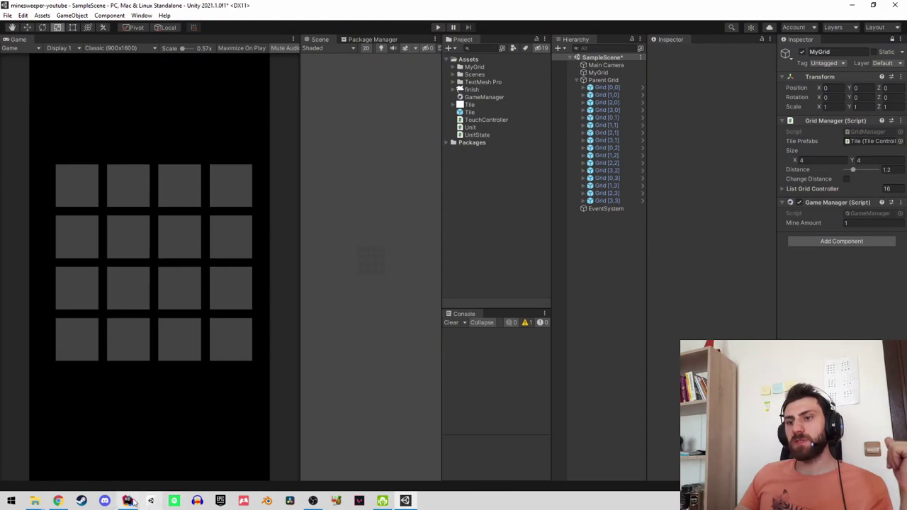
left_click(126, 501)
left_click(264, 34)
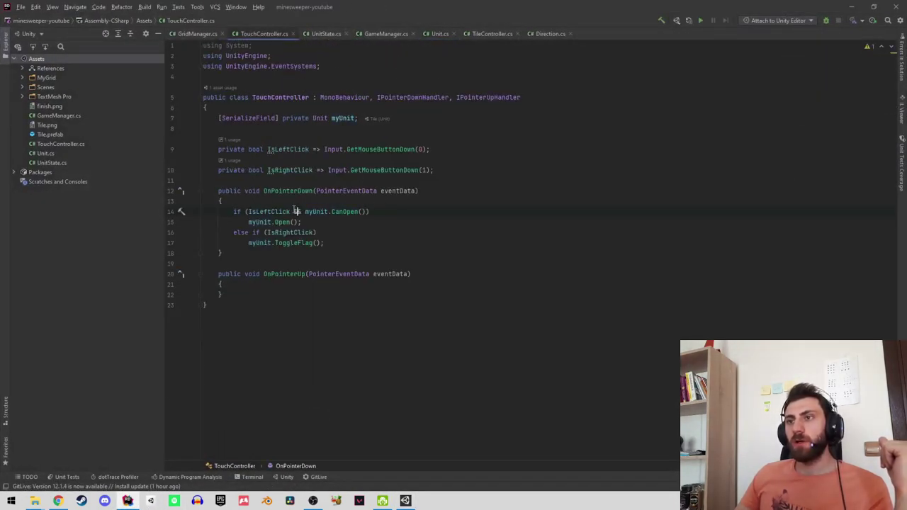
Delete '&& myUnit.CanOpen()' from TouchController's line 14 condition, leaving only IsLeftClick.
left_click(362, 211)
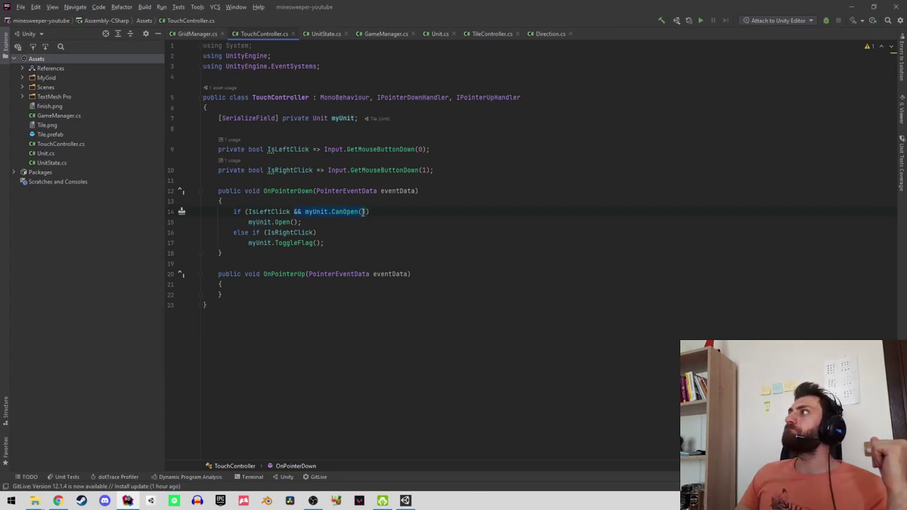
left_click(262, 211)
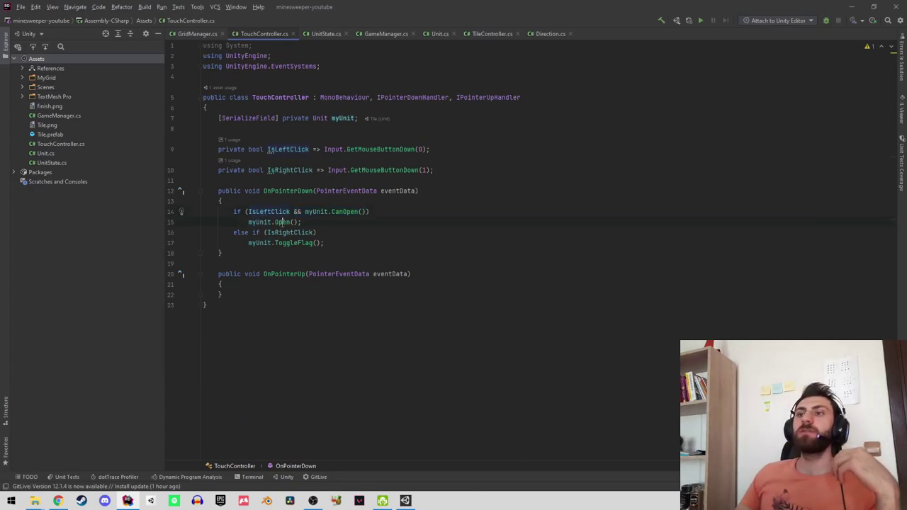
left_click(294, 211)
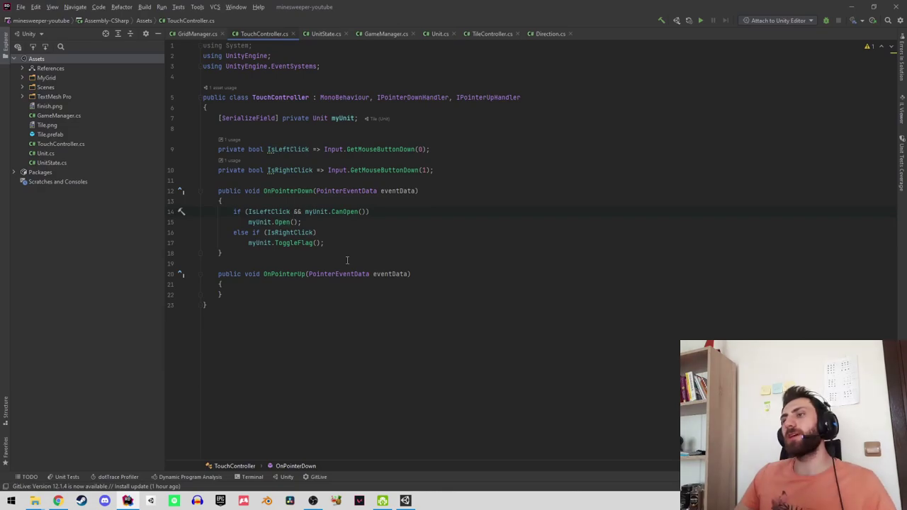
key("ctrl+Right")
key("ctrl+shift+Right")
key("ctrl+shift+Right")
key("ctrl+shift+Right")
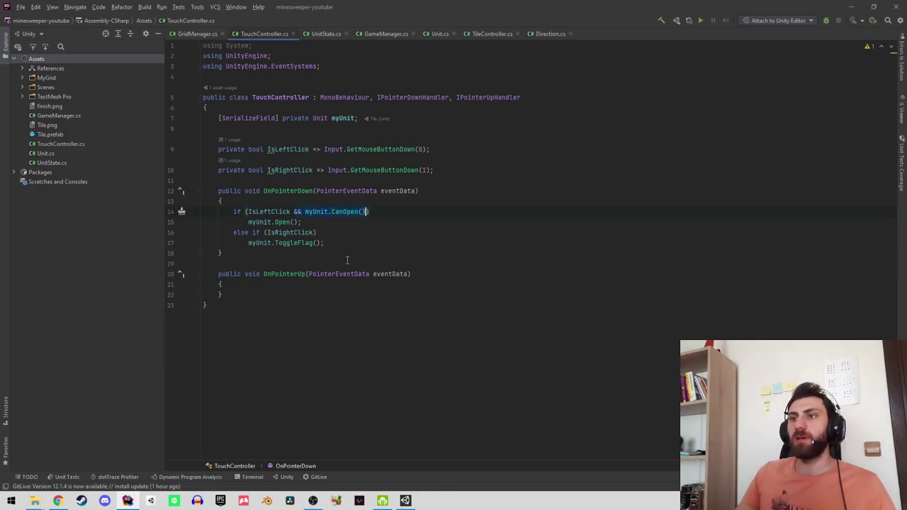
key("BackSpace")
key("BackSpace")
key("BackSpace")
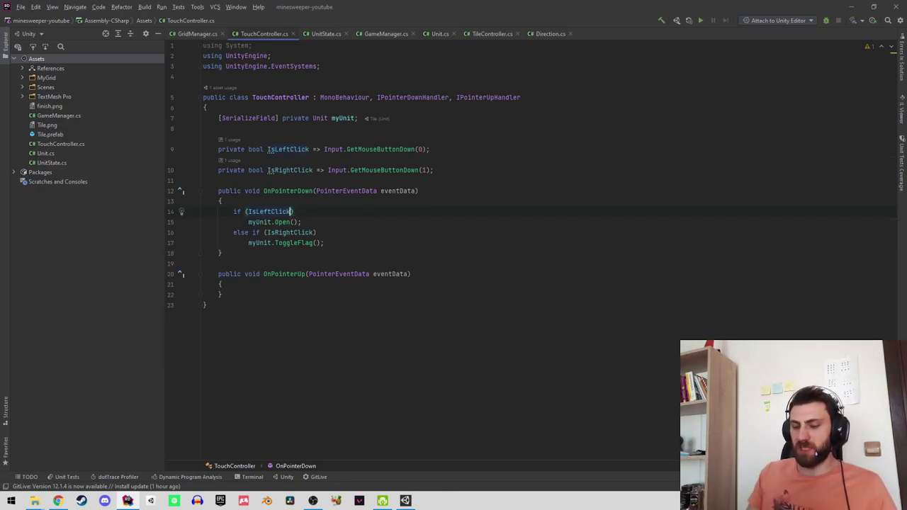
Jump from the Open call to Unit.Open and check its early-return guard.
left_click(286, 222)
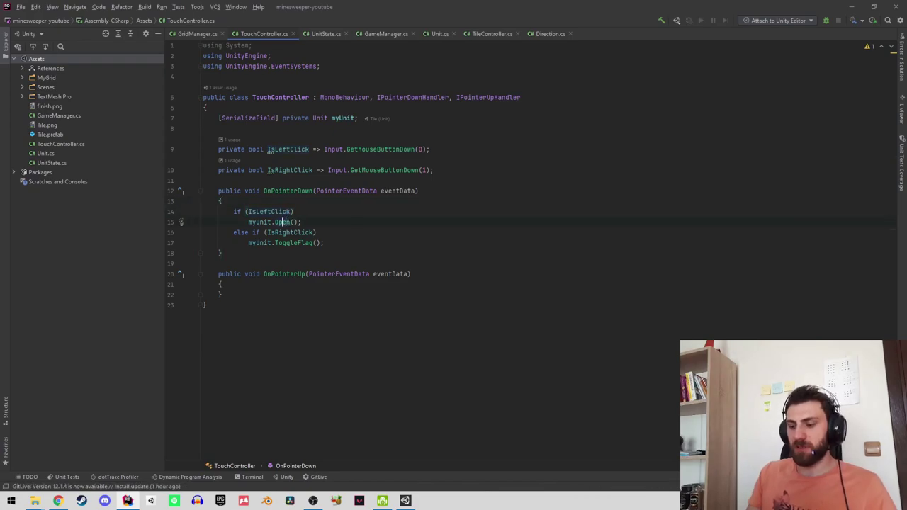
left_click(284, 222, "ctrl")
left_click(345, 259)
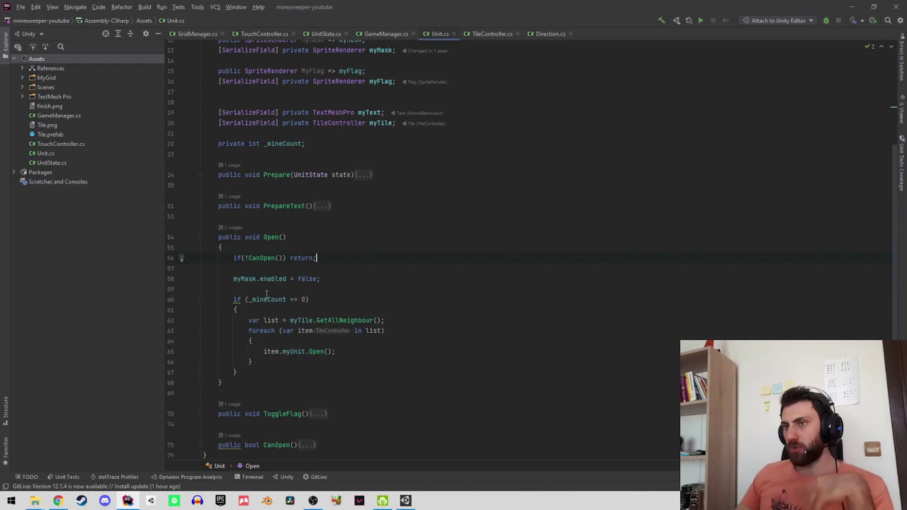
key("alt+Tab")
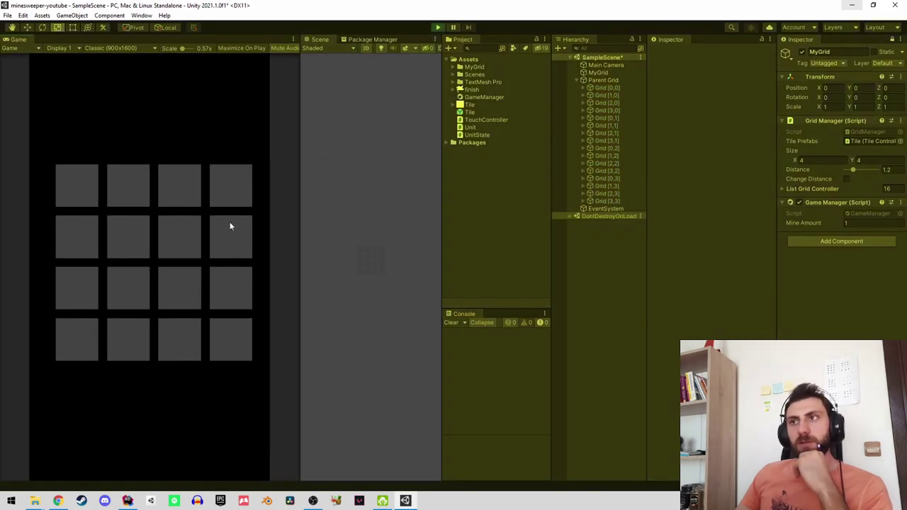
Open the tiles at row 2, column 3 and row 3, column 2, stop the game, and return to Unit.cs.
left_click(197, 244)
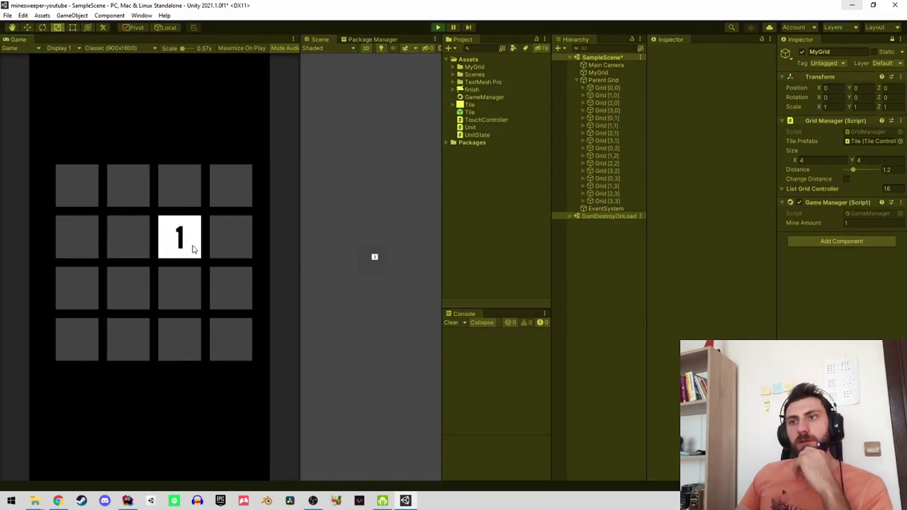
left_click(130, 285)
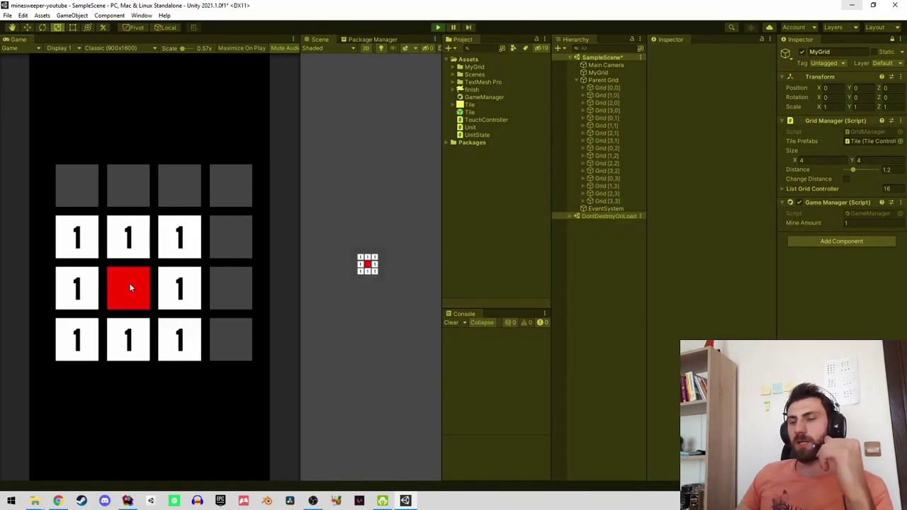
left_click(438, 28)
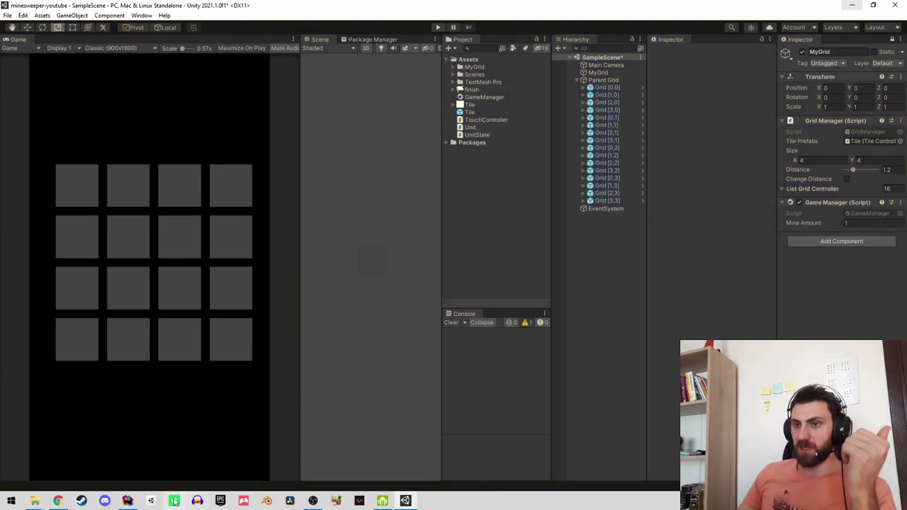
left_click(128, 501)
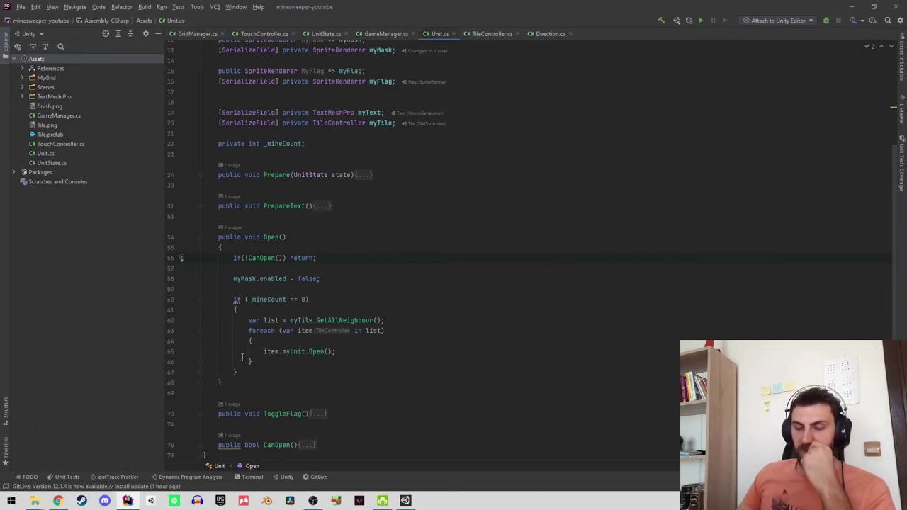
Switch from Unit.cs to GameManager.cs and collapse the PrepareGame method body.
left_click(332, 280)
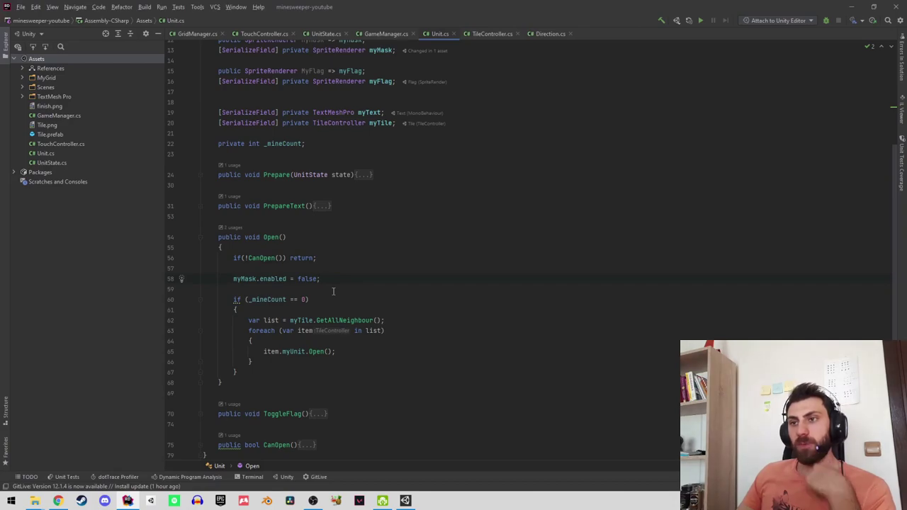
left_click(330, 295)
left_click(340, 293)
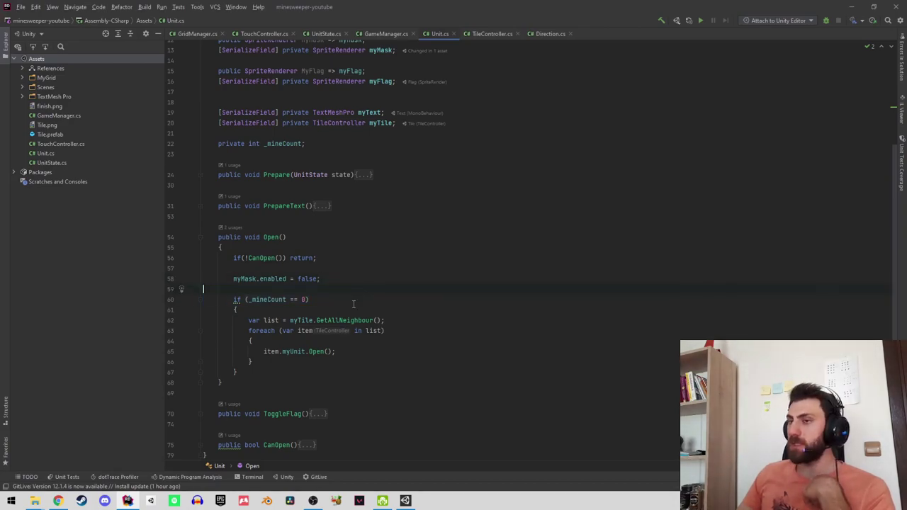
left_click(294, 383)
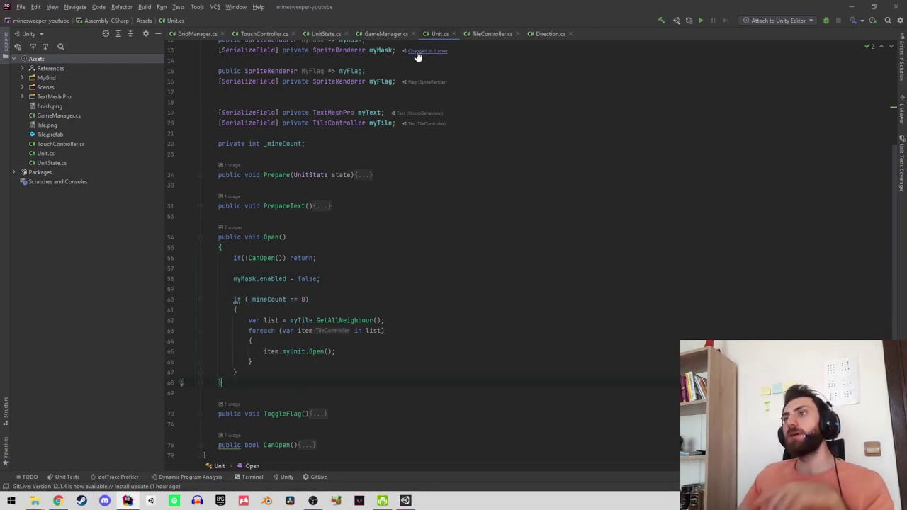
left_click(388, 33)
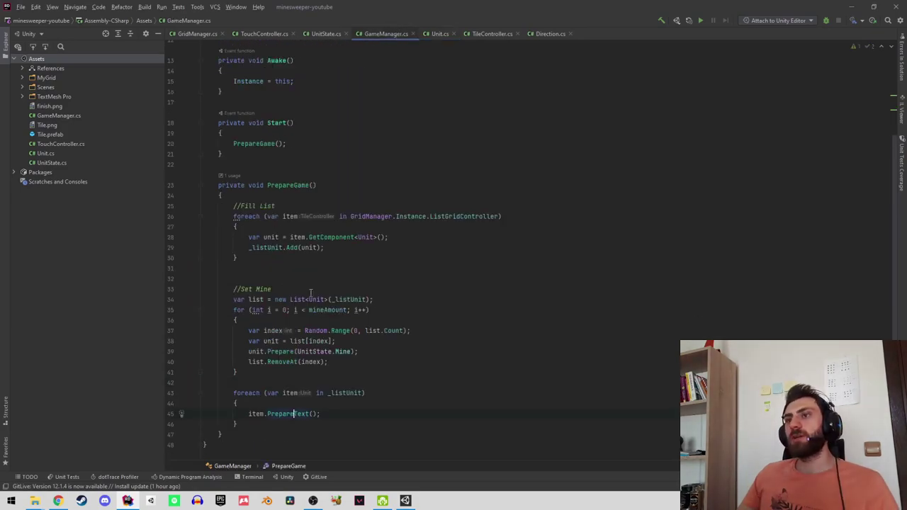
left_click(201, 187)
left_click(392, 307)
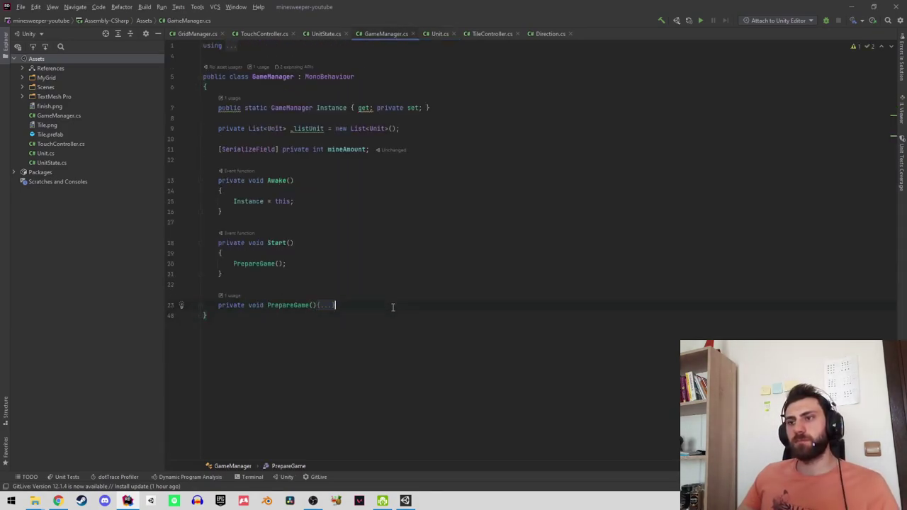
Add a public void GameOver() method containing a foreach loop over _listUnit.
key("Return")
key("Return")
type("pr")
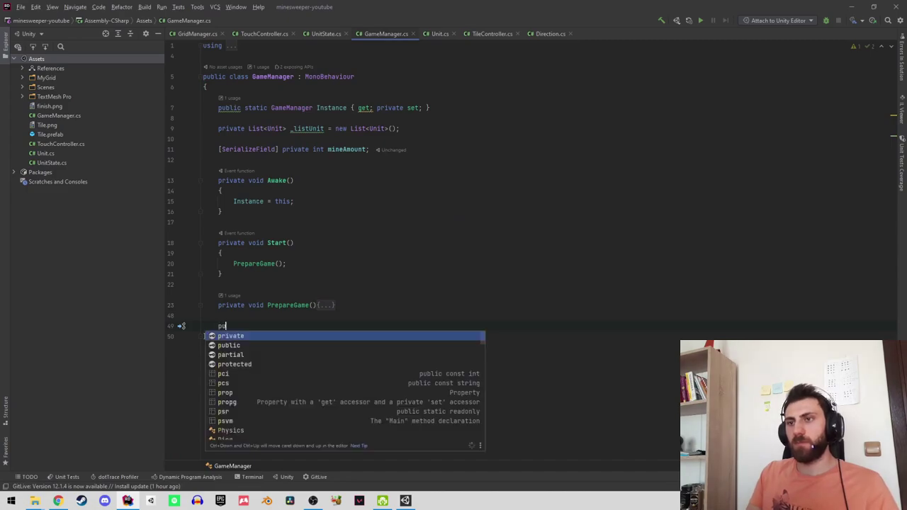
type("blic void ")
type("GameOv")
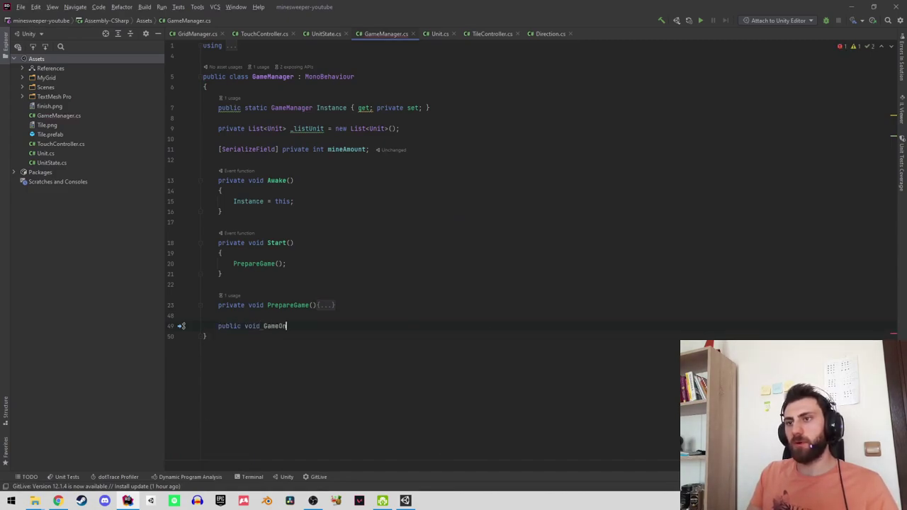
type("er(){")
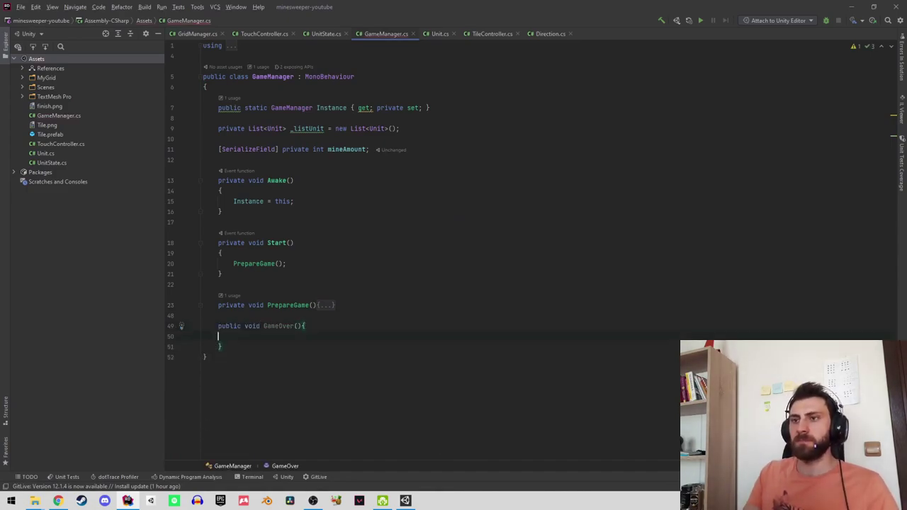
key("Return")
type("{")
key("Return")
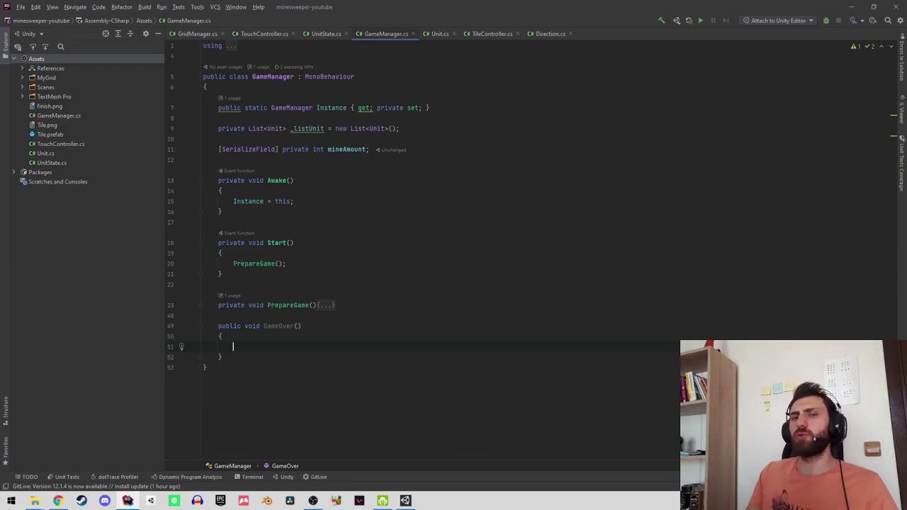
type("f")
key("BackSpace")
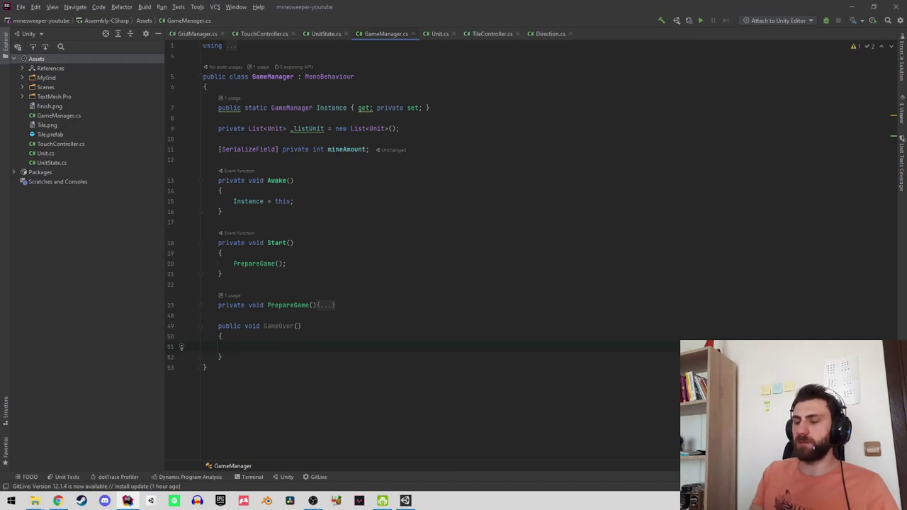
type("for")
key("Down")
key("Down")
key("Return")
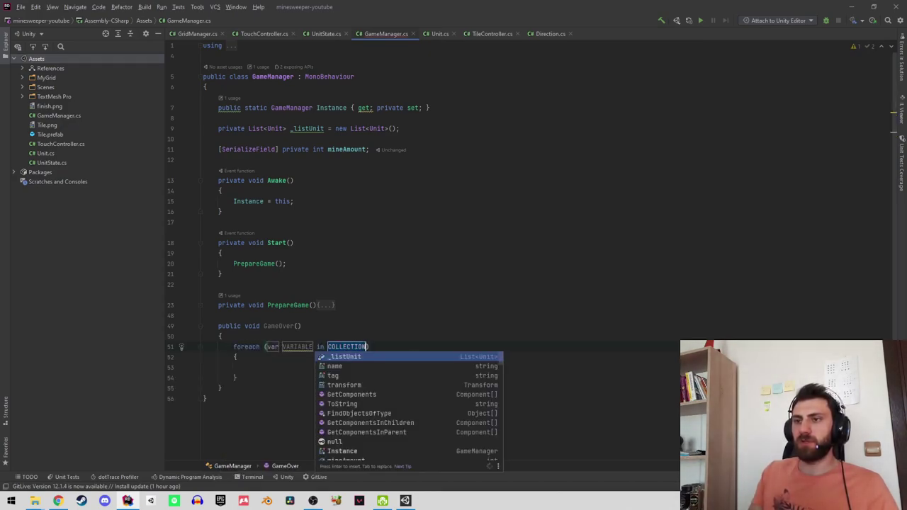
key("Return")
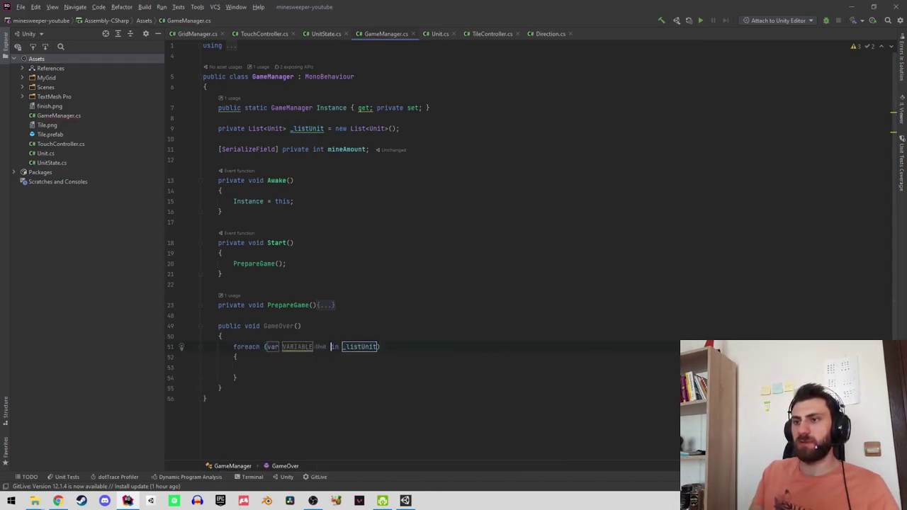
key("Return")
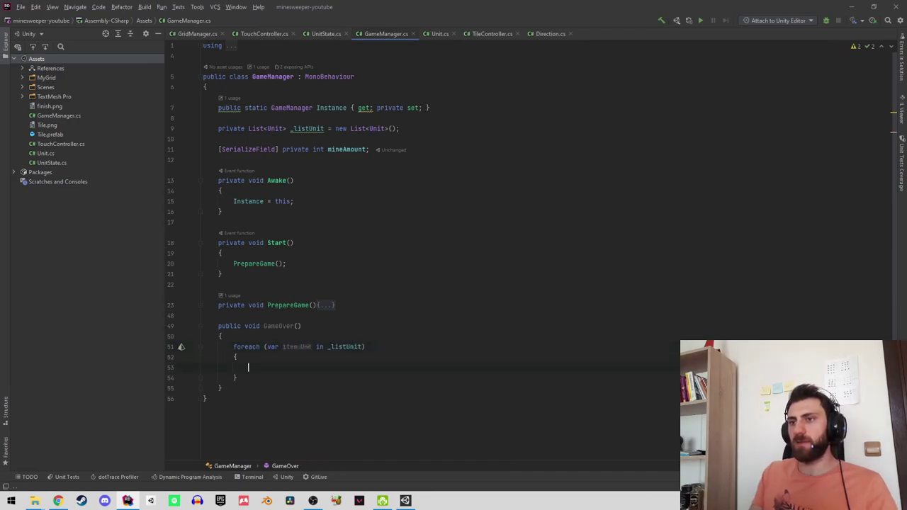
In the loop, call item.Open() when item.UnitState == UnitState.Mine.
type("if(item")
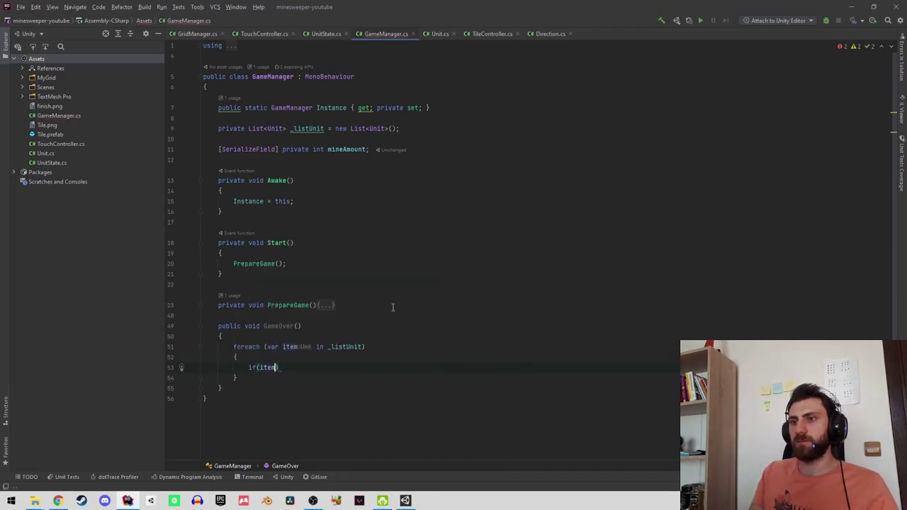
type(".")
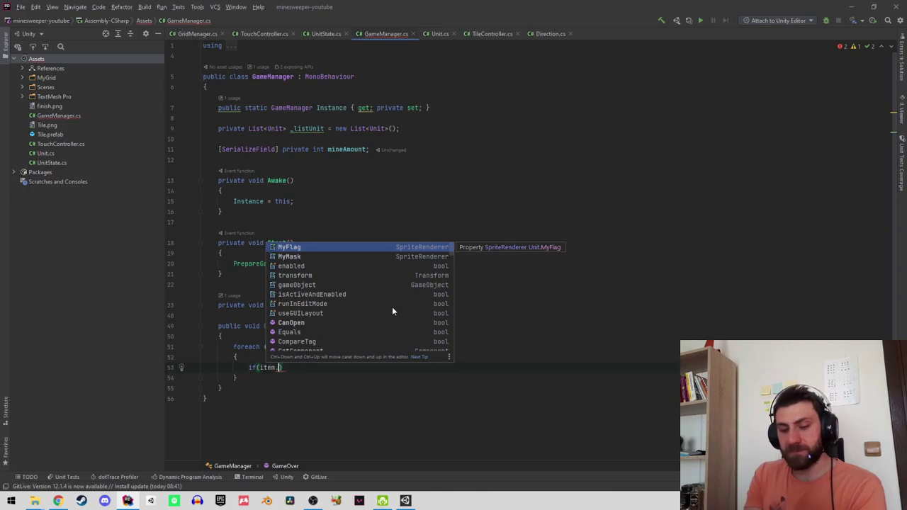
key("Escape")
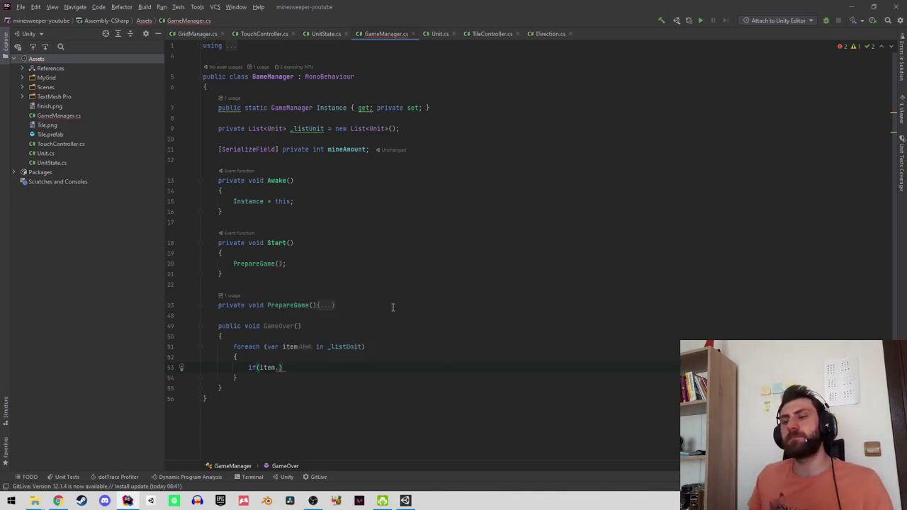
key("ctrl+space")
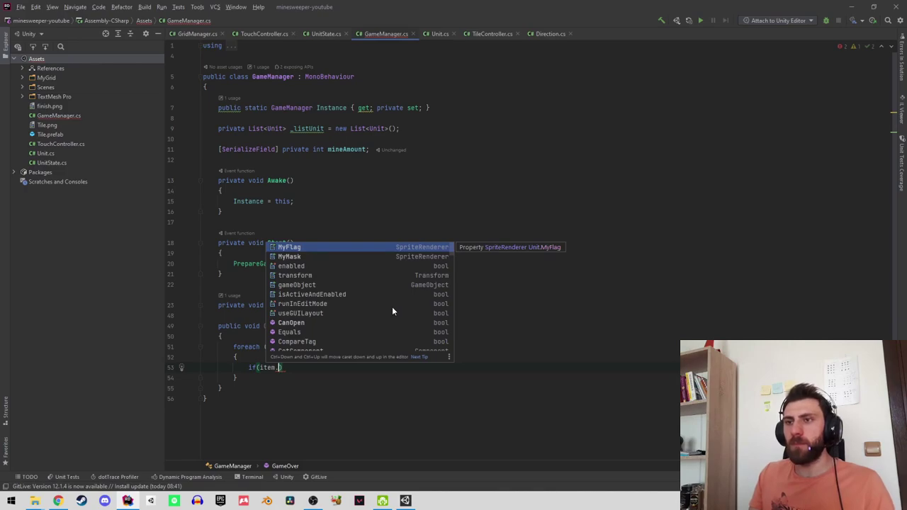
key("Escape")
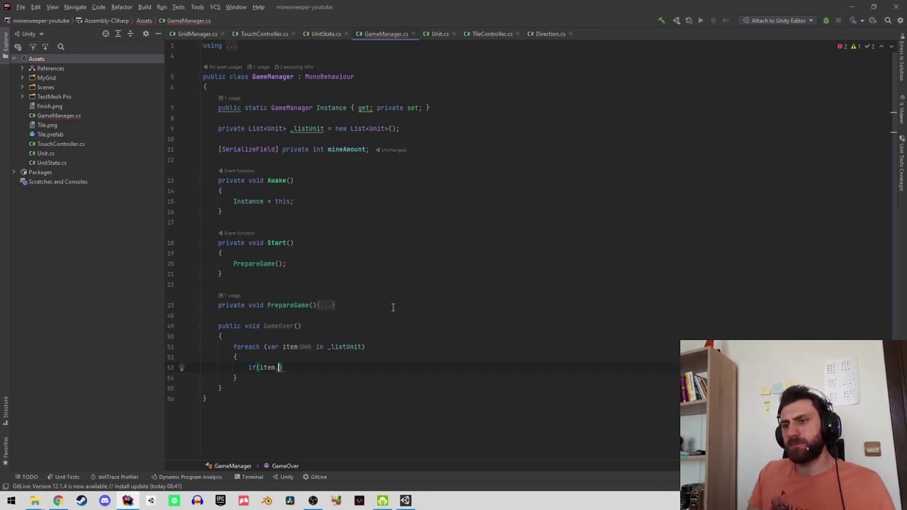
type("Un")
key("Return")
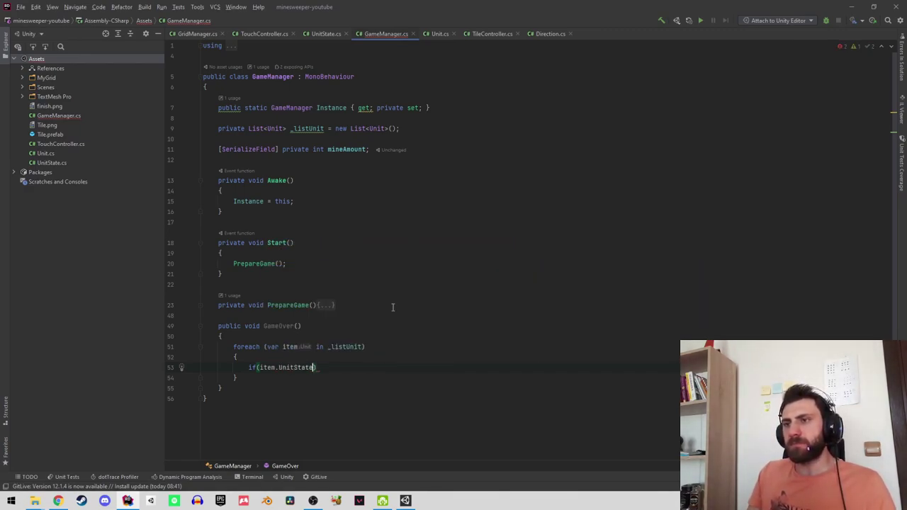
type("== mi")
key("Return")
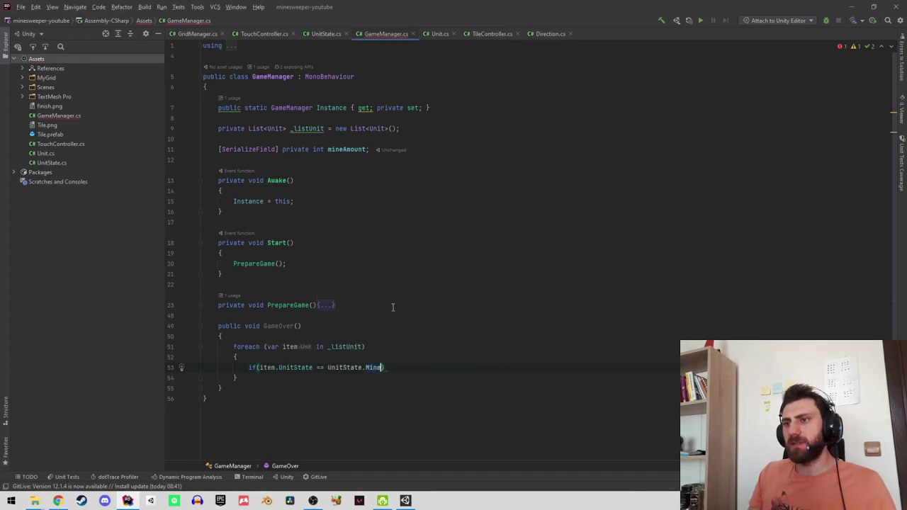
type("item")
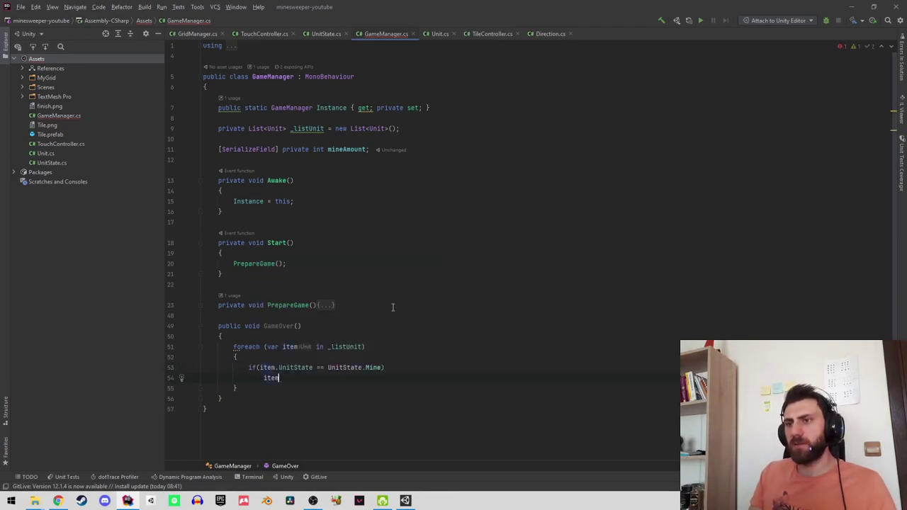
type(".op")
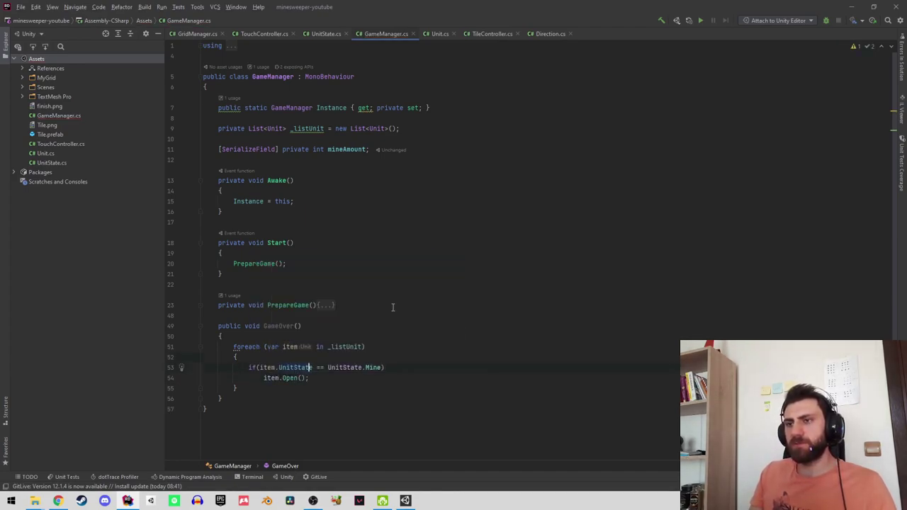
key("Up")
key("End")
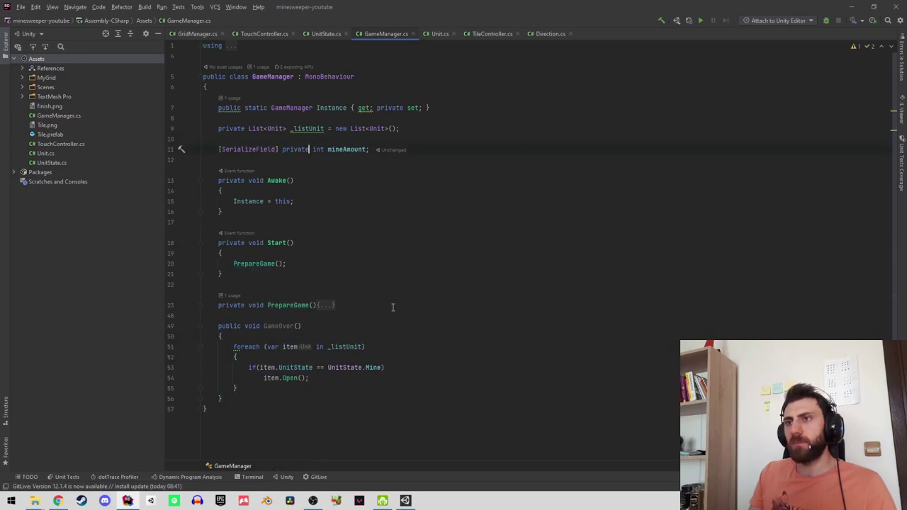
key("End")
key("Return")
key("Return")
Declare a public bool IsGameOver field in GameManager.
type("public b")
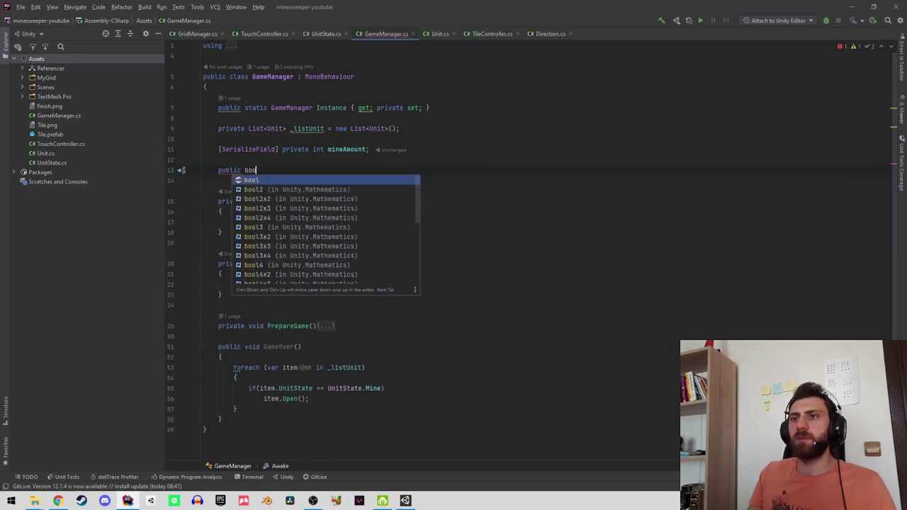
type("ool IsGame")
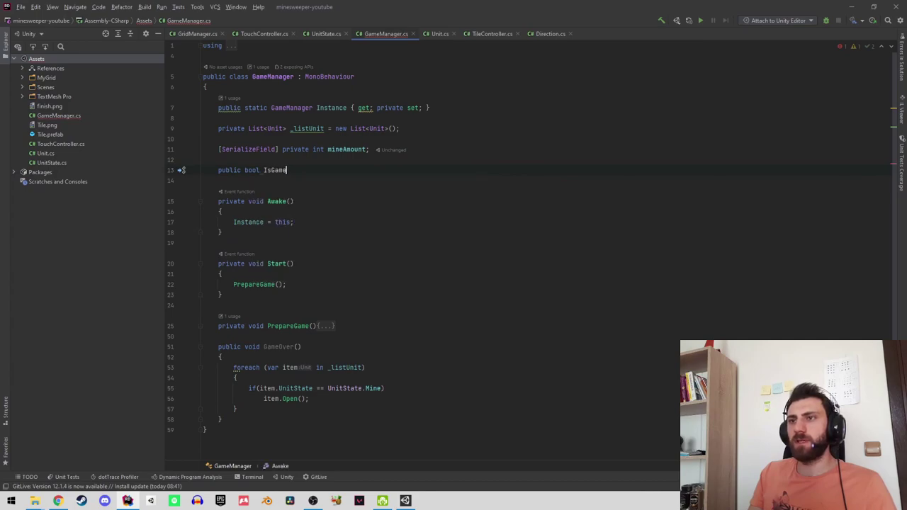
key("Down")
key("Down")
key("Down")
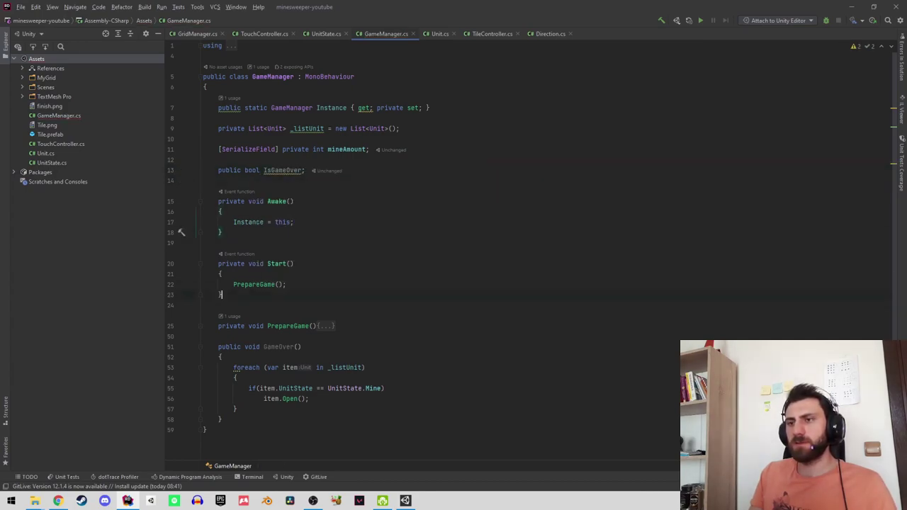
key("Down")
key("Down")
key("Down")
key("Down")
key("End")
key("Return")
Start GameOver() with if(IsGameOver) return; followed by IsGameOver = true;.
key("Return")
key("Up")
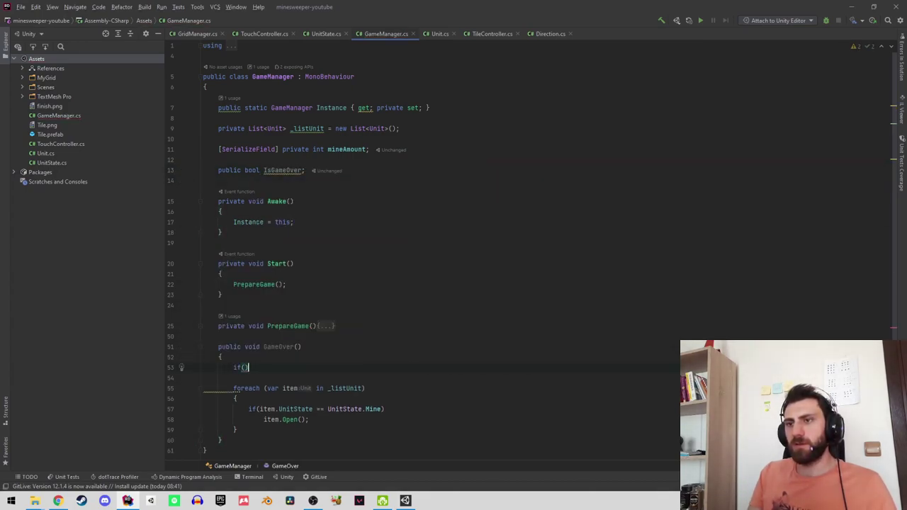
type("if(Is")
key("Return")
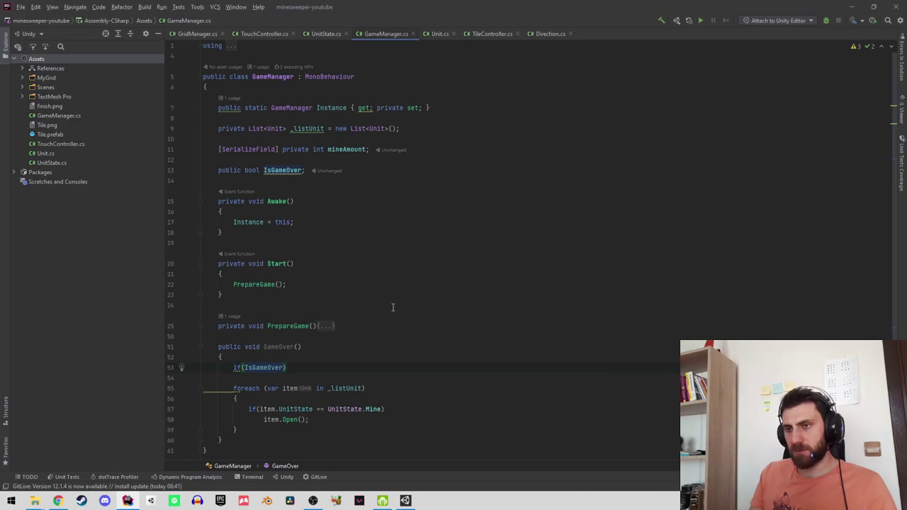
type(" return;")
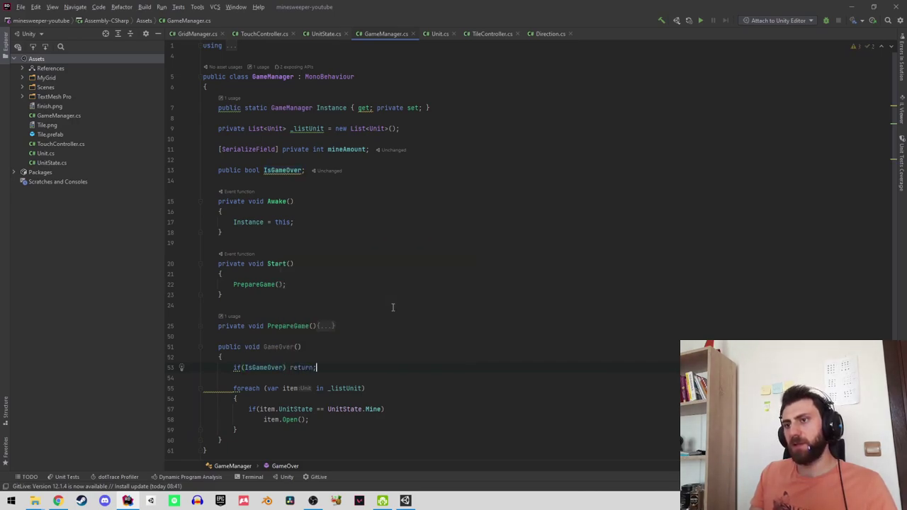
key("Return")
type("IsGameOver ")
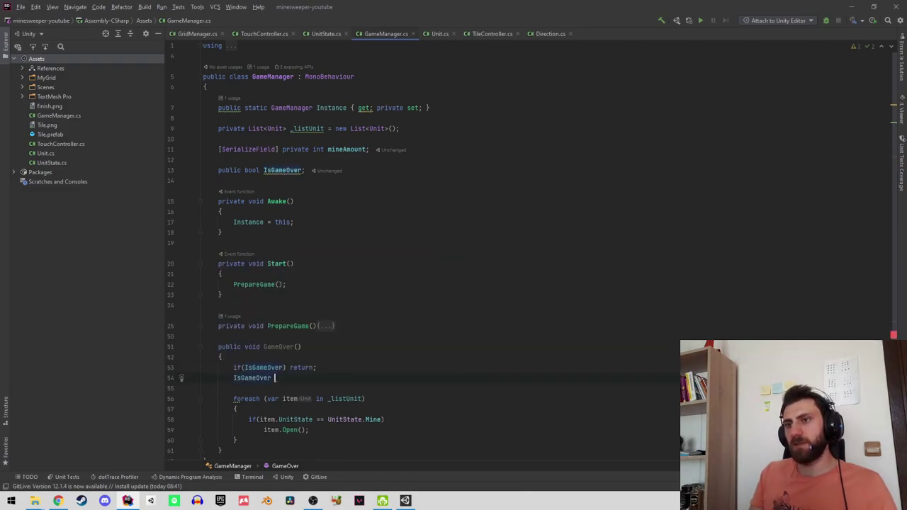
type("=tr")
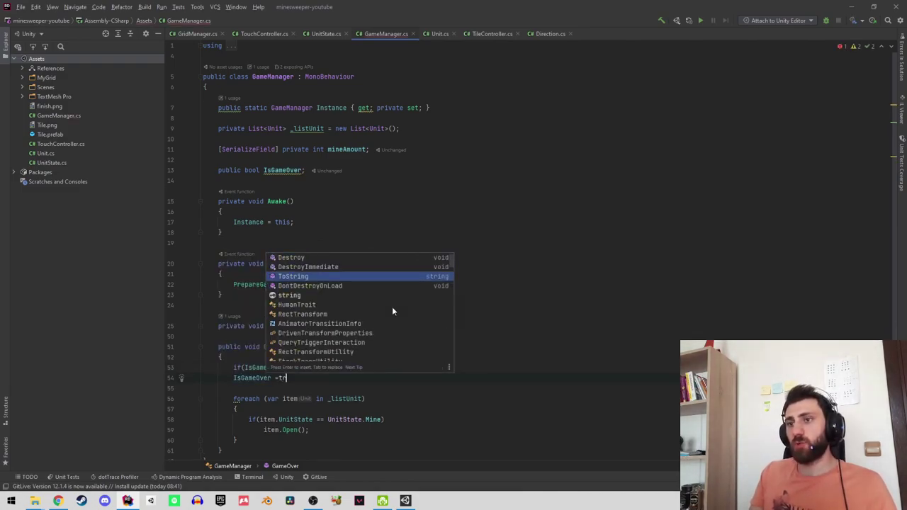
type("ue;")
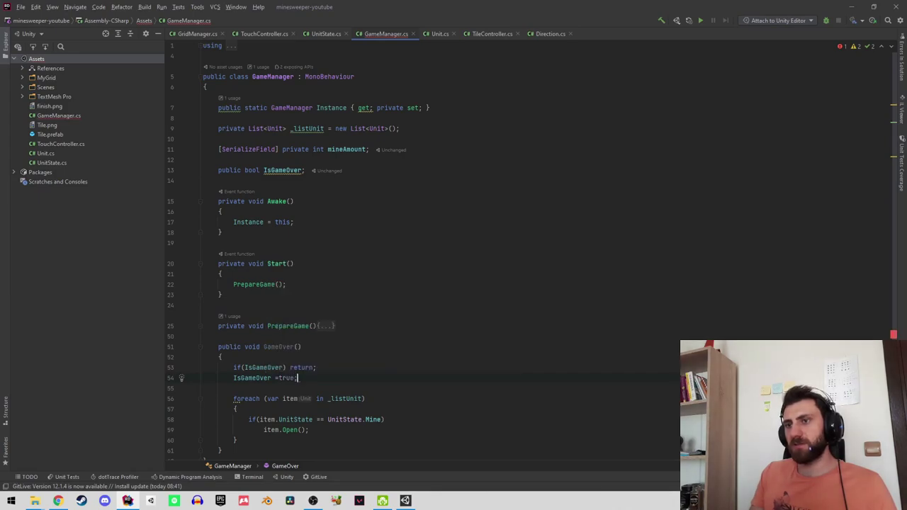
left_click(301, 367)
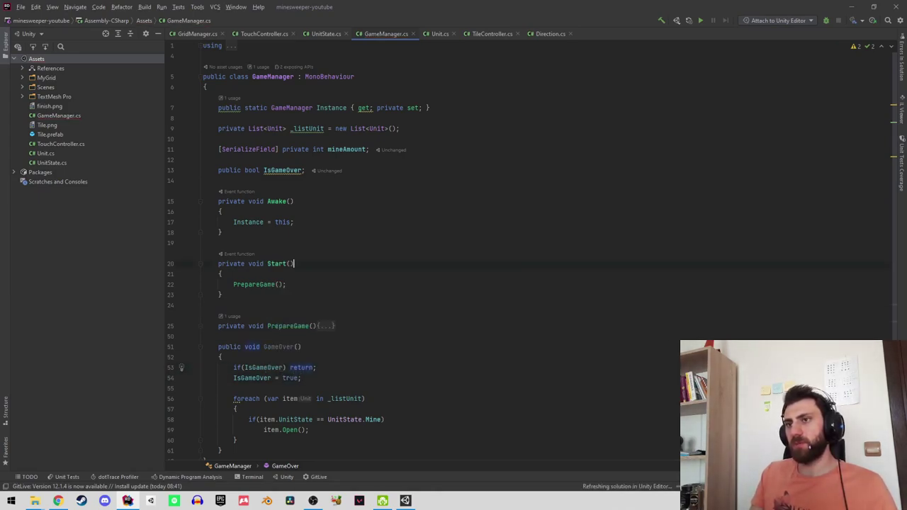
left_click(203, 170)
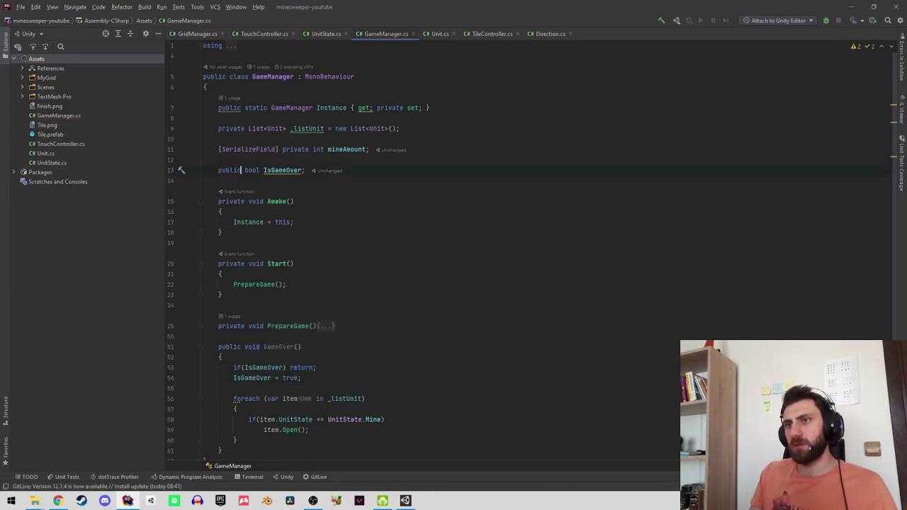
Change public IsGameOver into private bool _isGameOver, renaming its uses in GameOver.
key("alt+Return")
key("Return")
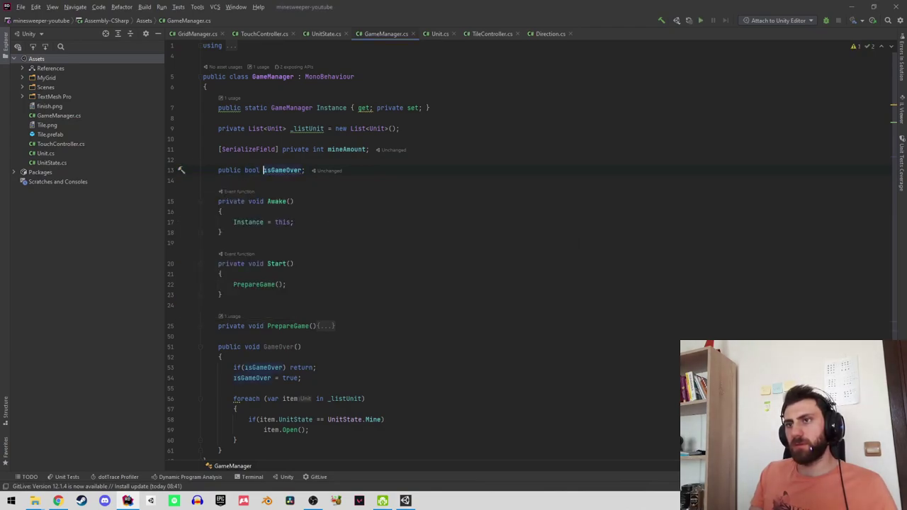
key("alt+Return")
key("Escape")
key("ctrl+r")
key("r")
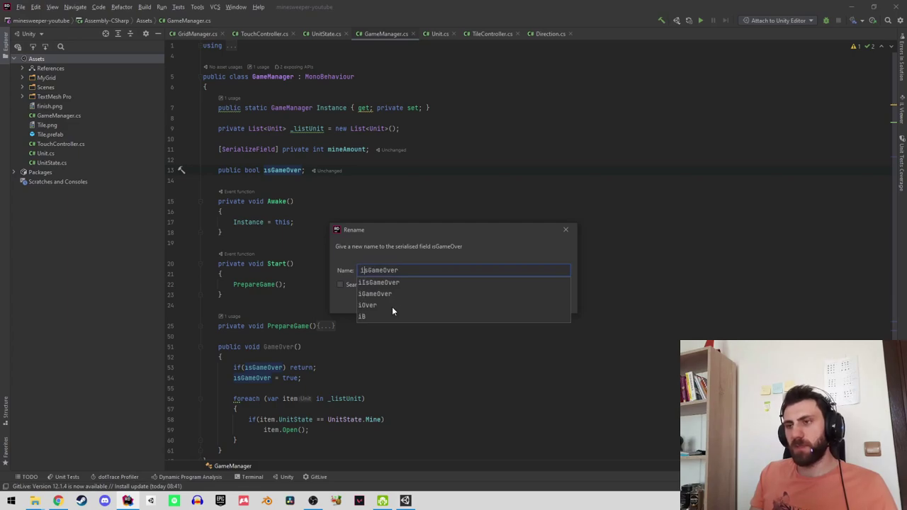
key("Return")
key("Return")
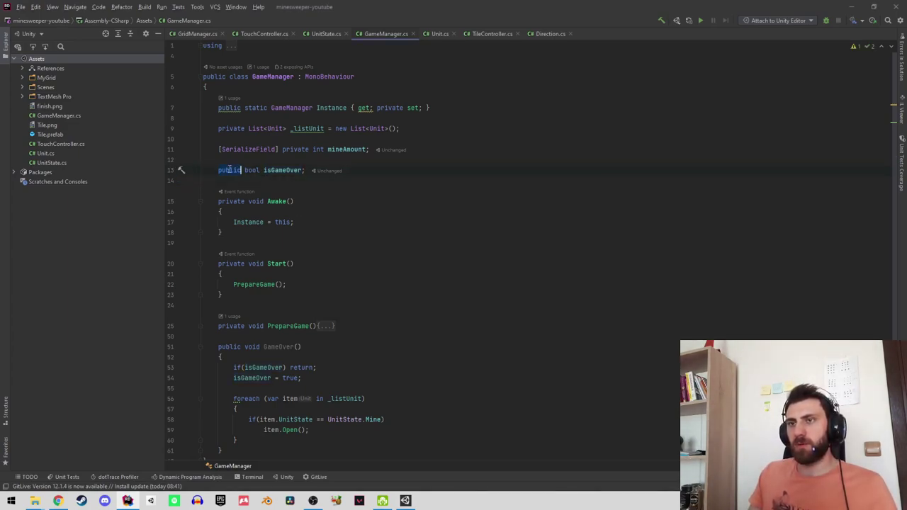
key("BackSpace")
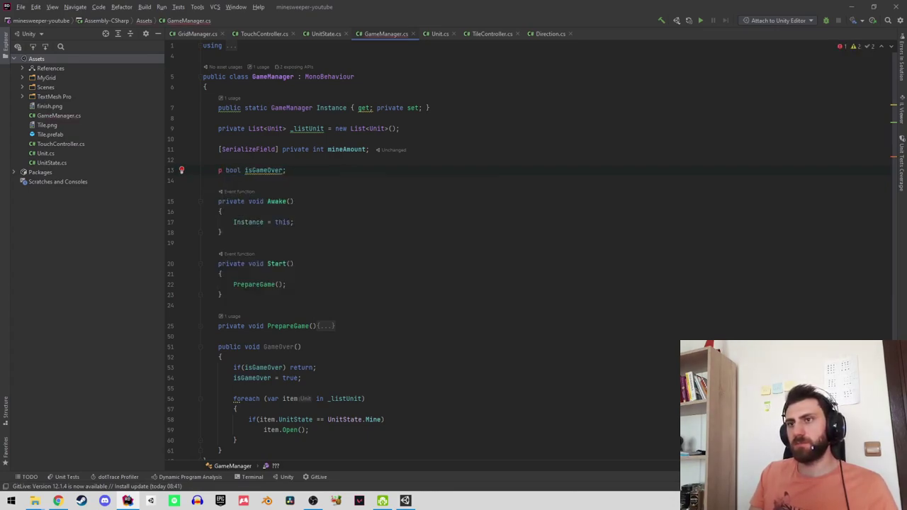
type("rivat")
key("Return")
left_click(270, 170)
key("alt+Return")
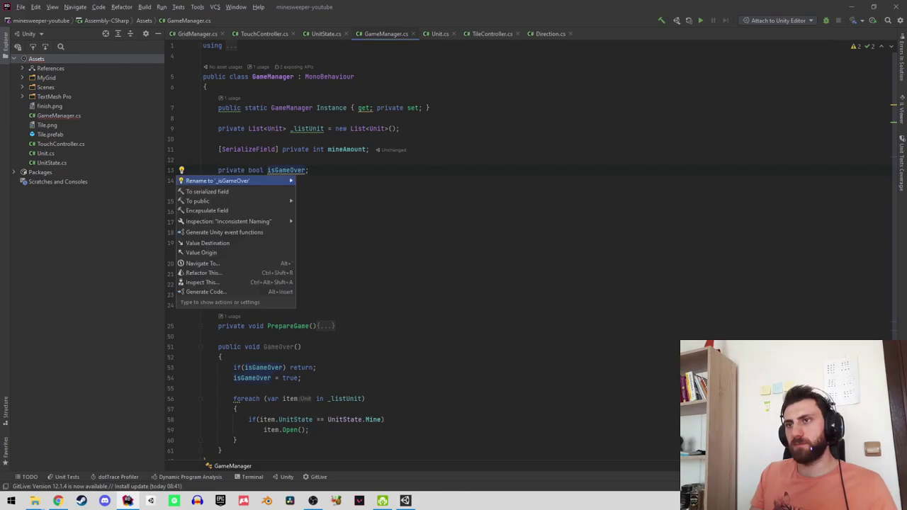
key("Return")
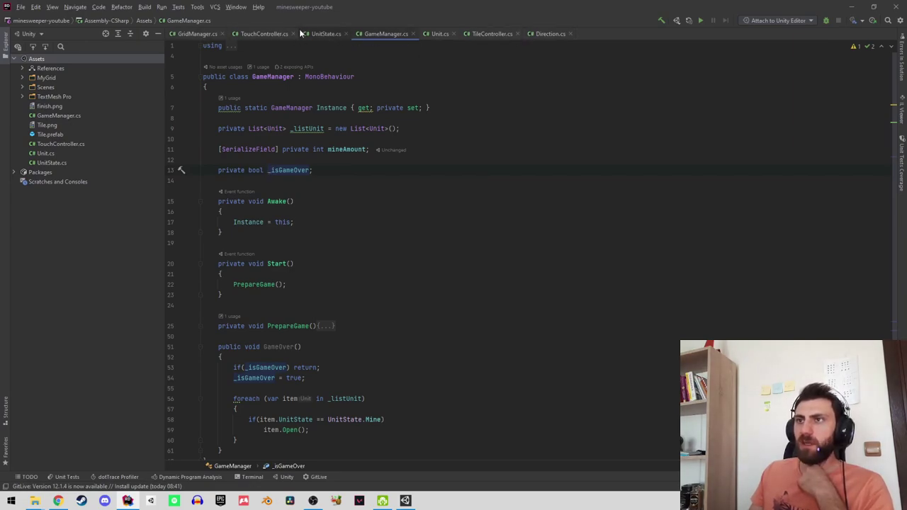
In Unit.cs, open a blank line in Open below the mask-disabling line.
left_click(435, 34)
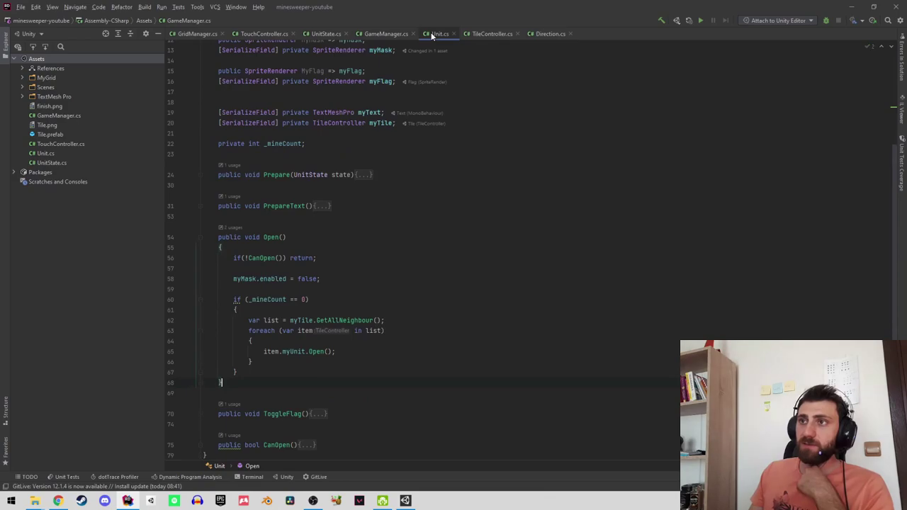
scroll(343, 221, "down", 1)
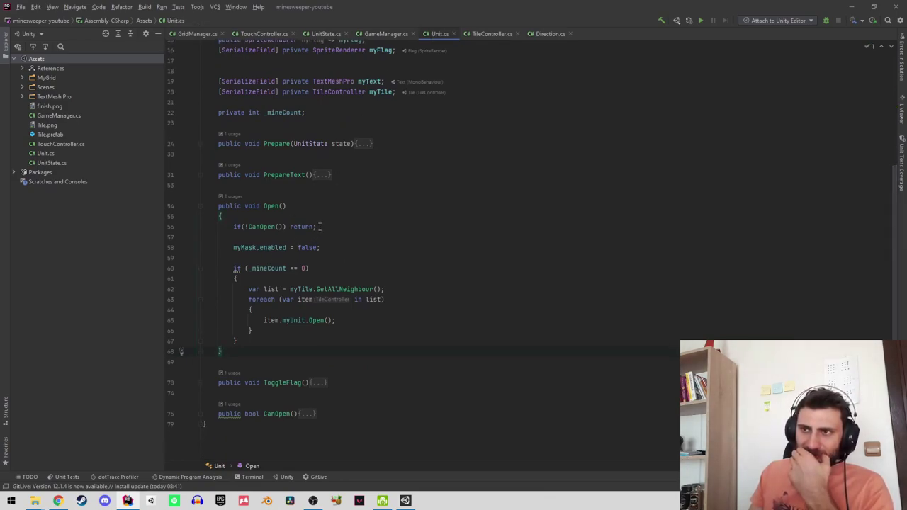
left_click(332, 236)
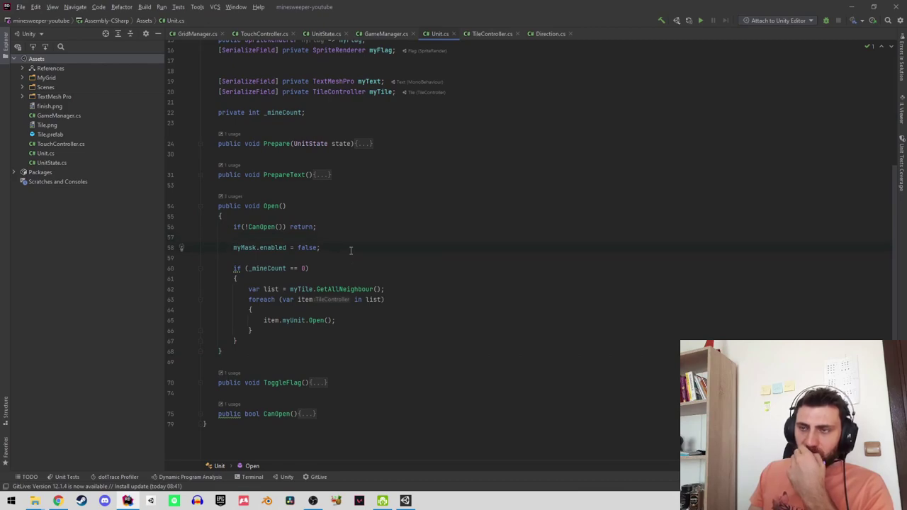
key("Return")
key("Return")
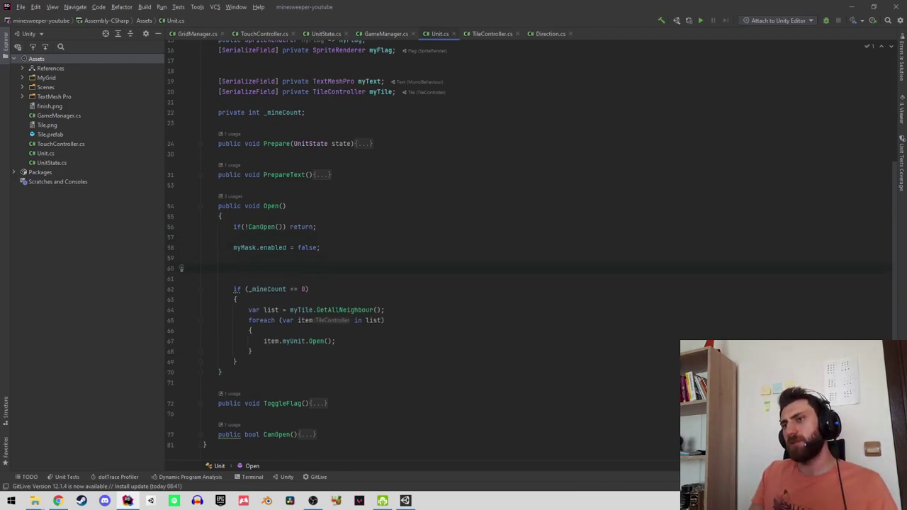
type("my")
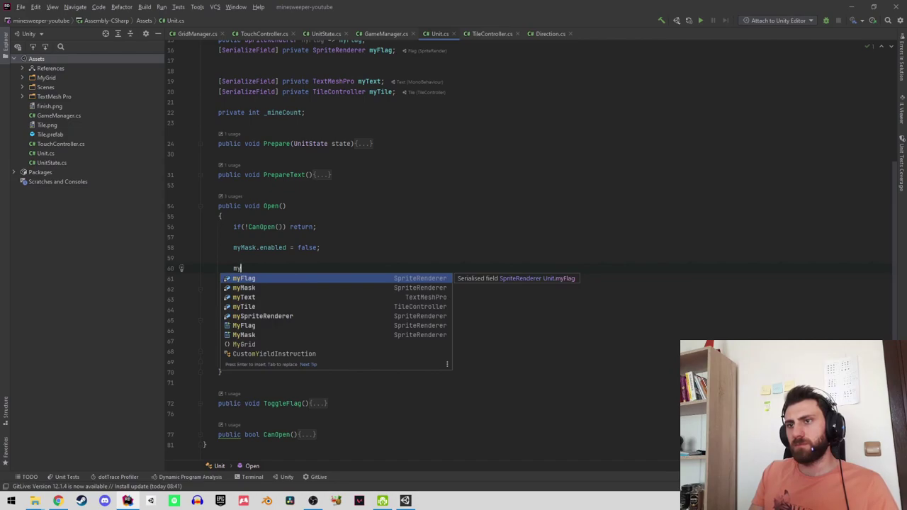
key("Escape")
scroll(350, 214, "up", 5)
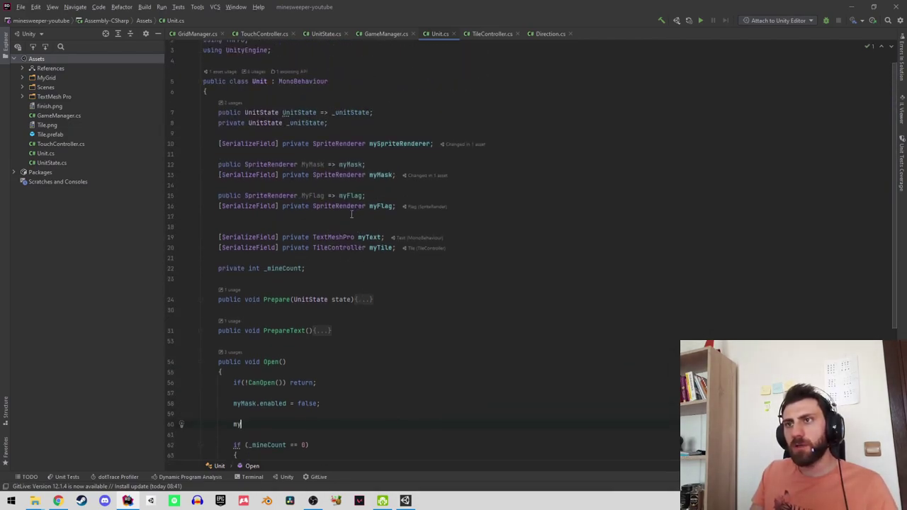
scroll(350, 214, "down", 2)
scroll(348, 214, "up", 2)
scroll(346, 216, "down", 3)
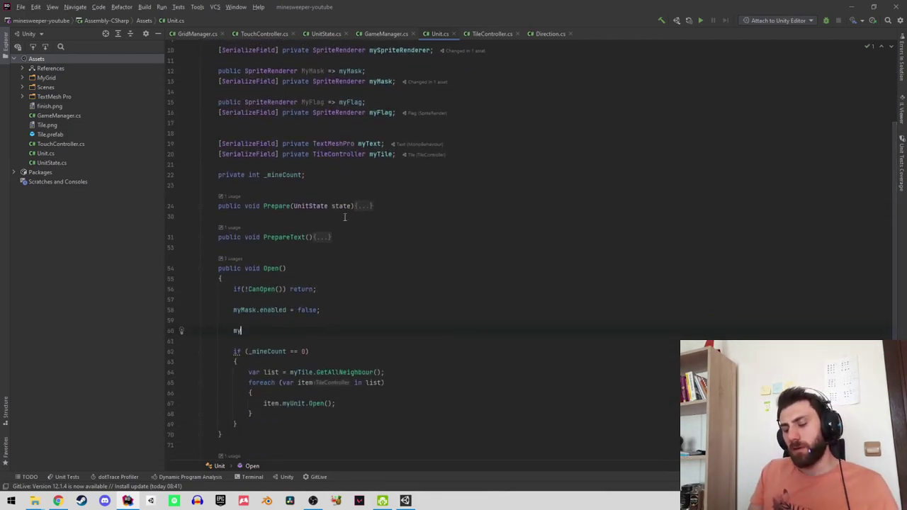
key("BackSpace")
key("BackSpace")
Write the condition if (_unitState == UnitState.Mine) on that line.
type("uni")
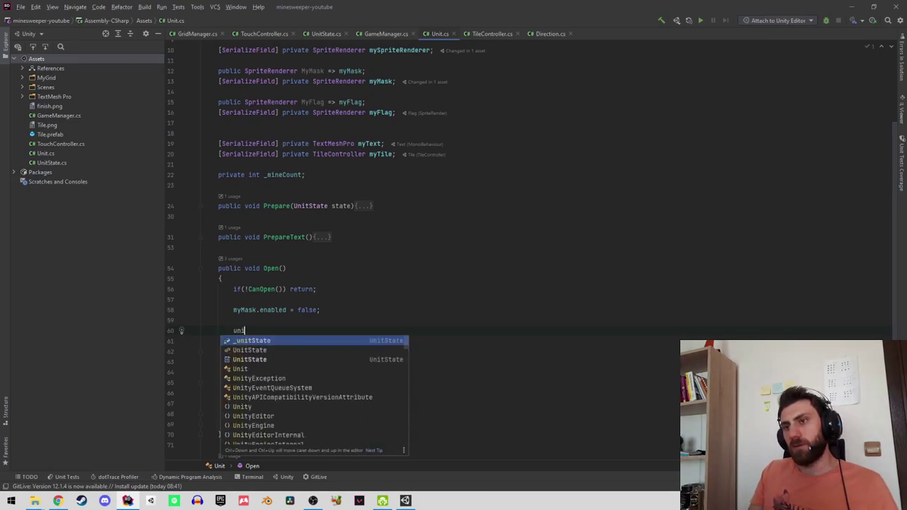
key("Return")
key("Home")
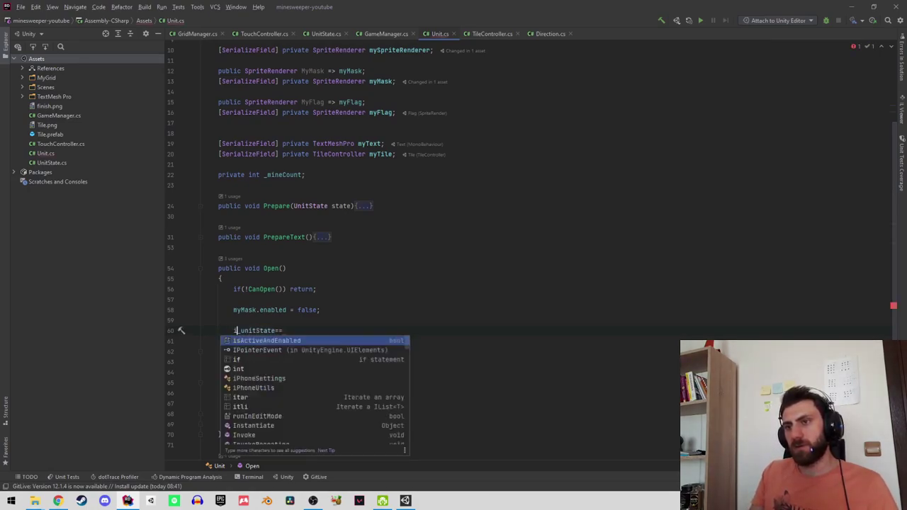
type("if(")
key("End")
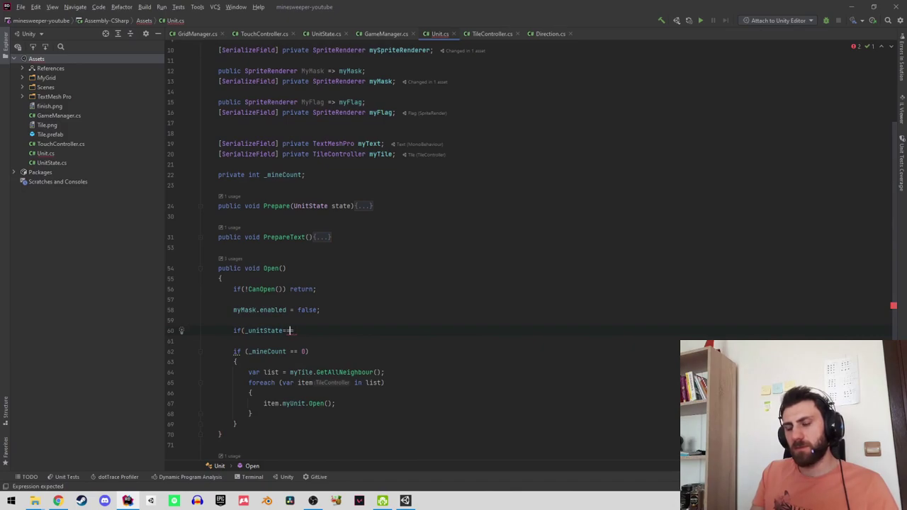
type("mi")
key("Down")
key("Return")
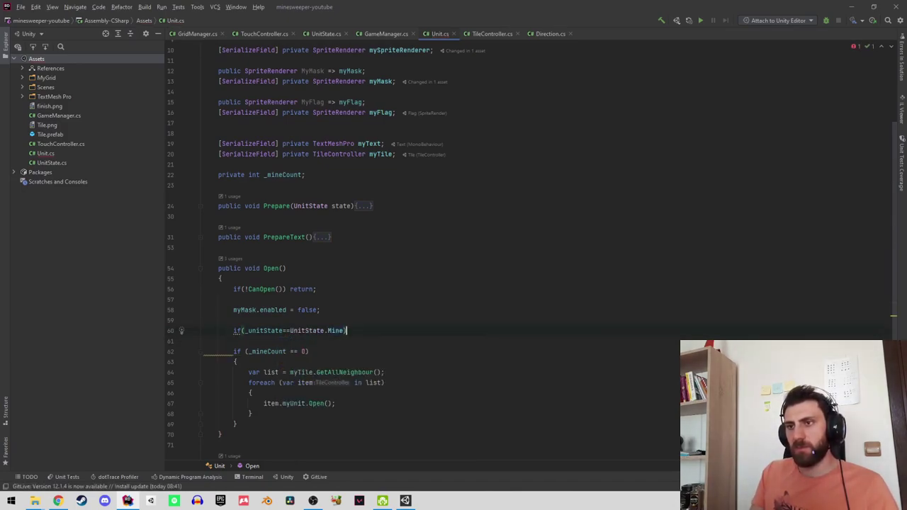
Inside the mine check, call GameManager.Instance.GameOver() and return.
key("Return")
key("Return")
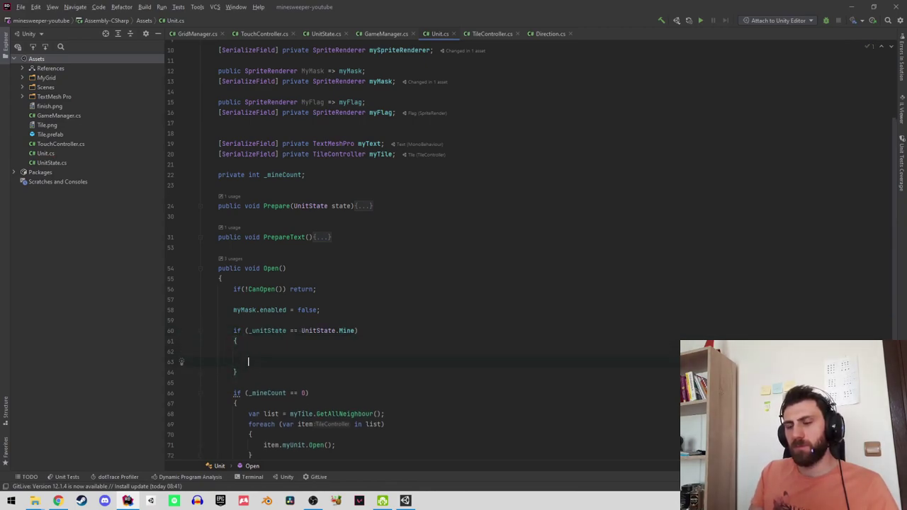
type("ret")
key("Return")
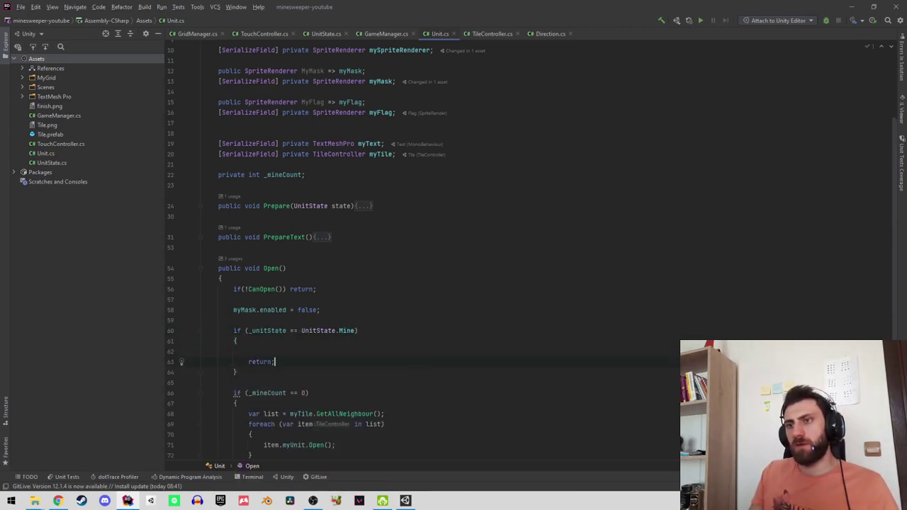
type("gameM")
key("Return")
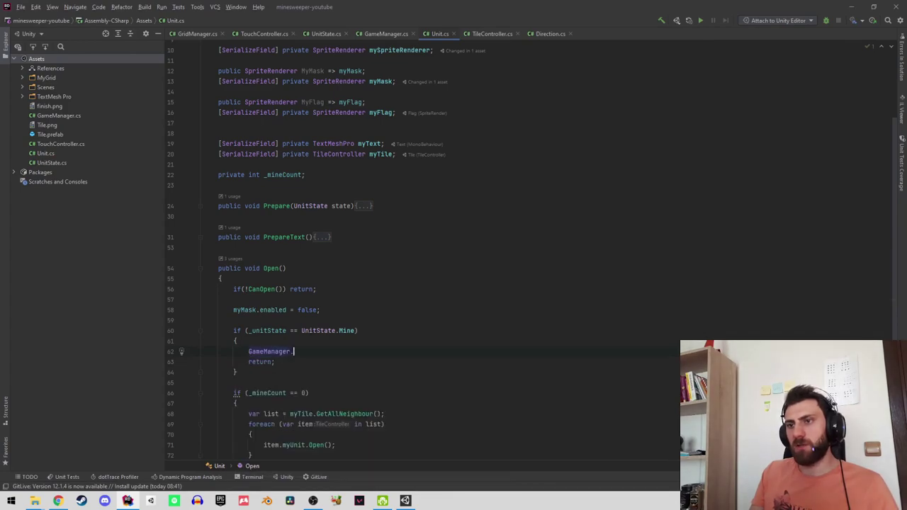
type(".Instance.Ga")
key("Down")
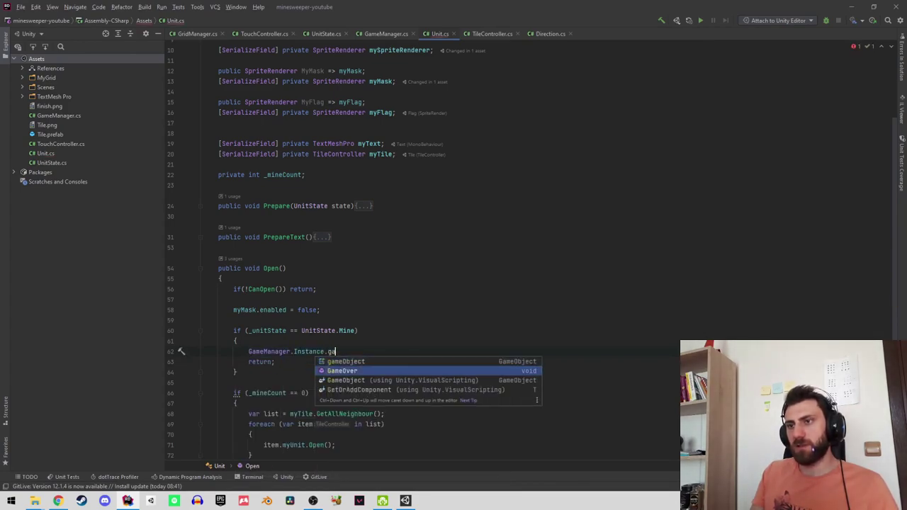
key("Return")
type(";")
key("alt+Tab")
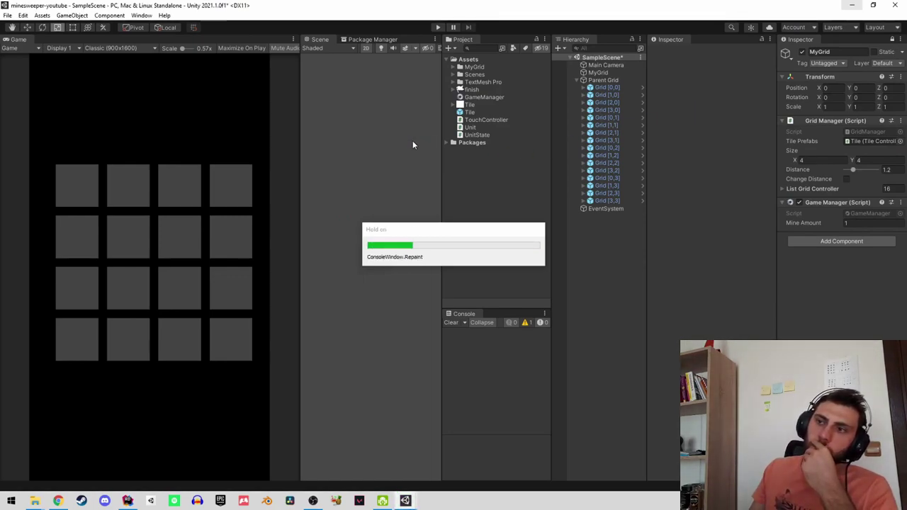
Play-test the 4x4 board by revealing the top-right tile, then stop Play mode.
left_click(439, 28)
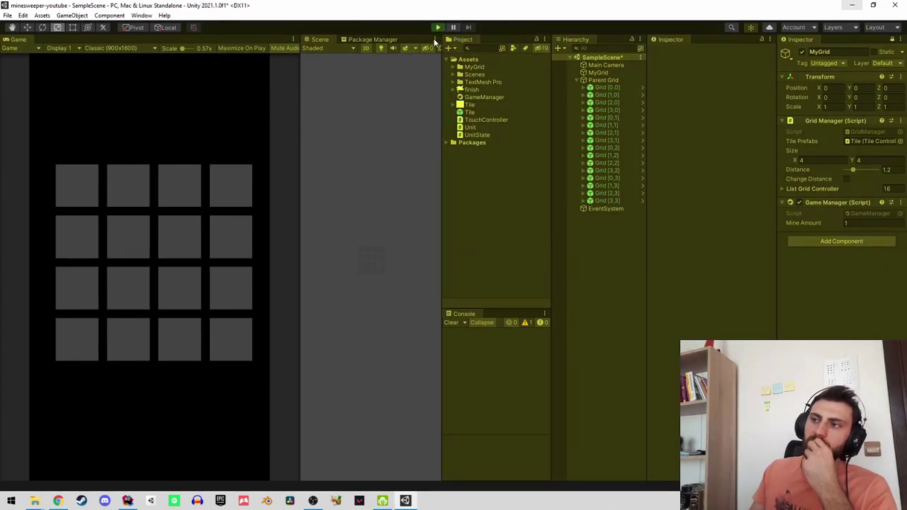
left_click(234, 191)
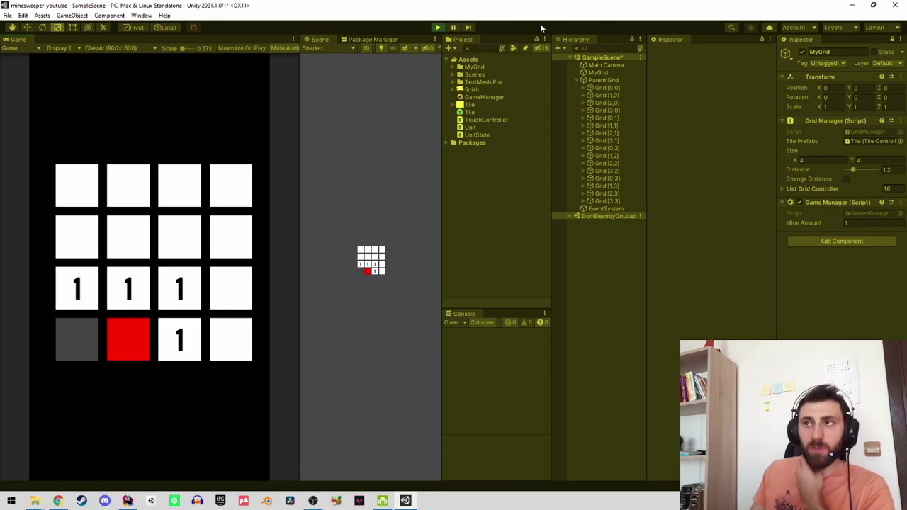
left_click(438, 27)
In GameManager's GameOver method, add Debug.Log("Game Over") after _isGameOver = true, then recompile in Unity.
left_click(127, 500)
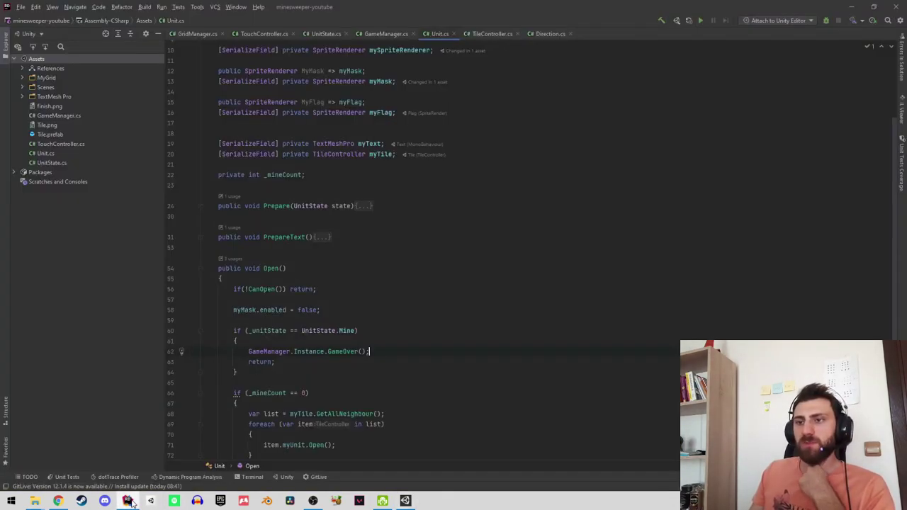
left_click(340, 351)
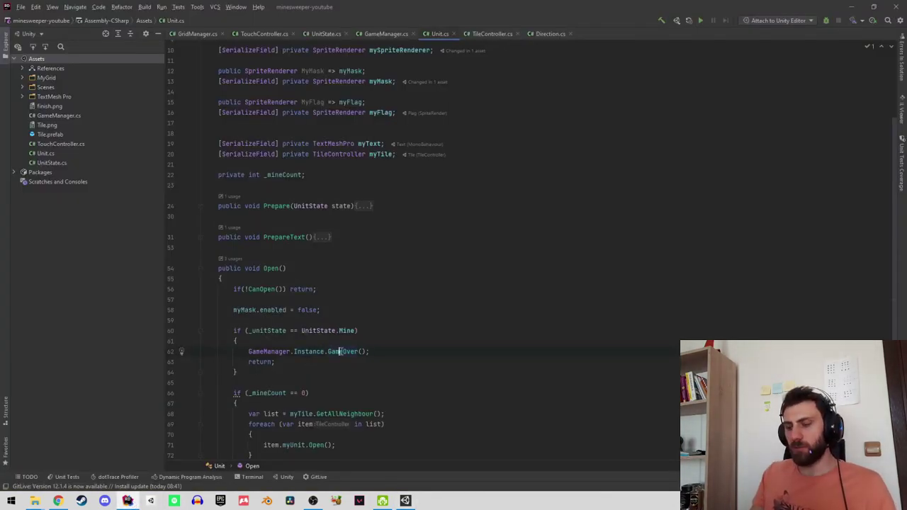
left_click(340, 350, "ctrl")
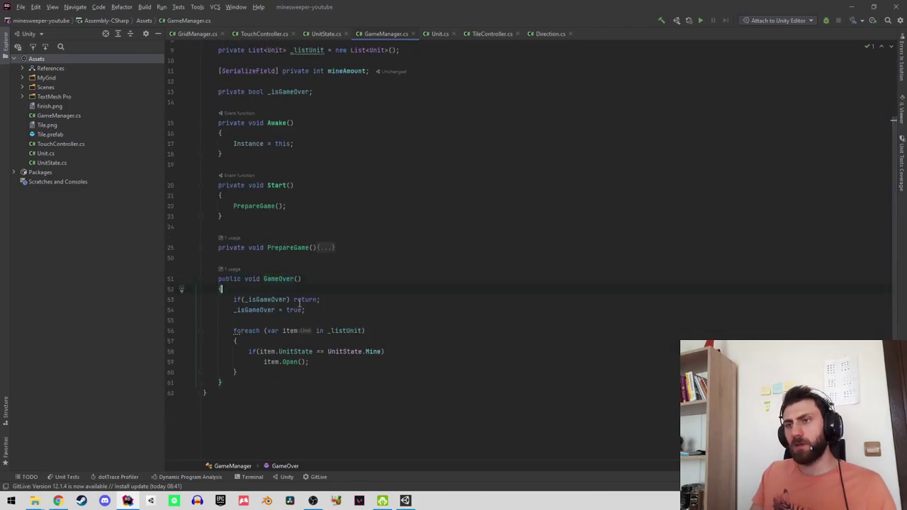
left_click(306, 310)
key("Return")
key("Return")
type("Debug")
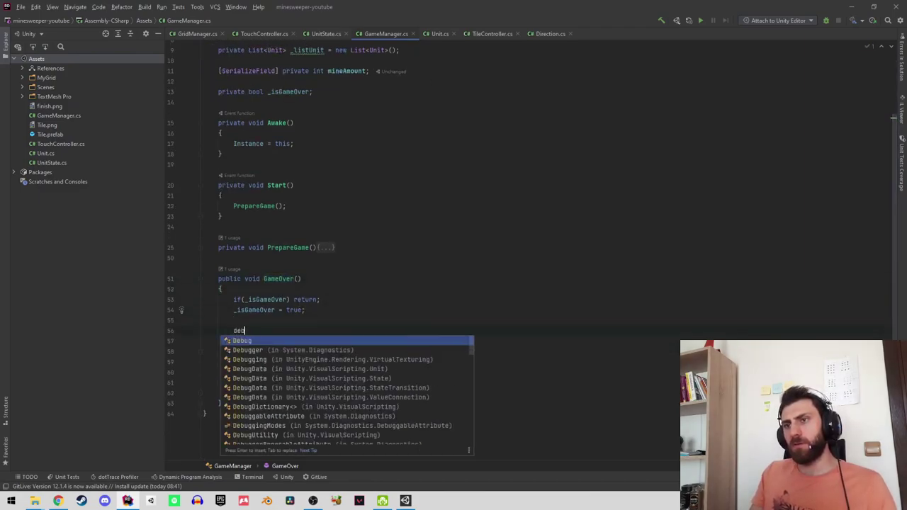
type(".Lo")
key("Return")
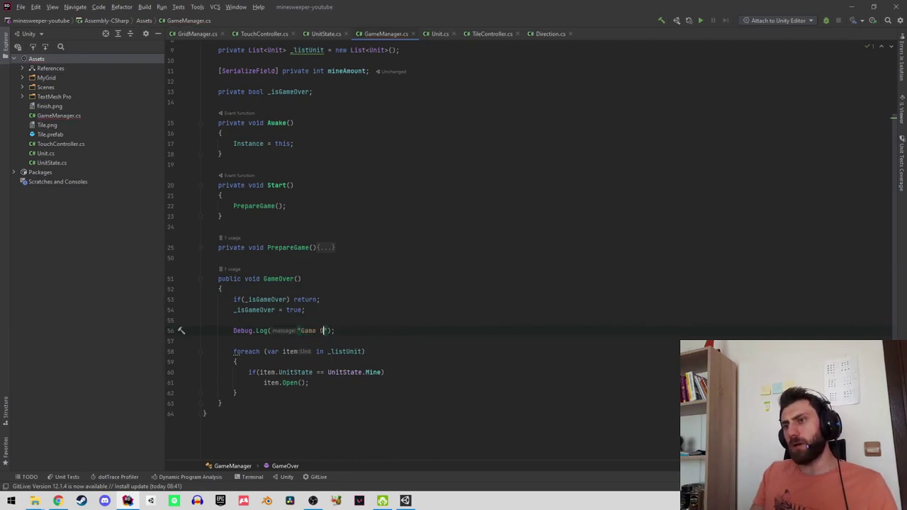
key("alt+Tab")
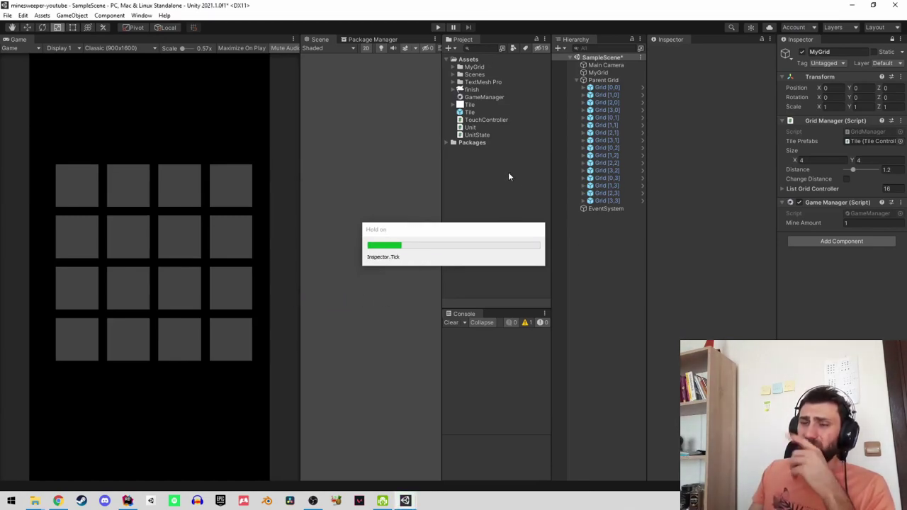
Set Game Manager's Mine Amount to 3 and start Play mode.
left_click(868, 223)
type("3")
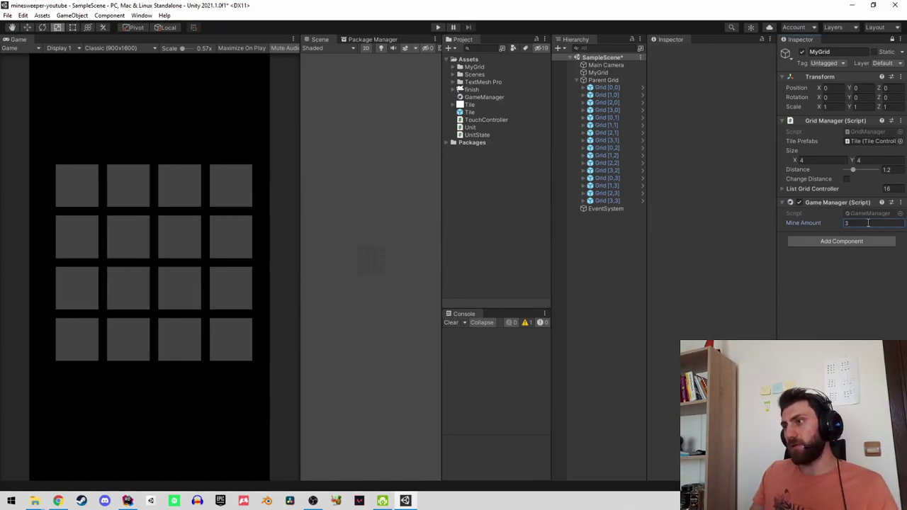
left_click(438, 28)
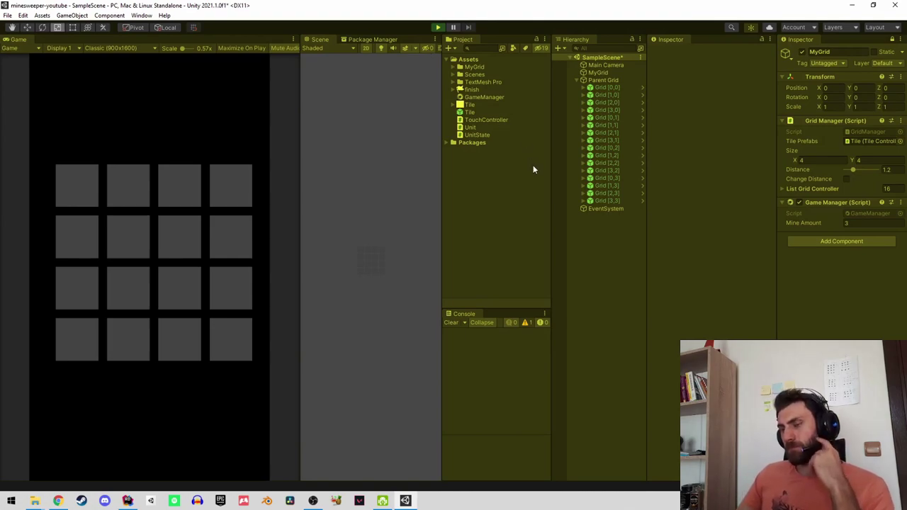
Reveal tiles across the board until a mine logs Game Over, then stop playing.
left_click(242, 211)
left_click(182, 200)
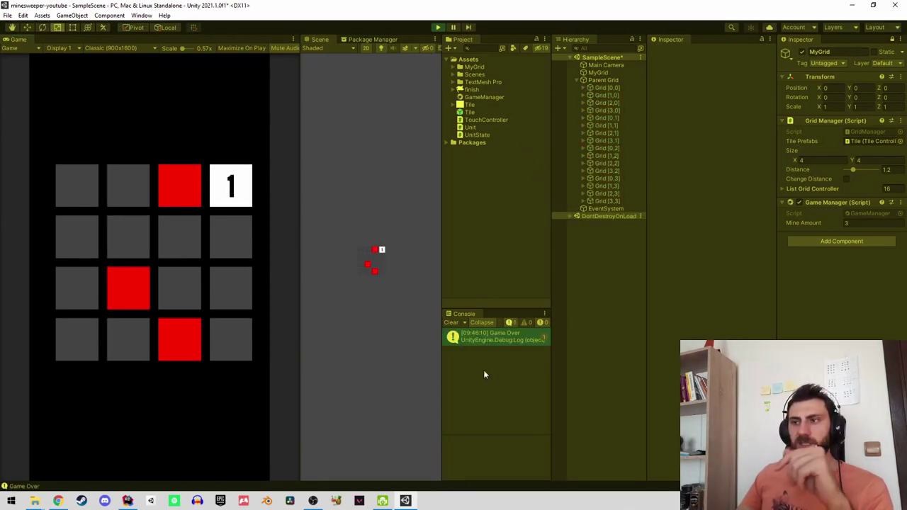
left_click(169, 244)
left_click(128, 237)
left_click(60, 228)
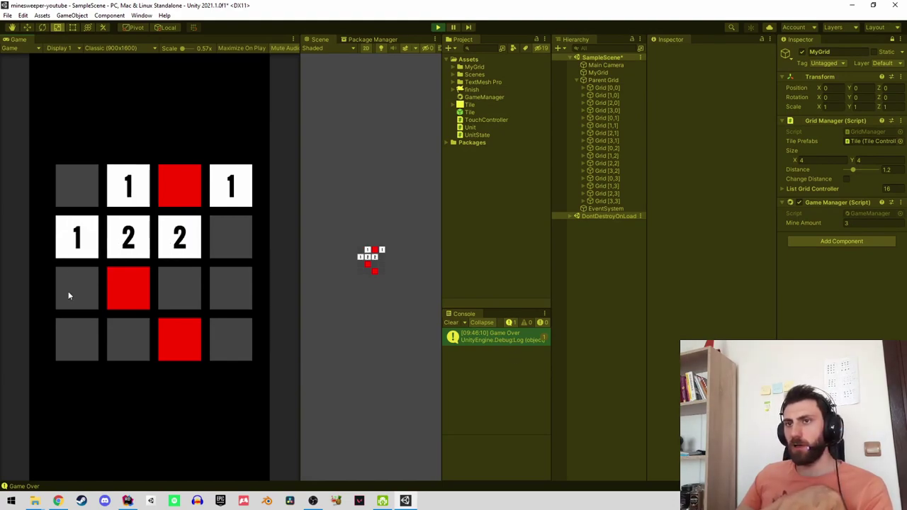
left_click(68, 330)
left_click(128, 340)
left_click(238, 327)
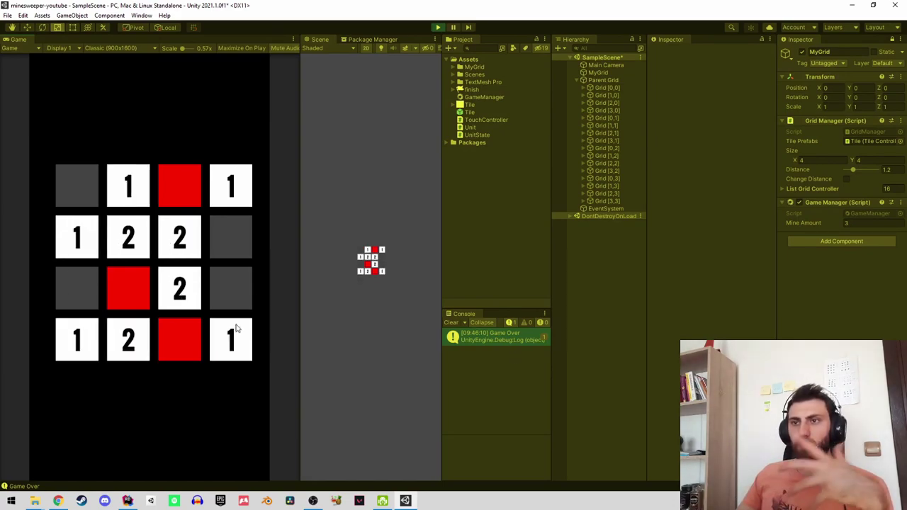
left_click(438, 26)
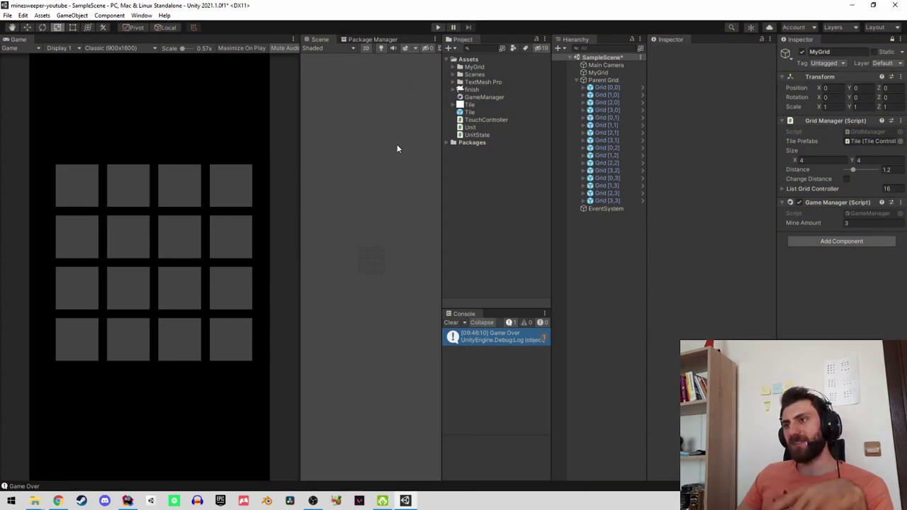
Clear the Game Over message from the Console.
left_click(449, 323)
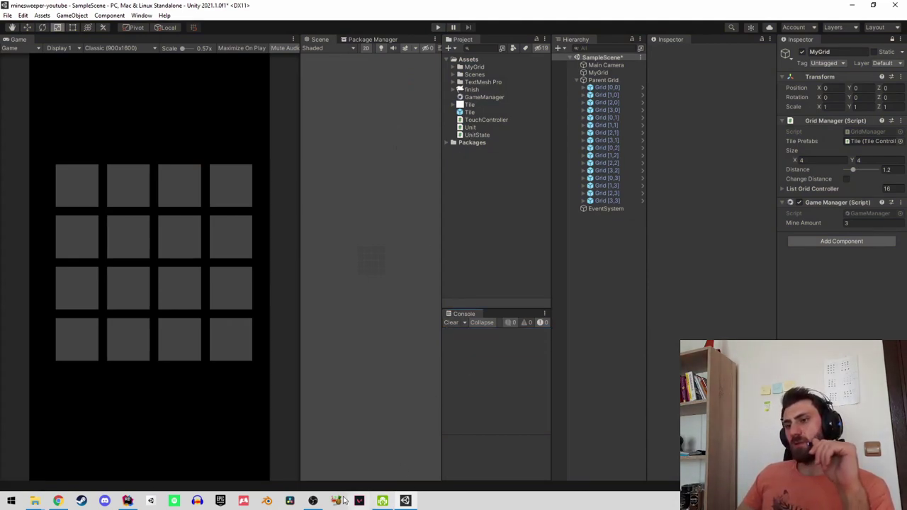
left_click(312, 501)
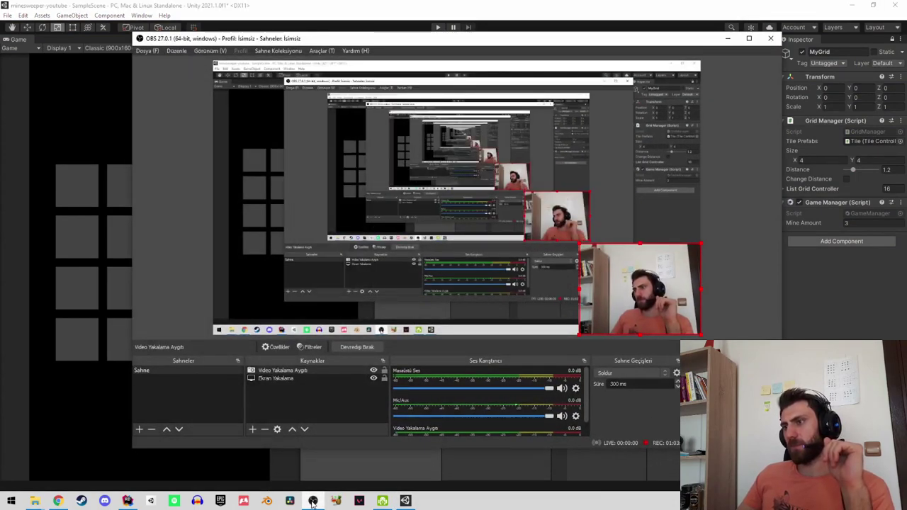
left_click(312, 502)
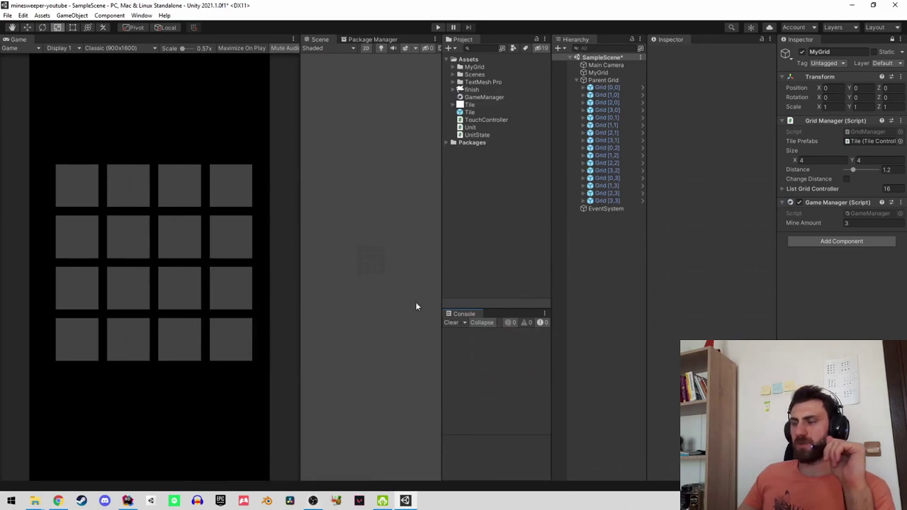
Delete the old Parent Grid and set MyGrid's size to 5x8.
left_click(603, 80)
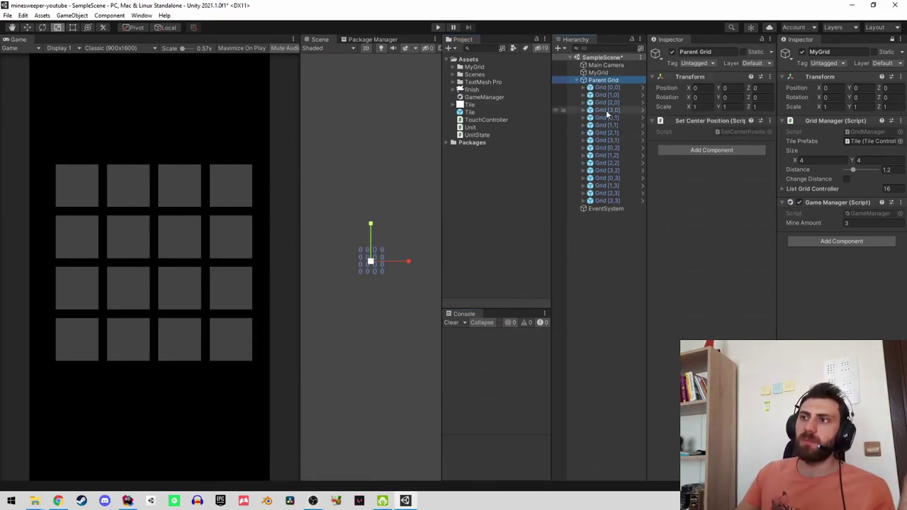
key("Delete")
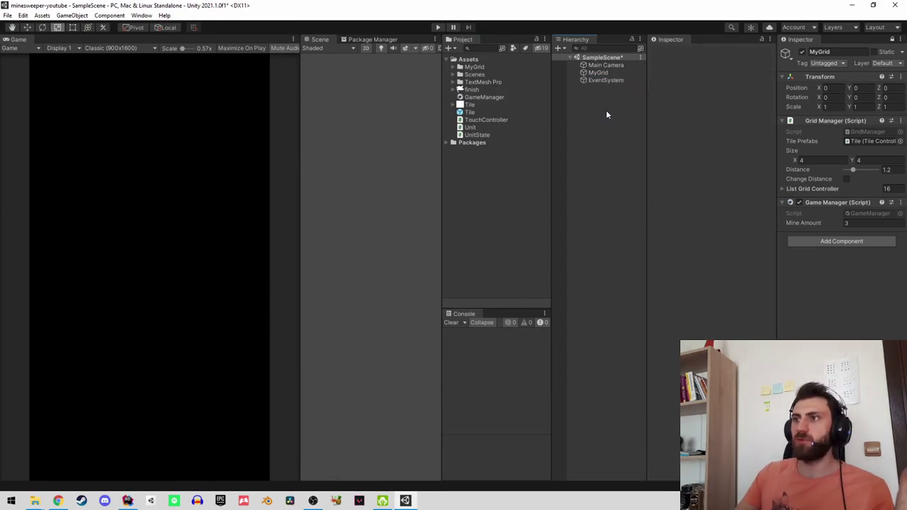
left_click(597, 72)
type("8")
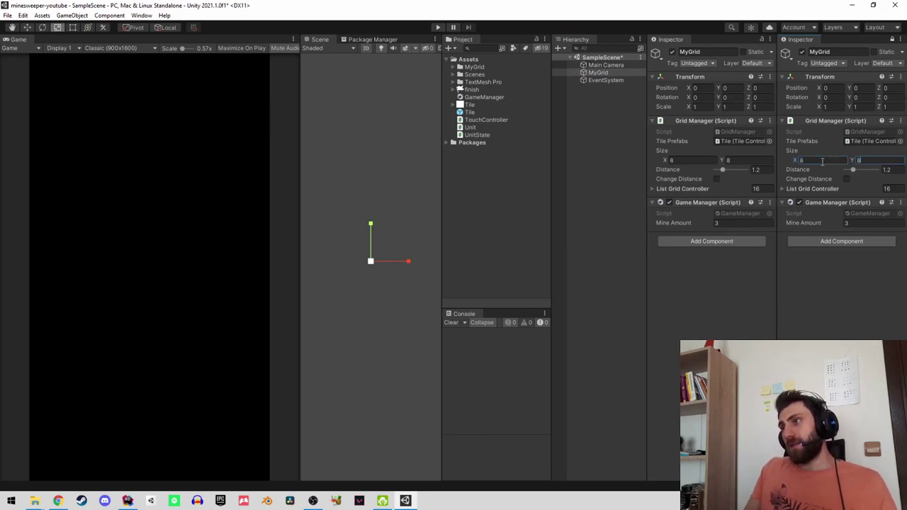
left_click(822, 161)
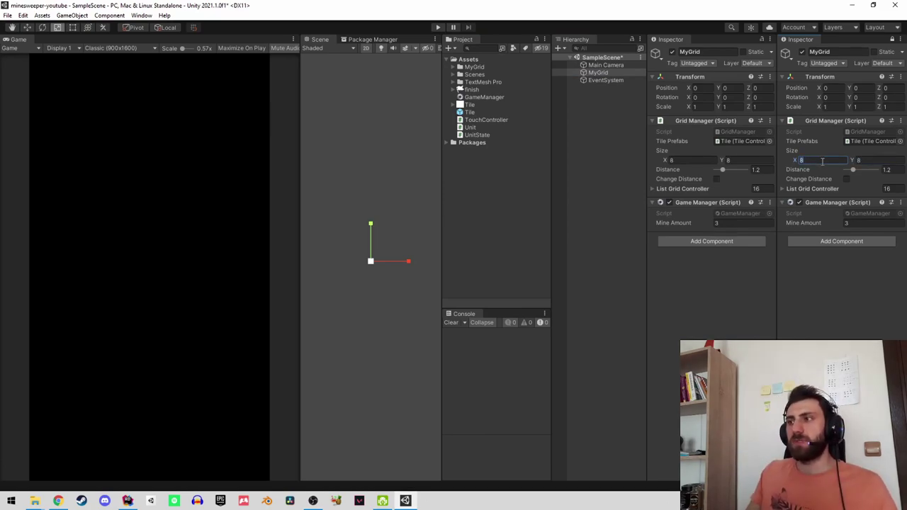
type("4")
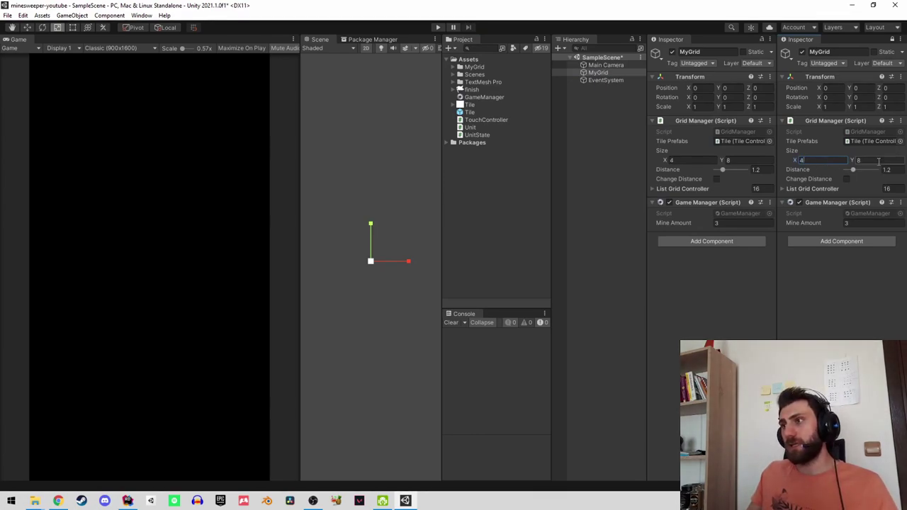
type("5")
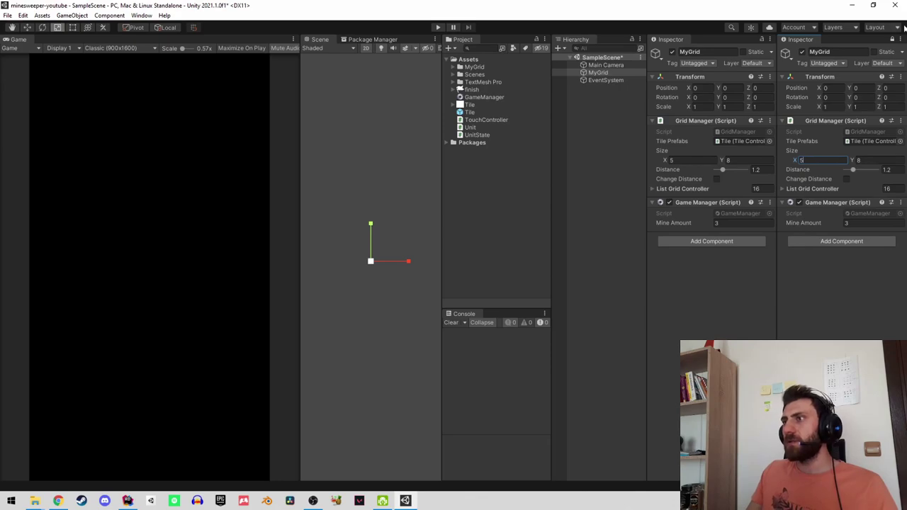
Generate the new 5x8 Parent Grid of tiles with Create Grid.
left_click(486, 104)
left_click(470, 112)
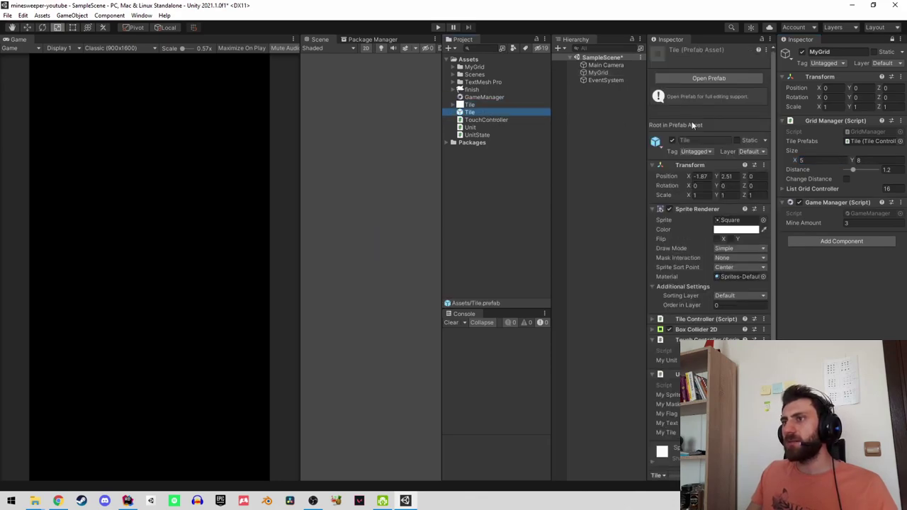
left_click(901, 203)
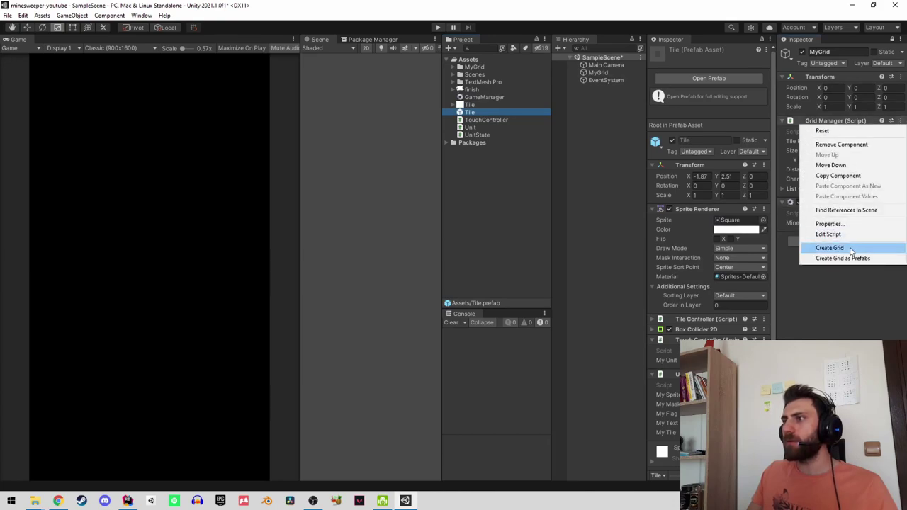
left_click(846, 258)
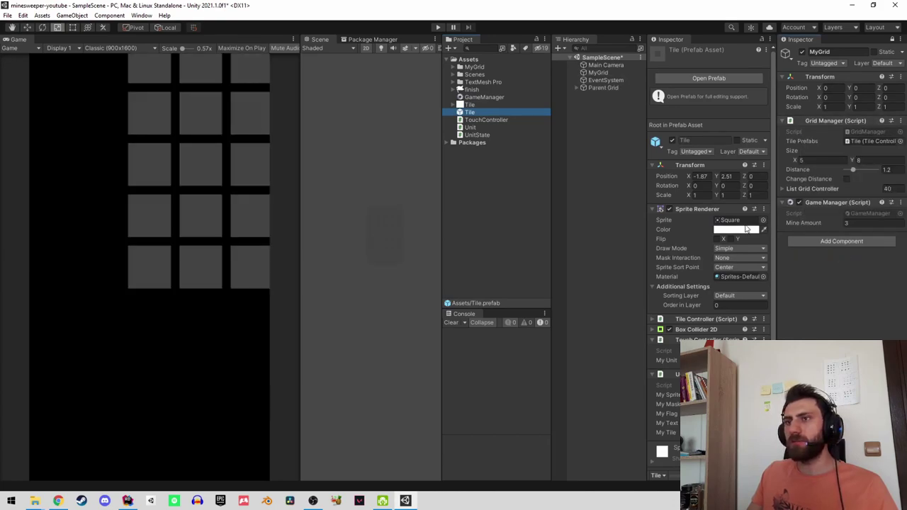
Add Set Center Position to the new Parent Grid and run SetCenter.
left_click(591, 88)
left_click(722, 126)
type("setcenter")
key("Return")
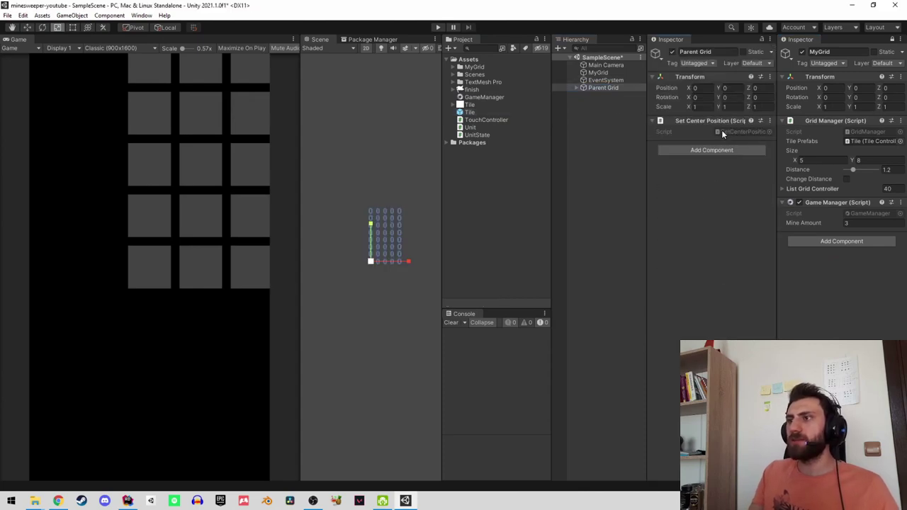
left_click(770, 123)
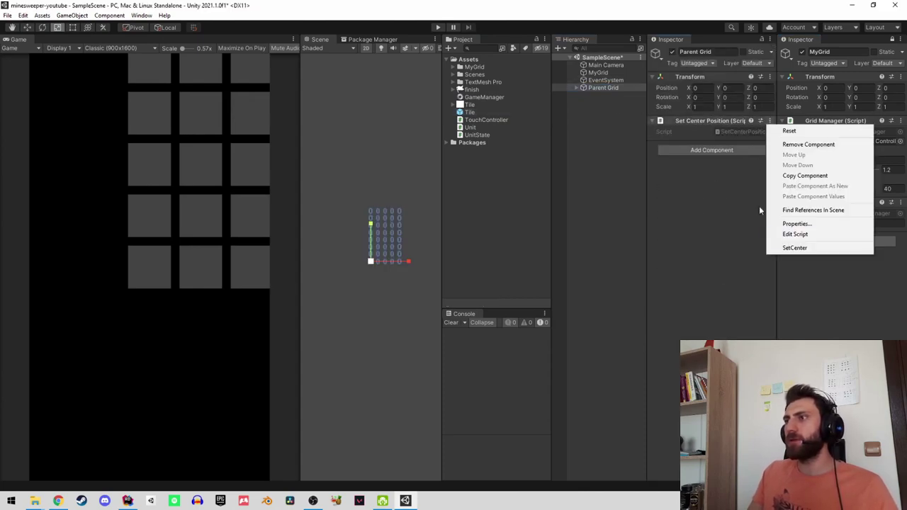
left_click(789, 250)
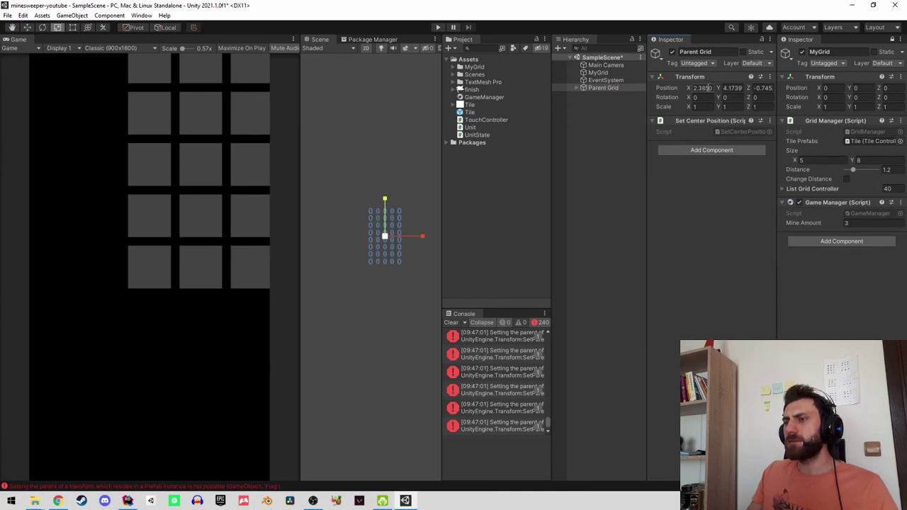
Open the prefab re-parenting error from the Console at its line in SetCenterPosition.cs.
left_click(502, 338)
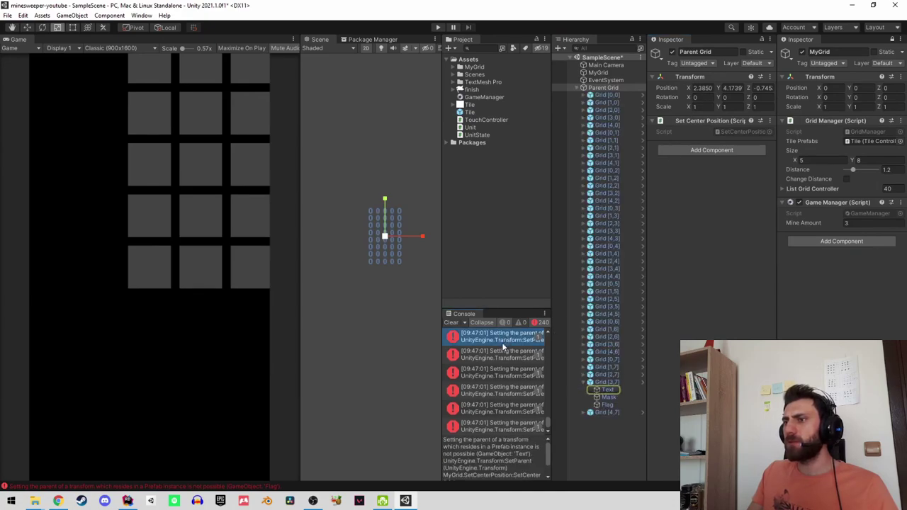
double_click(496, 342)
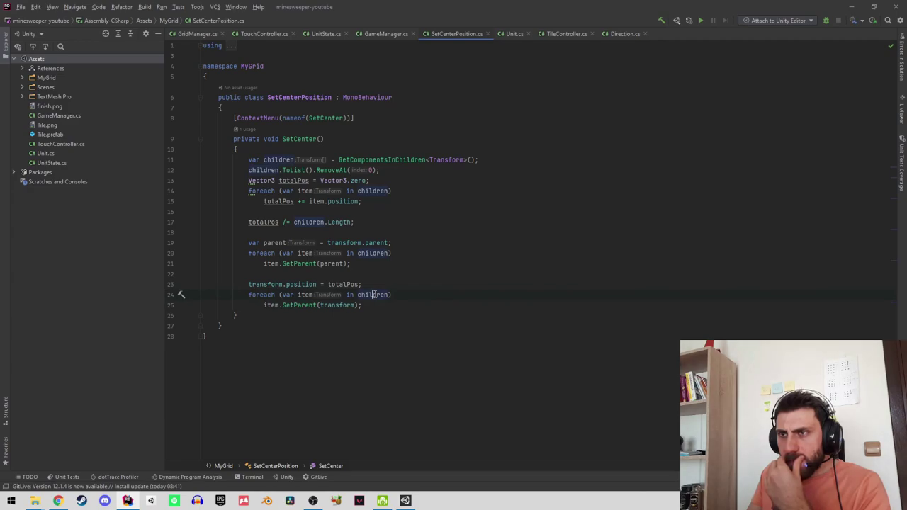
Tidy the blank lines around the children declaration and RemoveAt line in SetCenter.
left_click(248, 170)
key("Return")
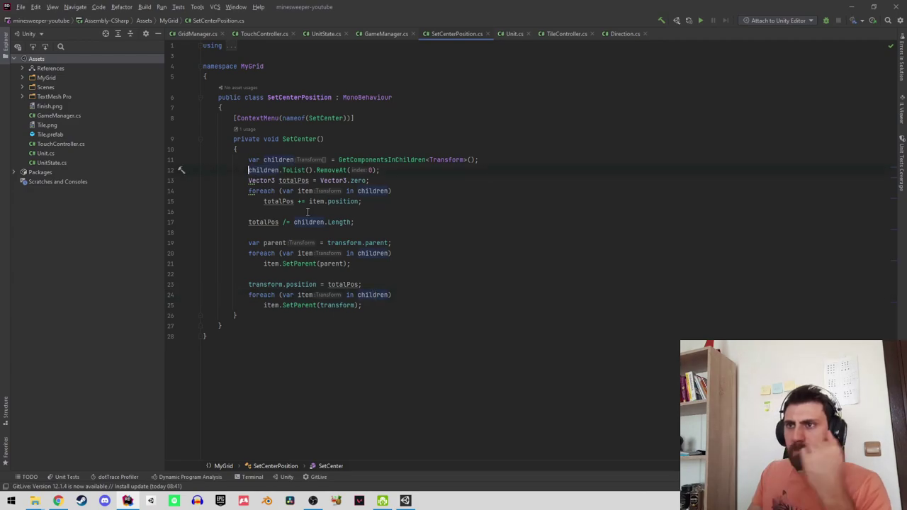
key("Return")
key("Up")
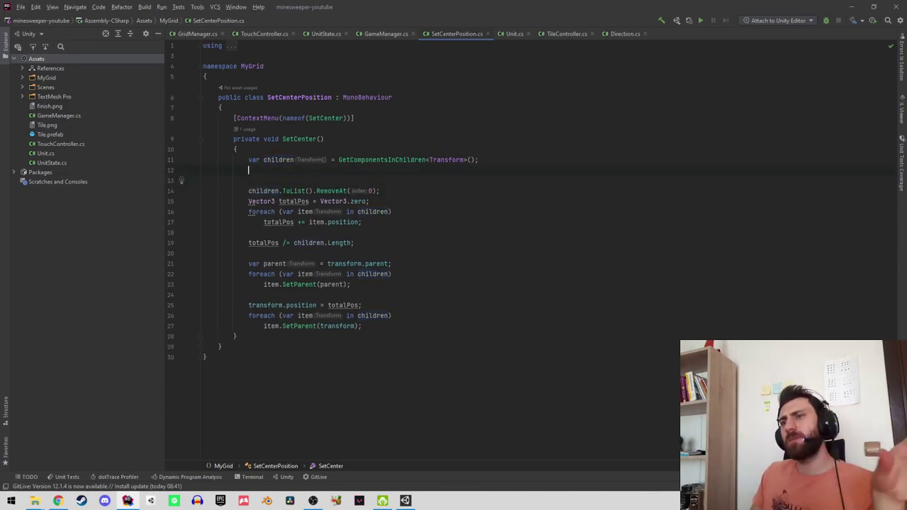
key("Up")
key("Up")
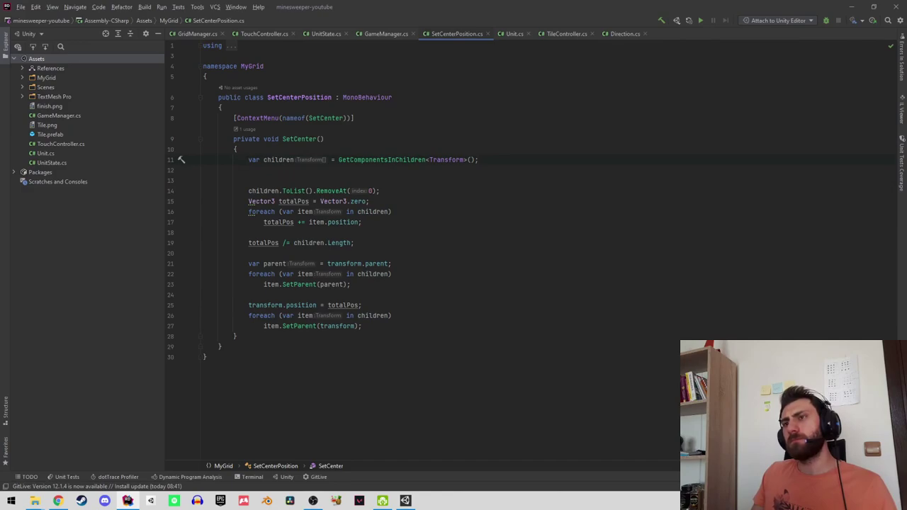
key("BackSpace")
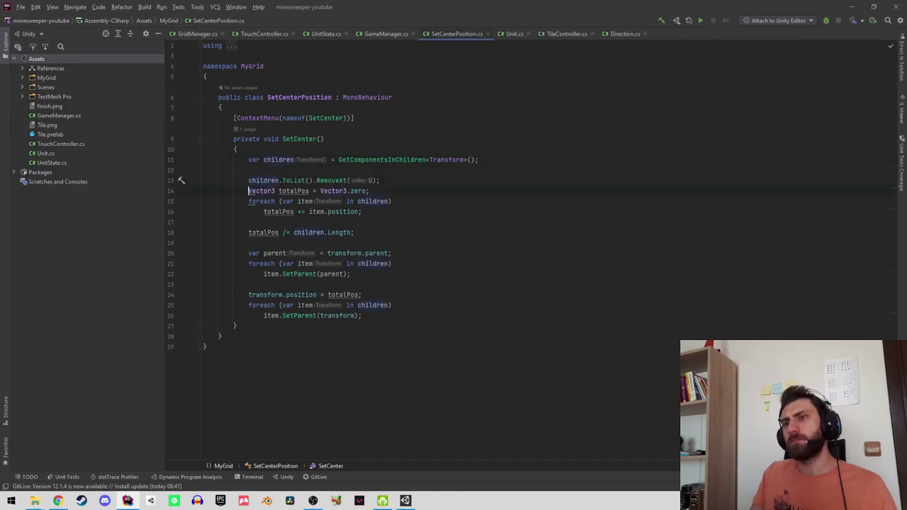
key("Return")
key("Return")
key("Up")
key("Up")
key("BackSpace")
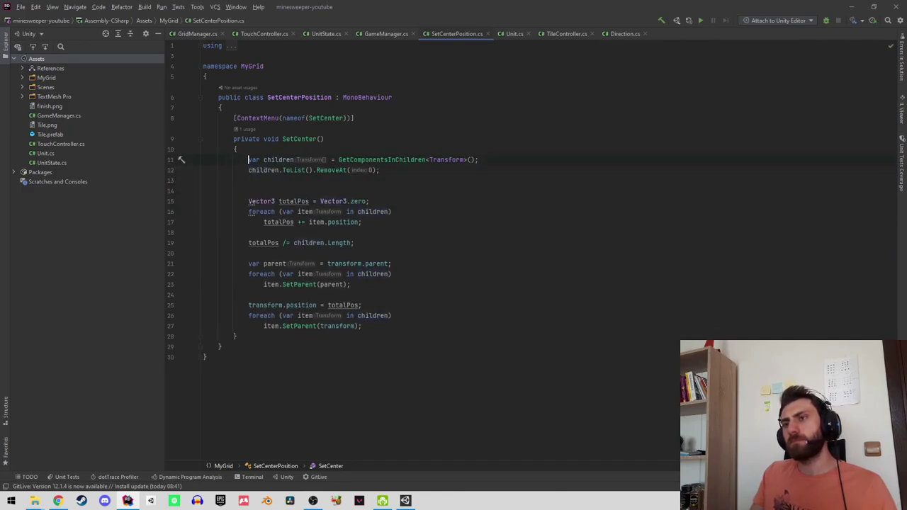
key("Return")
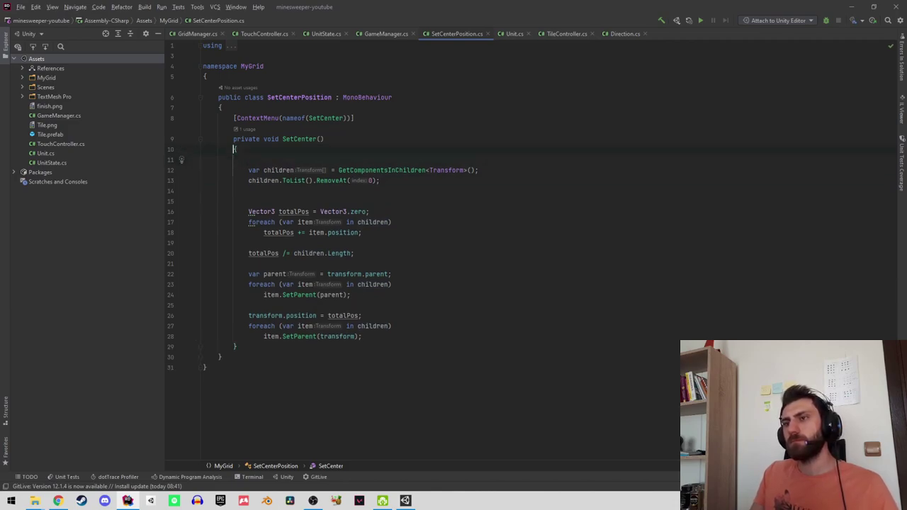
Declare children as a new List<Transform> instead of the GetComponentsInChildren result.
left_click(233, 170)
key("ctrl+shift+Right")
key("ctrl+x")
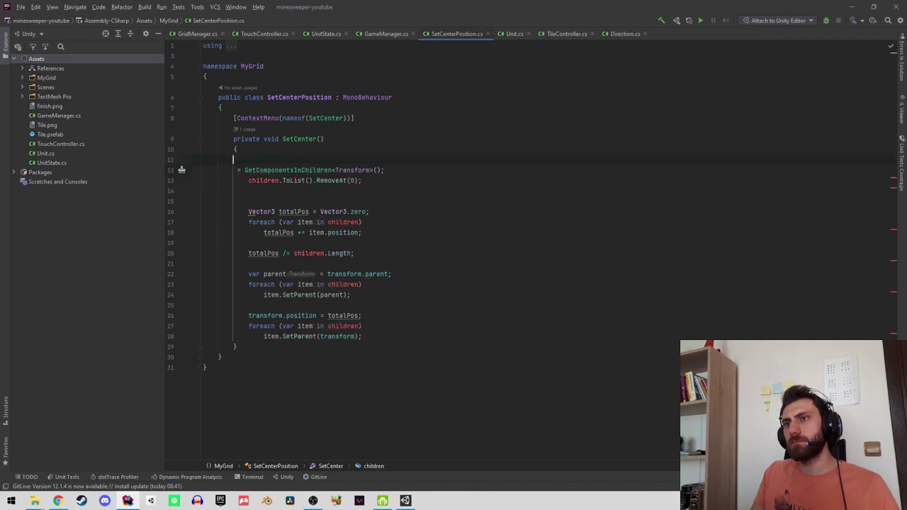
key("Up")
key("ctrl+v")
type("= ")
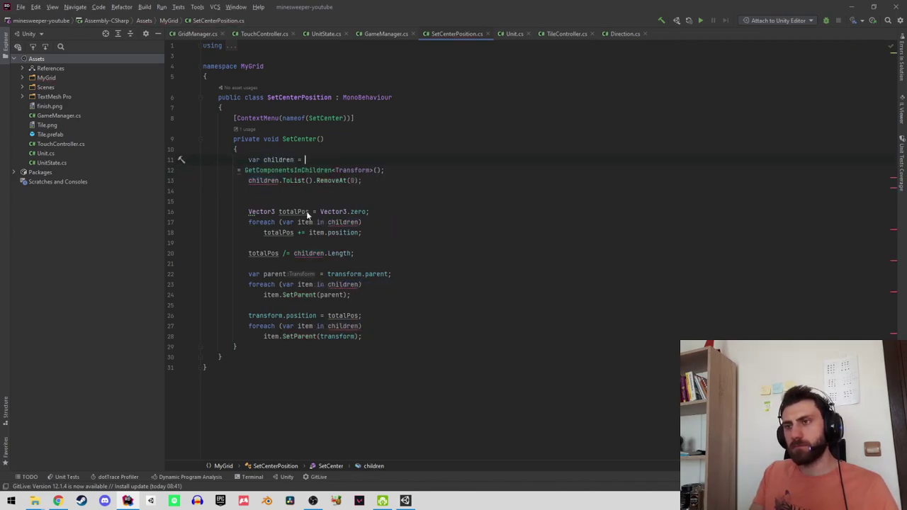
type("new le")
key("BackSpace")
key("BackSpace")
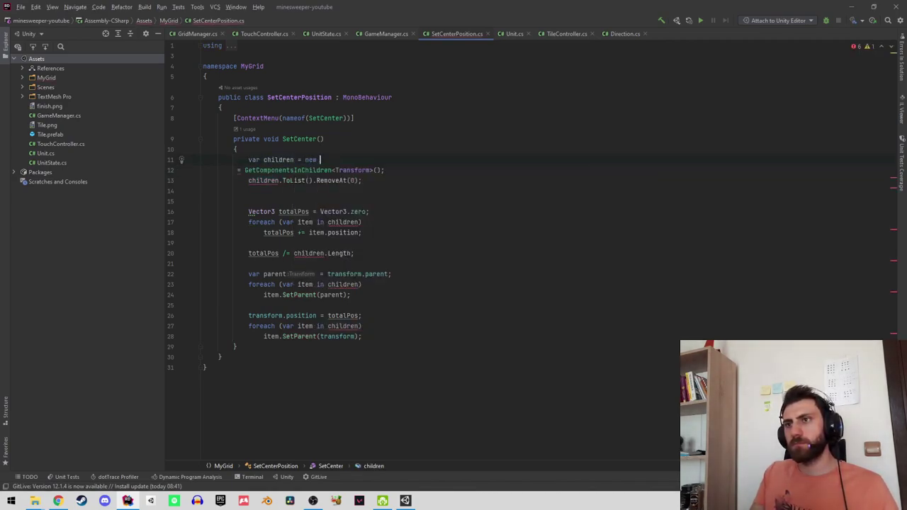
type("lis")
key("Return")
type("Tr>(")
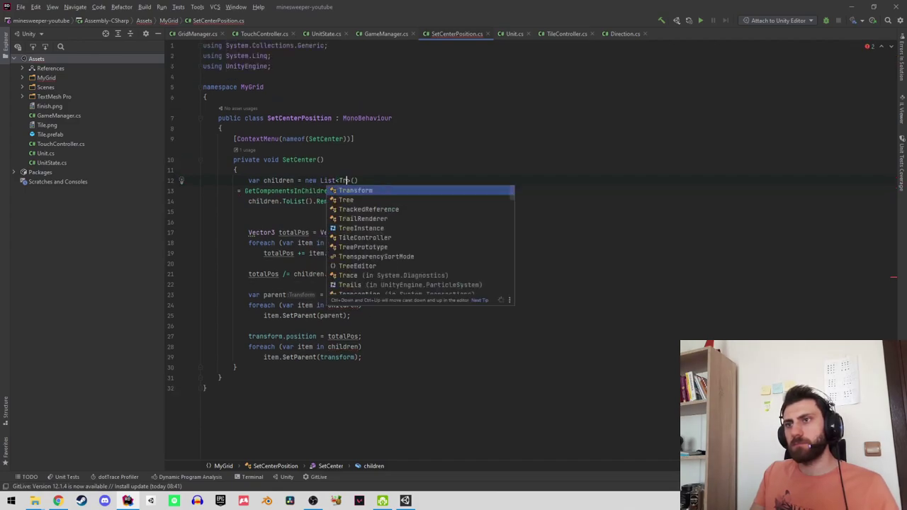
key("Return")
key("End")
type(";")
left_click(384, 191)
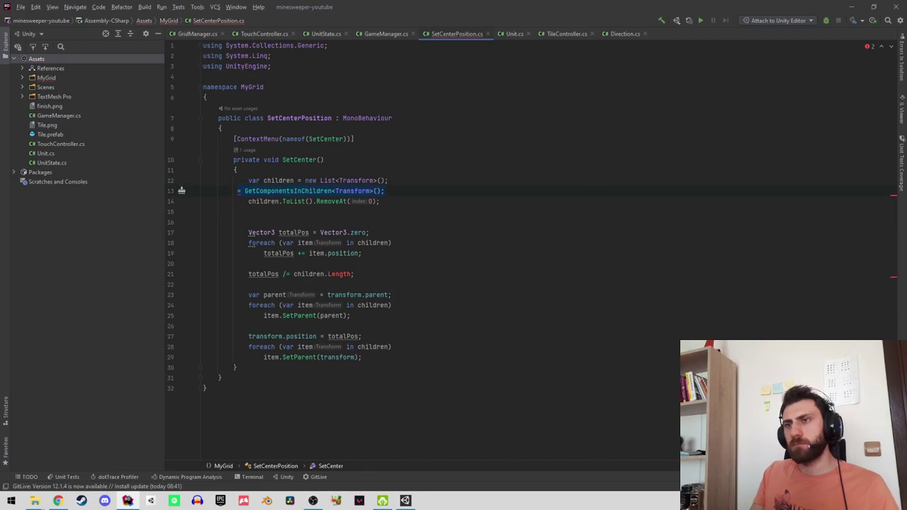
key("BackSpace")
key("Return")
Add a for loop over transform.childCount that calls children.Add(transform.GetChild(i)).
key("Return")
type("for")
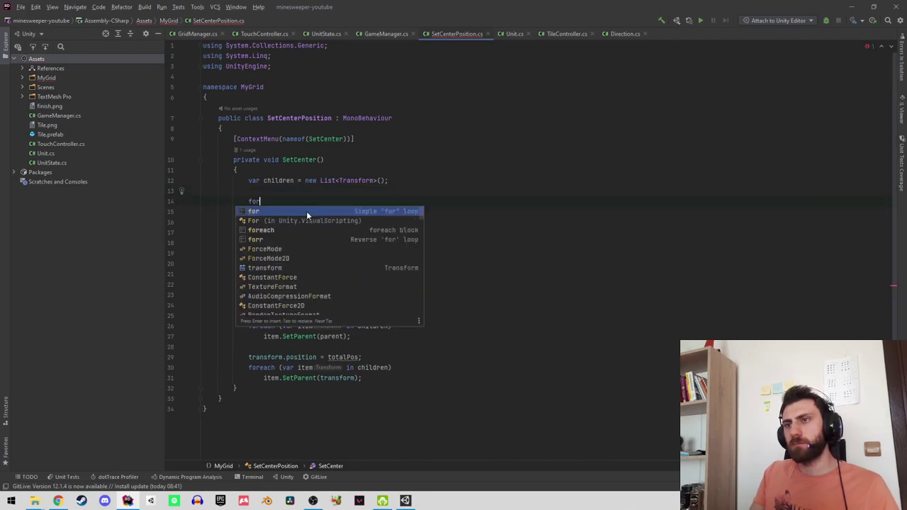
key("Return")
key("Tab")
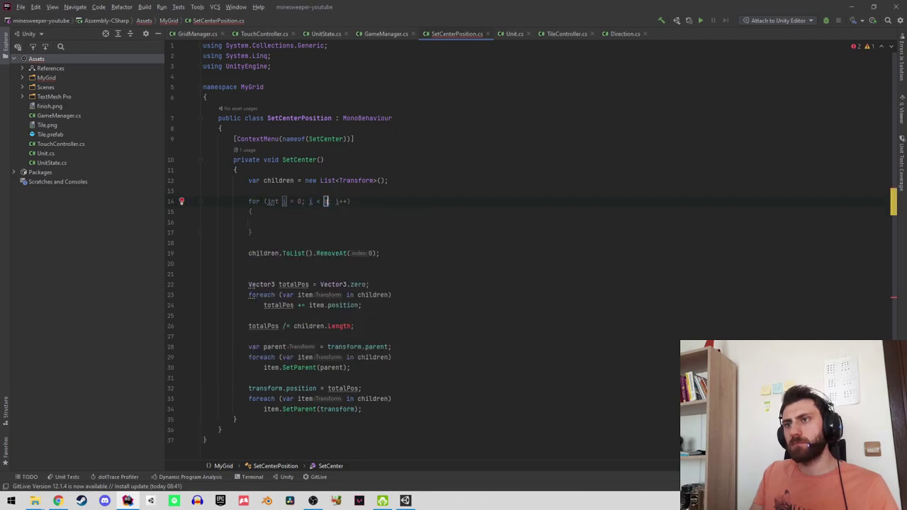
type("ch")
key("BackSpace")
key("BackSpace")
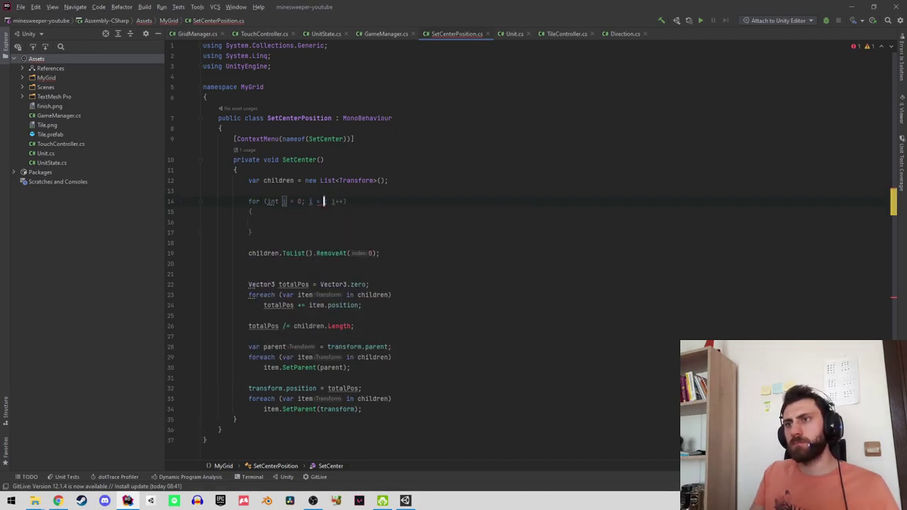
type("tra")
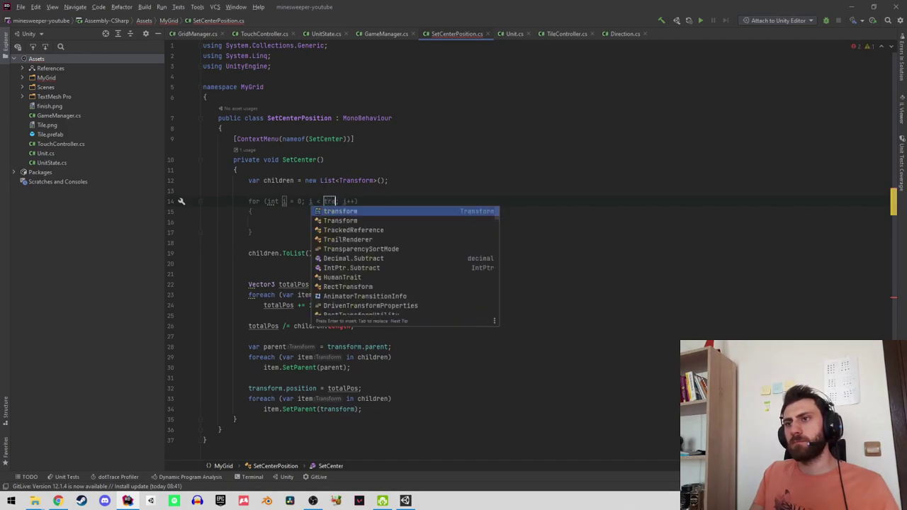
key("Return")
type(".get")
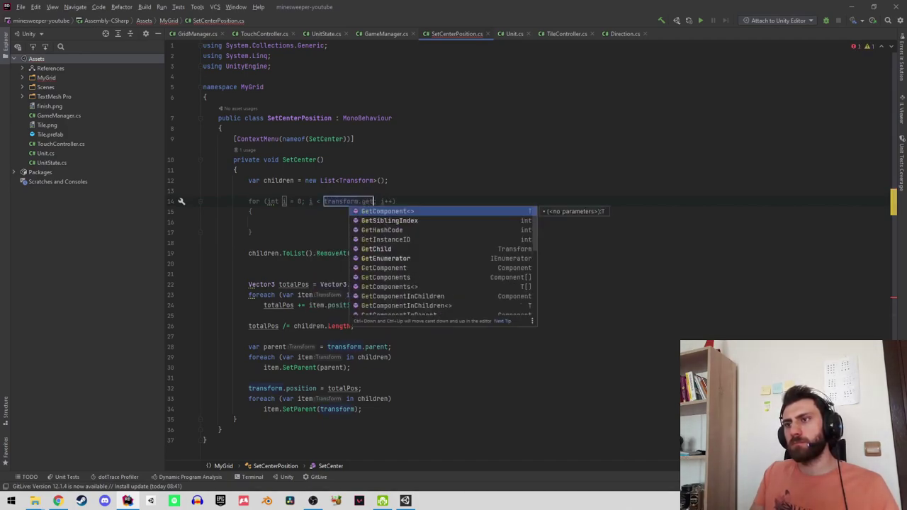
key("Down")
key("Down")
key("Down")
key("Down")
key("BackSpace")
key("BackSpace")
key("BackSpace")
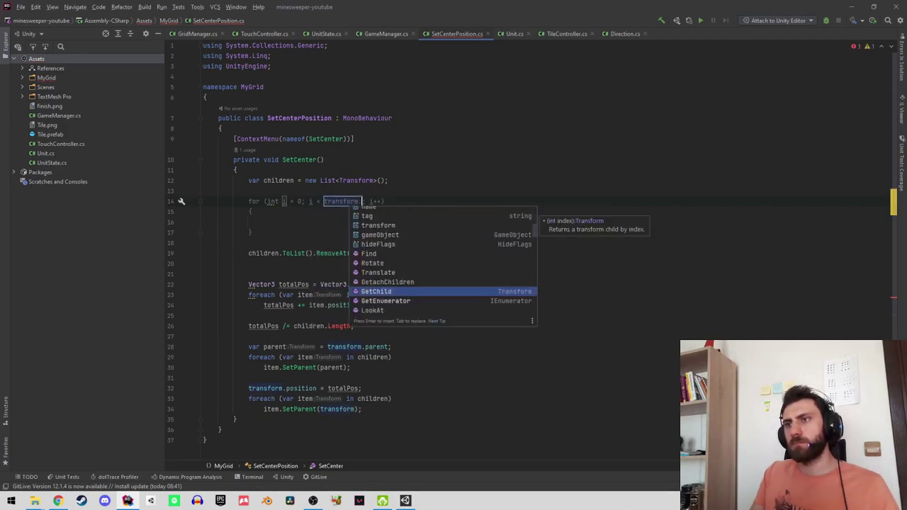
type("chi")
key("Up")
key("Up")
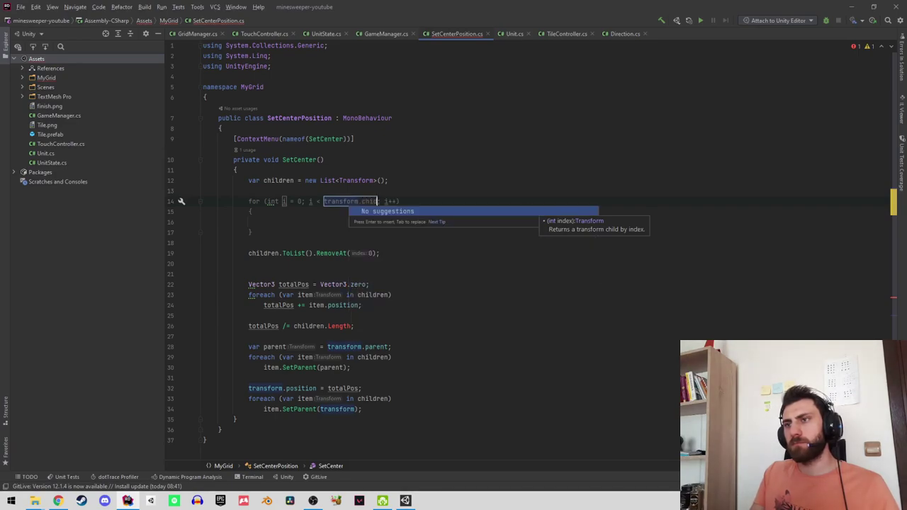
key("Return")
key("Return")
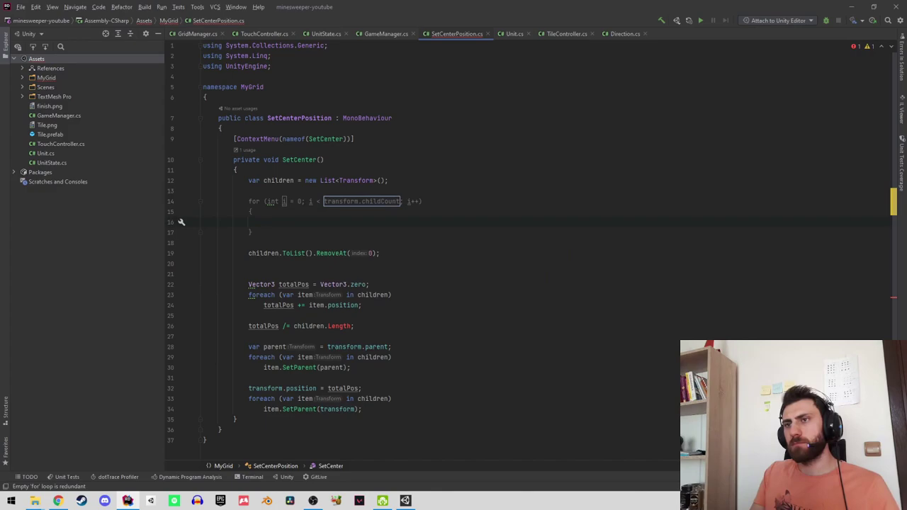
type("children.Add(")
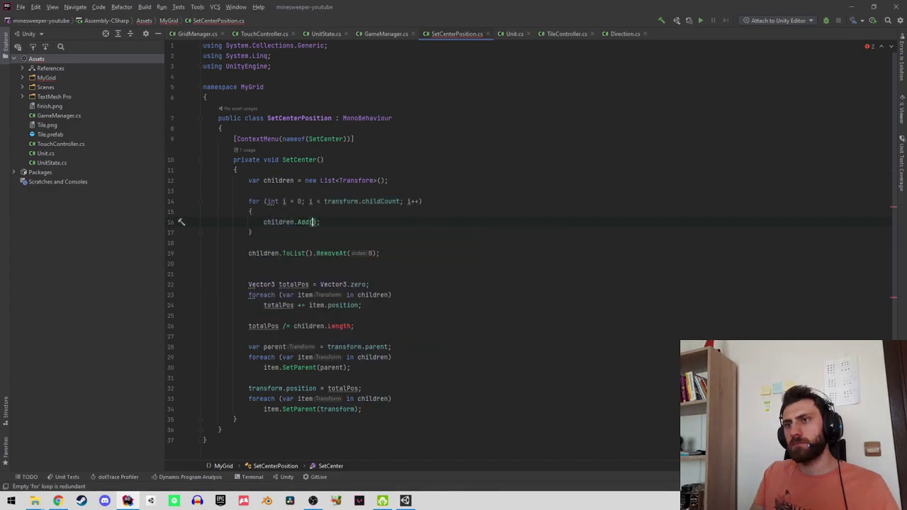
type("transform.get")
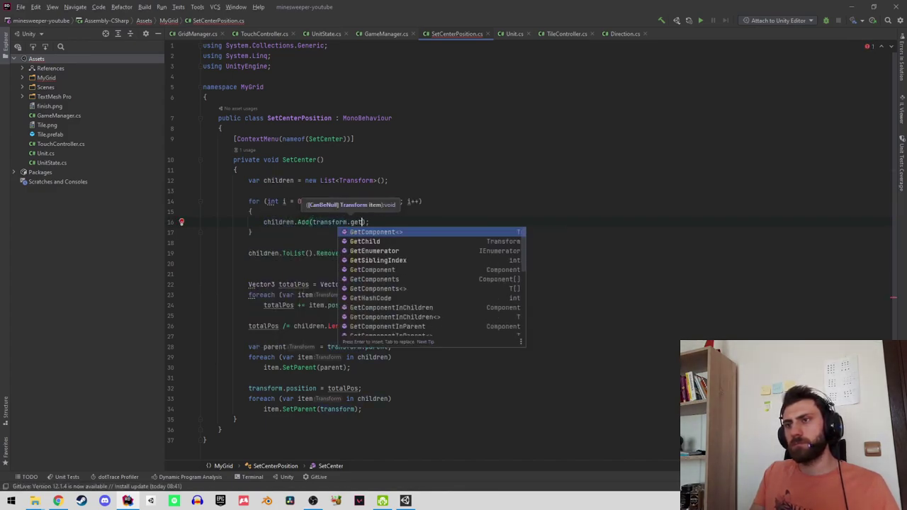
key("Down")
key("Return")
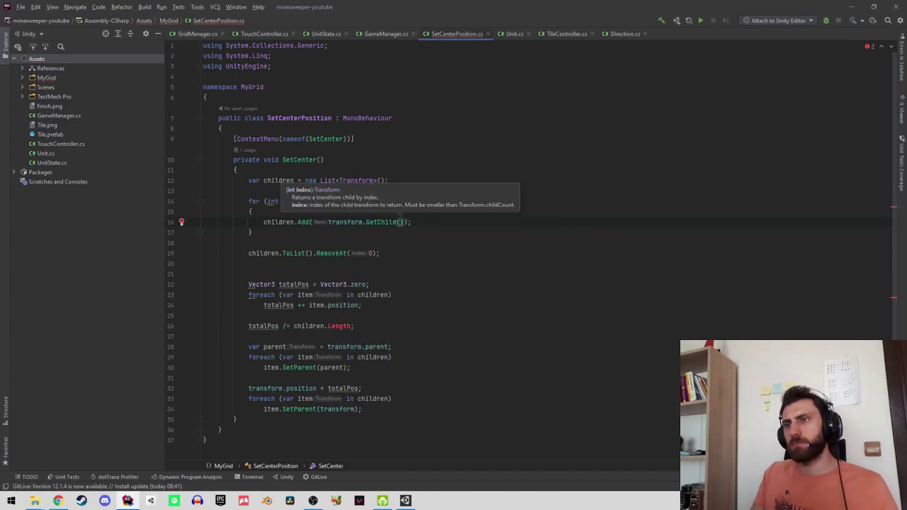
key("Escape")
type("i")
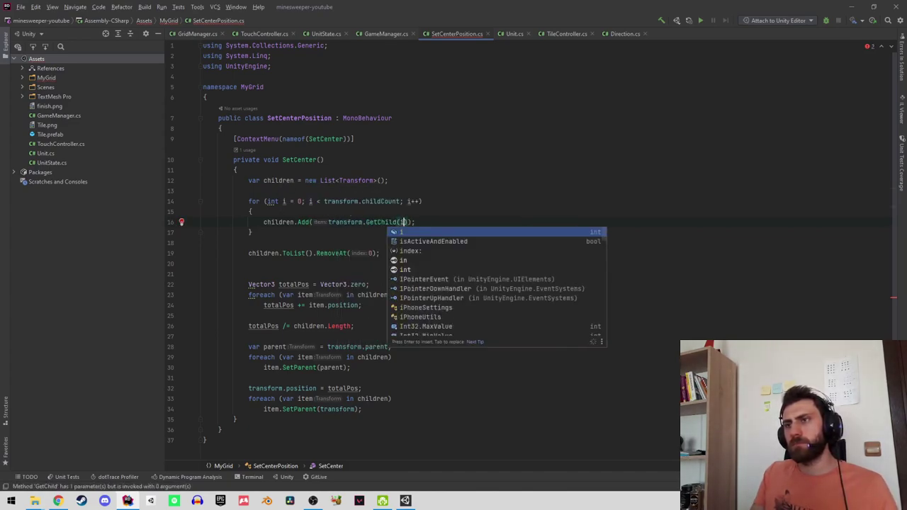
key("Escape")
Delete the old RemoveAt line and clean up the stray braces around the loop.
key("Down")
key("Down")
key("Down")
key("ctrl+x")
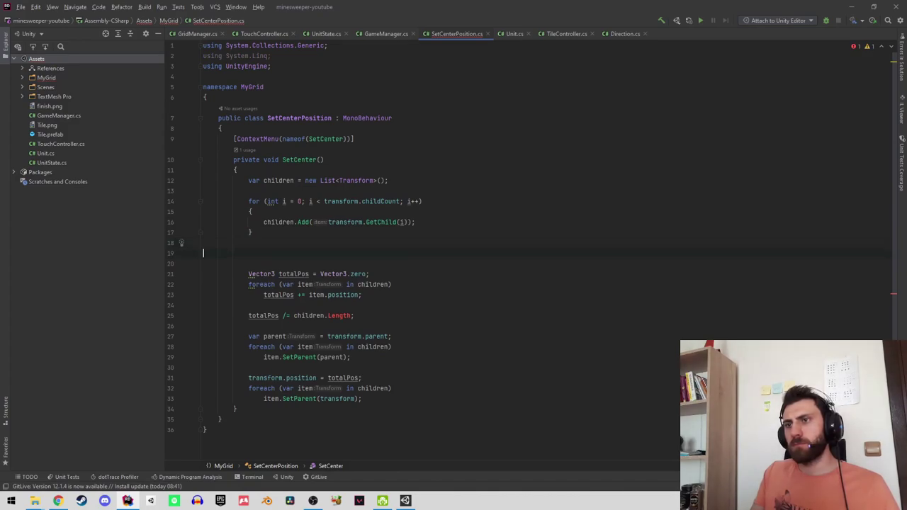
key("BackSpace")
key("BackSpace")
key("BackSpace")
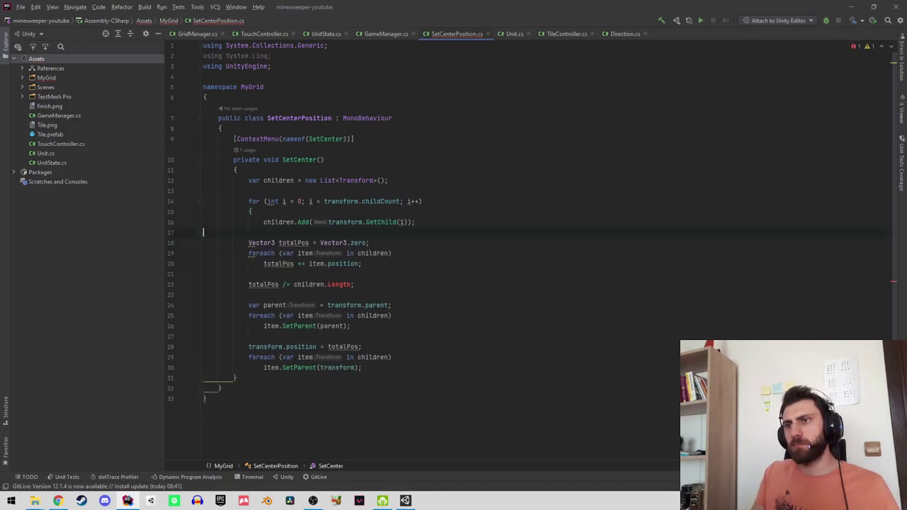
key("BackSpace")
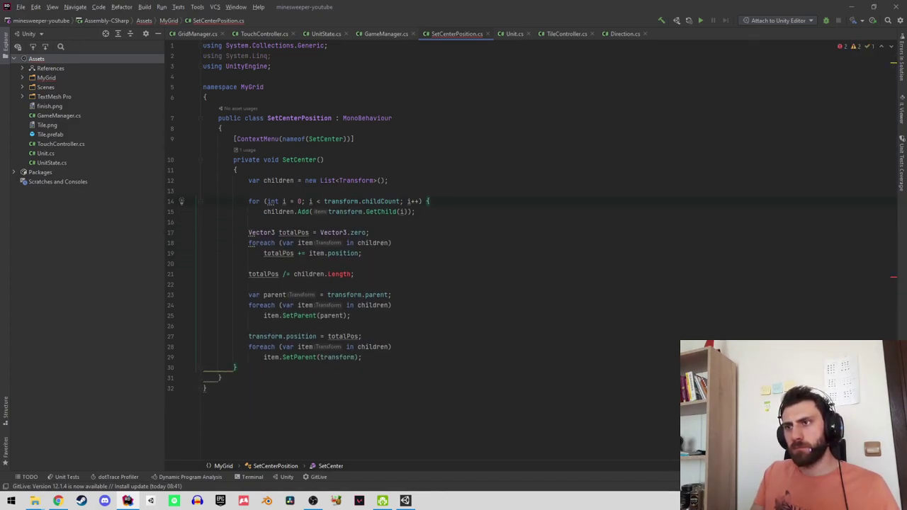
key("BackSpace")
key("BackSpace")
left_click(203, 211)
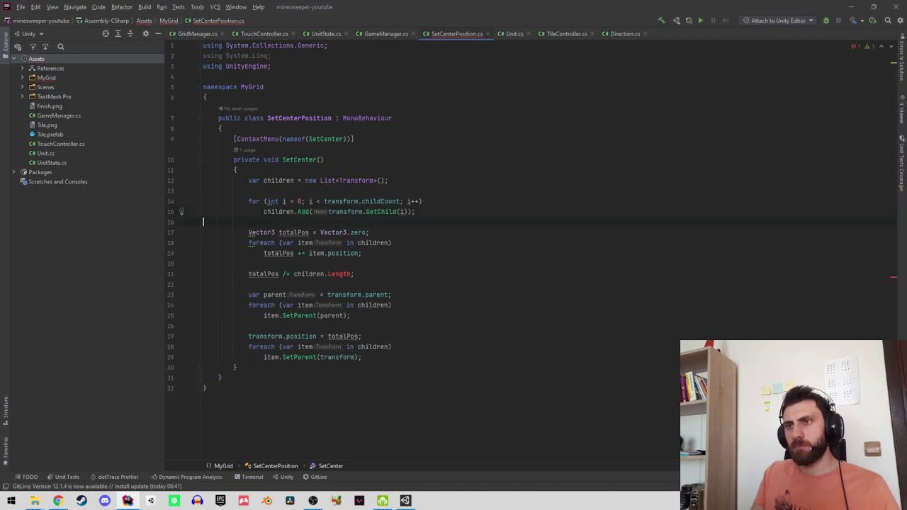
Divide totalPos by children.Count, delete the unused System.Linq import, and recompile in Unity.
key("Down")
key("Down")
key("Down")
key("ctrl+space")
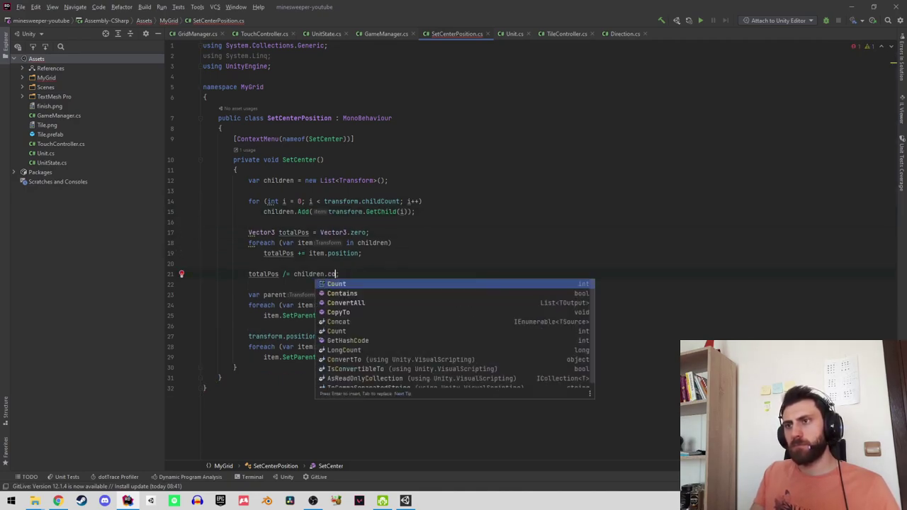
key("Tab")
key("Up")
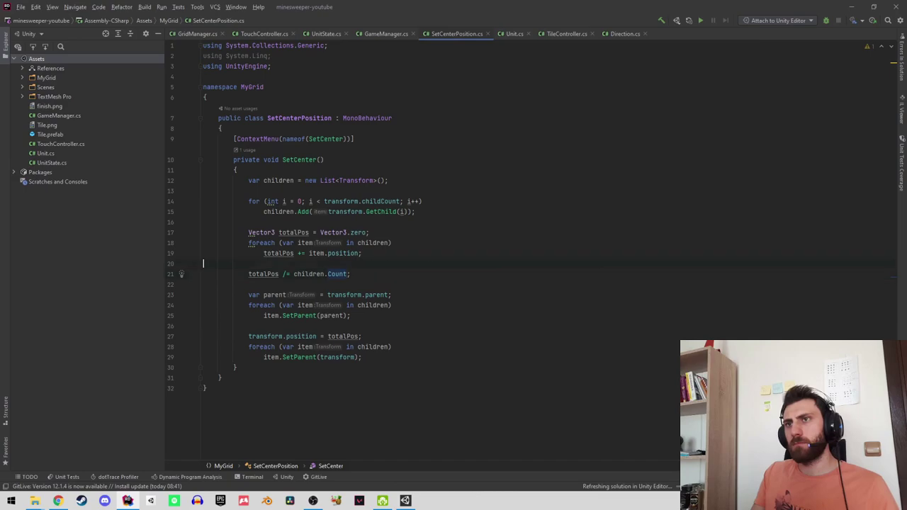
key("Up")
key("Up")
key("Up")
key("Up")
key("ctrl+x")
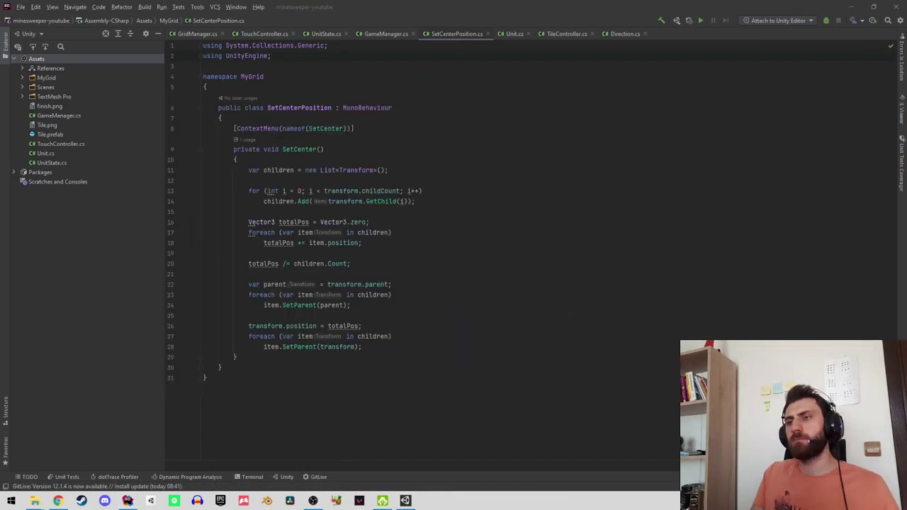
key("alt+Tab")
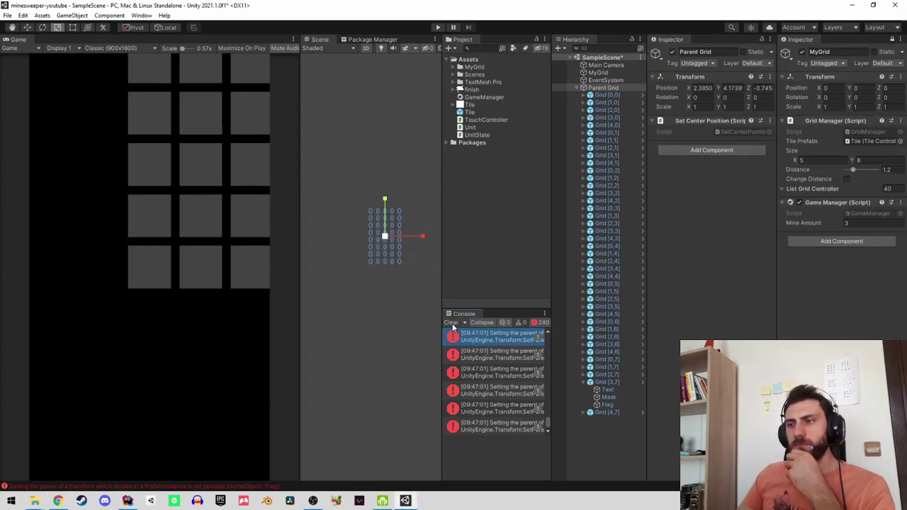
Clear the Console, delete the old Parent Grid, and regenerate the tiles from Grid Manager.
left_click(452, 324)
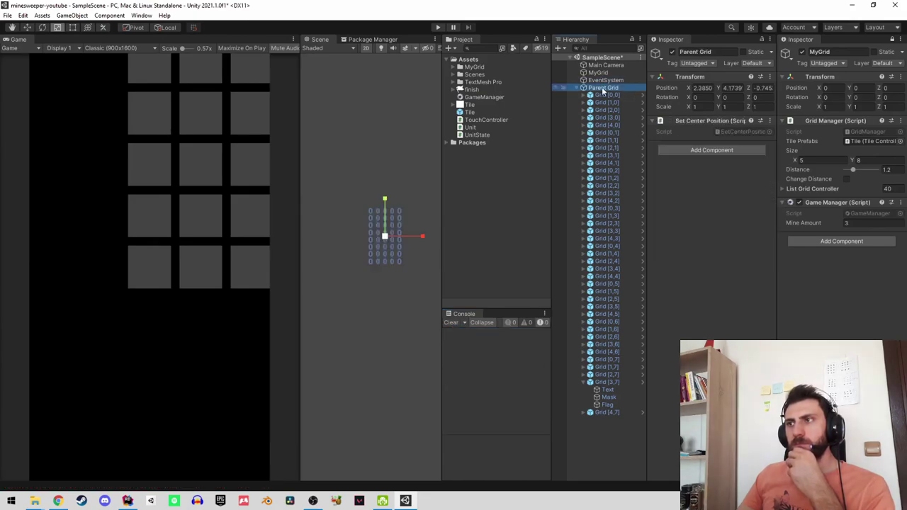
key("Delete")
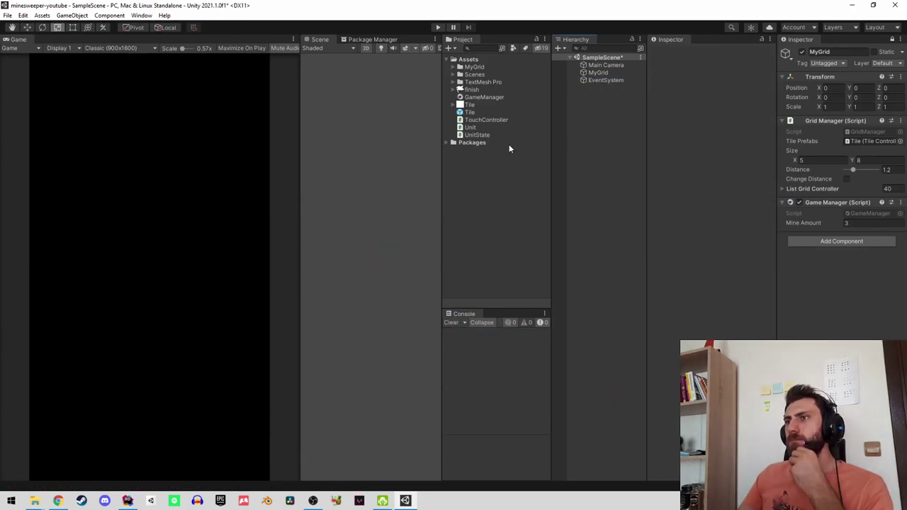
left_click(471, 112)
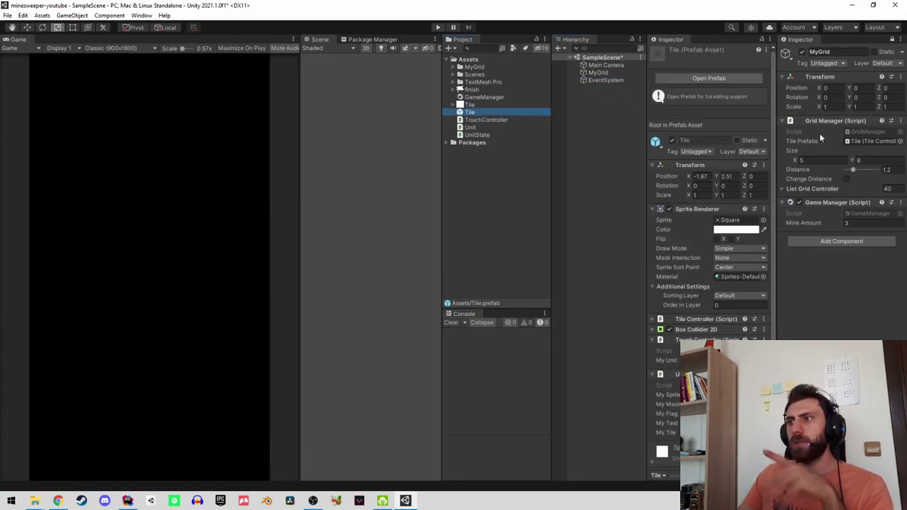
left_click(900, 120)
left_click(829, 258)
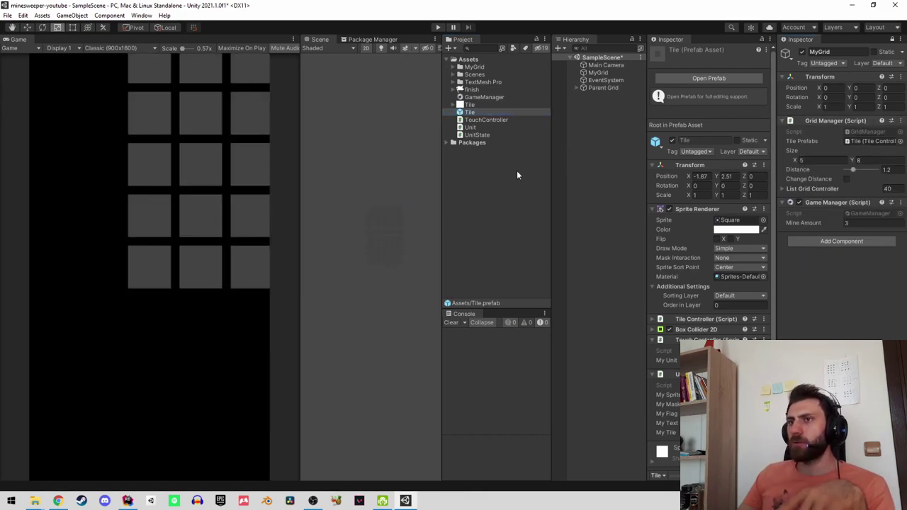
Add Set Center Position to the new Parent Grid and run SetCenter.
left_click(599, 87)
left_click(686, 126)
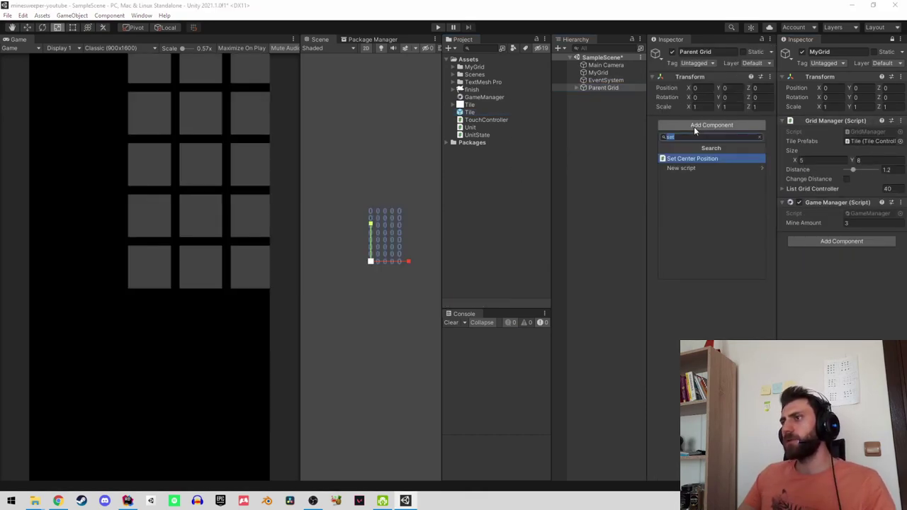
key("Return")
left_click(770, 122)
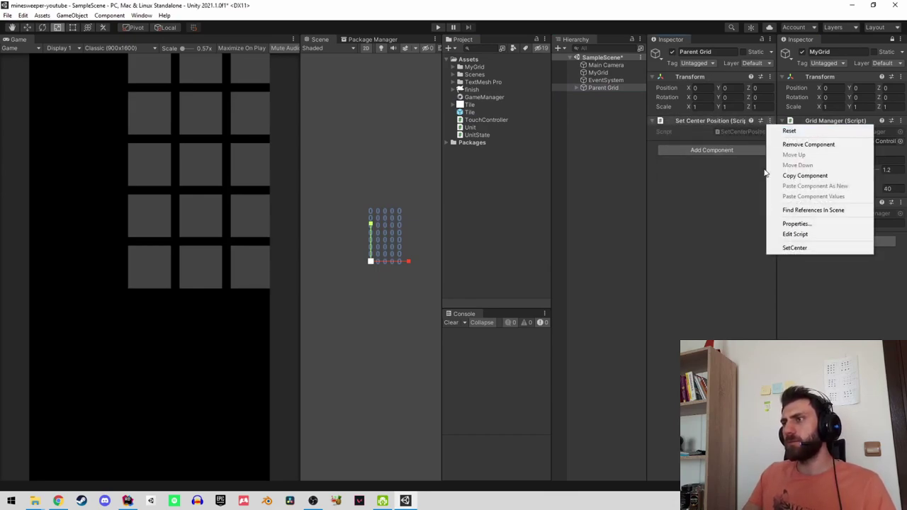
left_click(787, 250)
Move Parent Grid to position 0 and enlarge the Main Camera size to frame the board.
left_click(598, 72)
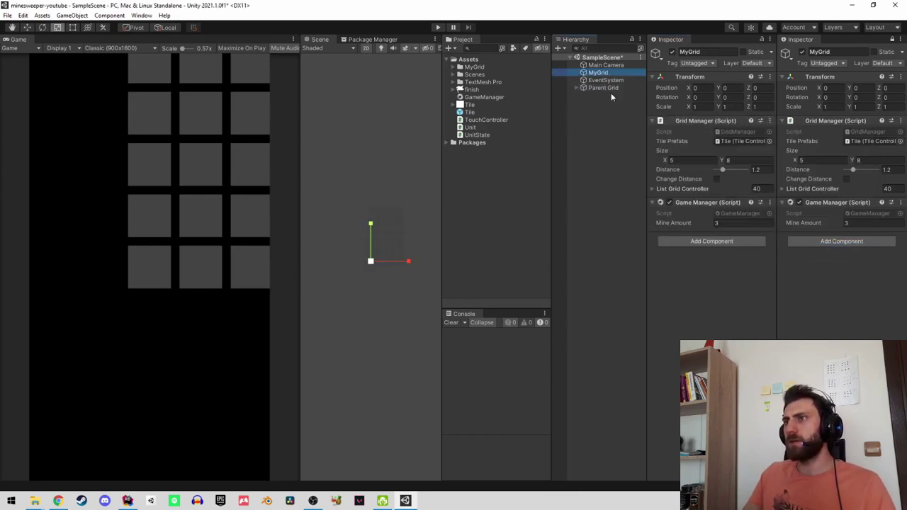
left_click(603, 87)
left_click(698, 88)
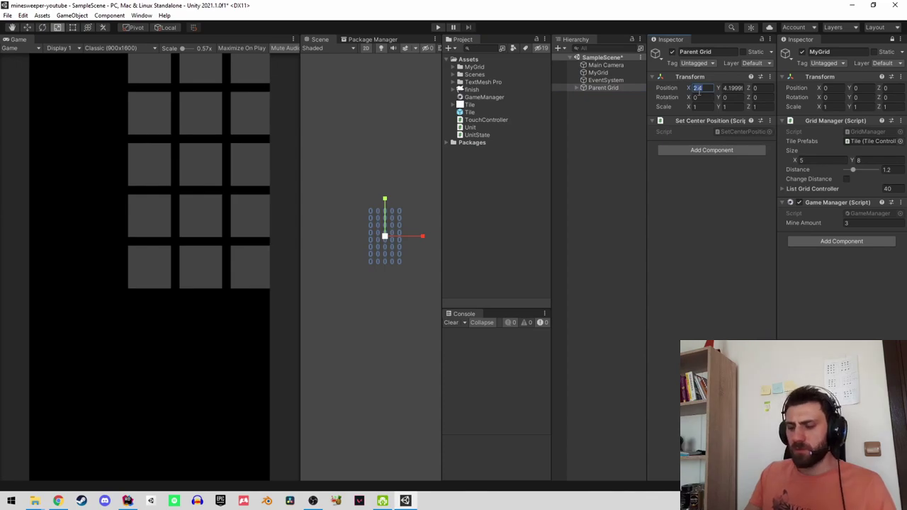
type("0")
key("Tab")
type("0")
left_click(604, 64)
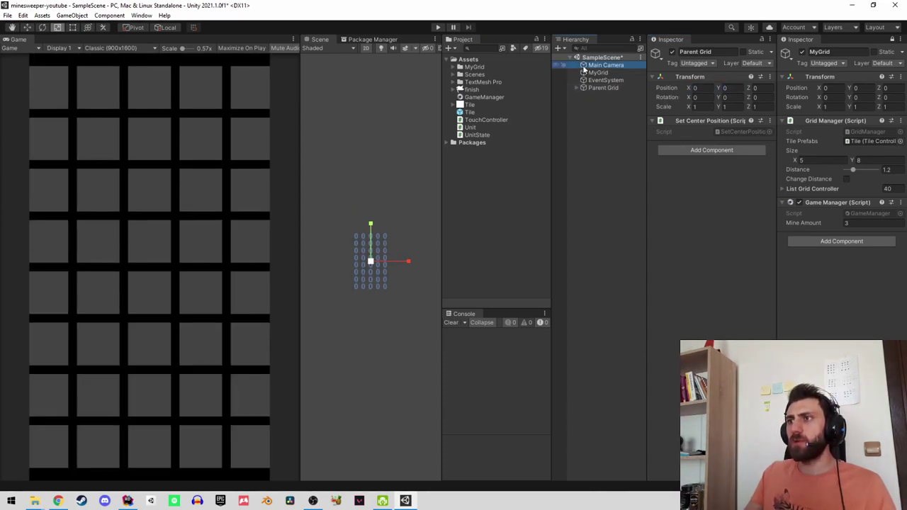
left_click_drag(713, 176, 723, 178)
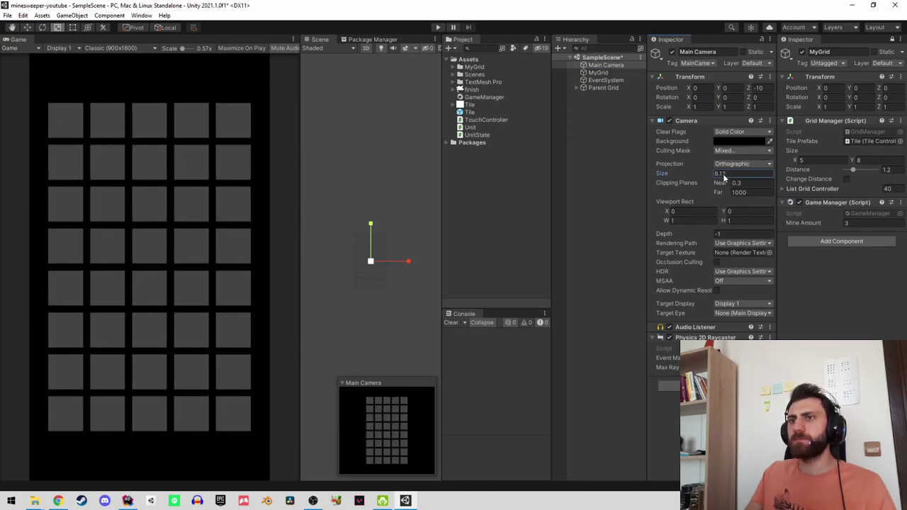
Set the Main Camera's size to 6.12 and start Play mode.
left_click(720, 174)
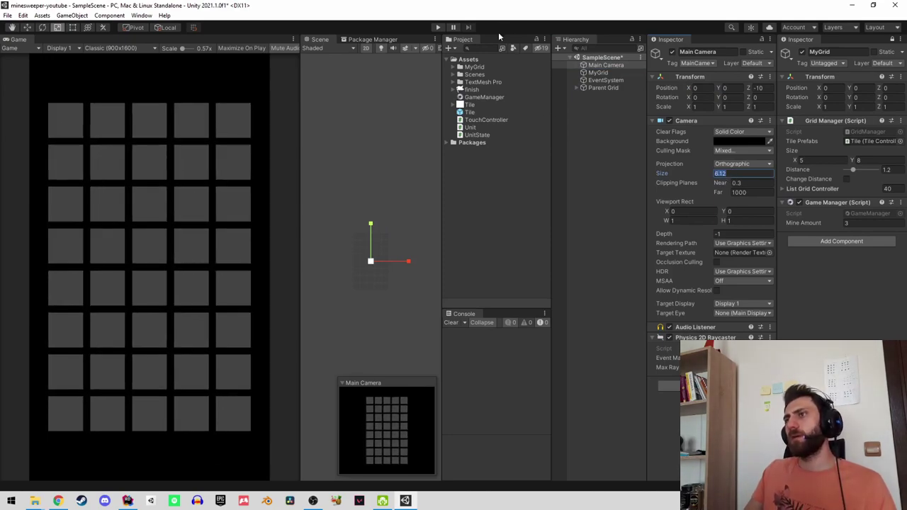
left_click(438, 29)
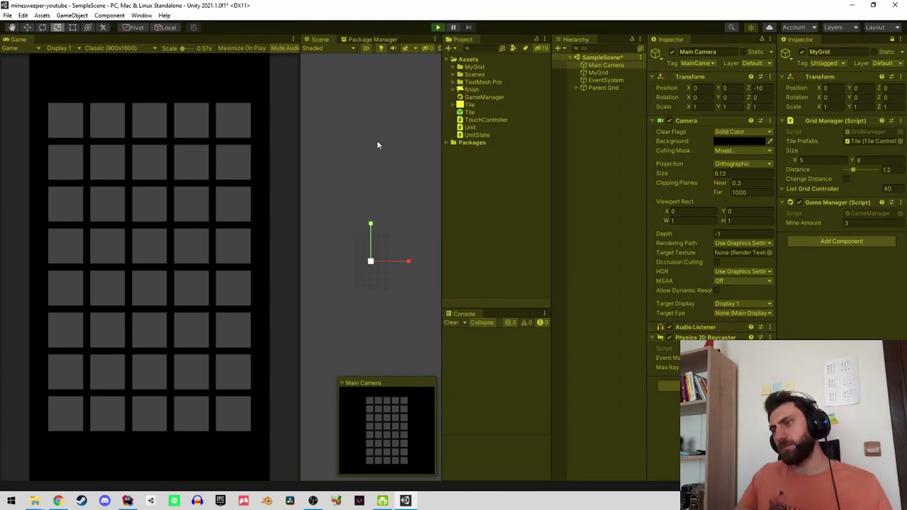
Reveal tiles on the 5x8 board and flag mines at column 1 row 4, column 3 row 7, column 1 row 6.
left_click(242, 121)
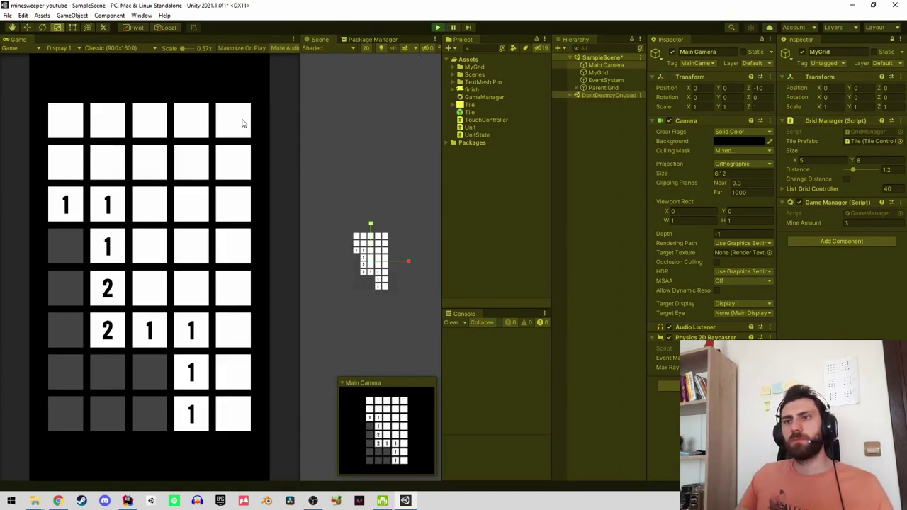
right_click(65, 248)
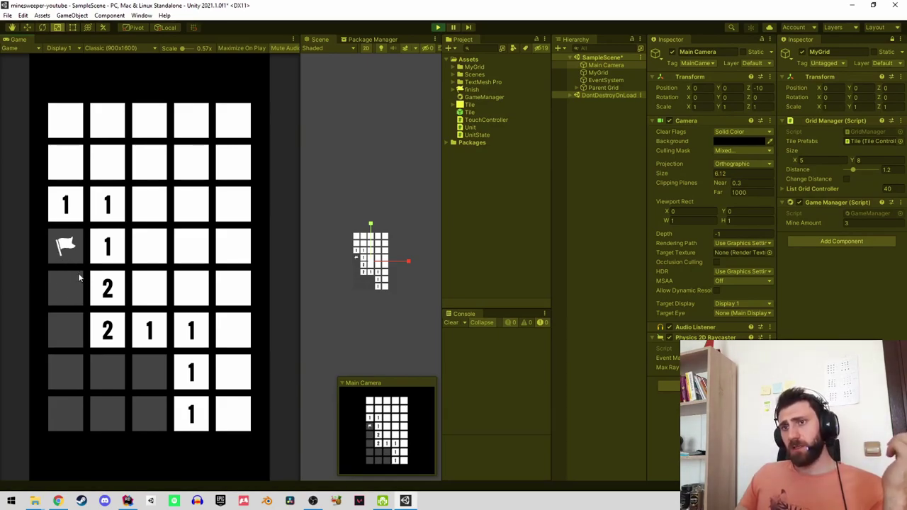
right_click(150, 376)
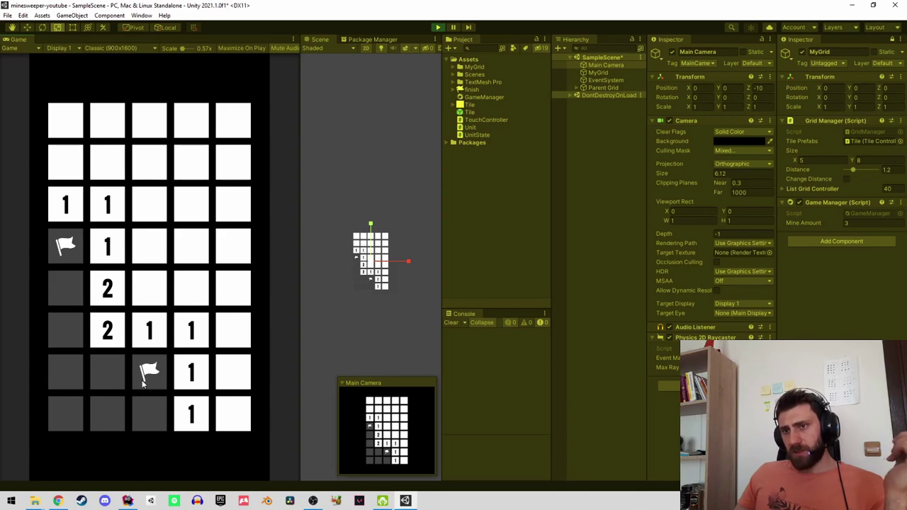
left_click(120, 415)
left_click(114, 380)
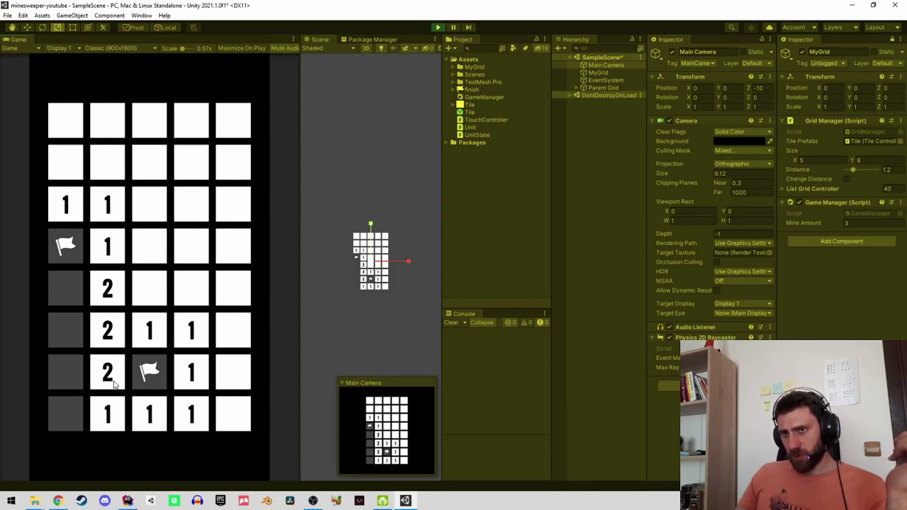
left_click(68, 413)
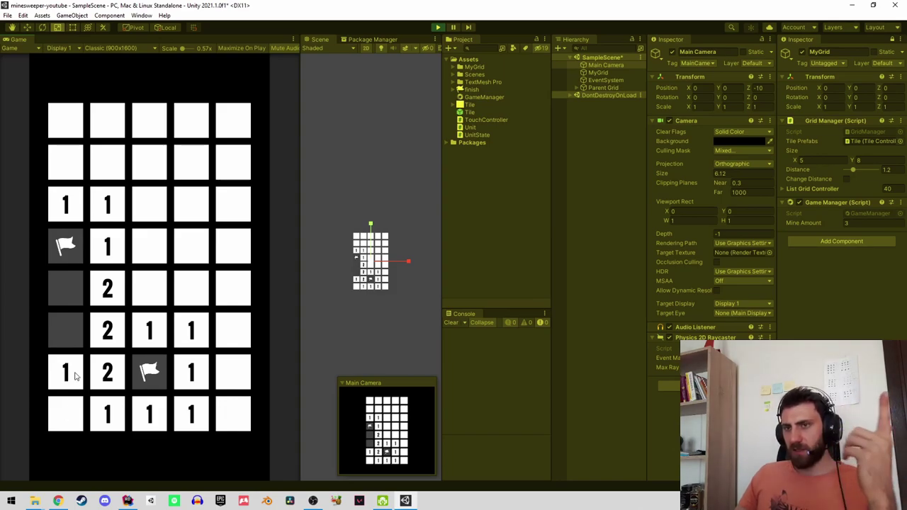
right_click(67, 330)
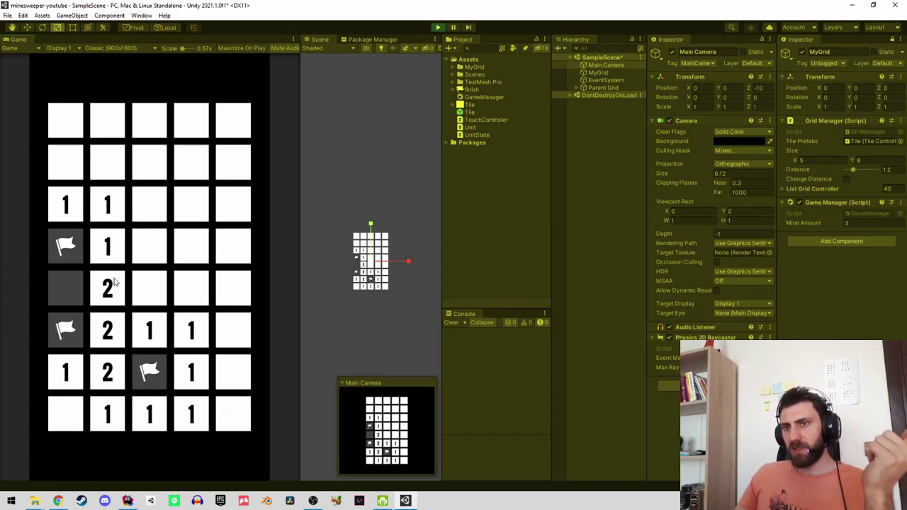
left_click(79, 284)
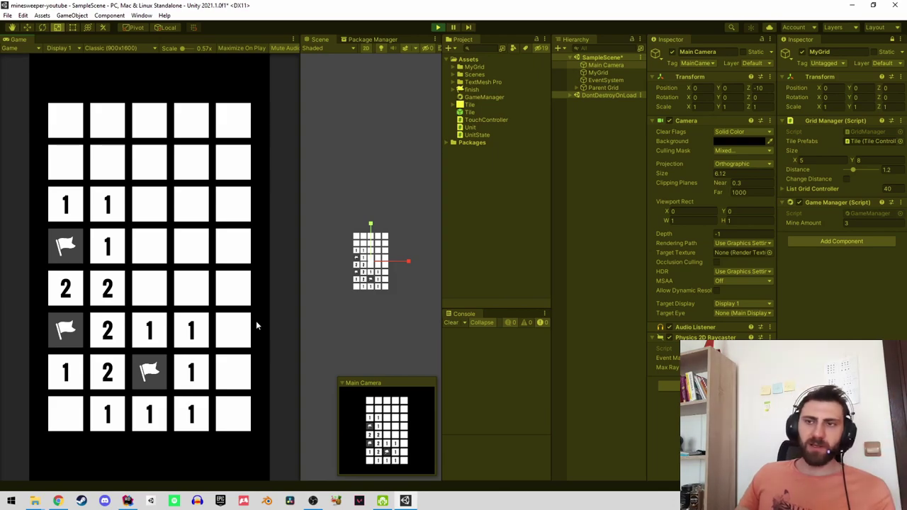